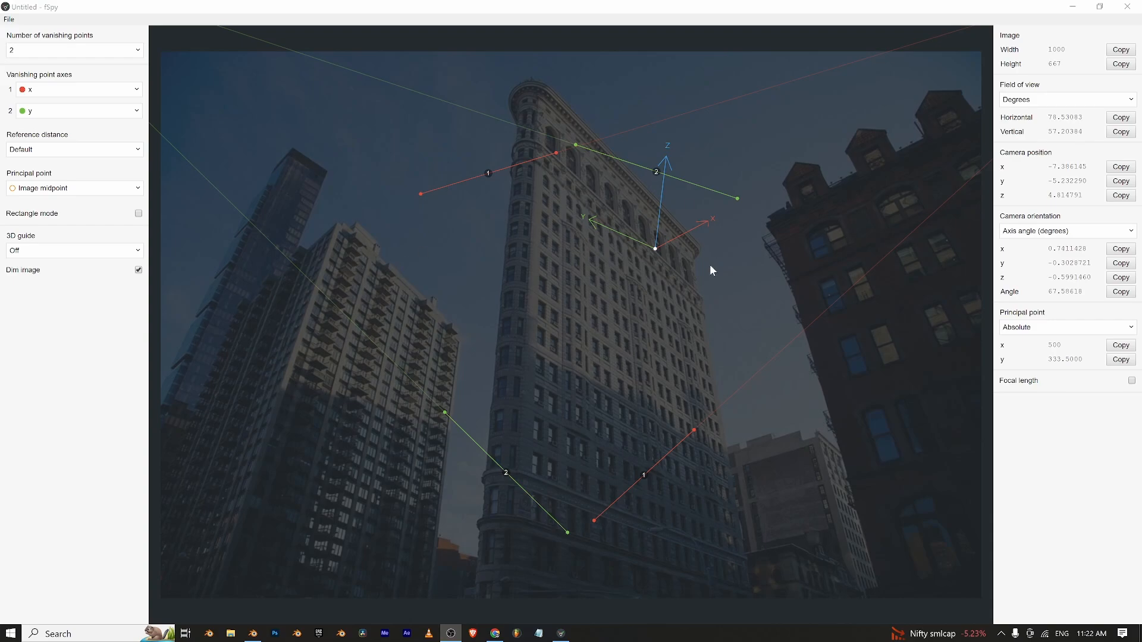
Switch to Blender and view the empty scene from the top.
click(253, 633)
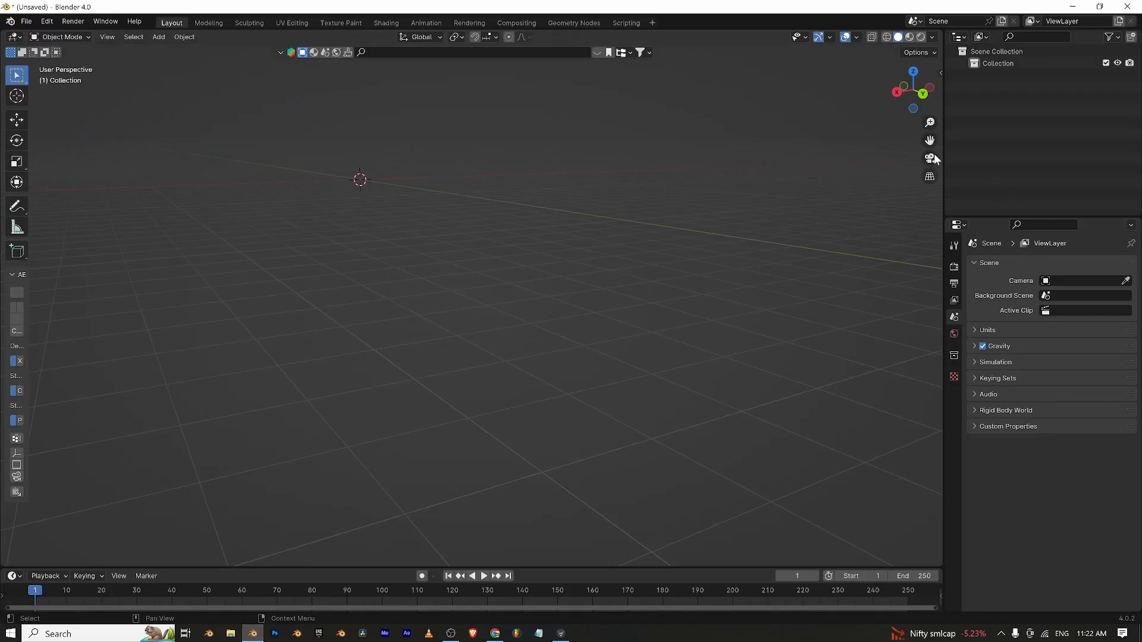
click(914, 72)
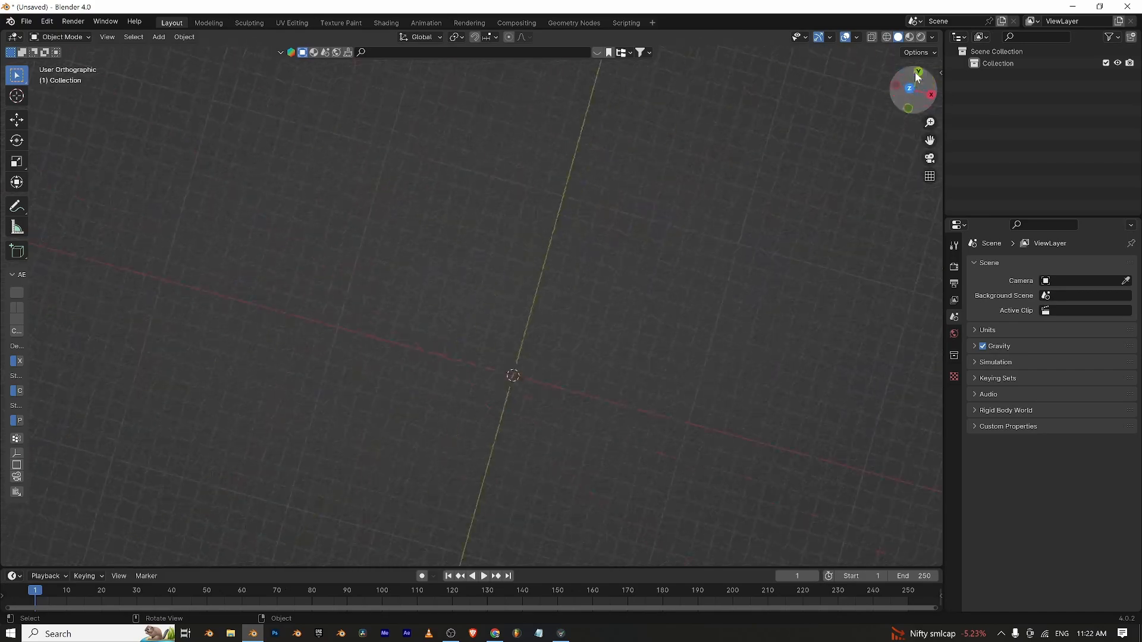
scroll(632, 237, down, 4)
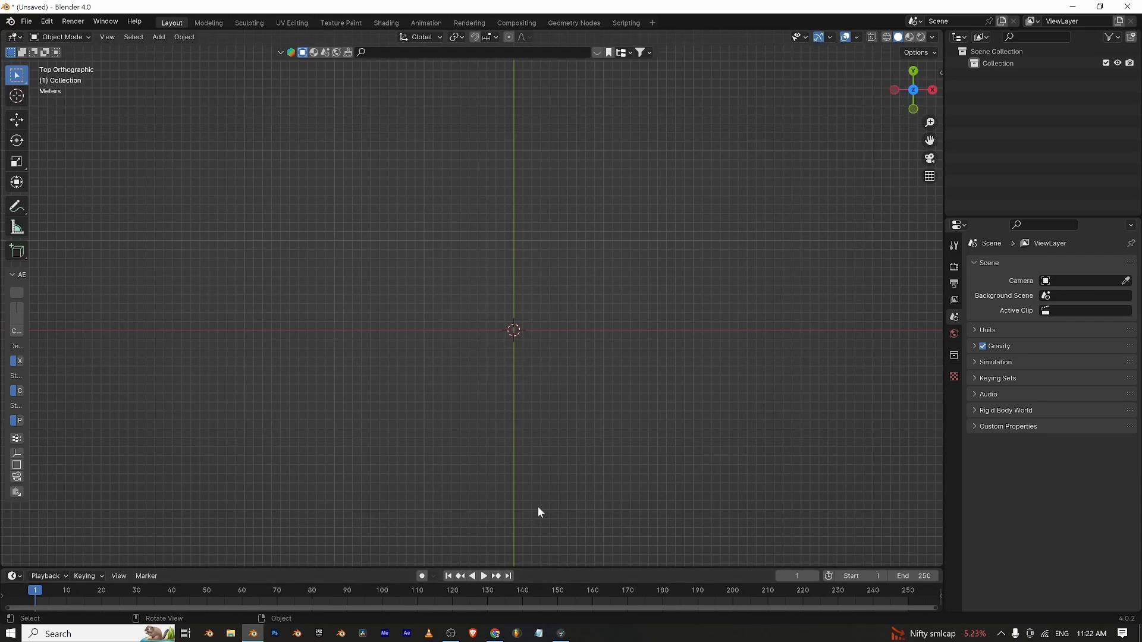
Switch back to fSpy, set the first vanishing point axis to z, and align one of its lines with the far-left tower's slanted edge.
click(561, 633)
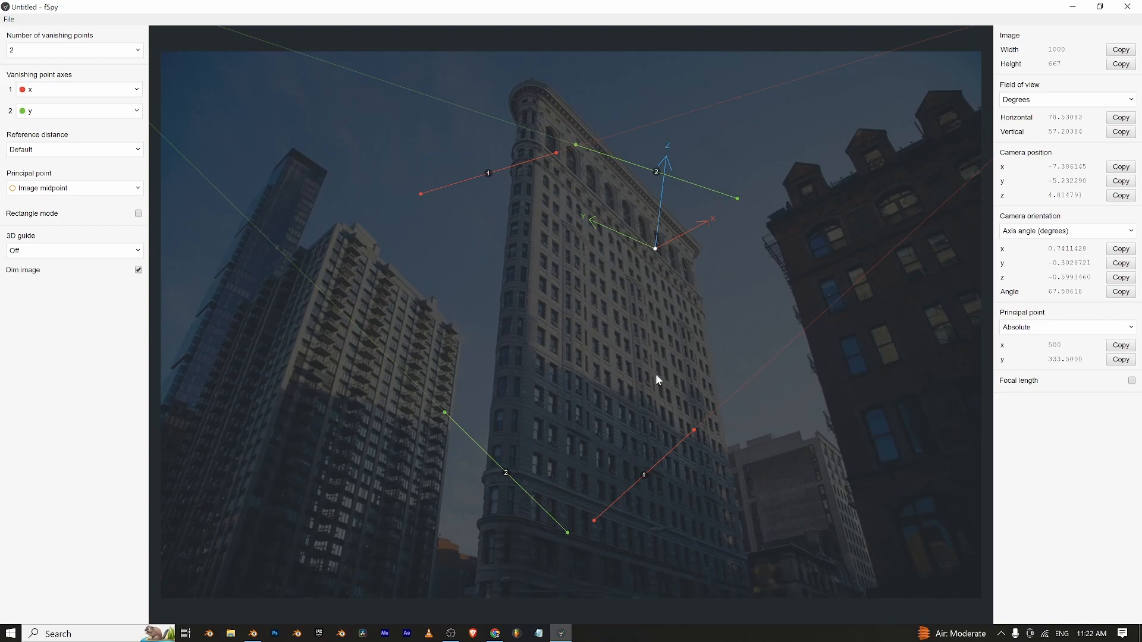
click(79, 94)
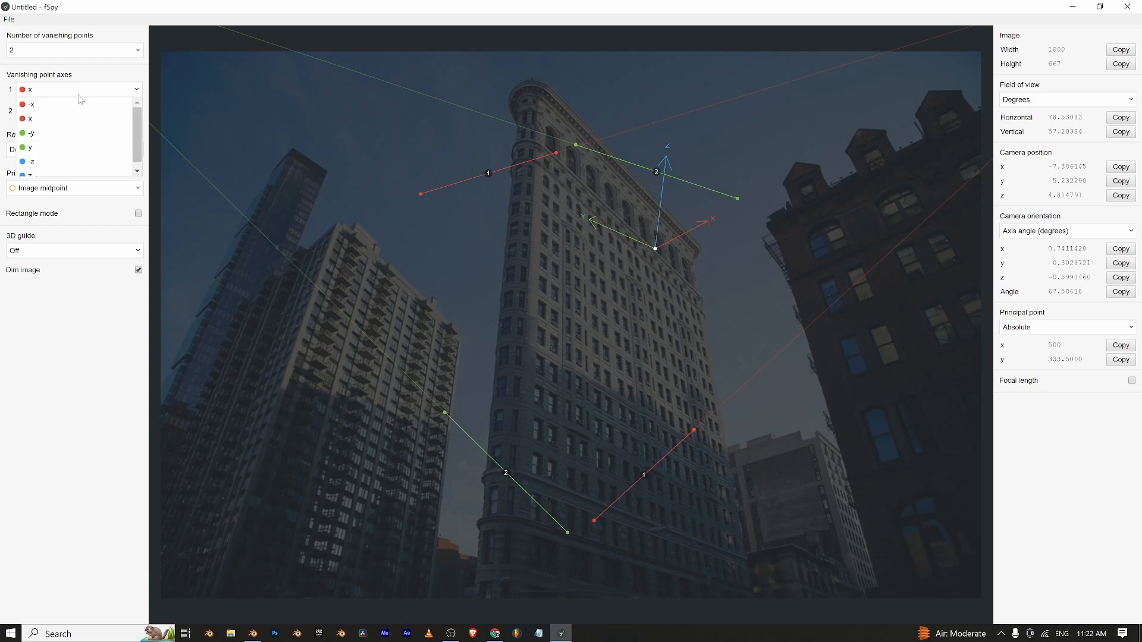
click(27, 173)
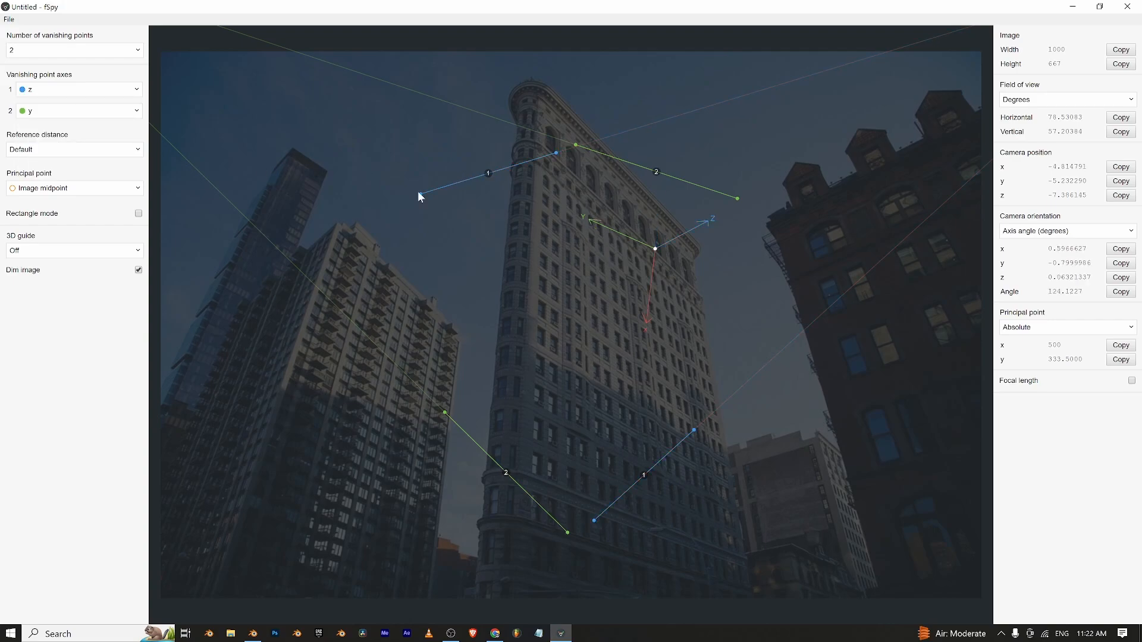
drag(418, 193, 296, 156)
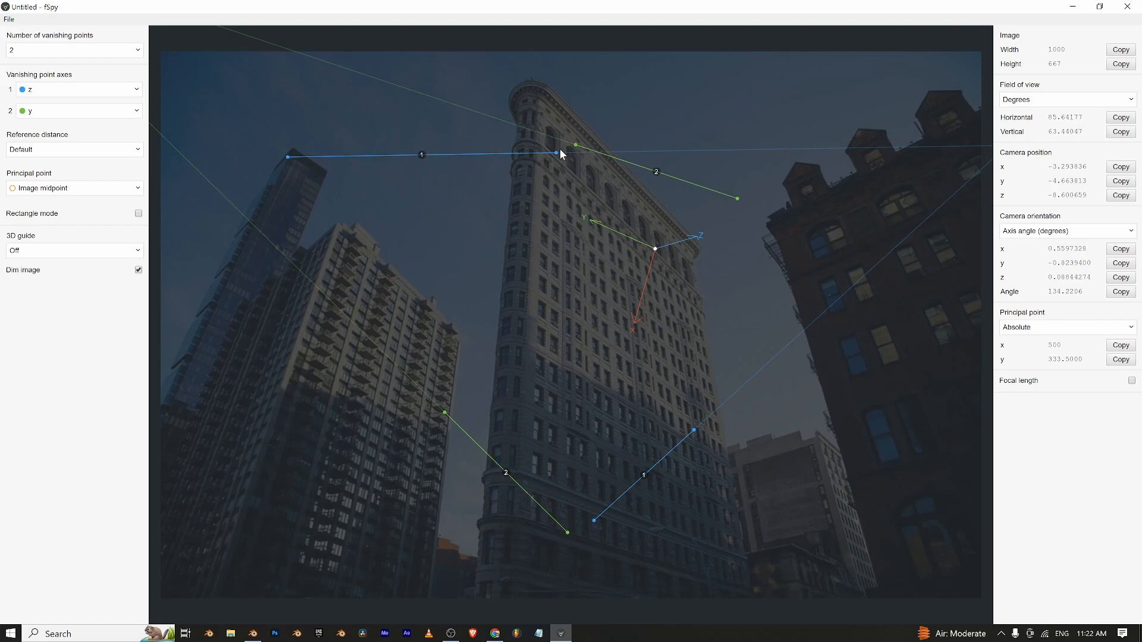
drag(557, 152, 178, 398)
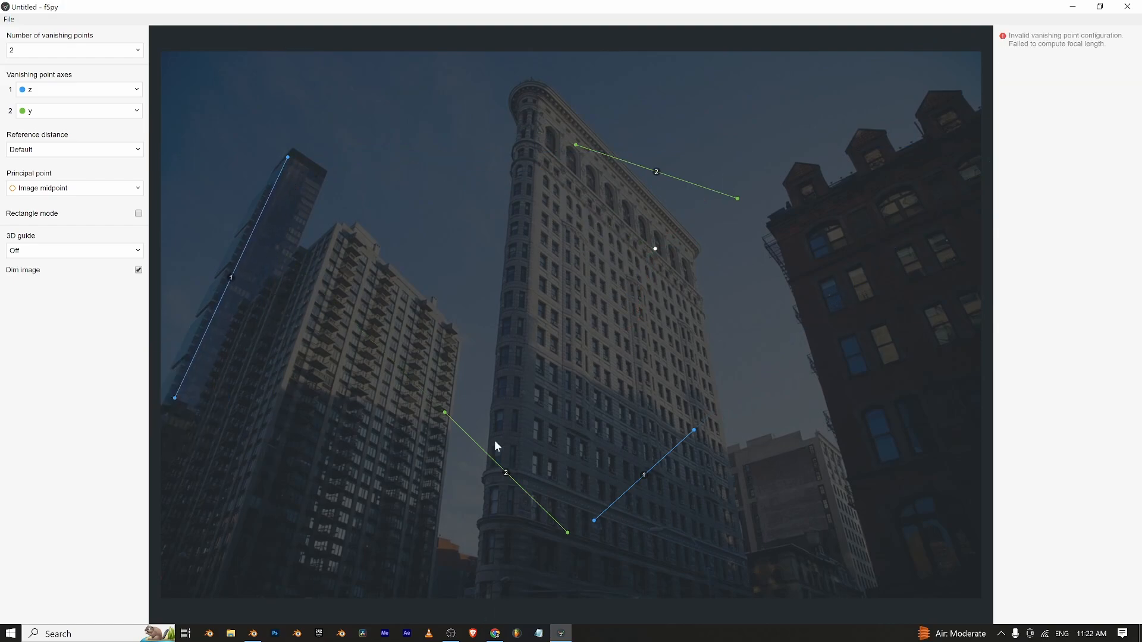
Align the two y-axis lines with the central building's roof cornice and the horizontal ledge near its base.
drag(446, 413, 483, 5)
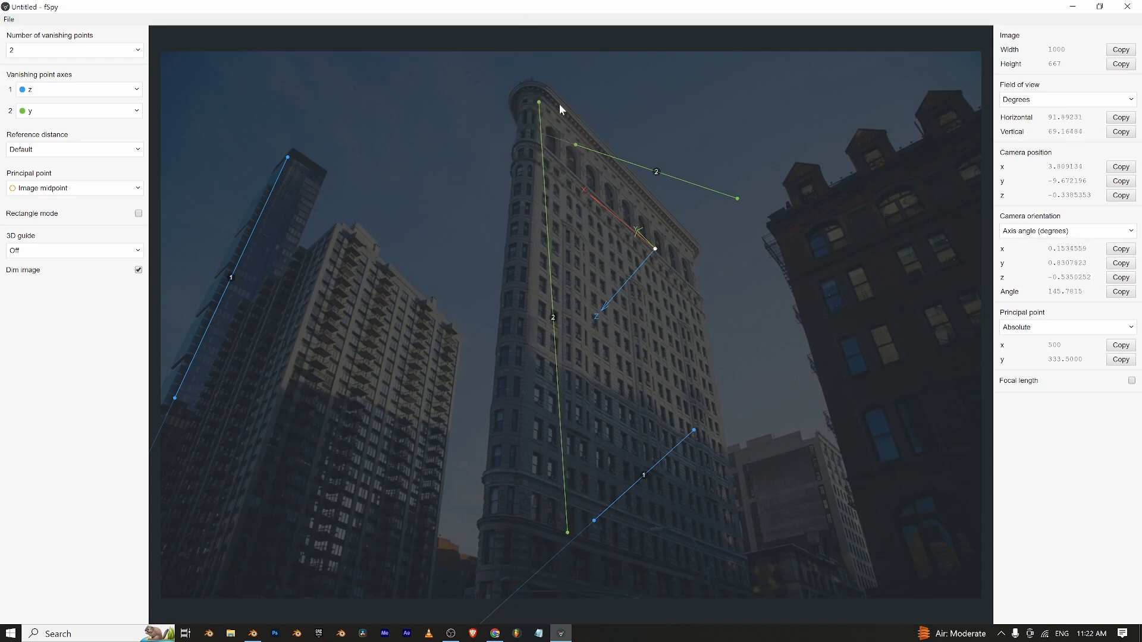
drag(539, 101, 537, 98)
drag(567, 532, 693, 252)
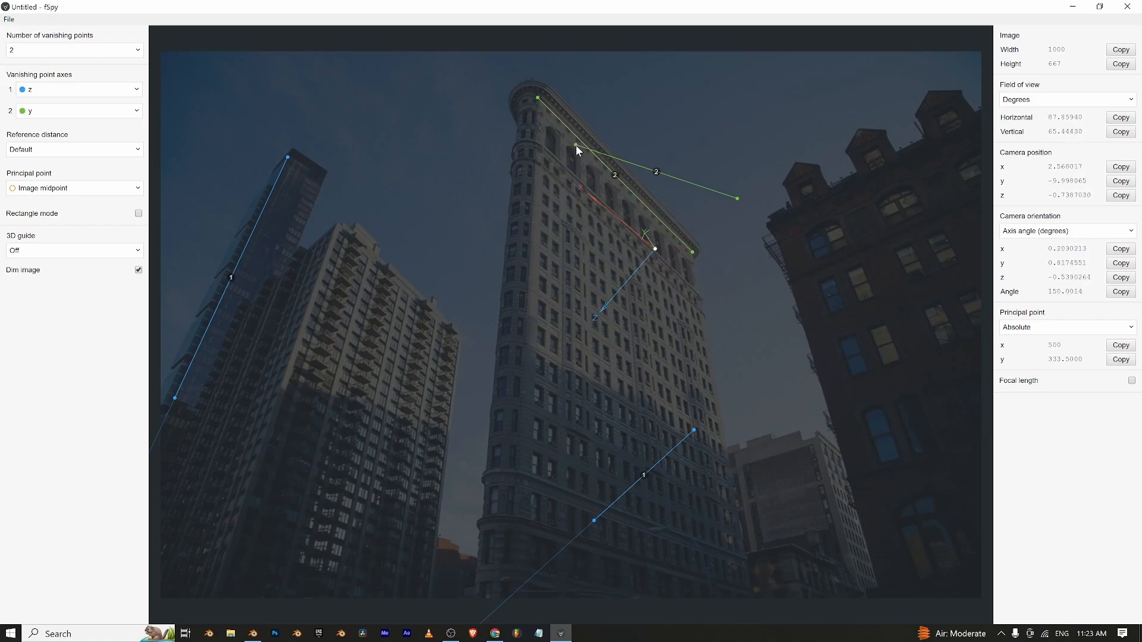
drag(576, 145, 414, 442)
drag(737, 199, 787, 590)
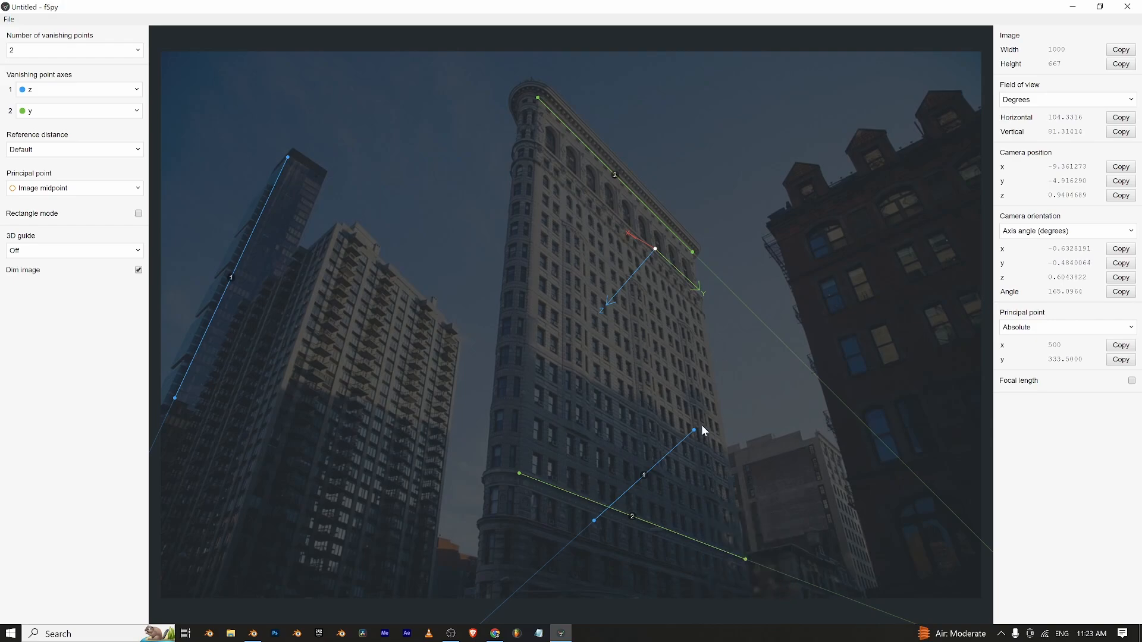
Align the second z-axis line with the central building's left vertical edge and place the origin at the building's base.
drag(695, 431, 535, 162)
drag(593, 519, 516, 452)
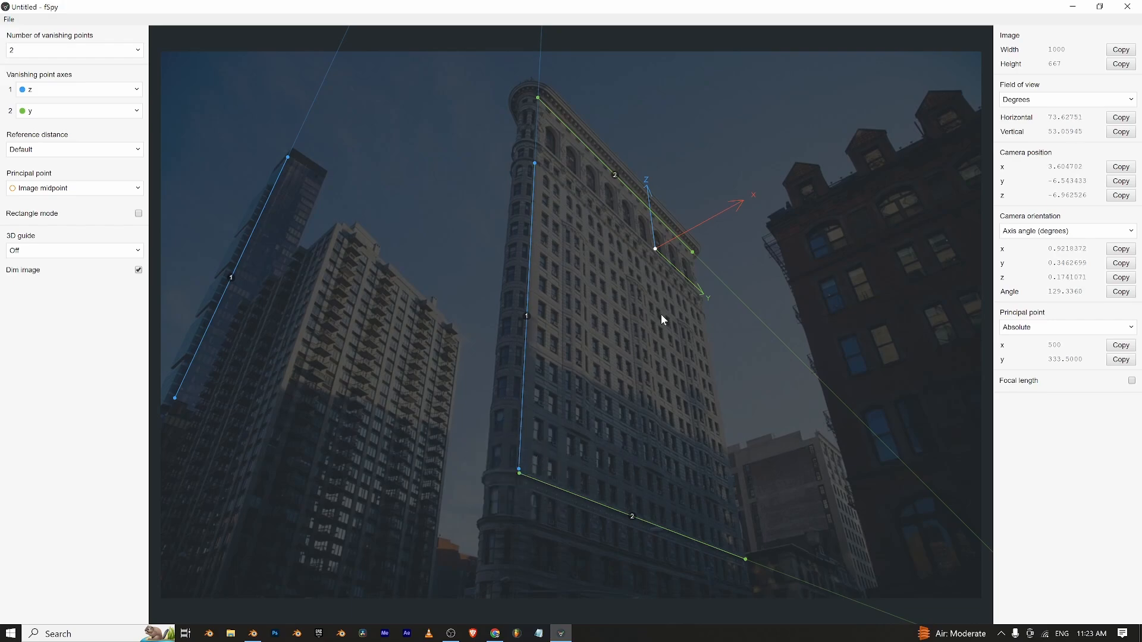
drag(656, 251, 629, 551)
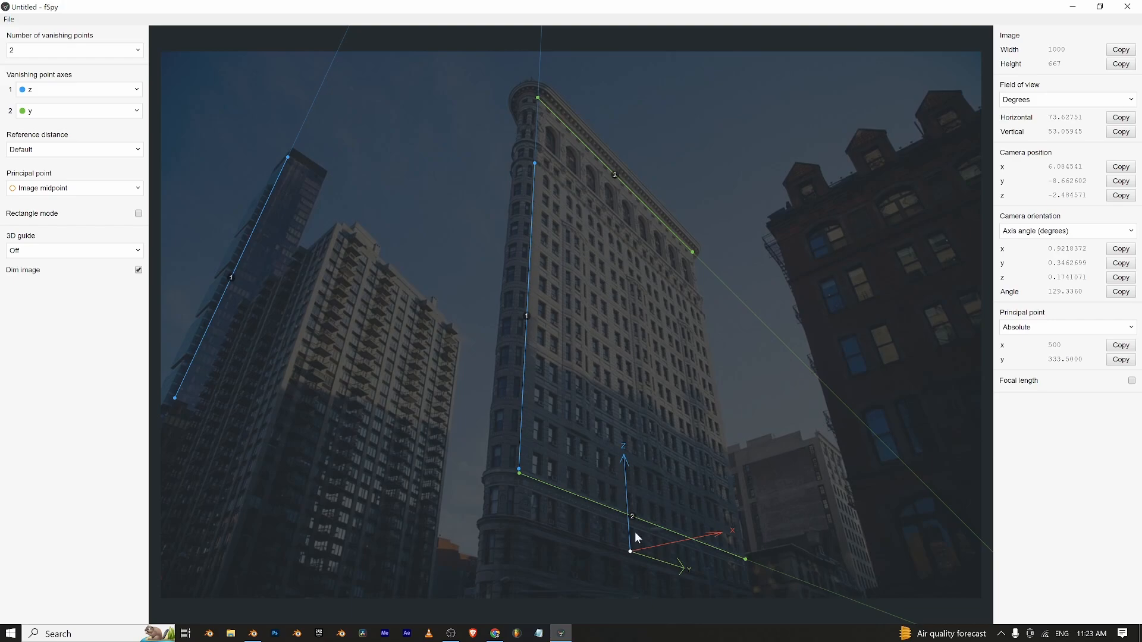
Save the camera-matching project as fspy on the mac (G:) drive.
click(9, 19)
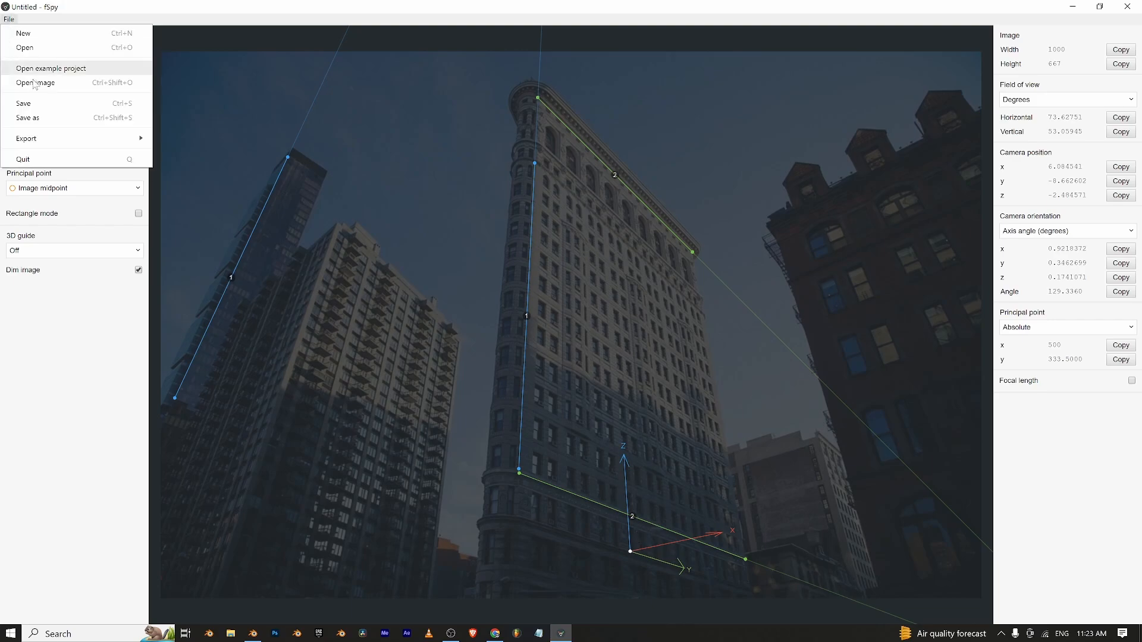
click(26, 104)
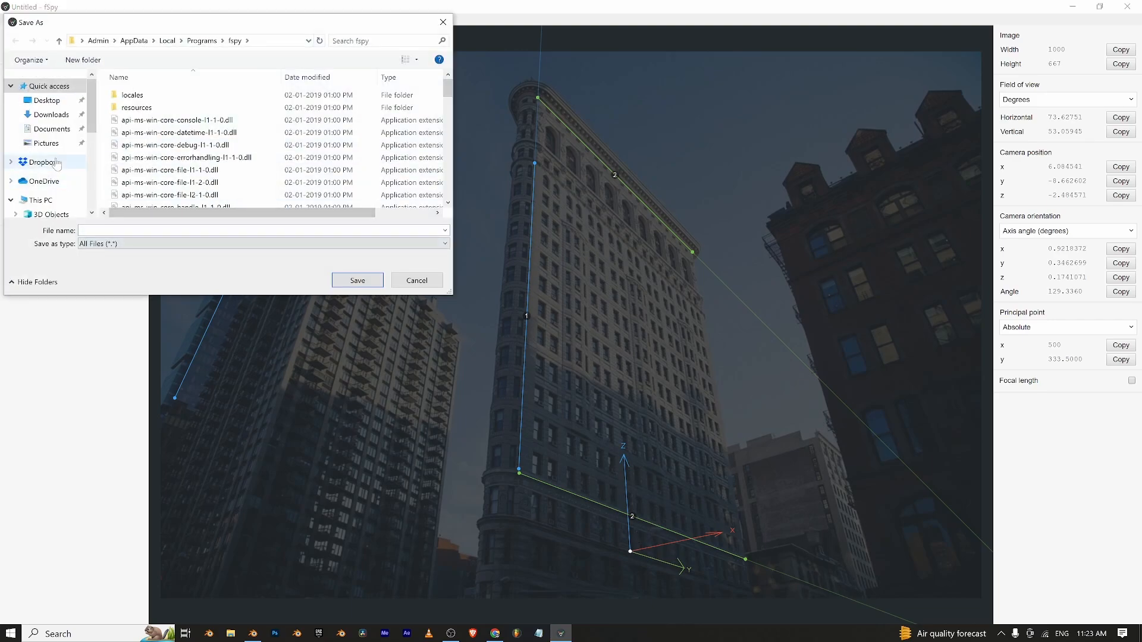
scroll(56, 164, down, 5)
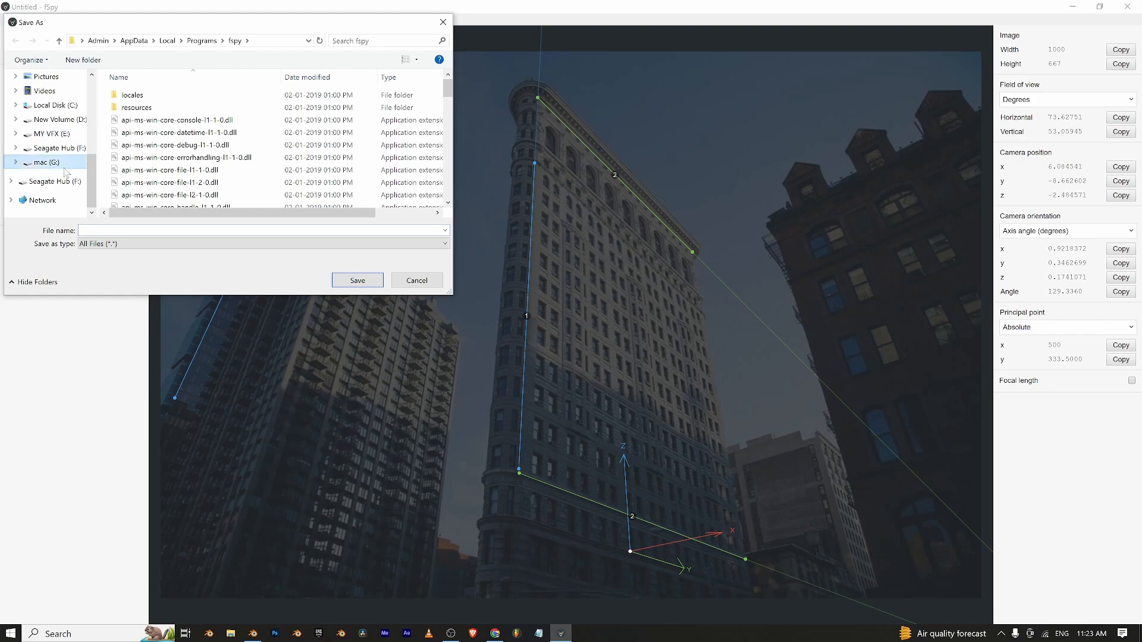
click(59, 166)
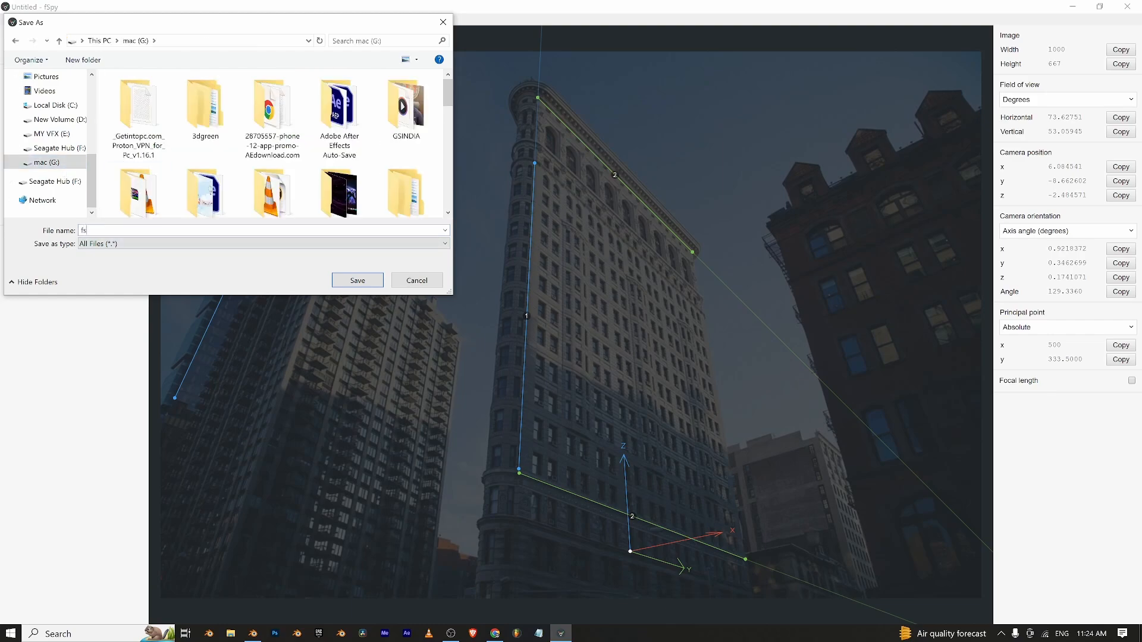
click(370, 284)
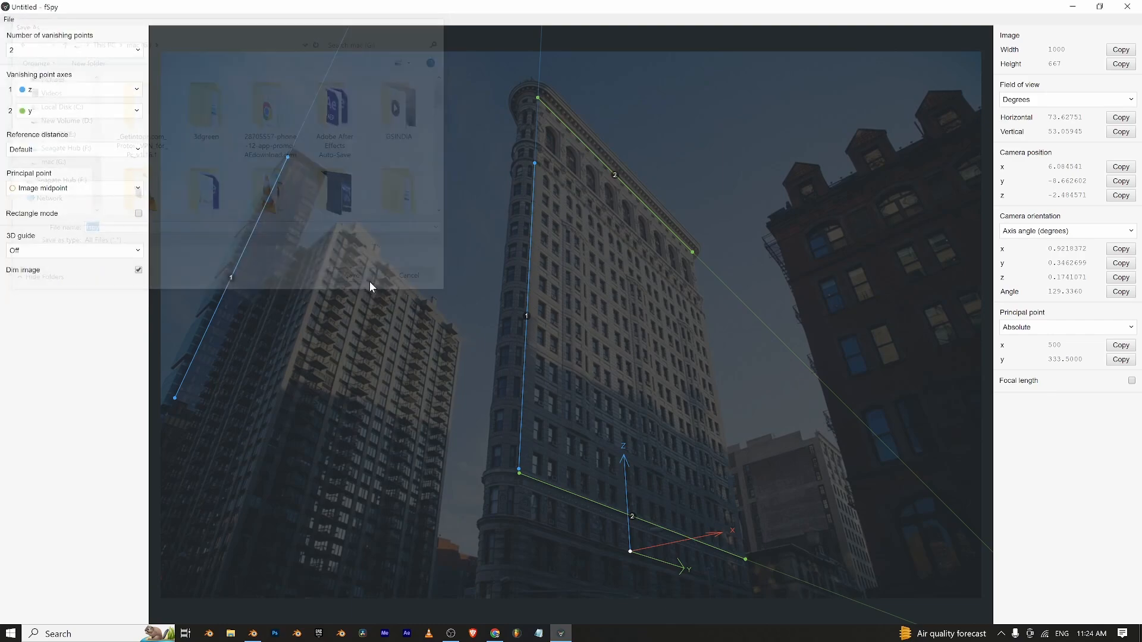
Switch to Blender and import the fspy.fspy project from the mac (G:) drive.
click(254, 634)
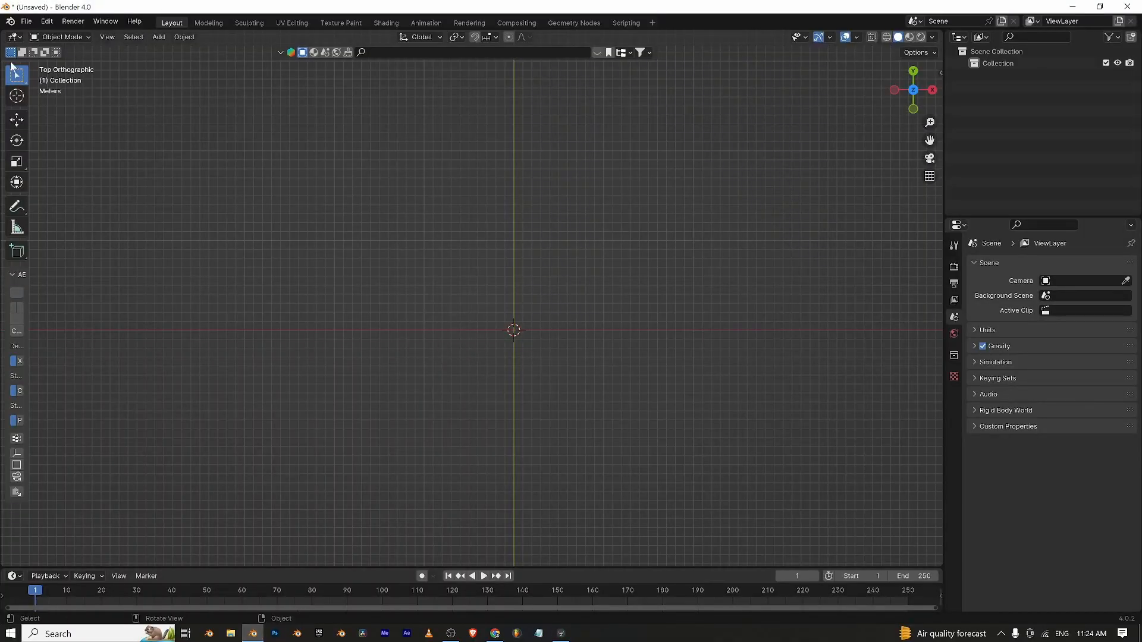
click(27, 22)
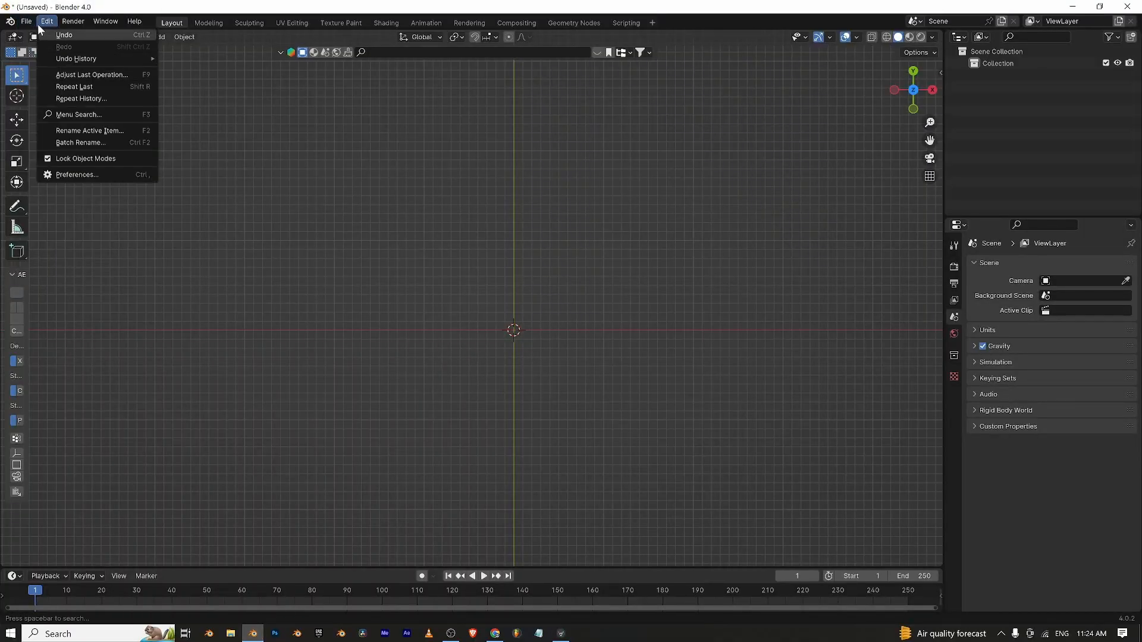
click(31, 21)
click(31, 22)
mouse_move(111, 191)
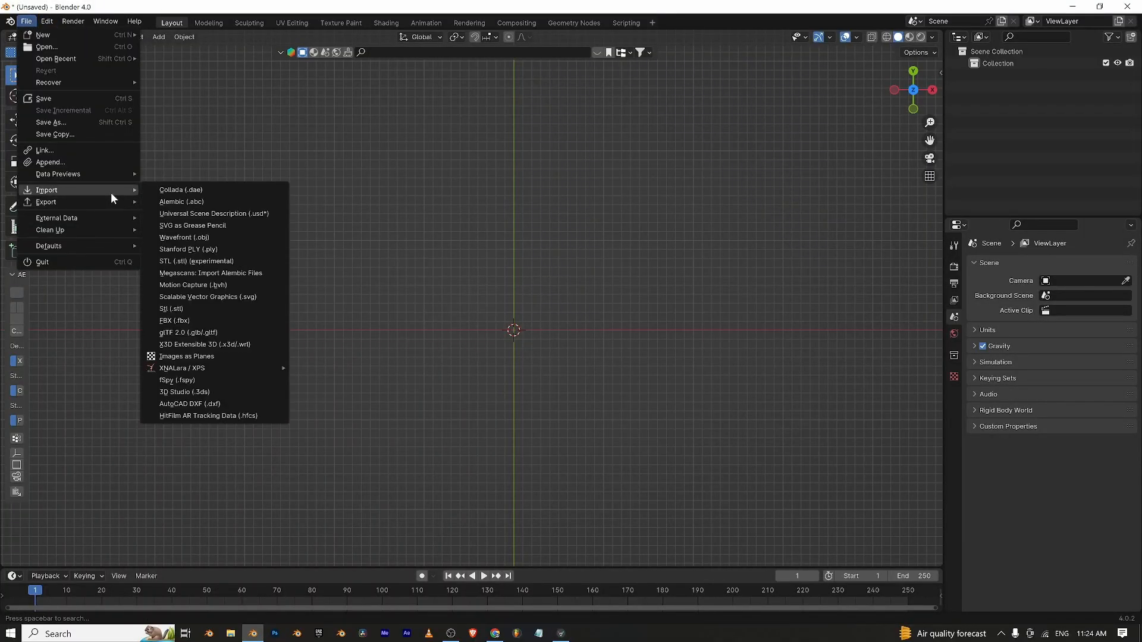
click(221, 380)
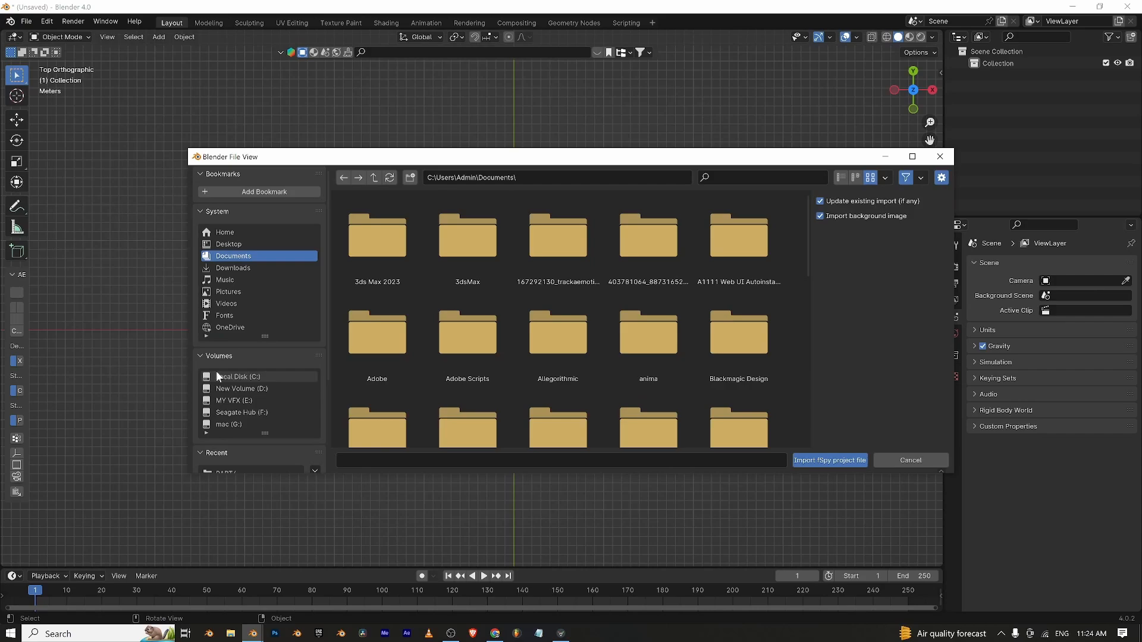
click(247, 412)
double_click(468, 238)
click(476, 398)
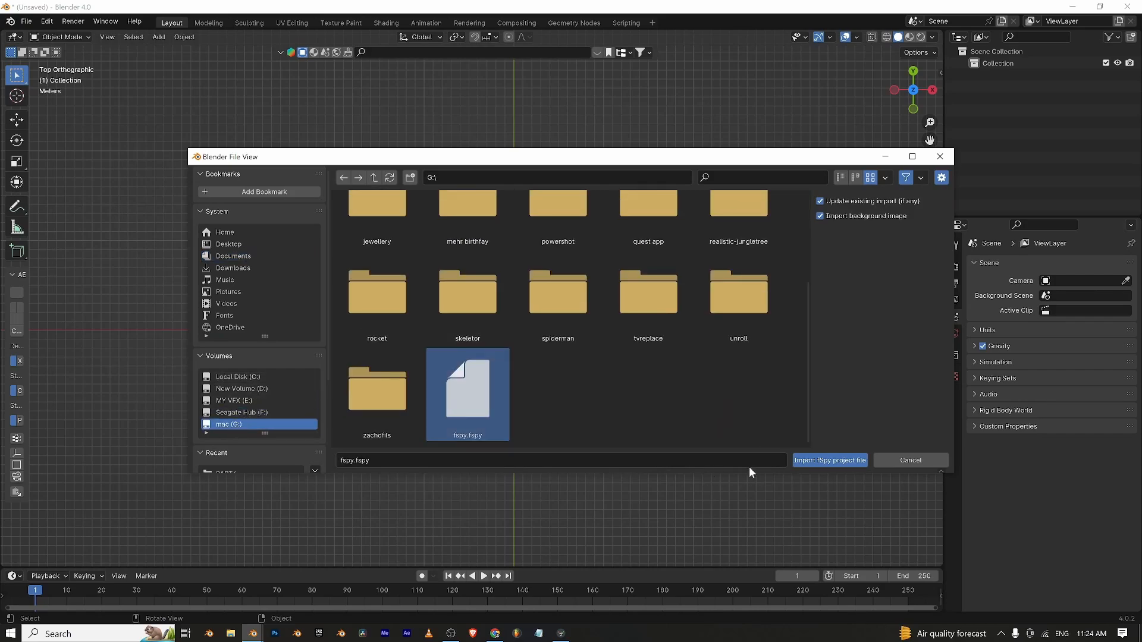
click(816, 461)
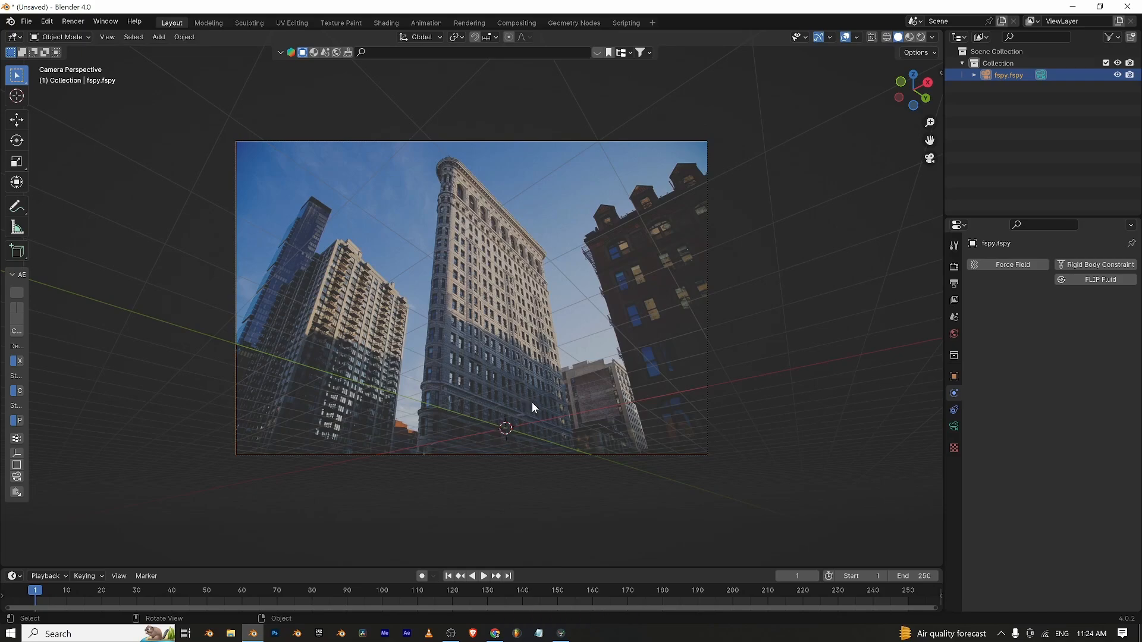
Add a plane and raise it about 9.38 m along the global Z axis to the central building's upper facade.
key(shift+a)
mouse_move(540, 390)
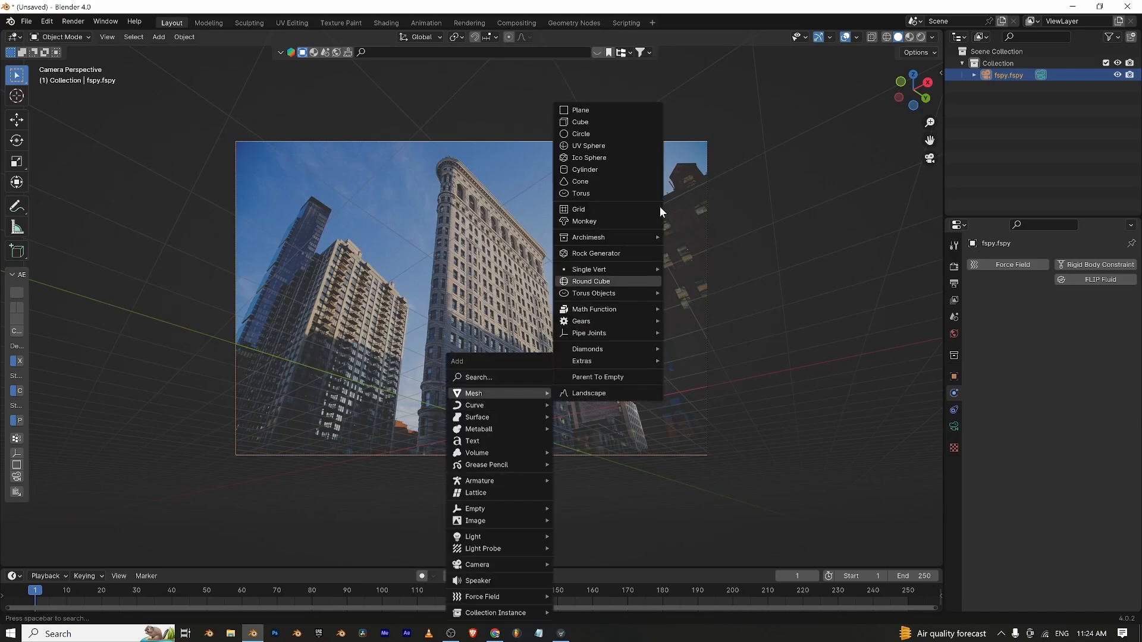
click(597, 112)
key(g)
key(z)
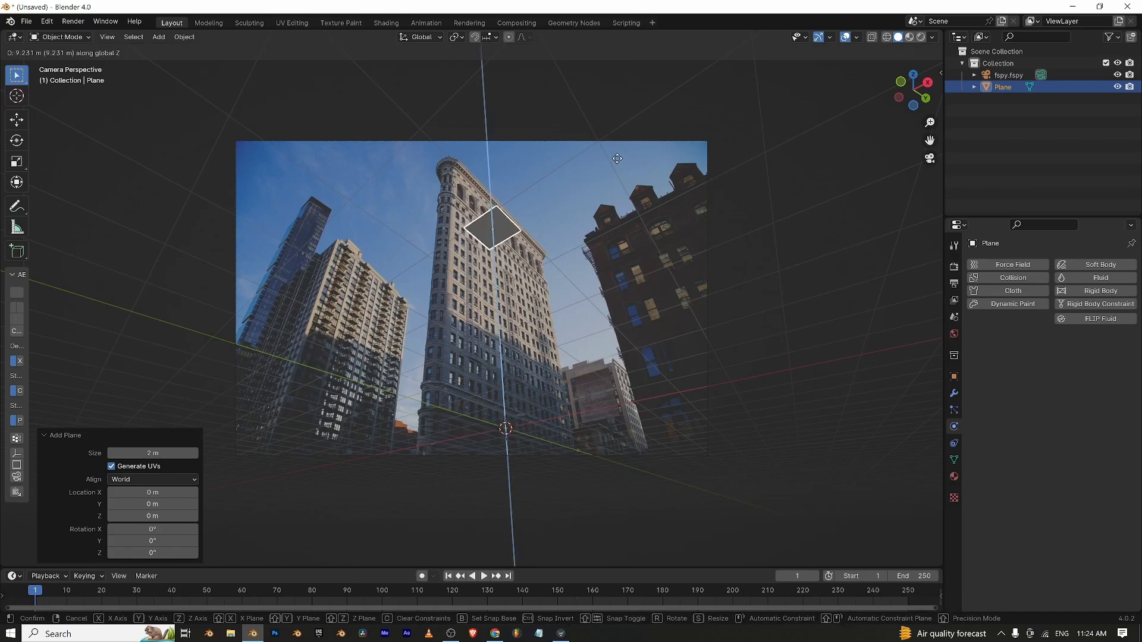
click(619, 157)
Rotate the plane 90° about X and 90° about Z so it lies parallel to the building's long facade.
text(rx)
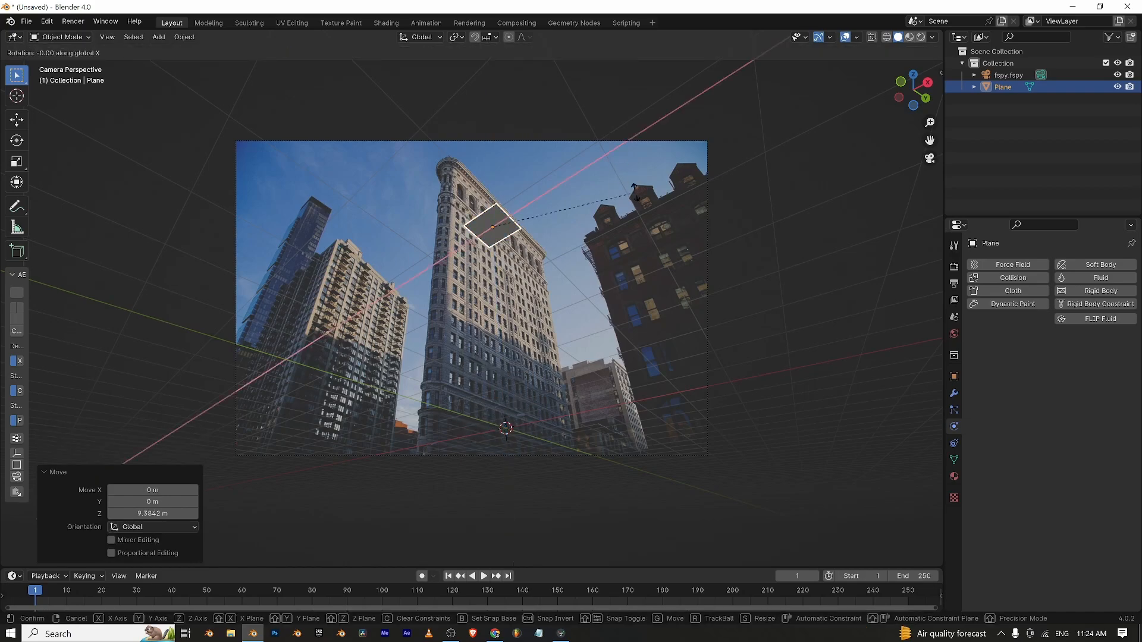
text(90)
key(Return)
text(rz)
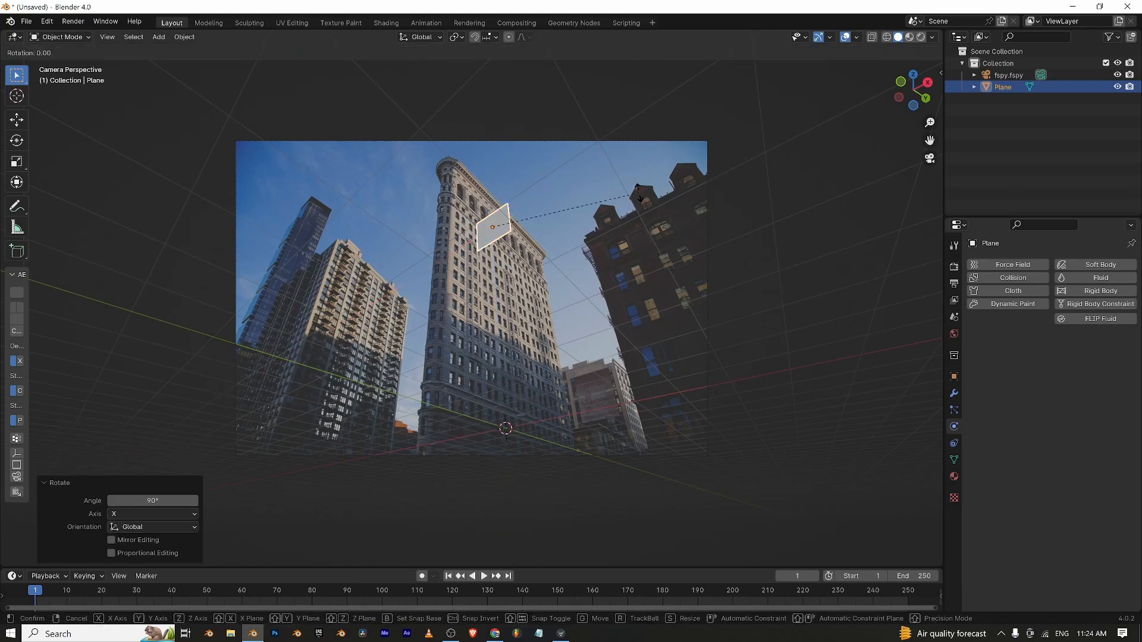
text(90)
key(Return)
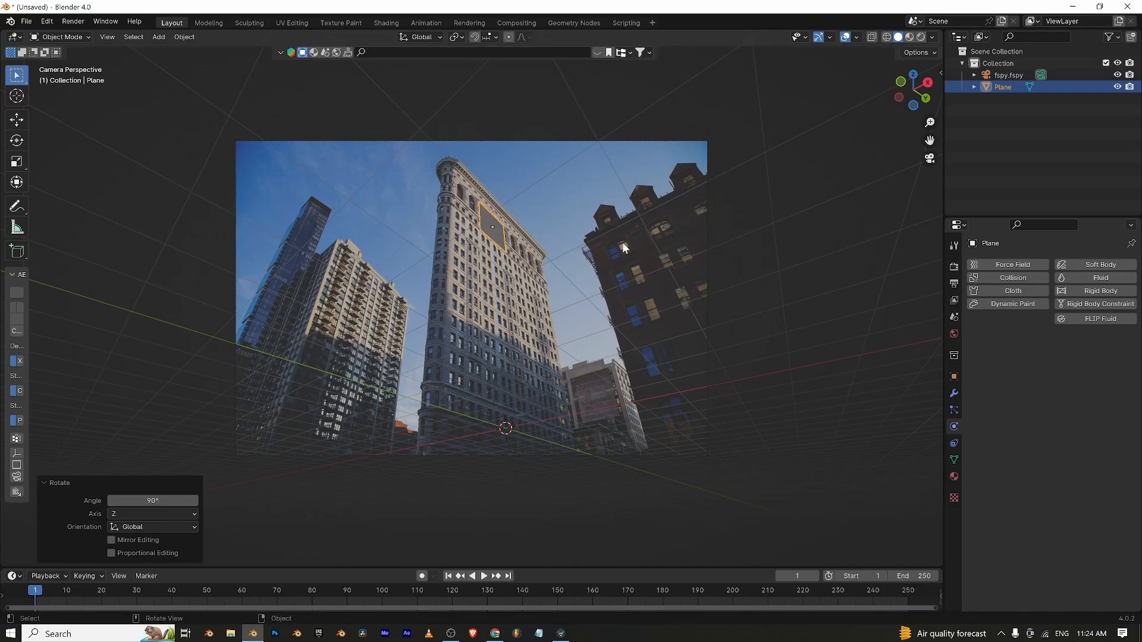
Raise the plane about 0.70 m along Z, and fine-tune it upward by about 0.03 m below the roof cornice.
key(g)
key(z)
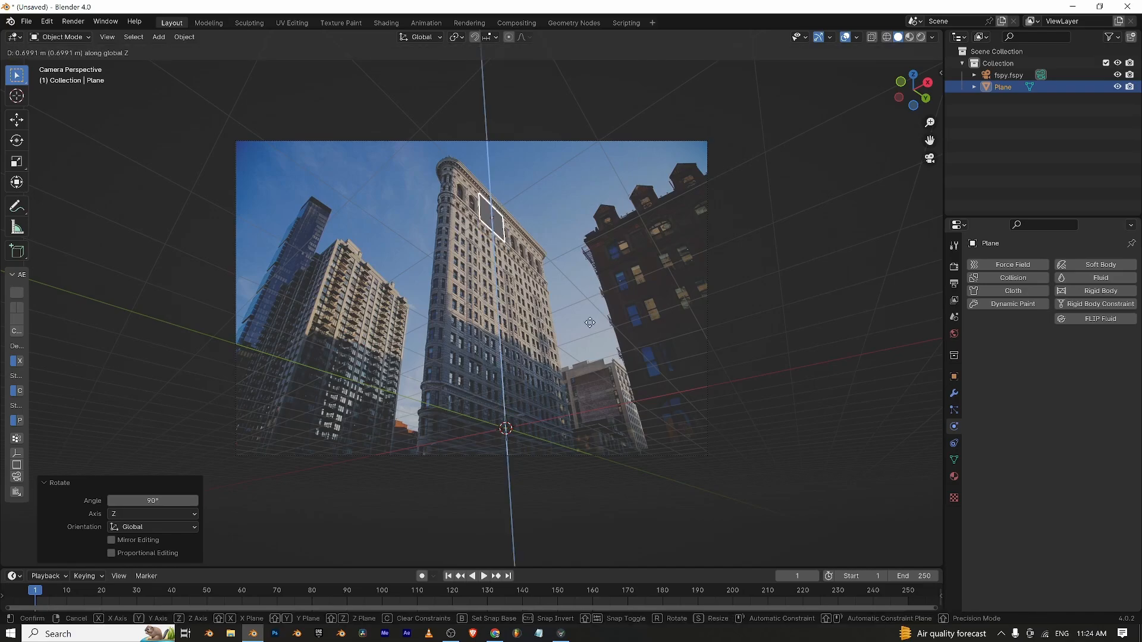
click(588, 274)
scroll(588, 274, up, 4)
drag(930, 140, 802, 327)
scroll(530, 278, up, 3)
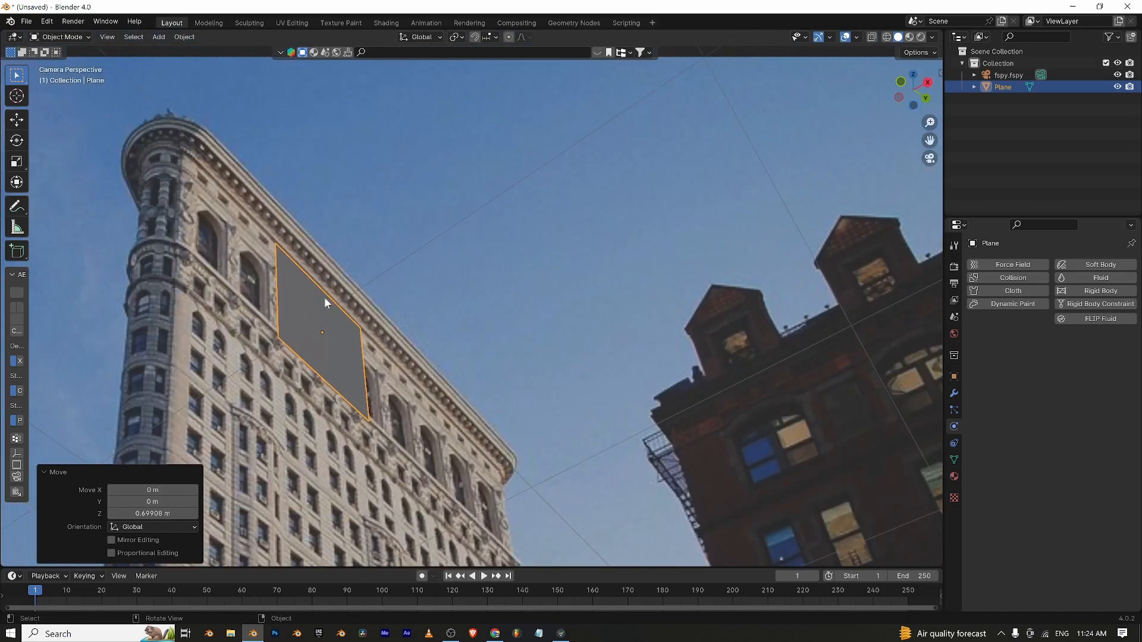
key(g)
key(x)
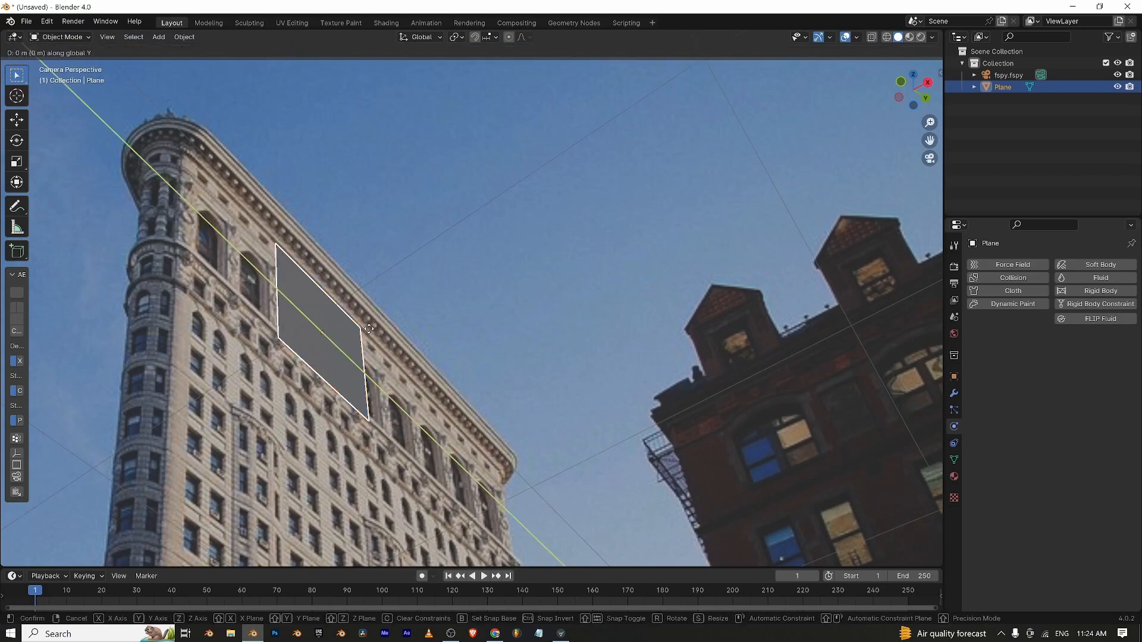
key(z)
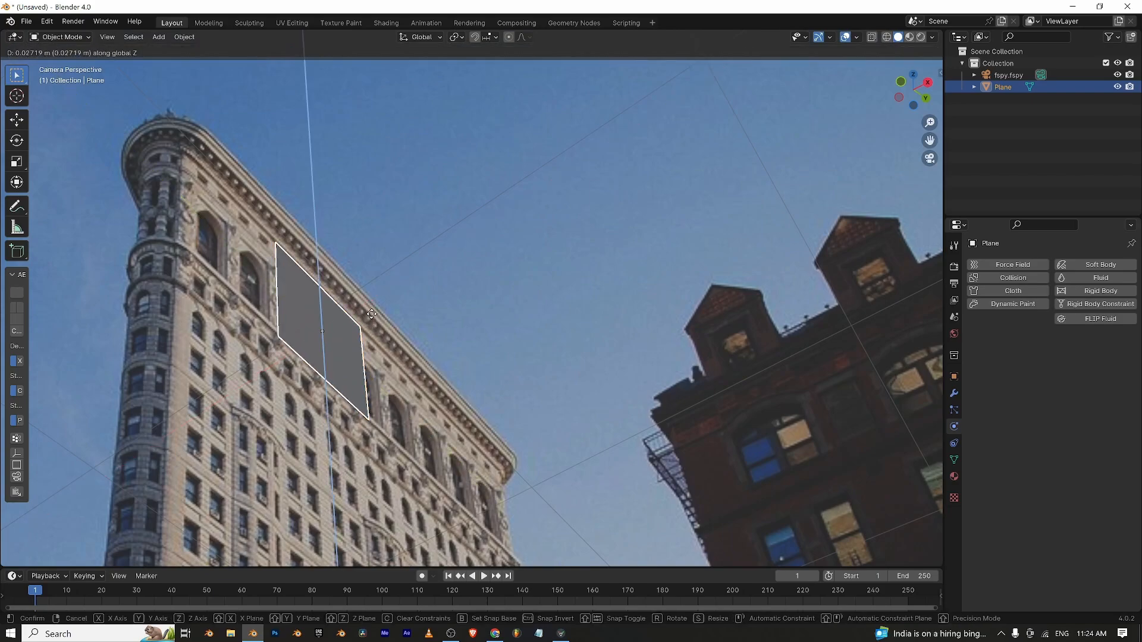
click(378, 323)
Move the plane about 0.96 m along the global Y axis, following the building's facade.
key(g)
key(x)
key(y)
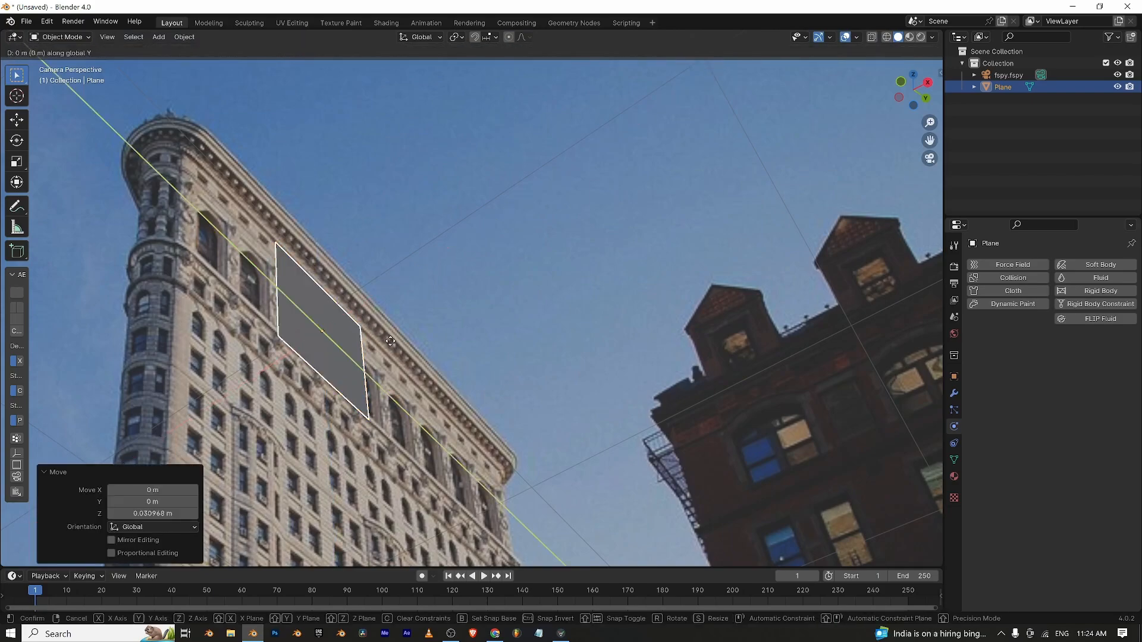
key(x)
key(y)
click(443, 388)
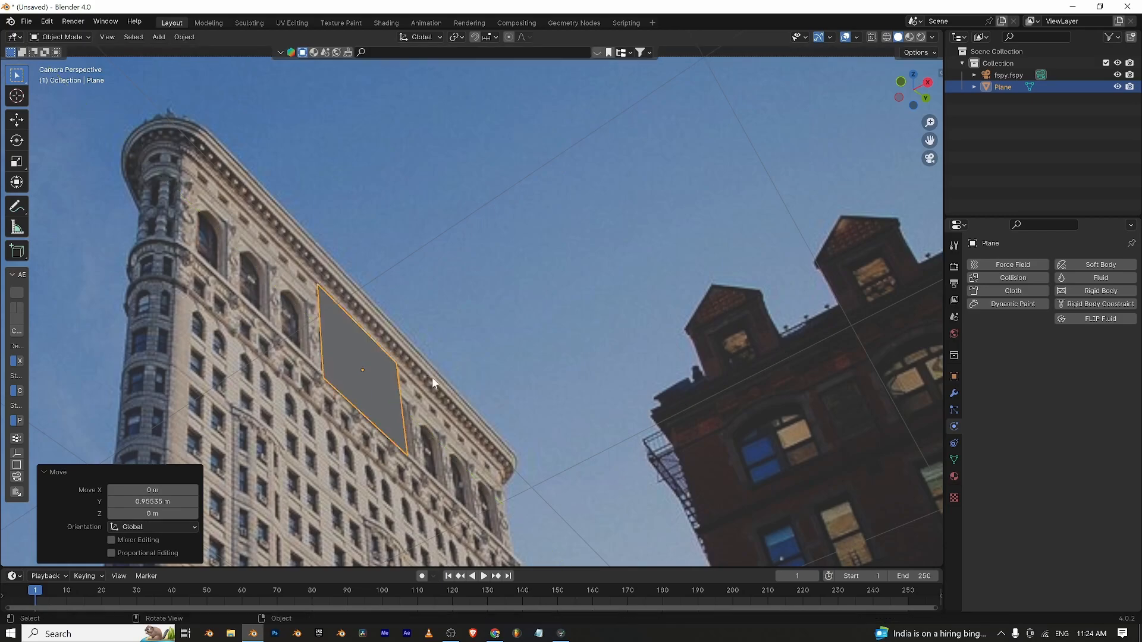
Scale the plane by about 3.80 along the global Y axis to span the facade's length below the cornice.
key(s)
key(y)
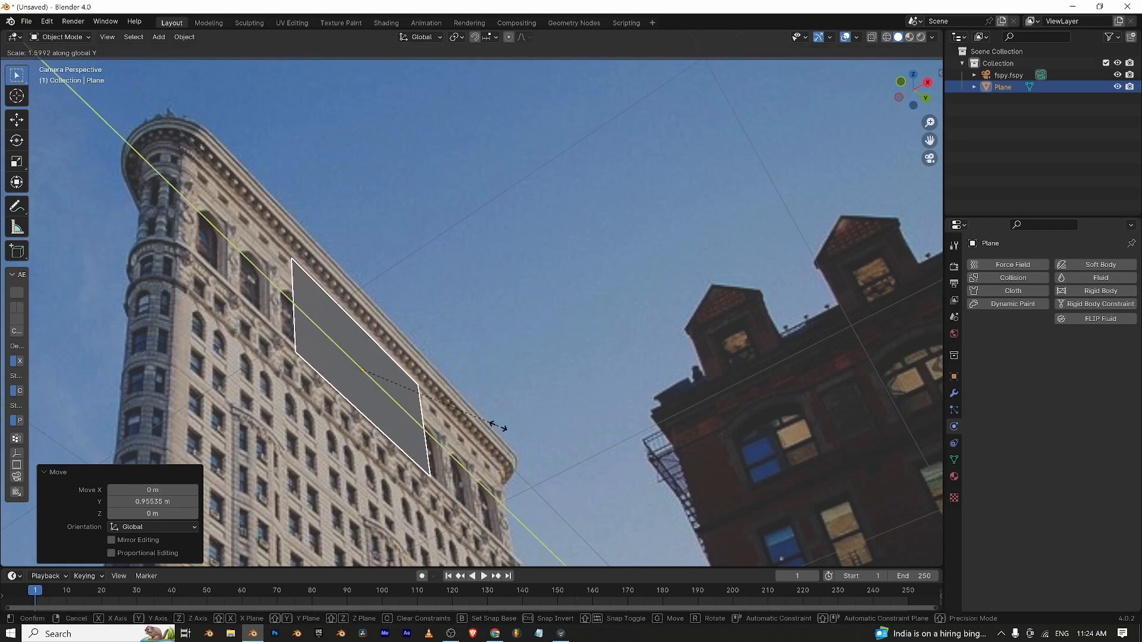
click(692, 485)
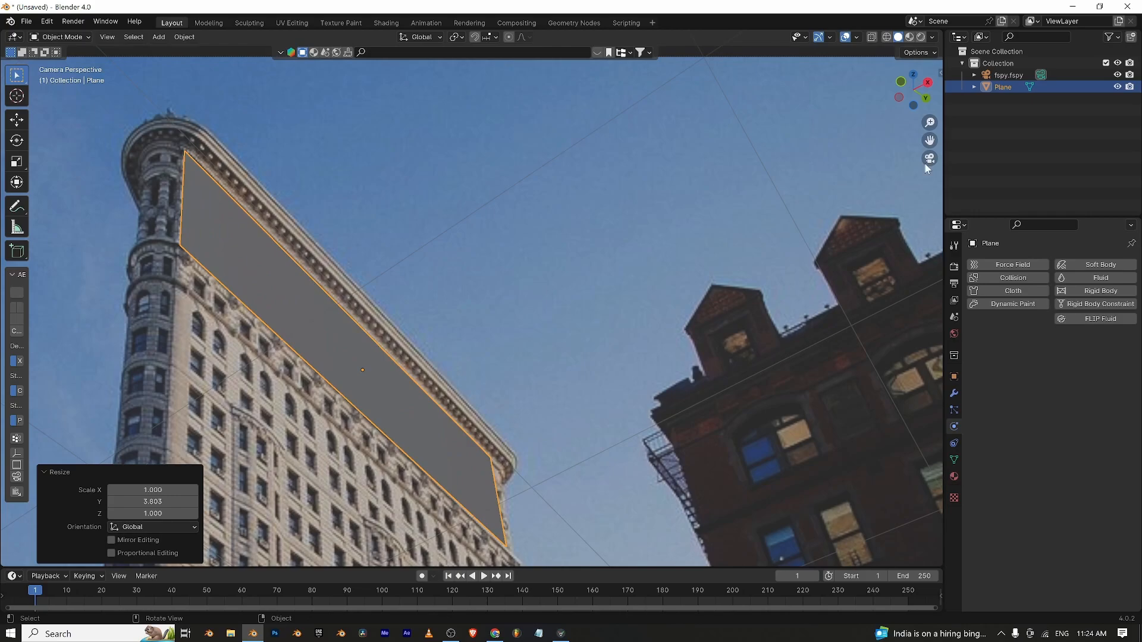
In Edit Mode, move the plane's lower edge about 9.13 m down along global Z toward the building's base.
drag(929, 141, 919, 33)
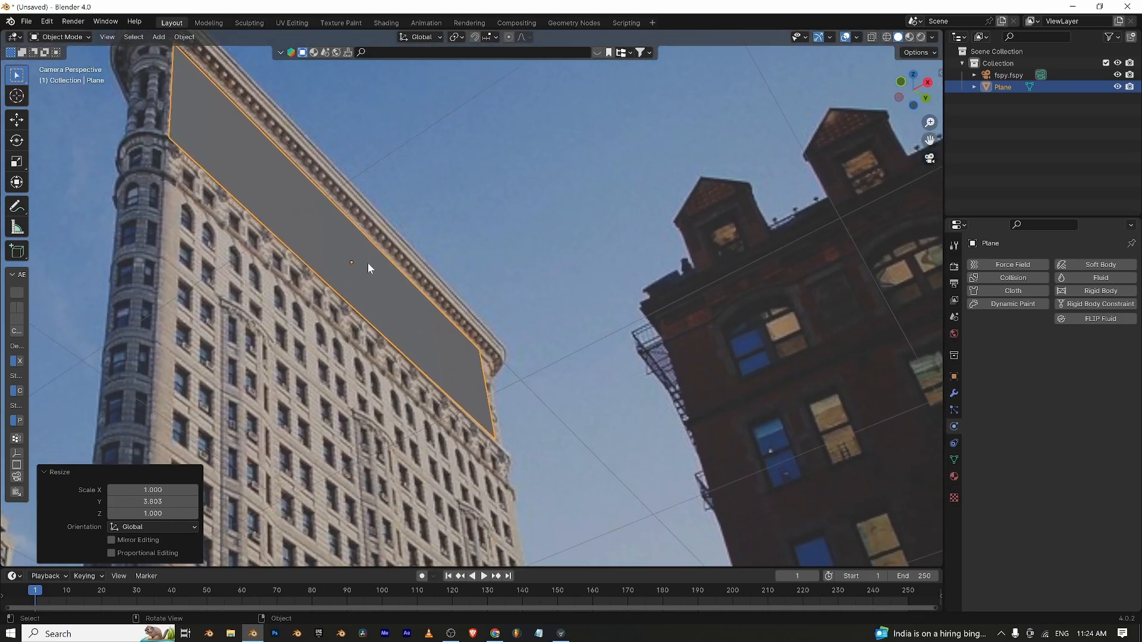
key(Tab)
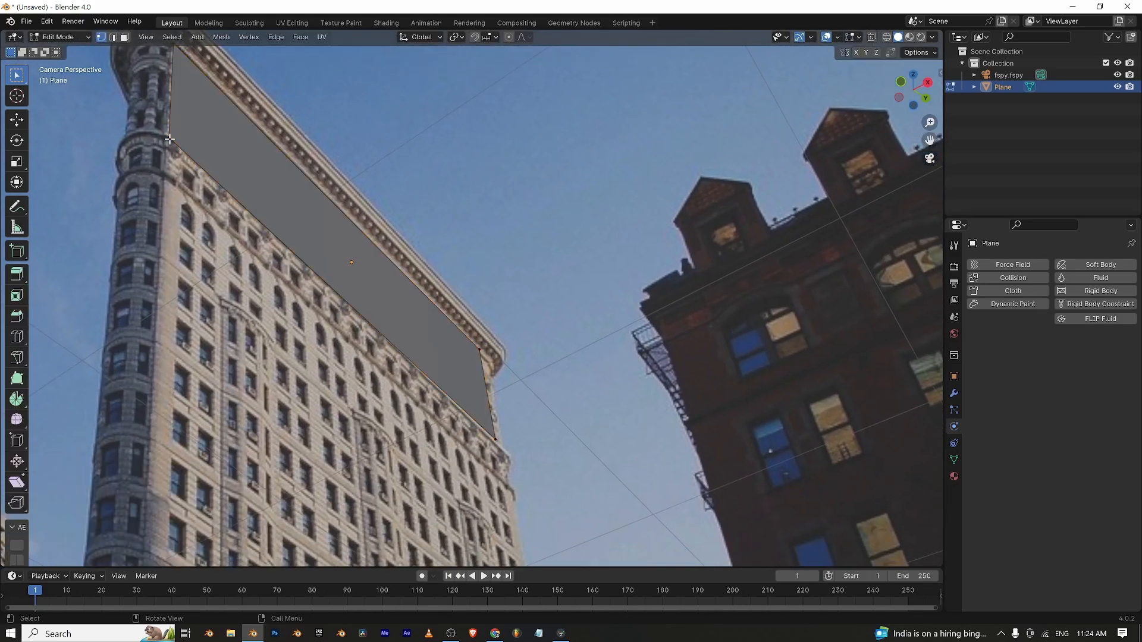
scroll(535, 411, down, 3)
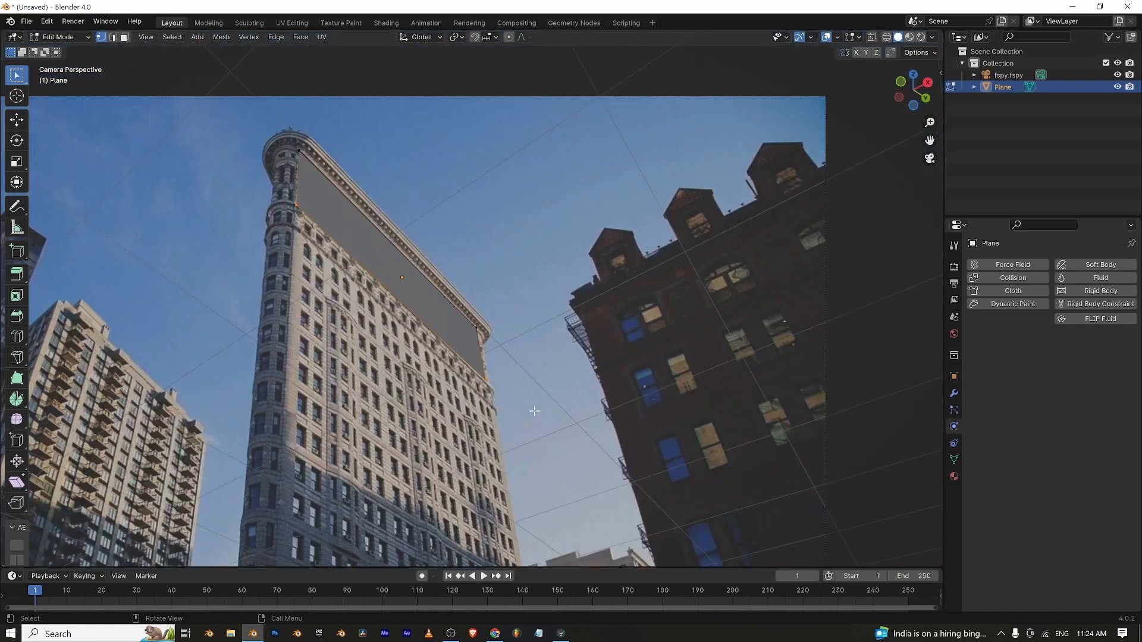
key(g)
key(x)
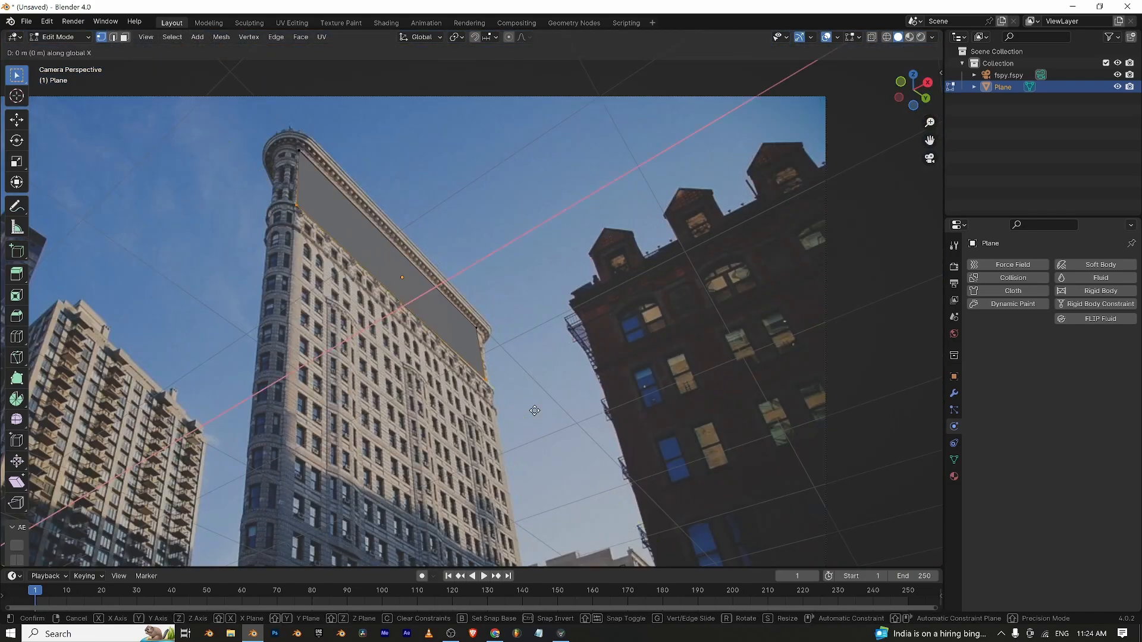
key(x)
key(z)
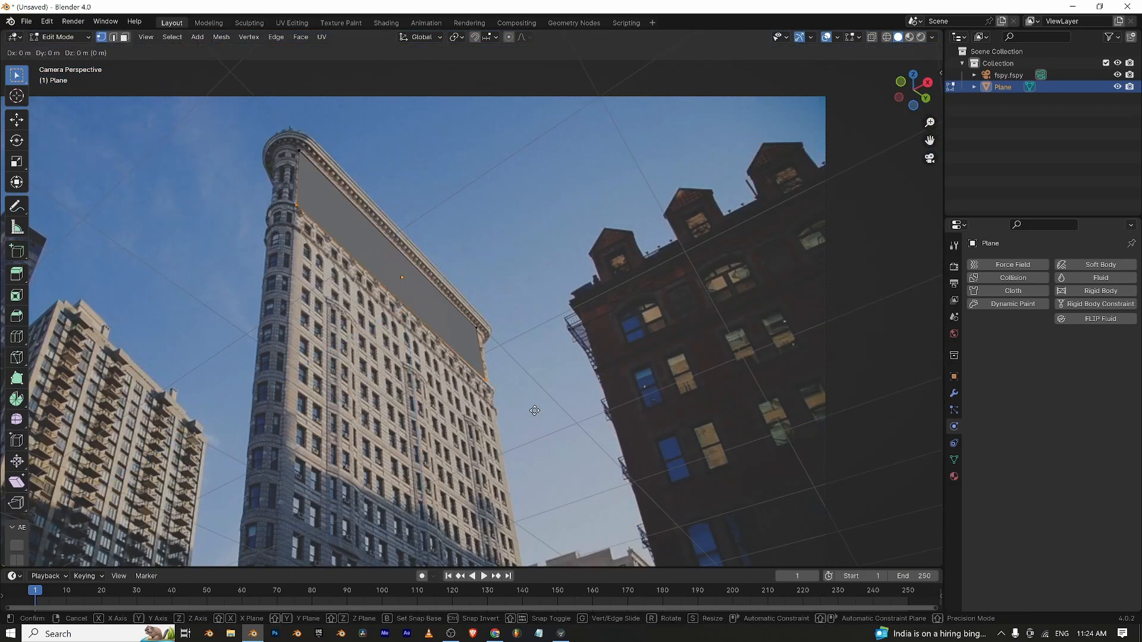
click(530, 248)
Raise the plane's lower edge about 0.05 m along Z and return to Object Mode.
scroll(675, 252, down, 4)
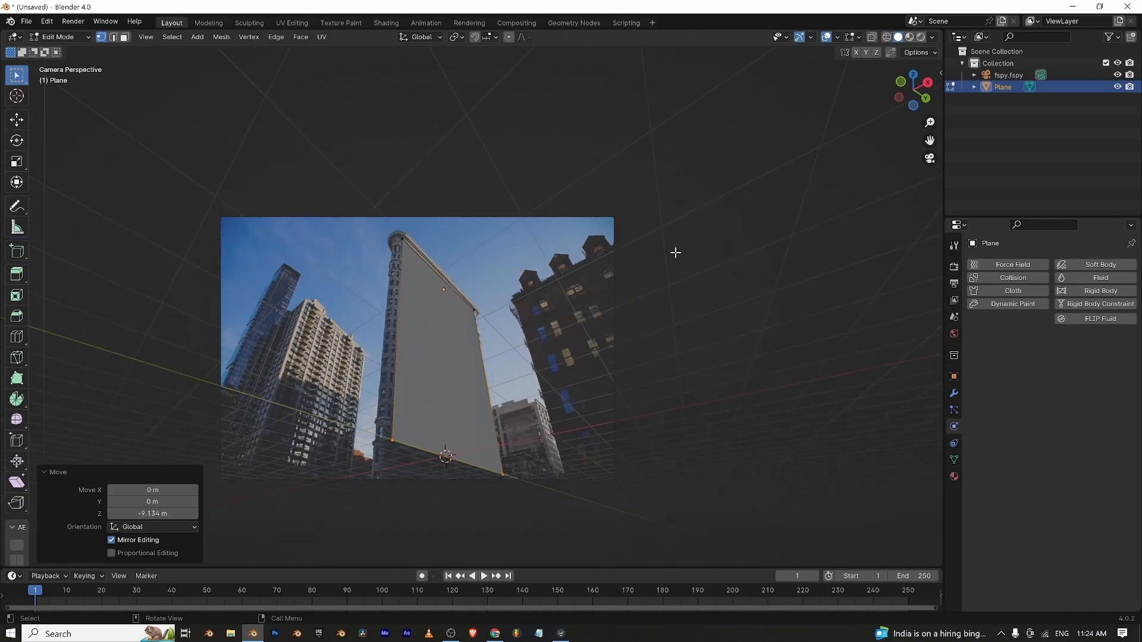
scroll(607, 275, up, 2)
key(g)
key(z)
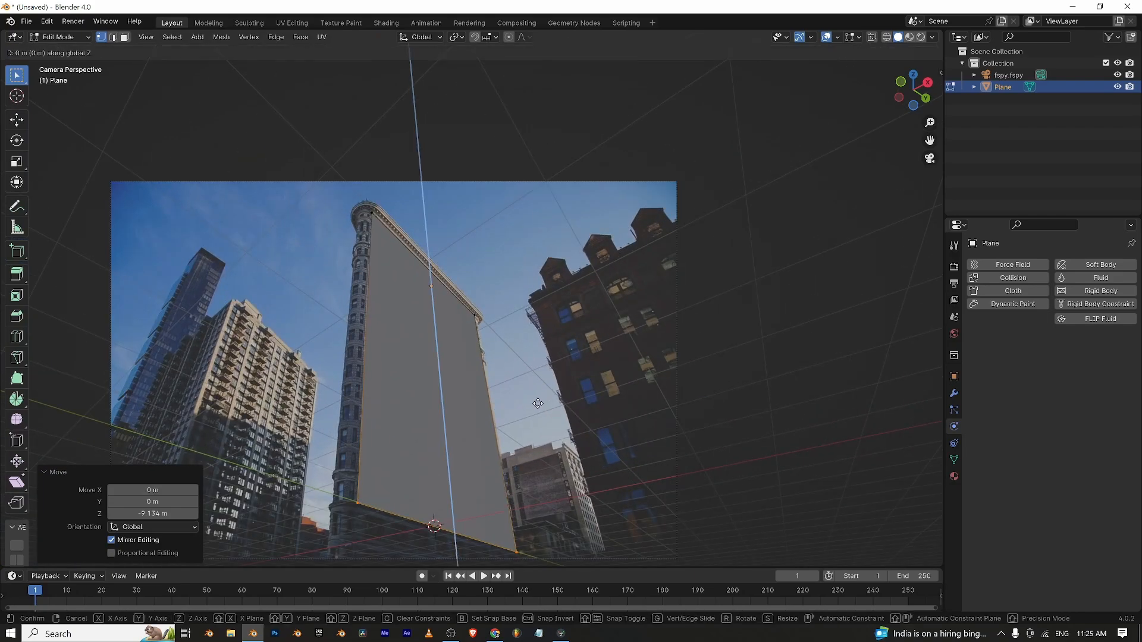
key(Escape)
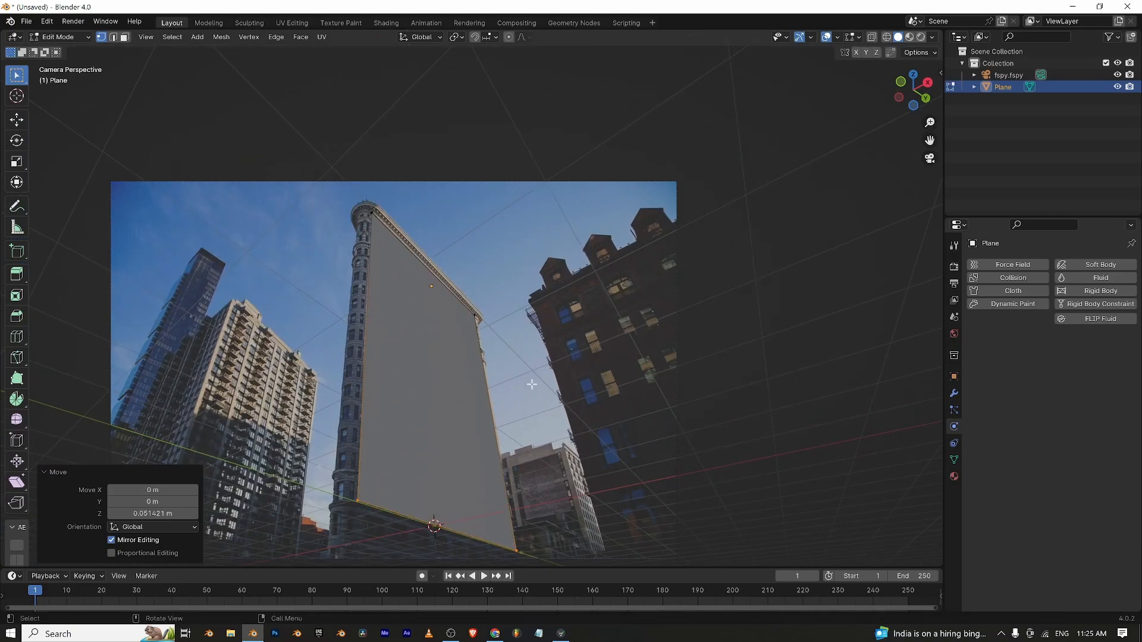
key(Tab)
Save the project as "rolling 3d" in the root of the G: drive.
key(ctrl+s)
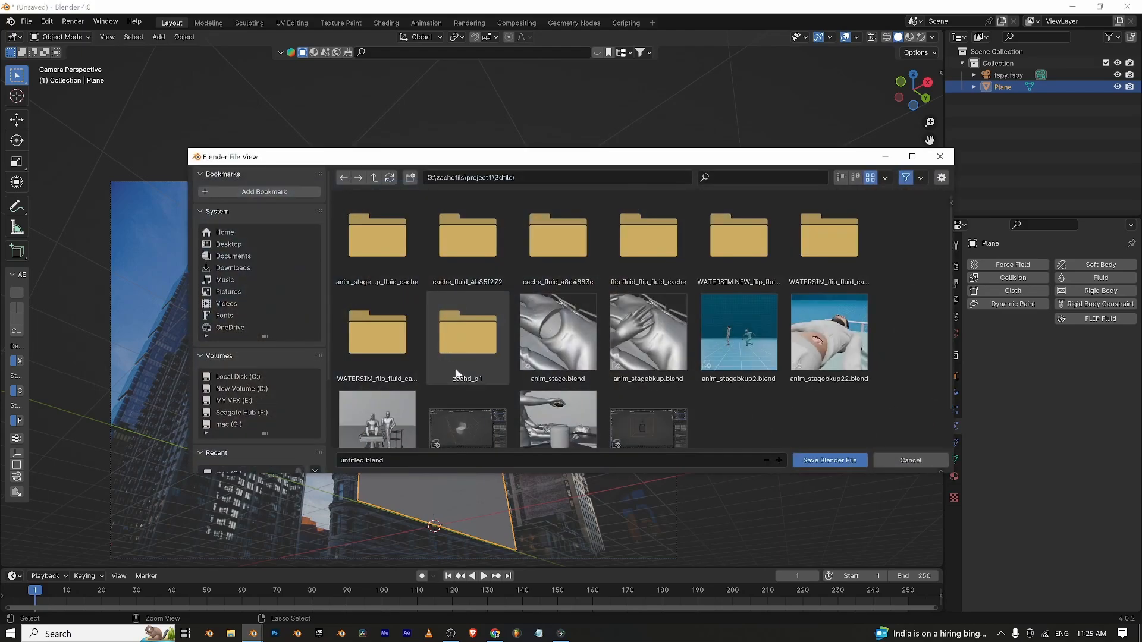
click(232, 377)
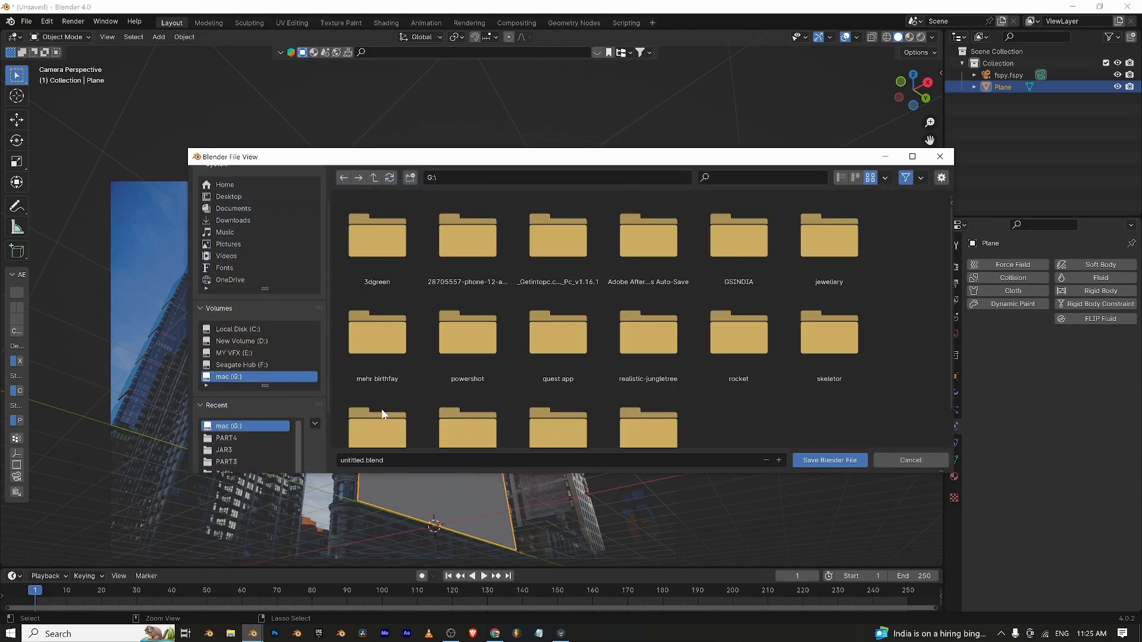
scroll(590, 357, down, 2)
click(401, 459)
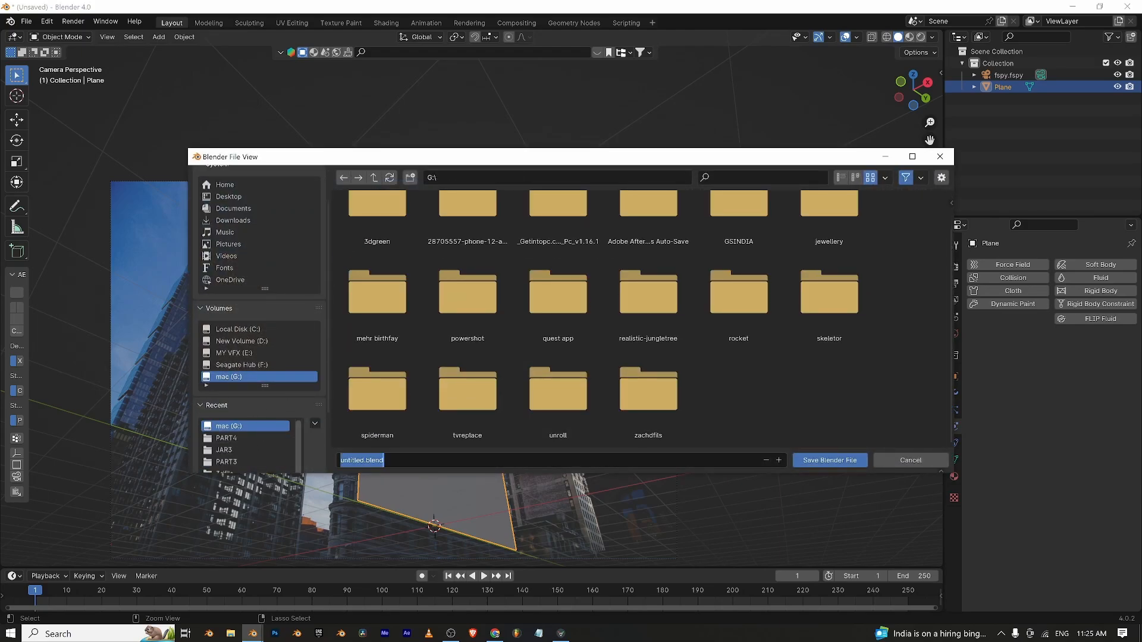
text(rolling 3)
click(832, 458)
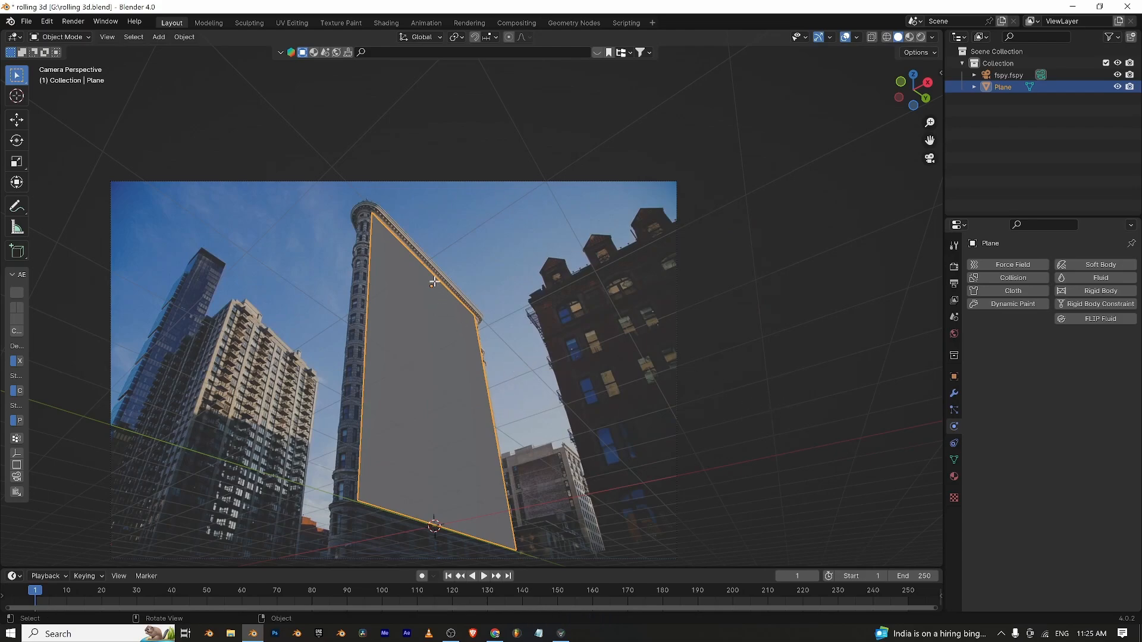
In Edit Mode, select the plane's top edge and snap the 3D cursor to its midpoint.
key(Tab)
click(377, 235)
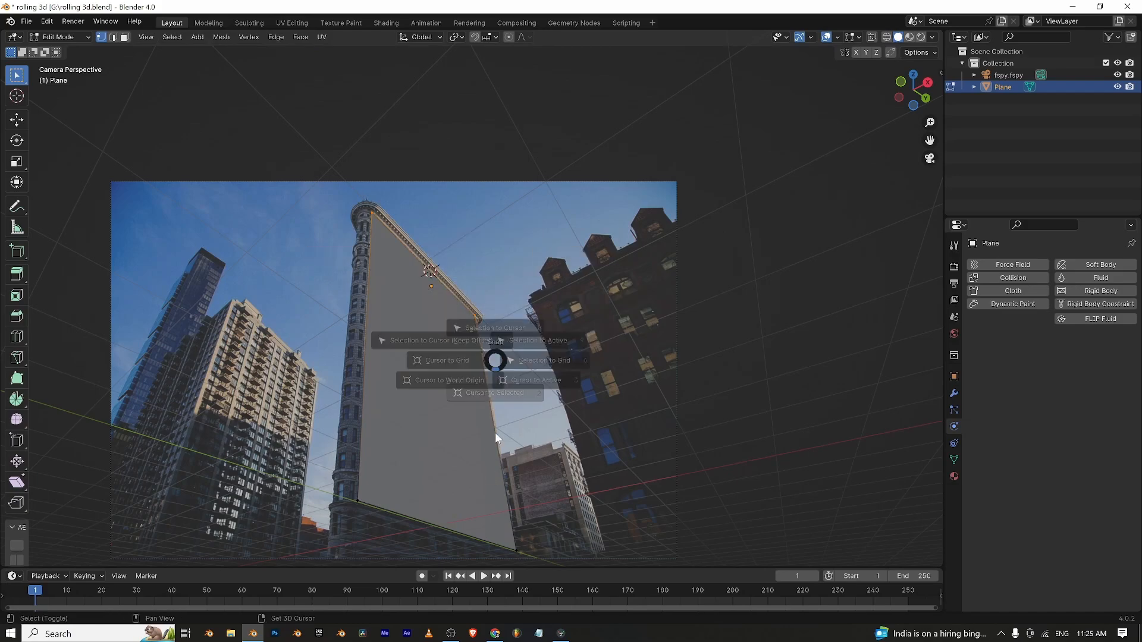
click(495, 433)
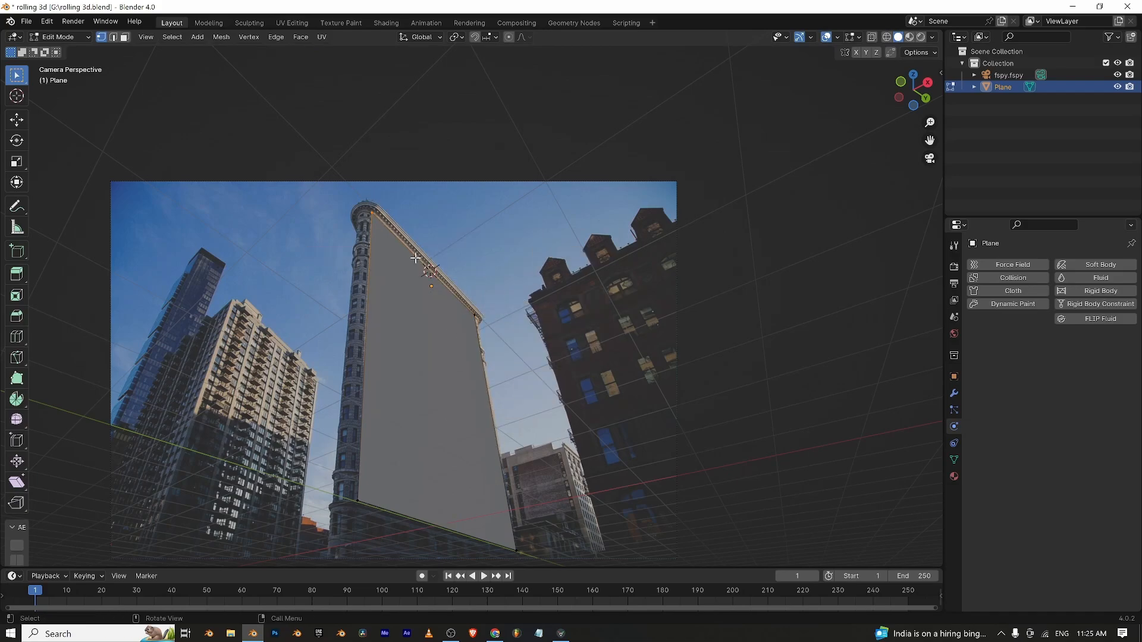
scroll(416, 259, up, 2)
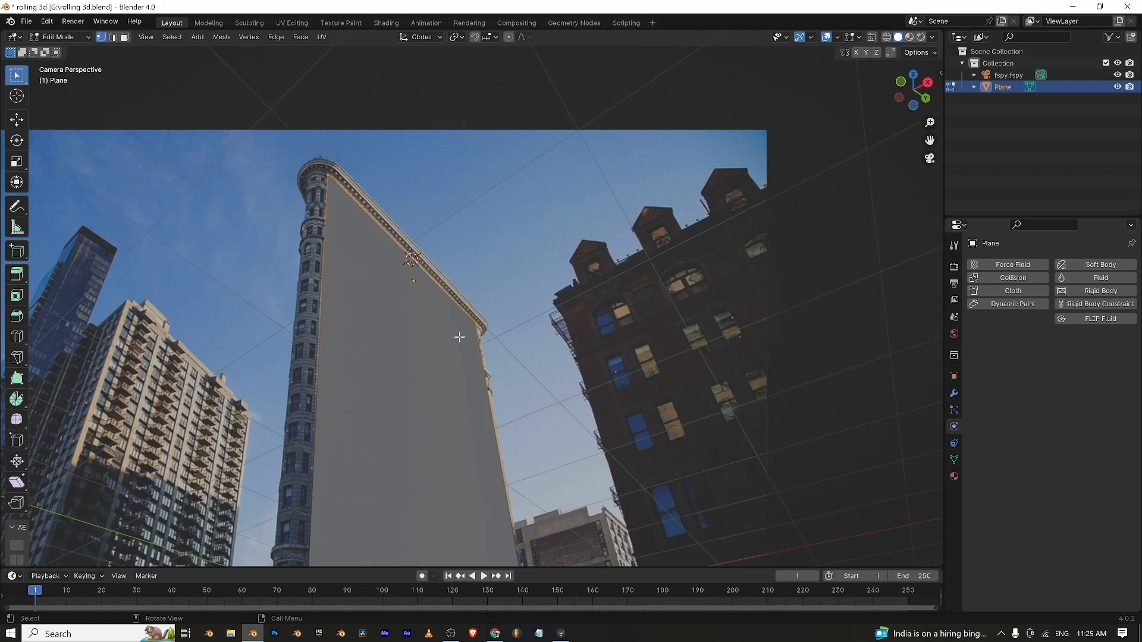
key(shift+s)
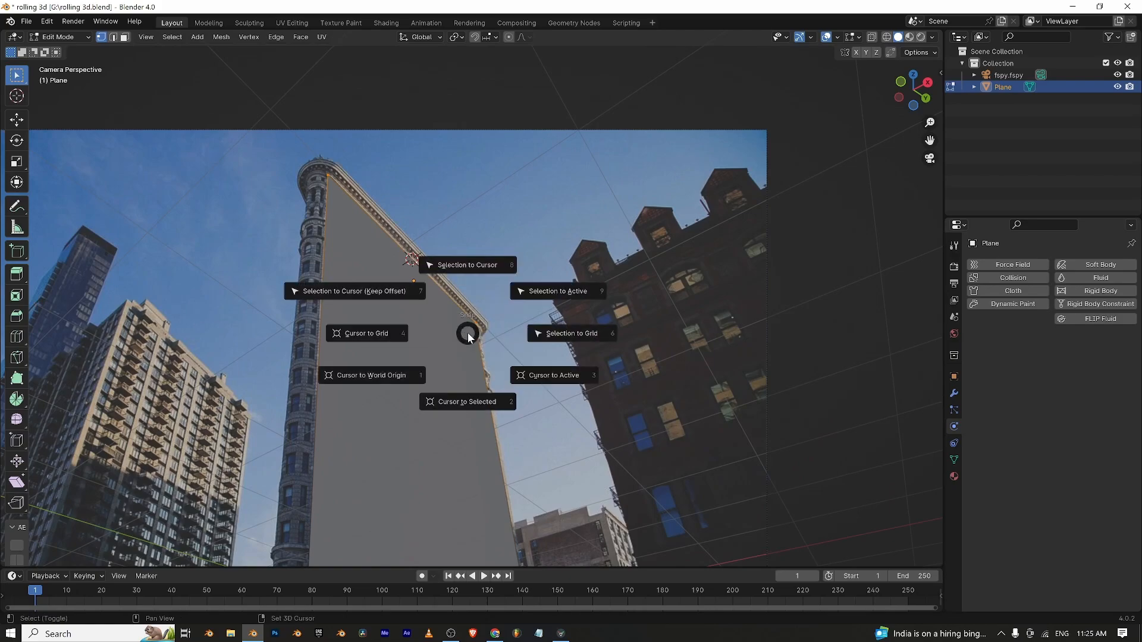
click(473, 403)
middle_drag(412, 281, 364, 251)
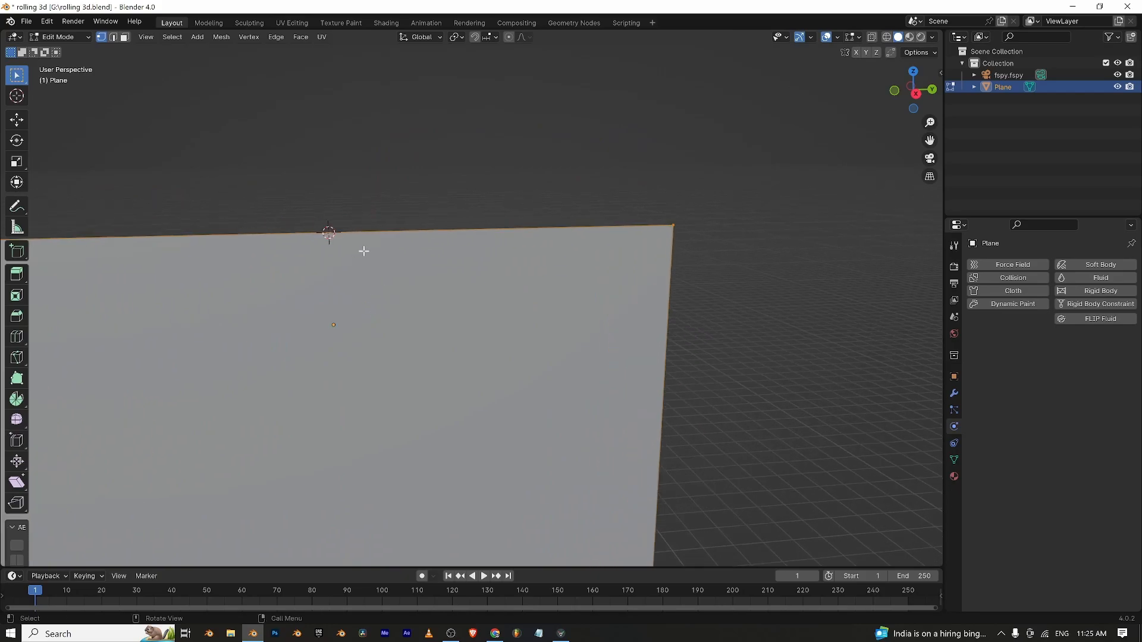
In Object Mode, set the plane's origin to the 3D cursor on its top edge.
key(Tab)
right_click(363, 308)
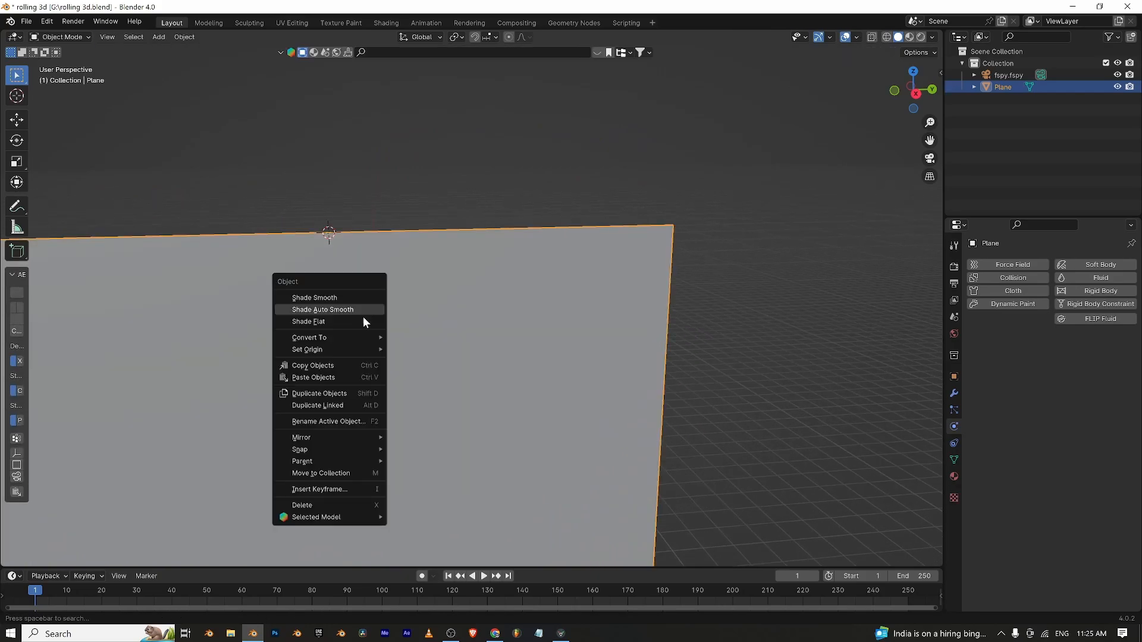
mouse_move(362, 350)
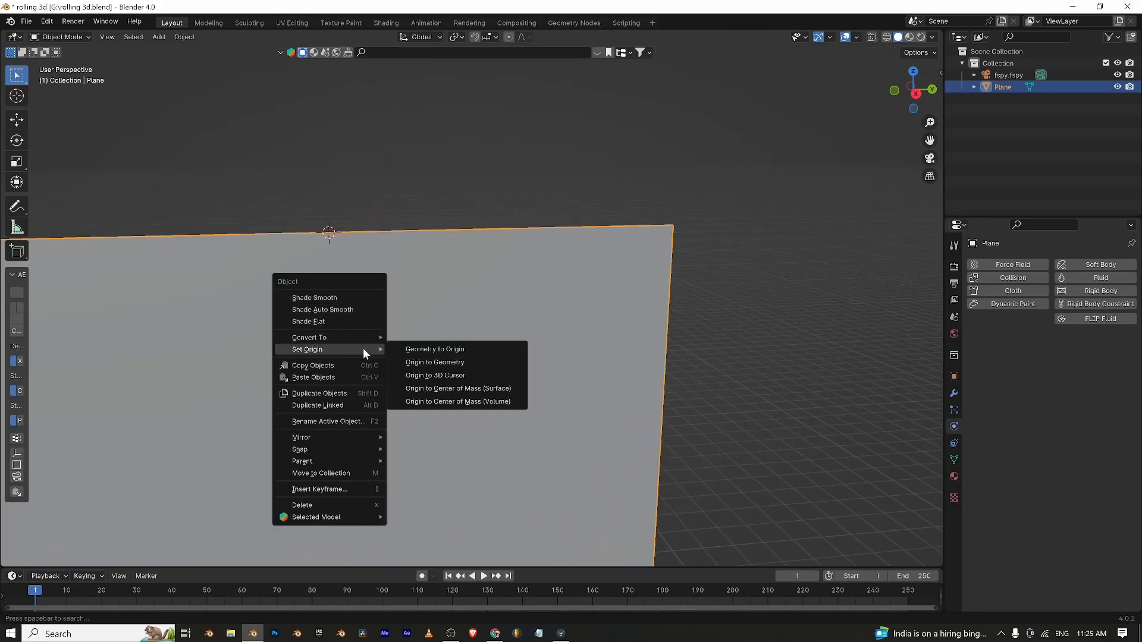
click(458, 375)
Deselect the plane, place the 3D cursor freely on its face, and reset the cursor to the world origin.
click(386, 217)
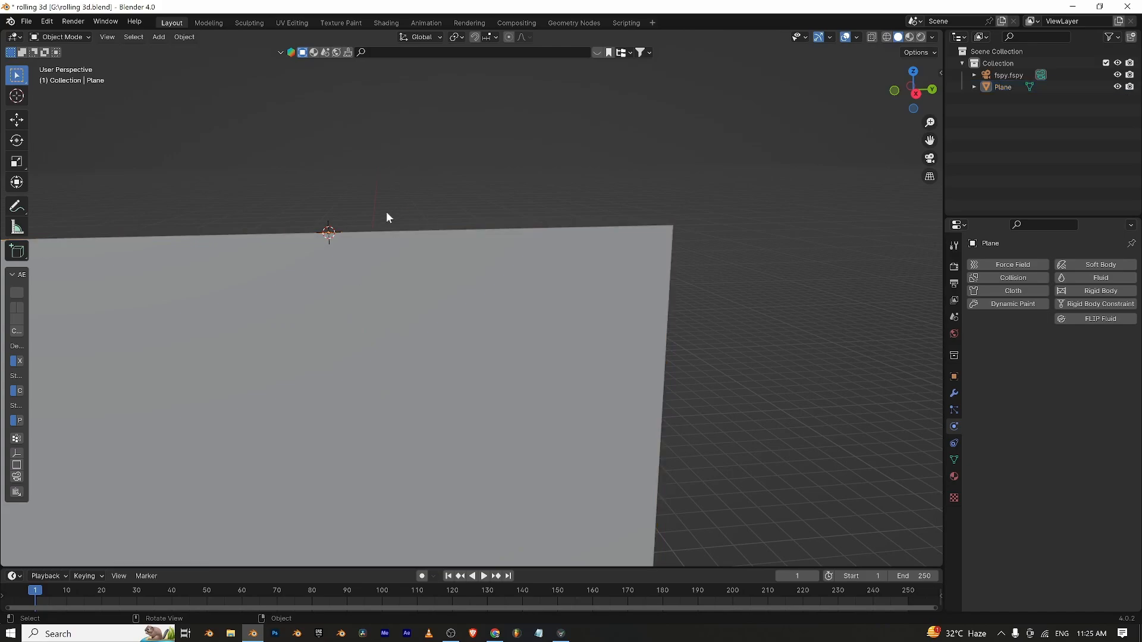
shift+right_click(423, 256)
scroll(330, 235, down, 2)
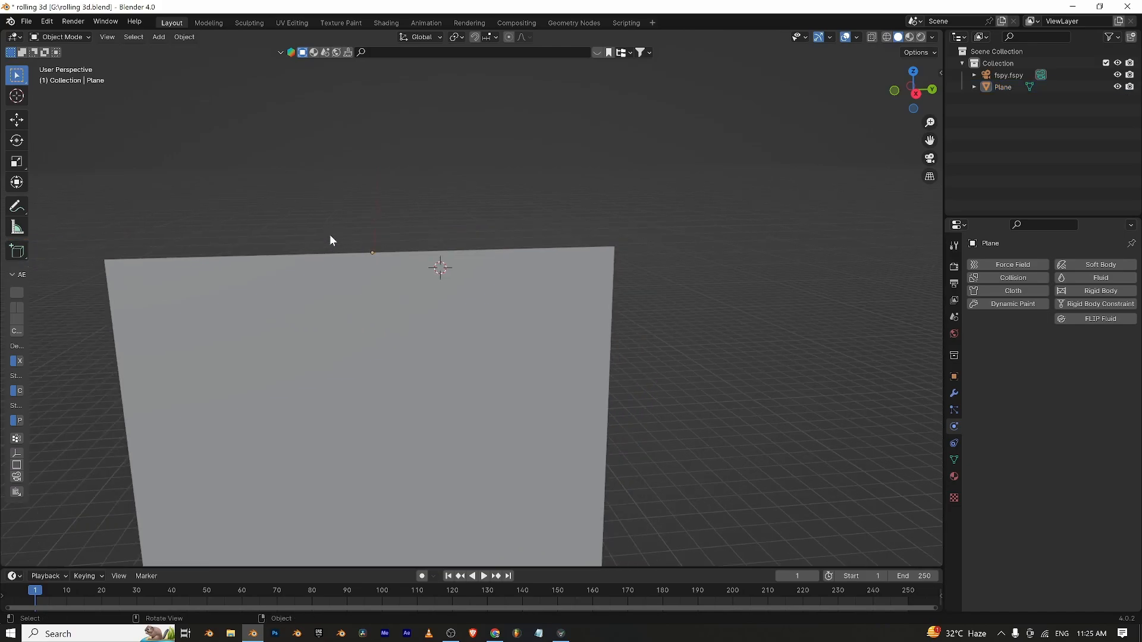
middle_drag(470, 331, 383, 330)
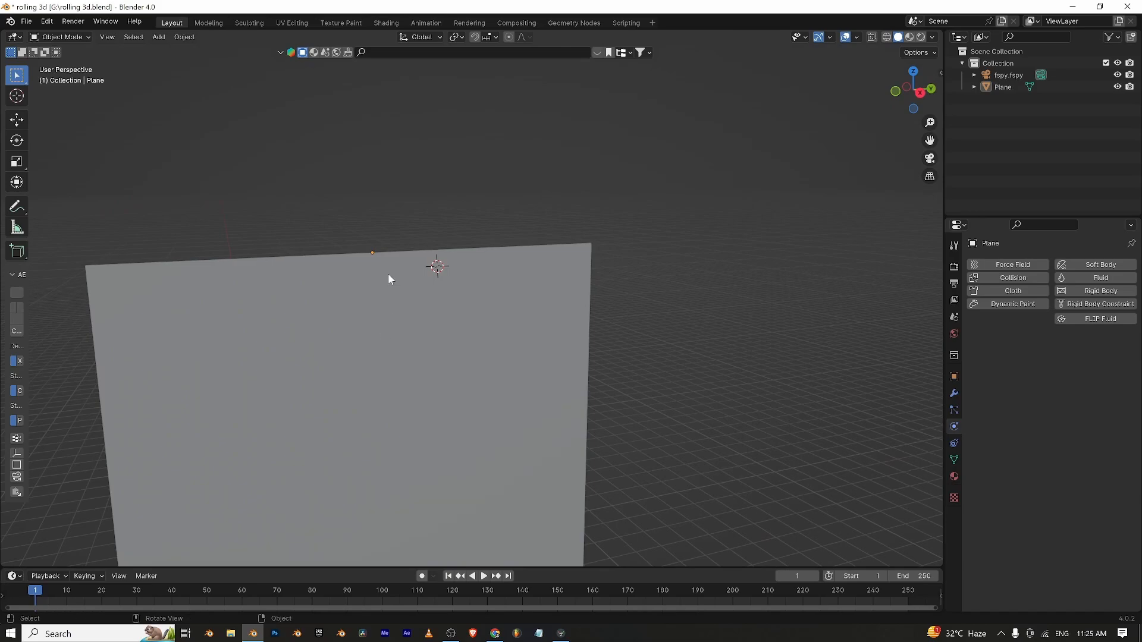
key(shift+s)
click(310, 404)
scroll(410, 307, down, 3)
scroll(427, 300, up, 1)
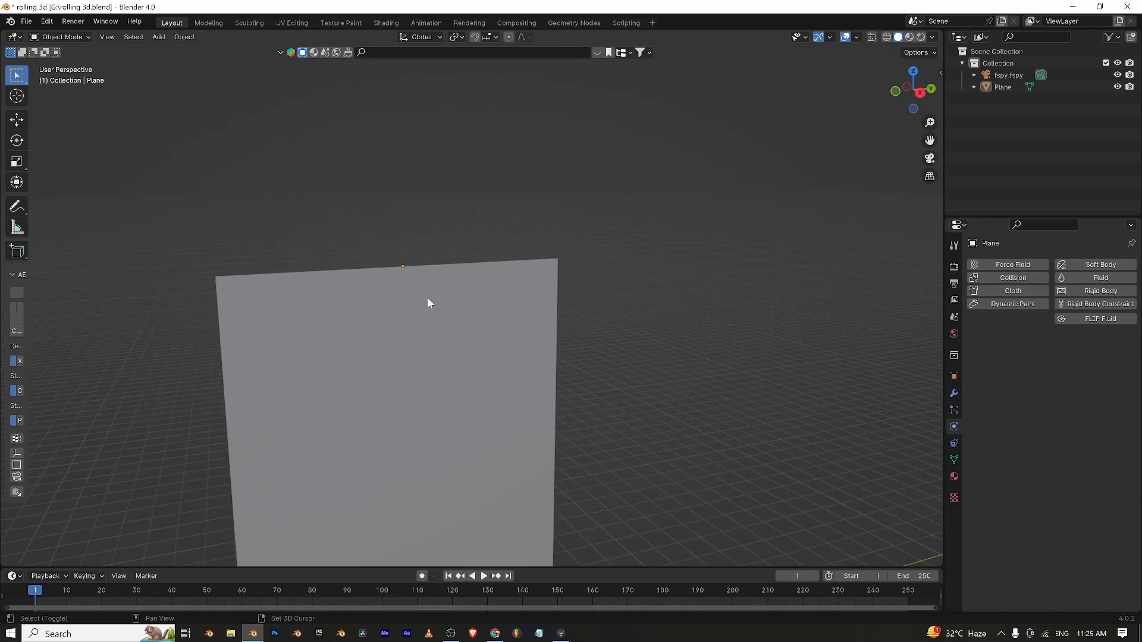
Select the plane and snap the 3D cursor to its origin at the middle of the top edge.
key(shift+s)
click(432, 367)
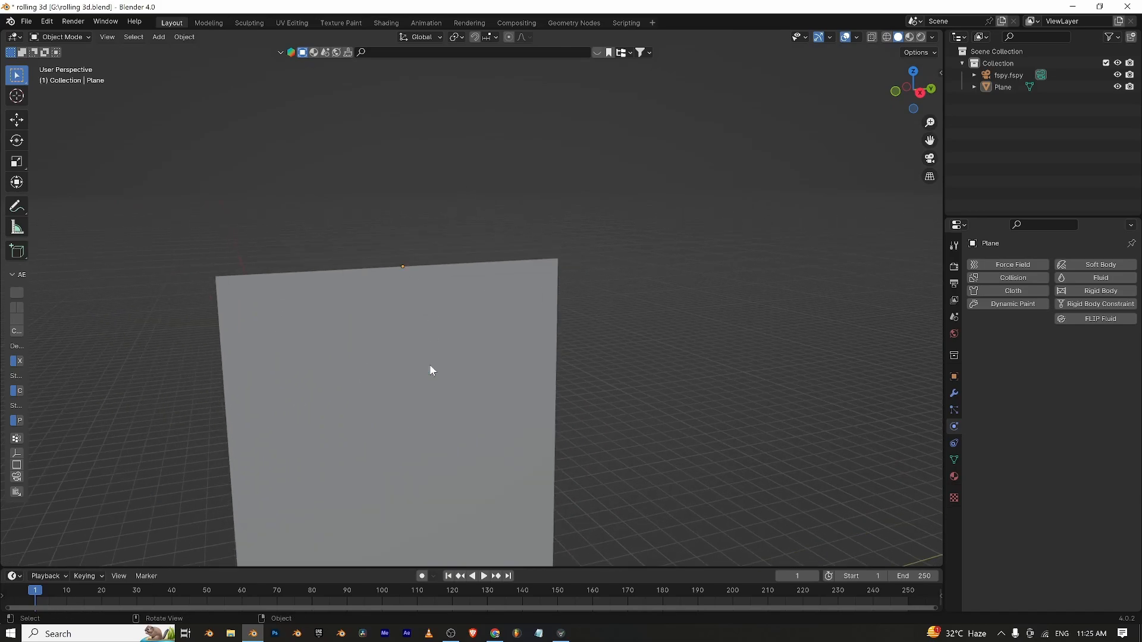
click(430, 330)
key(shift+s)
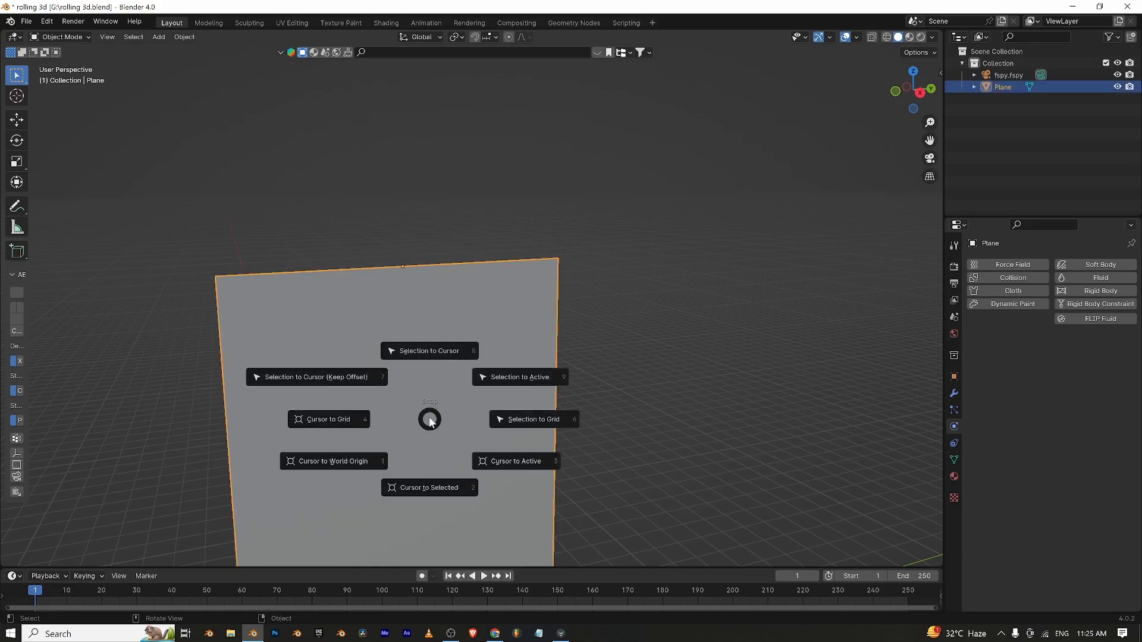
click(426, 482)
scroll(382, 306, up, 4)
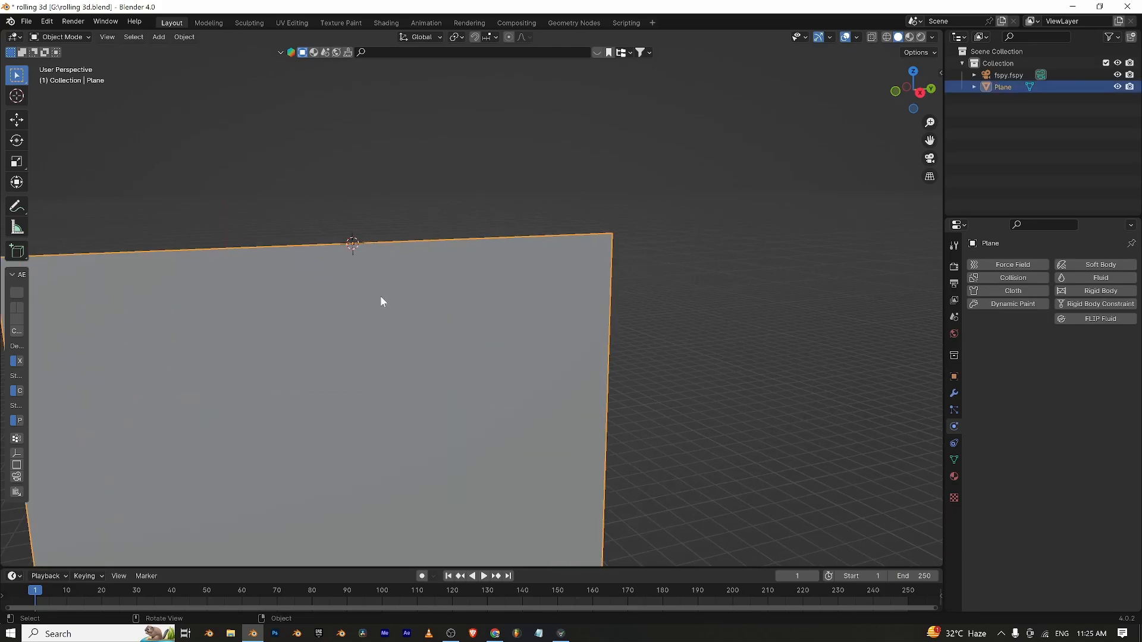
scroll(358, 291, down, 3)
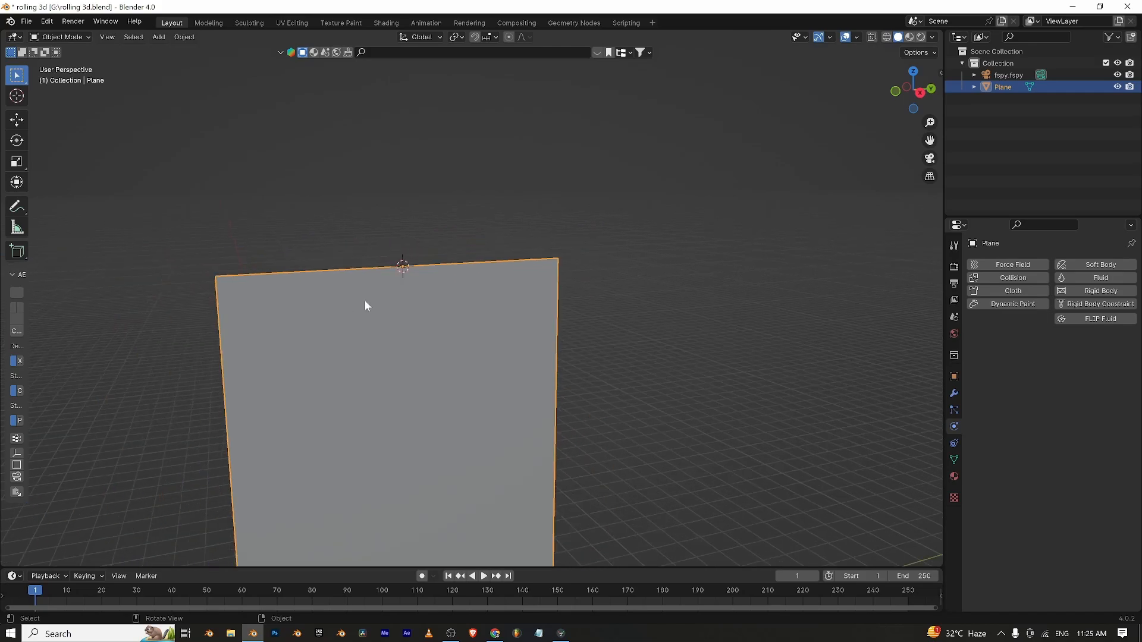
Add an Archemedian curve spiral at the 3D cursor on the plane's top edge.
key(shift+a)
mouse_move(351, 312)
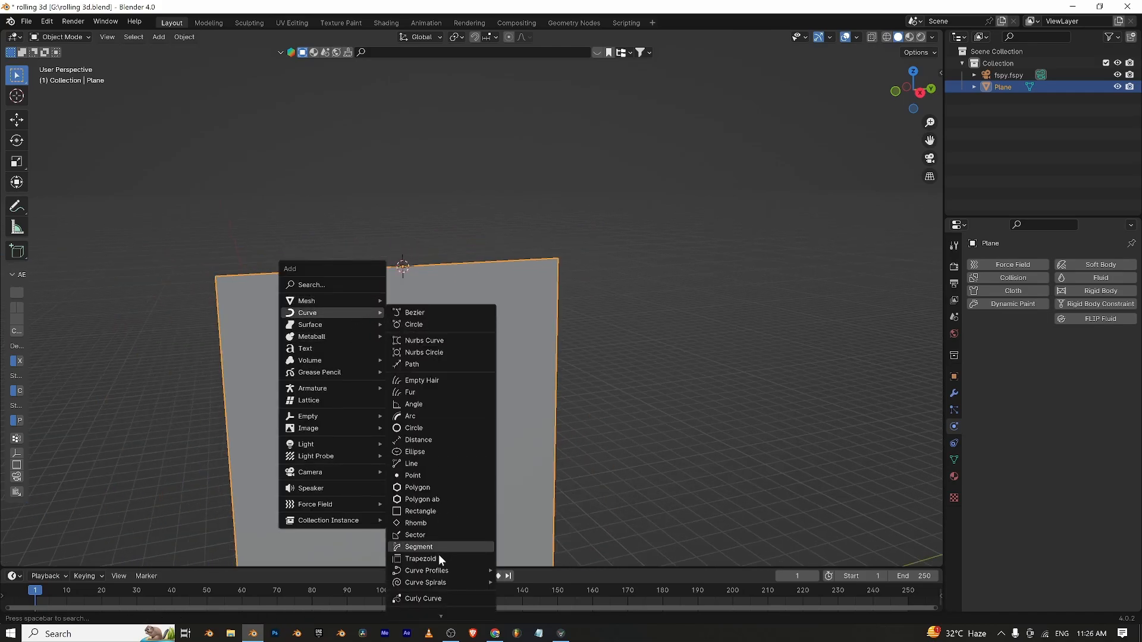
mouse_move(434, 583)
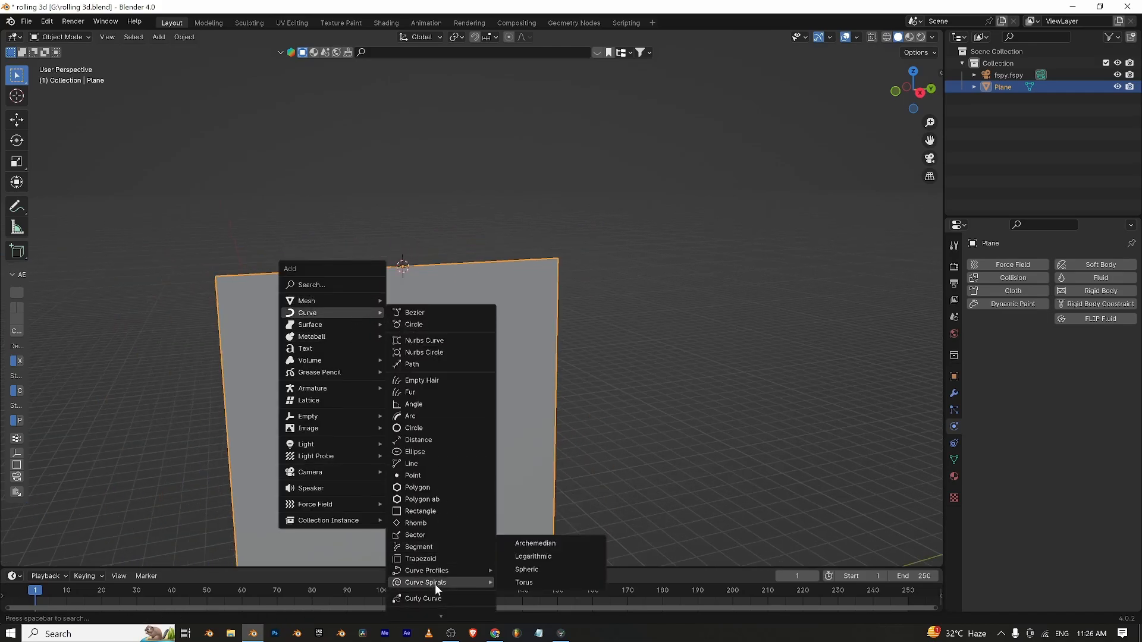
click(542, 544)
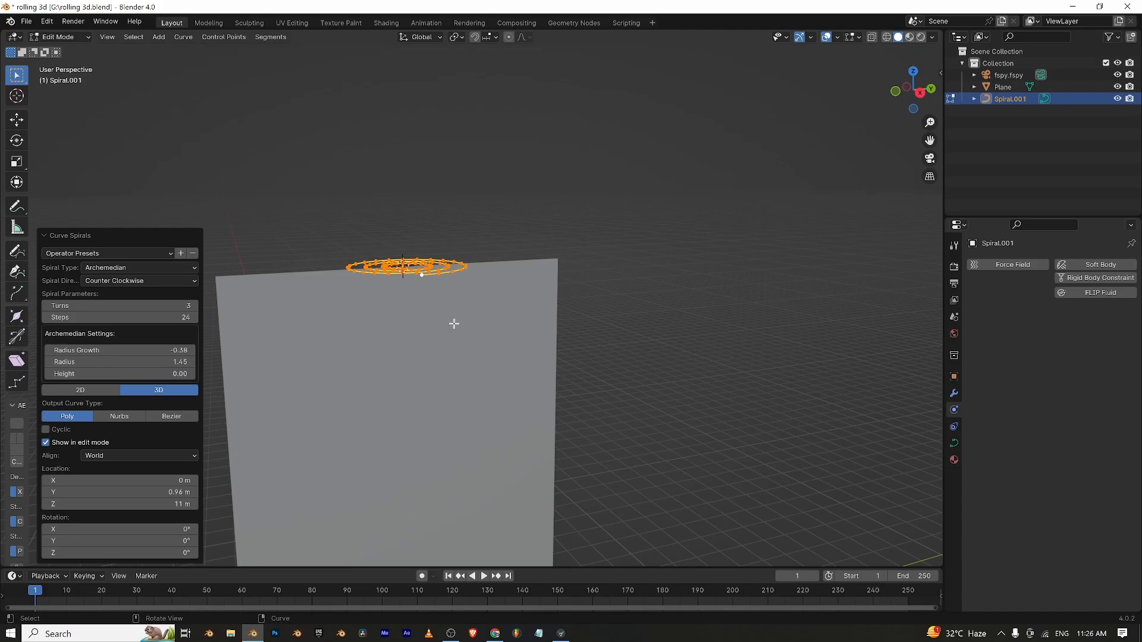
Set the spiral's radius to 1 and its radius growth to 0.
middle_drag(454, 324, 349, 306)
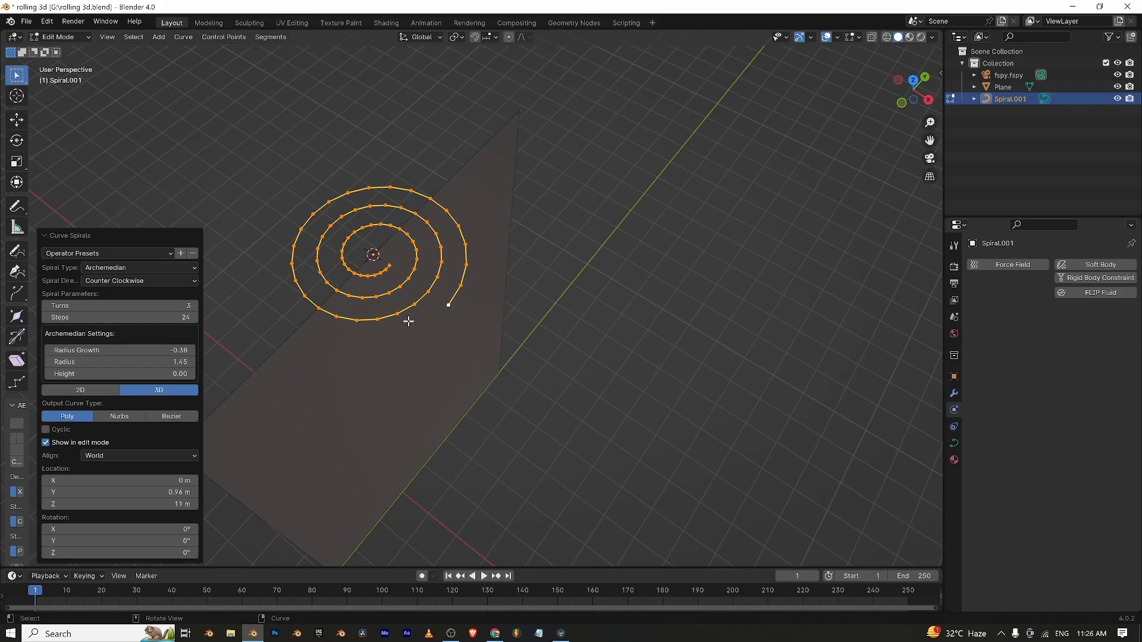
click(119, 361)
text(1)
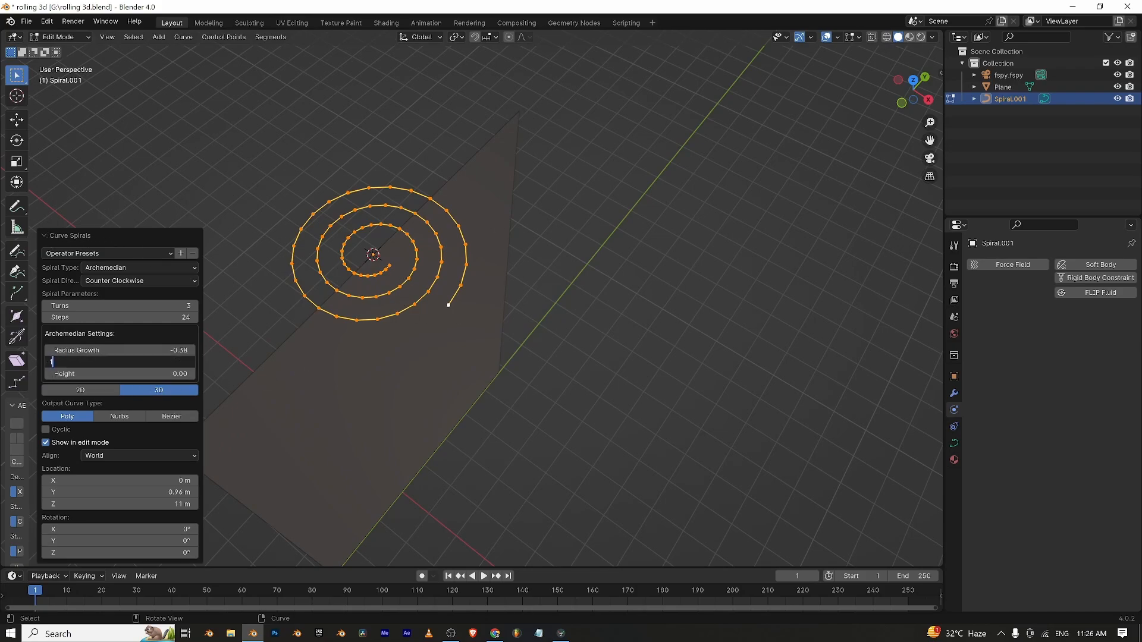
key(Return)
click(179, 350)
text(0)
key(Return)
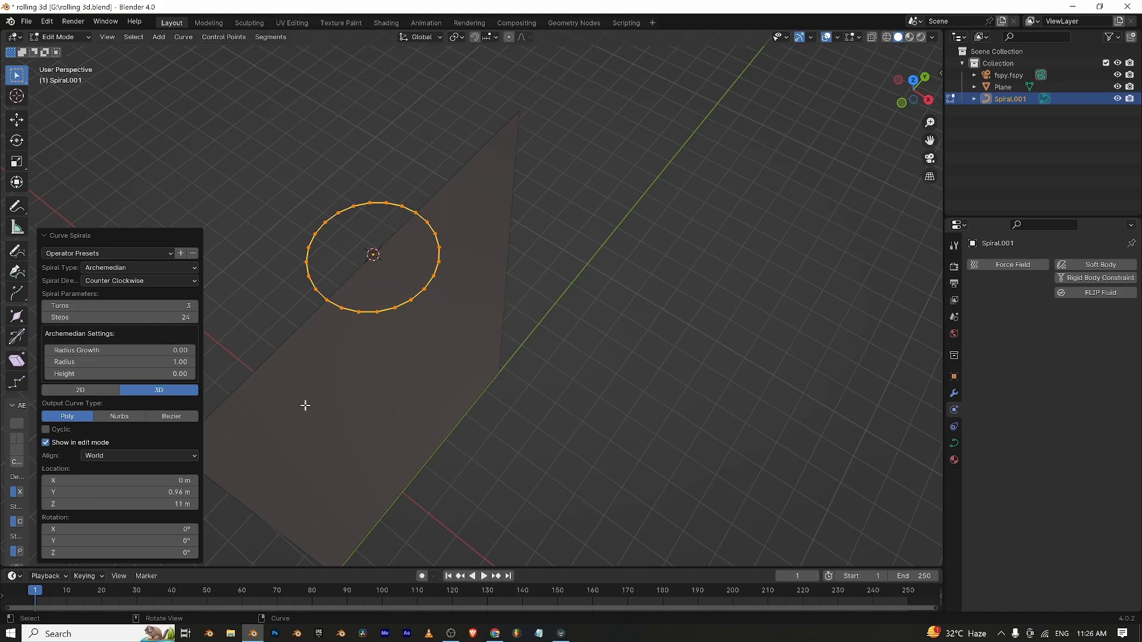
Set the spiral to 1 turn, its radius growth to -0.48 and its radius to 1.24.
click(44, 304)
text(1)
key(Return)
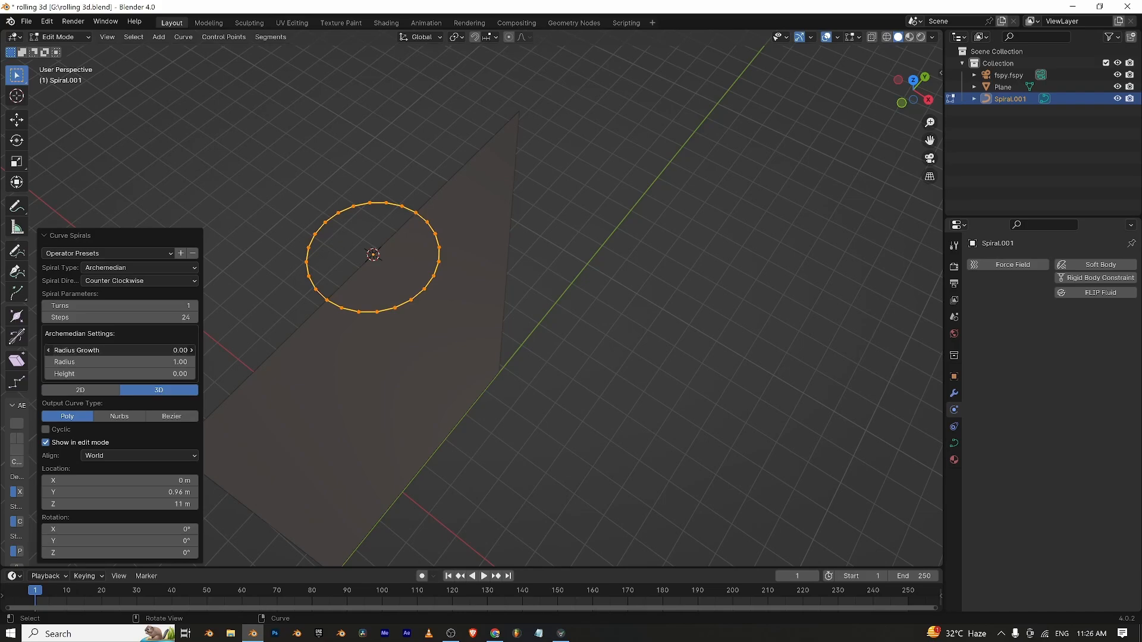
drag(149, 350, 170, 351)
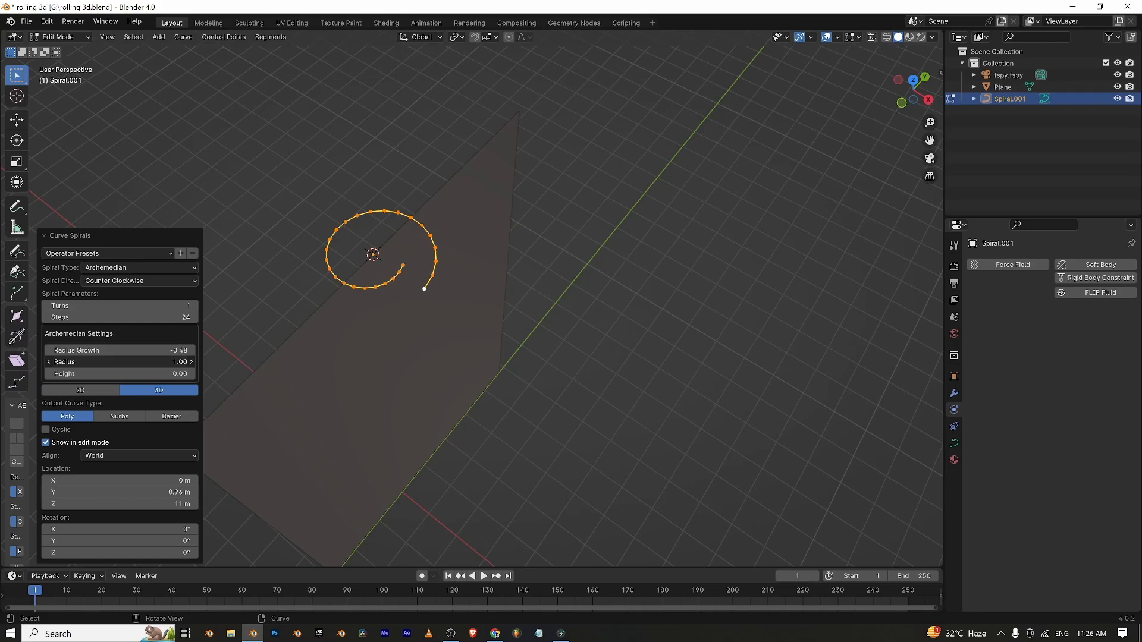
drag(182, 362, 183, 361)
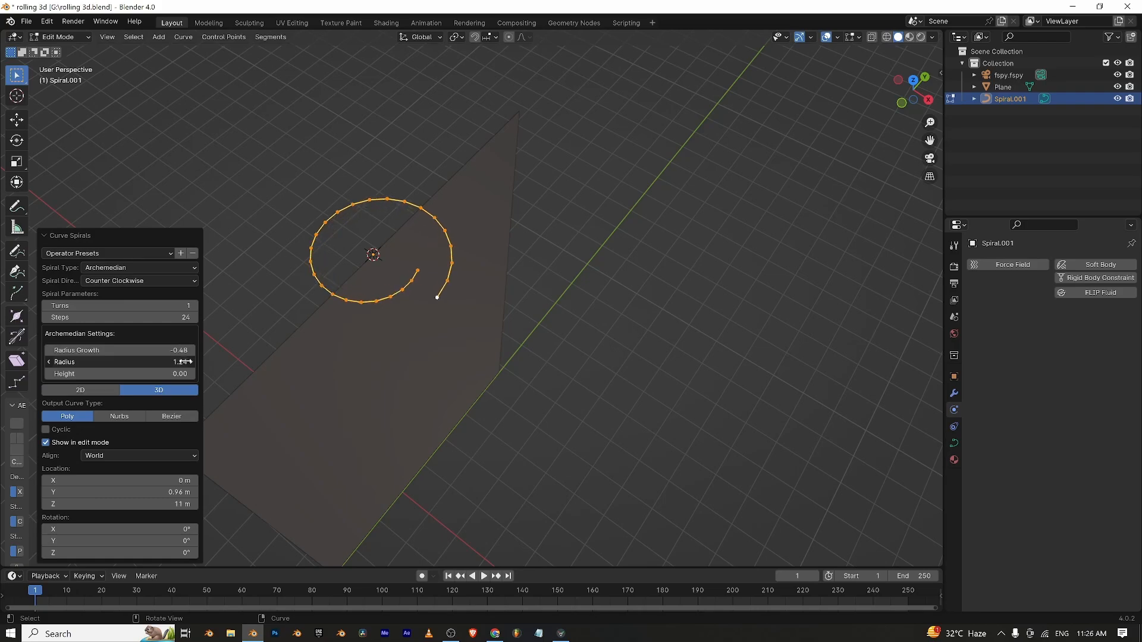
Set the spiral's turns to 3 and its radius to 1.60.
click(195, 306)
click(195, 306)
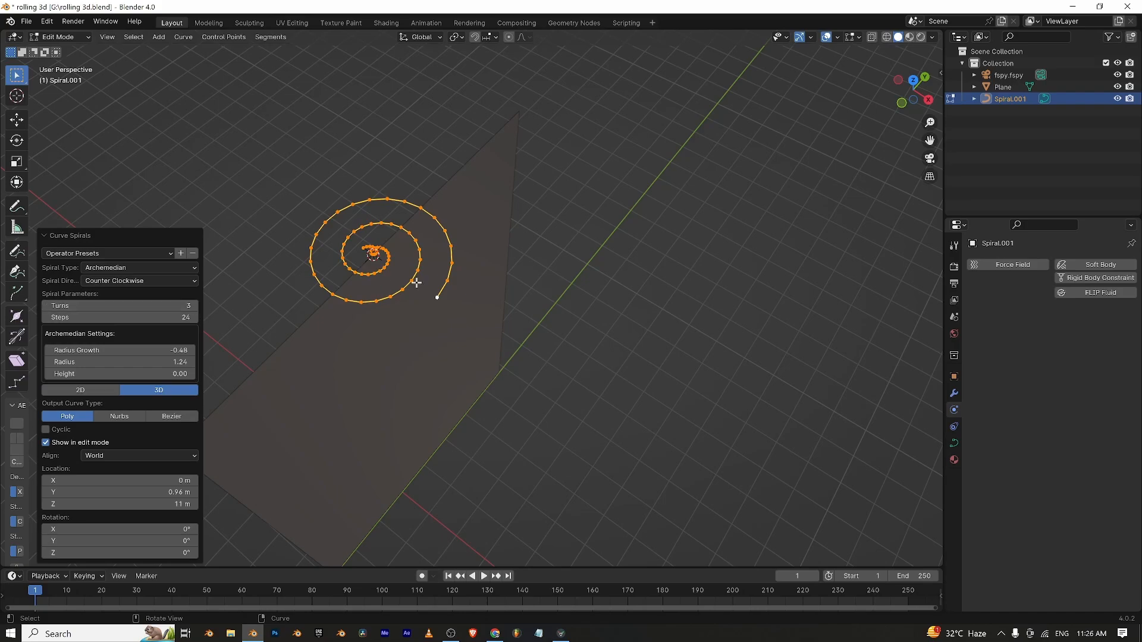
scroll(377, 255, up, 3)
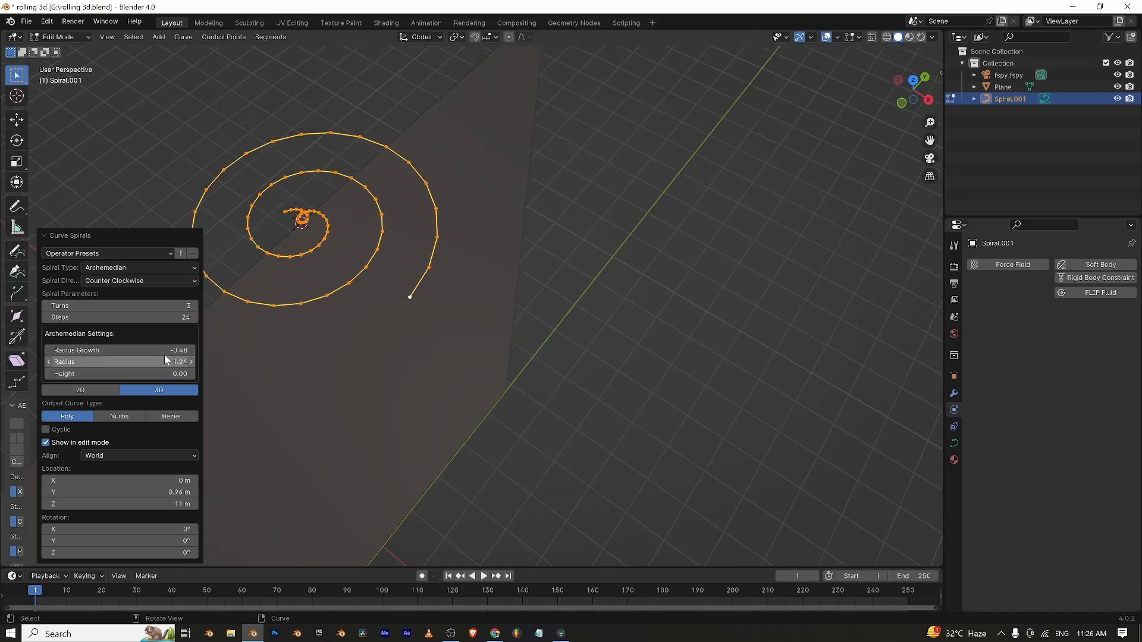
drag(172, 362, 174, 362)
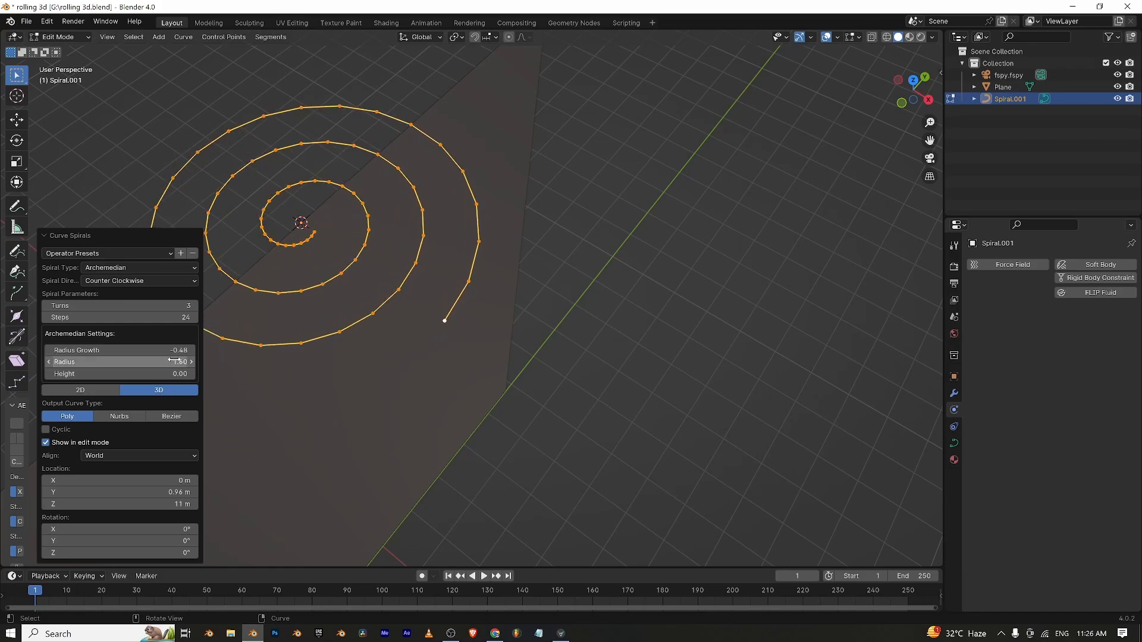
scroll(361, 360, down, 3)
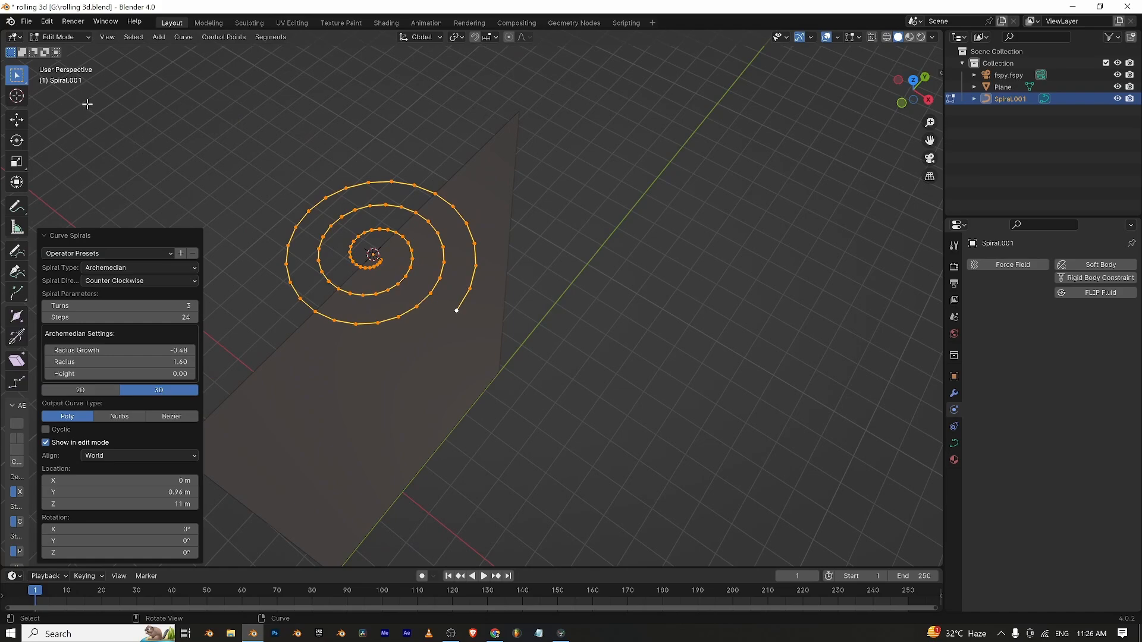
Deselect the spiral's points and view the curve straight from above in orthographic projection.
click(163, 104)
middle_drag(514, 380, 559, 383)
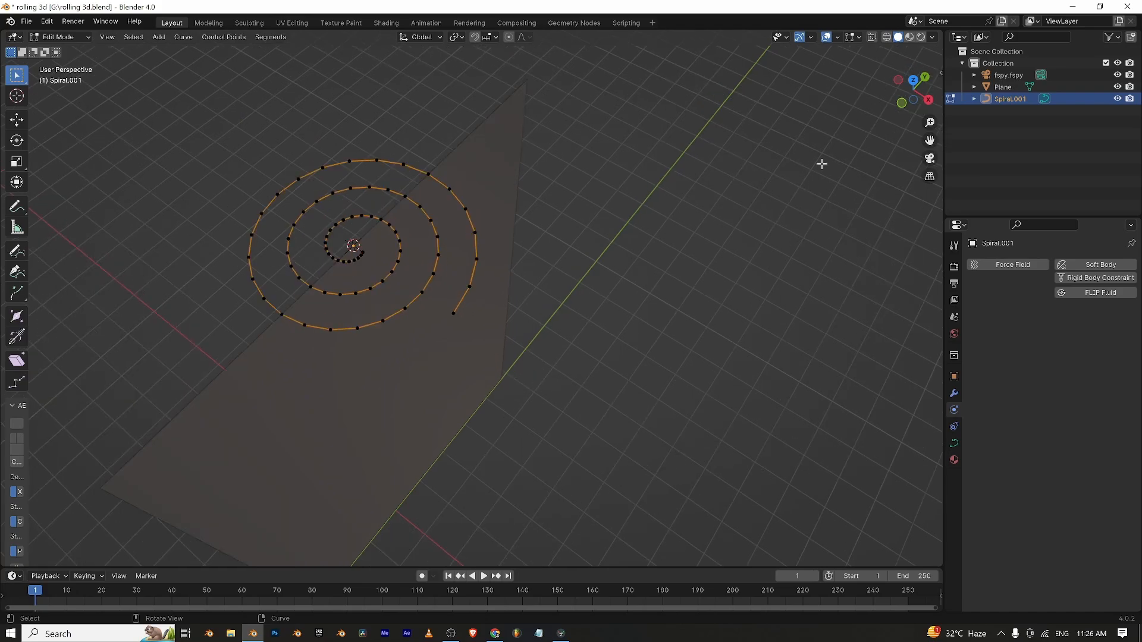
click(913, 81)
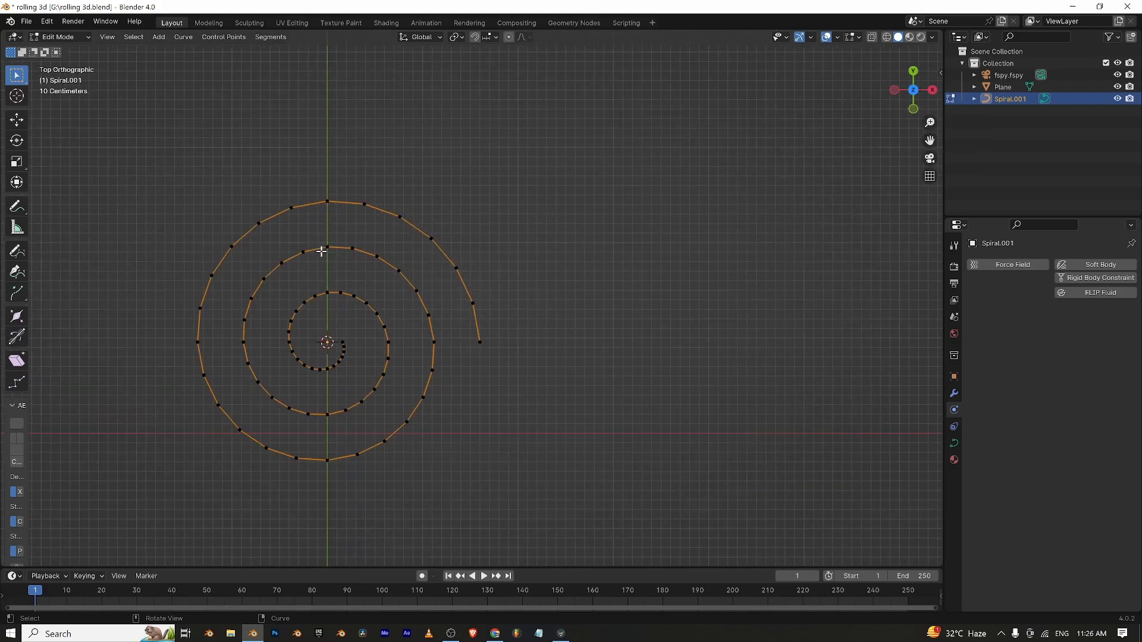
scroll(321, 251, up, 3)
shift+middle_drag(416, 203, 532, 335)
scroll(443, 311, up, 3)
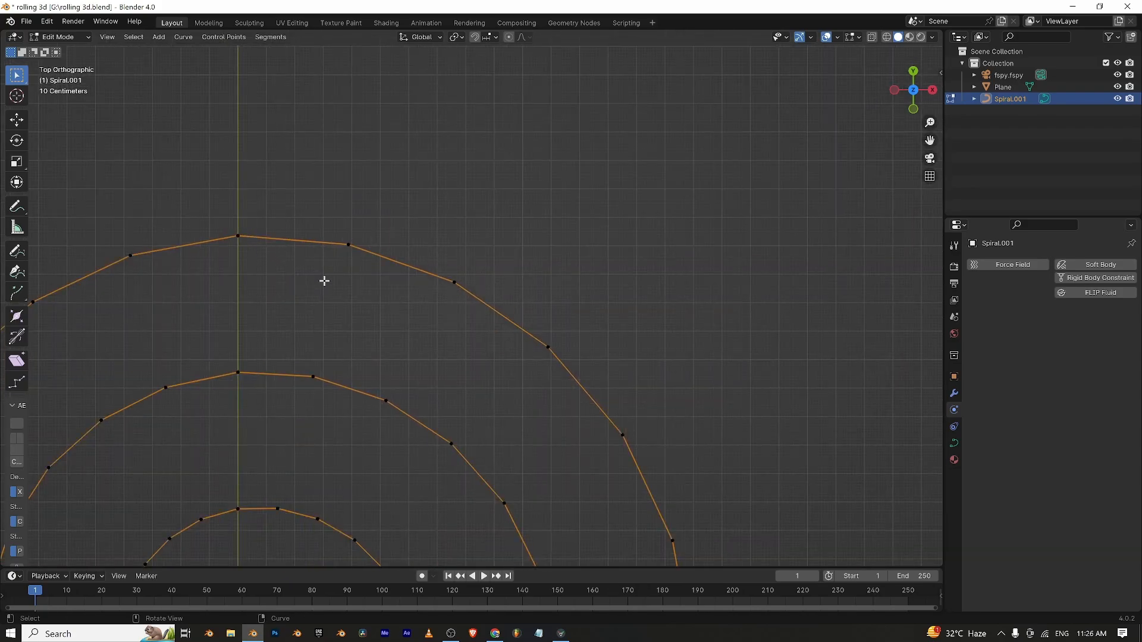
scroll(470, 298, down, 4)
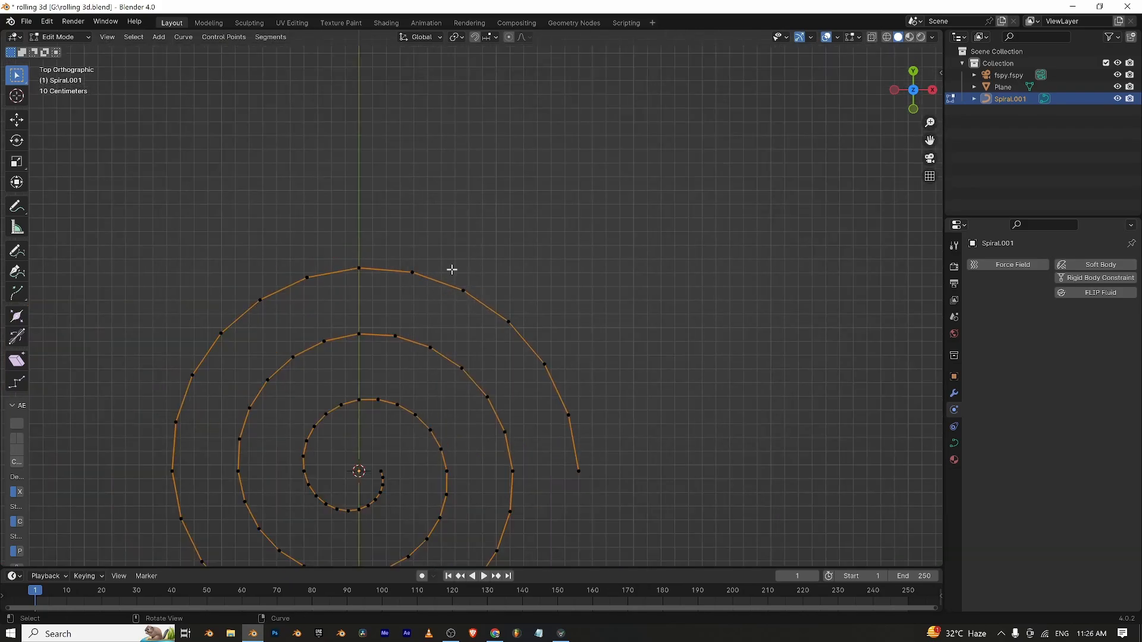
Select single points along the spiral's outer turn, and leave and re-enter Edit Mode.
scroll(453, 270, down, 3)
scroll(401, 286, up, 1)
drag(390, 270, 408, 291)
click(429, 277)
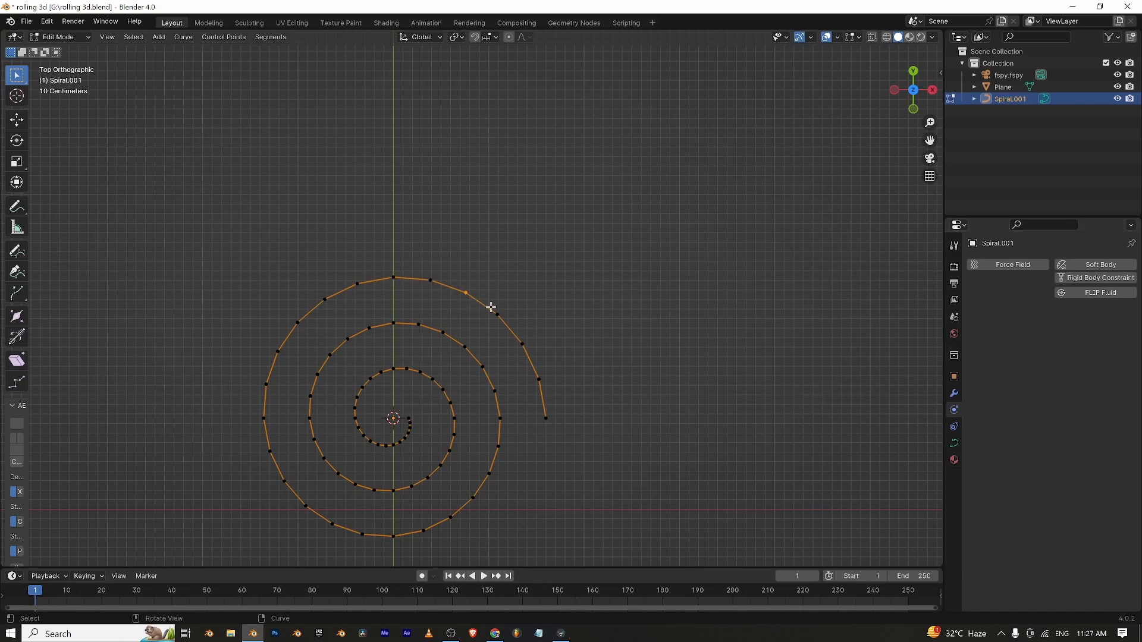
click(516, 337)
key(Tab)
click(206, 231)
key(Tab)
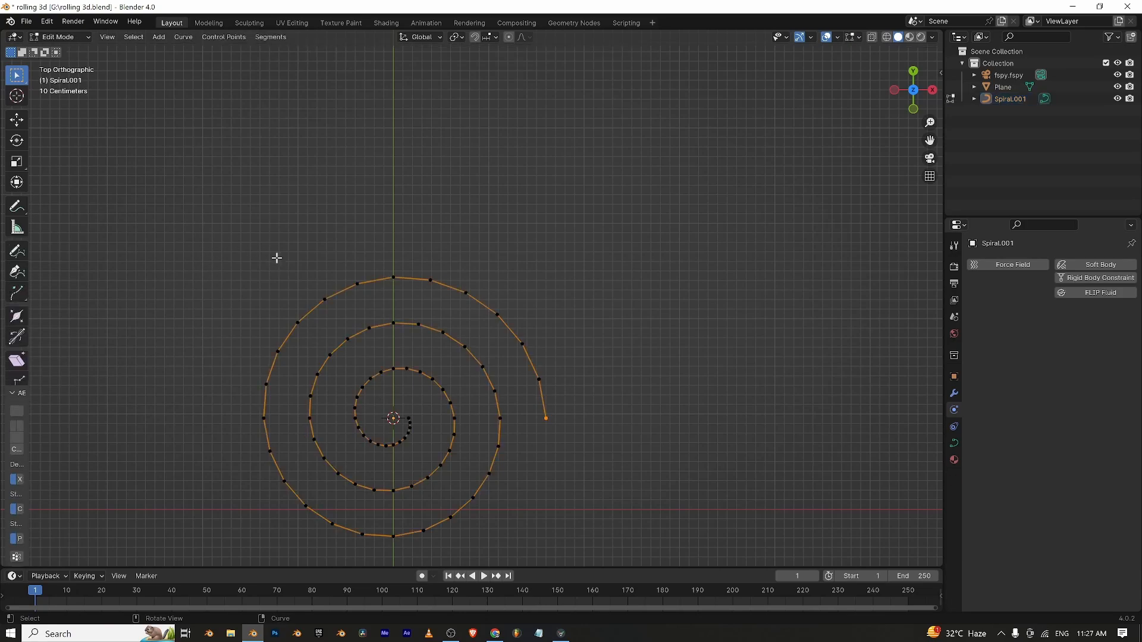
Select all the spiral's points in wireframe shading and place the 3D cursor just below the outer turn's topmost point.
mouse_move(239, 228)
mouse_down()
mouse_move(579, 552)
mouse_move(581, 542)
mouse_up()
scroll(499, 424, up, 6)
scroll(388, 349, up, 2)
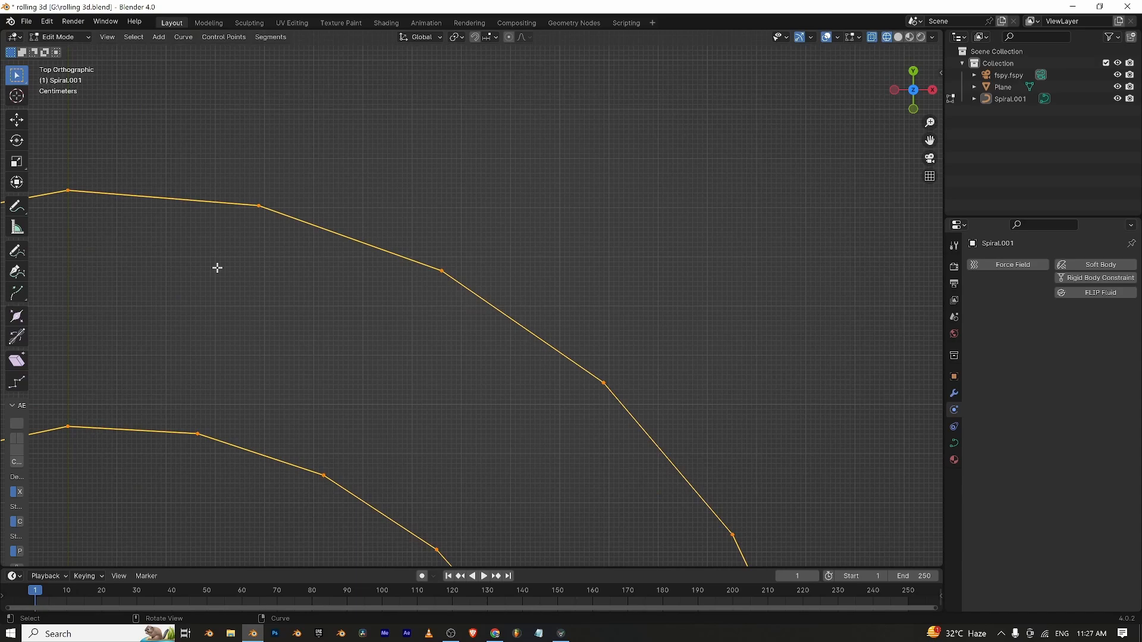
shift+middle_drag(217, 267, 482, 353)
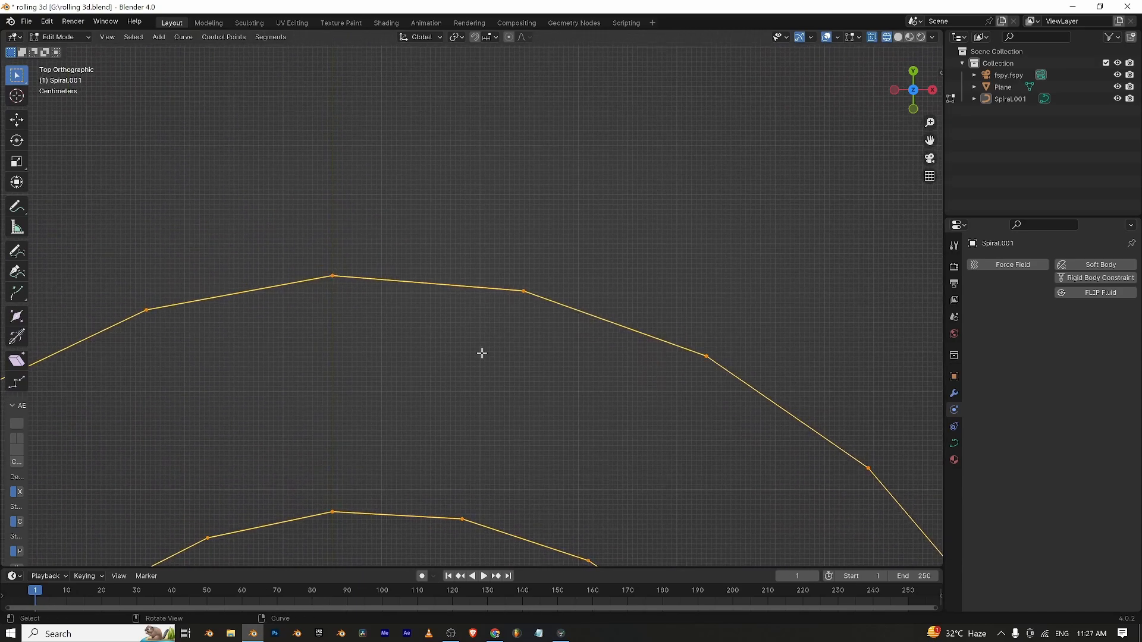
shift+right_click(332, 293)
scroll(357, 326, down, 5)
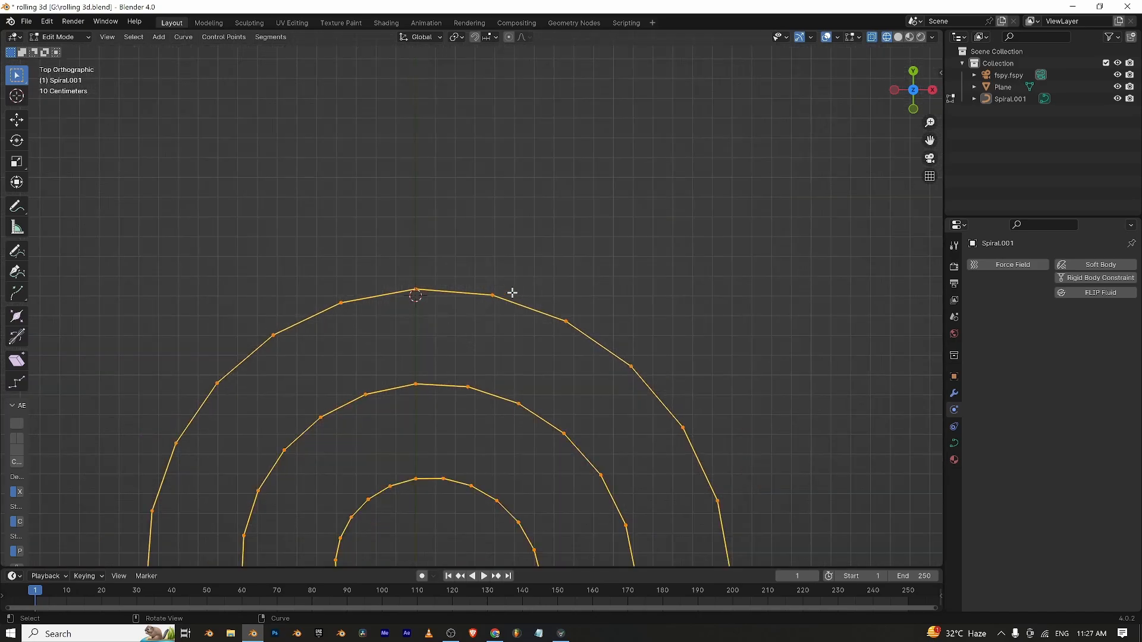
scroll(381, 294, up, 5)
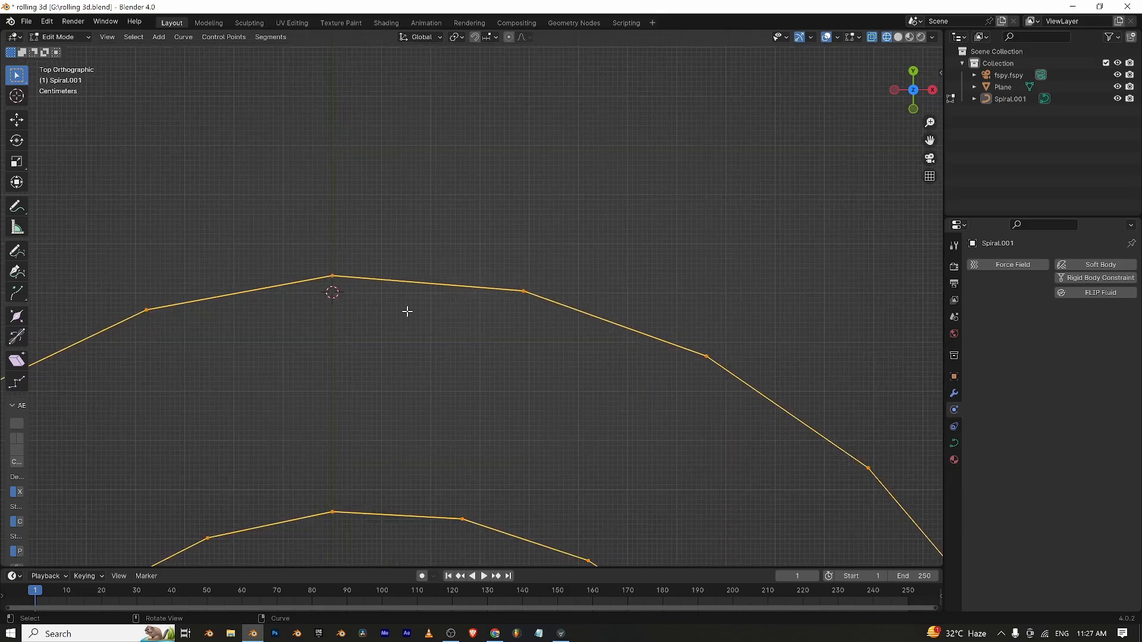
Move all the spiral's points about -0.035 m along Y so the outer turn's topmost point meets the 3D cursor.
key(g)
key(y)
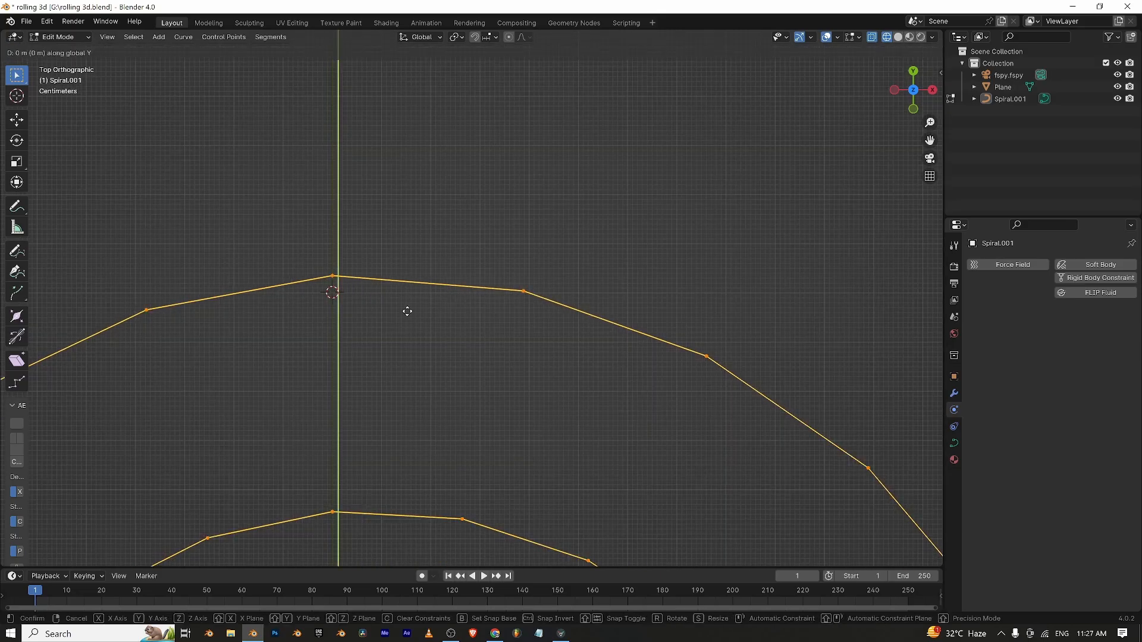
click(405, 343)
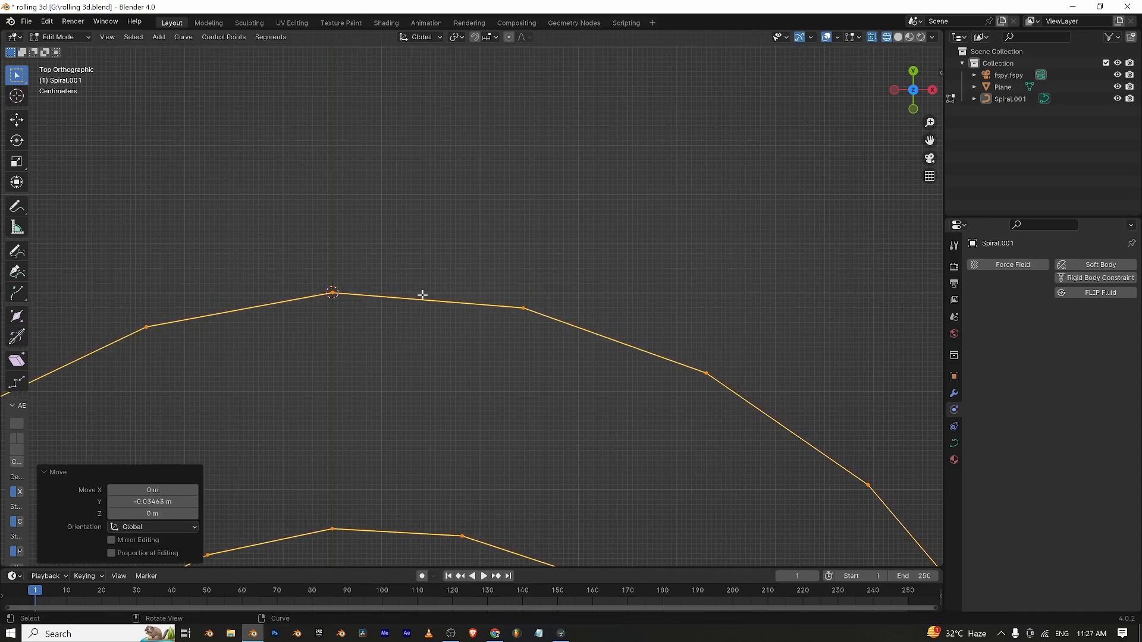
Raise the first two points on the +X side of the 3D cursor by about 0.029 m and 0.163 m along Y, level with it.
click(523, 308)
key(g)
key(y)
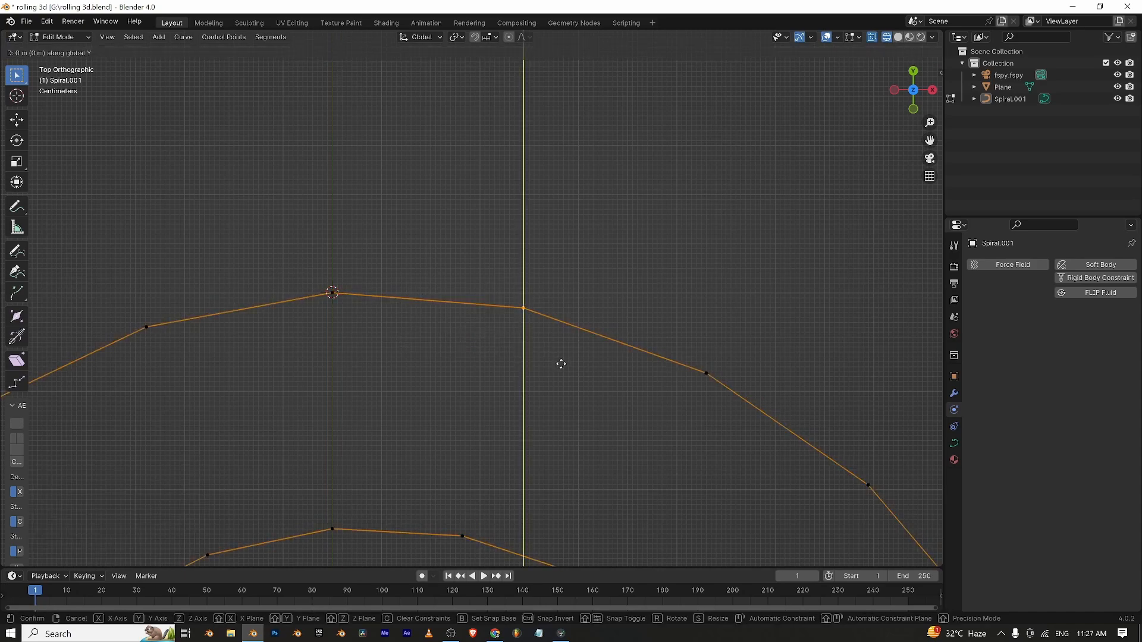
click(558, 223)
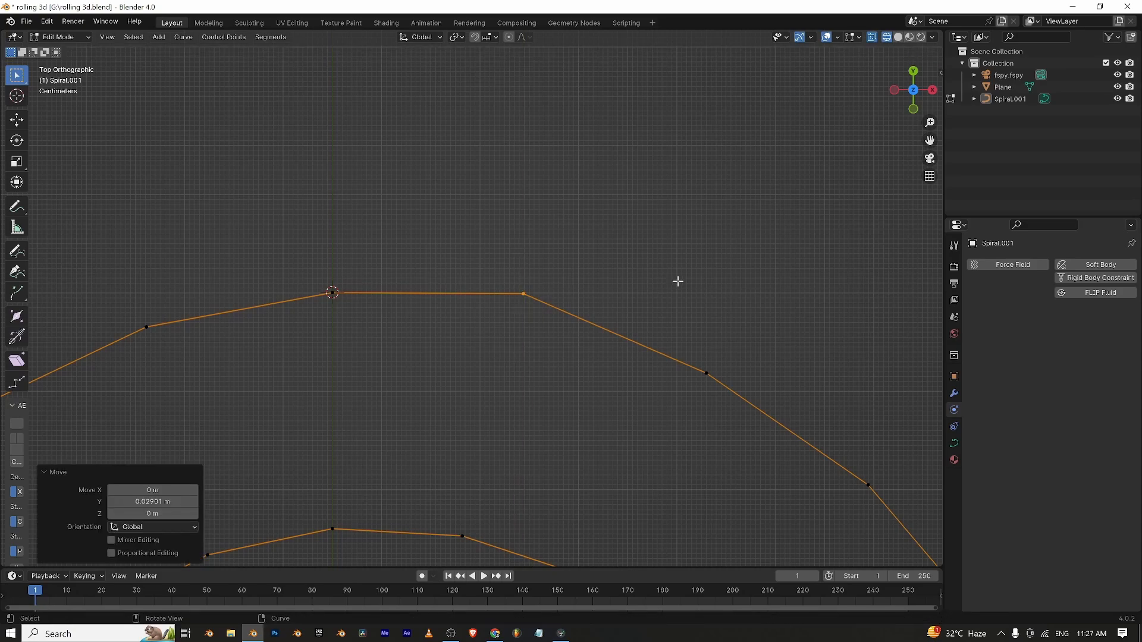
click(707, 374)
key(g)
key(y)
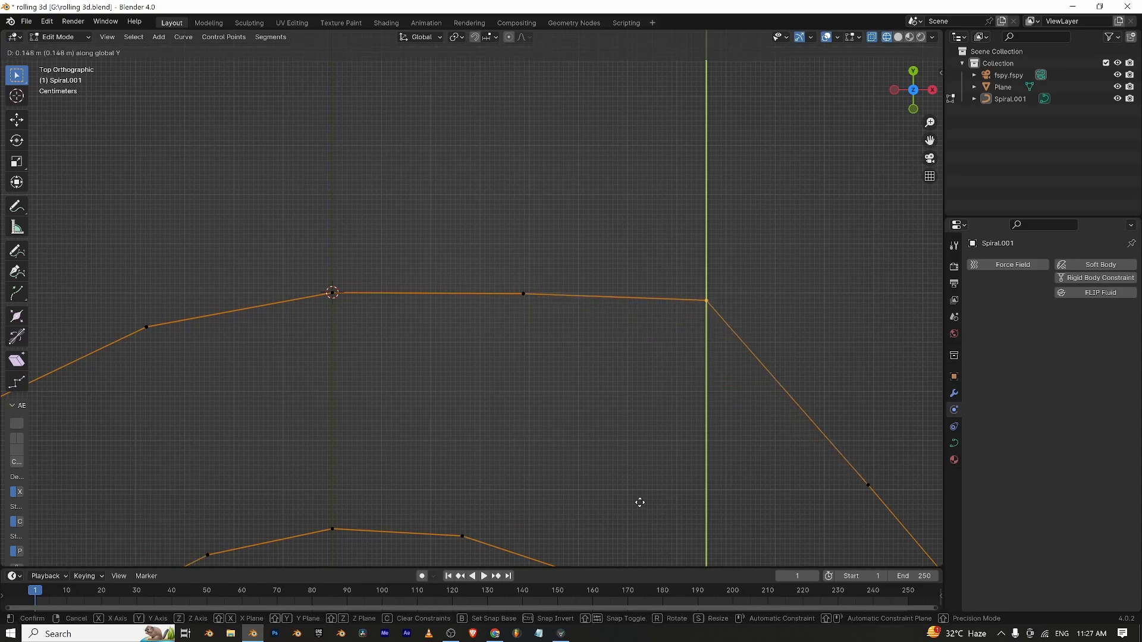
click(631, 435)
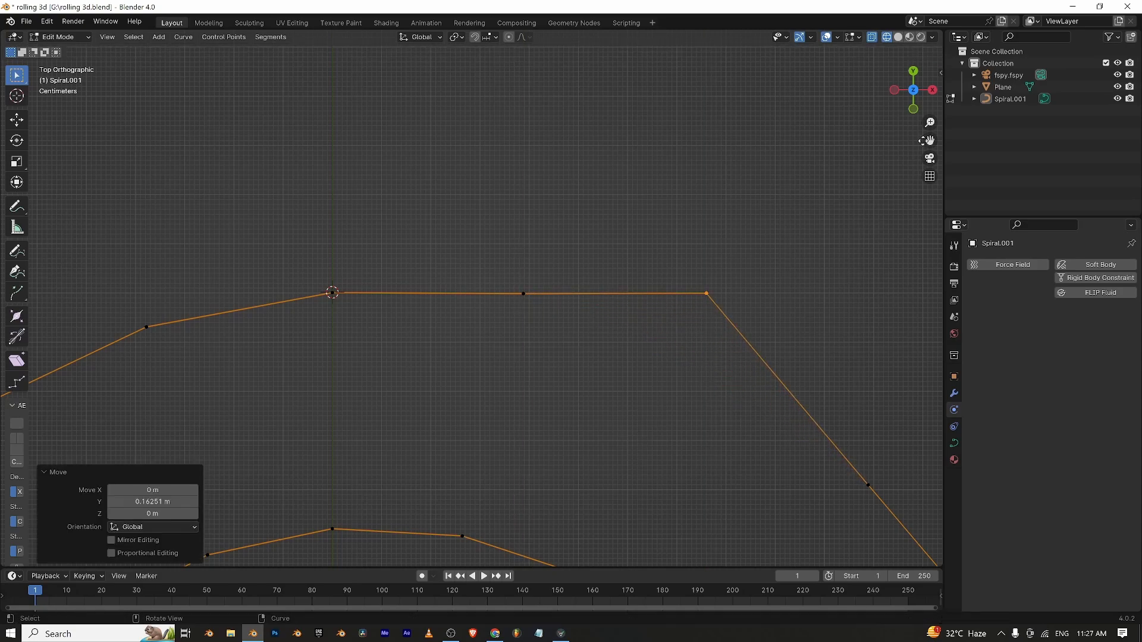
Raise the third and fourth points past the 3D cursor along Y to its level, the fourth by about 0.70 m.
drag(925, 141, 354, 0)
scroll(642, 283, down, 3)
drag(331, 244, 404, 302)
key(g)
key(y)
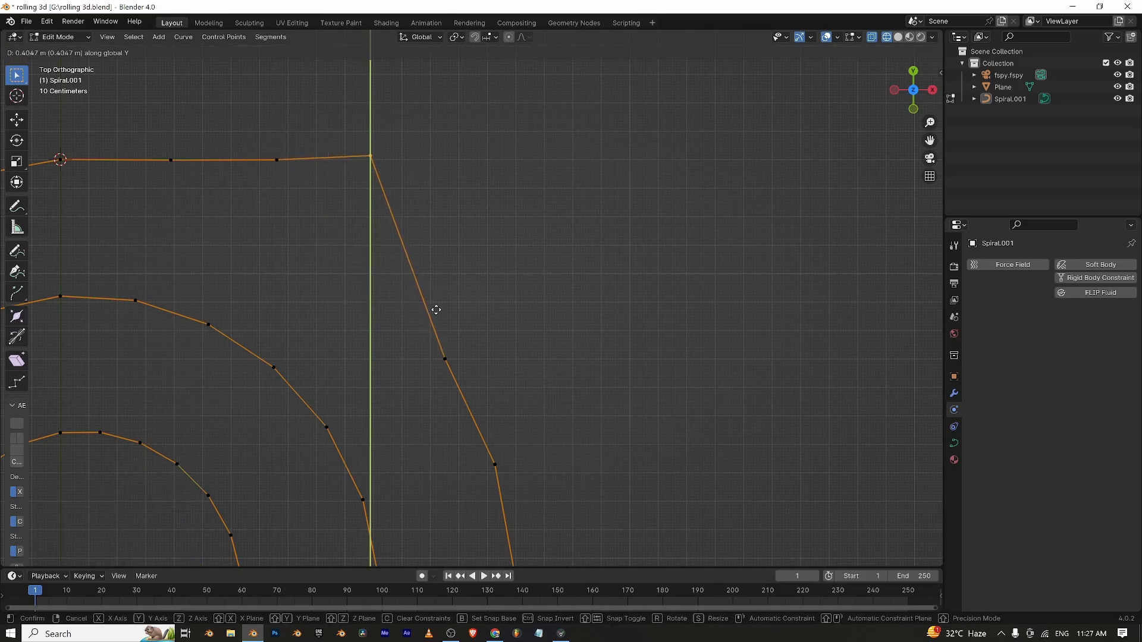
click(436, 334)
drag(426, 328, 481, 399)
key(g)
key(y)
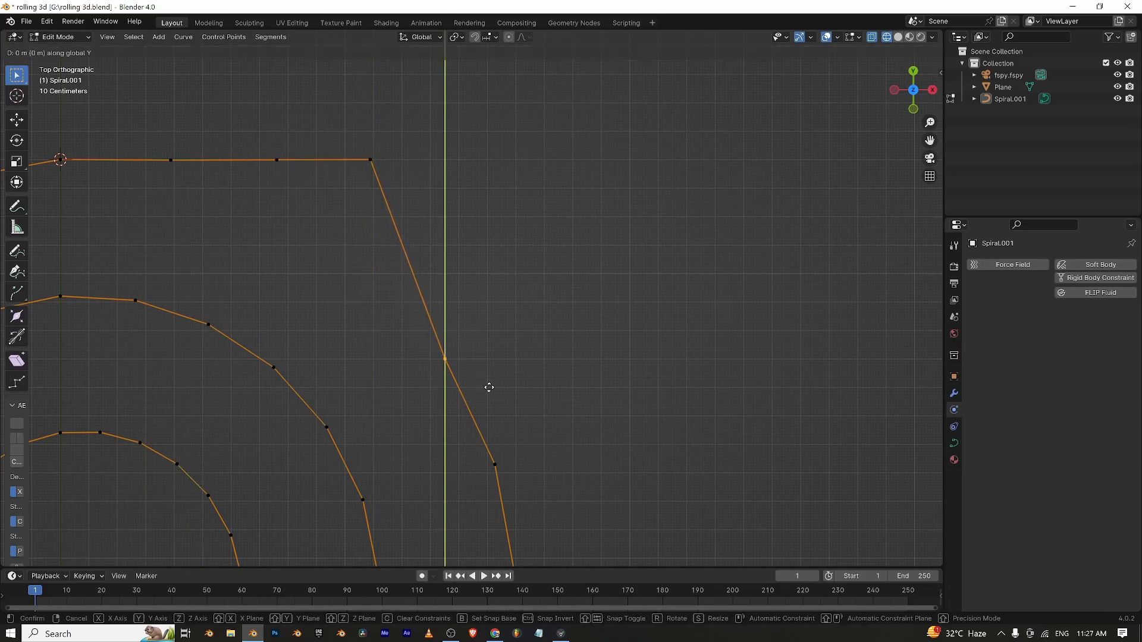
click(444, 399)
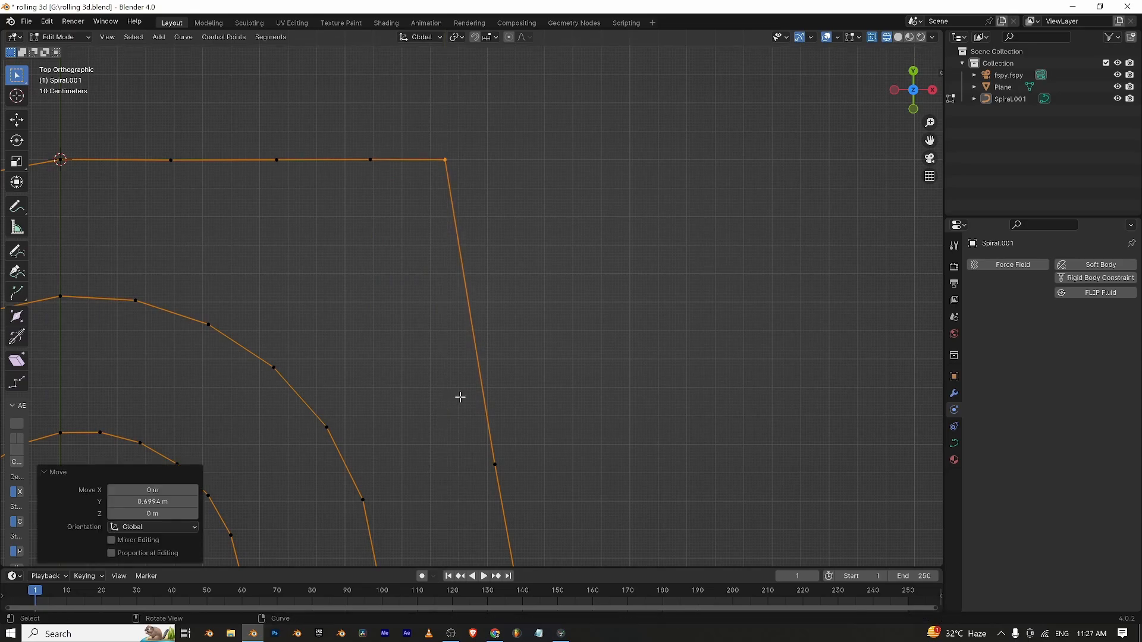
Raise the outer turn's last two points by about 1.07 m and 1.48 m along Y to complete the straight end section.
drag(460, 397, 630, 550)
key(g)
key(y)
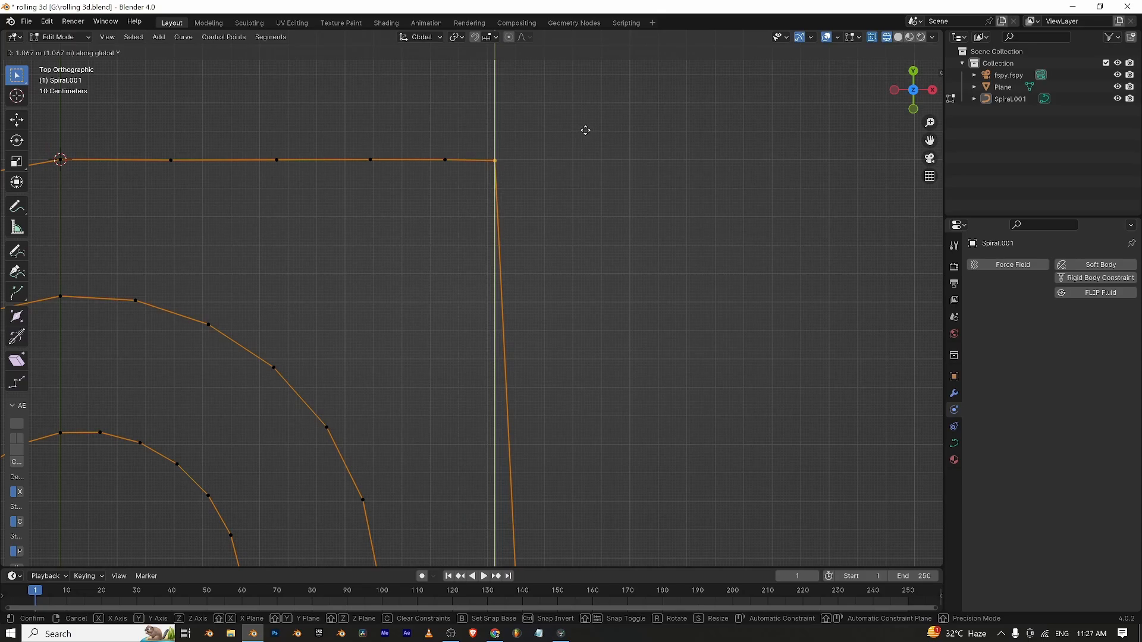
click(586, 140)
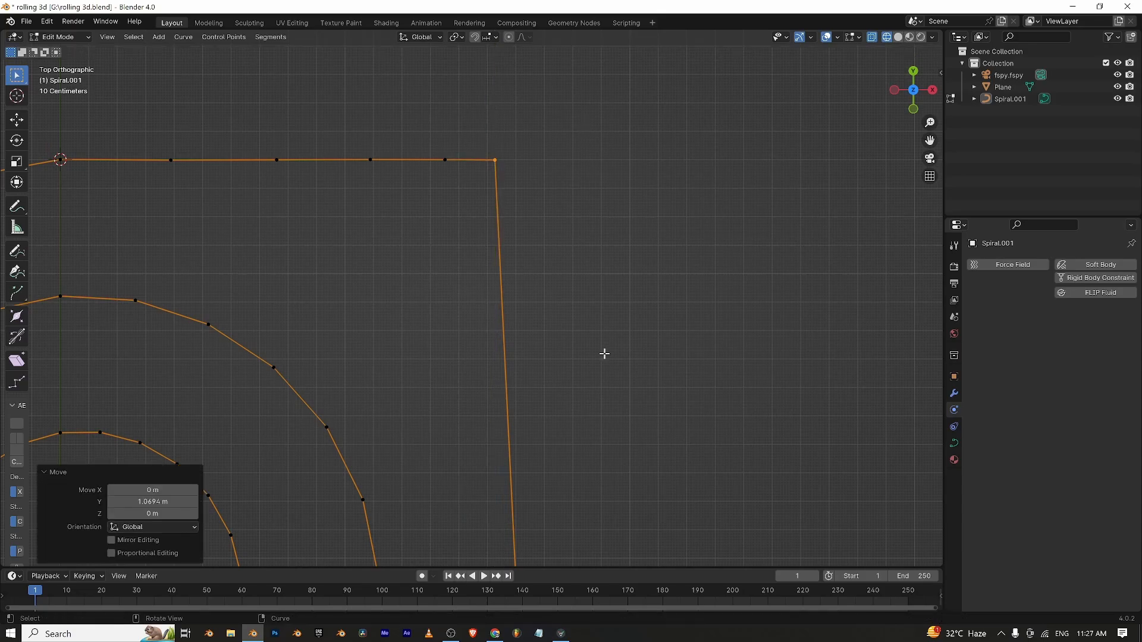
scroll(603, 355, down, 3)
click(497, 460)
key(g)
key(y)
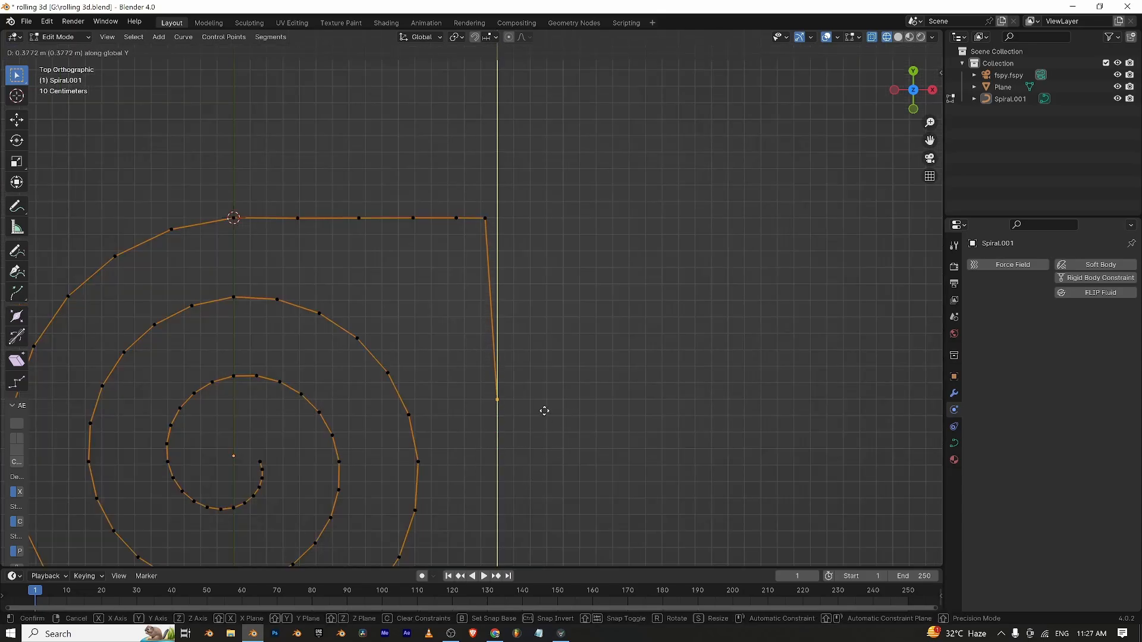
click(553, 236)
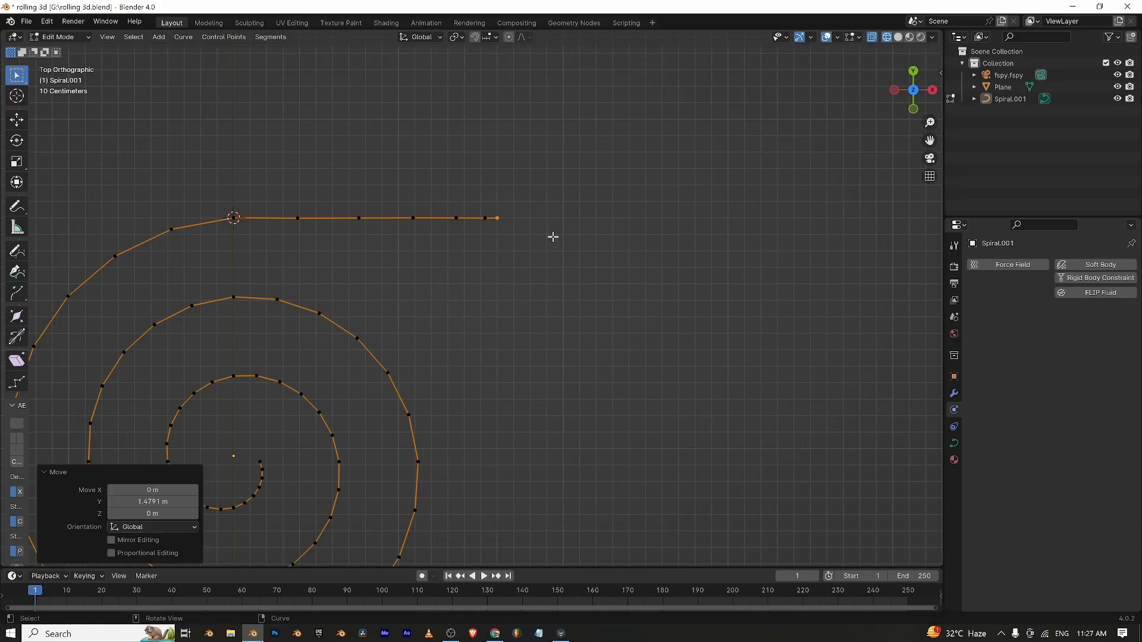
Examine the straightened end of the spiral up close and the curve as a whole.
scroll(546, 243, up, 6)
shift+middle_drag(567, 212, 417, 559)
scroll(359, 482, up, 4)
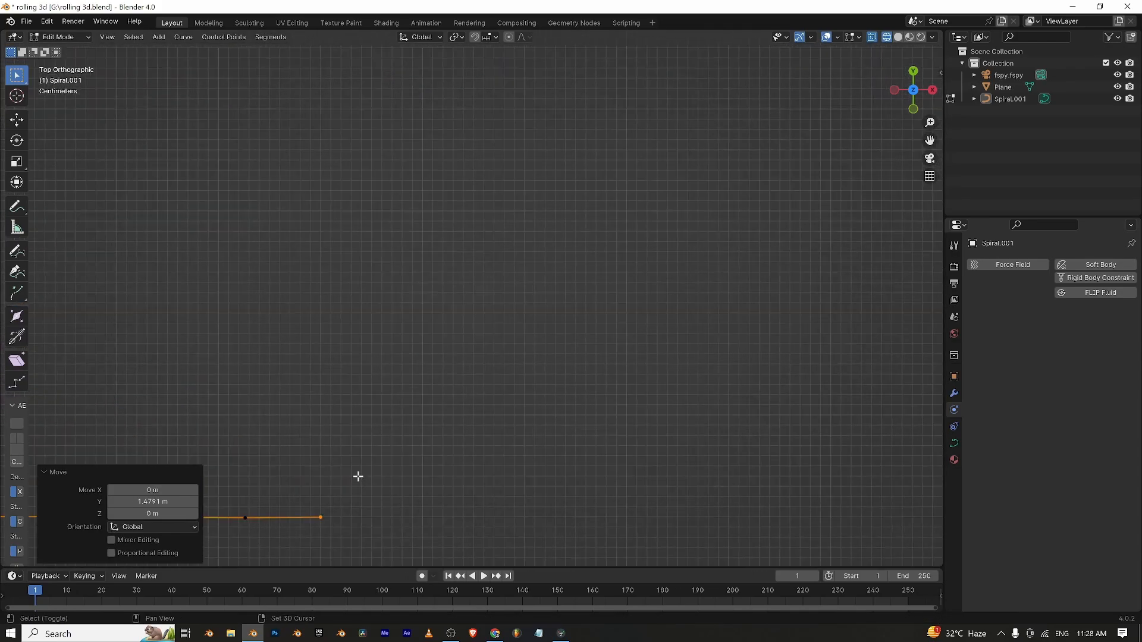
shift+middle_drag(357, 476, 619, 369)
scroll(620, 369, down, 8)
scroll(620, 369, down, 1)
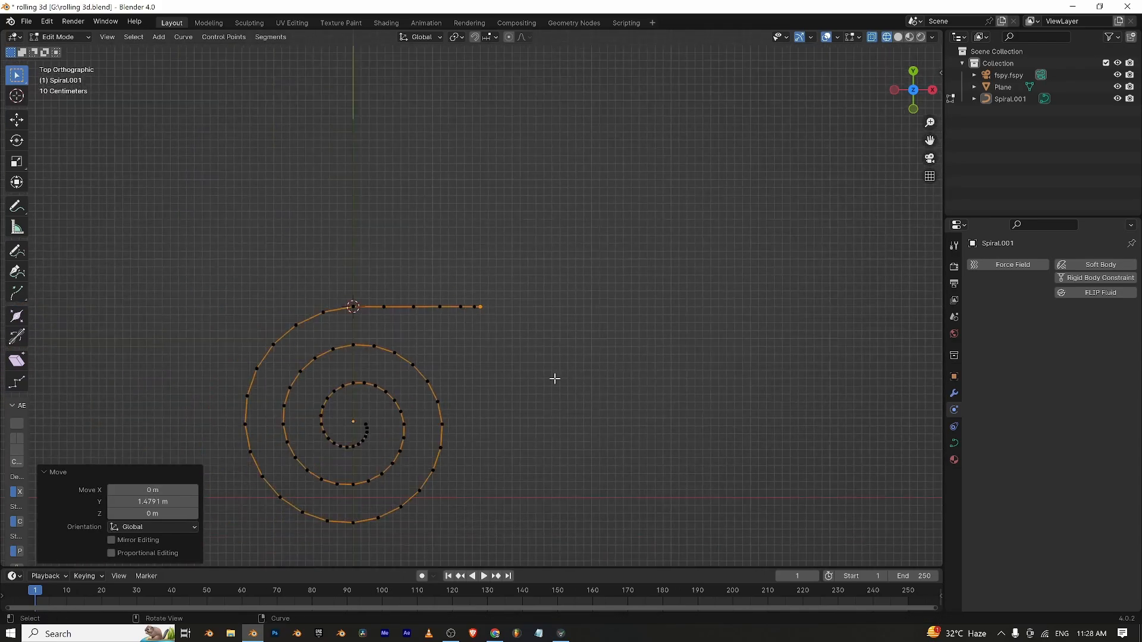
scroll(534, 381, down, 3)
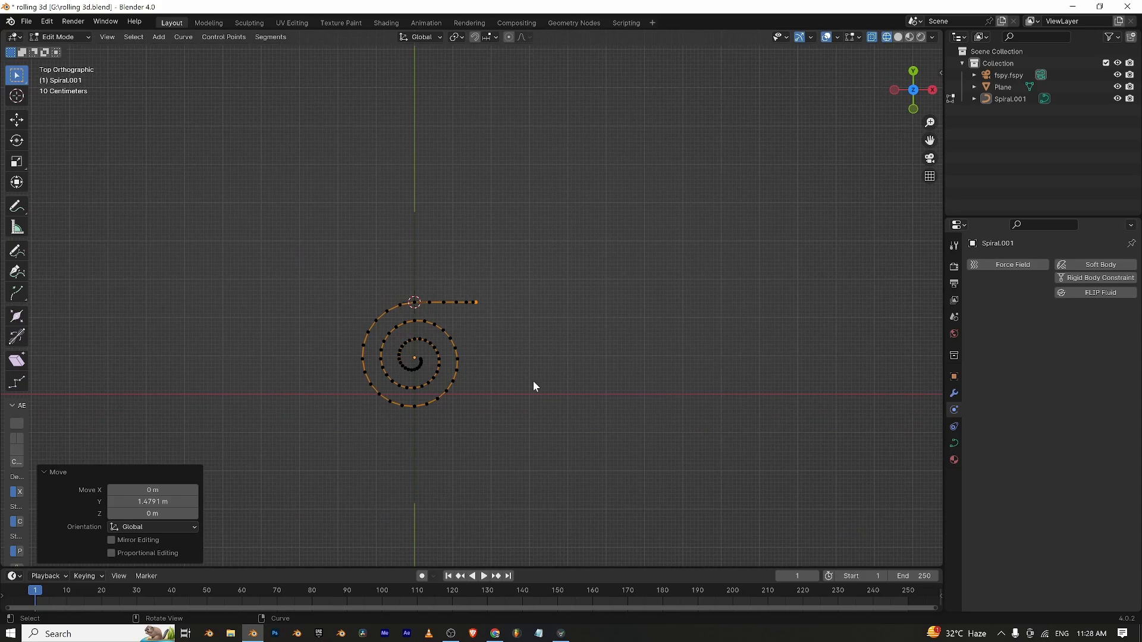
Return the spiral to Object Mode and show the scene in the right orthographic view.
key(Tab)
scroll(533, 385, up, 3)
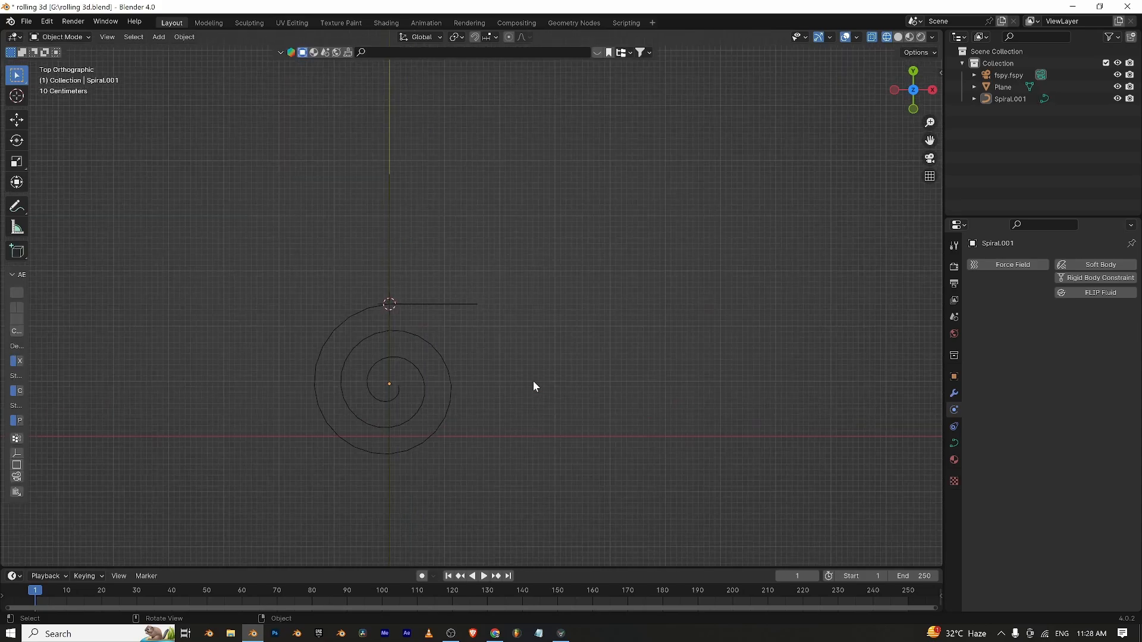
click(933, 90)
scroll(662, 281, down, 4)
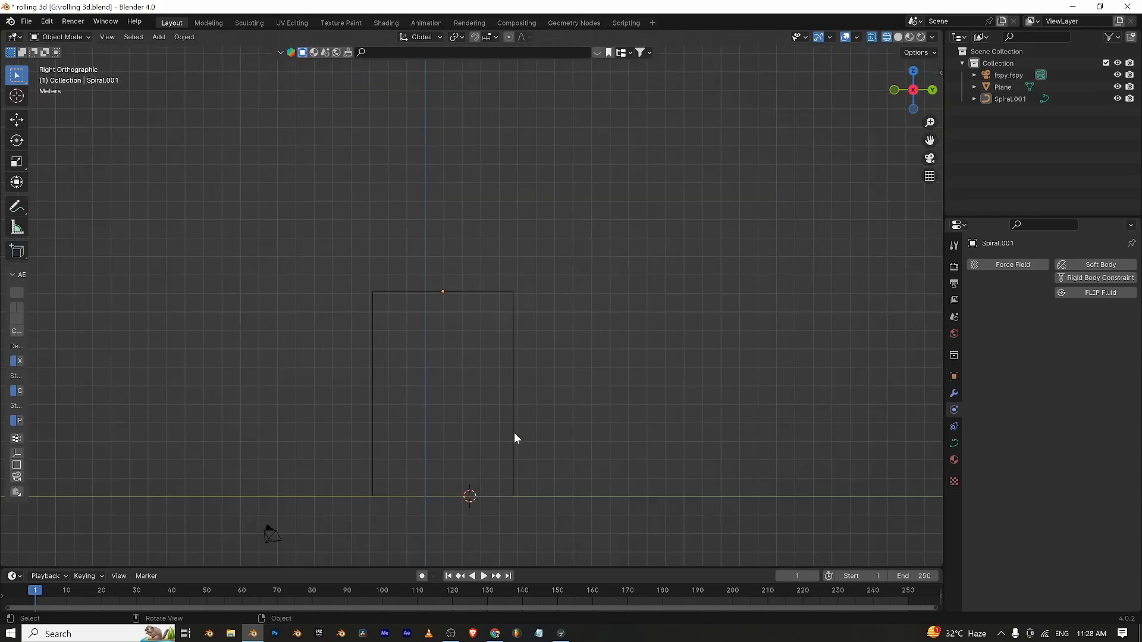
Stand the spiral curve upright by rotating it 90° about the global X axis.
middle_drag(515, 439, 395, 283)
click(437, 295)
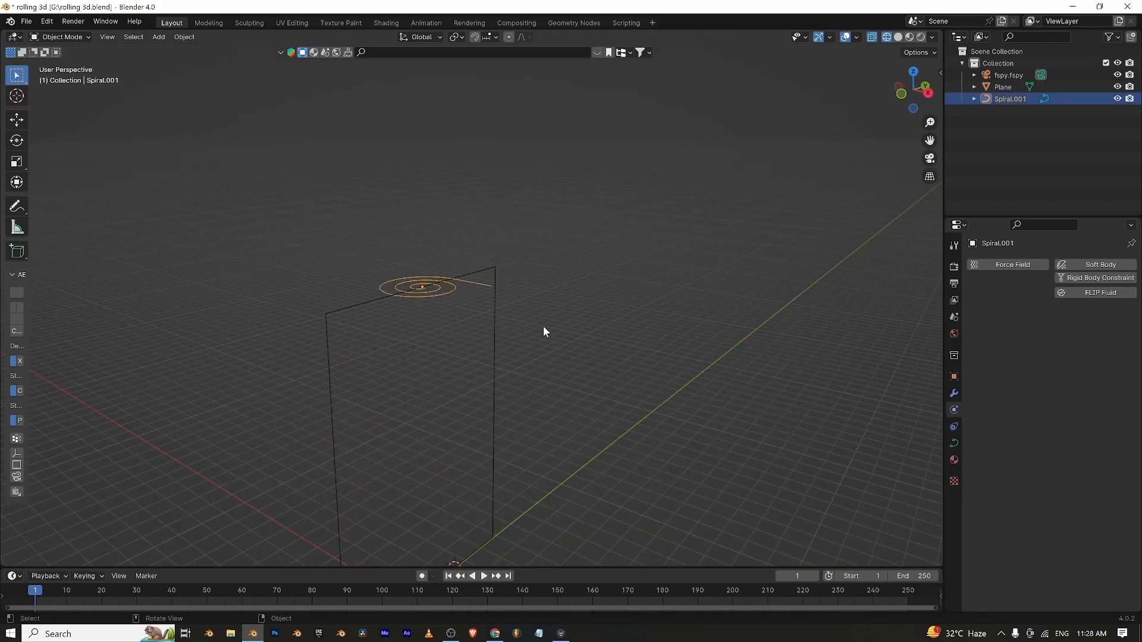
key(r)
text(x)
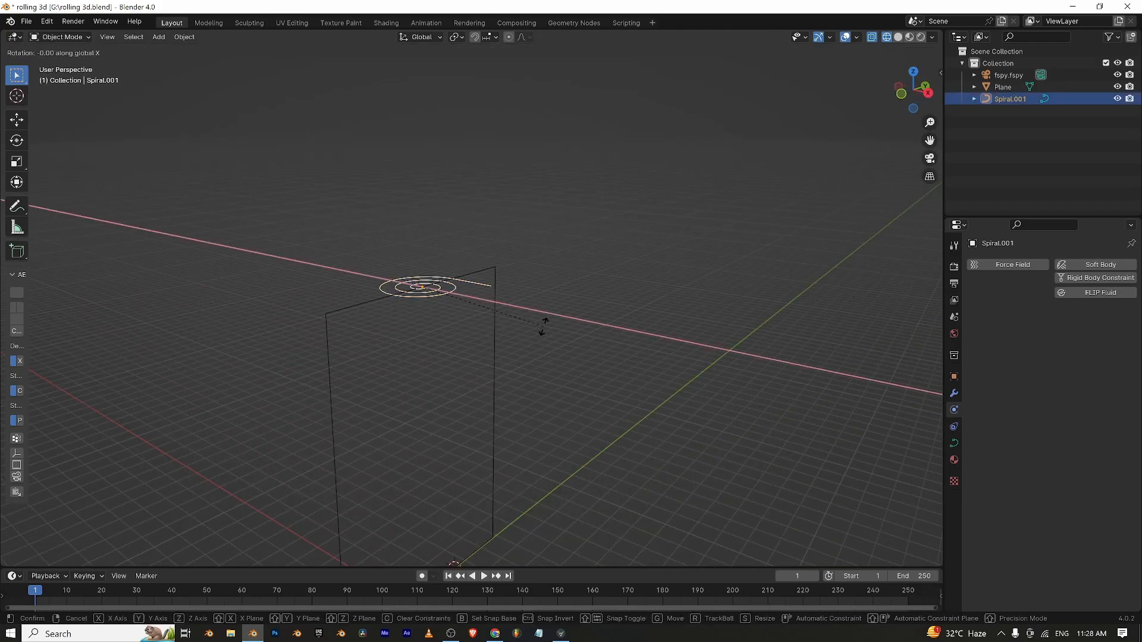
text(90)
key(Return)
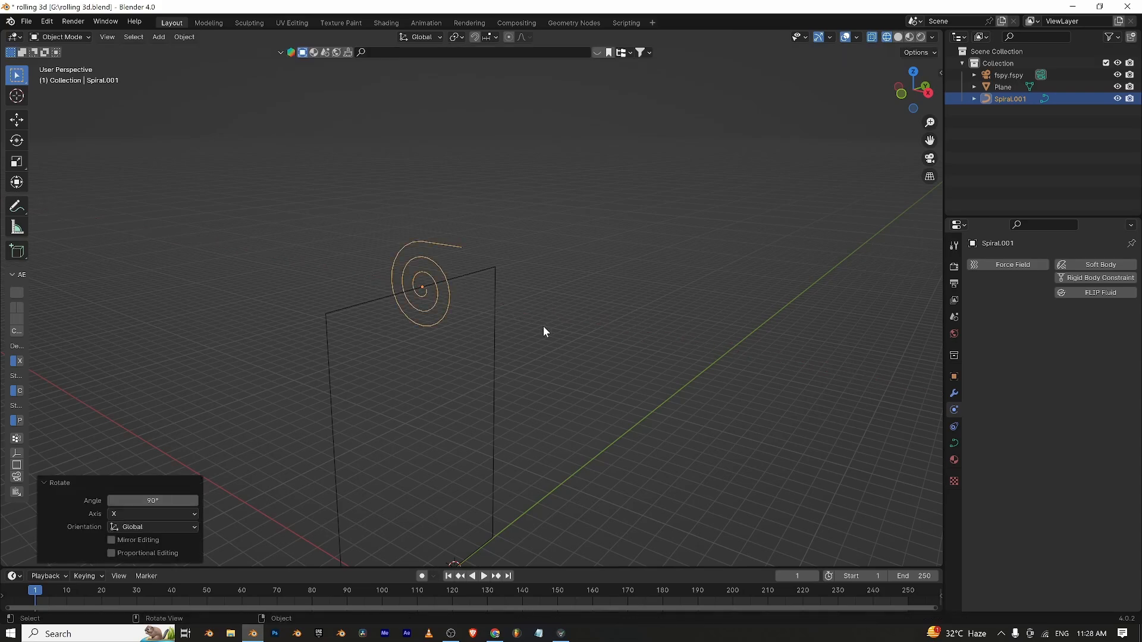
Rotate the spiral by about -90.2° around global Y in the front orthographic view, pointing its straight end upward.
middle_drag(519, 320, 583, 320)
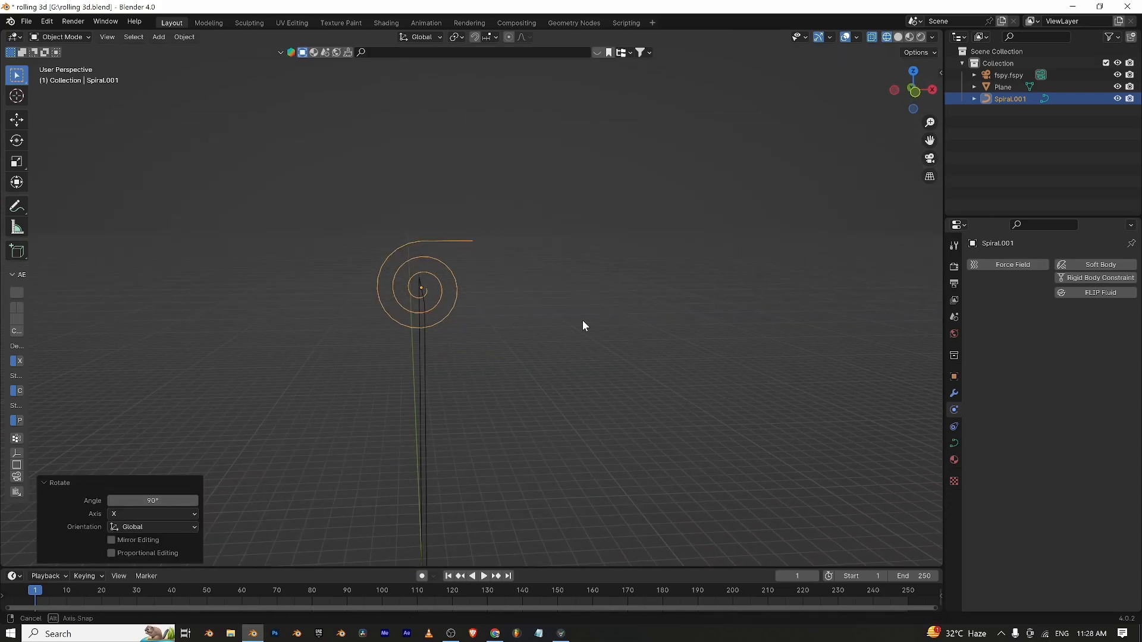
click(919, 101)
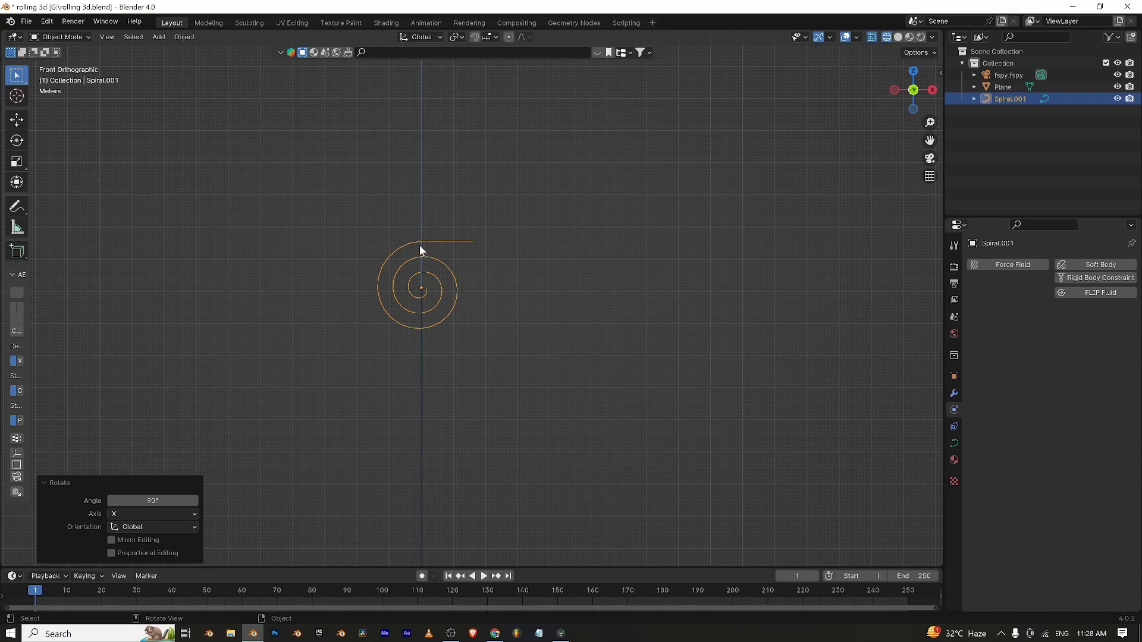
key(Tab)
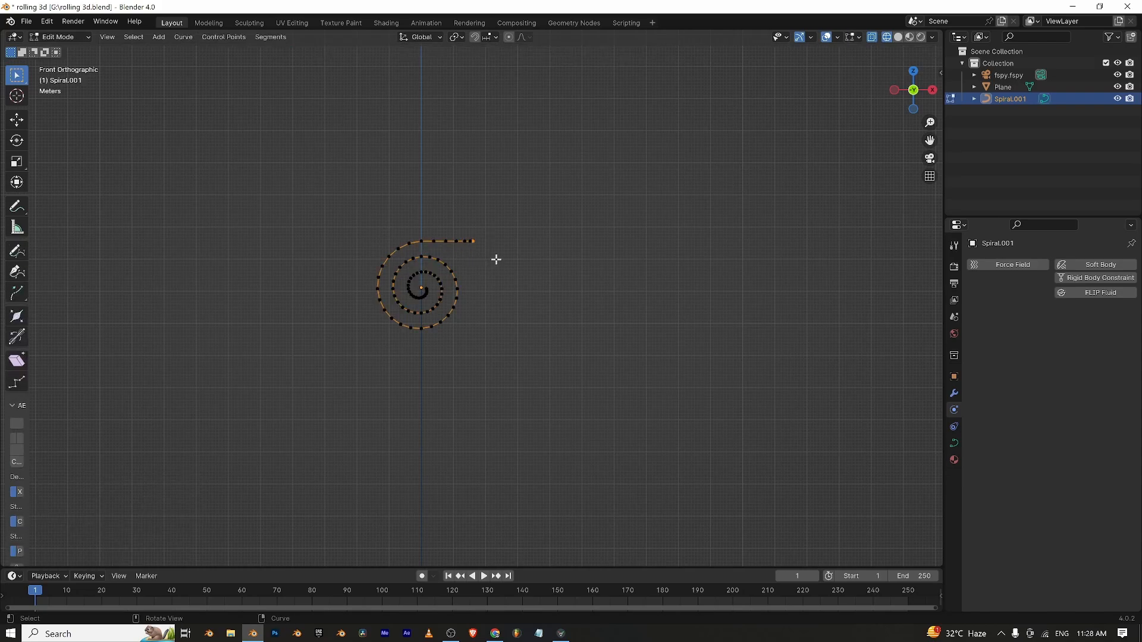
scroll(641, 293, down, 6)
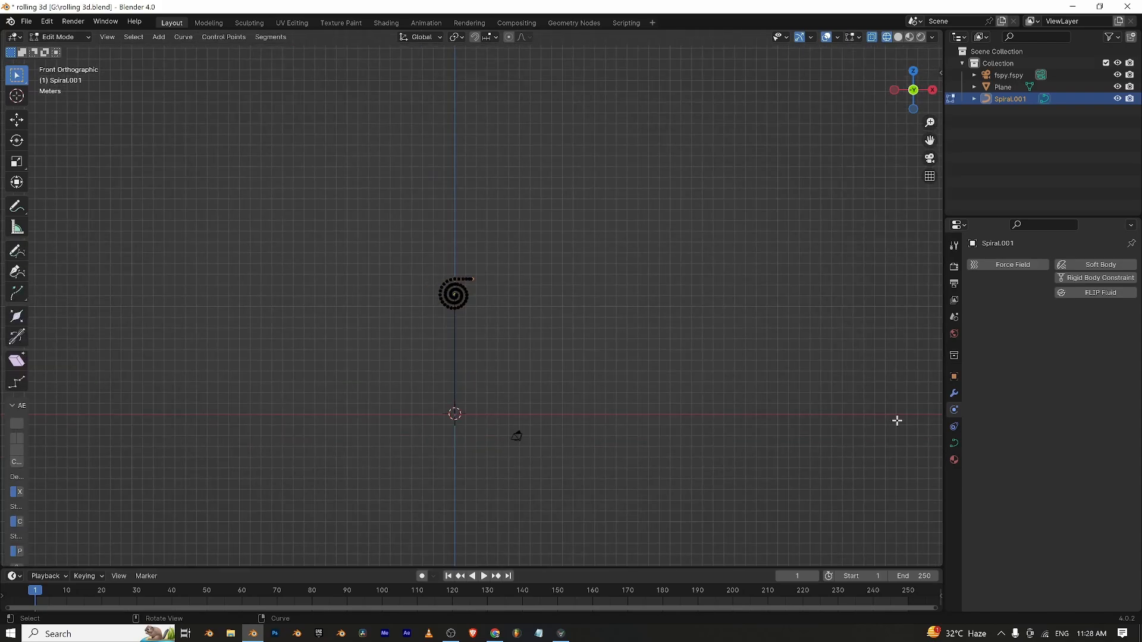
scroll(538, 377, up, 5)
key(Tab)
scroll(550, 279, up, 2)
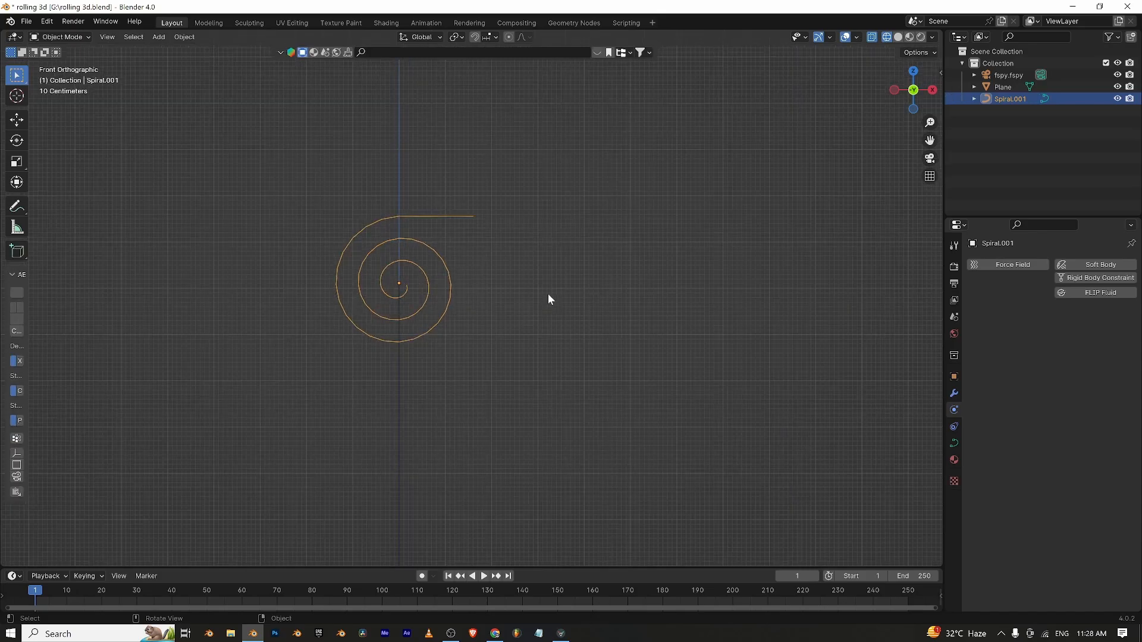
key(r)
key(y)
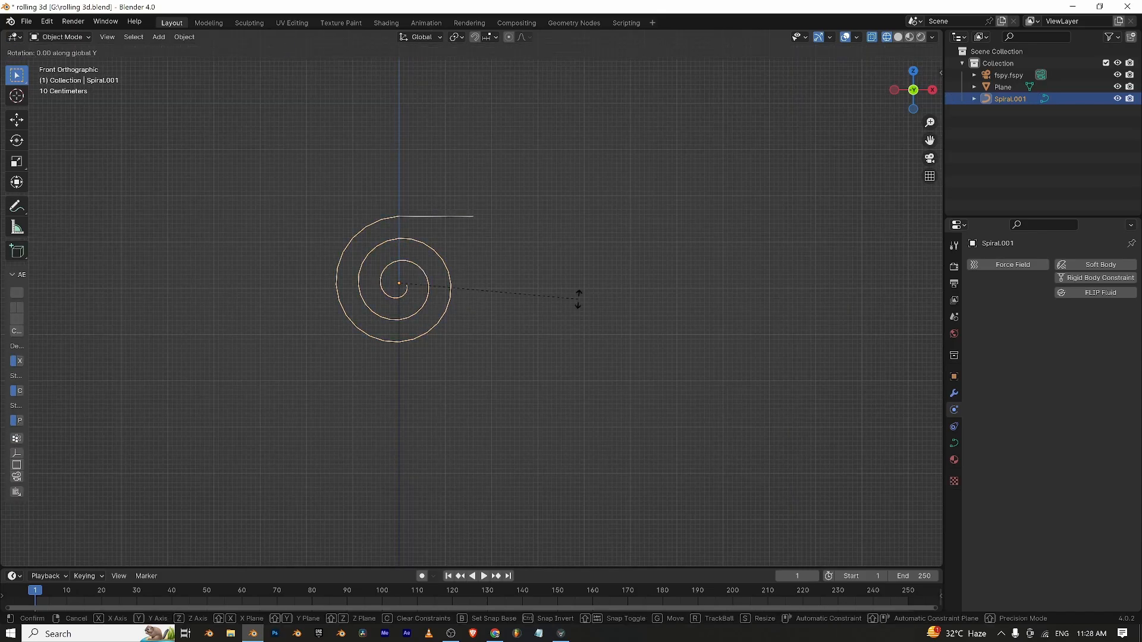
click(423, 216)
Correct the spiral's tilt with a free rotation of about 0.32° in the front view, making its straight end vertical.
scroll(333, 226, up, 6)
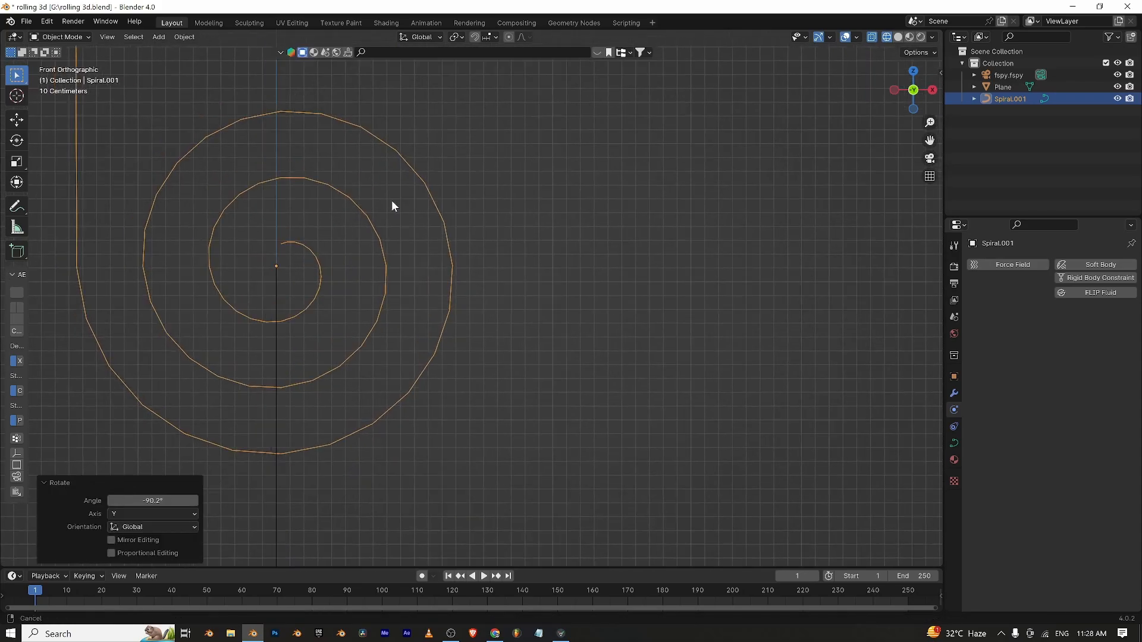
key(r)
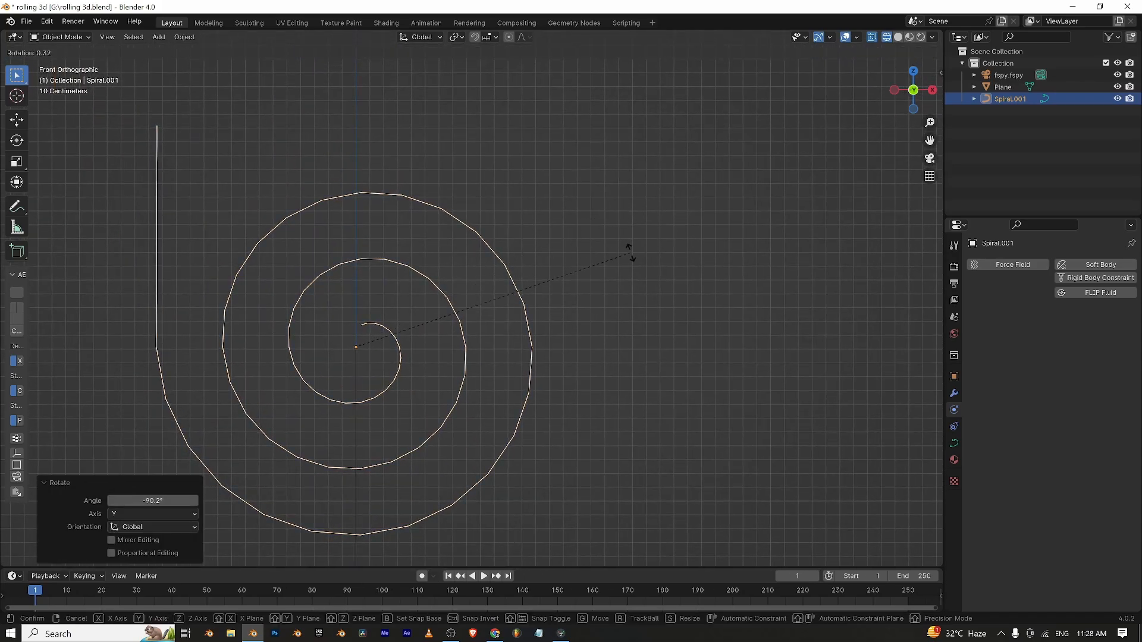
click(631, 257)
scroll(620, 262, down, 3)
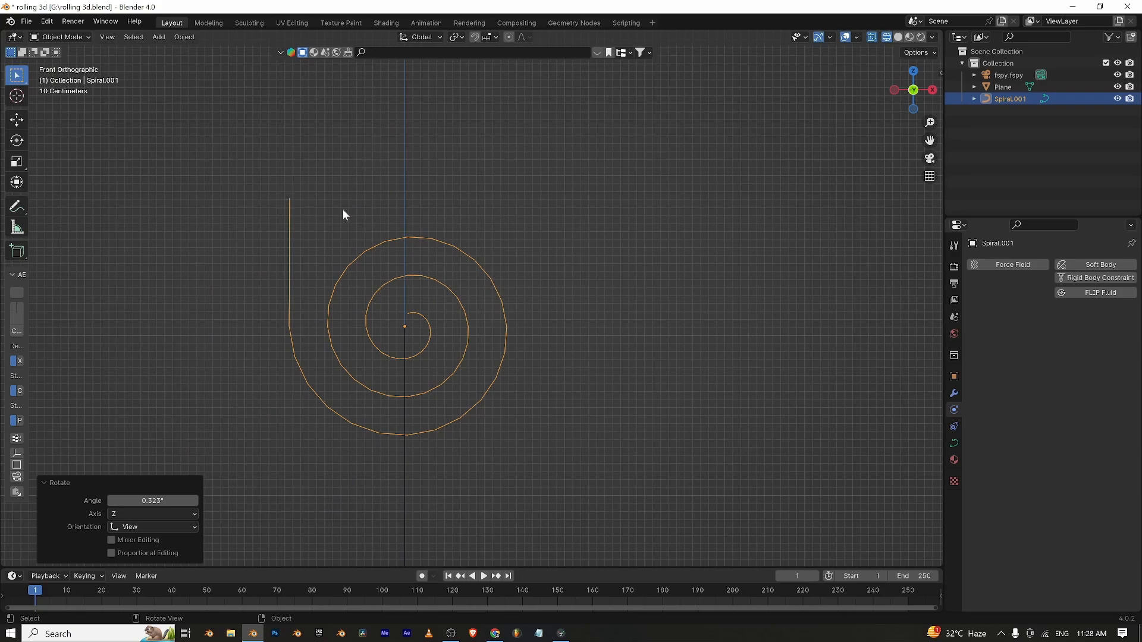
scroll(448, 349, down, 3)
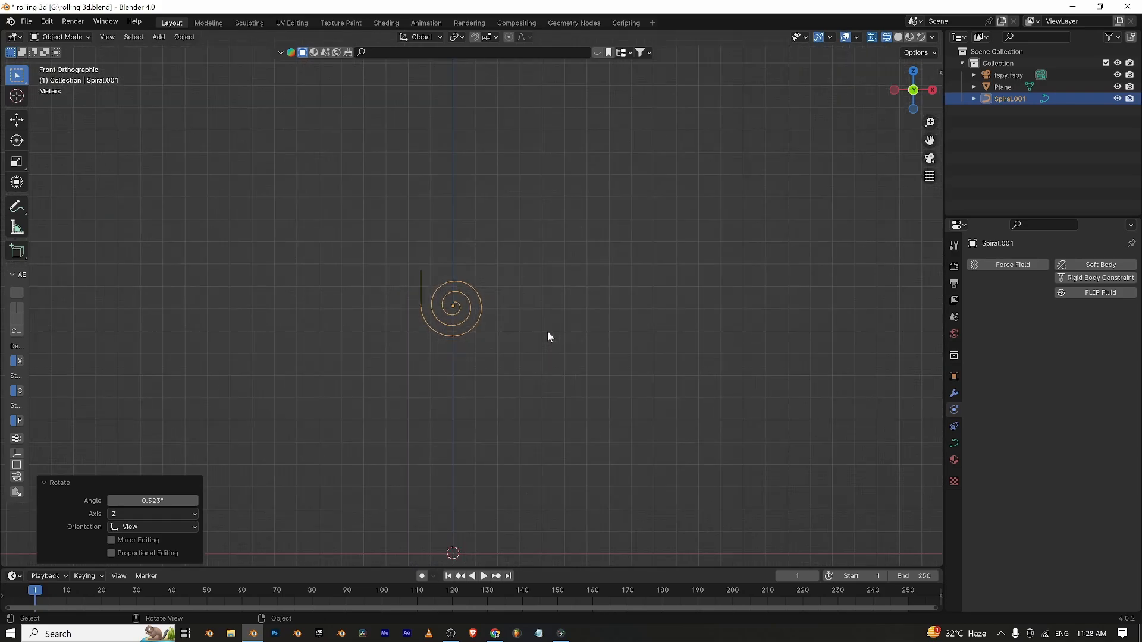
Switch the viewport to solid shading and snap the 3D cursor to the facade plane's origin.
key(Tab)
middle_drag(548, 337, 446, 327)
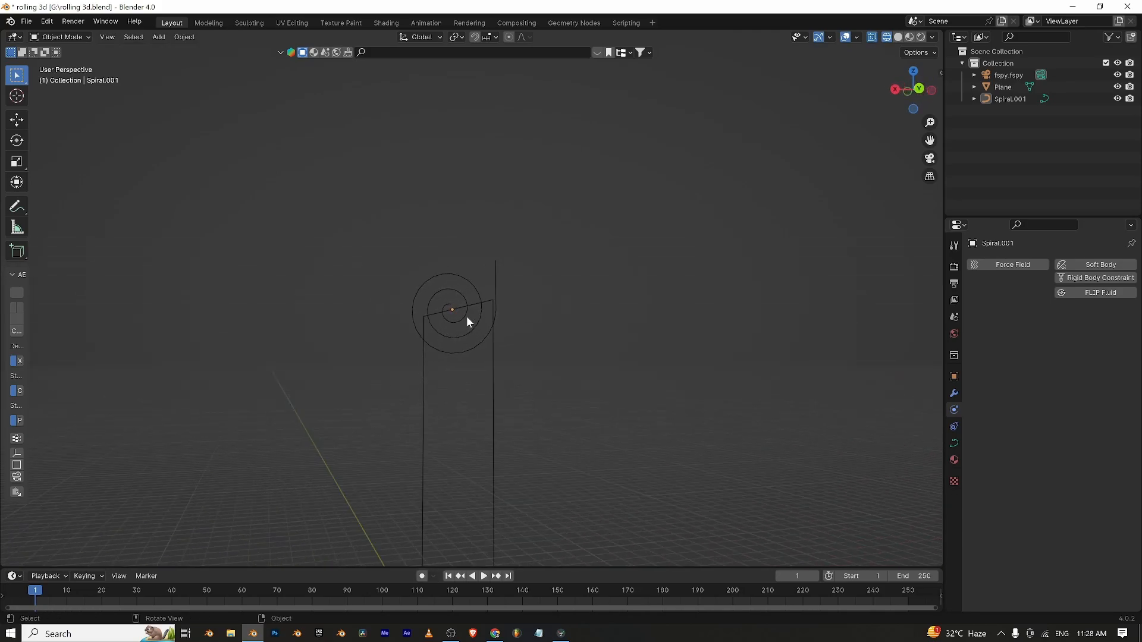
key(shift+s)
click(475, 385)
click(493, 381)
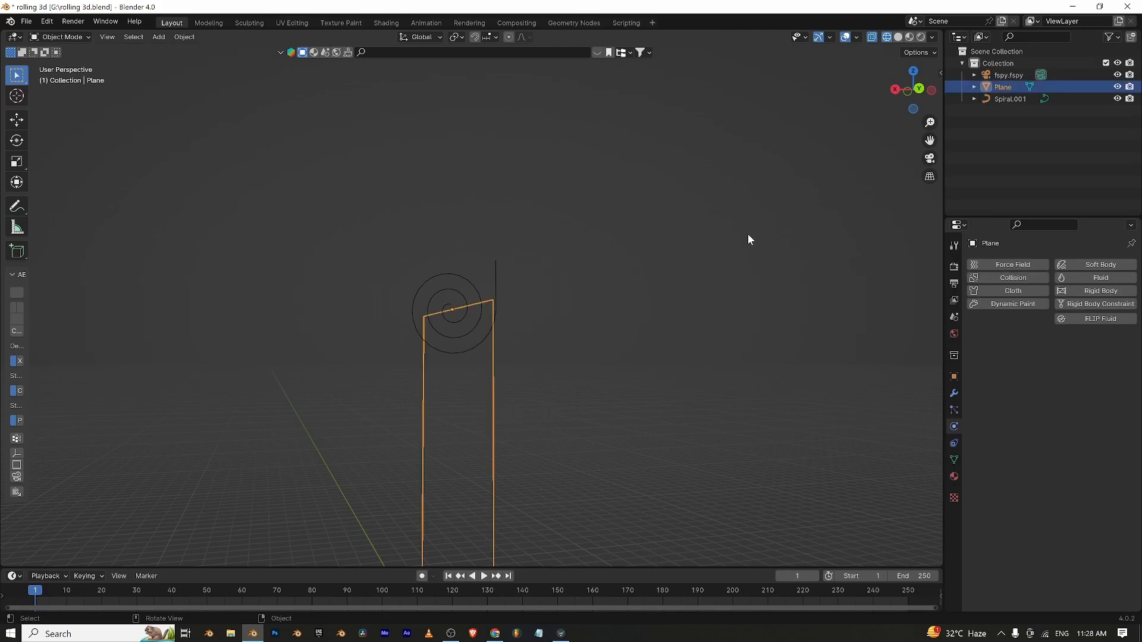
click(898, 37)
scroll(458, 320, up, 3)
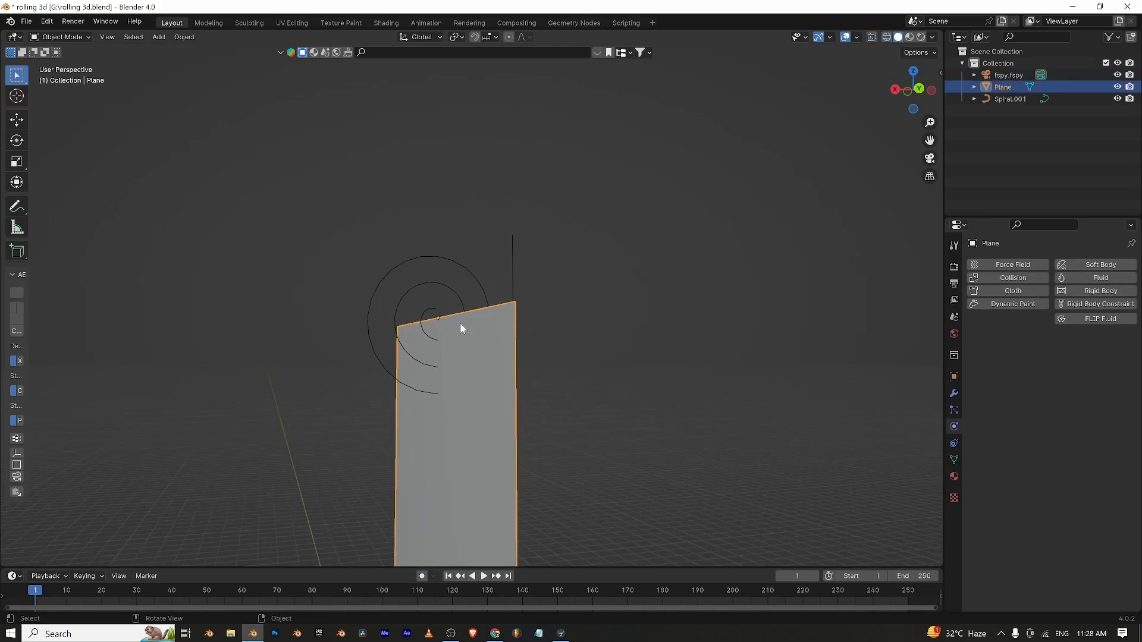
key(shift+s)
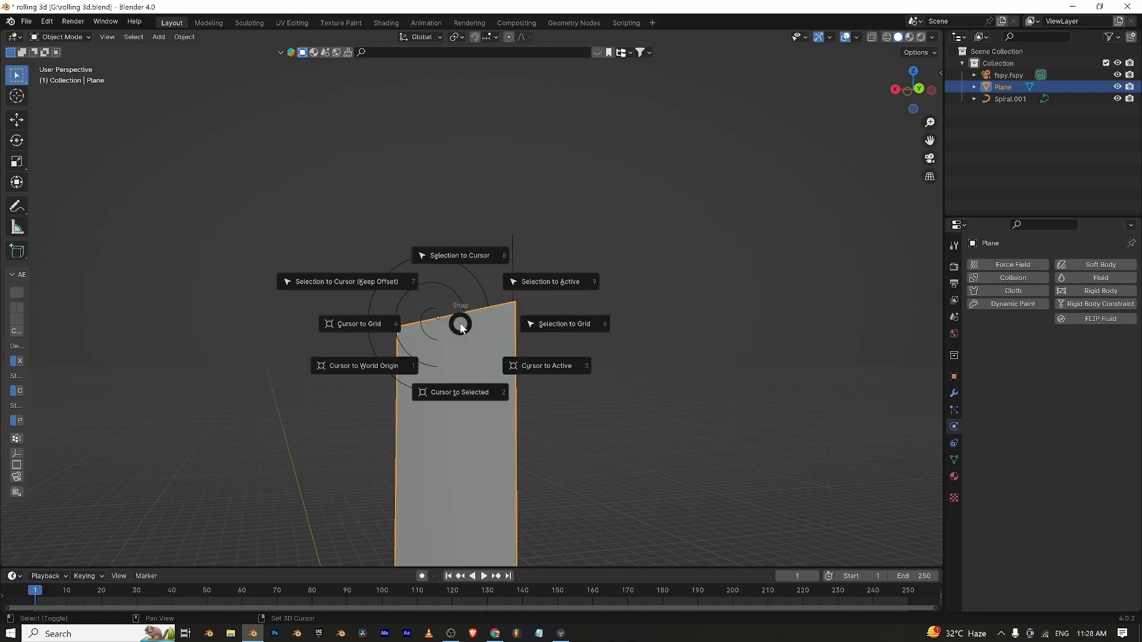
click(466, 387)
key(shift+s)
click(467, 451)
scroll(405, 331, up, 5)
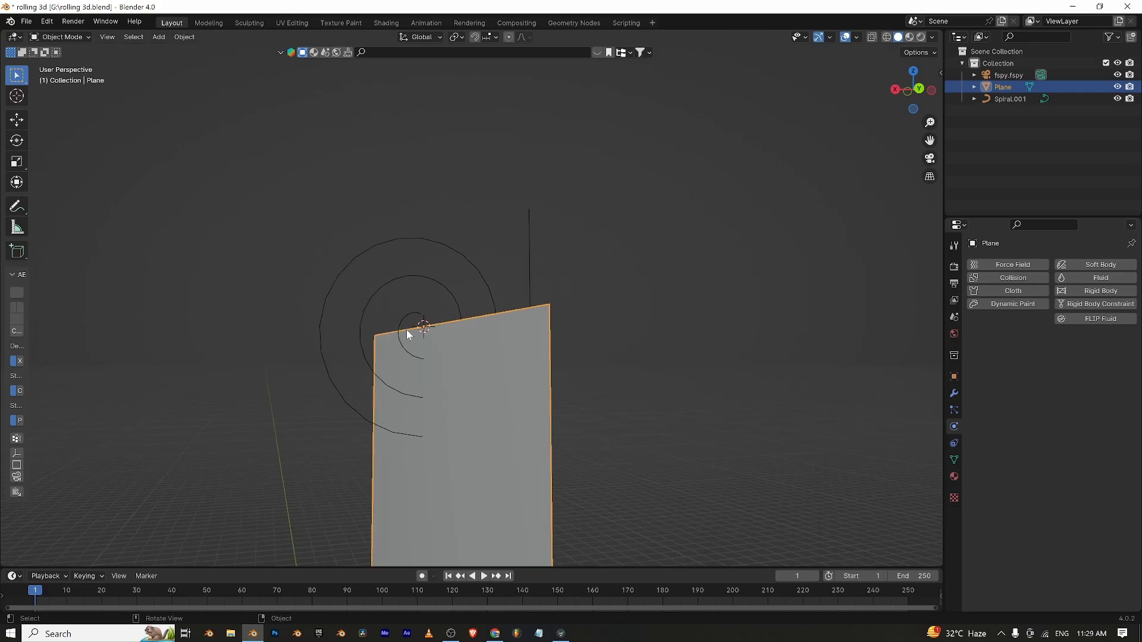
Add a 2 m mesh plane at the 3D cursor and save the file.
key(shift+a)
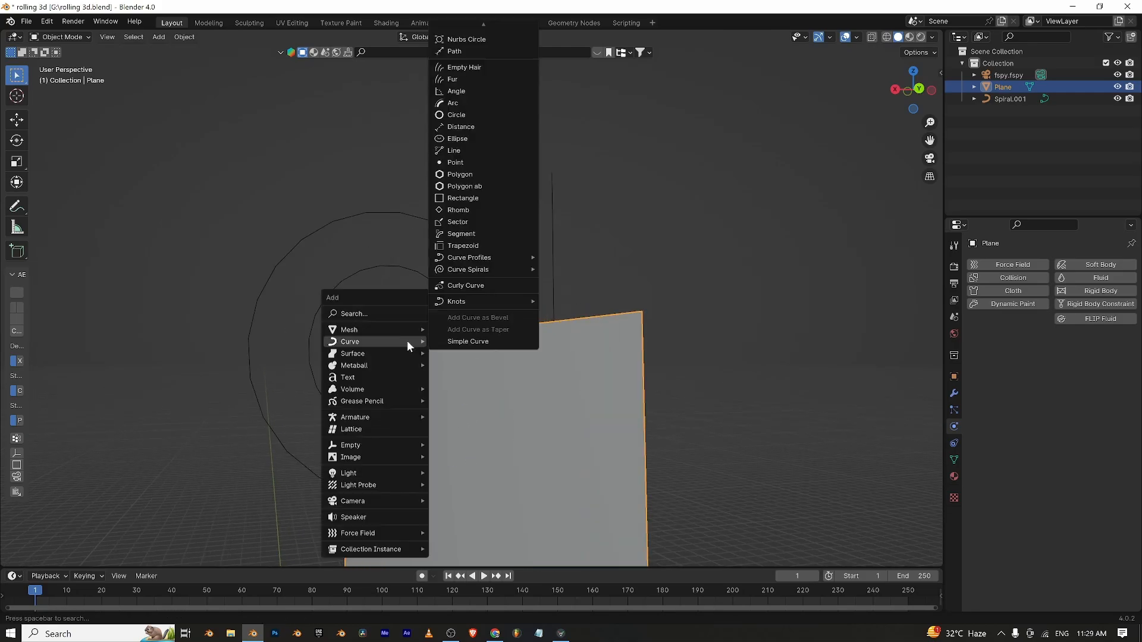
mouse_move(383, 324)
click(472, 46)
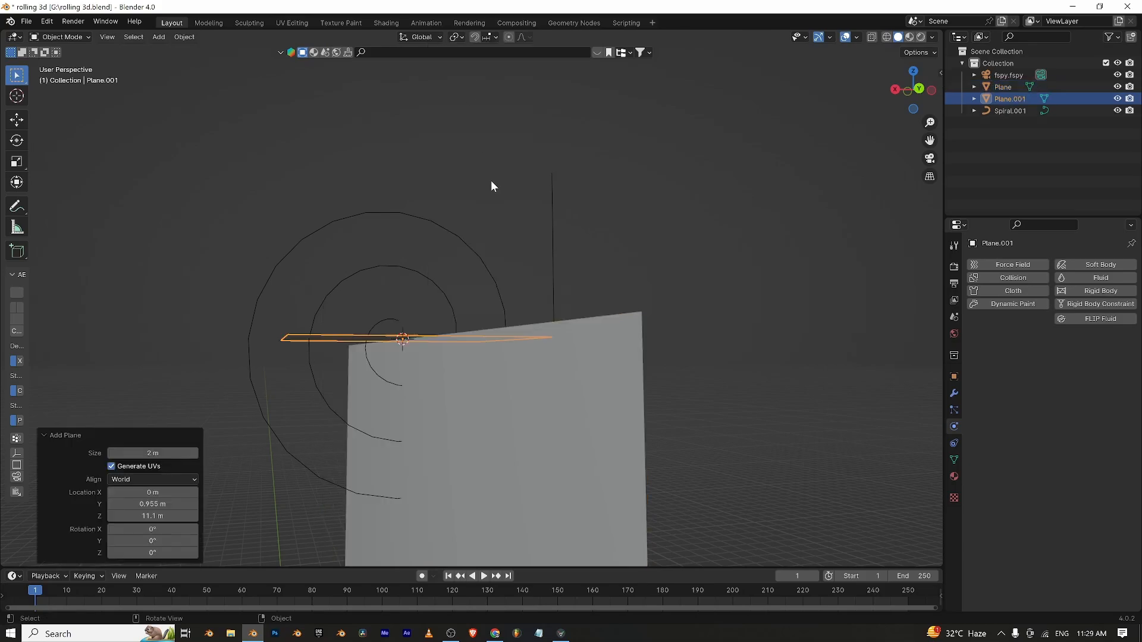
key(ctrl+s)
Hide the facade plane, leaving only the spiral and the new horizontal plane displayed.
middle_drag(508, 228, 497, 412)
click(465, 429)
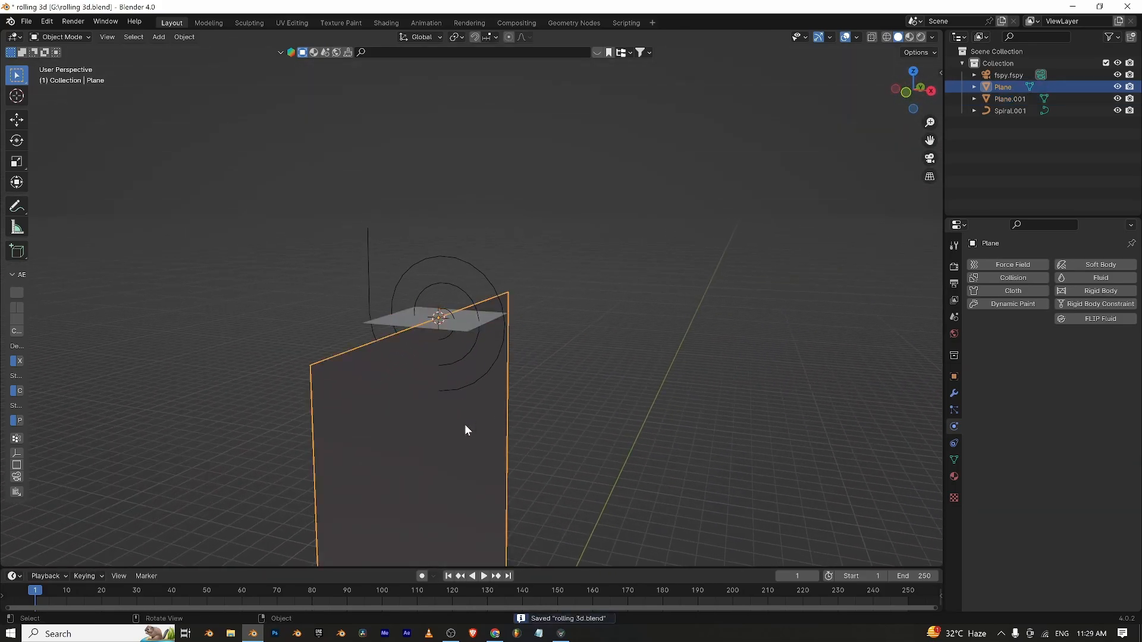
key(h)
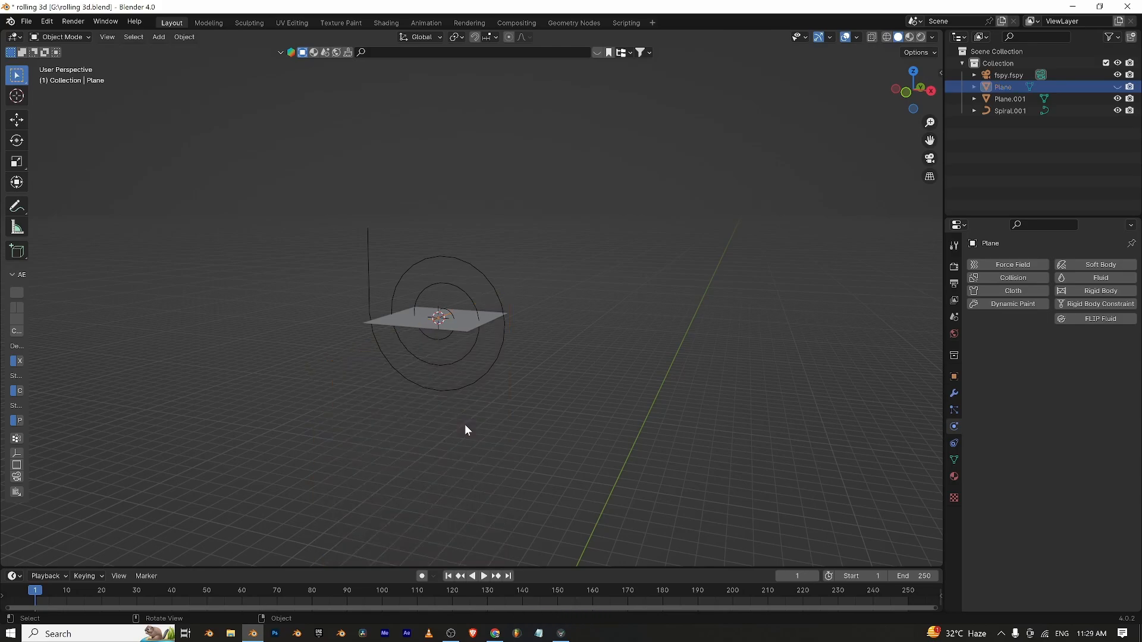
Scale the new horizontal plane up uniformly by a factor of about 4.75.
scroll(470, 398, up, 2)
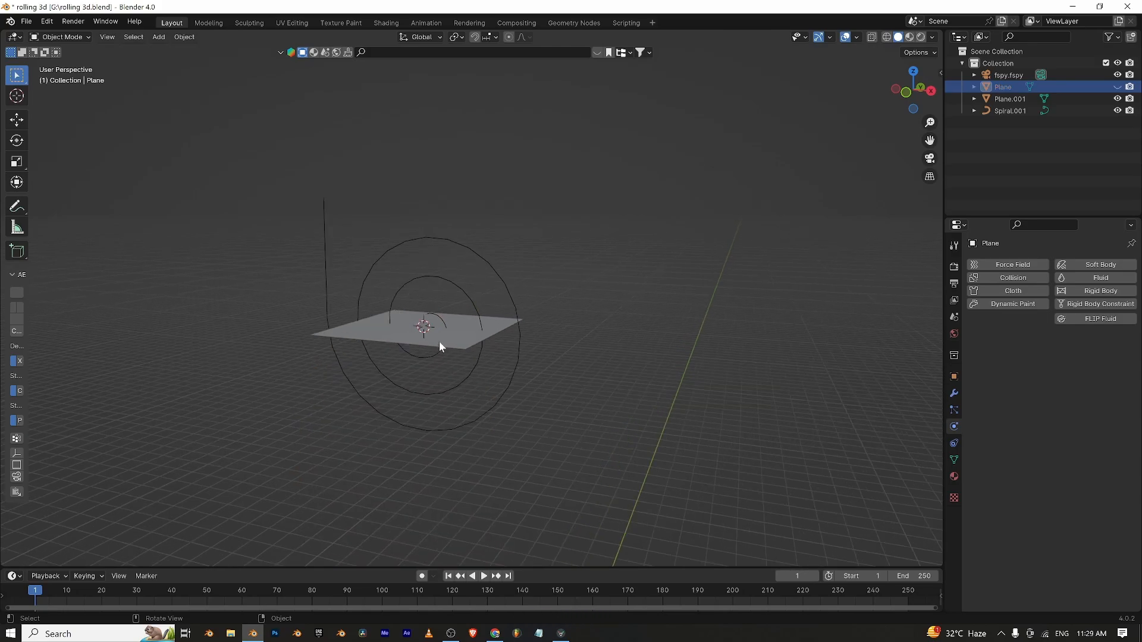
click(439, 341)
middle_drag(468, 427, 505, 383)
key(s)
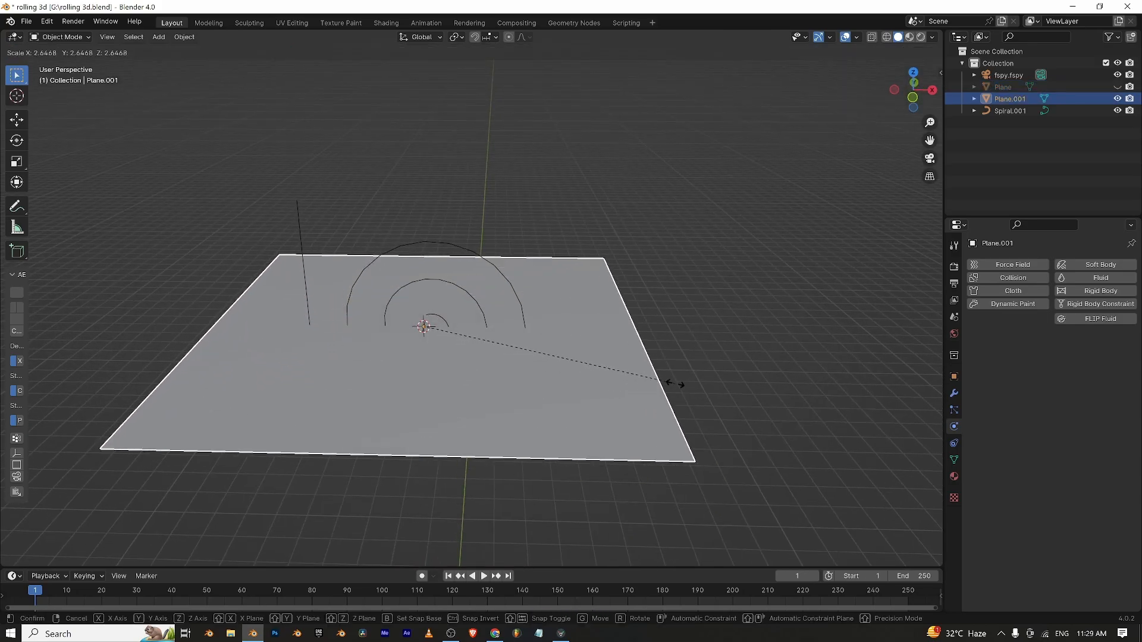
click(880, 389)
scroll(697, 387, down, 3)
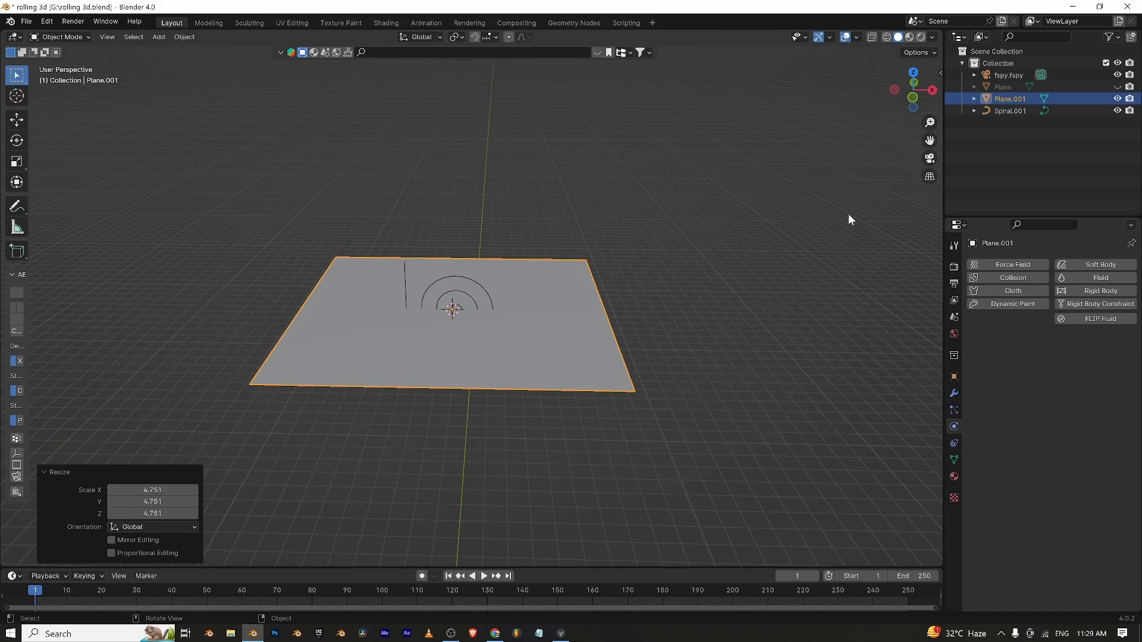
Move the horizontal plane about 7.15 m along Y while viewing the scene through the camera.
click(931, 159)
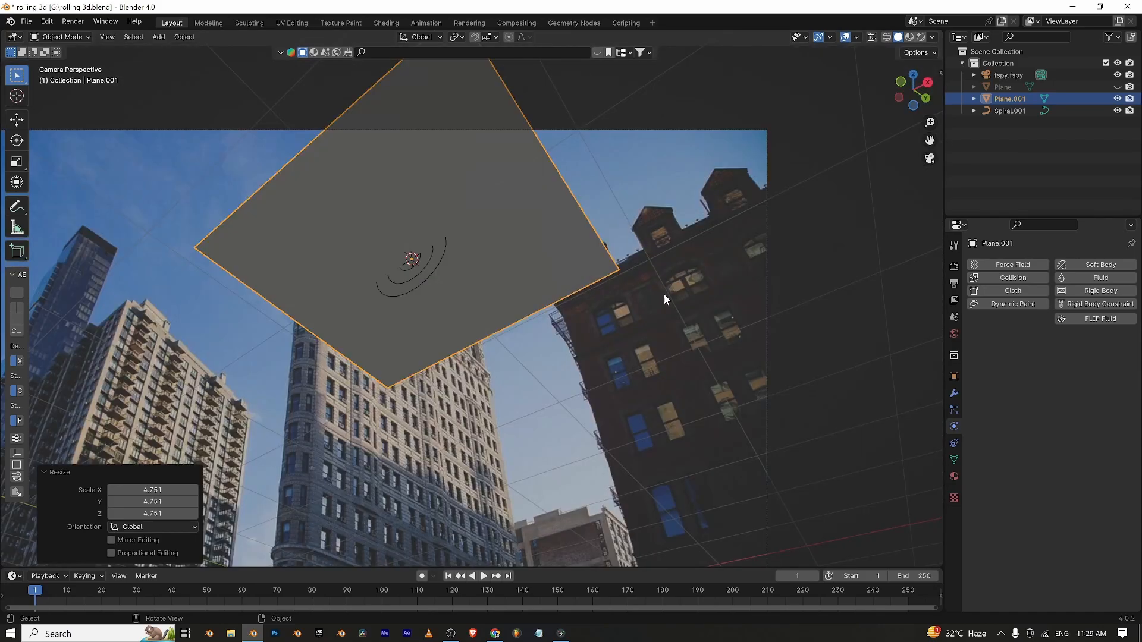
key(g)
key(y)
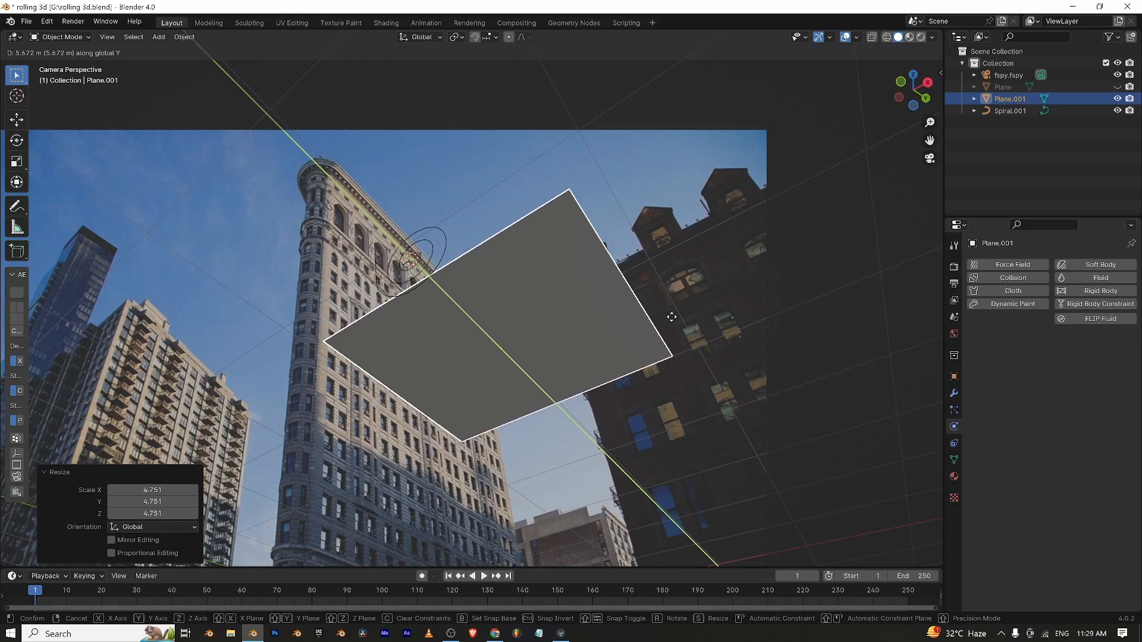
click(701, 325)
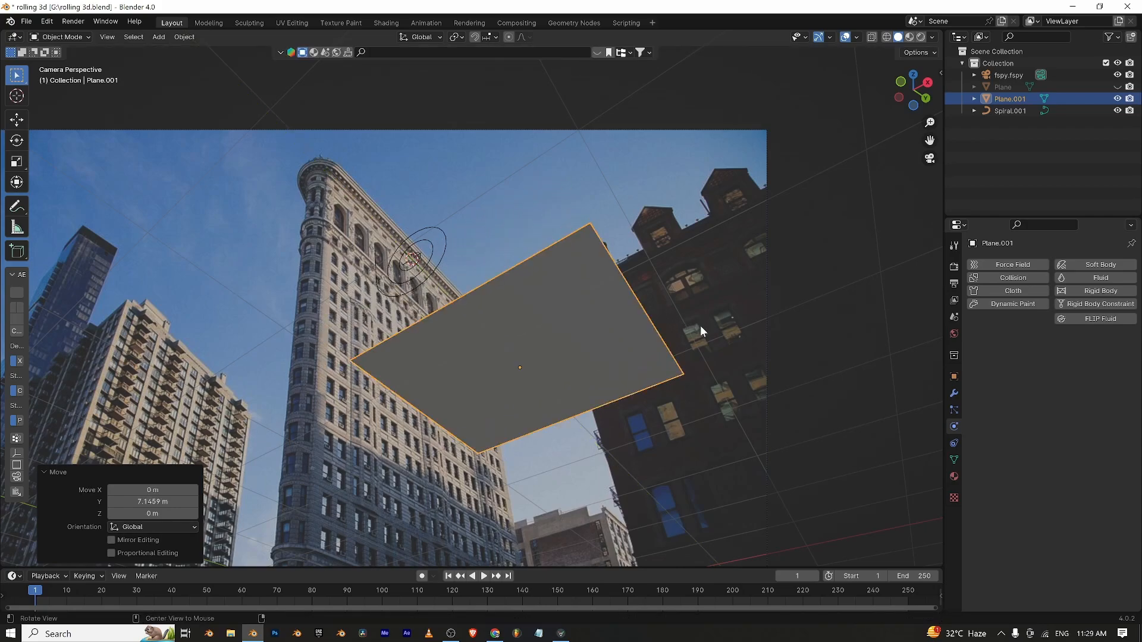
Unhide the facade plane and move the horizontal plane back about 6.61 m along negative Y.
key(alt+h)
middle_drag(524, 363, 658, 339)
key(g)
key(y)
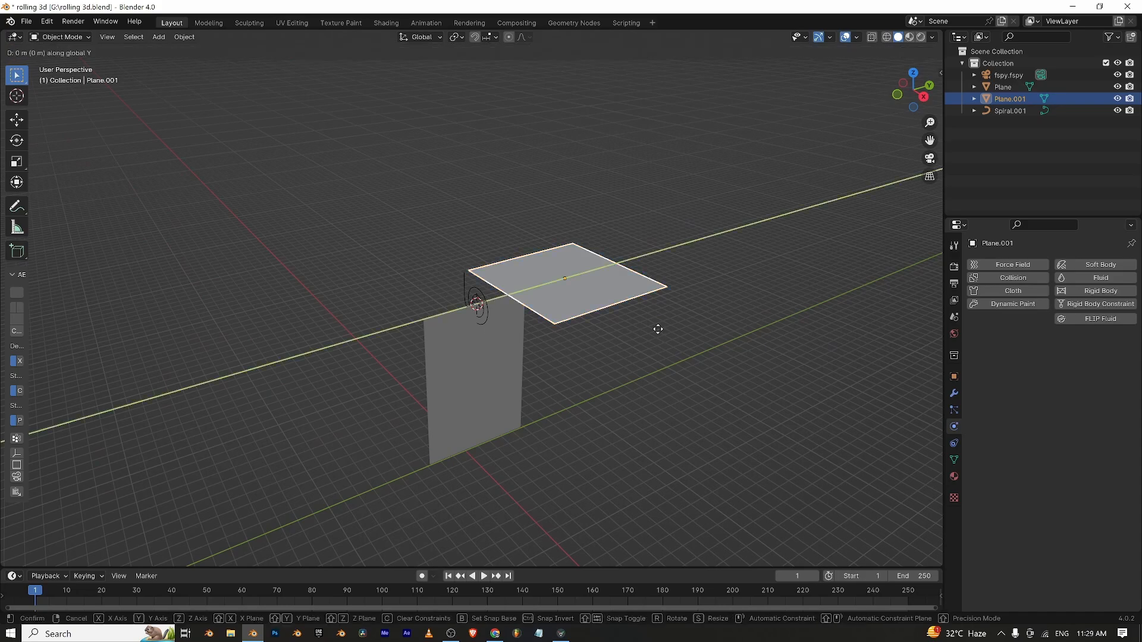
click(575, 354)
Lower the horizontal plane by about 3.60 m along Z and scale it down along Y.
key(g)
key(z)
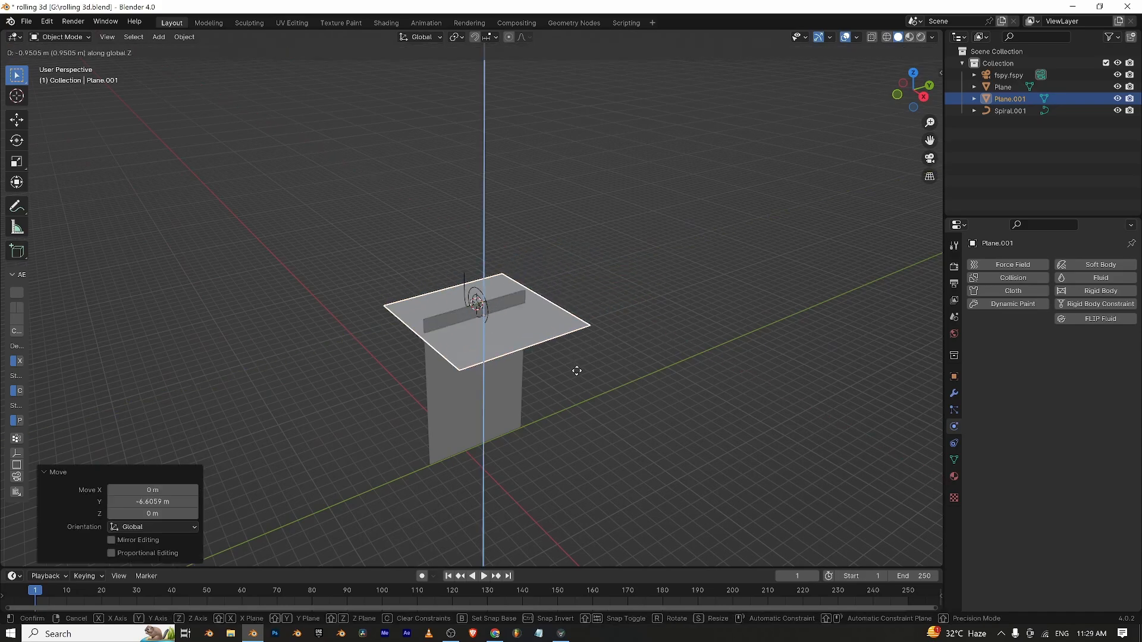
click(584, 399)
key(s)
key(y)
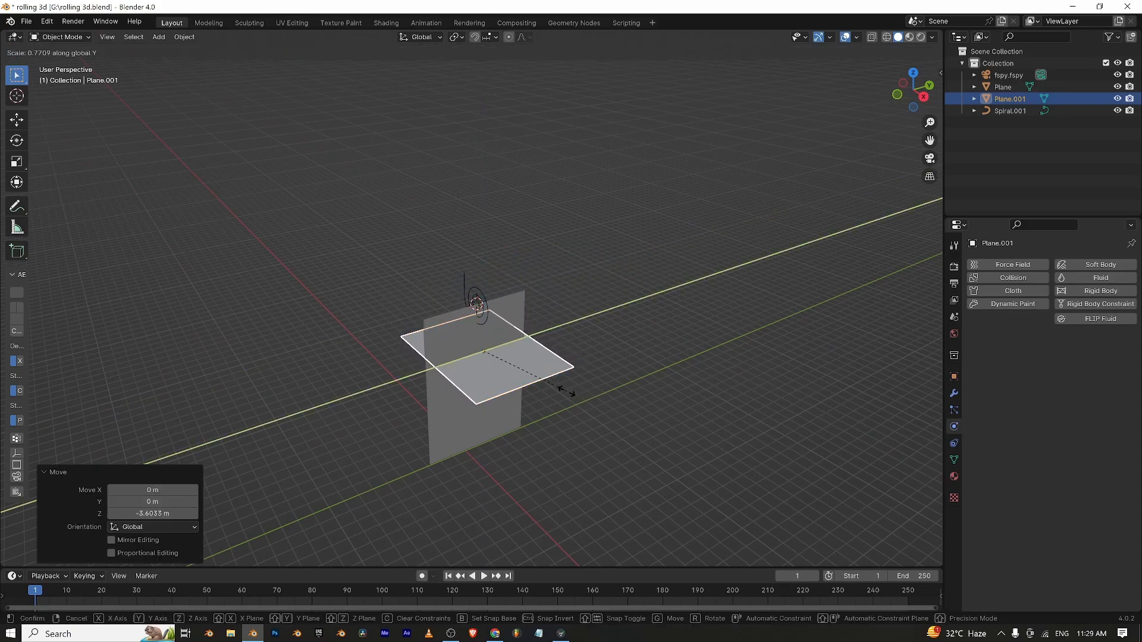
click(562, 387)
Try to shift the facade plane along Y against the building photo in the camera view.
middle_drag(566, 408, 528, 280)
click(535, 323)
key(KP_0)
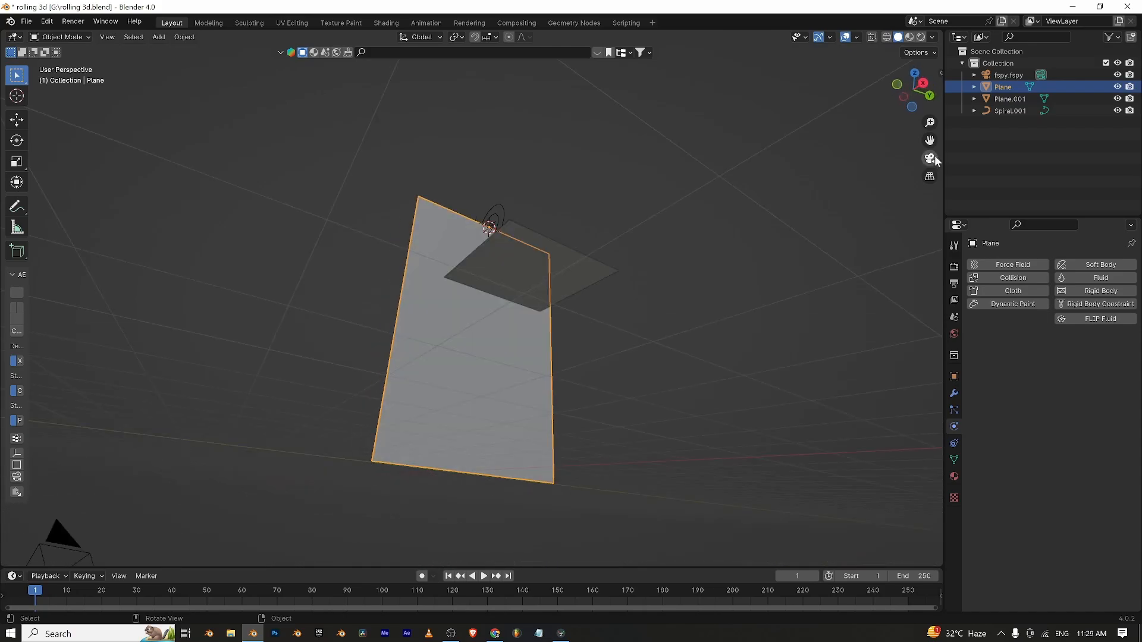
scroll(549, 358, down, 2)
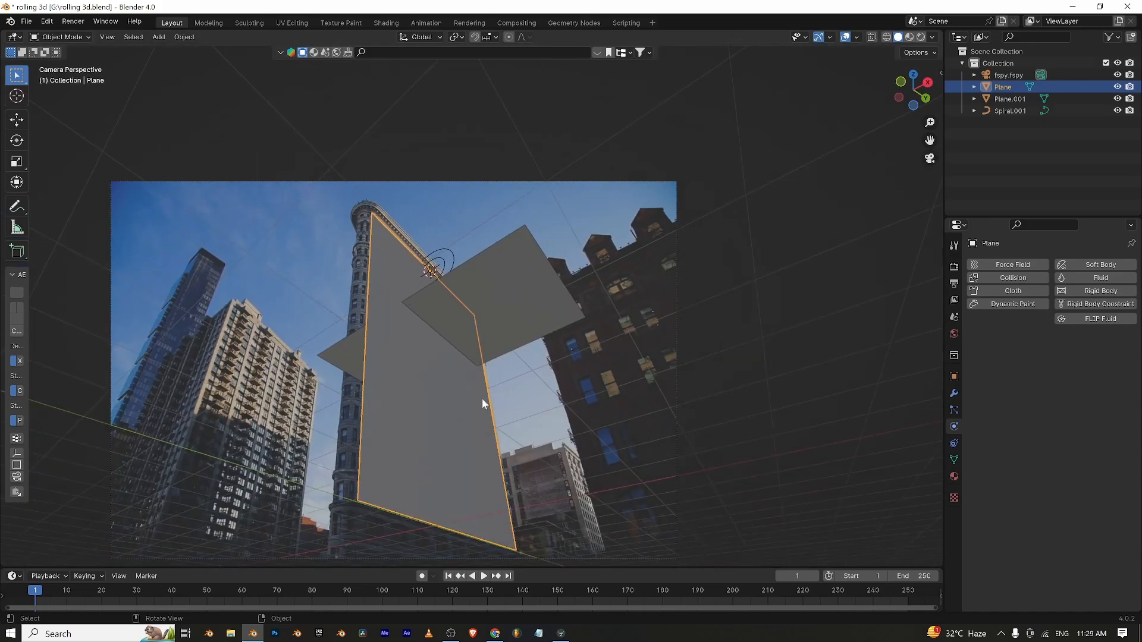
key(g)
key(y)
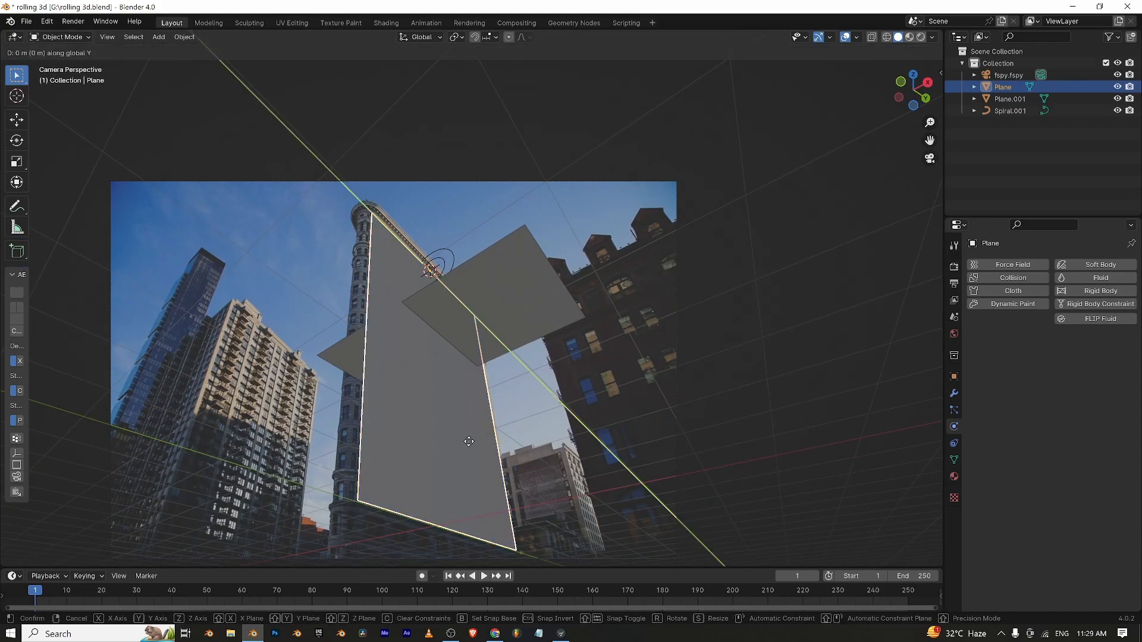
click(484, 446)
click(583, 438)
Move the horizontal plane about 0.32 m along negative Y.
middle_drag(584, 438, 607, 331)
scroll(574, 405, down, 3)
click(606, 331)
key(g)
key(y)
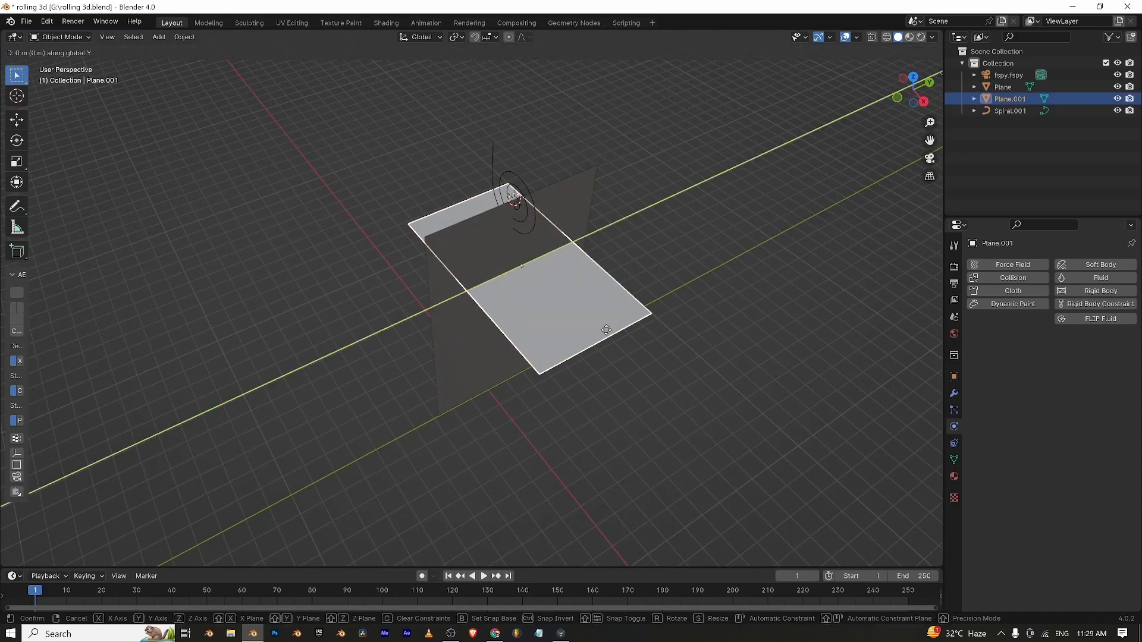
click(612, 336)
right_click(613, 337)
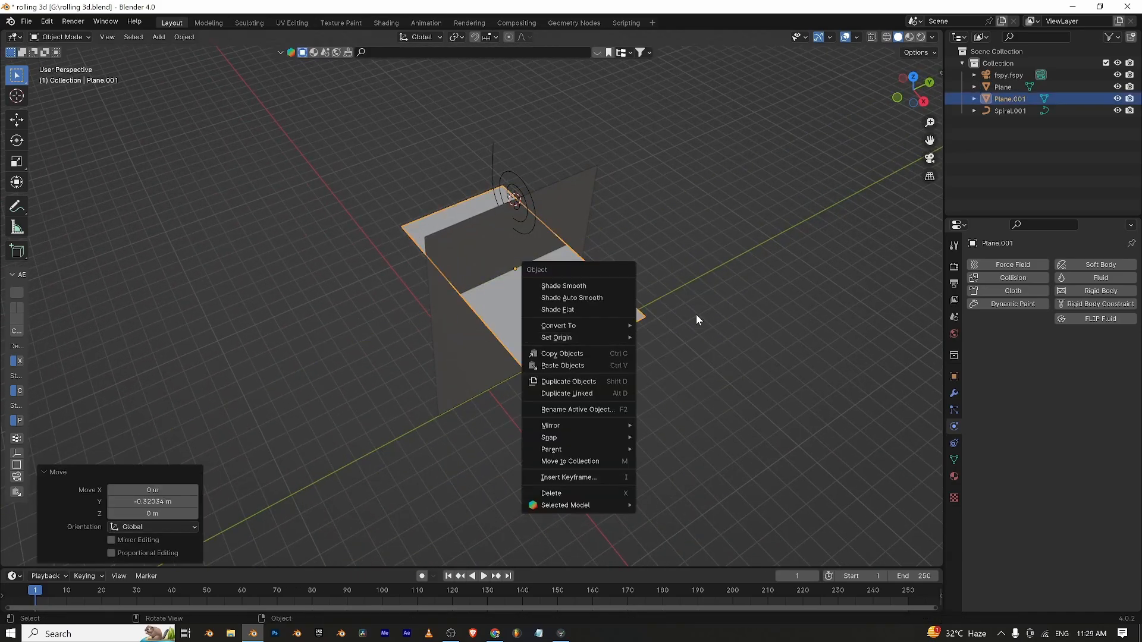
key(Escape)
Raise the horizontal plane about 3.26 m along Z and lower it again by about 2.01 m.
scroll(595, 341, up, 3)
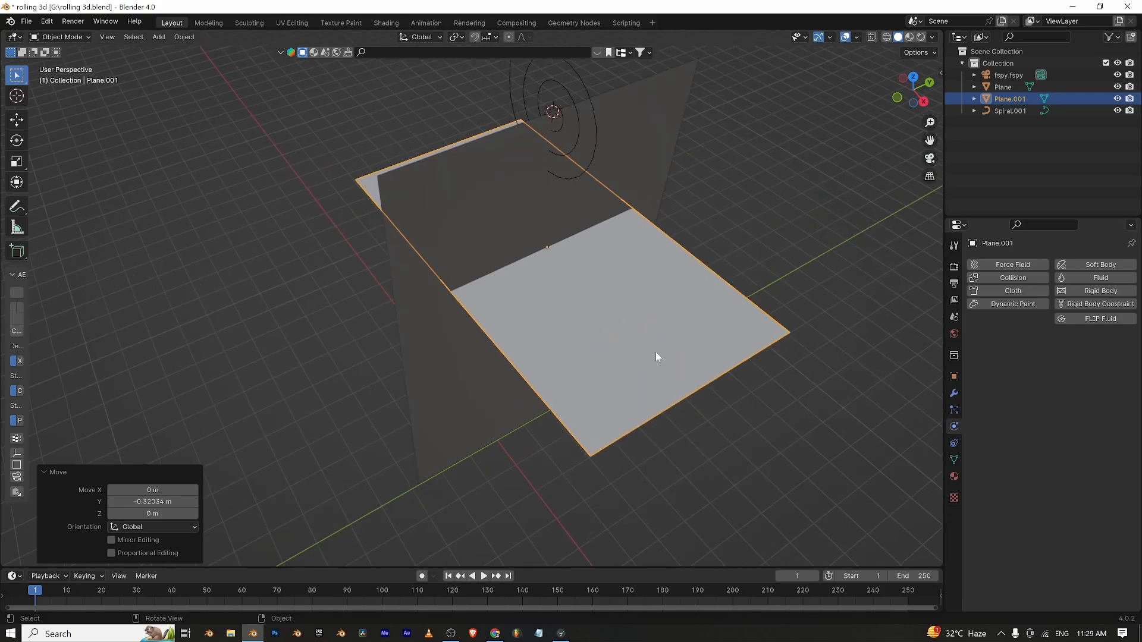
key(g)
key(z)
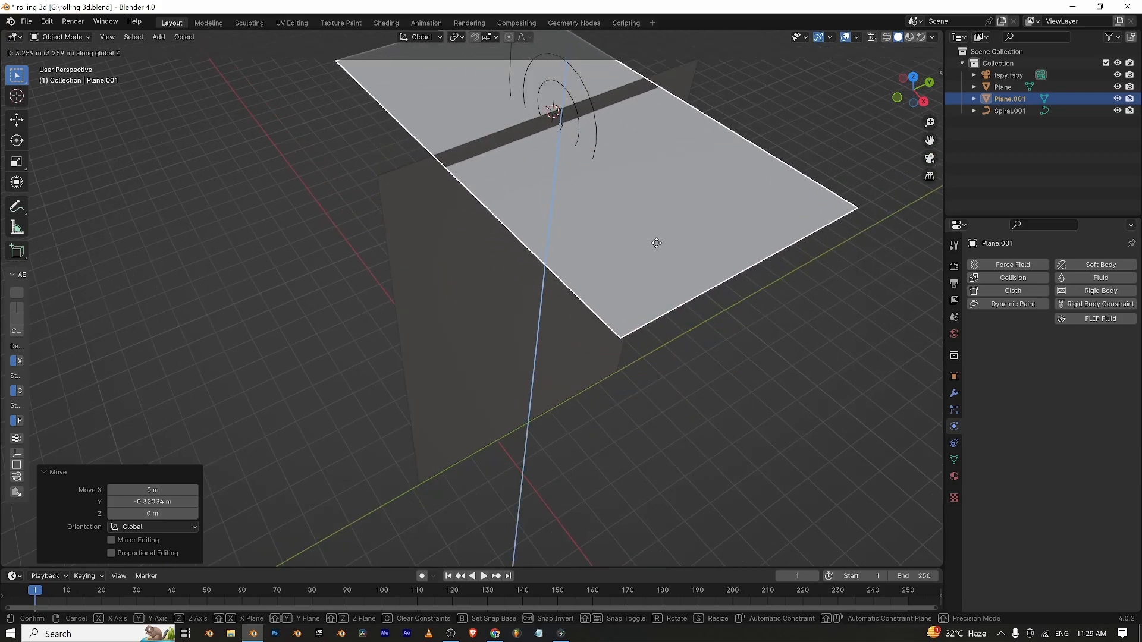
click(656, 243)
scroll(580, 190, down, 2)
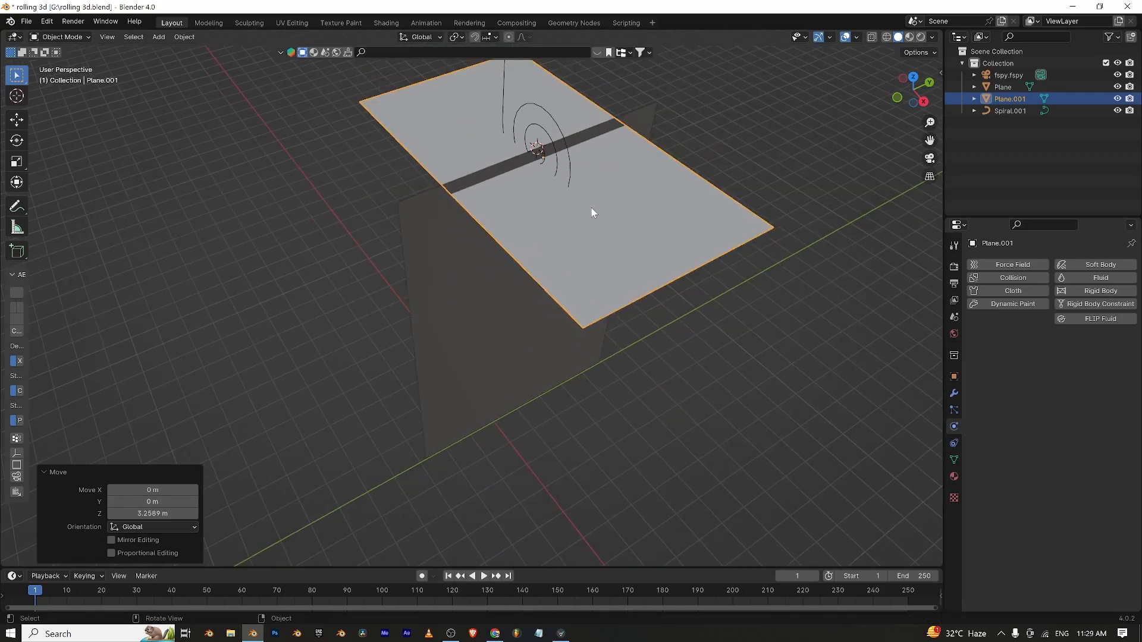
key(g)
key(z)
click(597, 278)
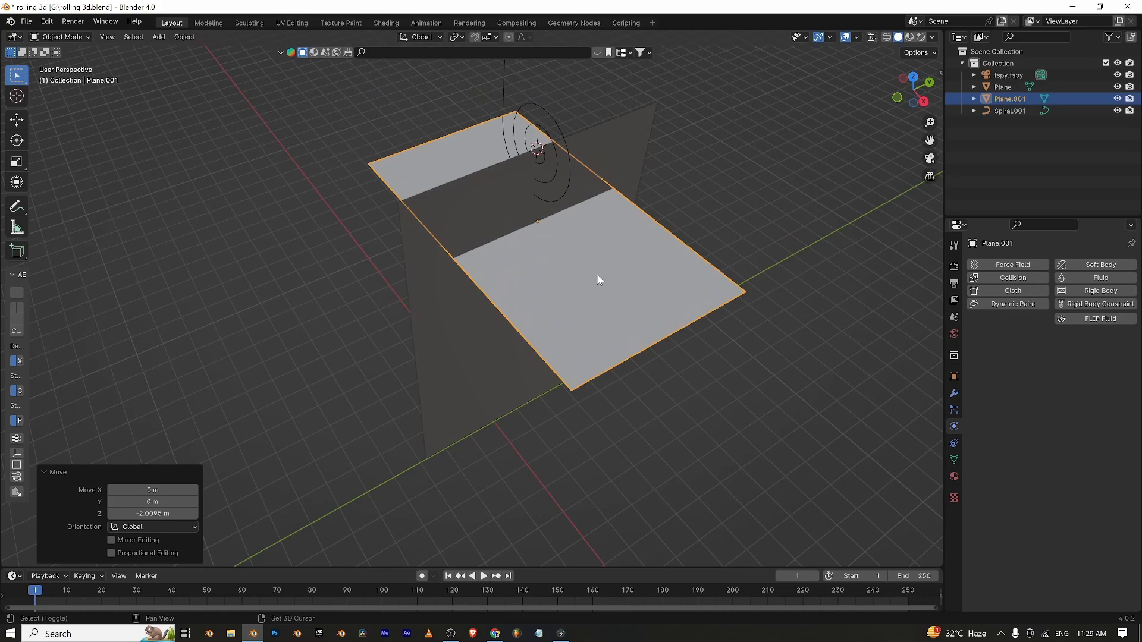
Snap the horizontal plane to the 3D cursor at the spiral's centre and rotate it 90° about Y.
key(shift+s)
click(591, 202)
middle_drag(592, 206, 659, 244)
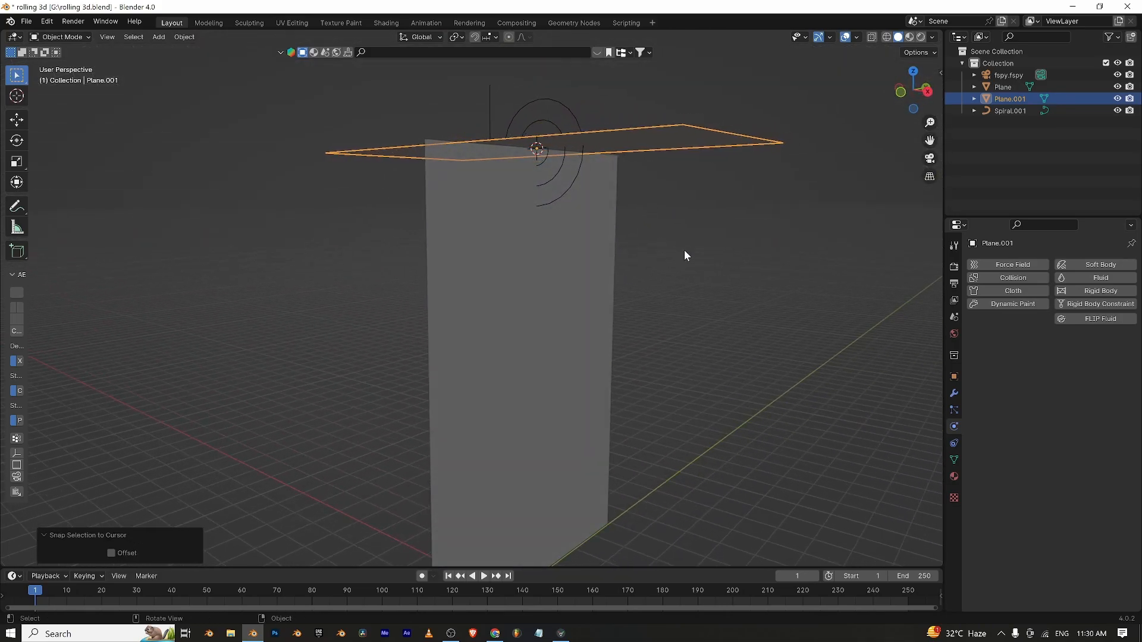
text(ry90)
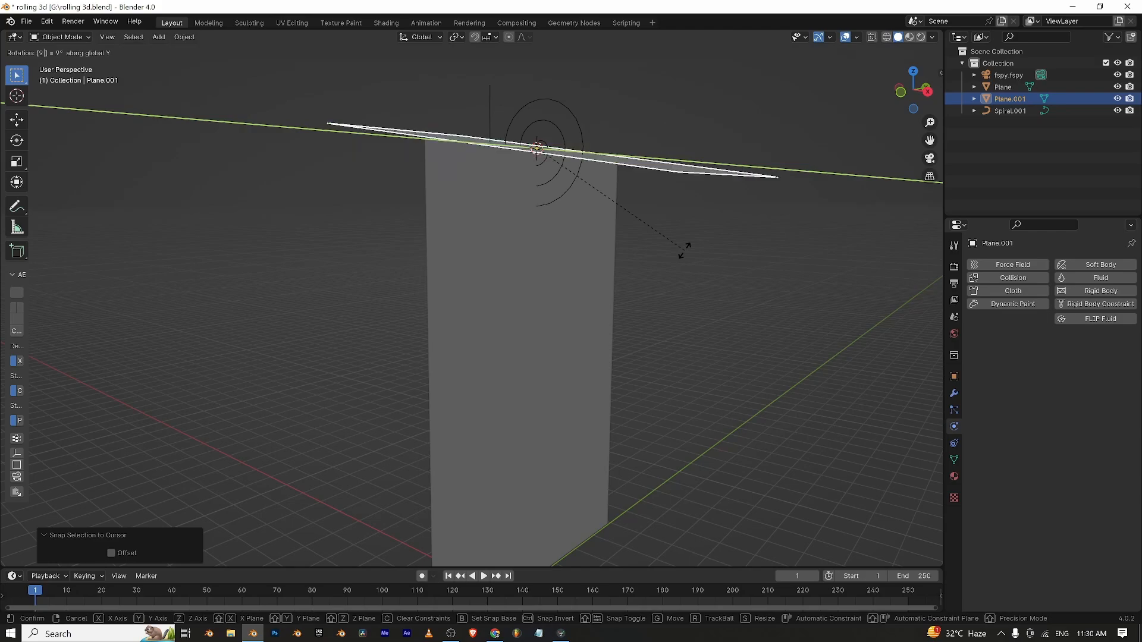
key(Return)
Lower the now vertical plane about 4.85 m along Z so its upper edge meets the spiral's centre.
key(g)
key(z)
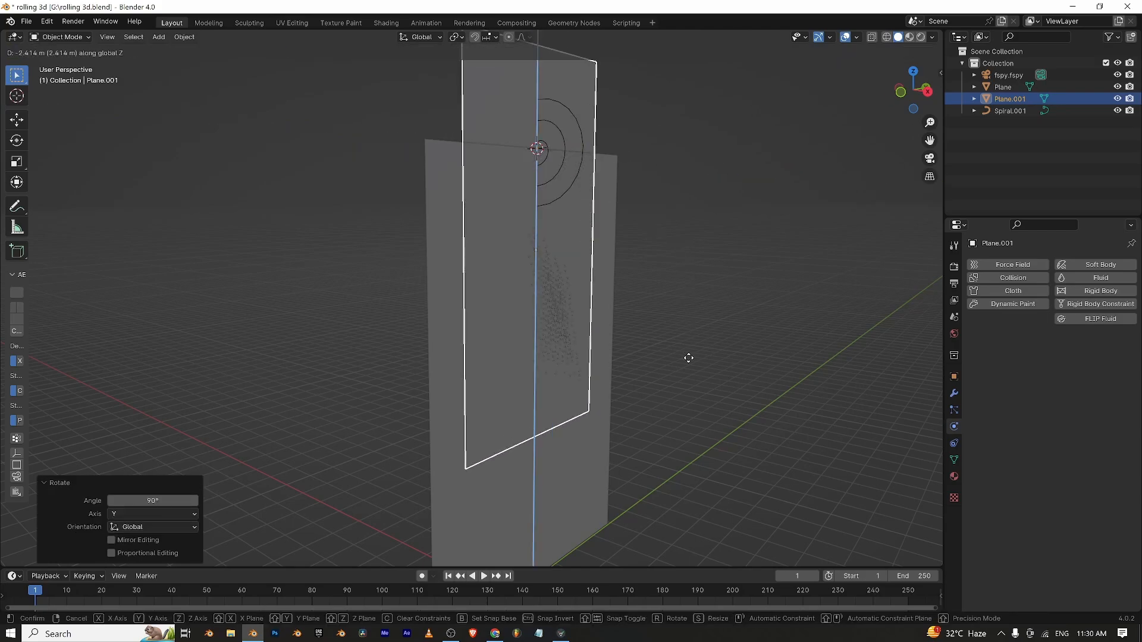
click(683, 450)
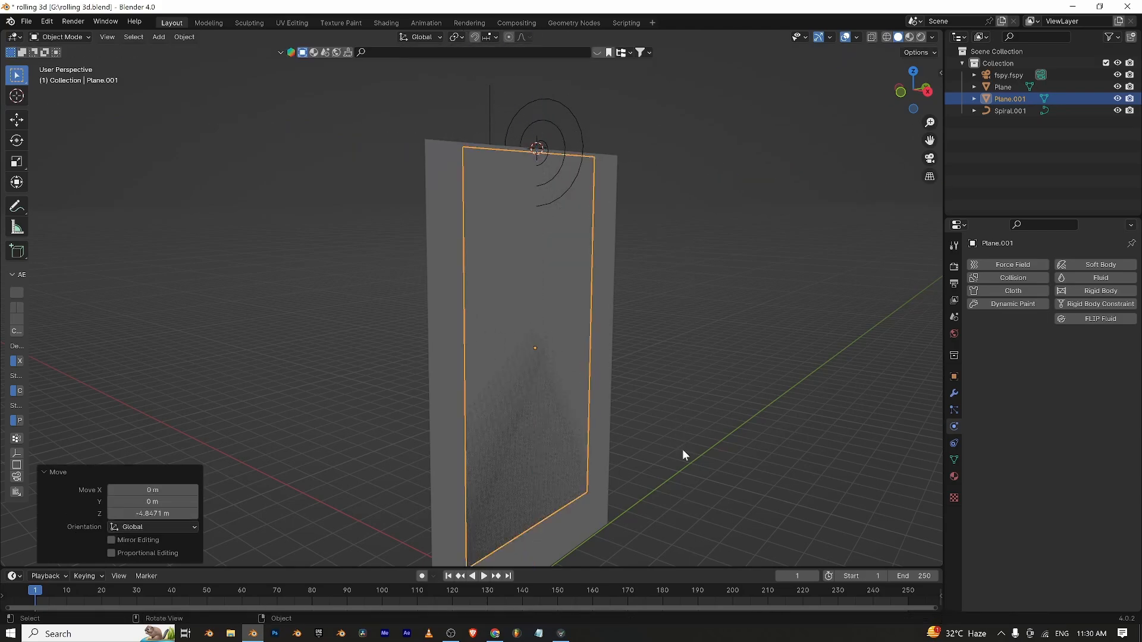
Nudge the smaller vertical plane about 0.005 m along X while viewing the scene through the camera.
click(929, 161)
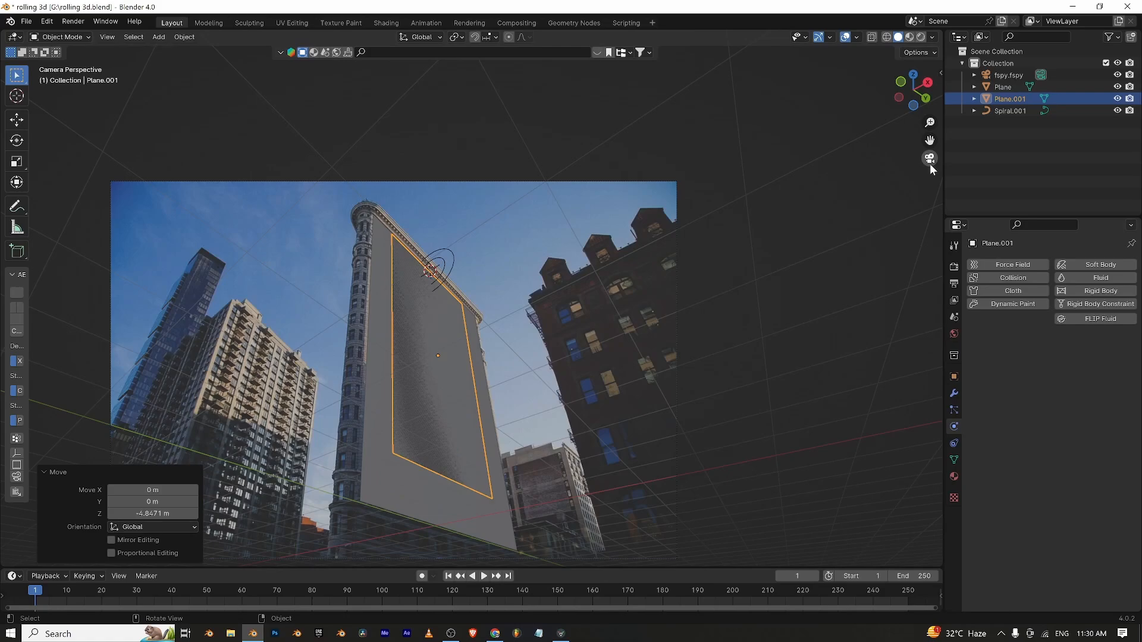
key(g)
key(y)
key(x)
shift+click(620, 376)
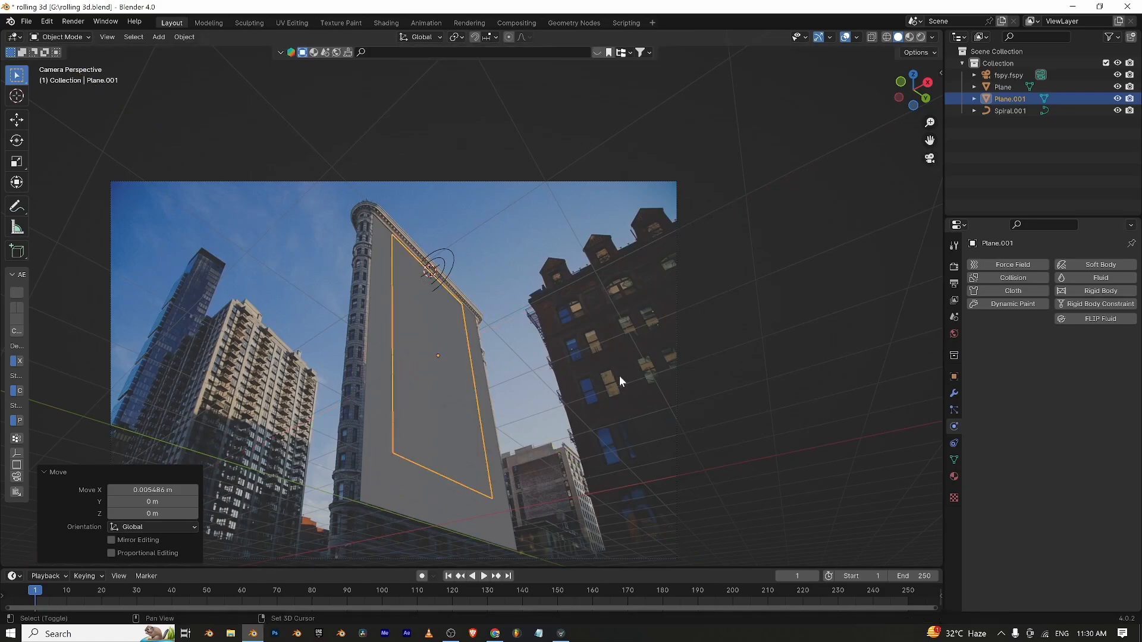
Hide the large facade plane in the camera view.
scroll(453, 263, up, 2)
click(331, 247)
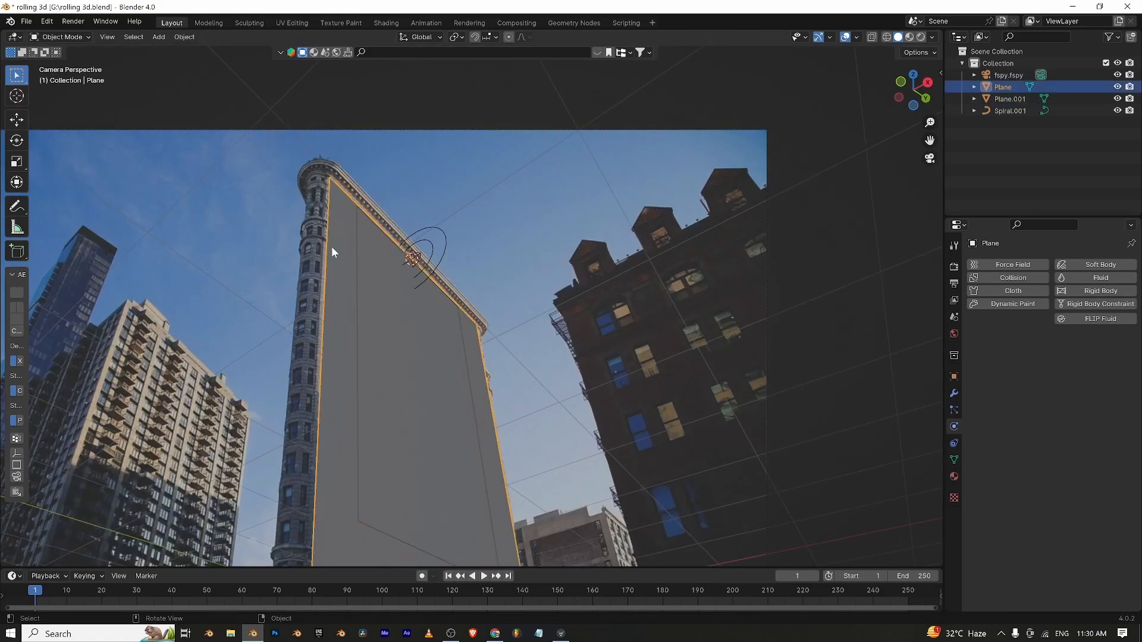
key(h)
scroll(415, 347, down, 2)
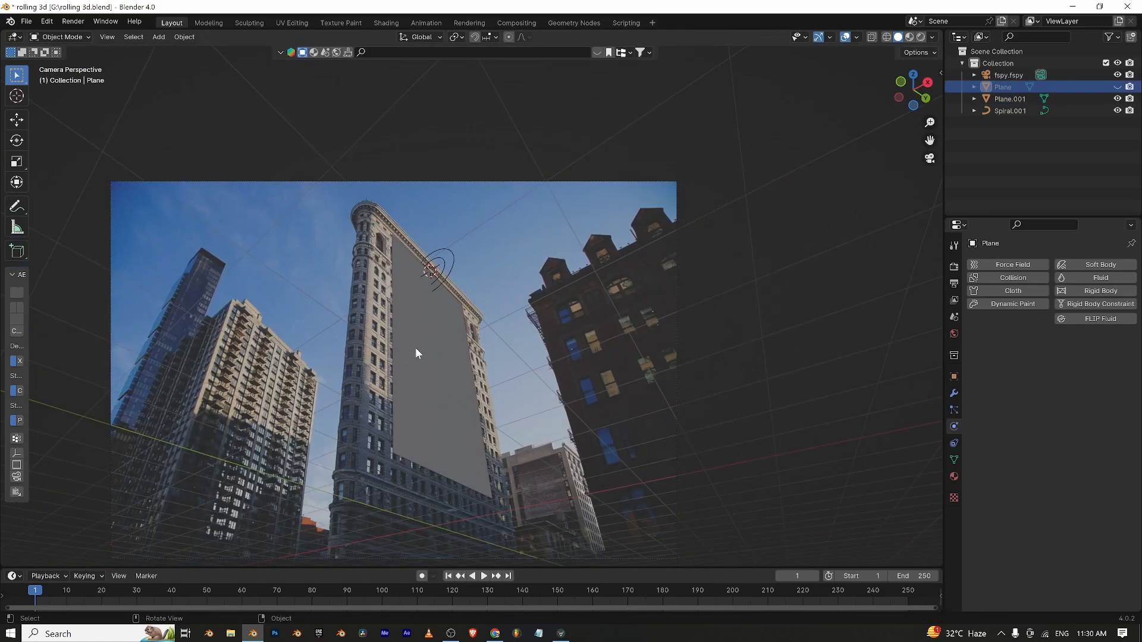
Extend the remaining plane's lower edge down along Z in Edit Mode to a total length of about 10 m.
click(446, 474)
key(Tab)
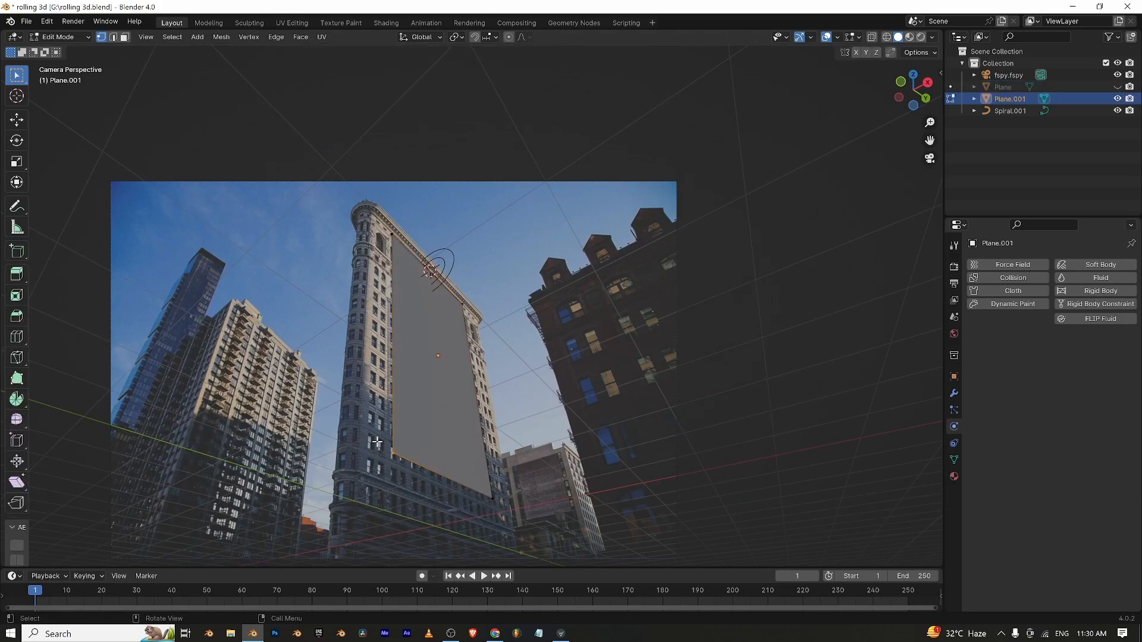
key(g)
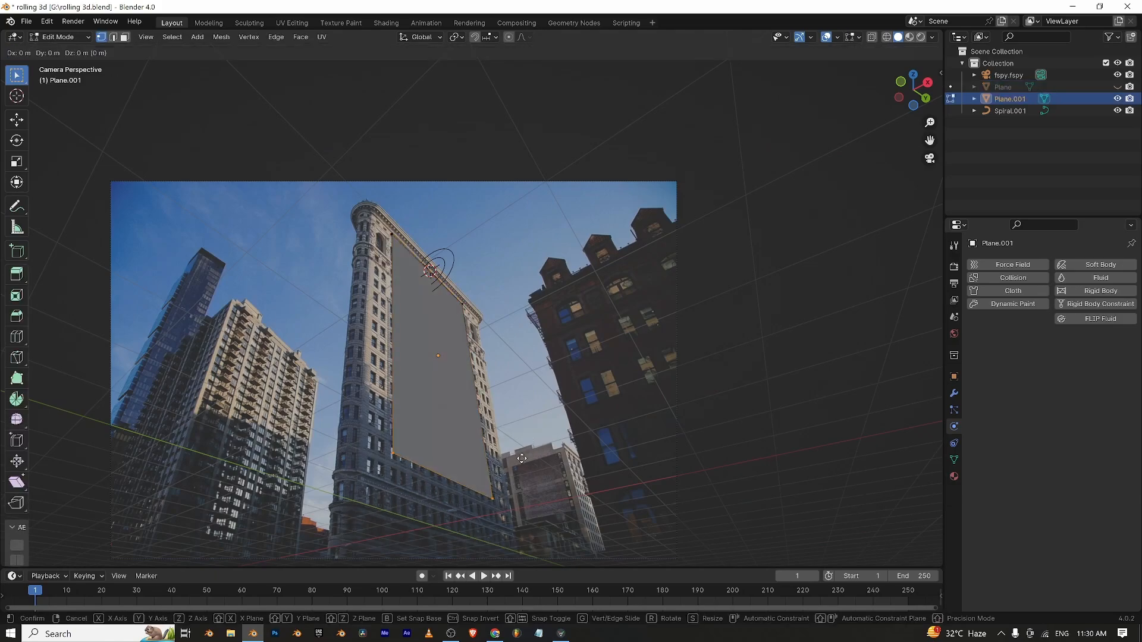
key(z)
click(522, 474)
key(Tab)
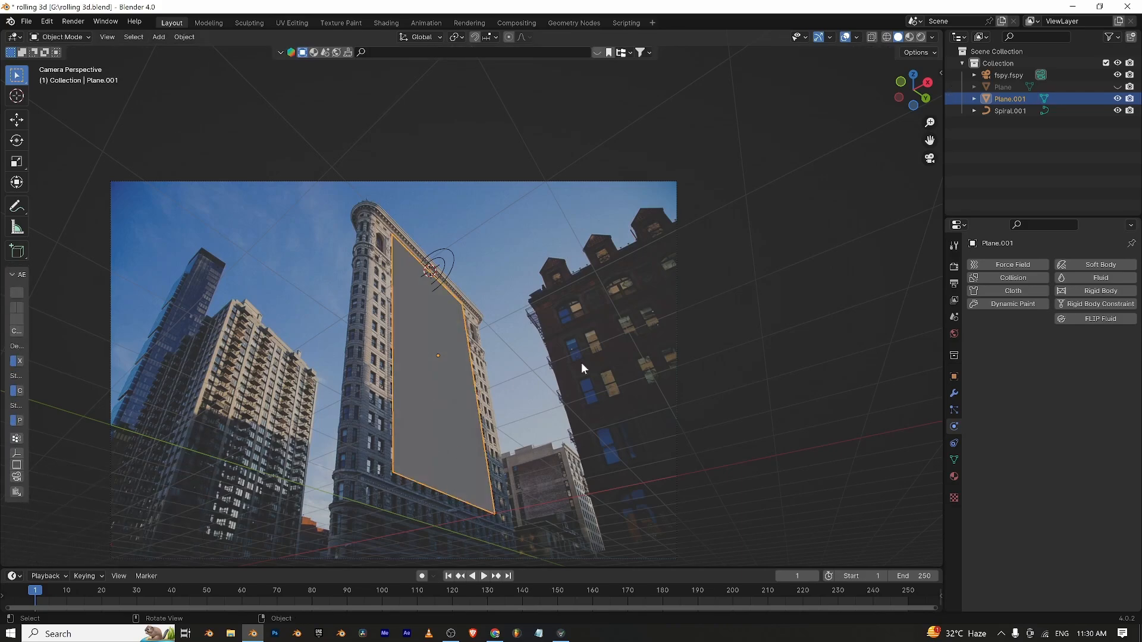
Show the plane's transform values and apply its scale.
key(n)
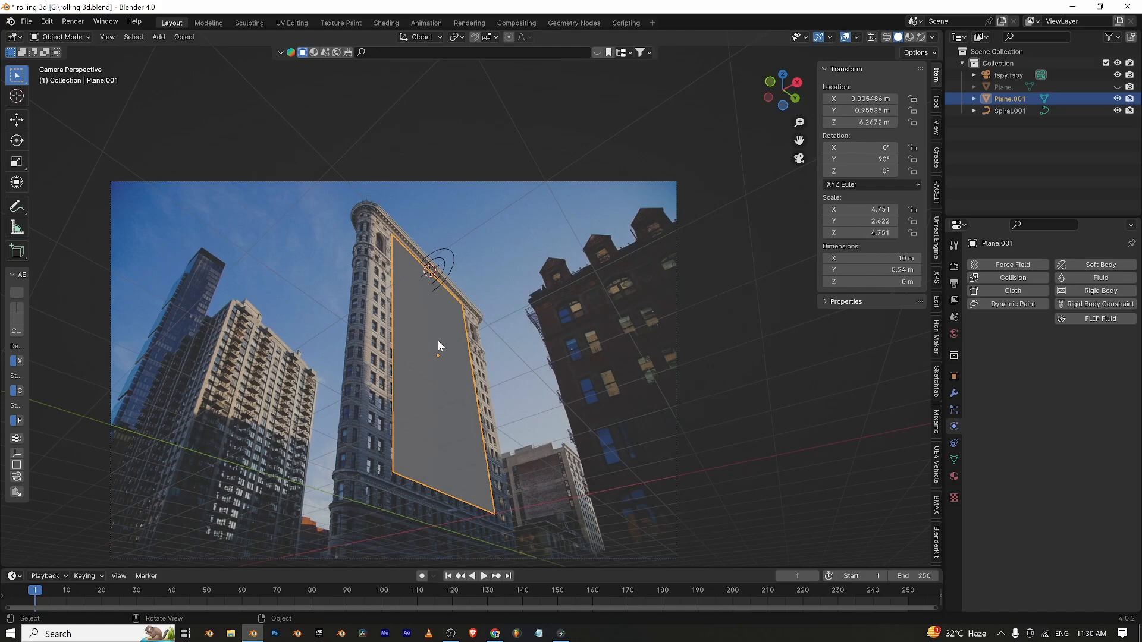
key(ctrl+a)
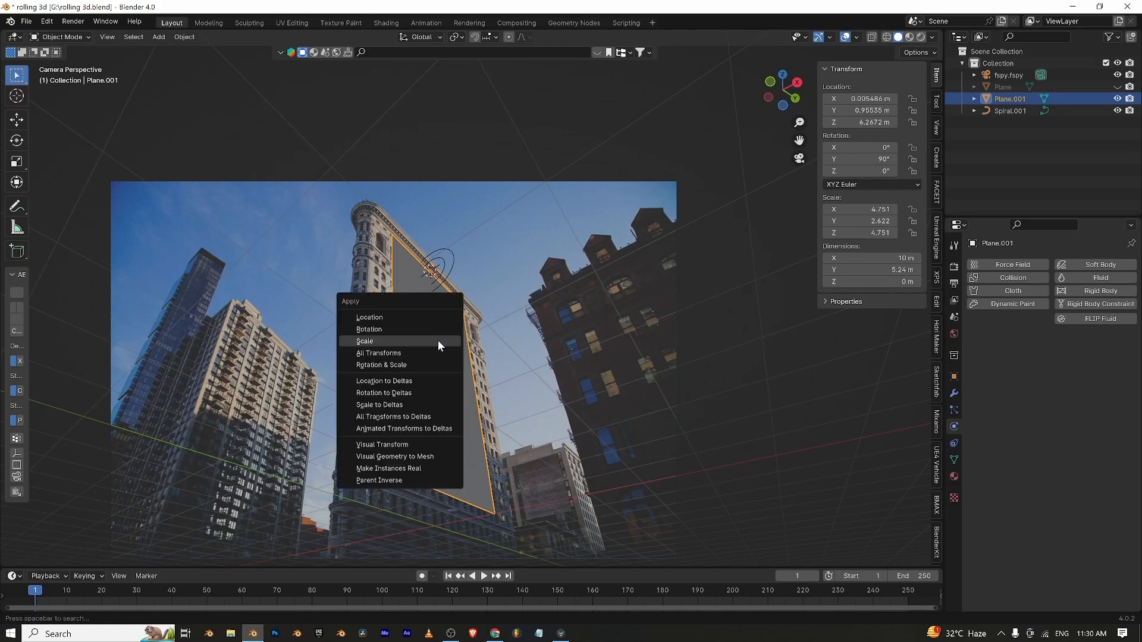
click(378, 340)
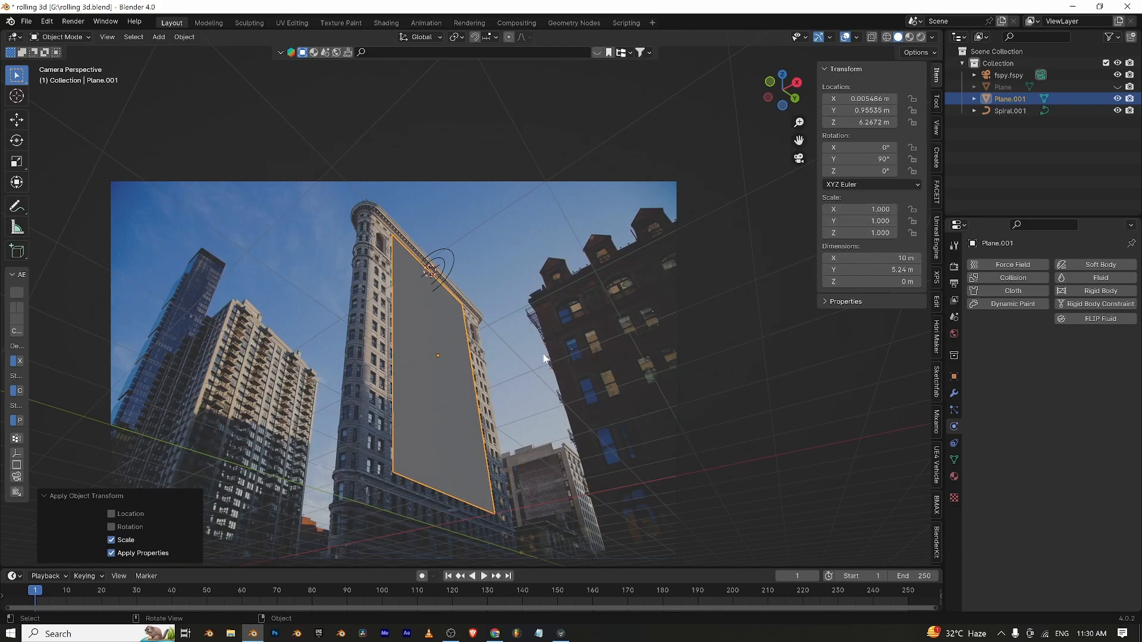
click(419, 387)
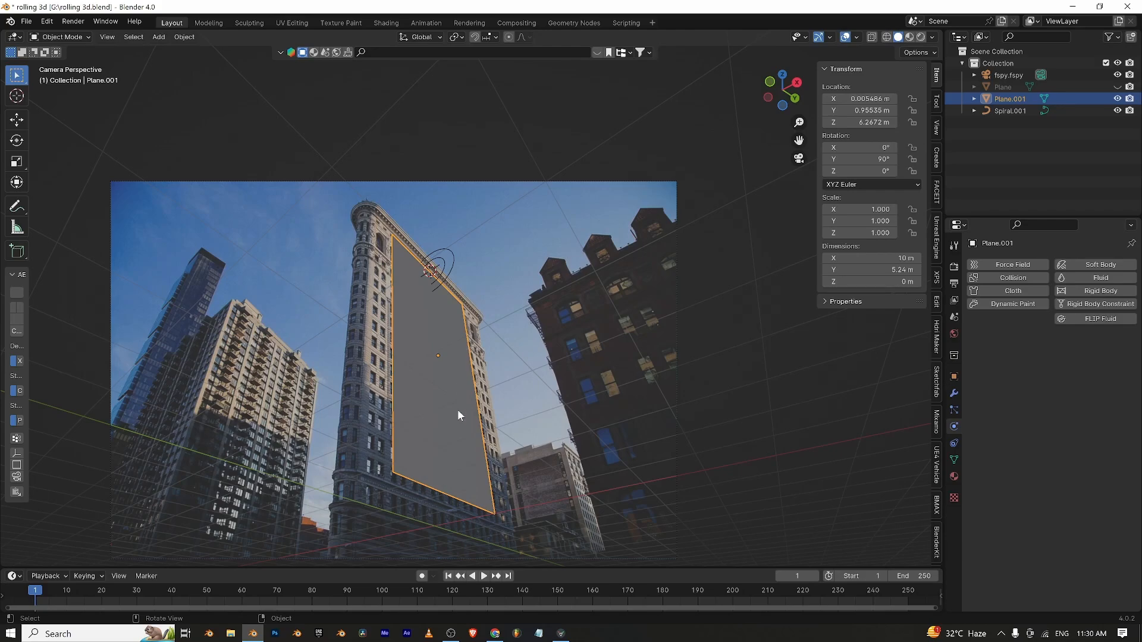
Enter Edit Mode on the vertical plane and view it with the spiral from the front and at an angle.
scroll(494, 477, up, 1)
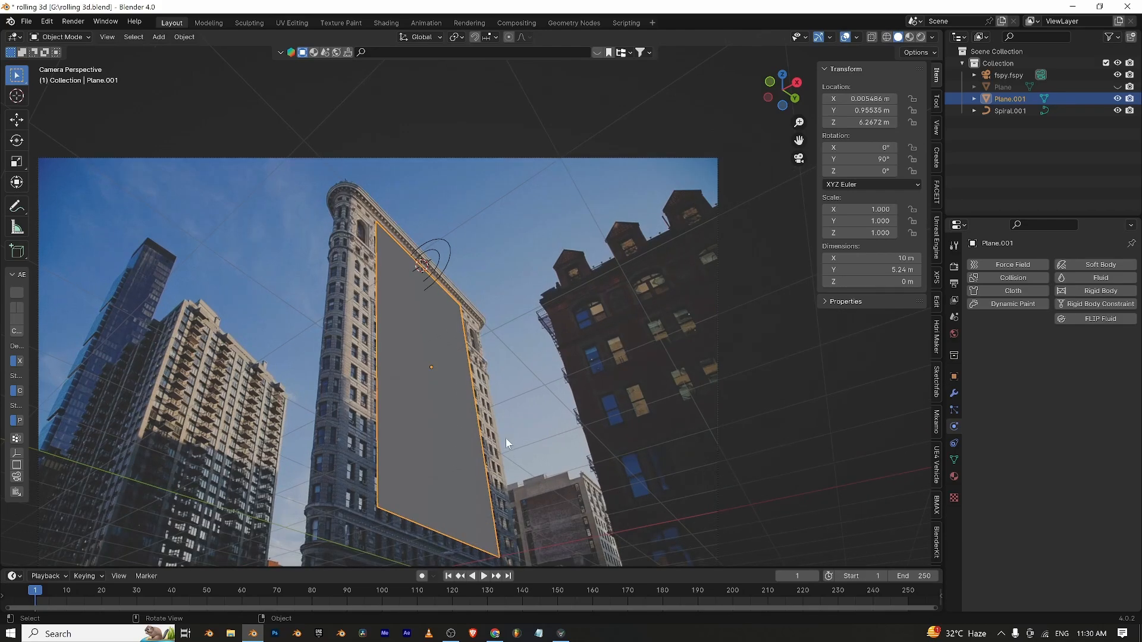
middle_drag(477, 429, 422, 462)
scroll(468, 324, down, 2)
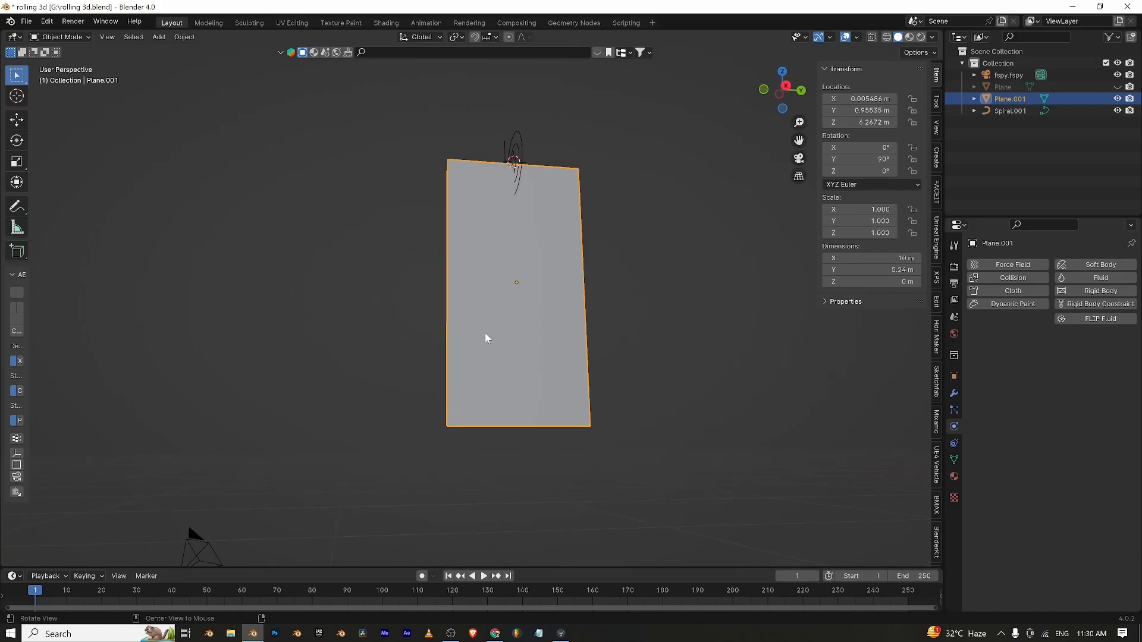
middle_drag(486, 338, 581, 339)
scroll(474, 371, up, 2)
key(Tab)
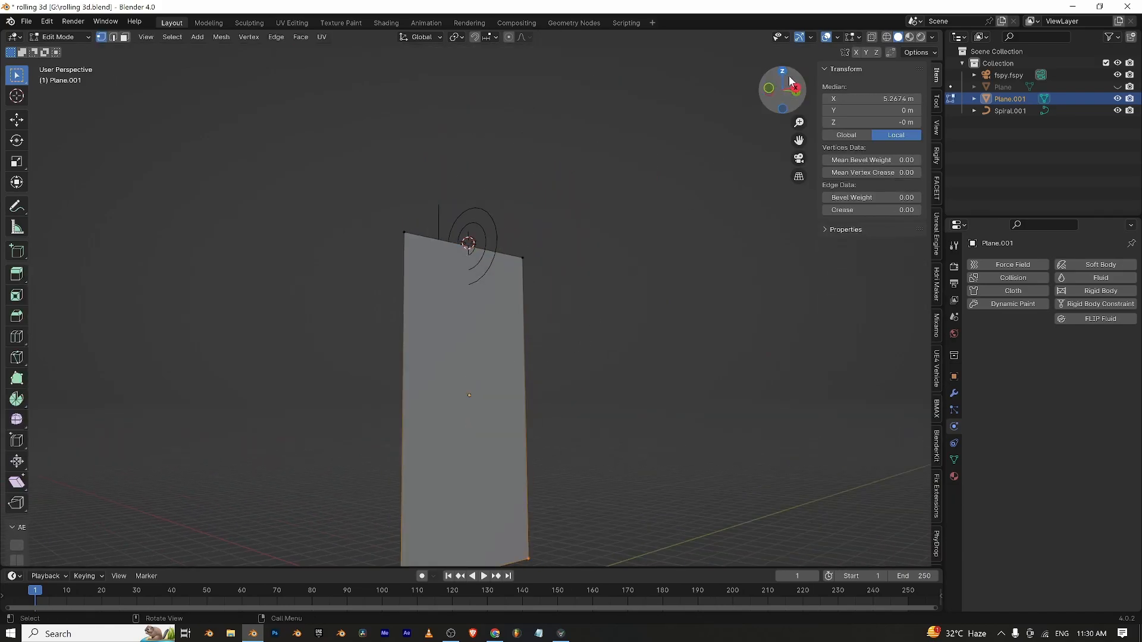
click(768, 91)
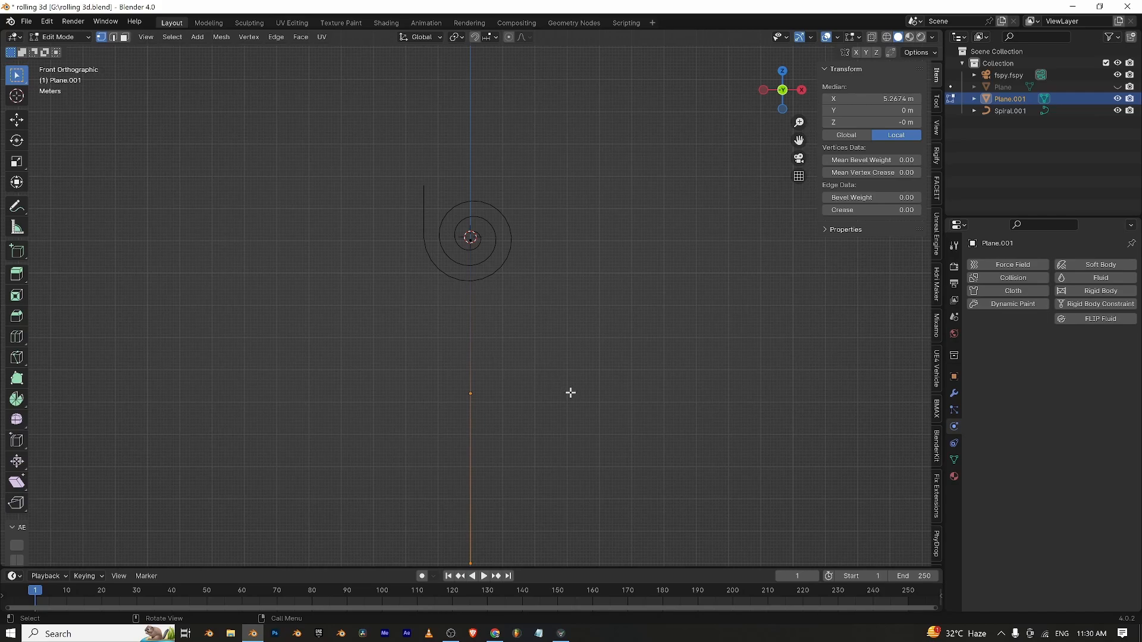
scroll(570, 393, down, 4)
middle_drag(583, 439, 476, 357)
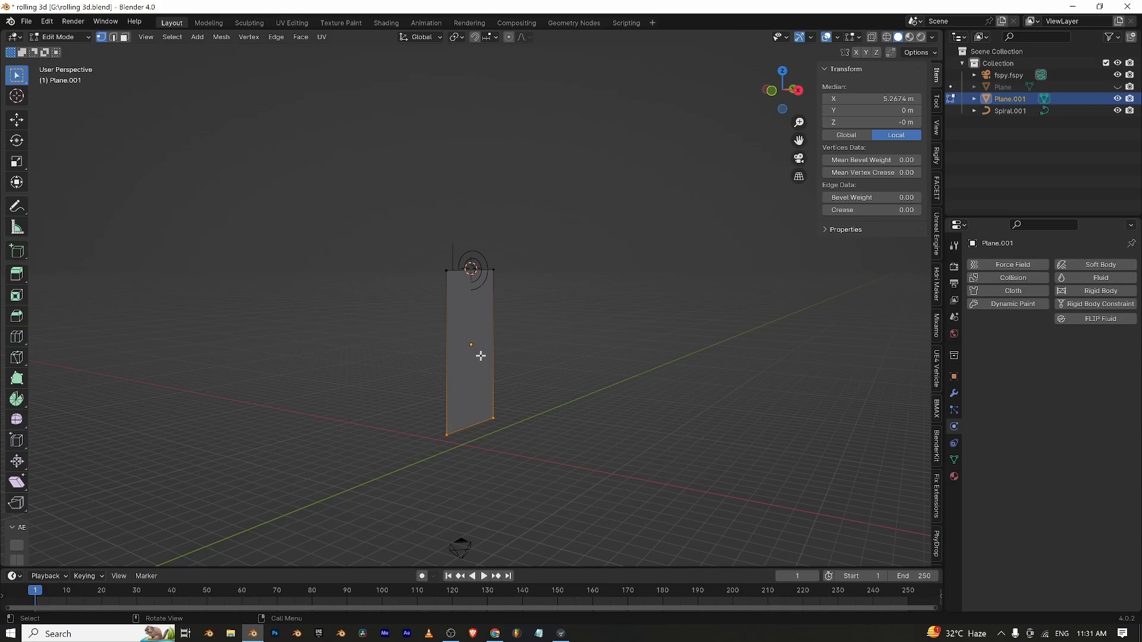
Try to subdivide the entire vertical plane with one cut, and undo the subdivision.
key(a)
right_click(480, 354)
click(480, 355)
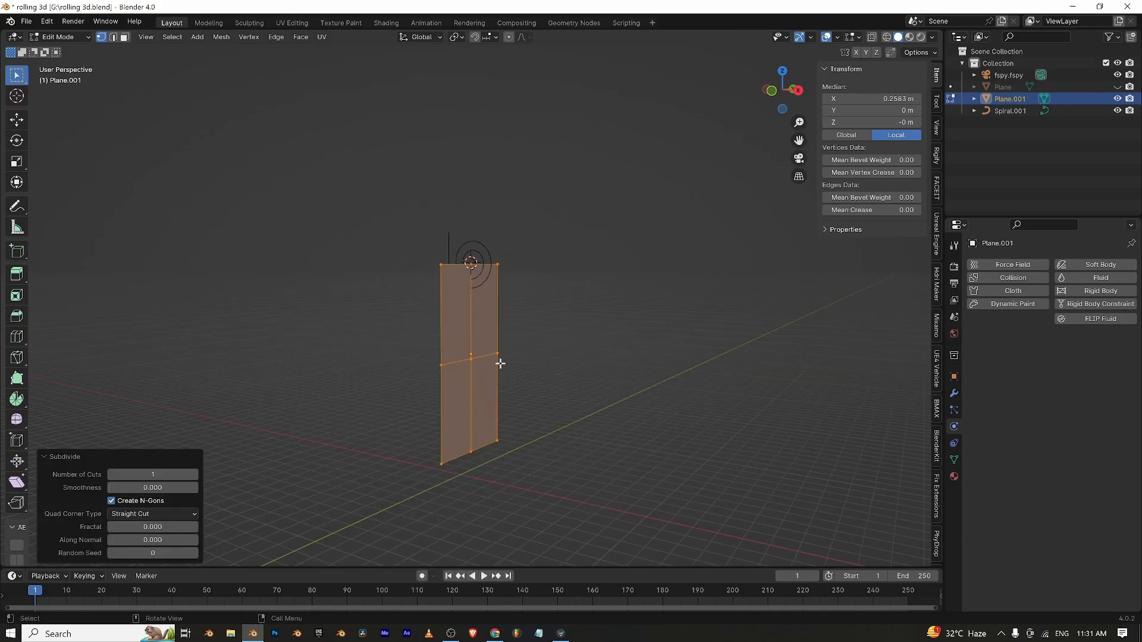
middle_drag(500, 363, 467, 252)
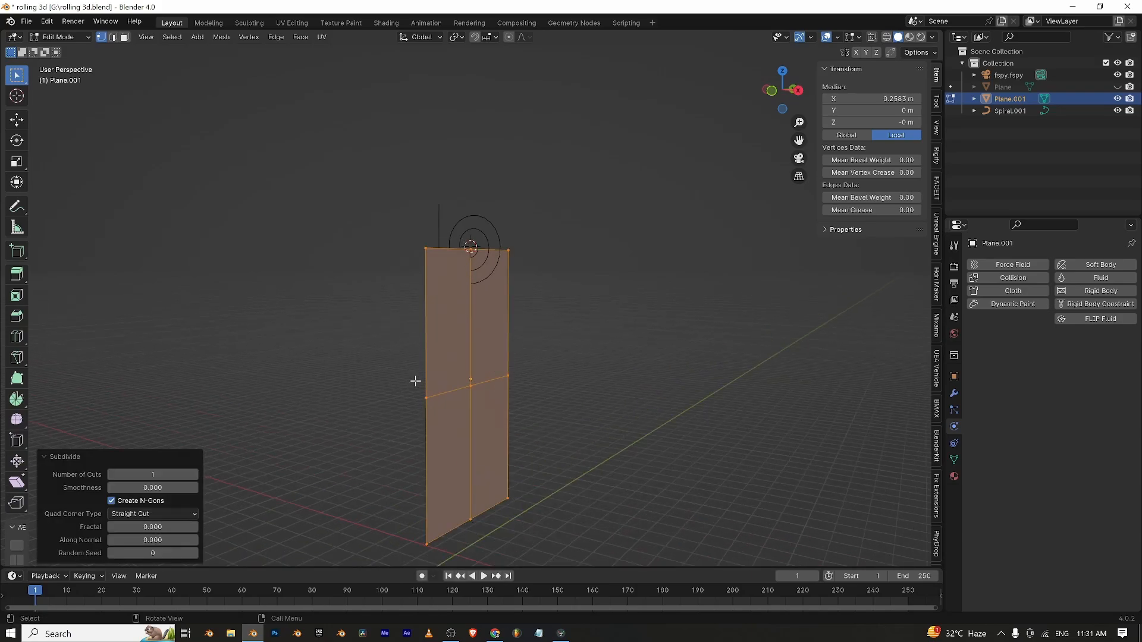
scroll(690, 298, down, 1)
scroll(657, 354, up, 1)
key(ctrl+z)
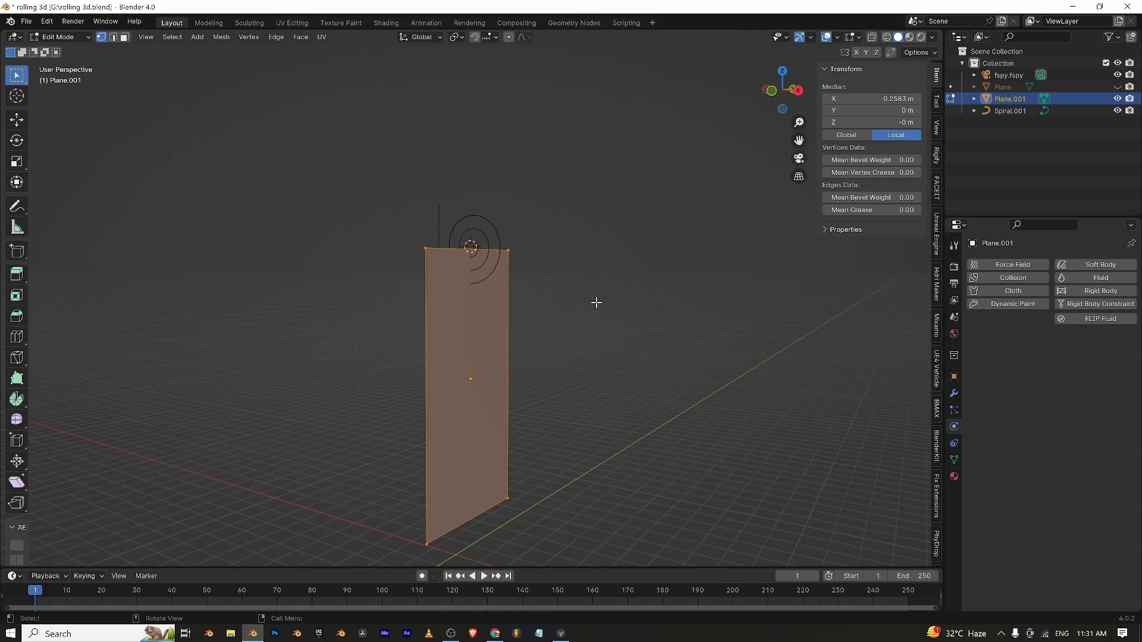
Divide the vertical plane along its height with 53 evenly spaced horizontal loop cuts and return to Object Mode.
key(ctrl+r)
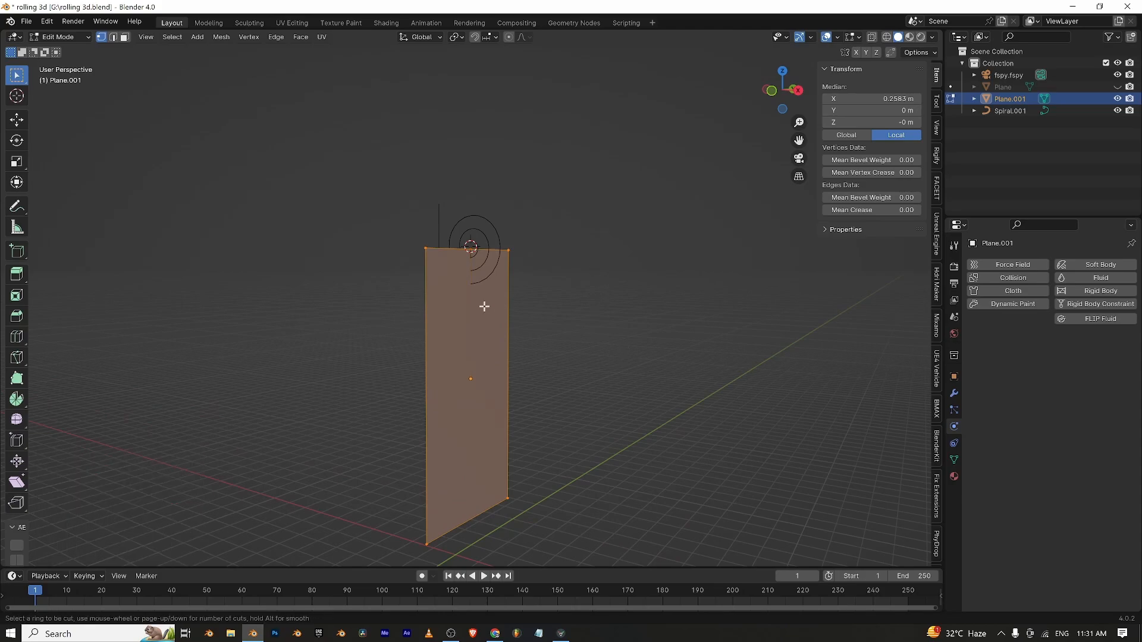
scroll(439, 386, up, 20)
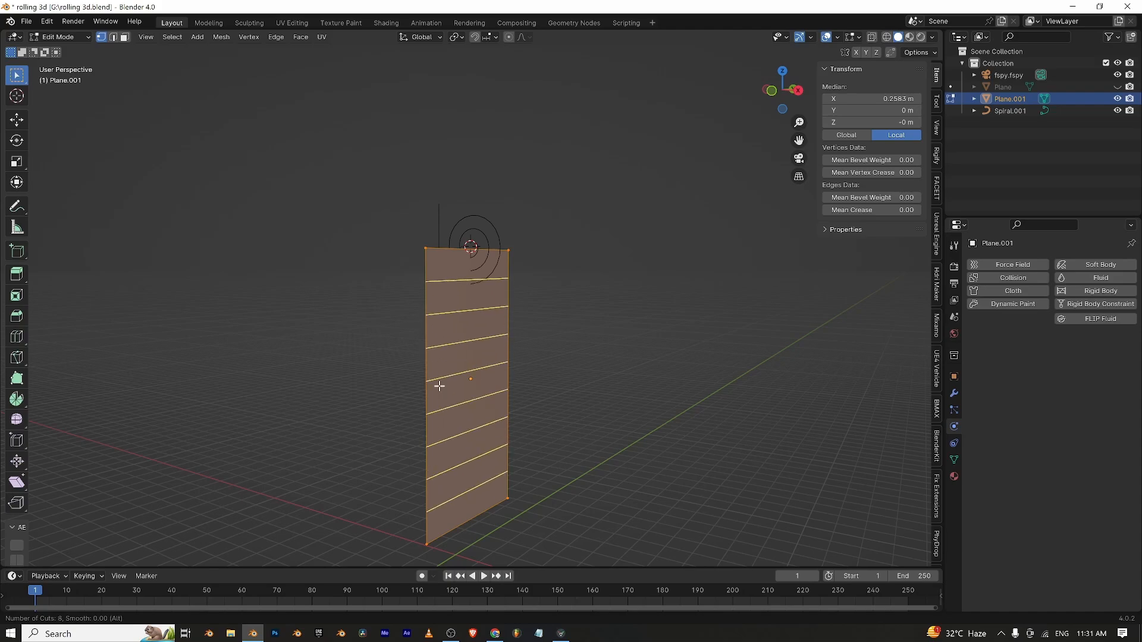
scroll(439, 387, up, 20)
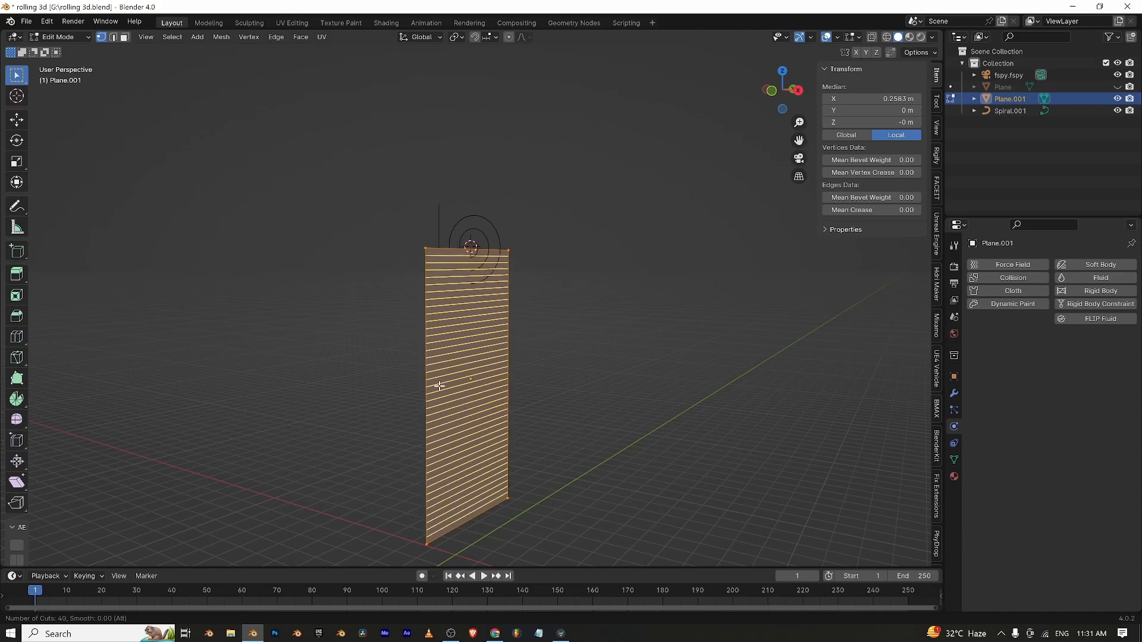
scroll(439, 386, up, 6)
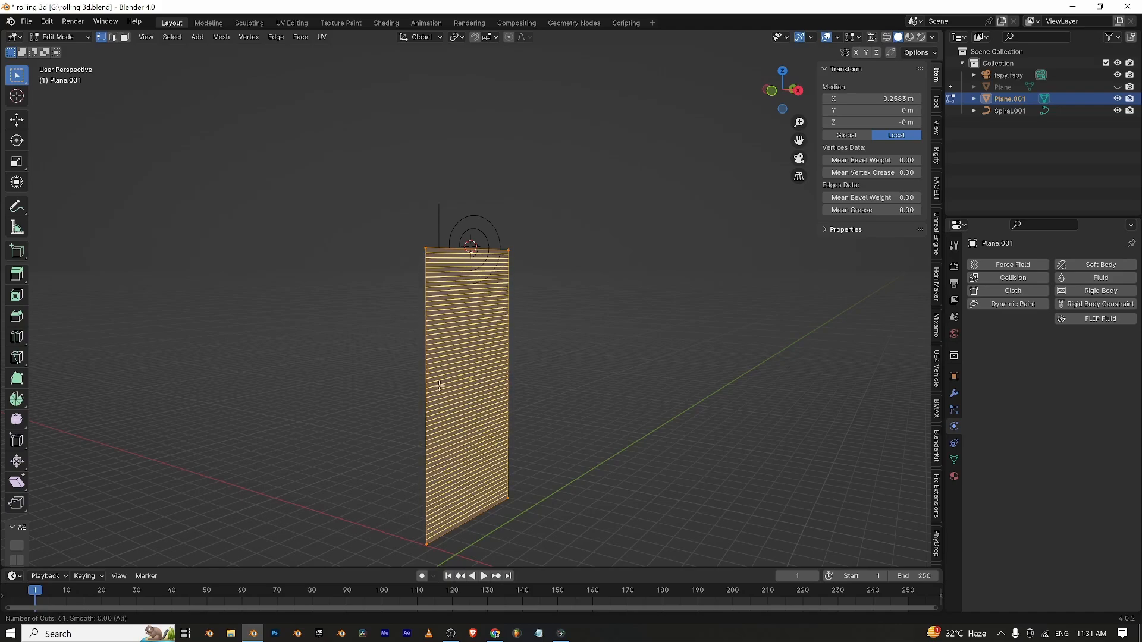
scroll(439, 386, up, 2)
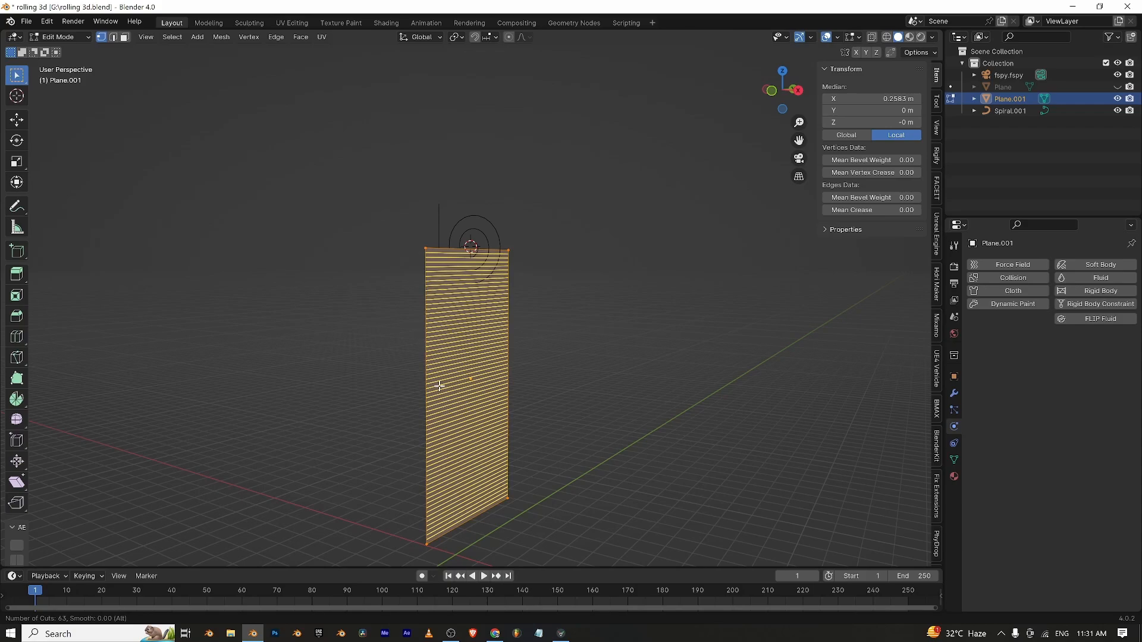
scroll(439, 386, up, 1)
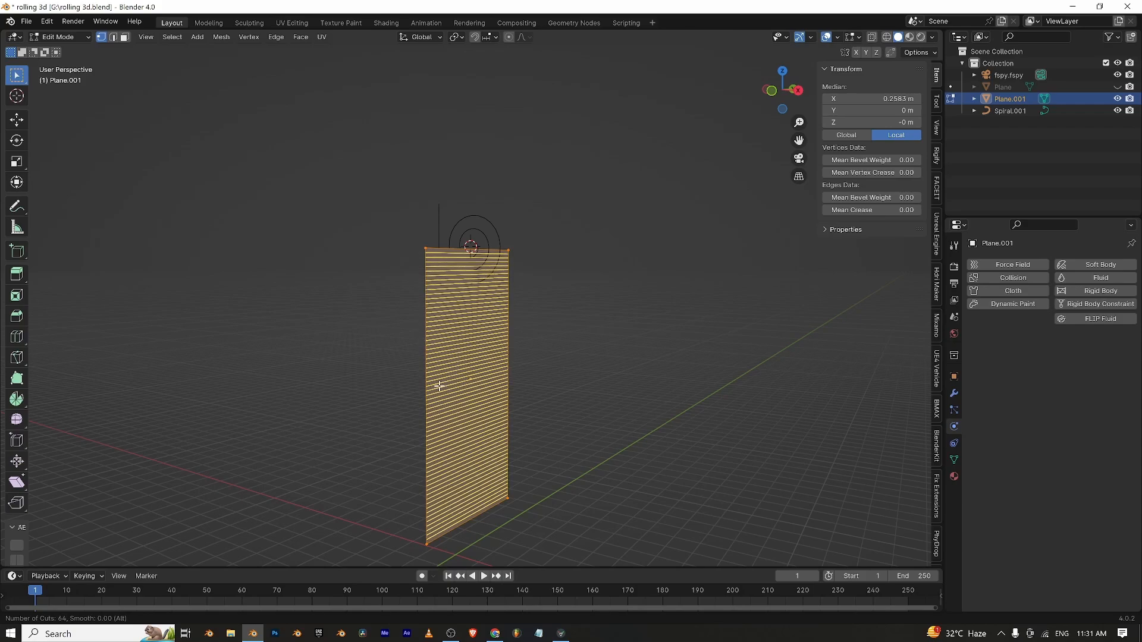
scroll(439, 386, down, 20)
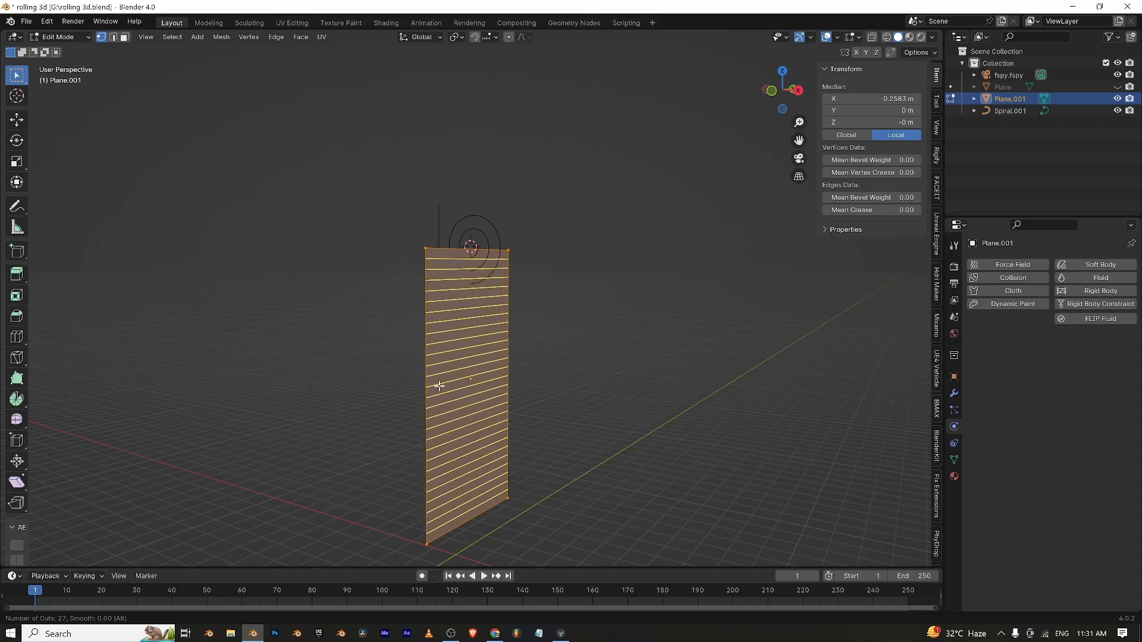
scroll(439, 386, up, 20)
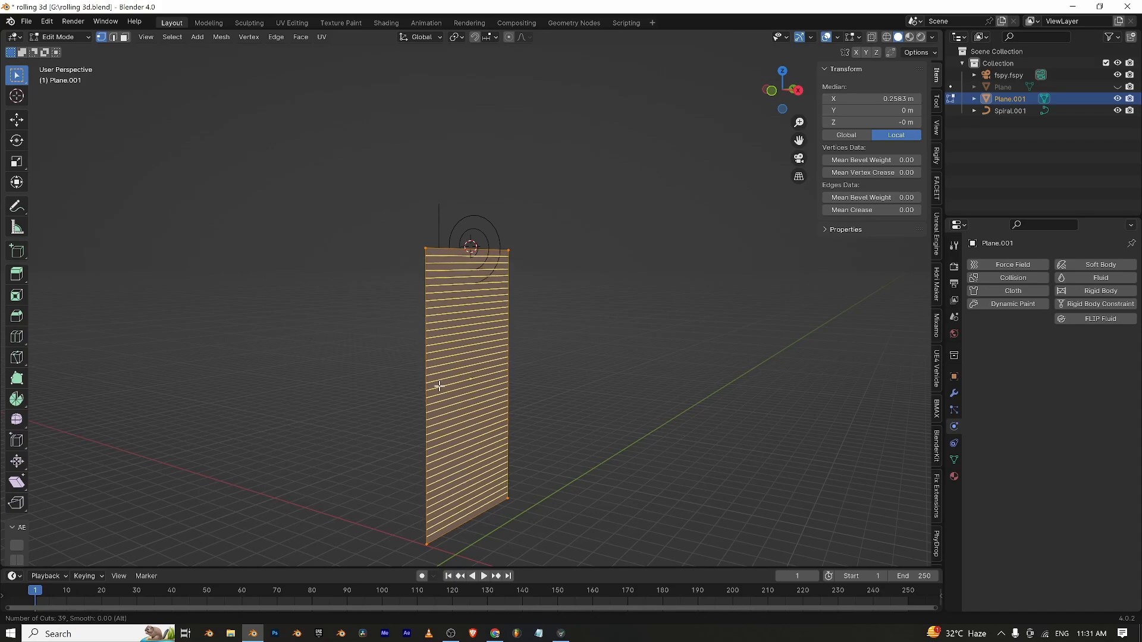
scroll(439, 386, up, 20)
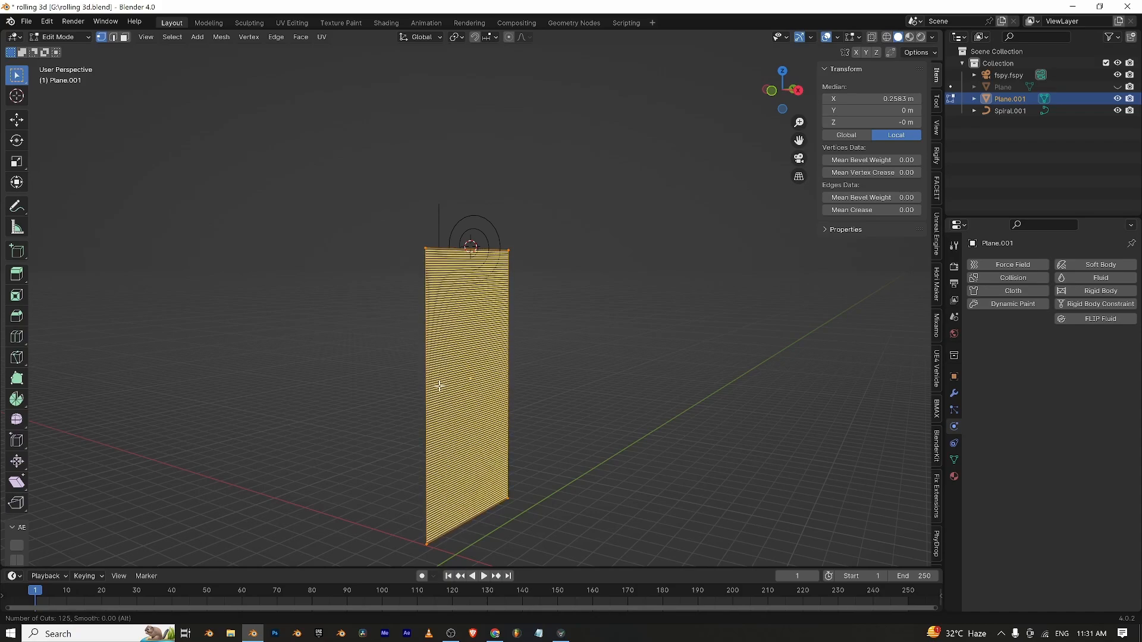
scroll(439, 386, down, 20)
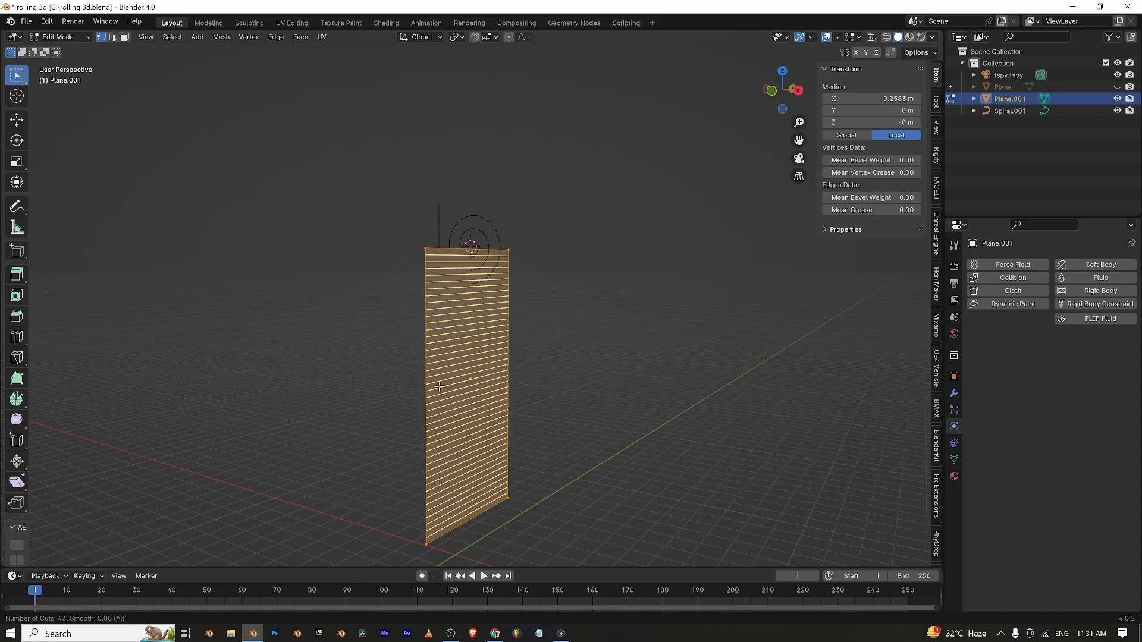
scroll(439, 386, up, 10)
click(439, 386)
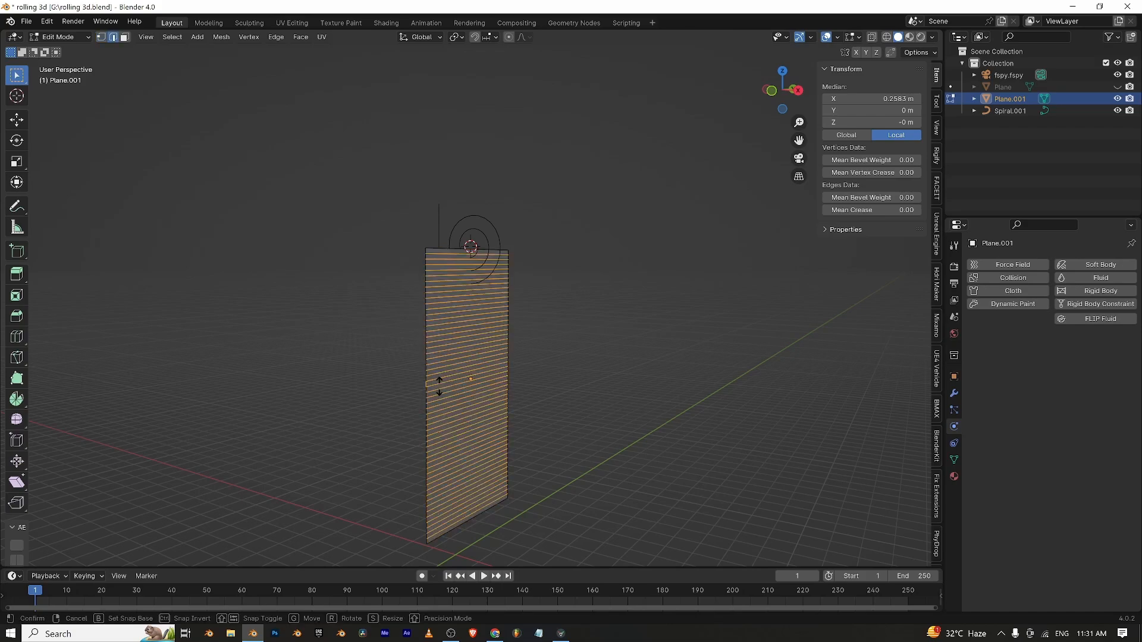
right_click(439, 386)
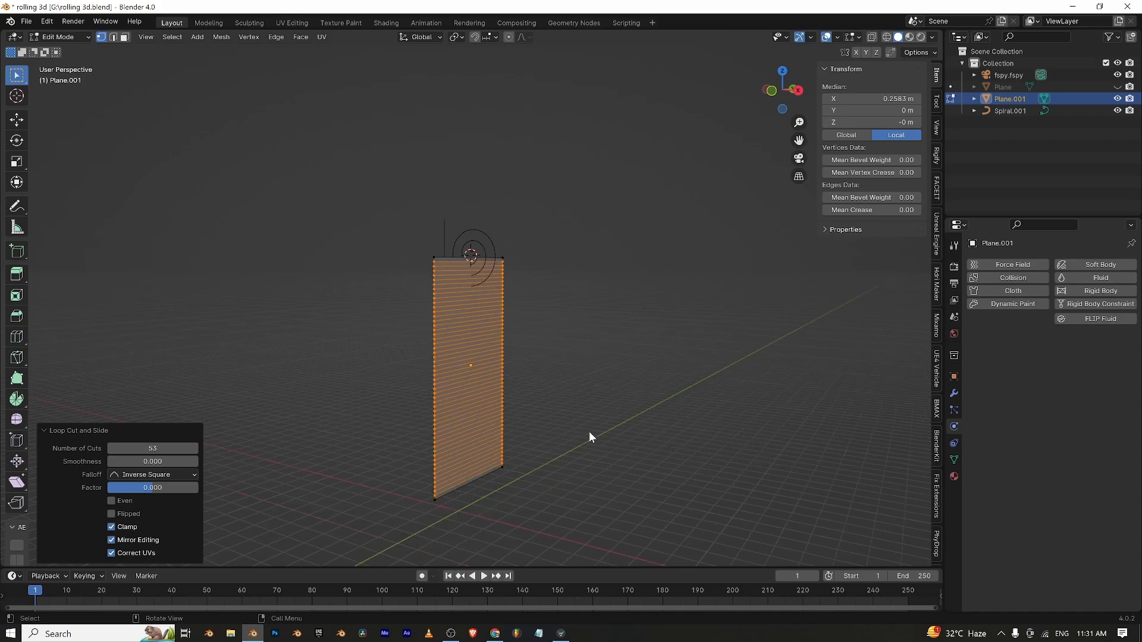
alt+drag(589, 430, 477, 362)
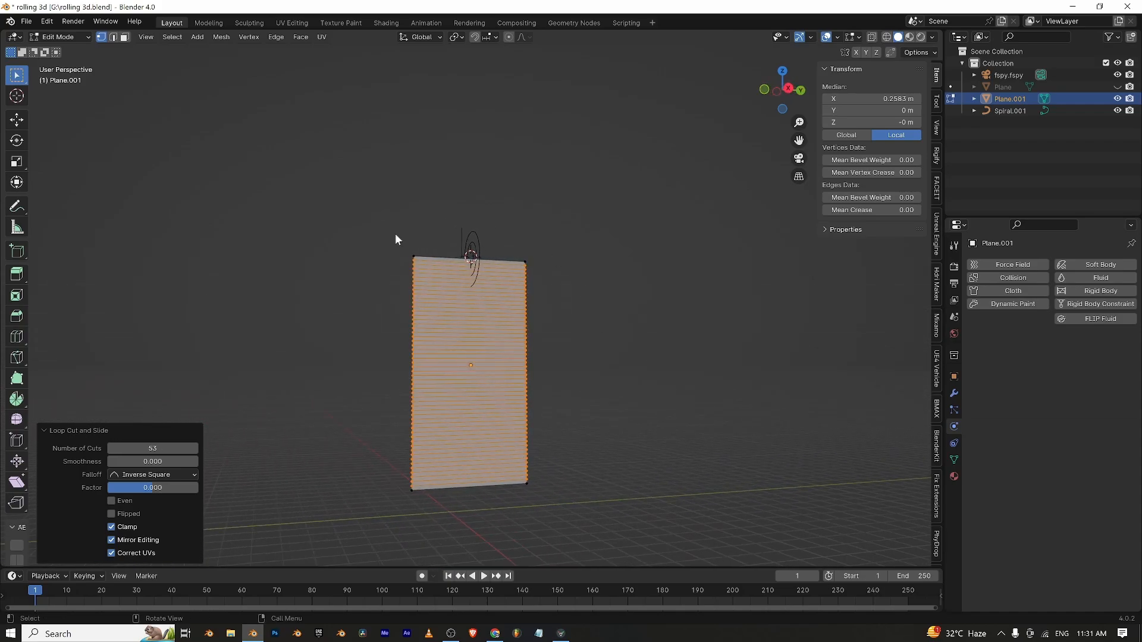
scroll(511, 483, up, 1)
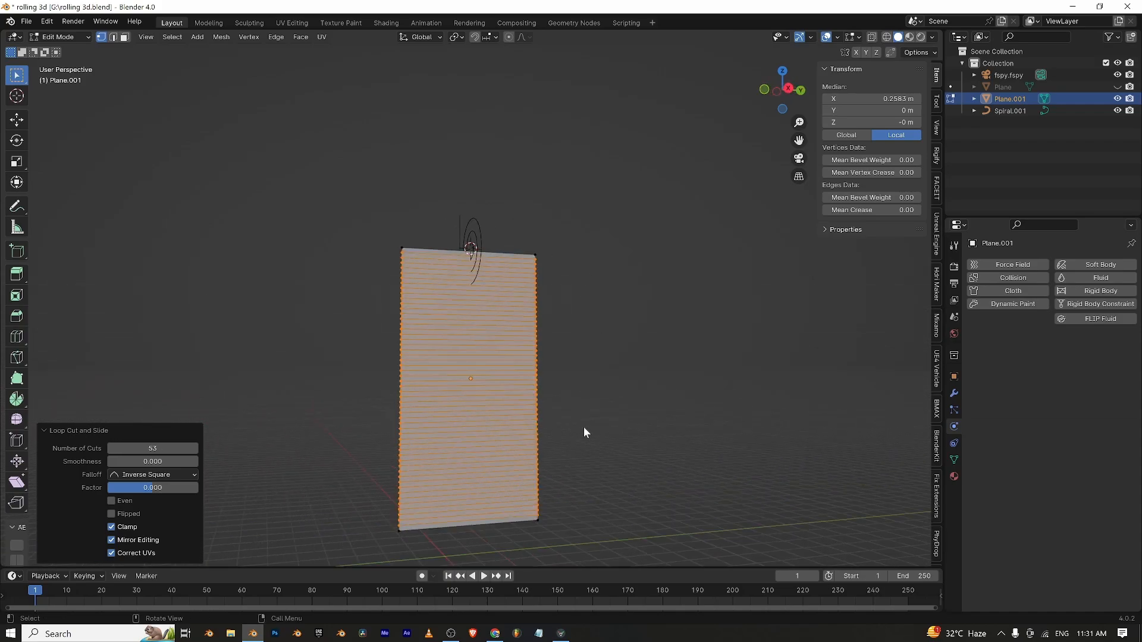
alt+drag(585, 427, 594, 426)
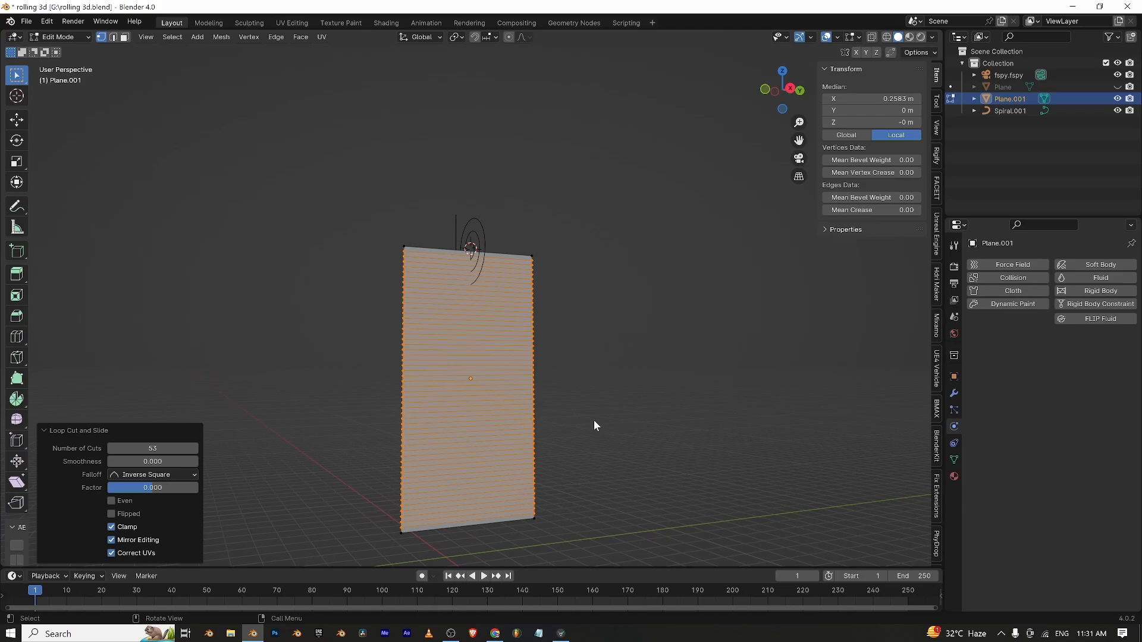
key(Tab)
Add a Curve deform modifier to the subdivided vertical plane.
key(alt+a)
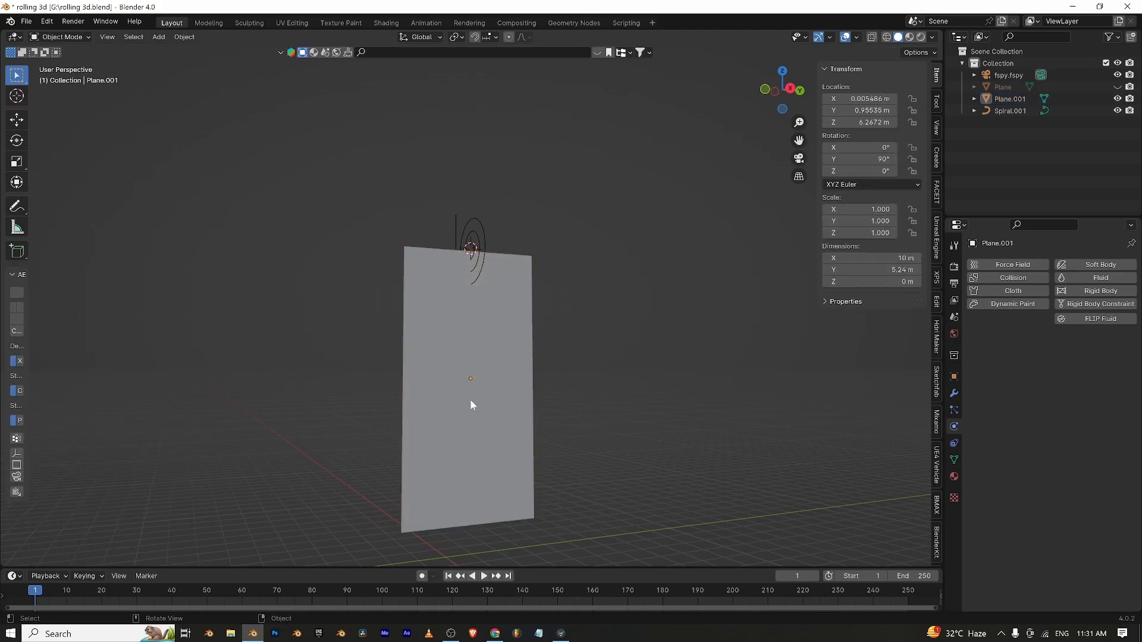
click(470, 398)
click(957, 397)
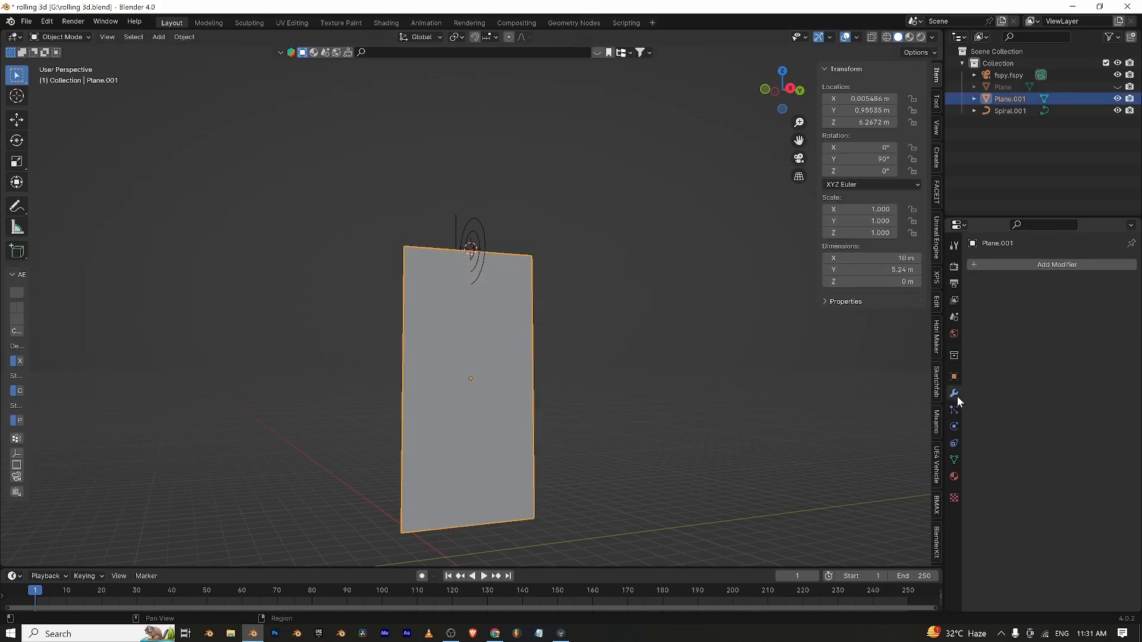
click(1002, 268)
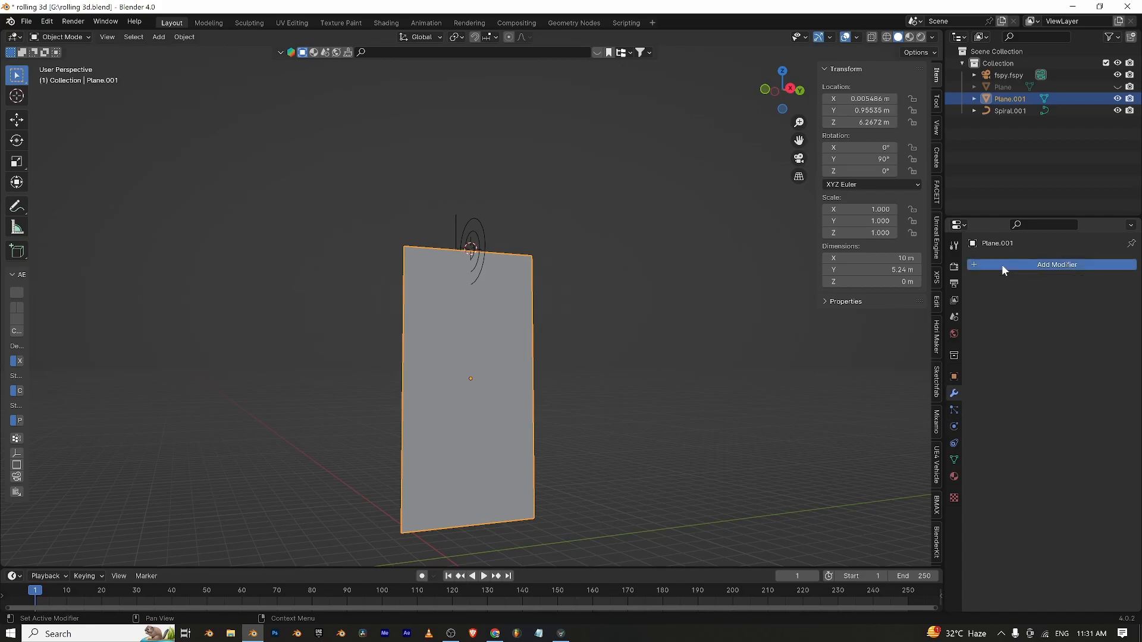
mouse_move(1002, 266)
click(1061, 288)
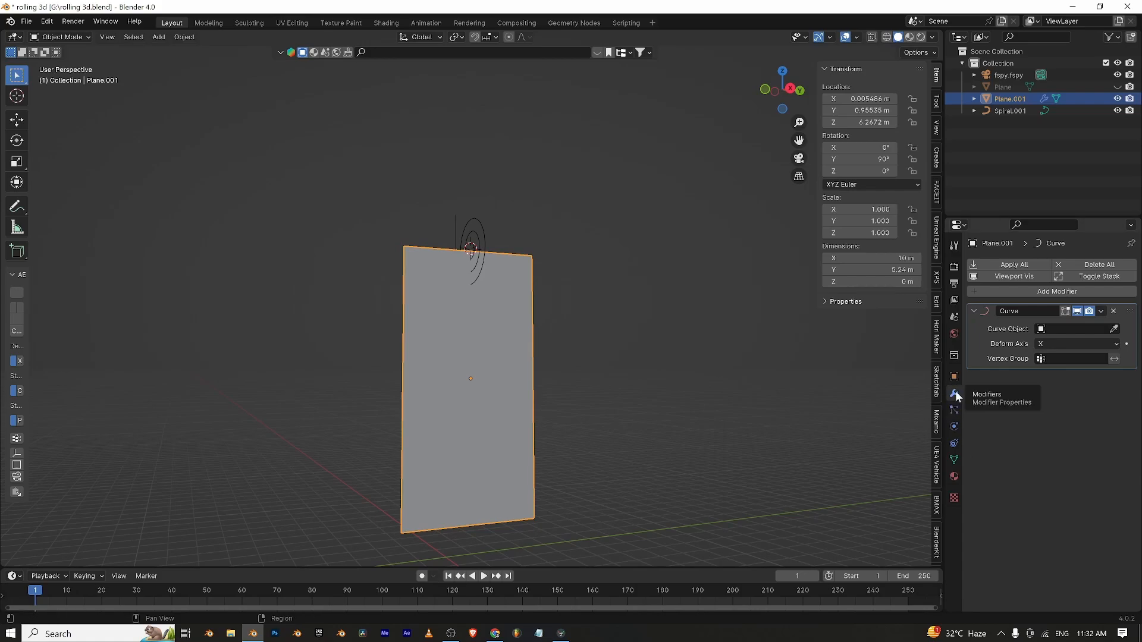
click(1031, 289)
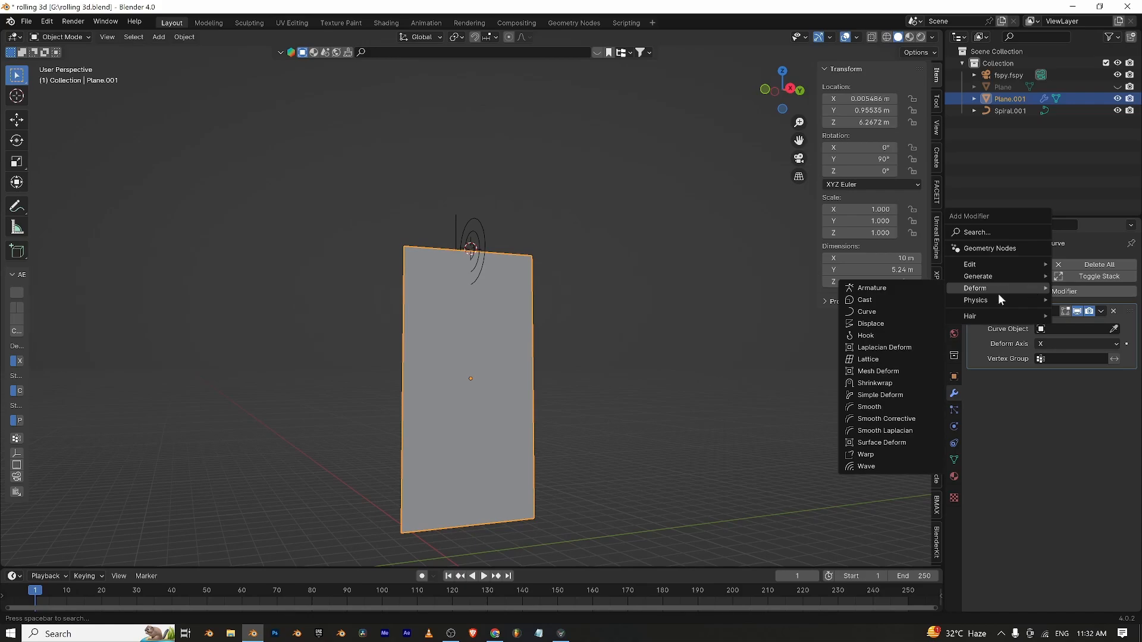
click(882, 311)
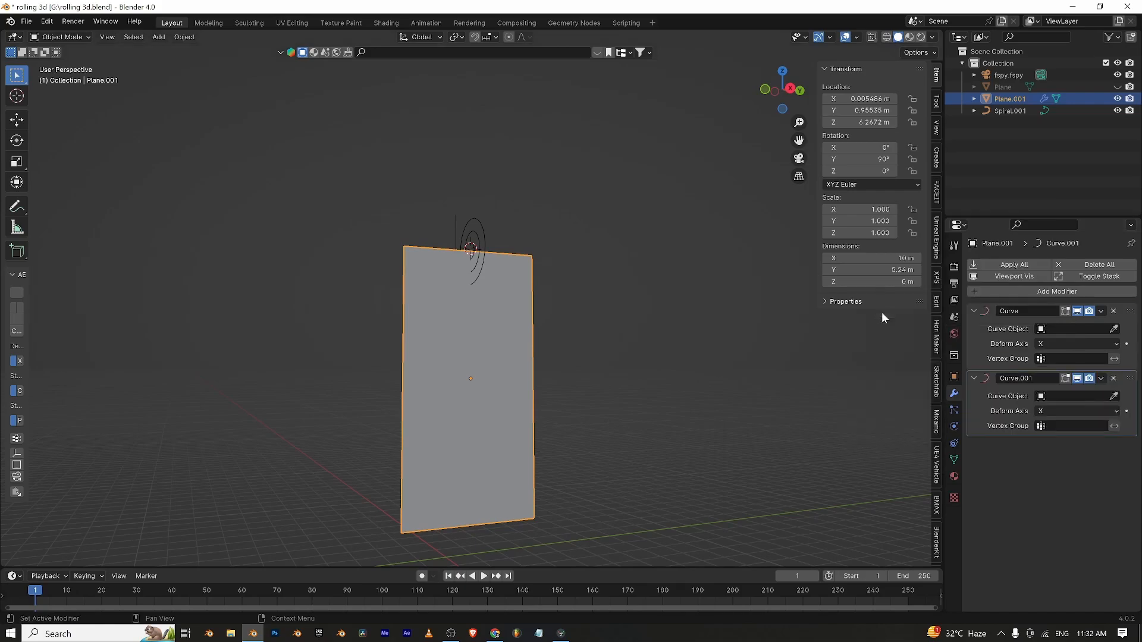
click(1114, 379)
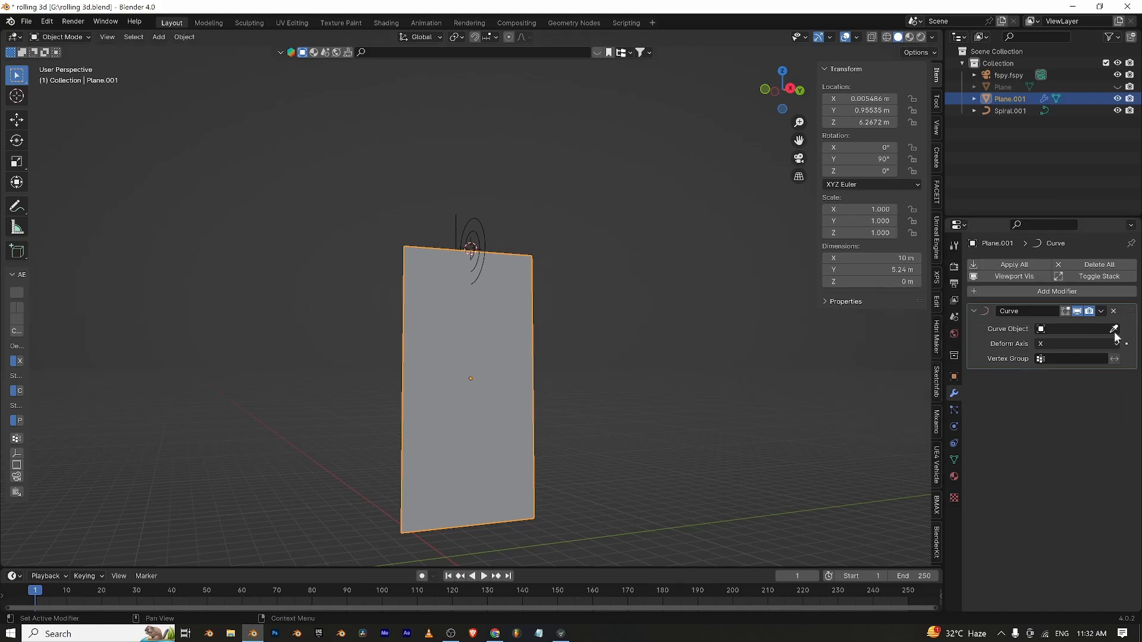
Set Spiral.001 as the curve object of the plane's Curve modifier.
click(1114, 329)
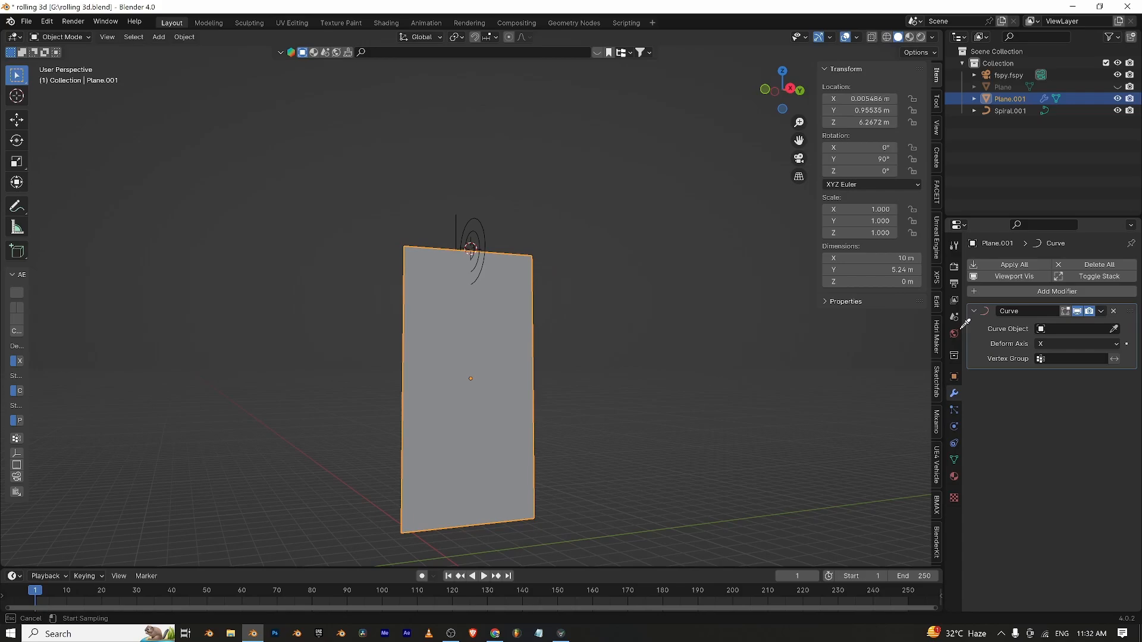
click(481, 232)
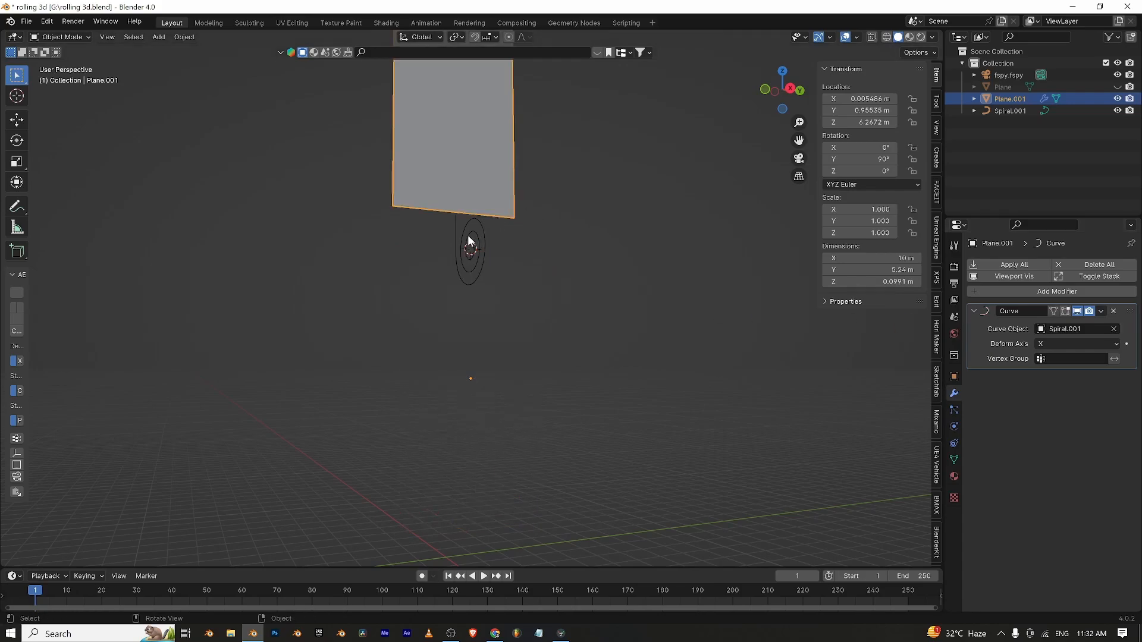
scroll(468, 239, down, 3)
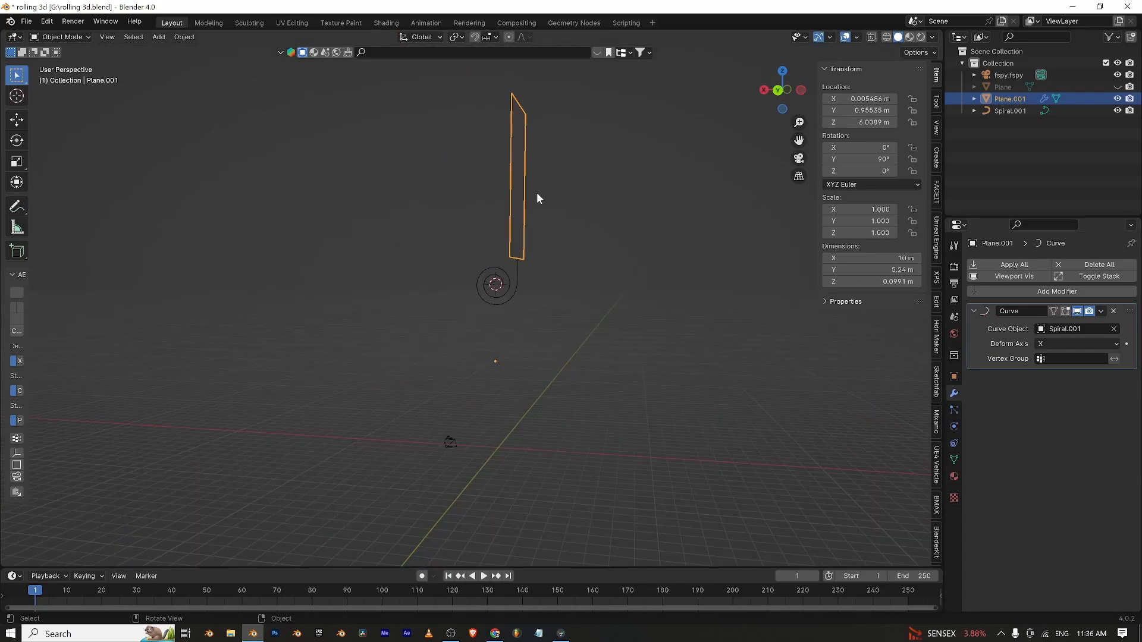
key(g)
key(y)
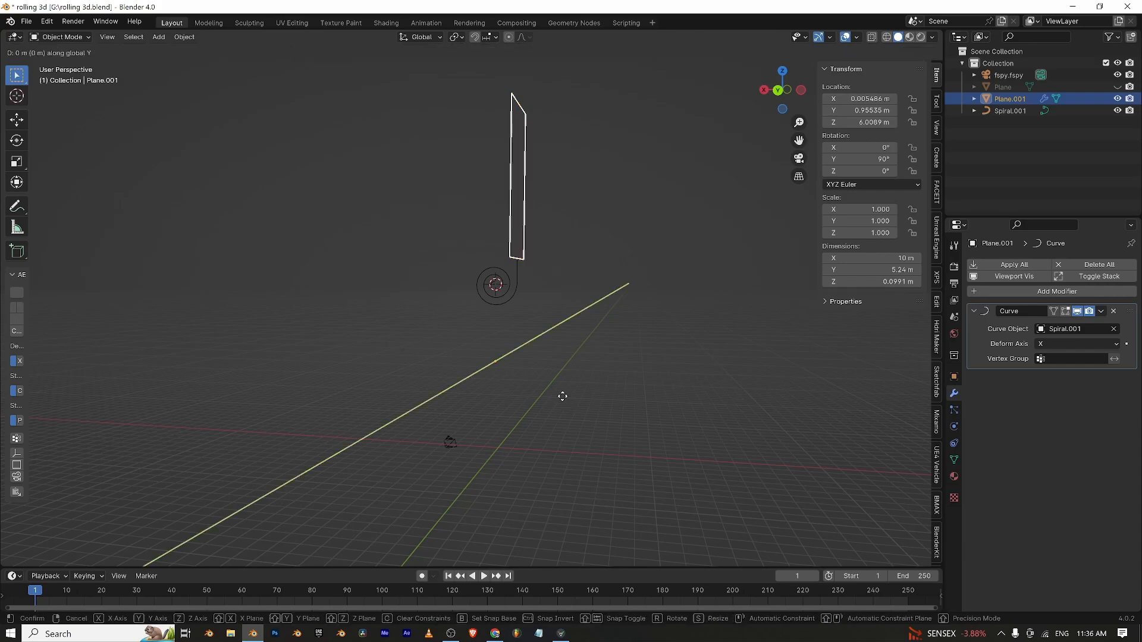
key(x)
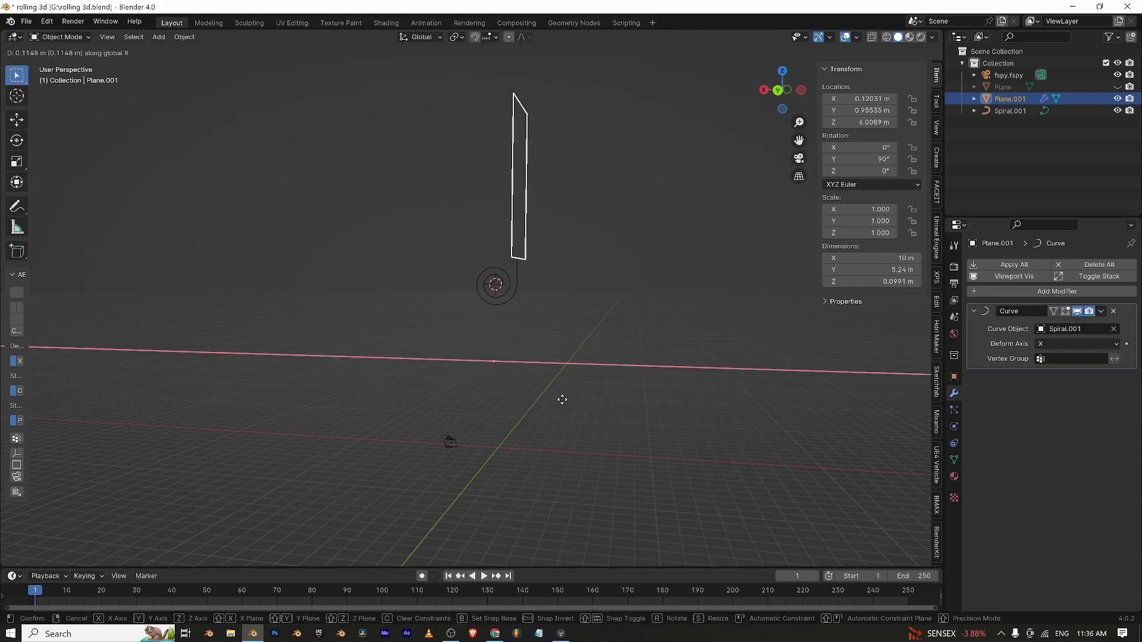
key(z)
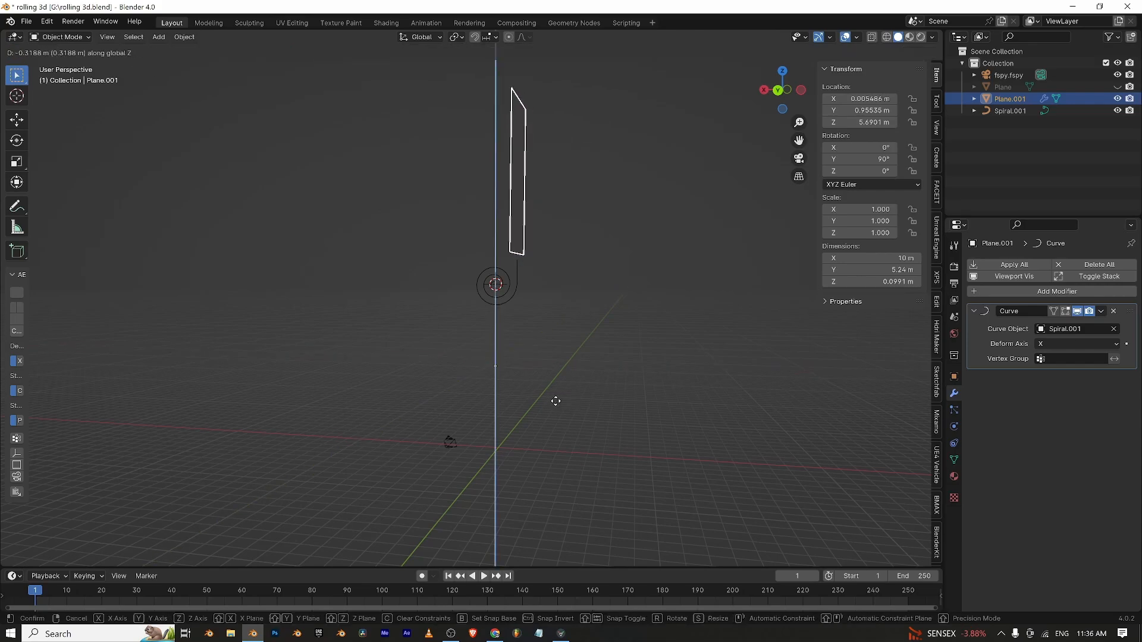
click(533, 236)
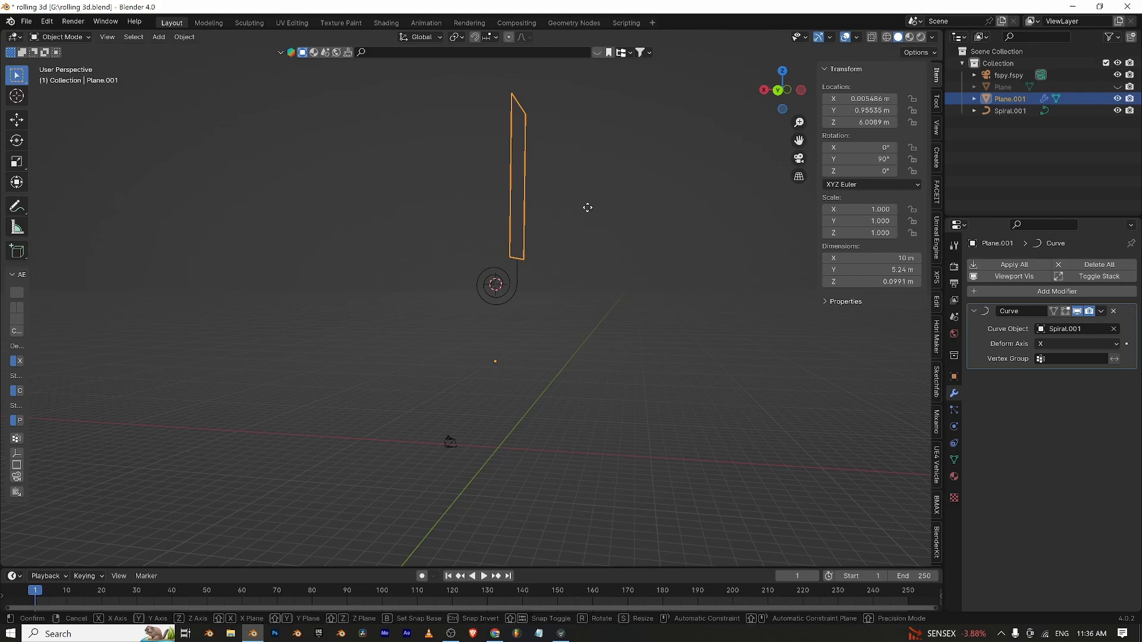
Move the plane up about 10.2 m along Z so that it rolls around the spiral.
key(g)
key(z)
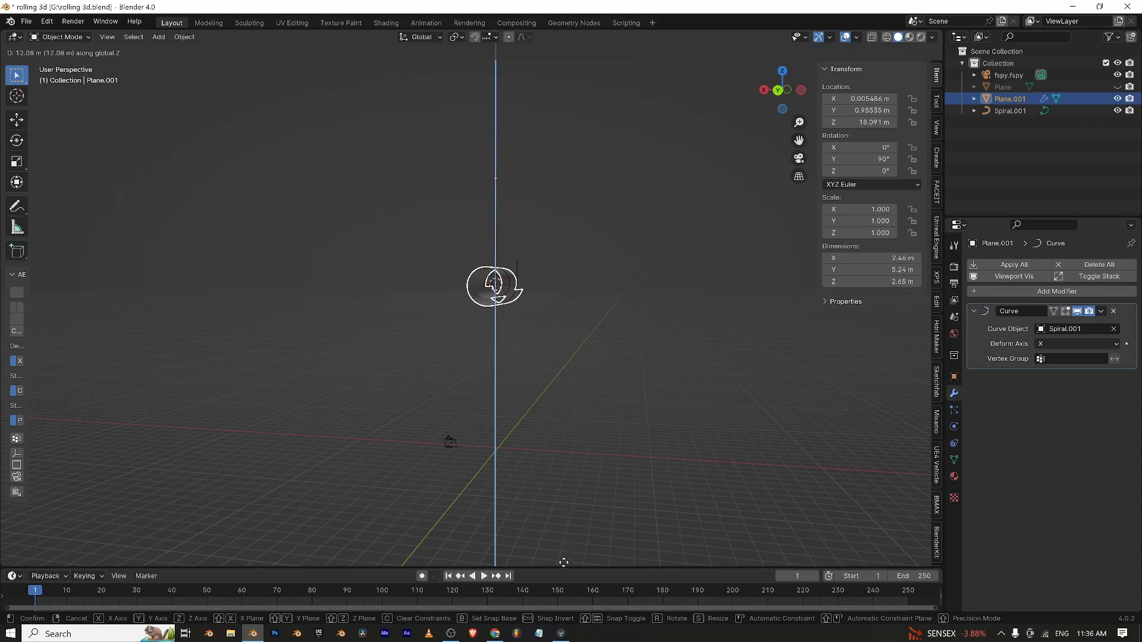
click(560, 50)
mouse_move(558, 95)
middle_down()
mouse_move(509, 348)
mouse_move(555, 359)
mouse_move(740, 277)
middle_up()
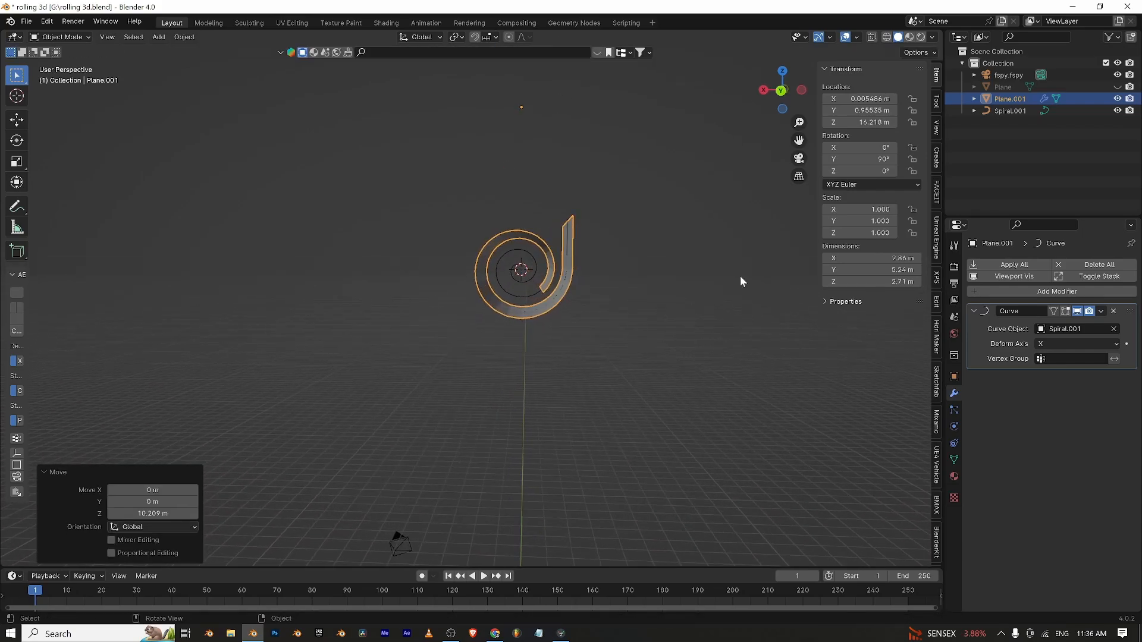
Scale the spiral curve down uniformly to about 0.602, judging the roll's size against the building through the camera.
click(800, 159)
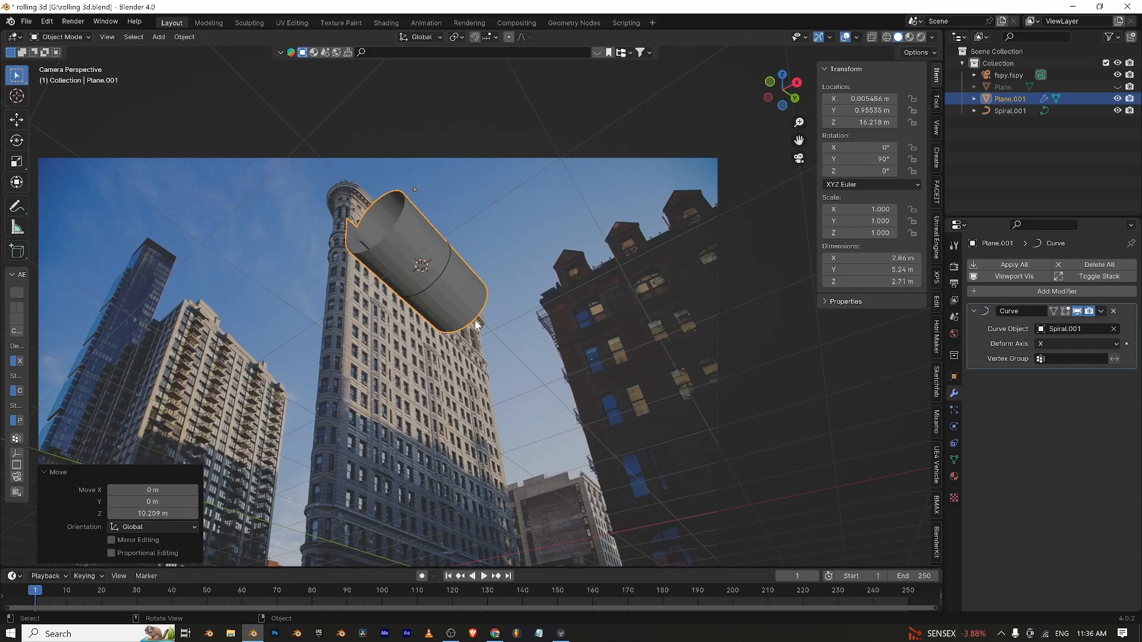
click(440, 287)
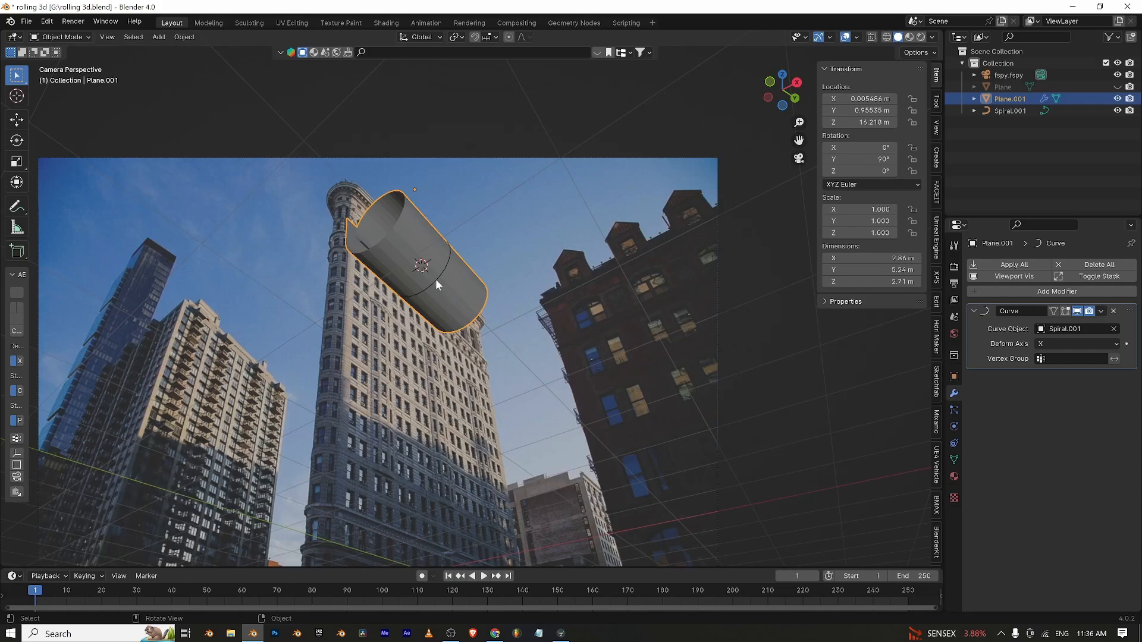
click(435, 279)
key(s)
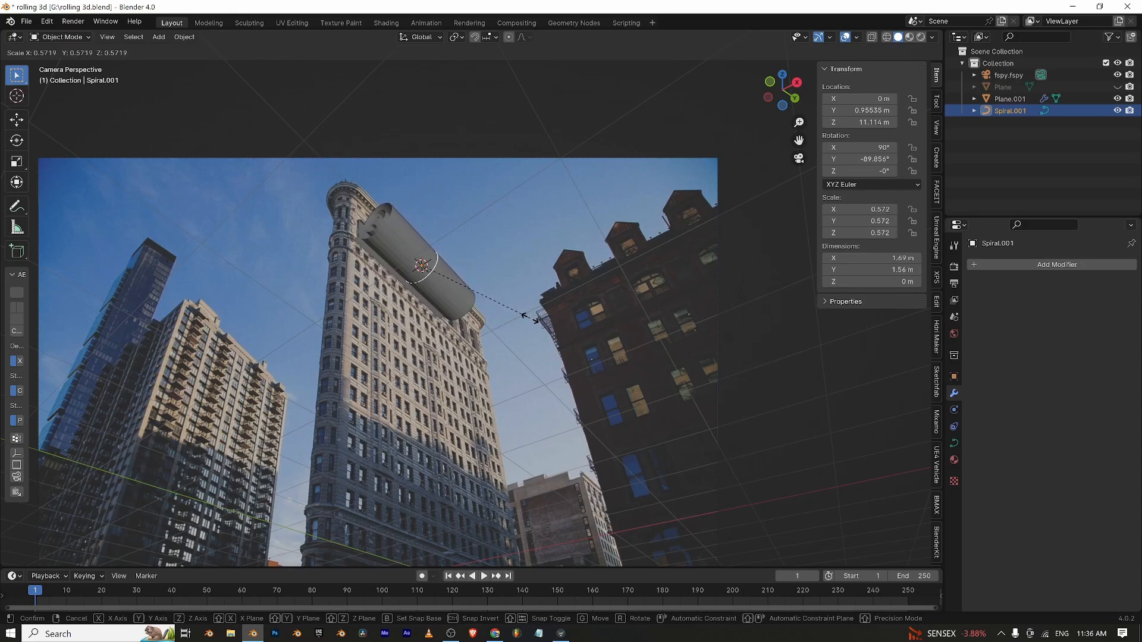
click(529, 317)
mouse_move(520, 330)
middle_down()
mouse_move(541, 373)
mouse_move(510, 364)
mouse_move(543, 375)
mouse_move(563, 365)
mouse_move(547, 344)
mouse_move(541, 353)
mouse_move(537, 316)
middle_up()
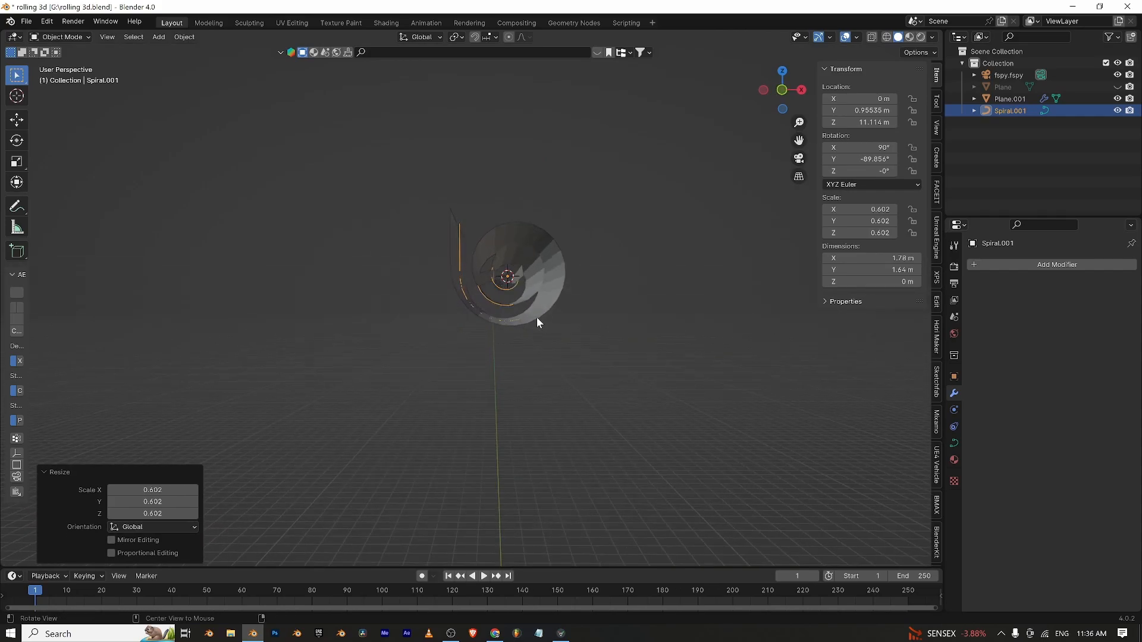
Hide the rolled plane to inspect the bare spiral curve, and show the plane again.
click(540, 291)
key(h)
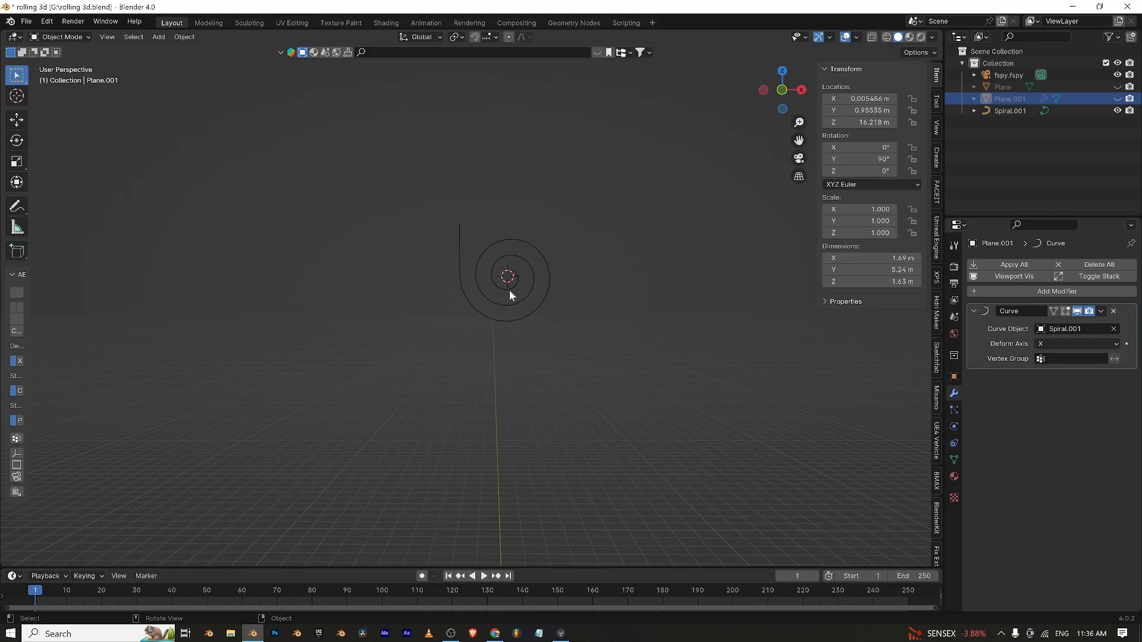
key(alt+h)
mouse_move(516, 304)
middle_down()
mouse_move(545, 344)
mouse_move(527, 312)
middle_up()
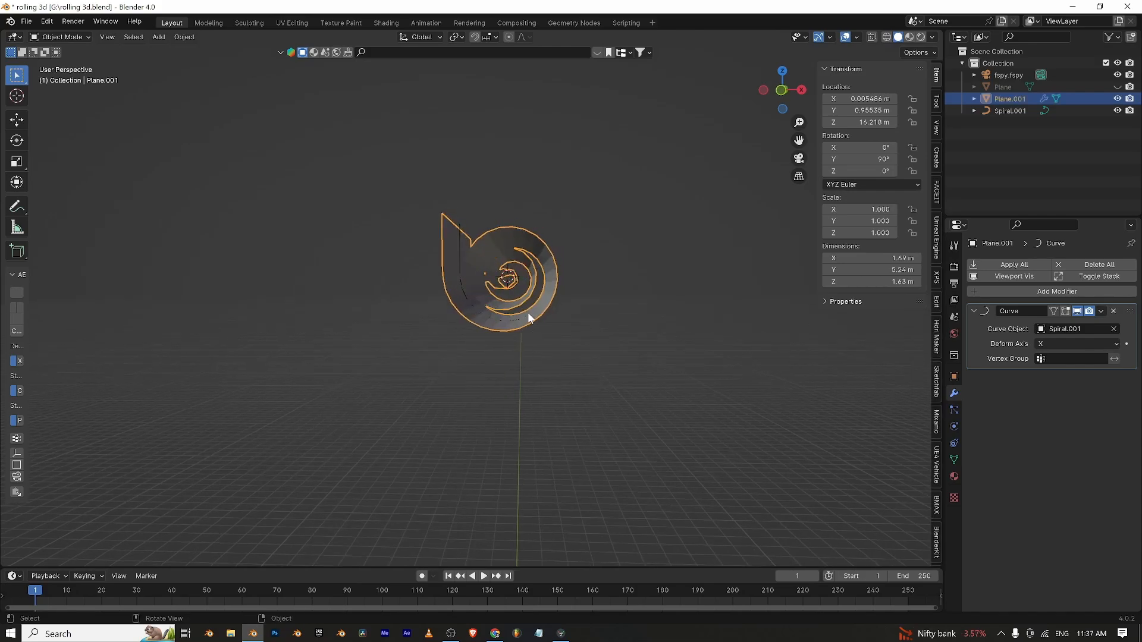
key(h)
key(alt+h)
click(518, 311)
Scale the spiral curve up uniformly in two small increments to about 0.634.
click(461, 225)
key(s)
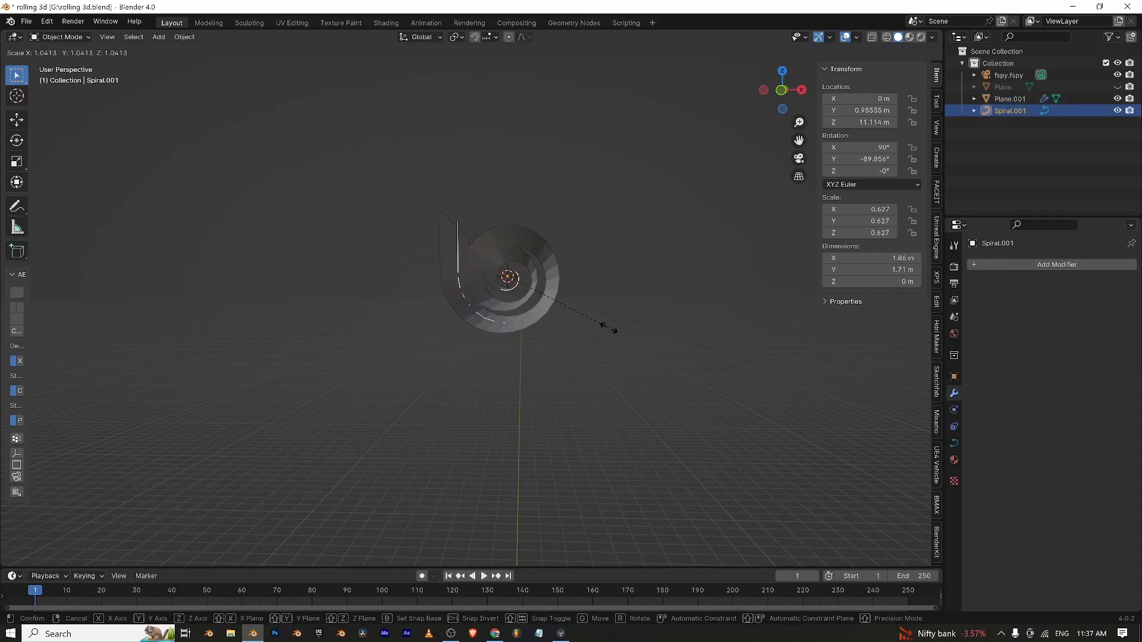
click(609, 327)
key(s)
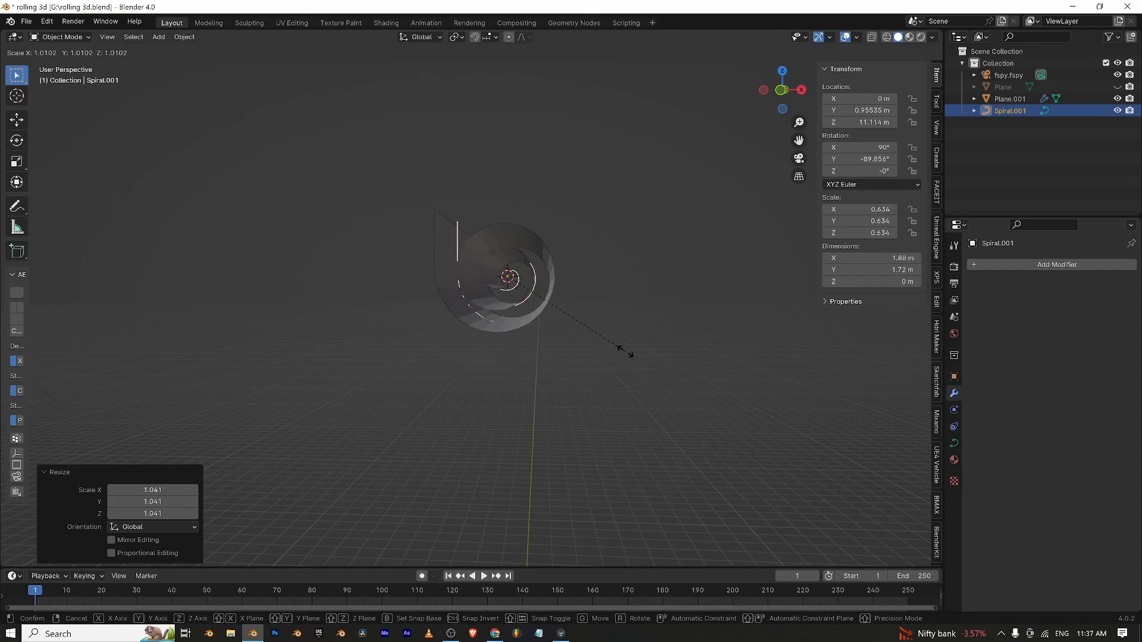
click(625, 351)
mouse_move(625, 352)
middle_down()
mouse_move(644, 366)
mouse_move(630, 359)
middle_up()
right_click(562, 286)
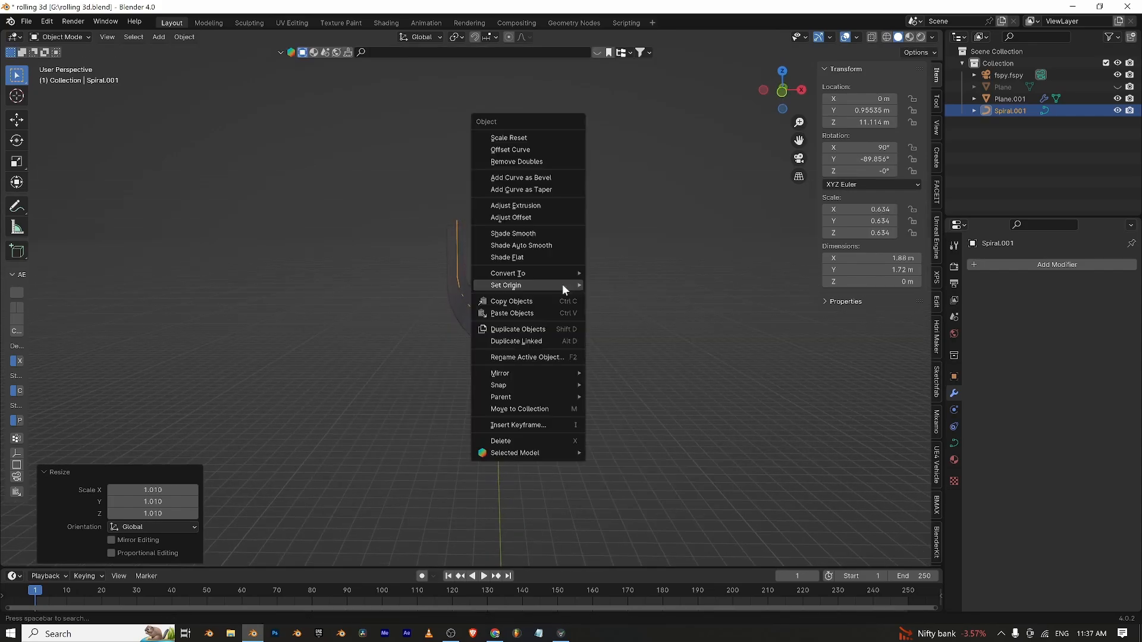
right_click(455, 219)
mouse_move(457, 221)
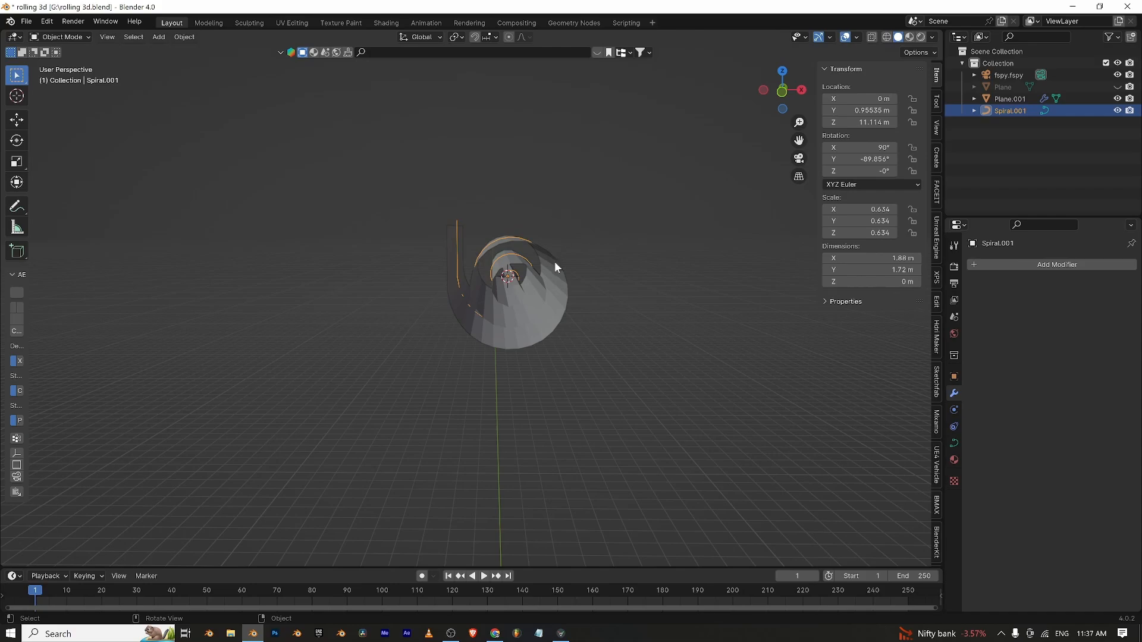
Try Shade Auto Smooth with a 30° angle on the rolled plane and inspect the shading.
click(554, 262)
right_click(554, 262)
click(538, 226)
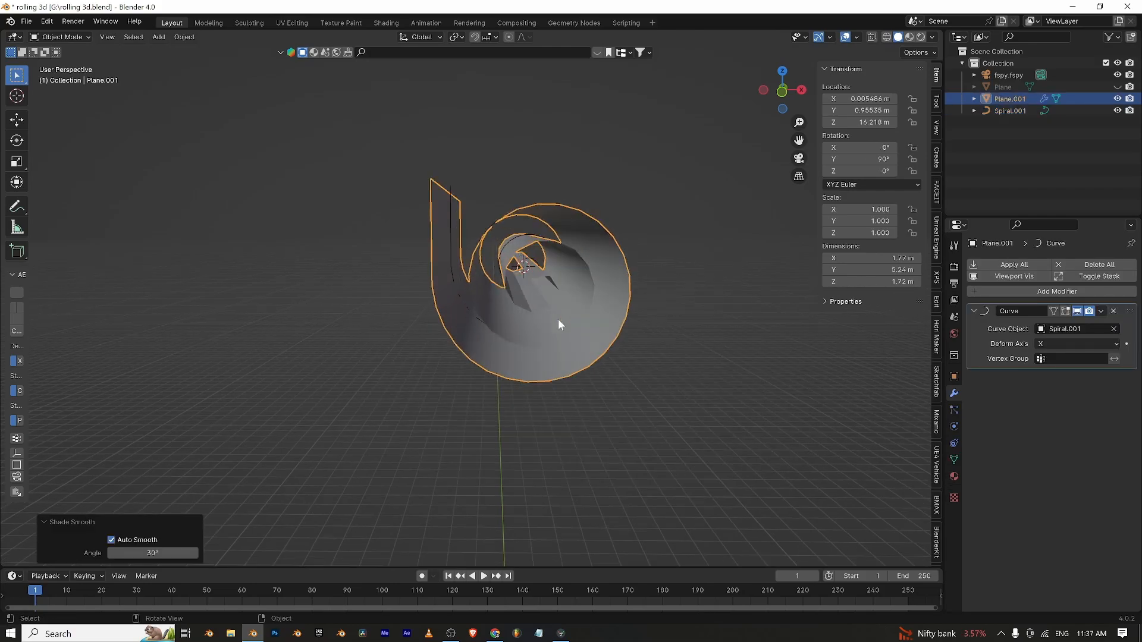
middle_drag(558, 319, 552, 343)
right_click(502, 292)
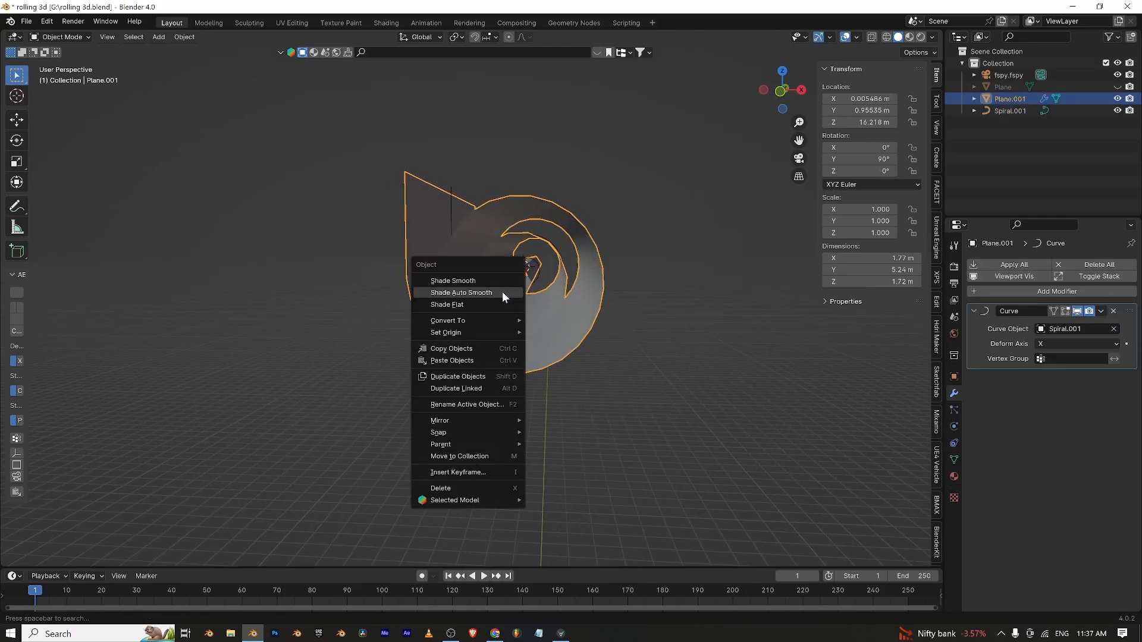
click(502, 291)
middle_drag(508, 298, 677, 288)
Apply plain Shade Smooth to the rolled plane, without Auto Smooth.
right_click(627, 281)
click(627, 269)
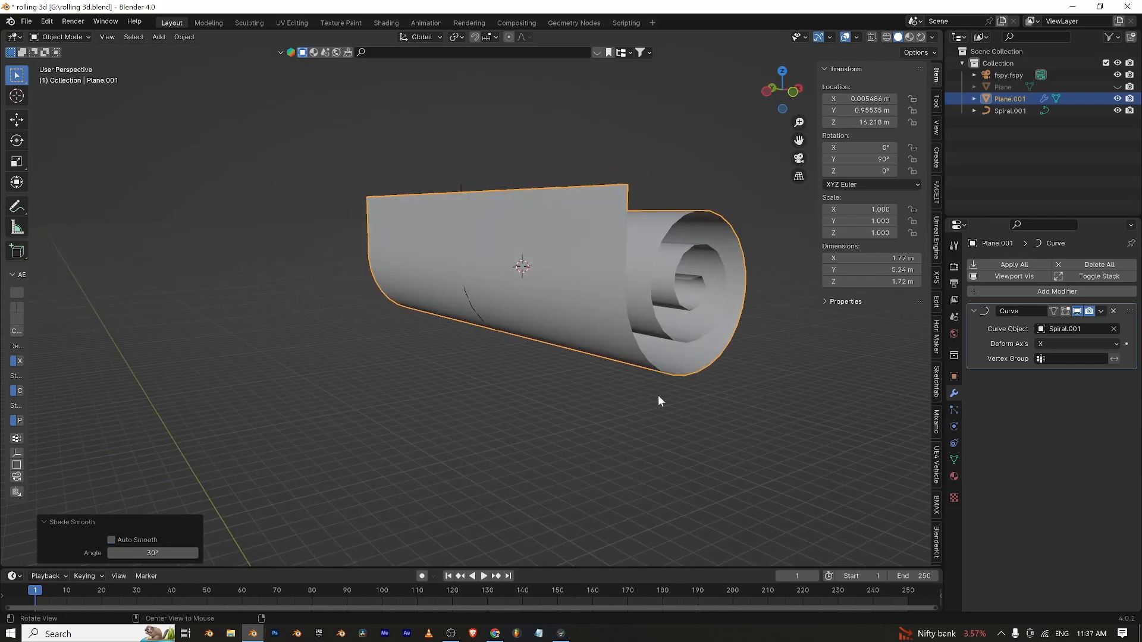
middle_drag(658, 395, 518, 364)
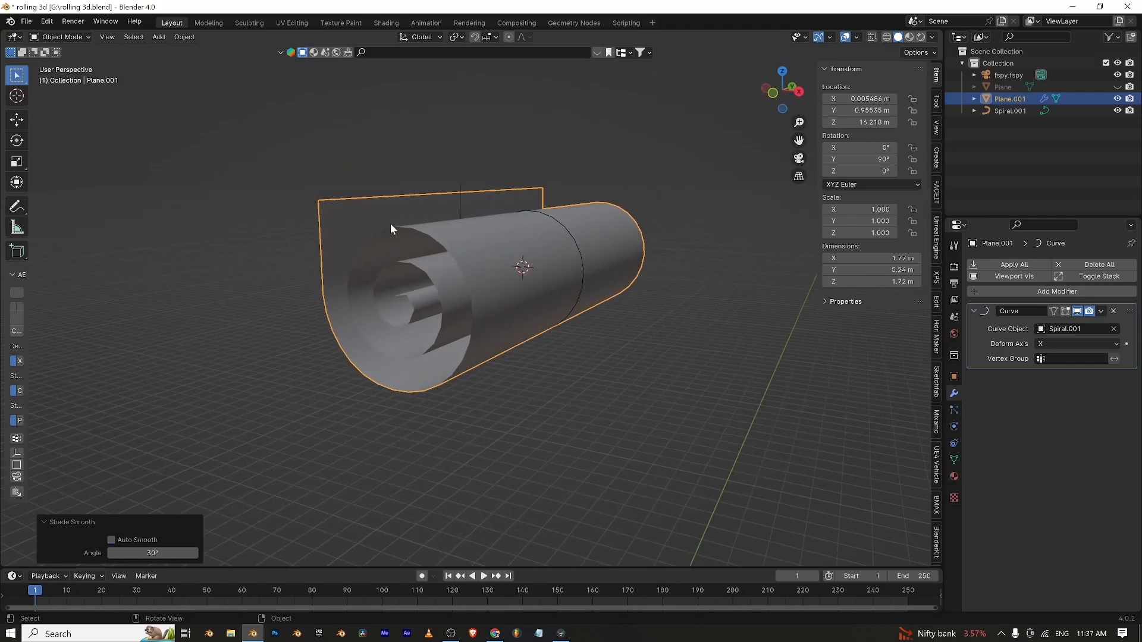
Assign the two vertices of the plane's top edge to a new vertex group with weight 1.000.
key(Tab)
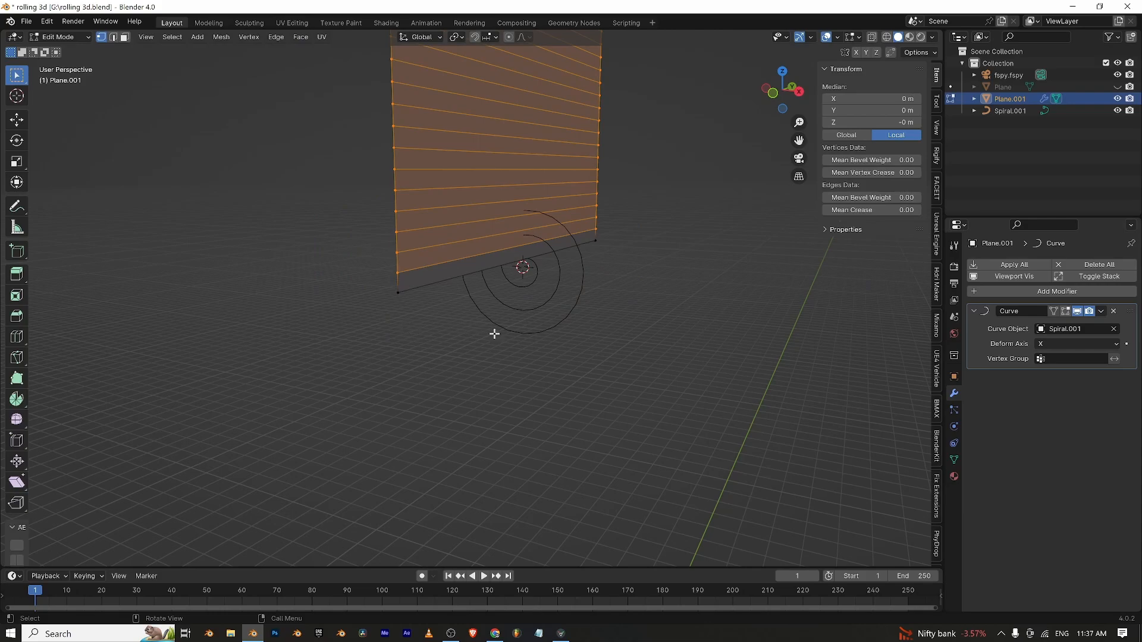
scroll(495, 334, down, 5)
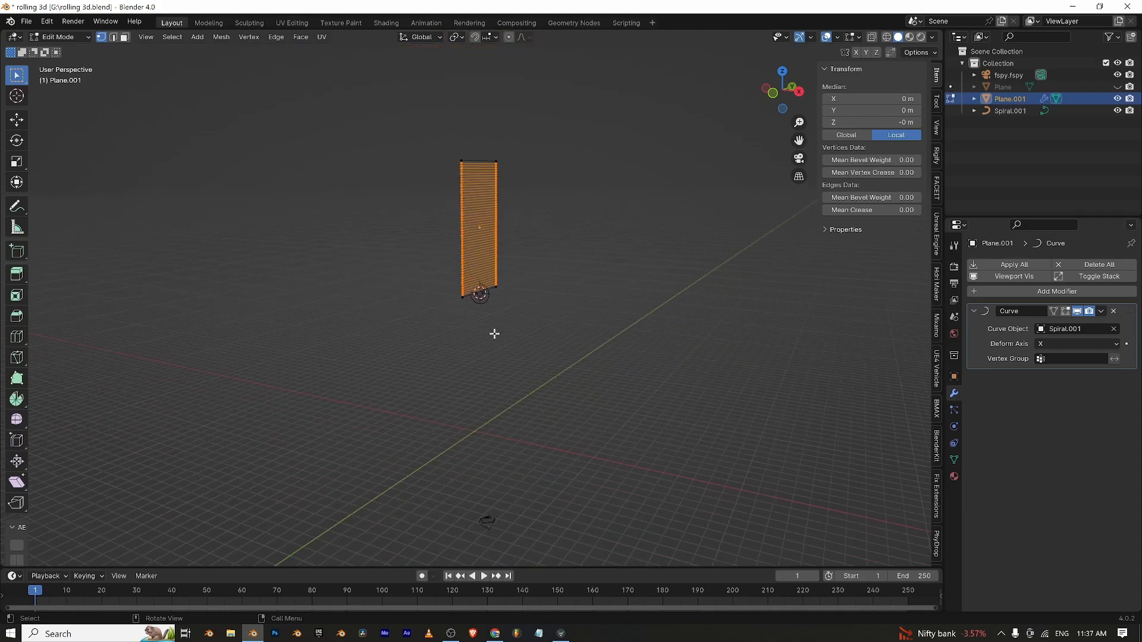
scroll(495, 334, up, 2)
click(459, 90)
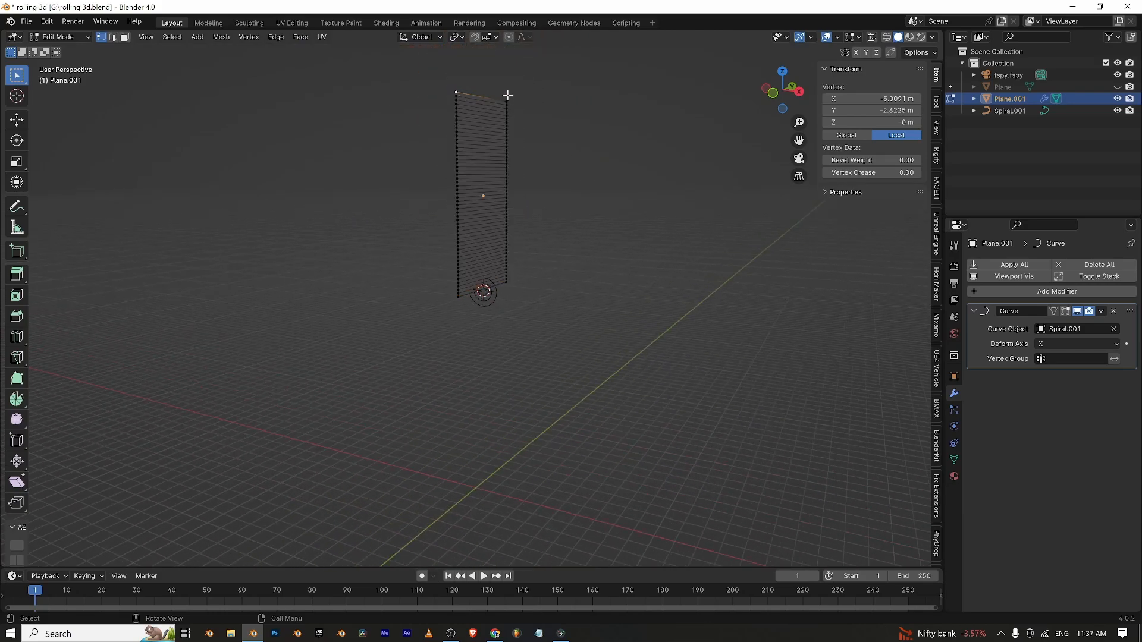
shift+click(507, 101)
shift+middle_drag(565, 218, 515, 392)
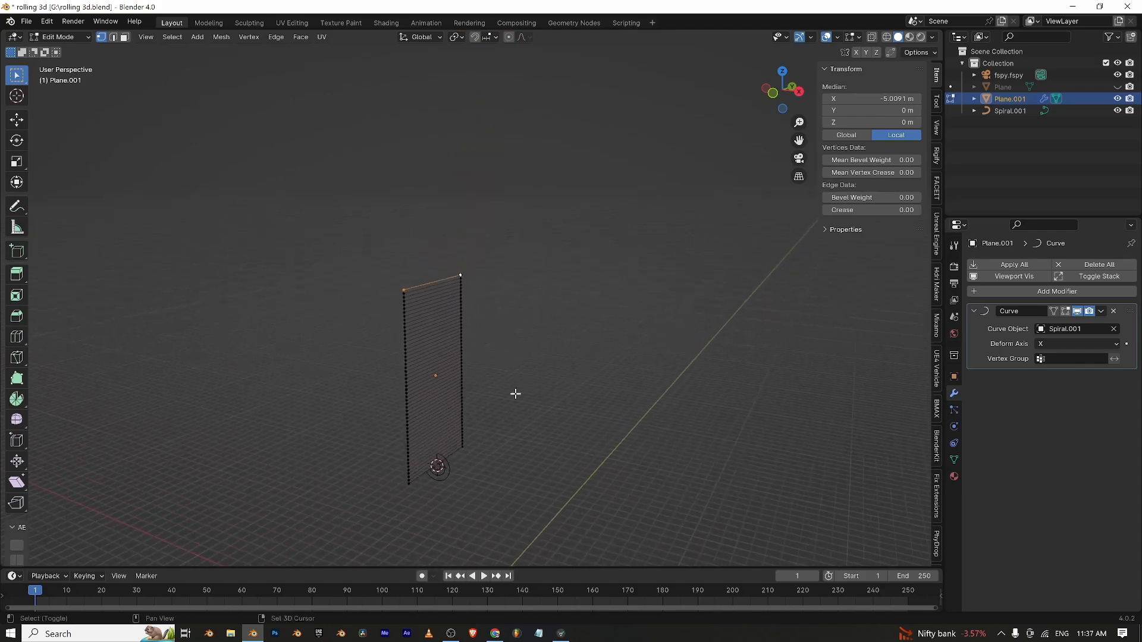
scroll(322, 291, up, 3)
click(954, 460)
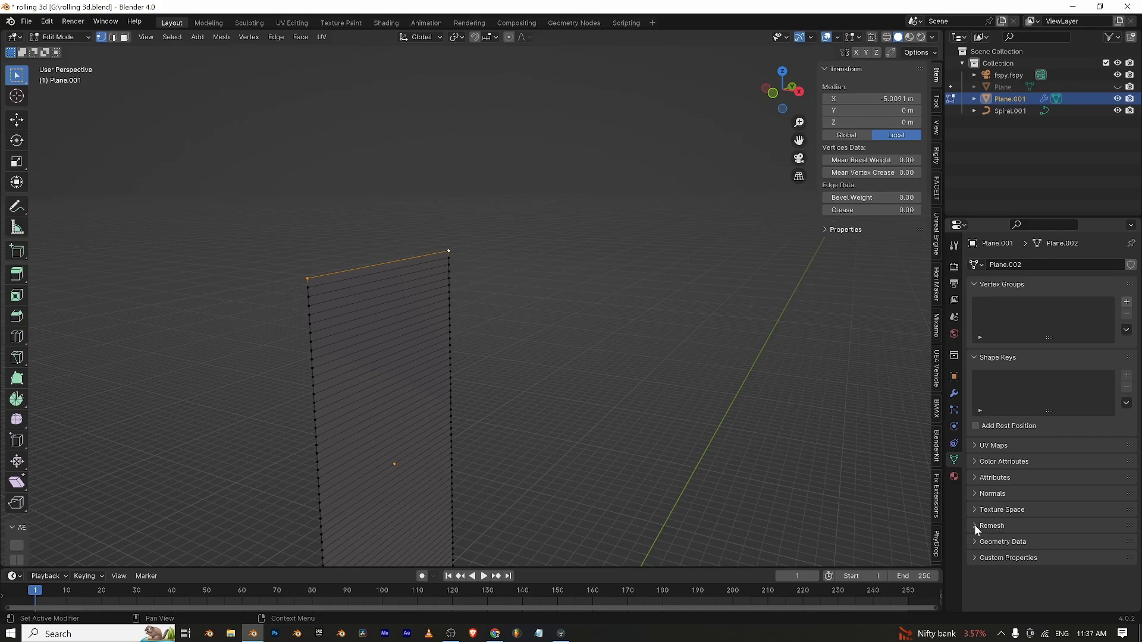
click(1126, 303)
click(992, 379)
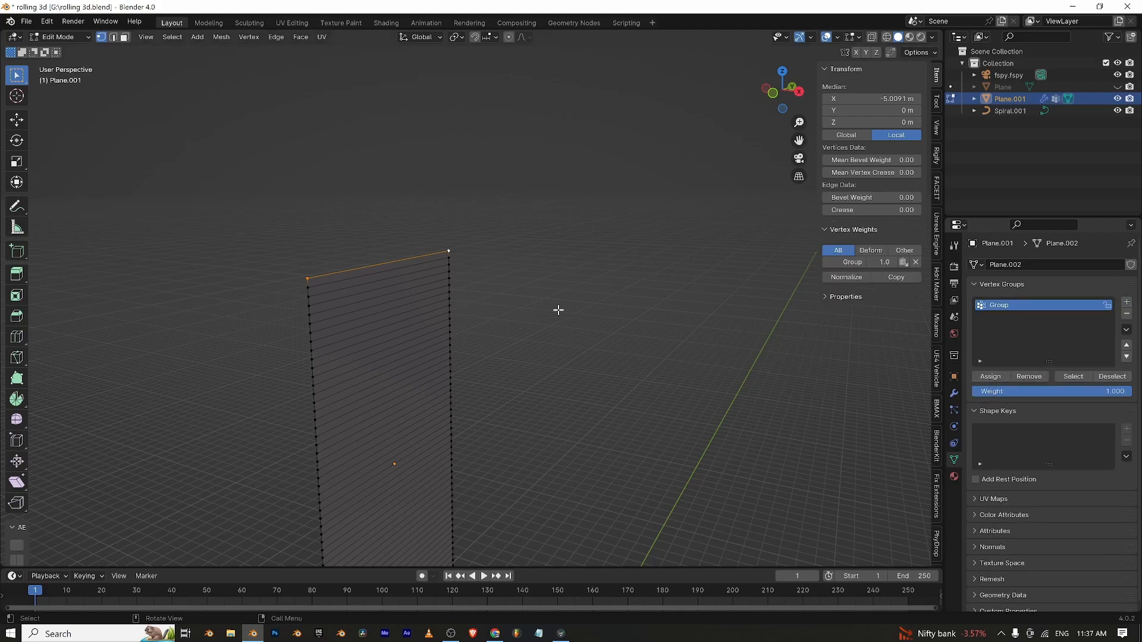
Move the plane down about 2.225 m along Z so that it partly unrolls from the spiral.
key(Tab)
middle_drag(548, 301, 607, 423)
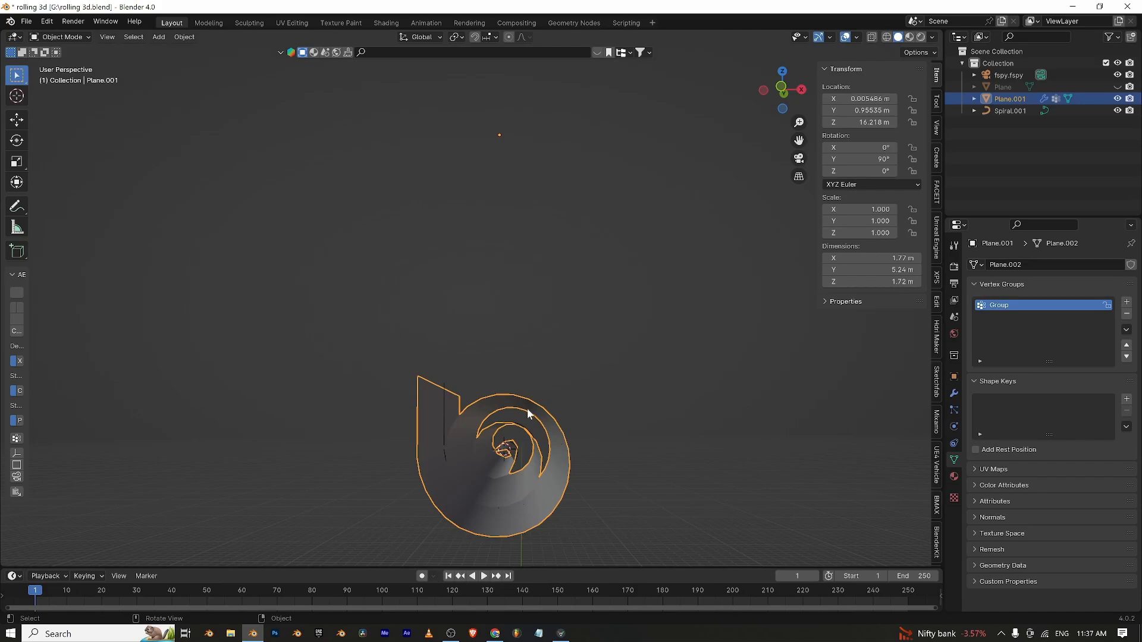
key(g)
key(z)
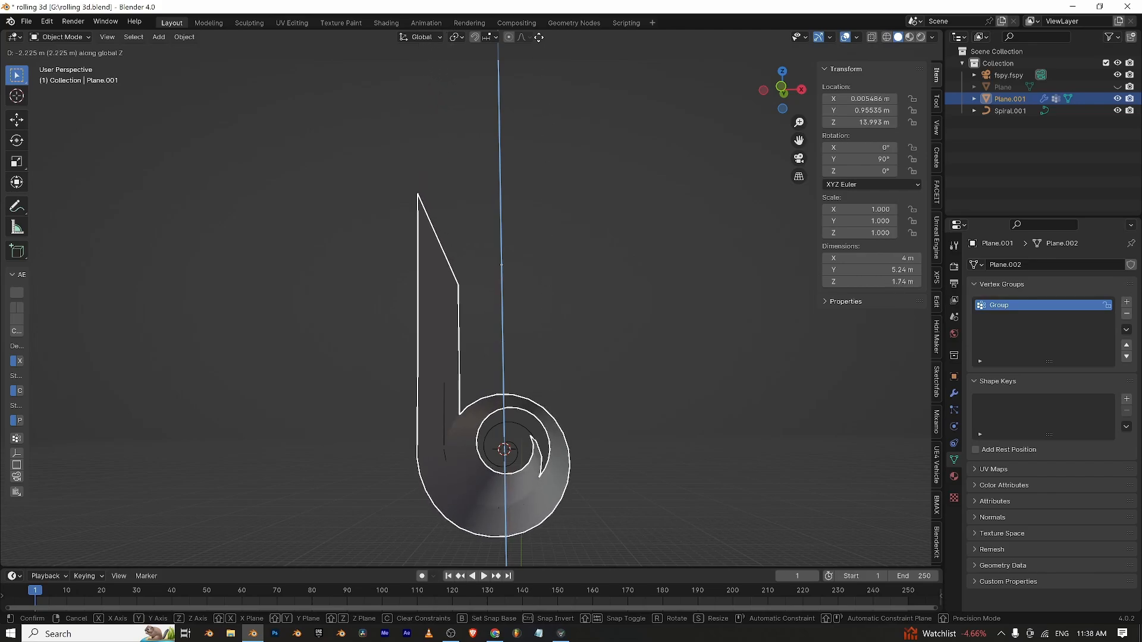
click(441, 229)
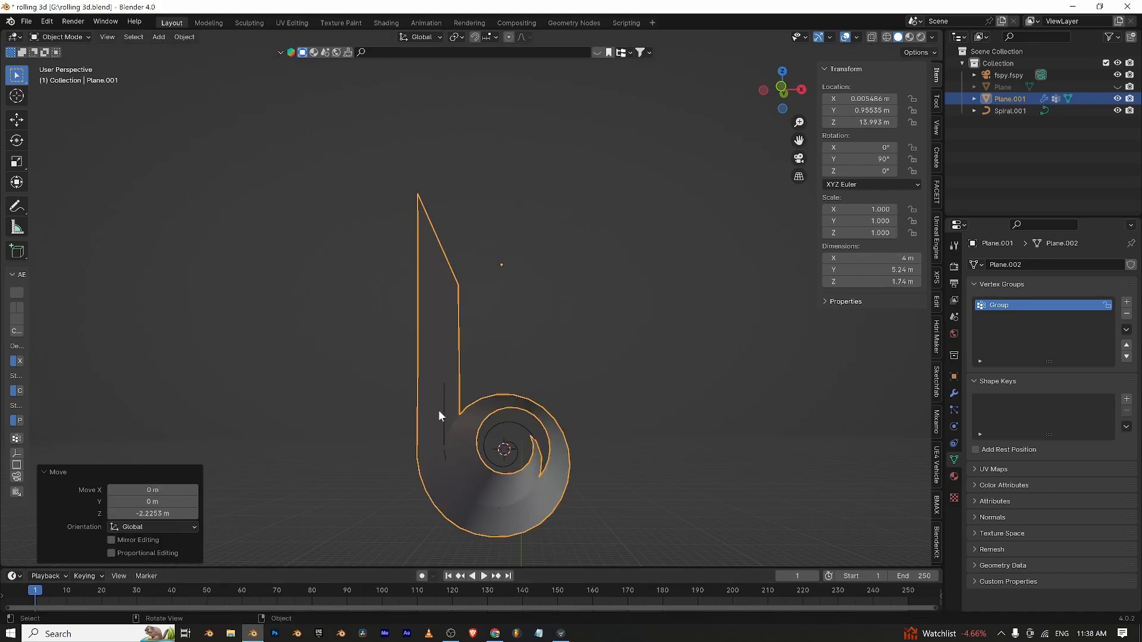
Examine the plane's flat mesh and its selected top edge in Edit Mode, and return to Object Mode.
scroll(573, 438, down, 4)
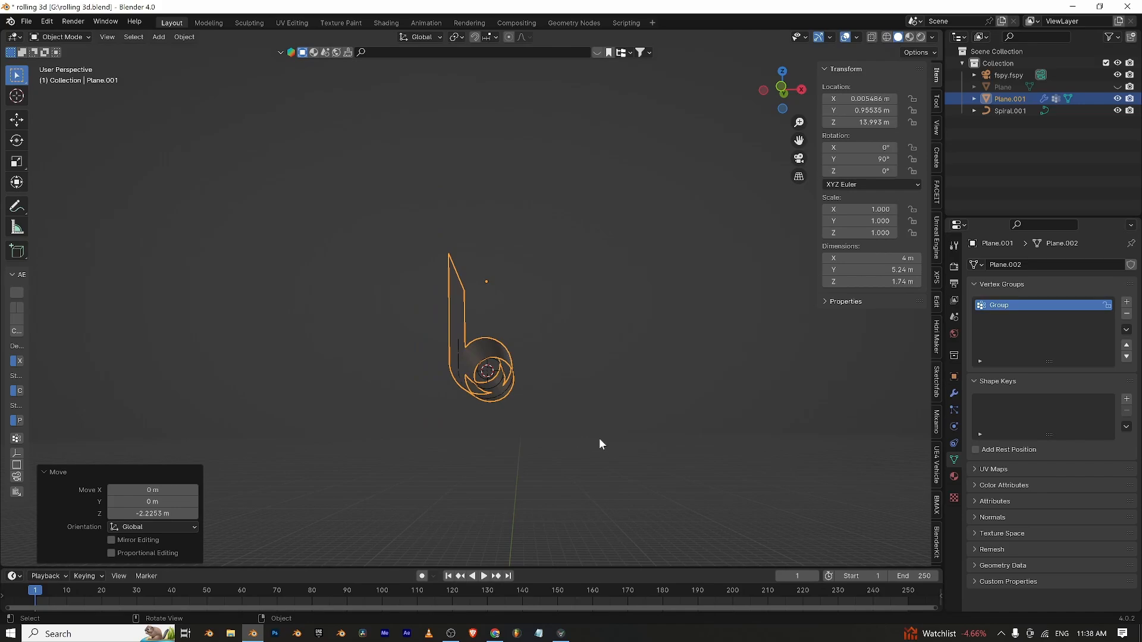
key(Tab)
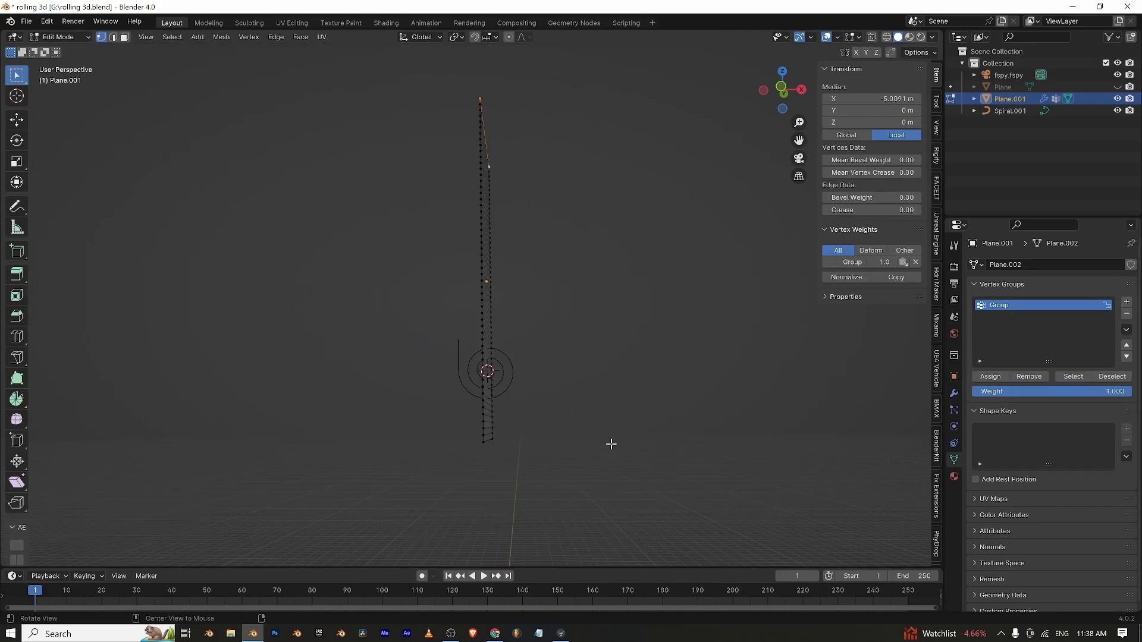
middle_drag(609, 443, 529, 456)
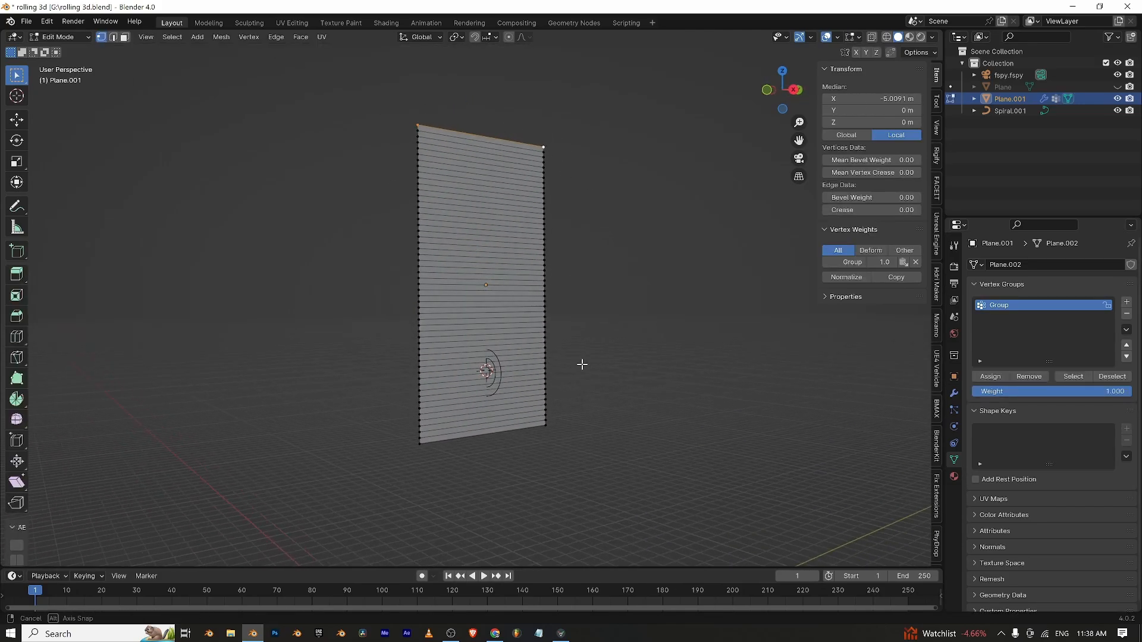
middle_drag(581, 364, 496, 120)
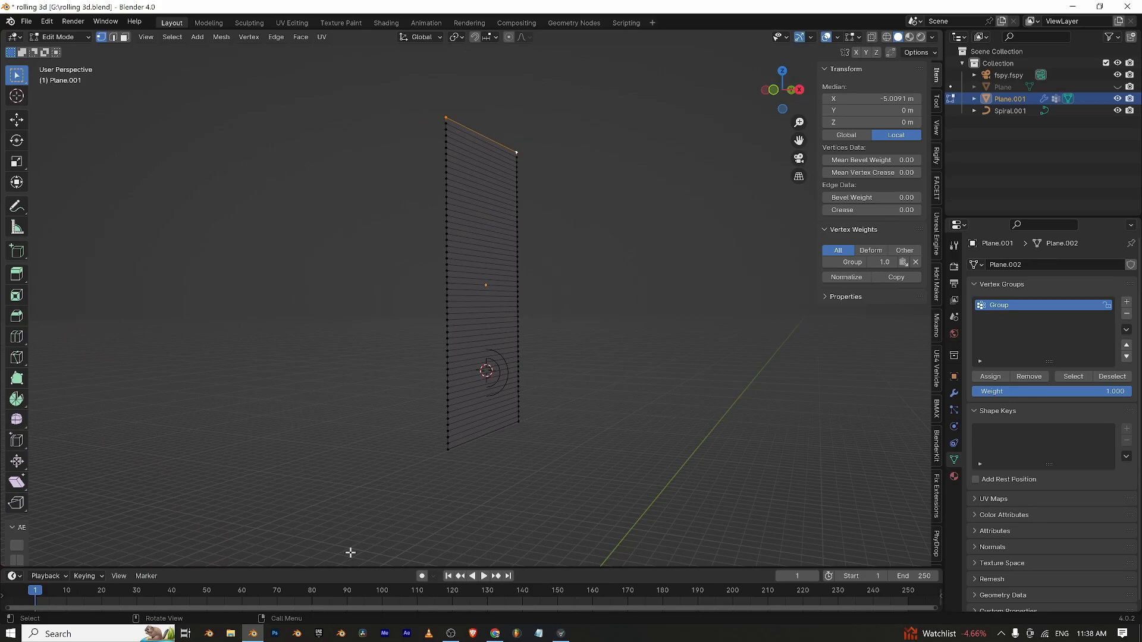
key(Tab)
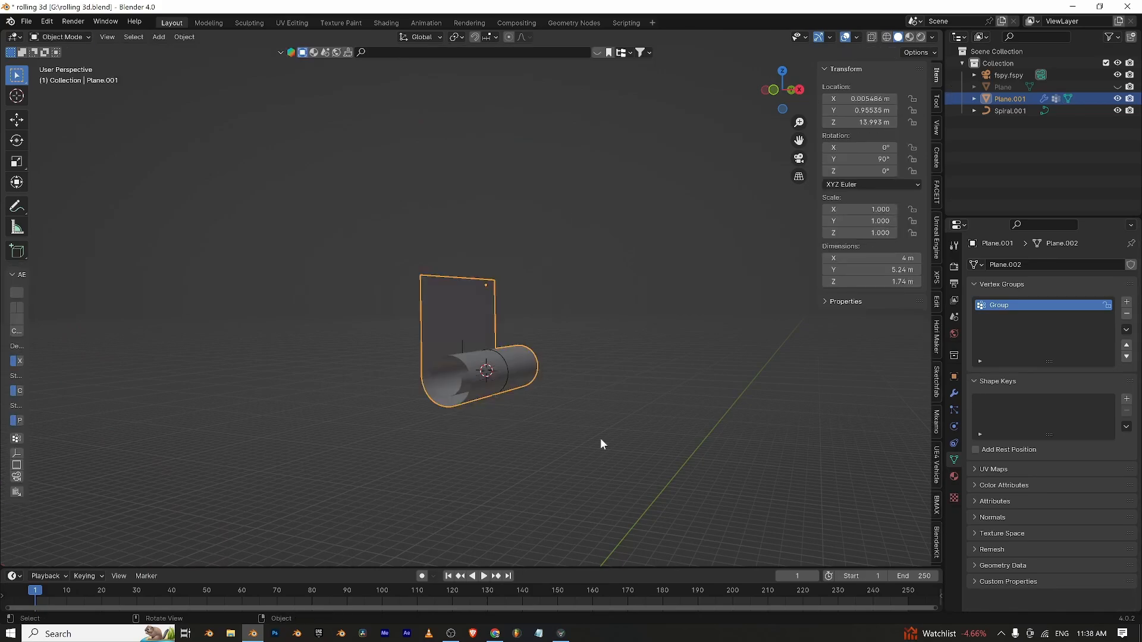
Move the plane up about 2.42 m along Z so that it rolls up around the spiral again.
key(g)
key(z)
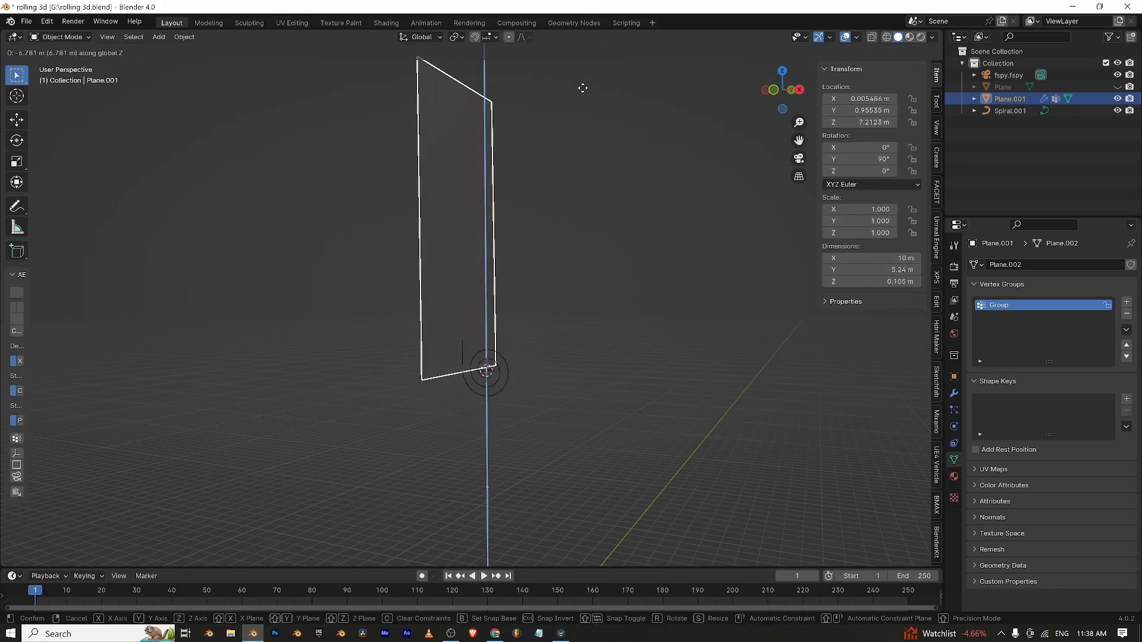
click(556, 368)
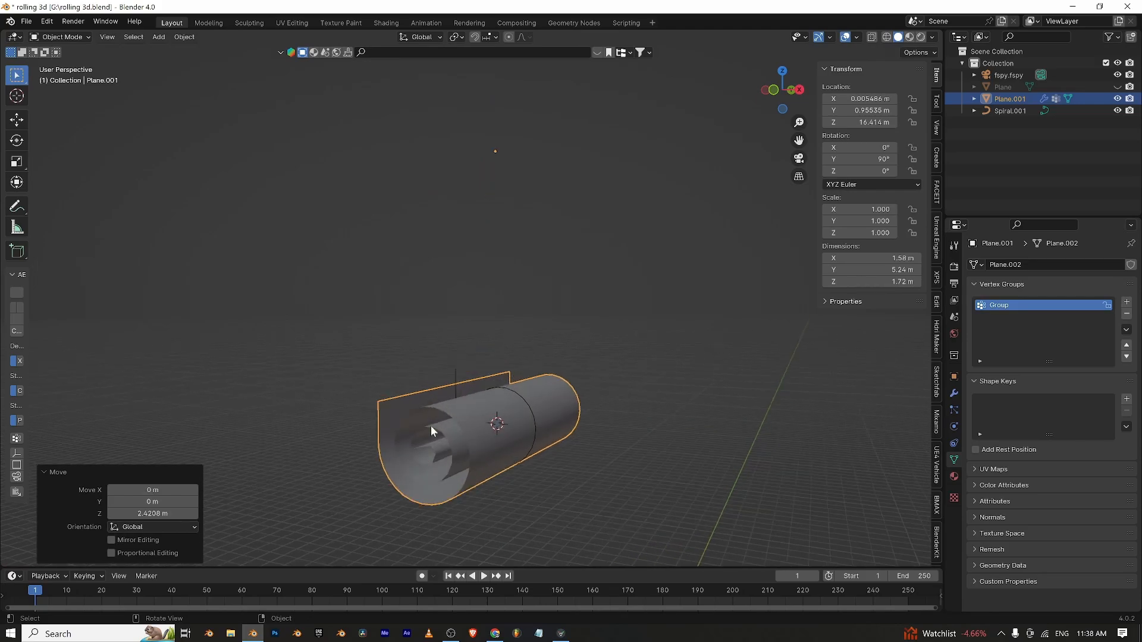
Switch the rolled plane to Weight Paint mode and examine where the vertex group's weight lies inside the roll.
scroll(413, 422, up, 2)
alt+shift+drag(501, 433, 509, 324)
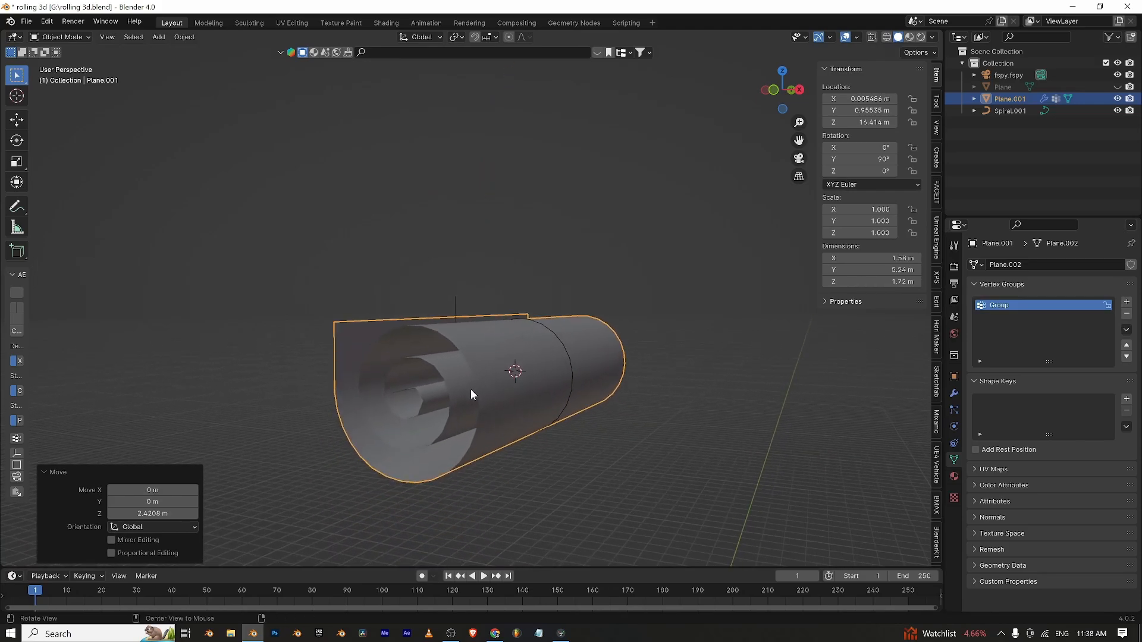
alt+drag(469, 389, 528, 389)
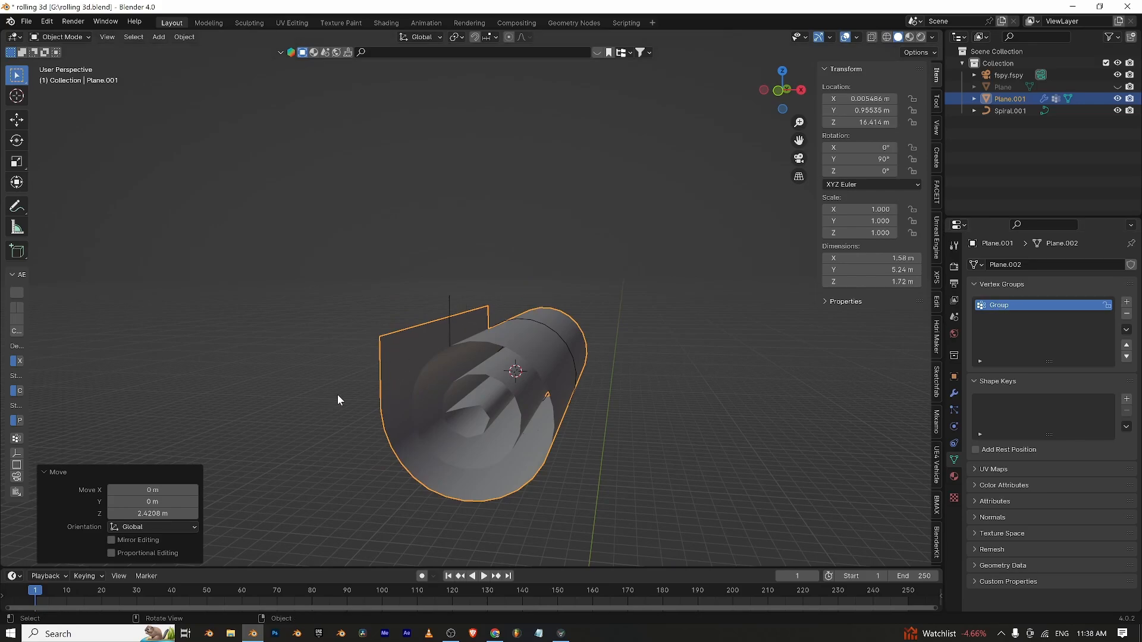
click(85, 39)
click(75, 101)
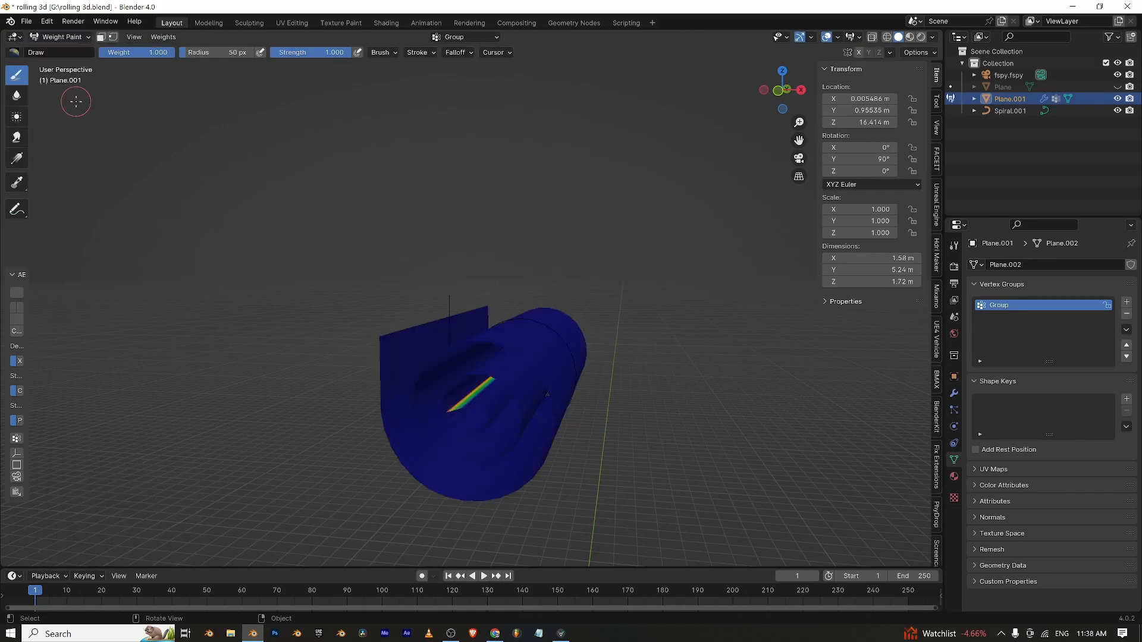
mouse_move(240, 308)
middle_down()
mouse_move(329, 332)
mouse_move(245, 247)
mouse_move(280, 298)
mouse_move(381, 335)
middle_up()
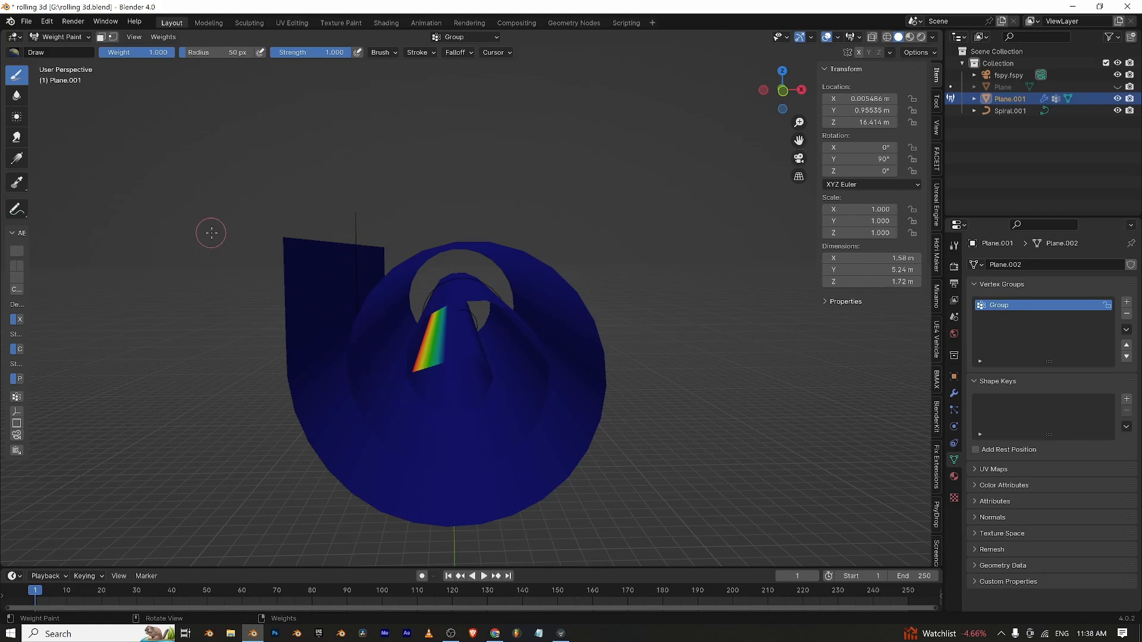
Select the top-edge vertex group's vertices in Edit Mode and delete that vertex group.
key(Tab)
middle_drag(440, 277, 410, 428)
click(728, 297)
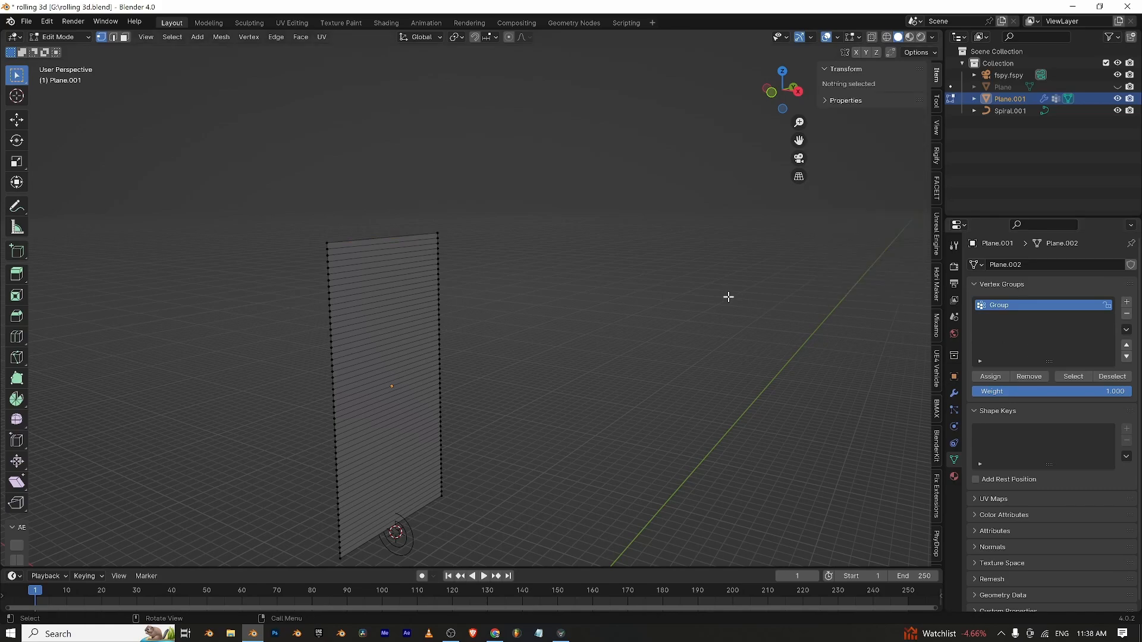
click(1073, 377)
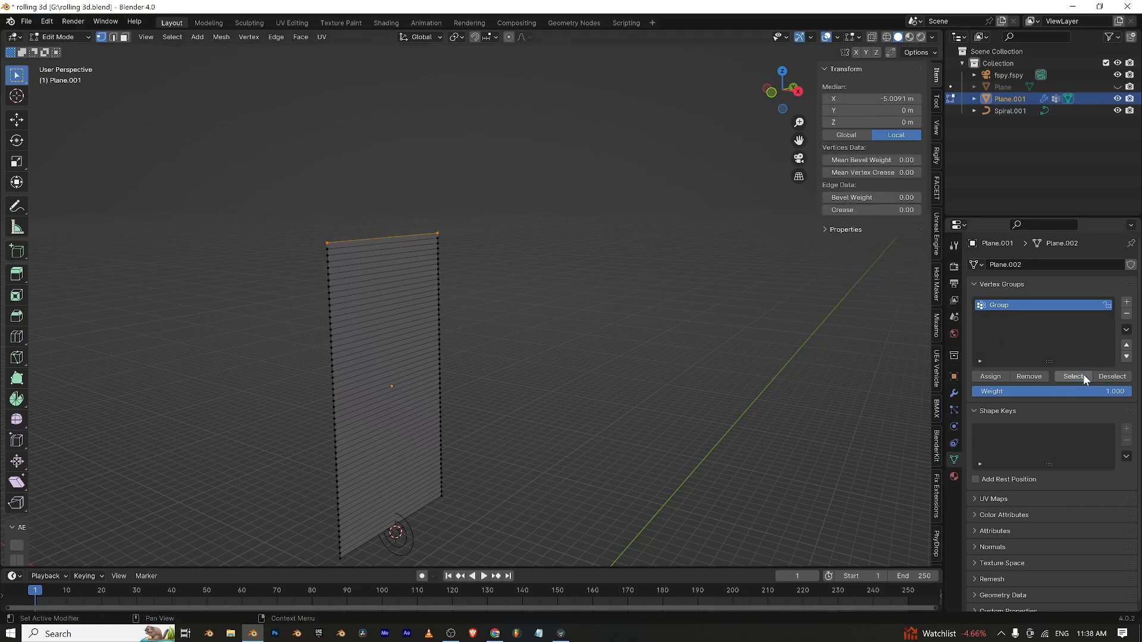
click(1127, 313)
Assign the two vertices of the plane's bottom edge to a new vertex group with weight 1.000.
shift+middle_drag(503, 348, 475, 161)
click(316, 318)
shift+click(414, 301)
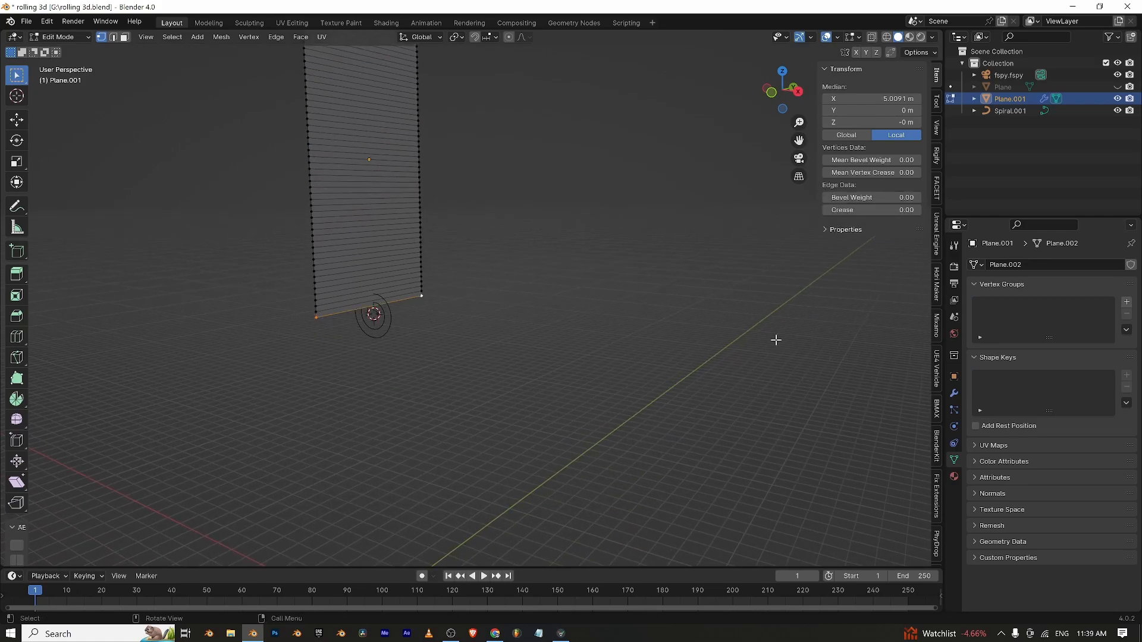
click(1121, 304)
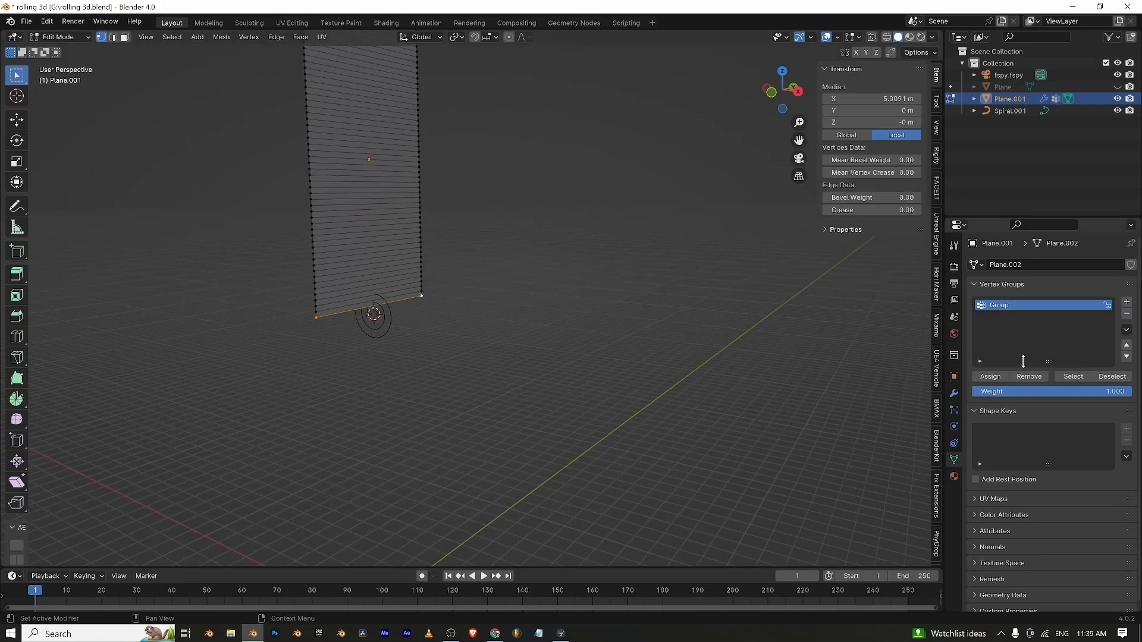
click(1004, 376)
Check the new vertex group's weight along the roll's free edge in Weight Paint mode.
mouse_move(549, 293)
shift+middle_down()
mouse_move(556, 398)
mouse_move(558, 256)
shift+middle_up()
key(ctrl+Tab)
scroll(510, 419, up, 2)
scroll(336, 406, up, 2)
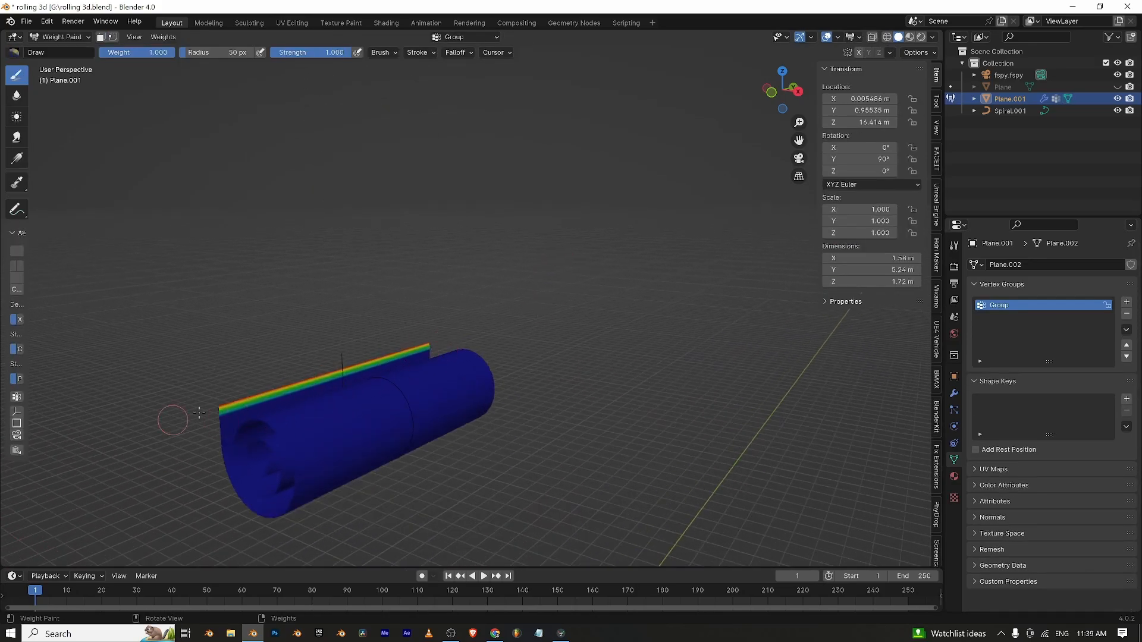
Return to Object Mode, lower the rolled plane about 0.279 m along global Z and view it through the camera.
click(59, 37)
click(56, 49)
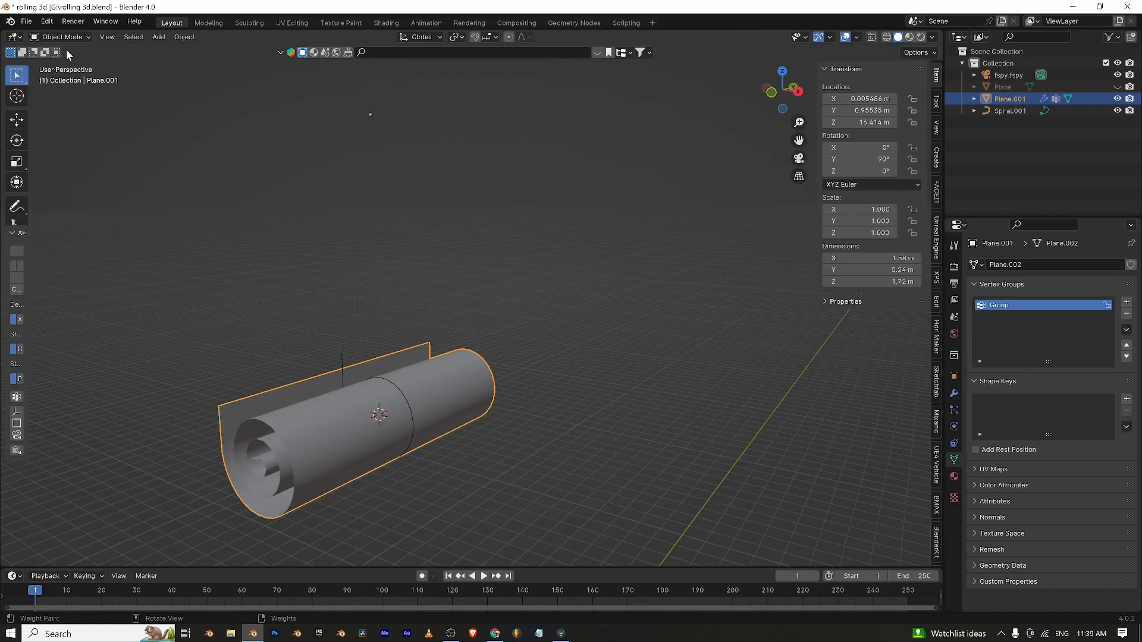
click(336, 342)
click(438, 400)
middle_drag(482, 376, 617, 349)
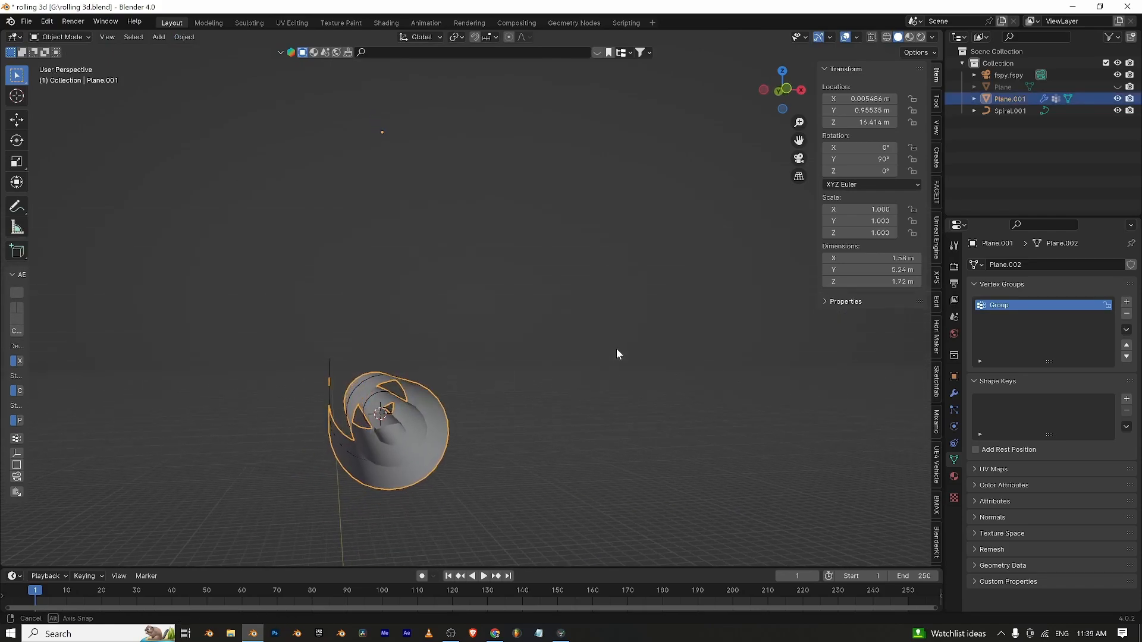
key(g)
key(z)
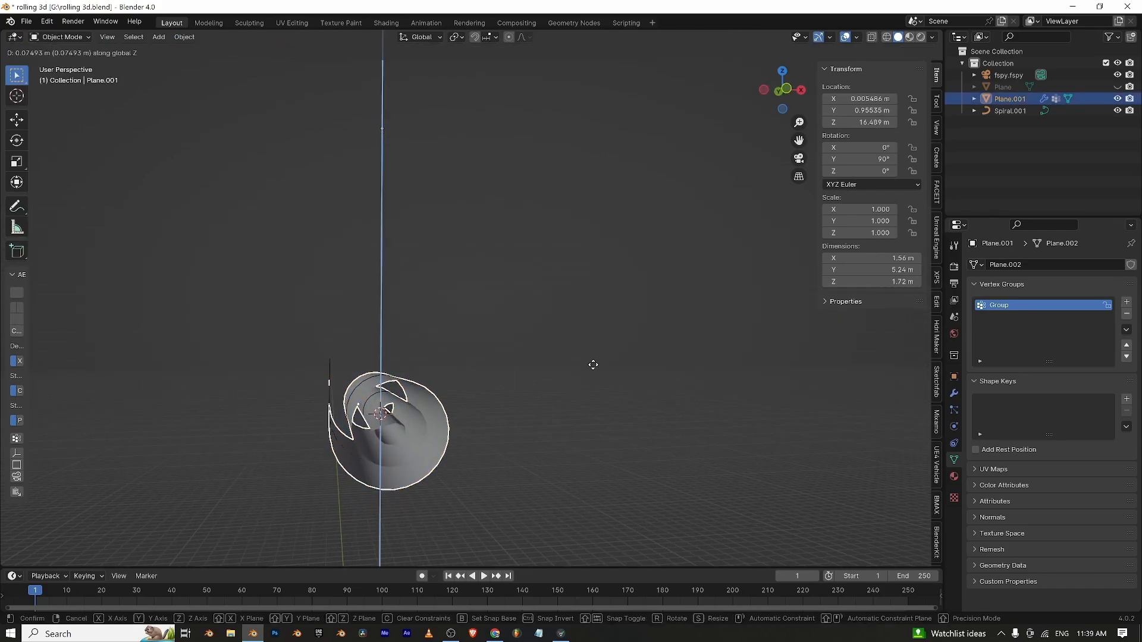
click(591, 385)
middle_drag(591, 385, 734, 282)
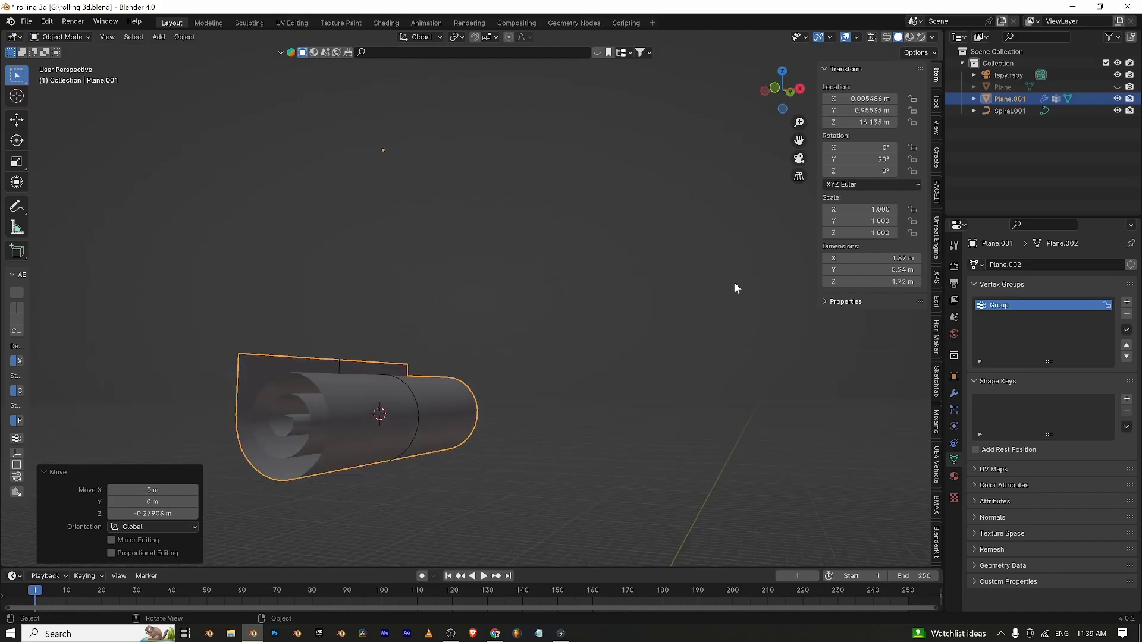
click(798, 161)
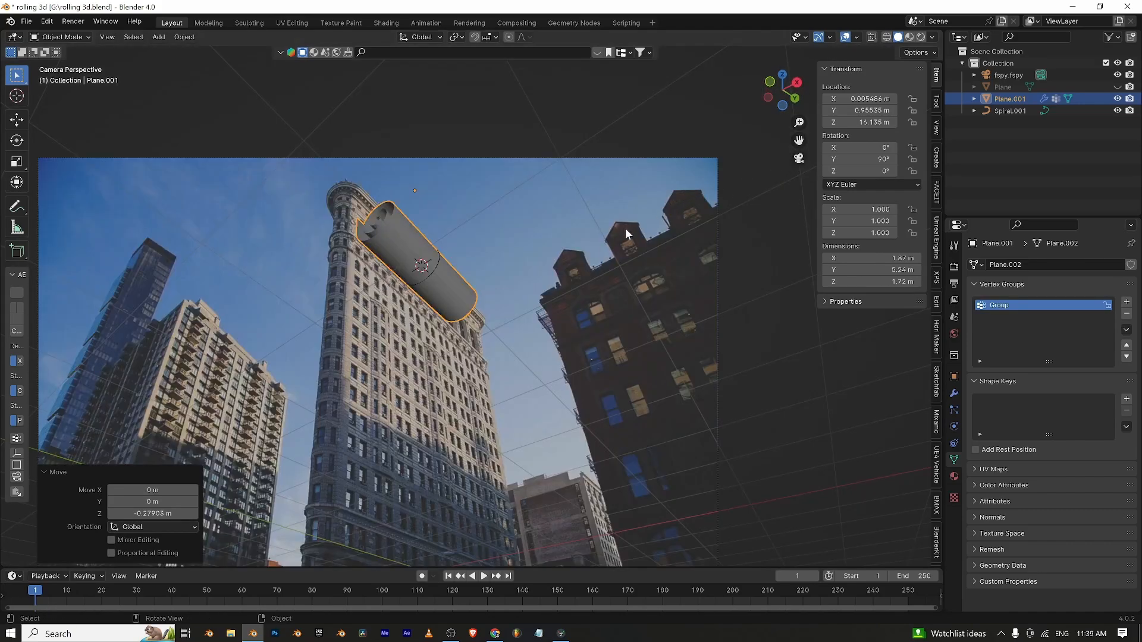
Add Cloth physics to the rolled plane with self collisions enabled and its vertex group as the pin group.
click(402, 323)
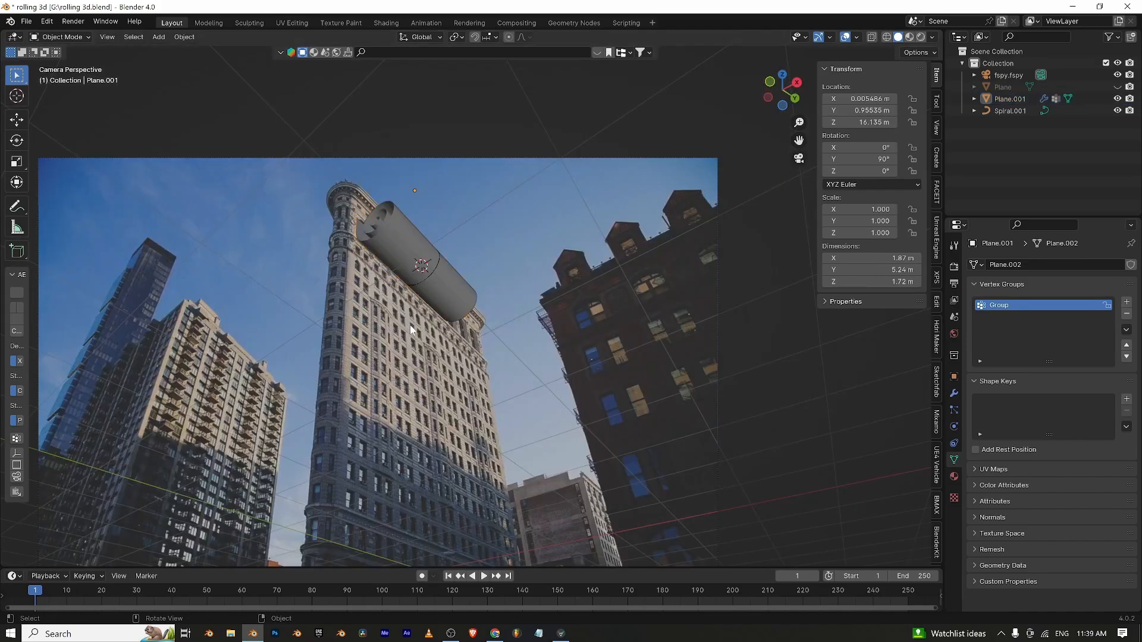
click(394, 264)
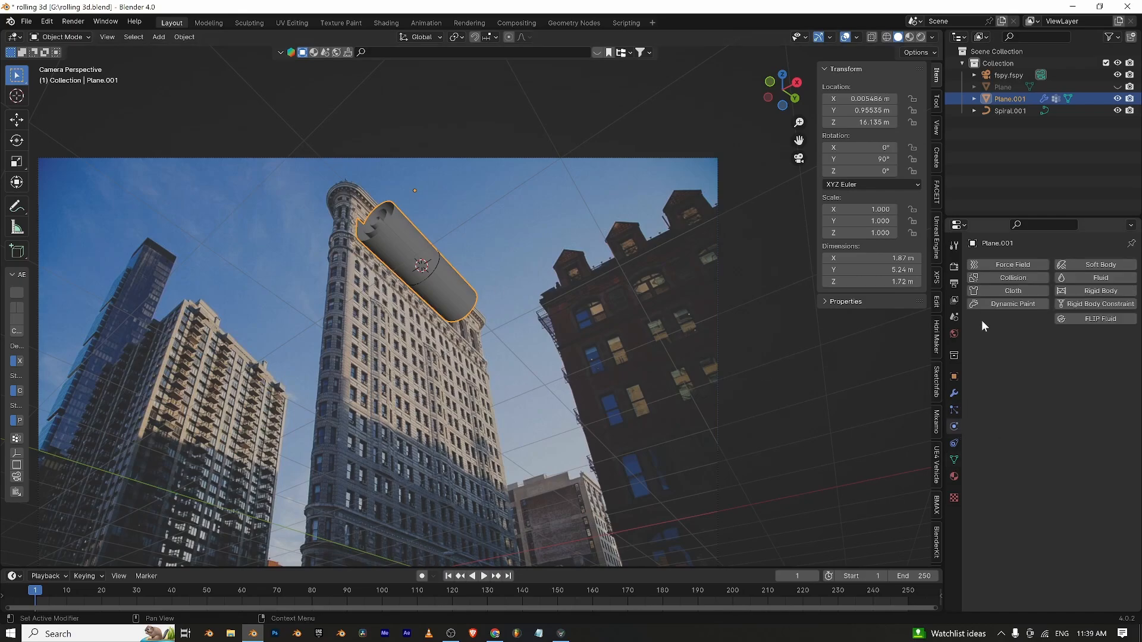
click(996, 293)
scroll(1008, 370, down, 15)
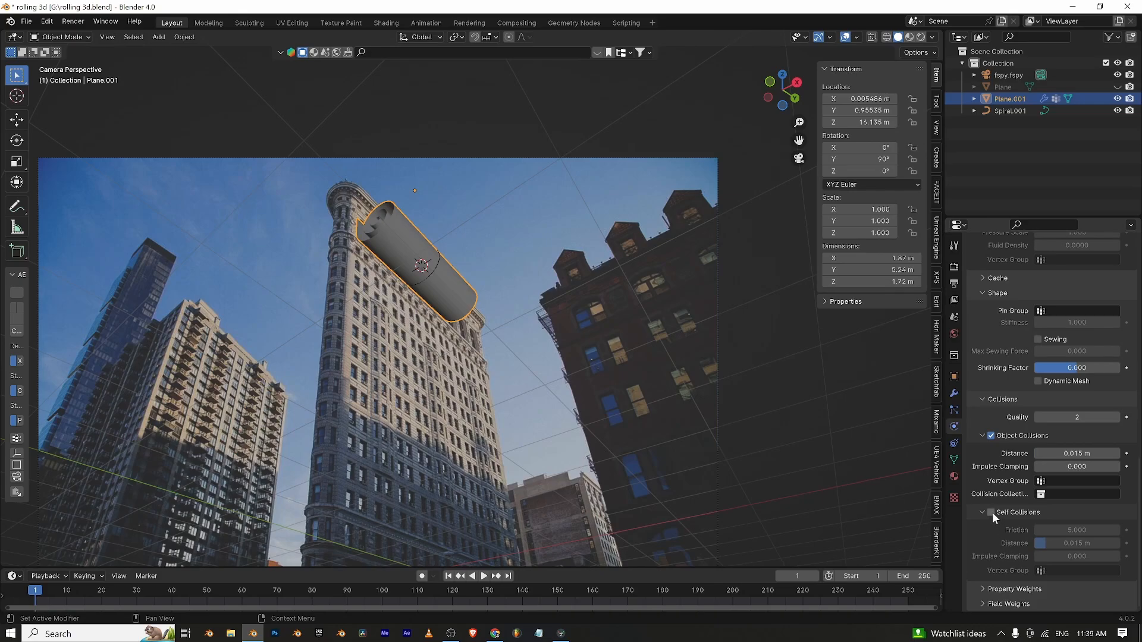
click(991, 513)
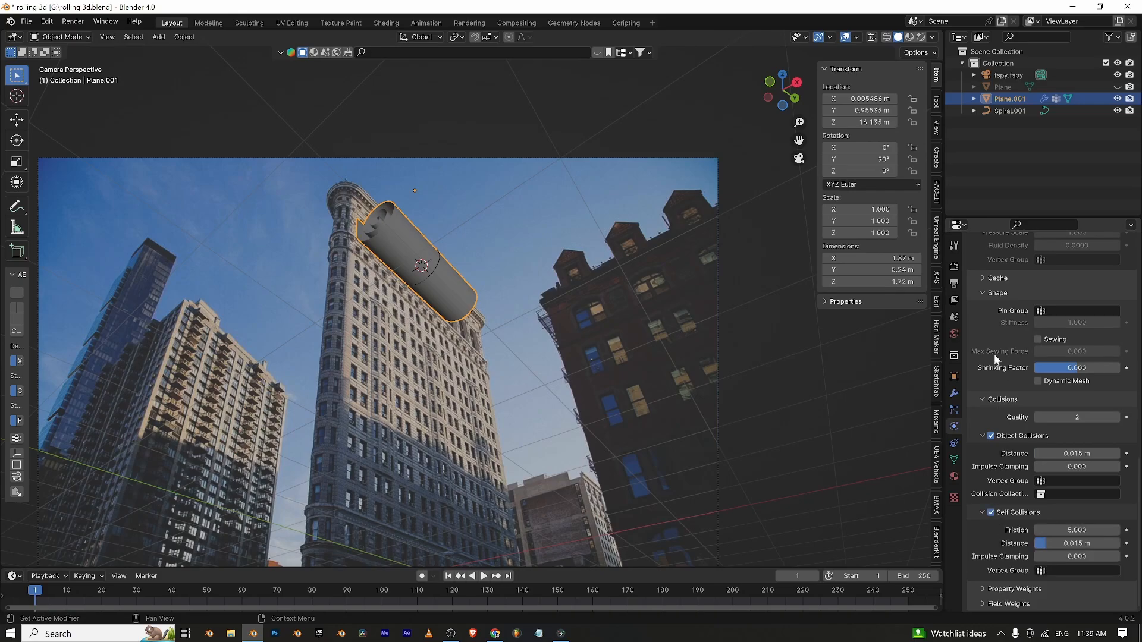
click(1076, 310)
click(1015, 328)
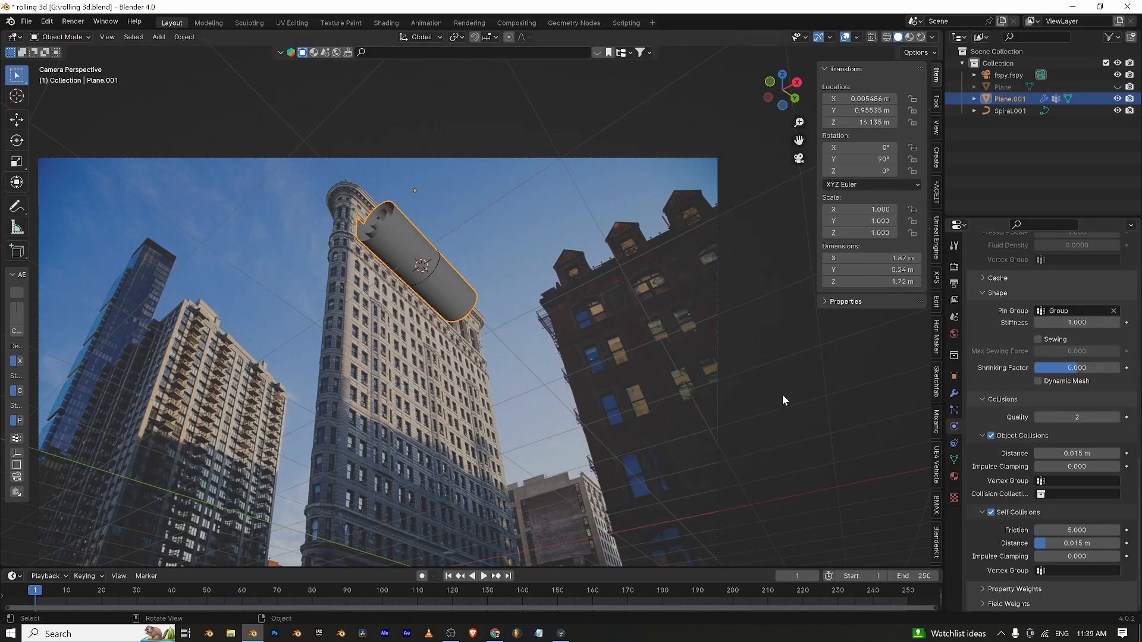
Rename the rolled plane's vertex group as pins and check the cloth's pin group assignment.
click(954, 460)
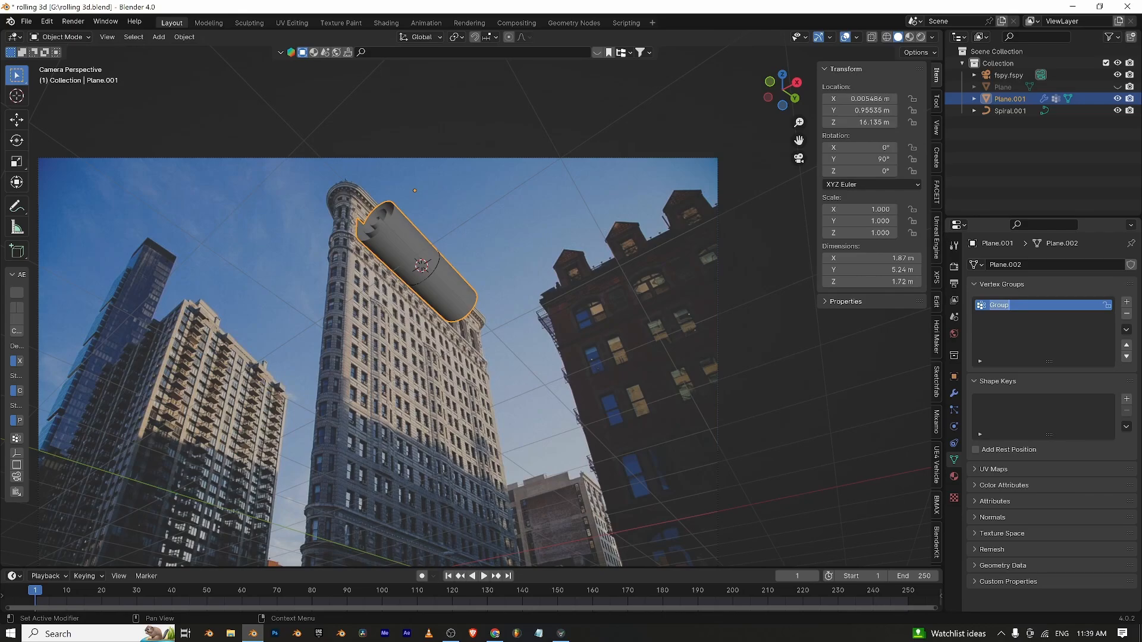
text(pins)
click(954, 427)
scroll(1015, 456, down, 10)
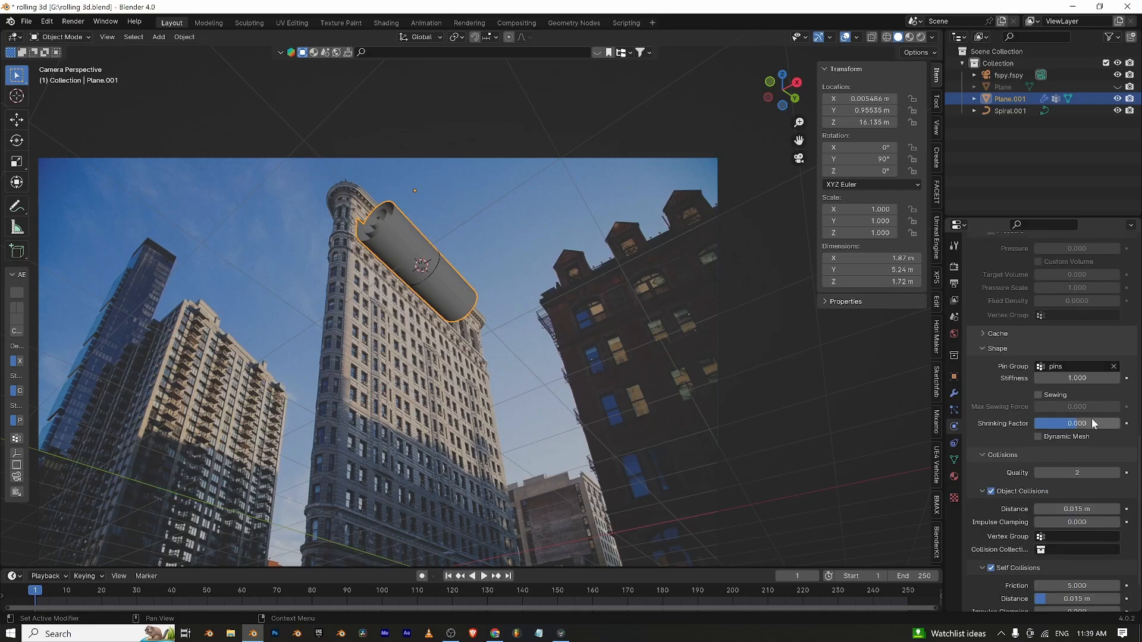
click(1066, 366)
click(981, 348)
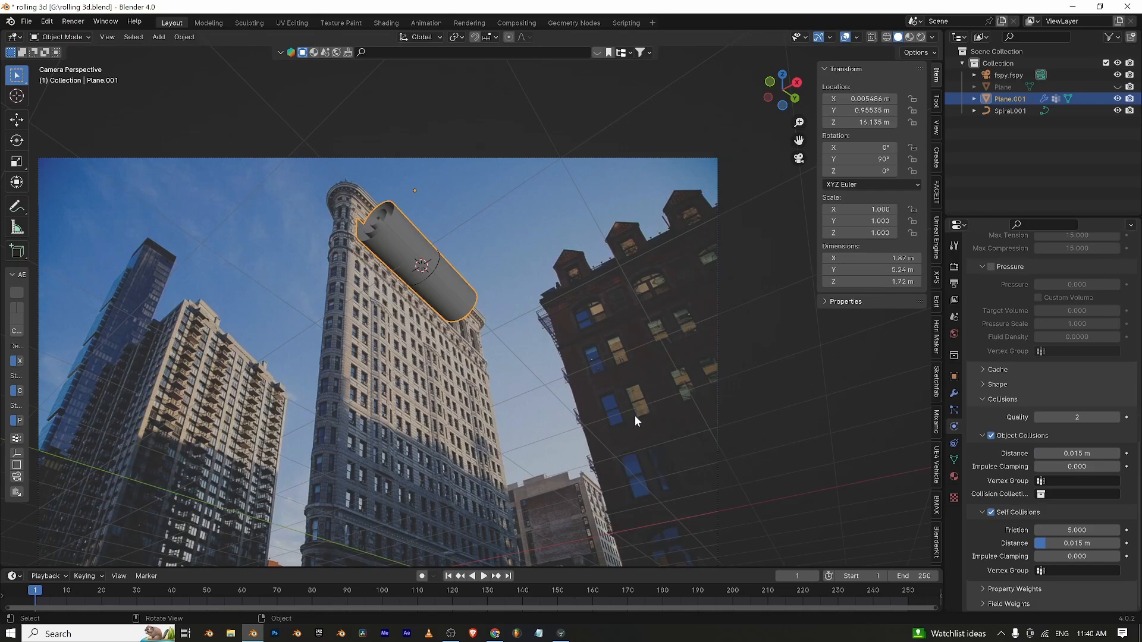
Play the cloth simulation from frame 1 and set the self-collision distance to 0.0208 m.
key(space)
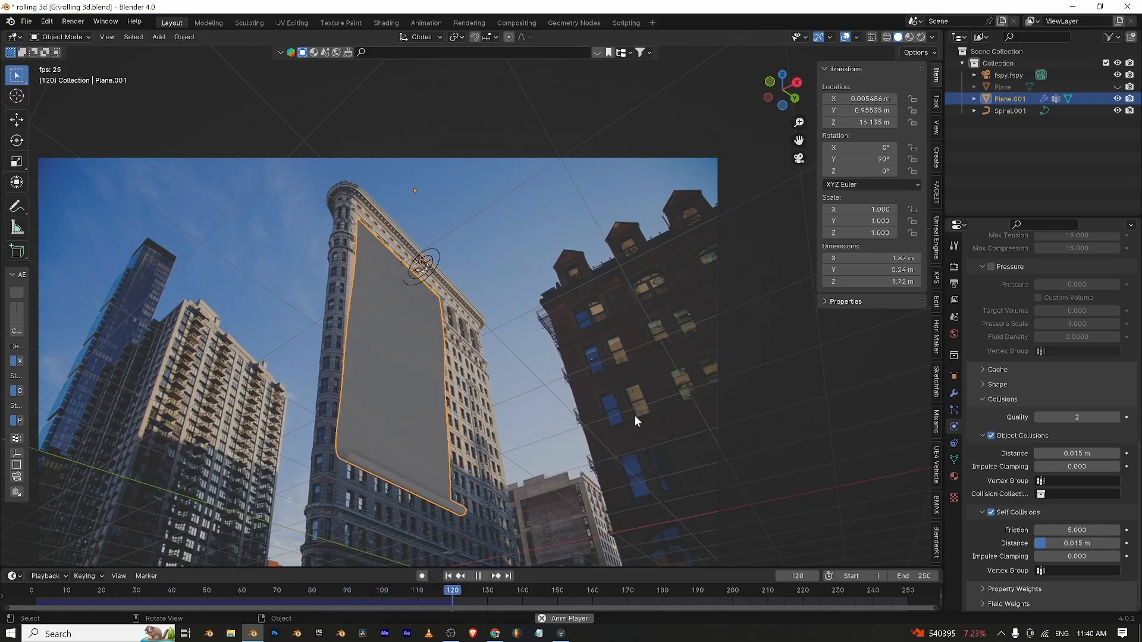
key(space)
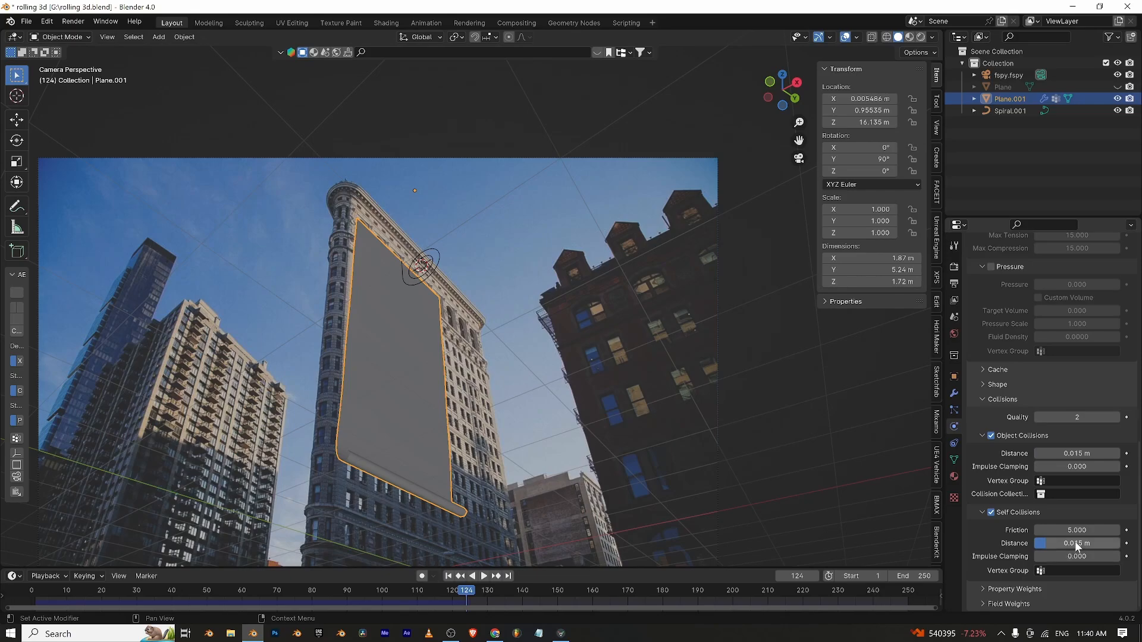
drag(1077, 543, 1084, 543)
Set cloth damping to tension 6.7, compression 7.7, shear 4.4 and bending 0.1, with 10 quality steps and 0.5 kg vertex mass.
scroll(985, 423, up, 14)
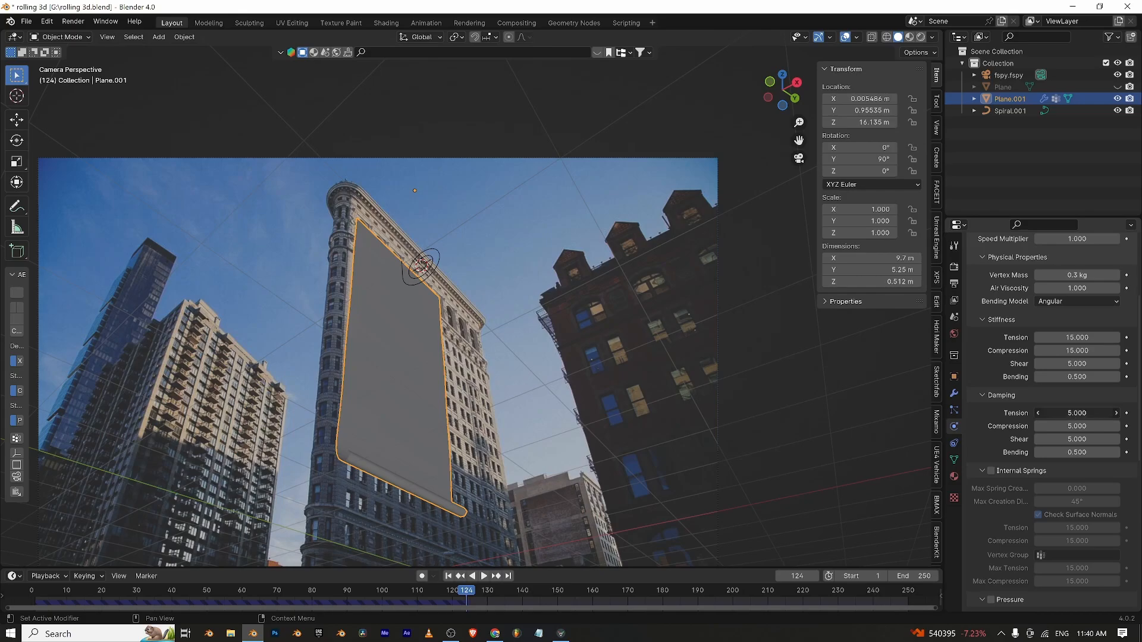
drag(1077, 413, 1074, 452)
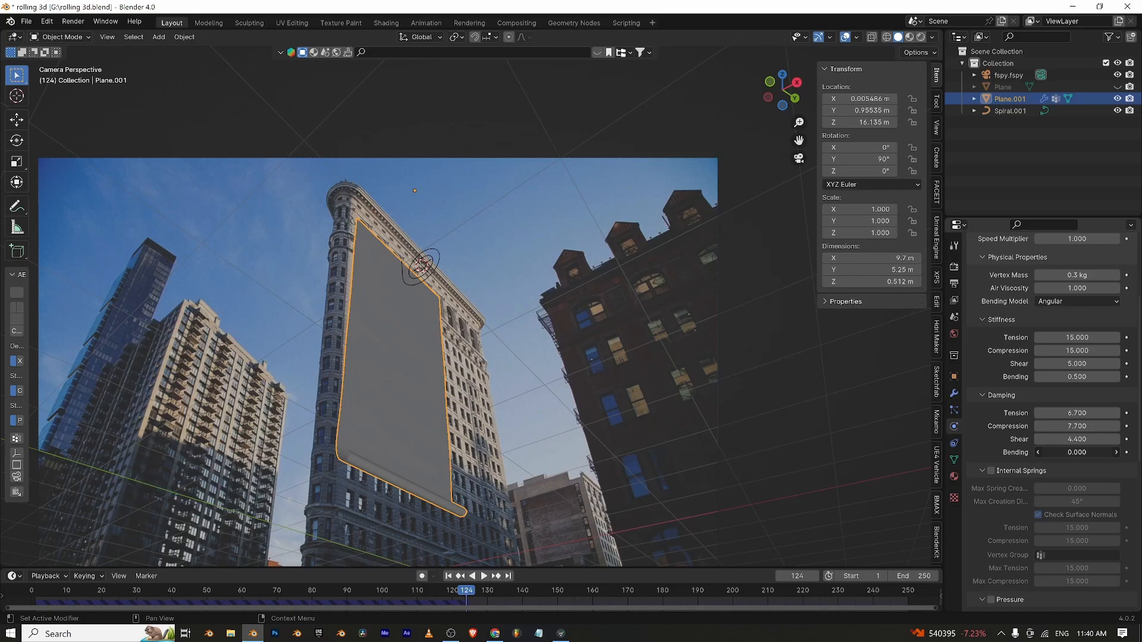
scroll(985, 413, up, 5)
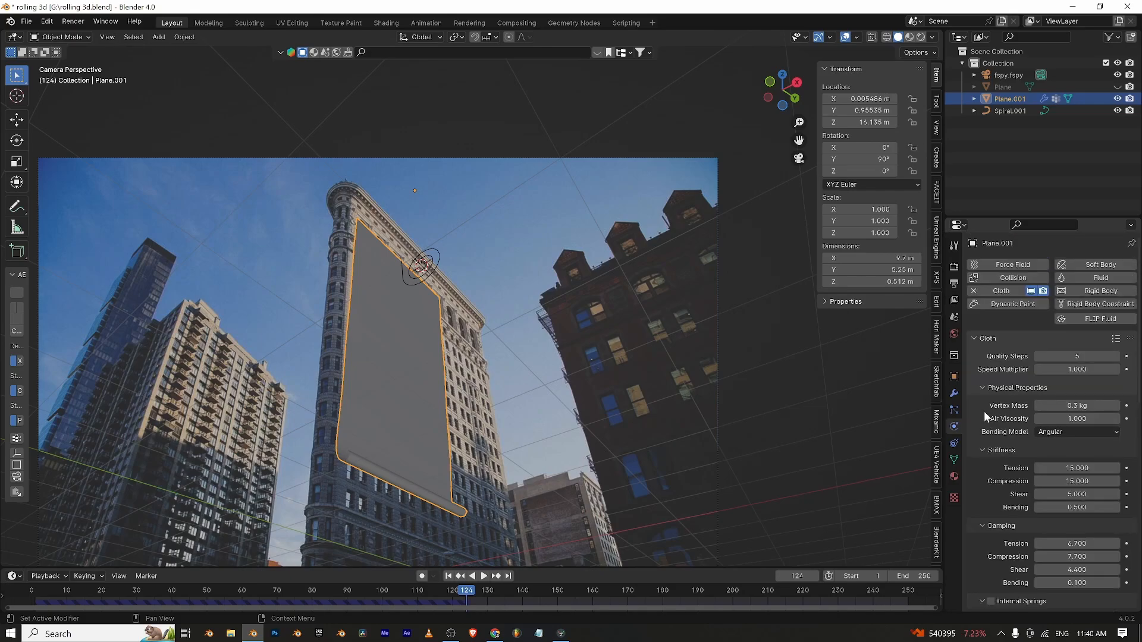
click(1094, 356)
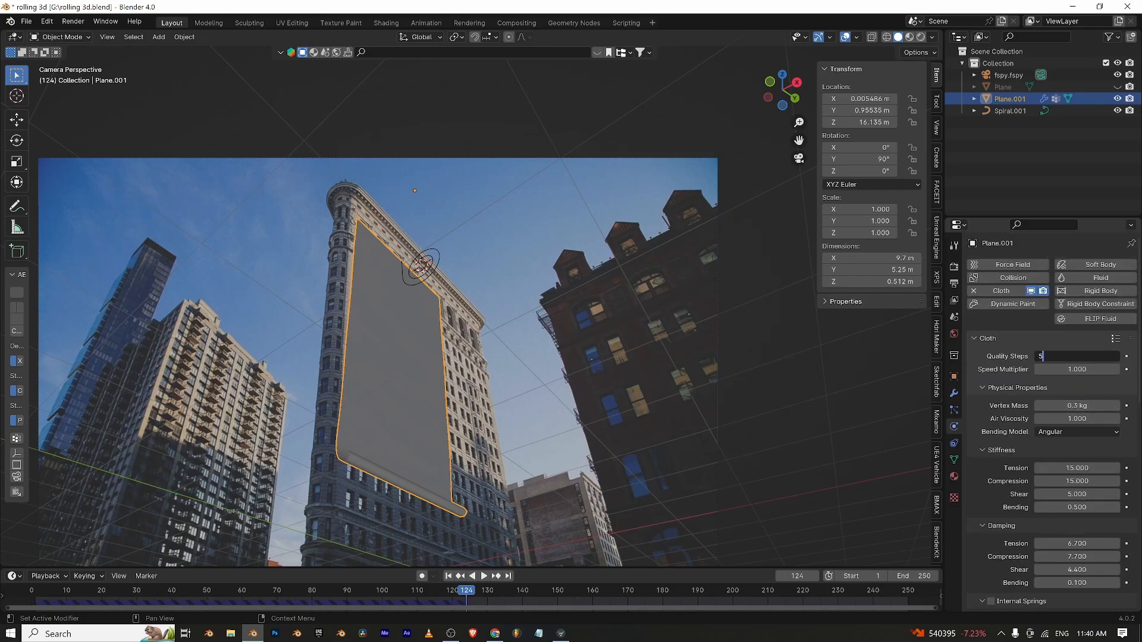
text(10)
key(Return)
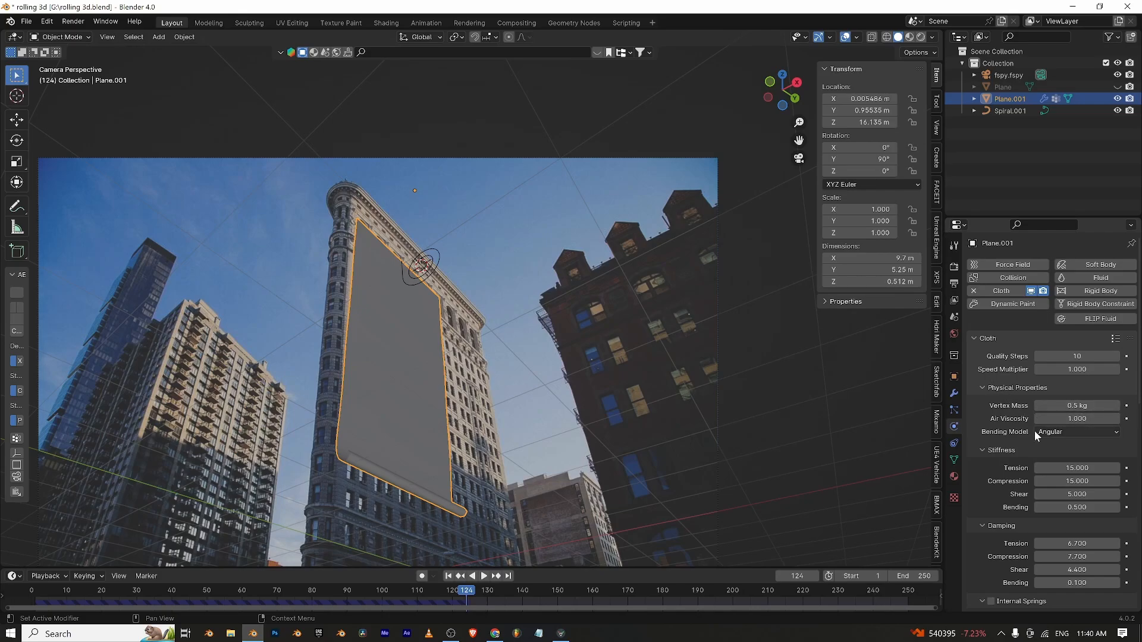
Review the cloth's collision settings and replay the simulation from frame 1 to see how the roll unfurls.
scroll(1023, 438, down, 15)
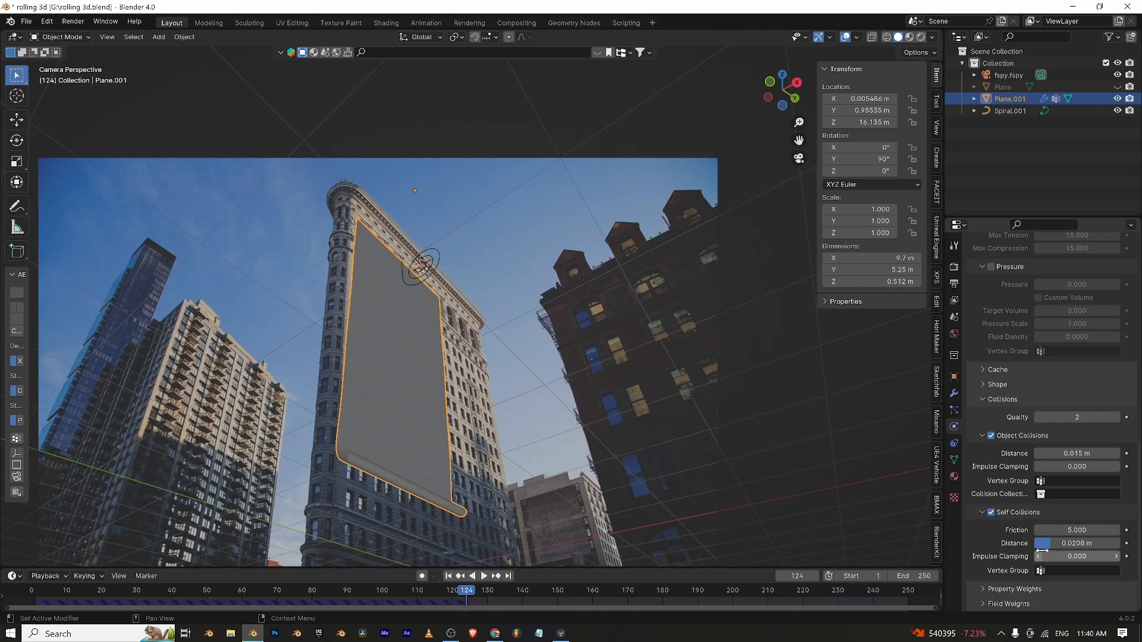
scroll(1020, 472, up, 10)
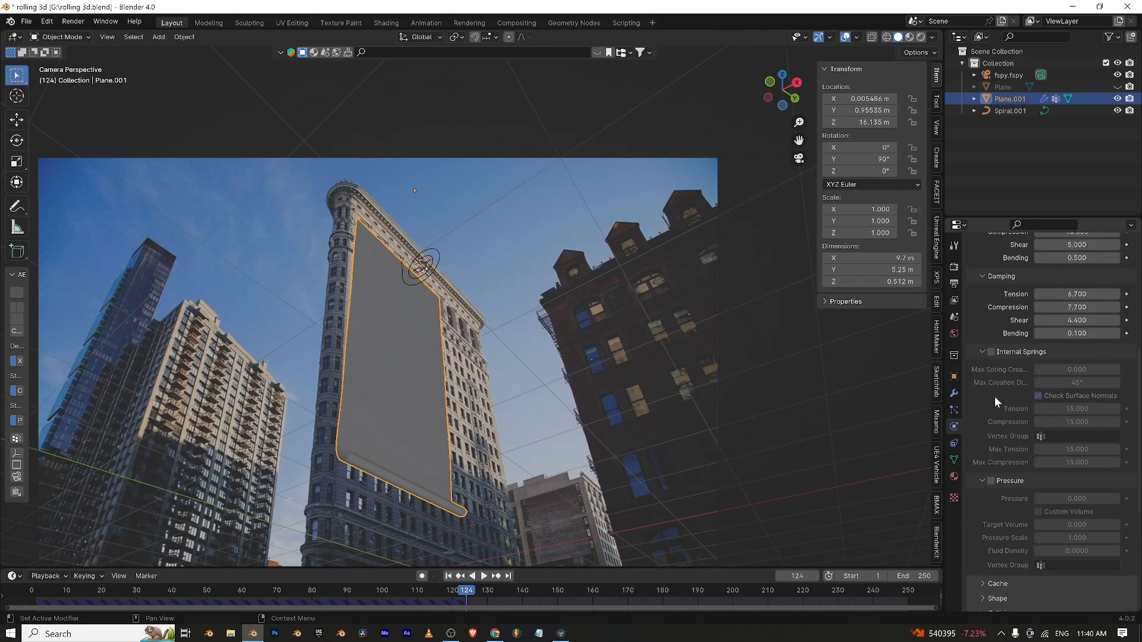
scroll(1018, 465, down, 10)
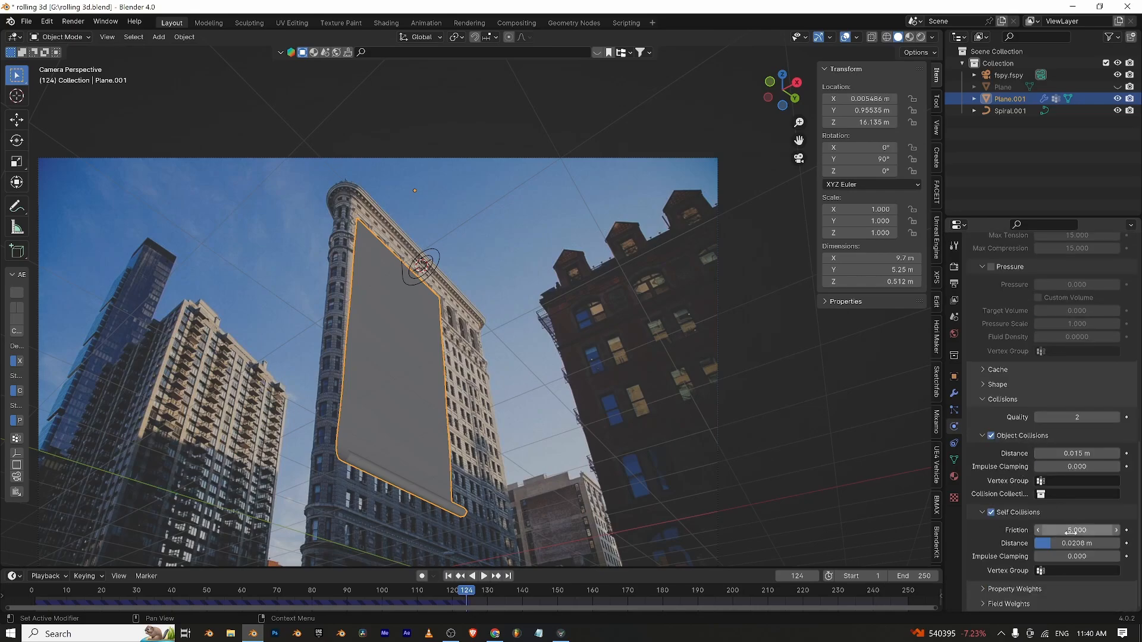
click(34, 591)
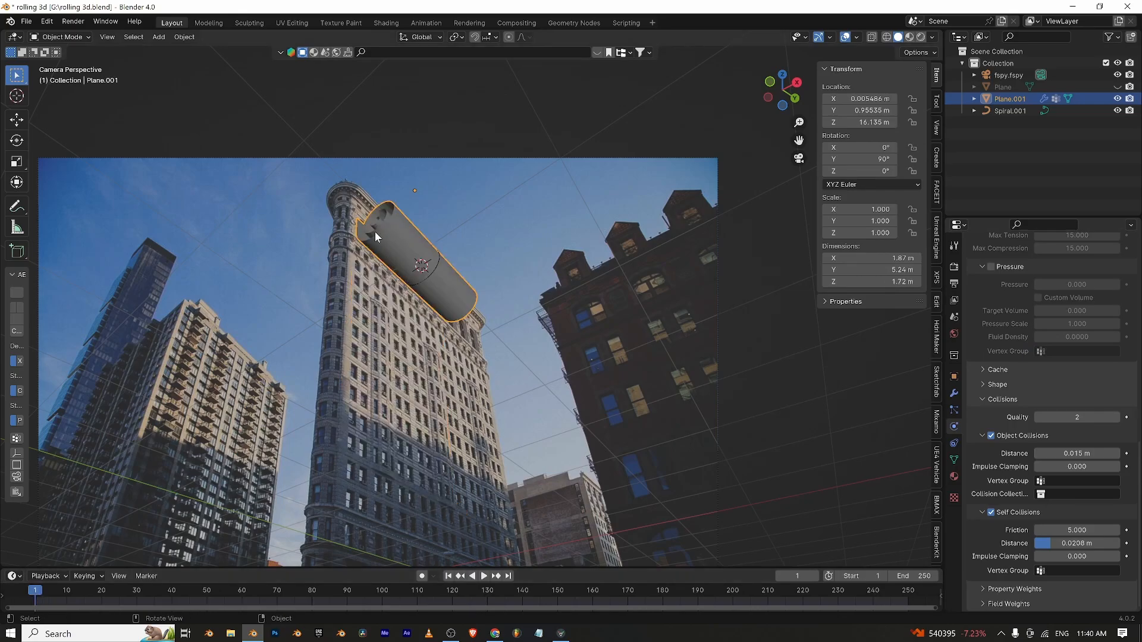
key(space)
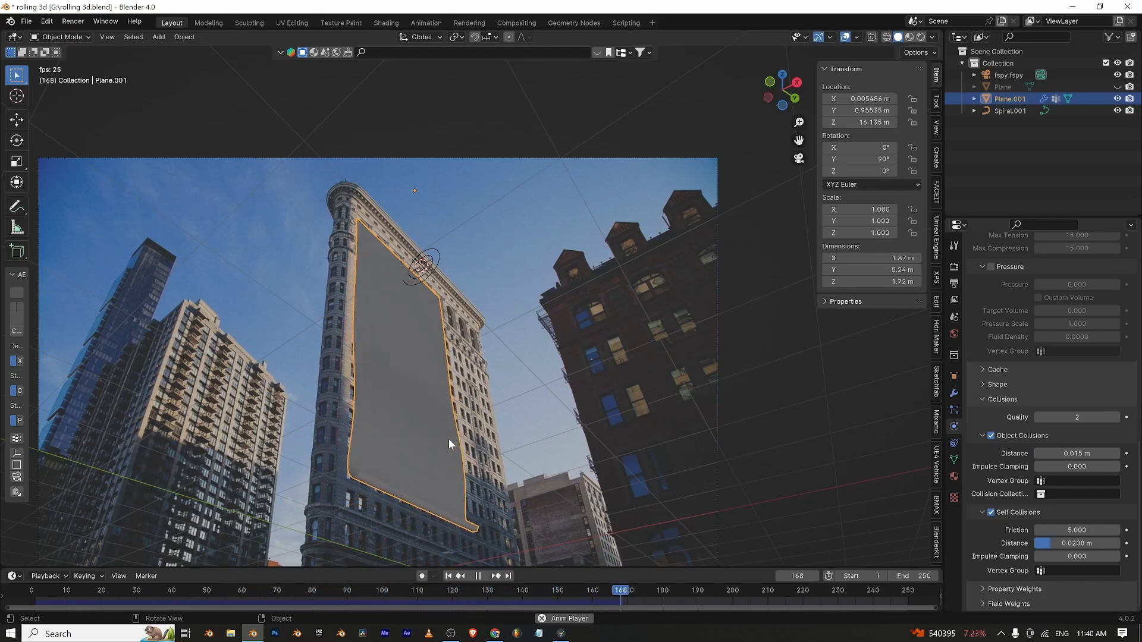
key(space)
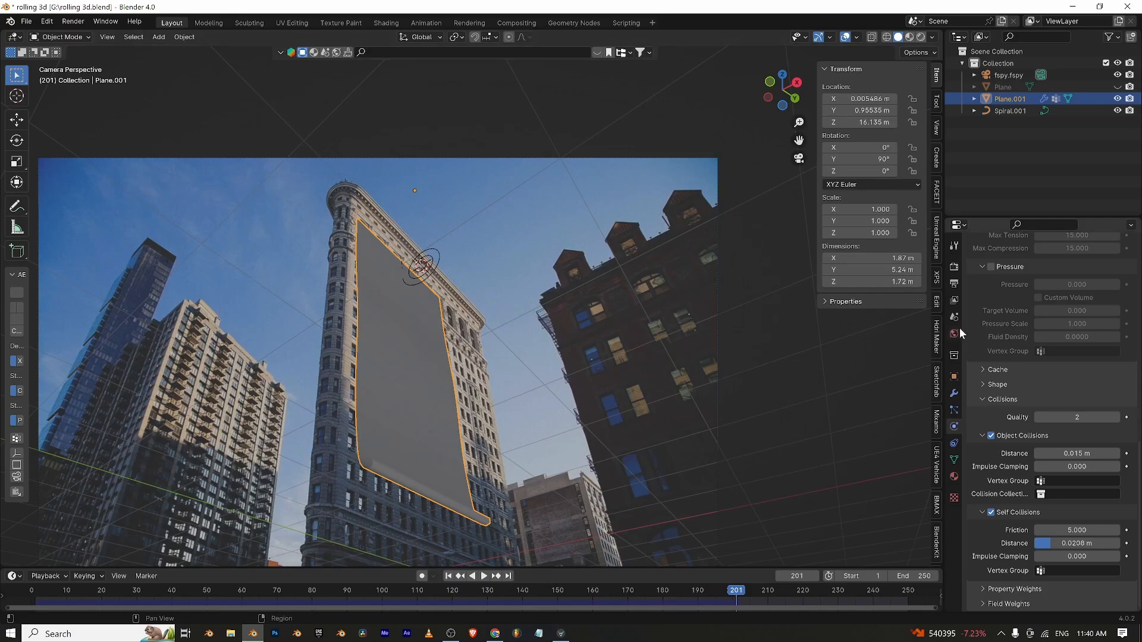
Set the cloth's vertex mass to 0.9 kg and its damping to tension 2.9 and compression 3.5.
scroll(977, 355, up, 15)
click(1066, 346)
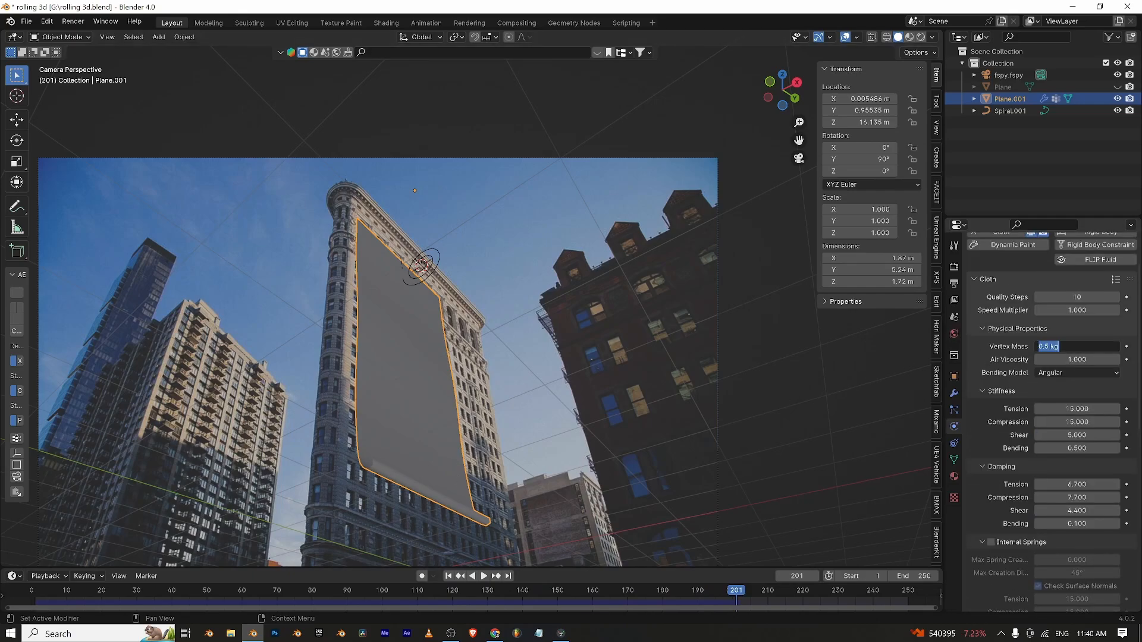
text(0.9)
key(Return)
scroll(981, 409, down, 7)
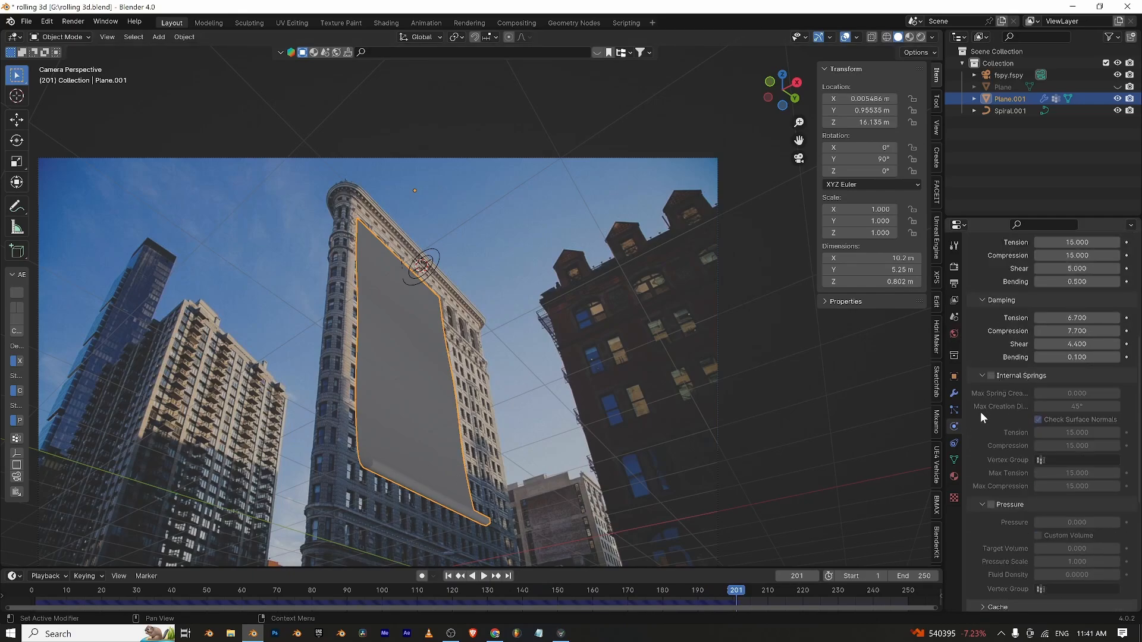
drag(1066, 332, 1043, 332)
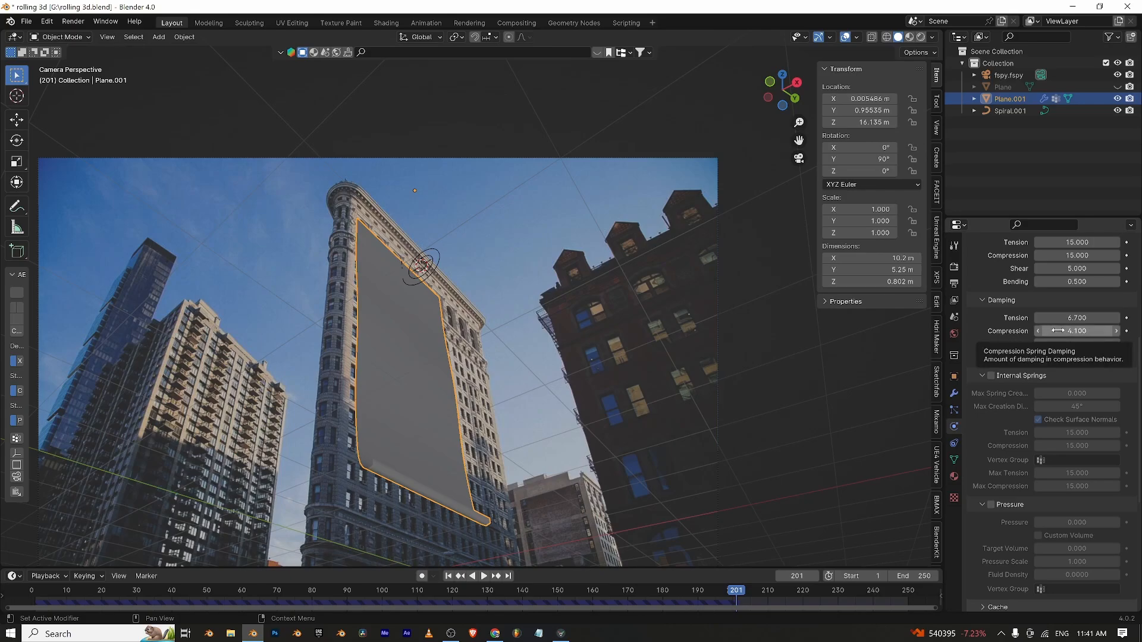
mouse_move(1072, 318)
mouse_down()
mouse_move(1049, 318)
mouse_move(1068, 331)
mouse_up()
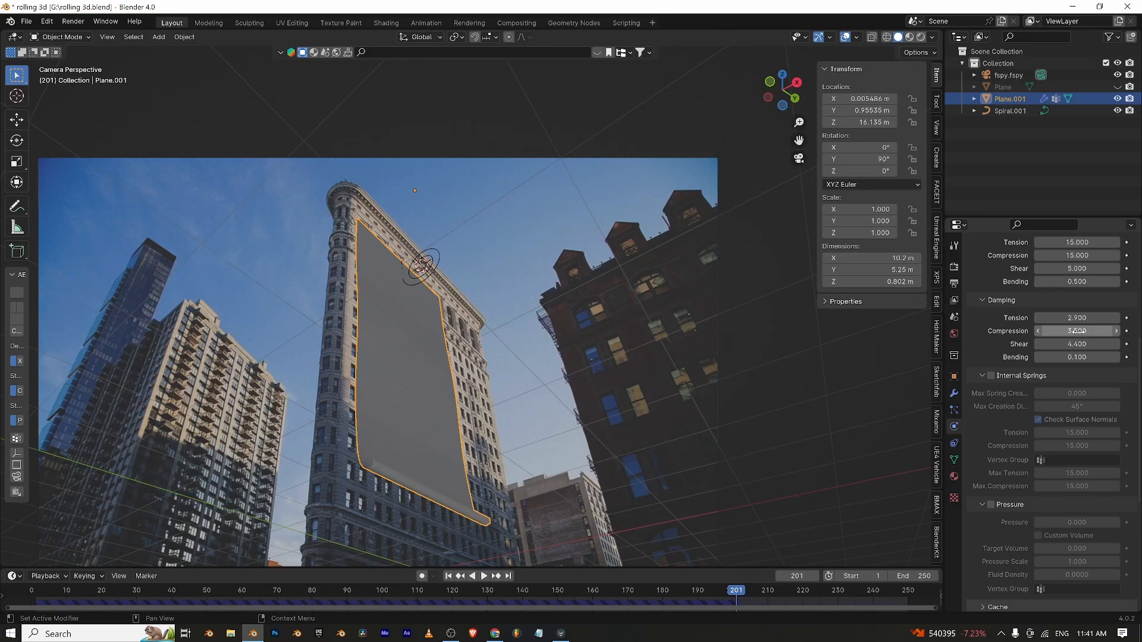
Replay the heavier cloth's unrolling from the start of the timeline and return to frame 0.
key(shift+Left)
key(space)
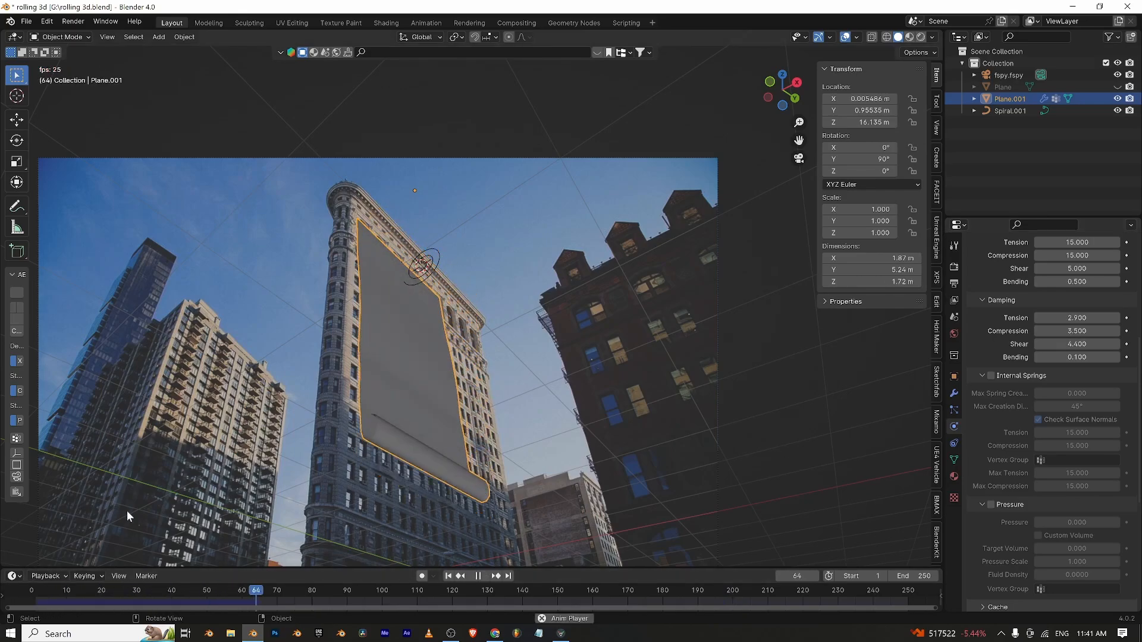
key(space)
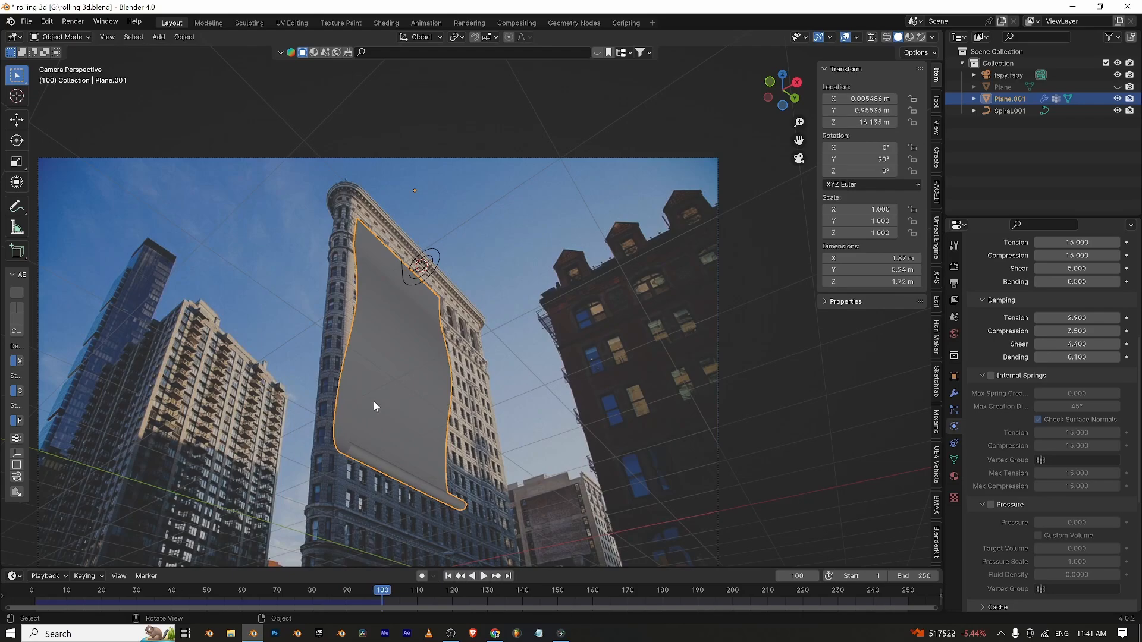
drag(365, 591, 33, 599)
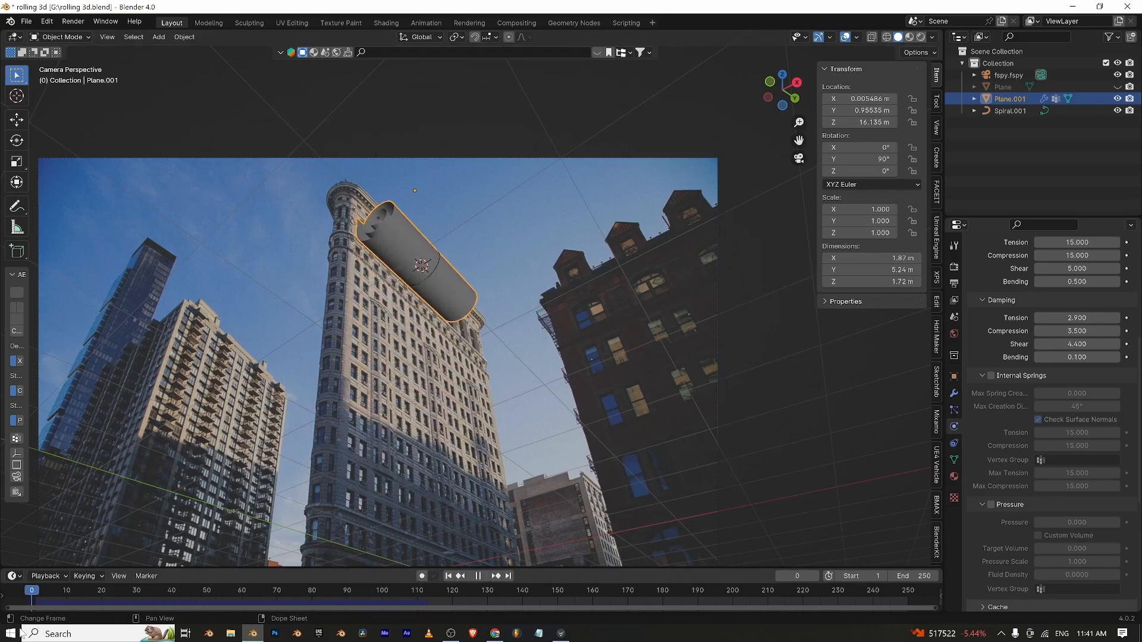
Unhide the facade plane behind the roll and leave all objects deselected.
key(alt+h)
click(369, 326)
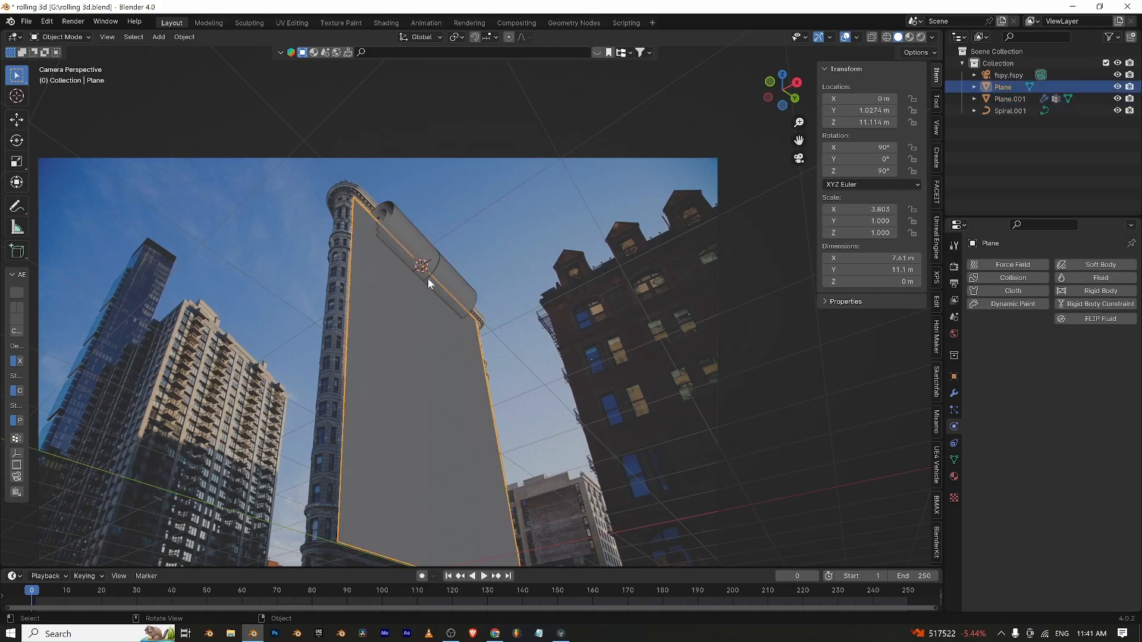
click(441, 268)
key(ctrl+z)
key(t)
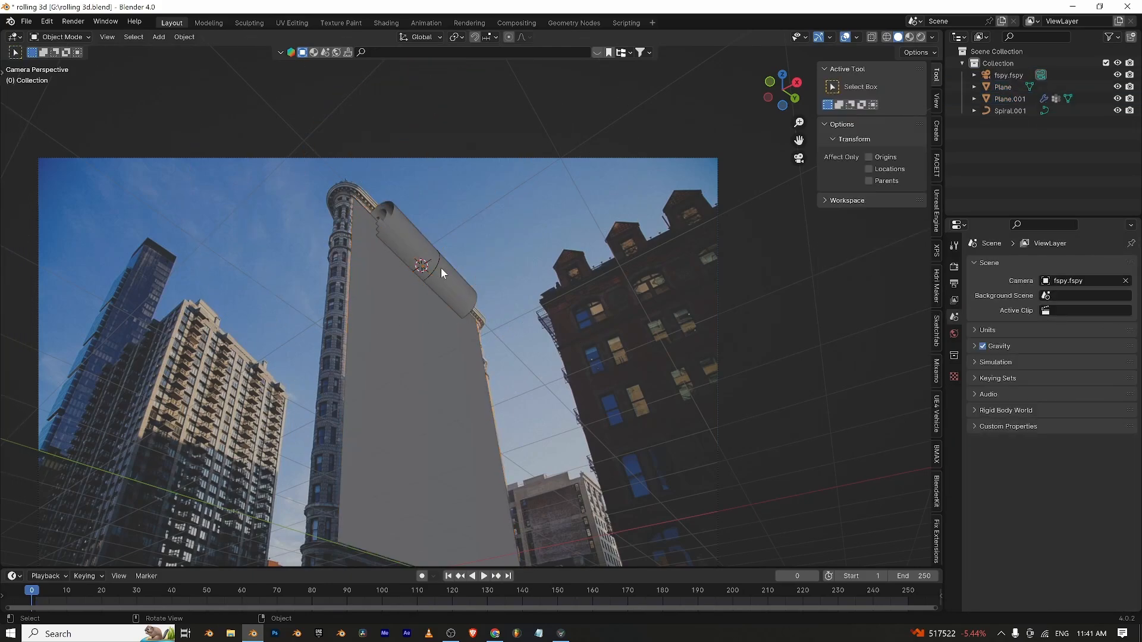
Delete the Force field object surrounding the rolled banner.
key(ctrl+z)
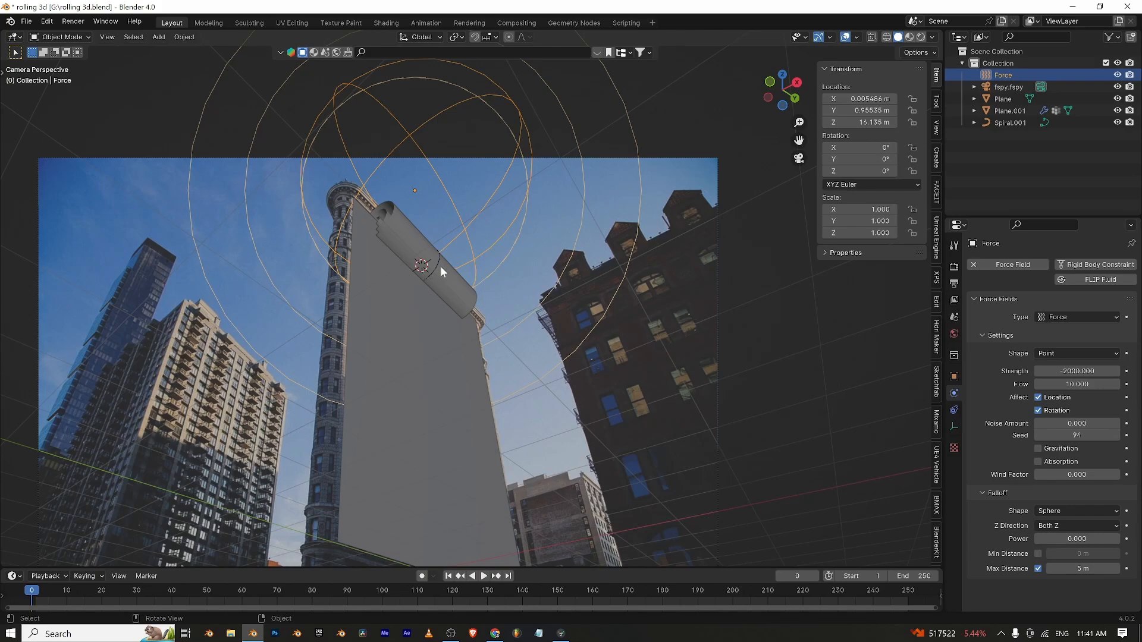
key(Delete)
Move the spiral curve on the banner roll about 0.13 m along the global X axis.
click(438, 261)
click(438, 261)
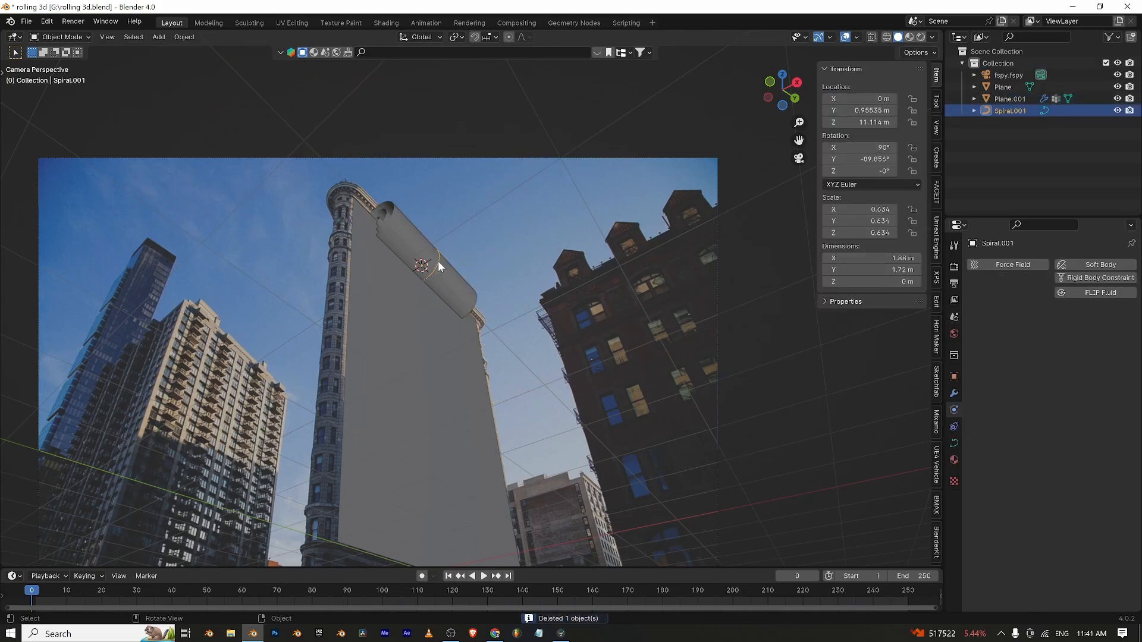
key(g)
key(y)
key(z)
key(z)
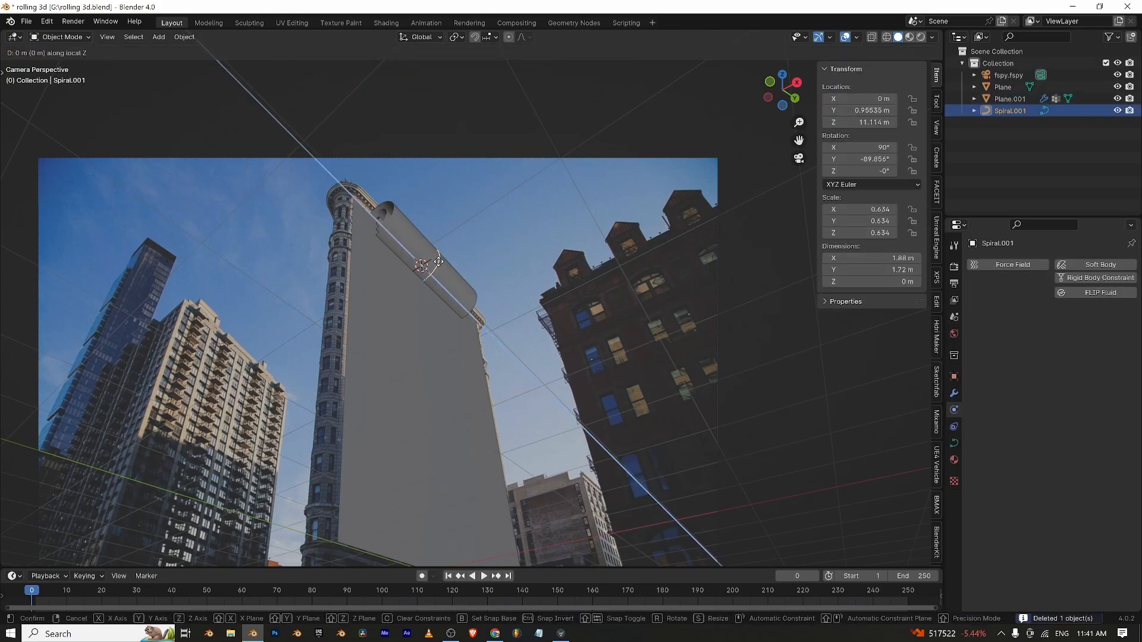
key(y)
key(x)
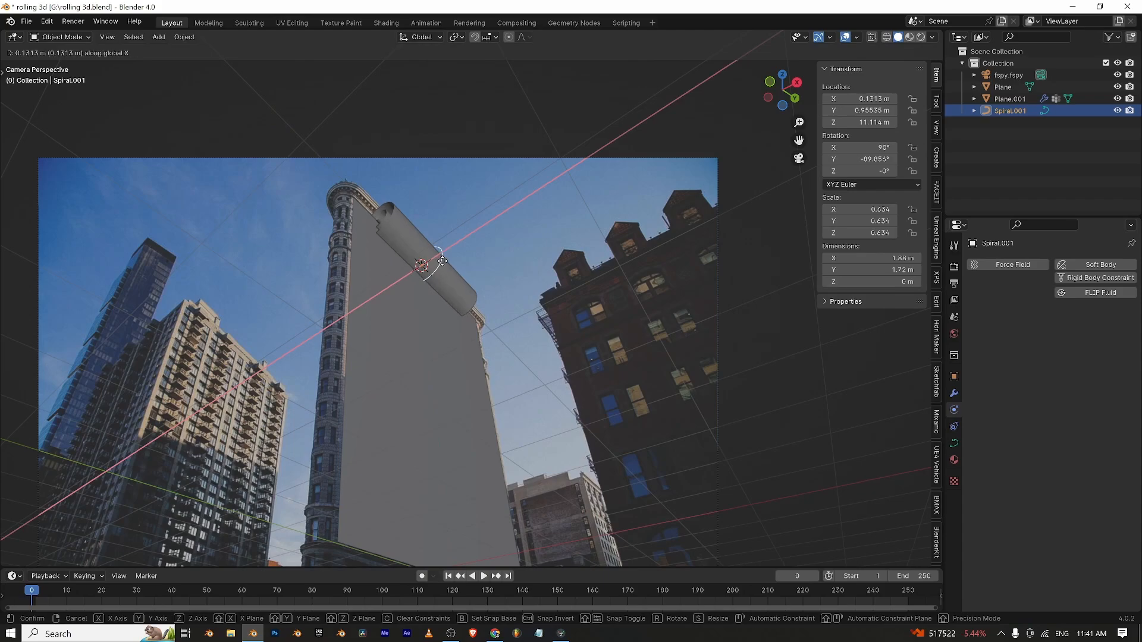
click(442, 261)
Move the rolled cloth plane together with the spiral curve about 0.99 m along the global X axis.
click(445, 263)
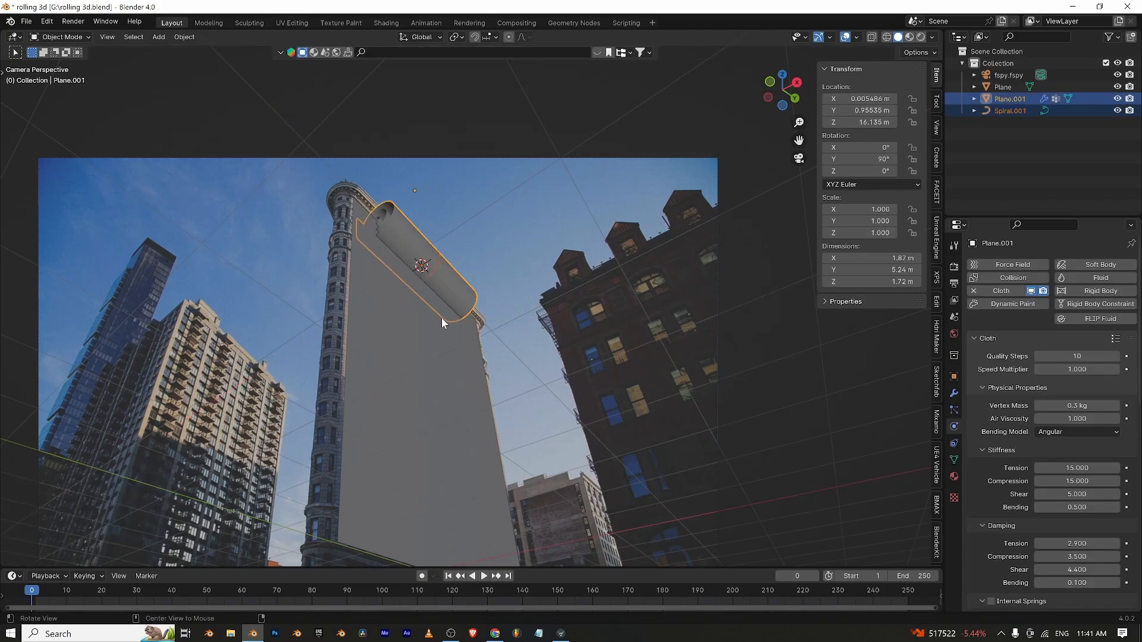
middle_drag(441, 317, 511, 320)
key(g)
key(x)
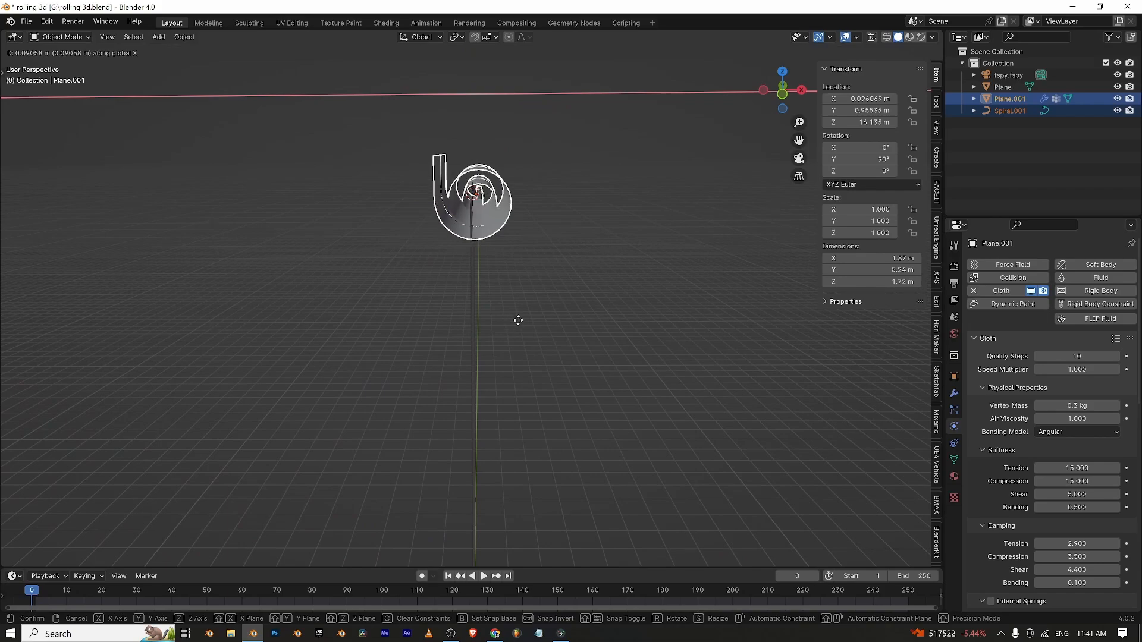
click(551, 326)
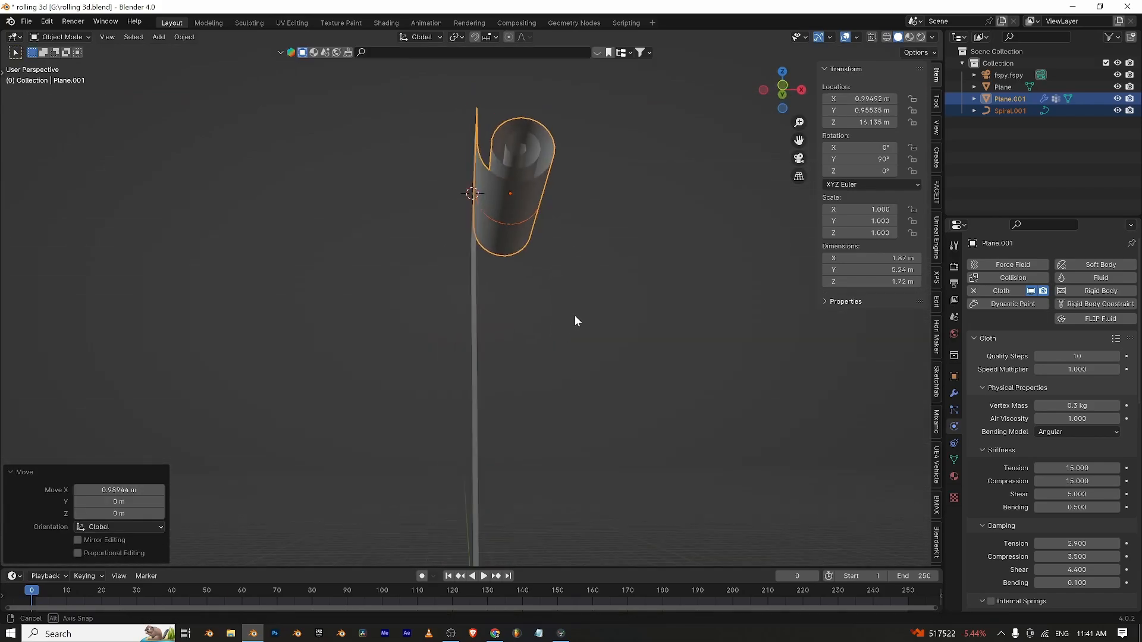
Add Collision physics to the tall plane covering the building's wall.
scroll(537, 279, up, 3)
shift+middle_drag(536, 280, 503, 363)
click(456, 355)
click(1013, 278)
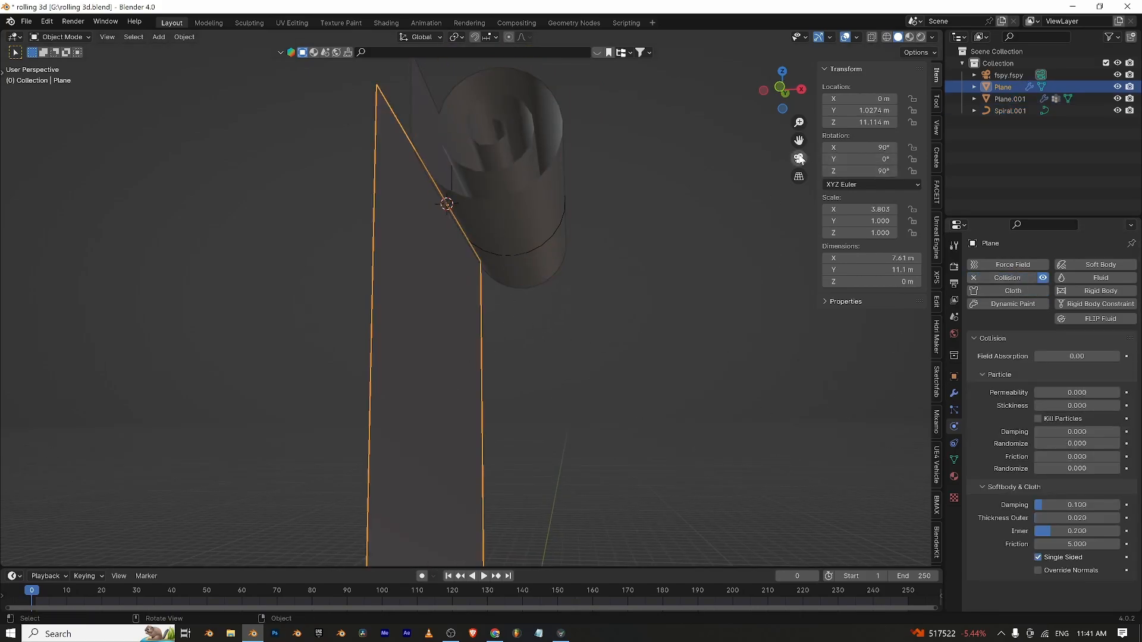
Play the cloth simulation in the camera view to check how the banner unrolls.
key(KP_0)
click(278, 481)
key(space)
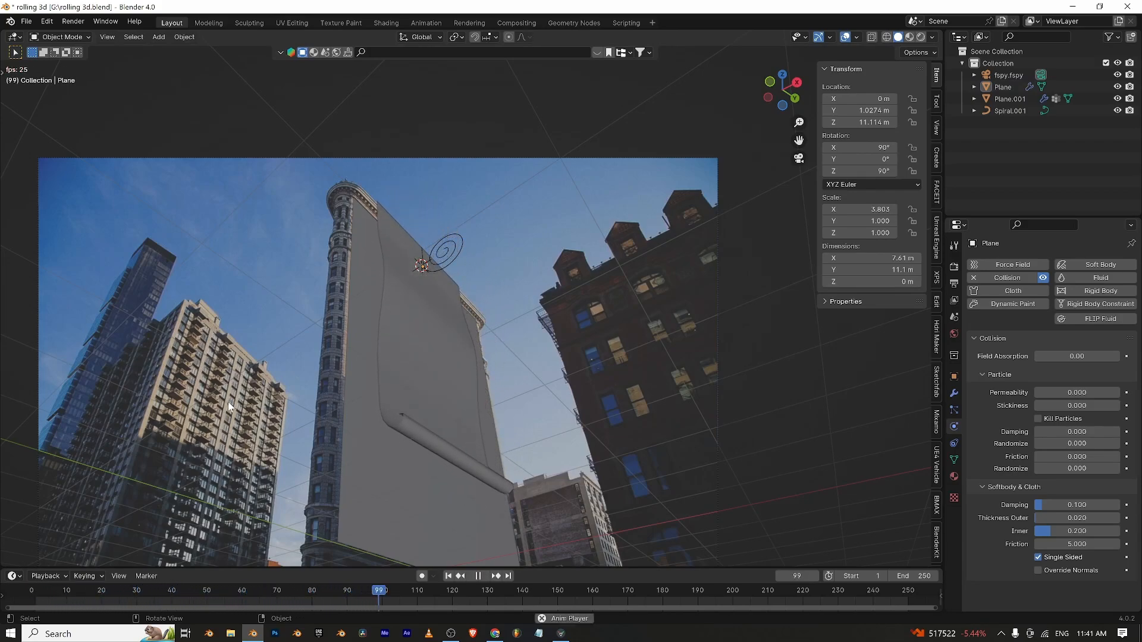
click(430, 424)
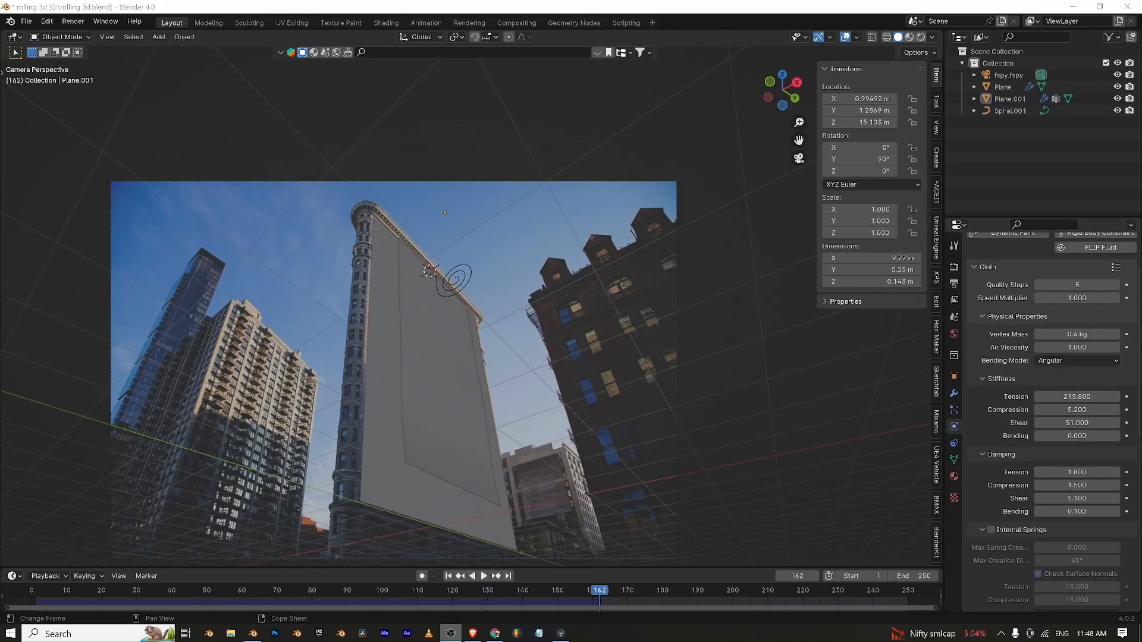
Set the banner cloth's stiffness to 4 for tension and 40 for compression.
click(442, 409)
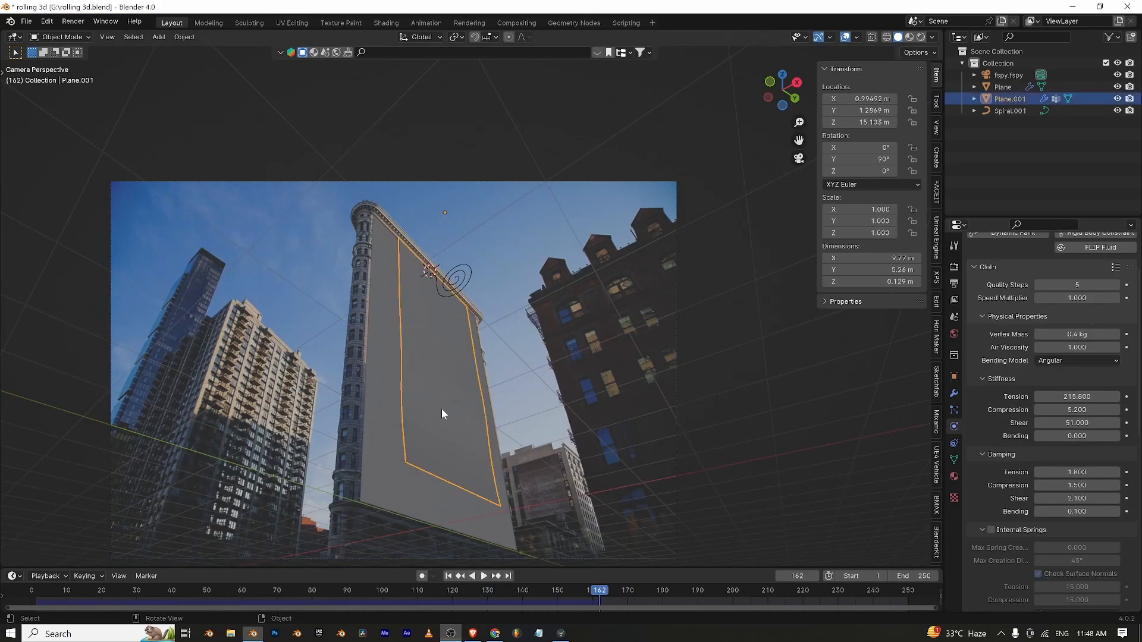
right_click(1079, 400)
click(1064, 401)
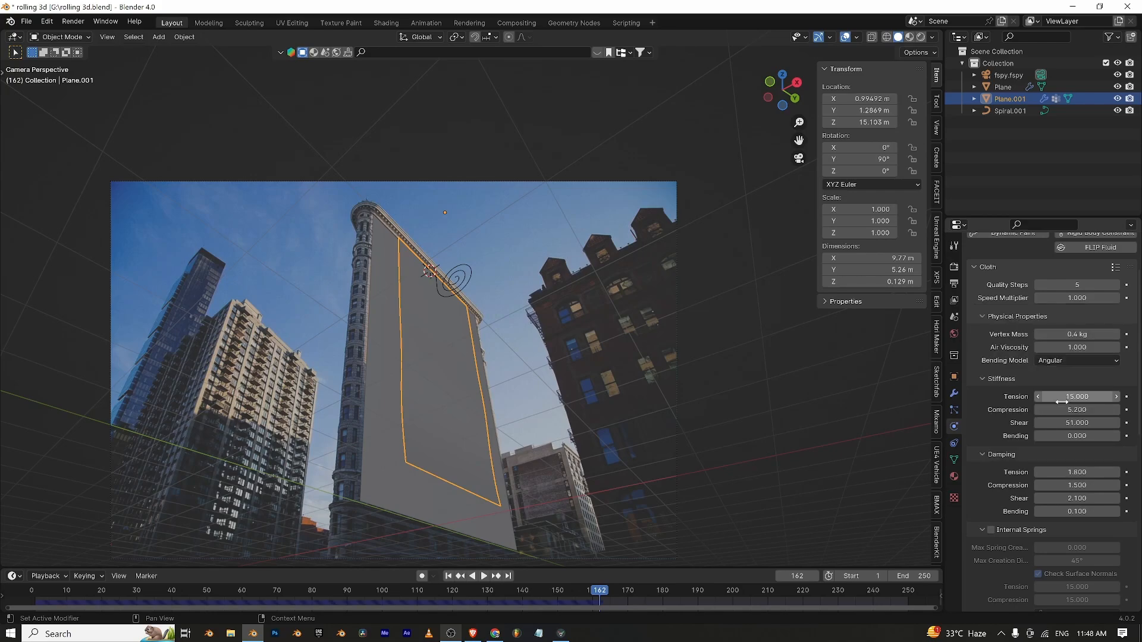
right_click(1064, 406)
click(1064, 405)
double_click(1075, 397)
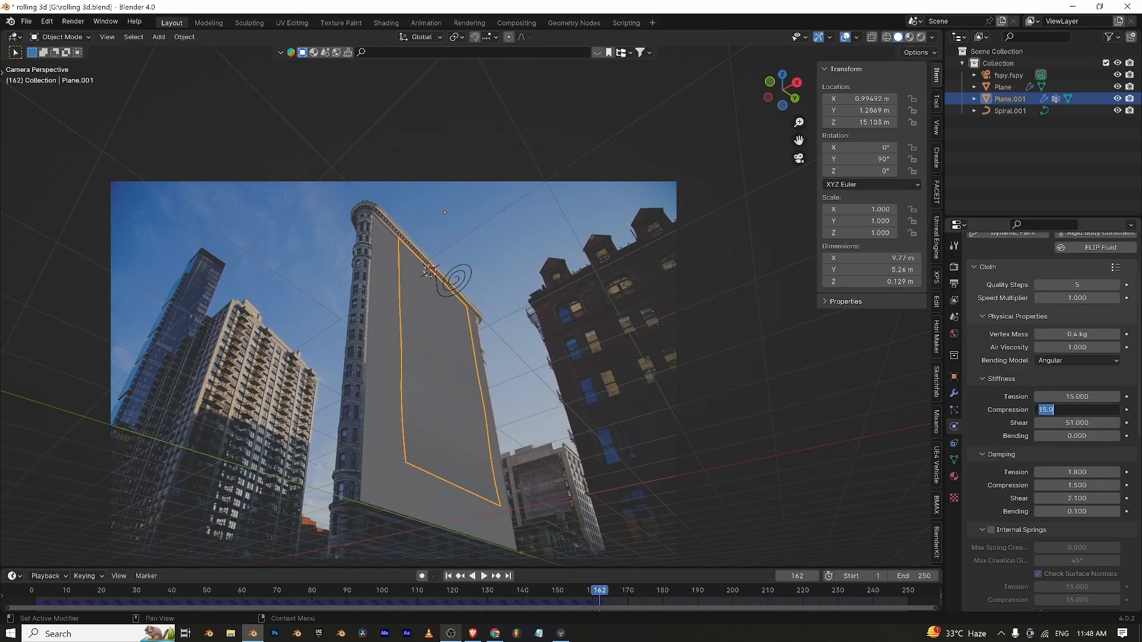
text(4)
key(Return)
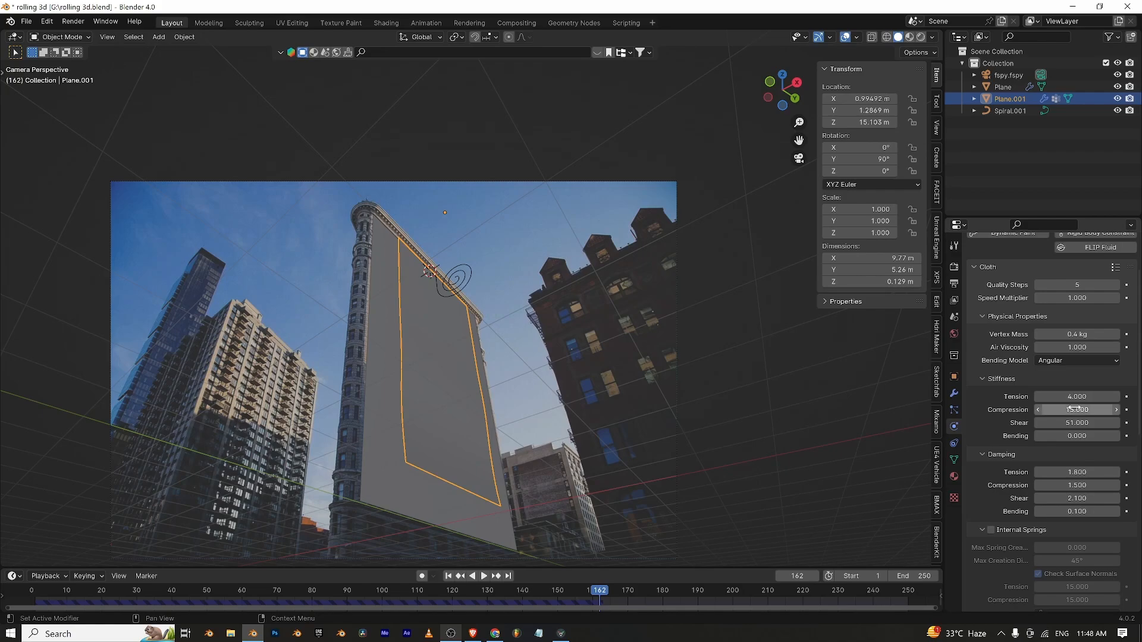
Reset the banner cloth's shear and bending stiffness to their default values.
right_click(1077, 422)
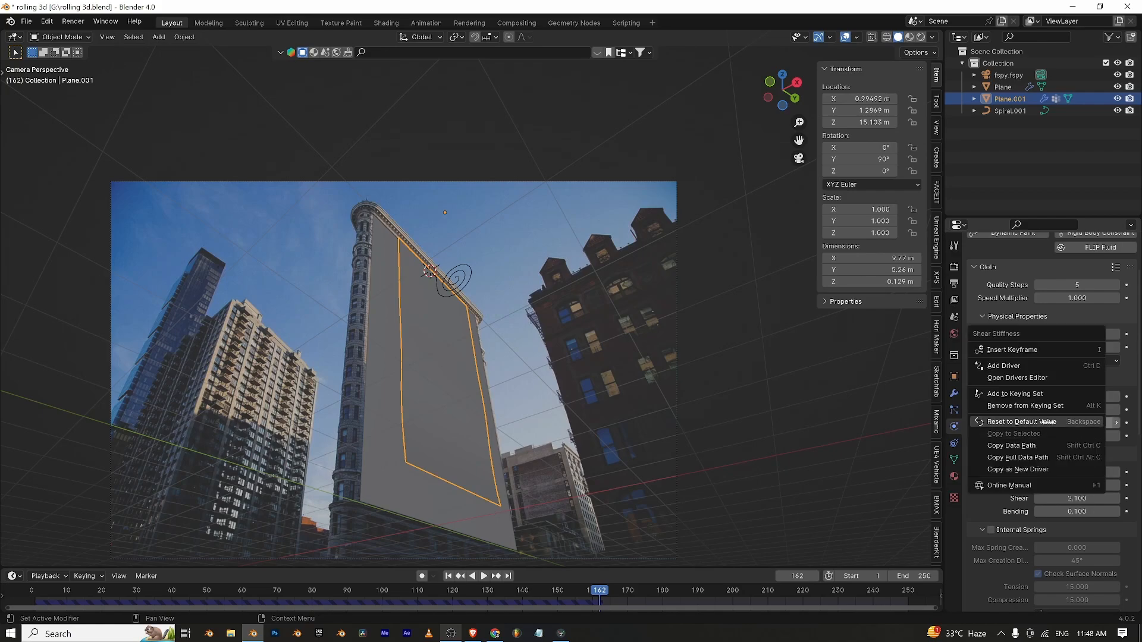
click(1070, 423)
right_click(1062, 433)
click(1063, 434)
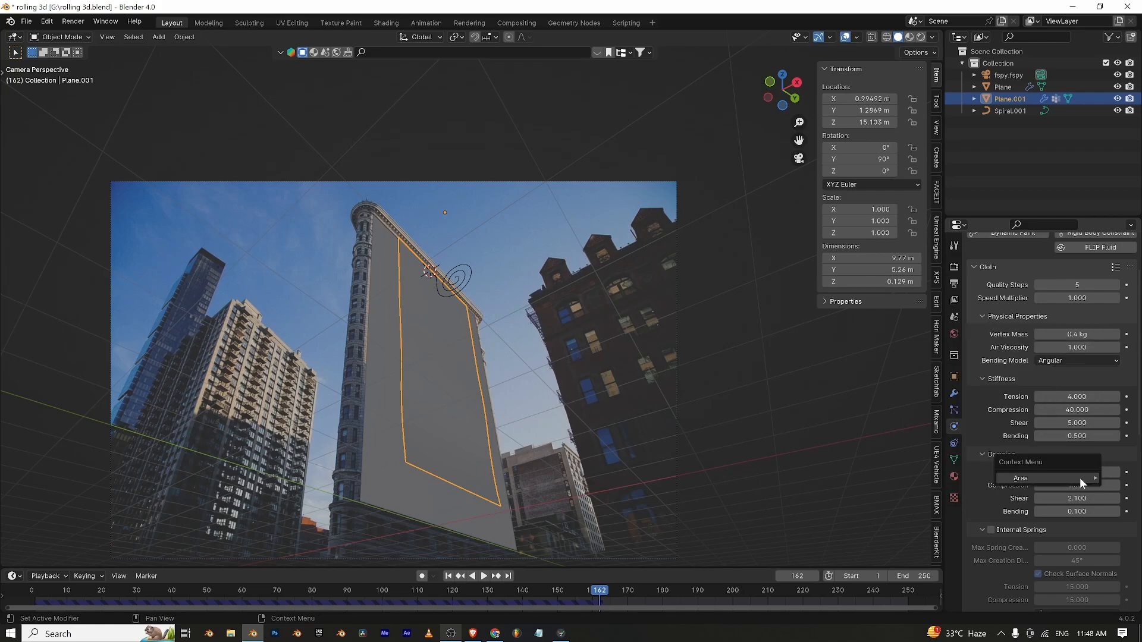
Reset the banner cloth's tension, compression and shear damping to their default values.
right_click(1078, 474)
right_click(1123, 472)
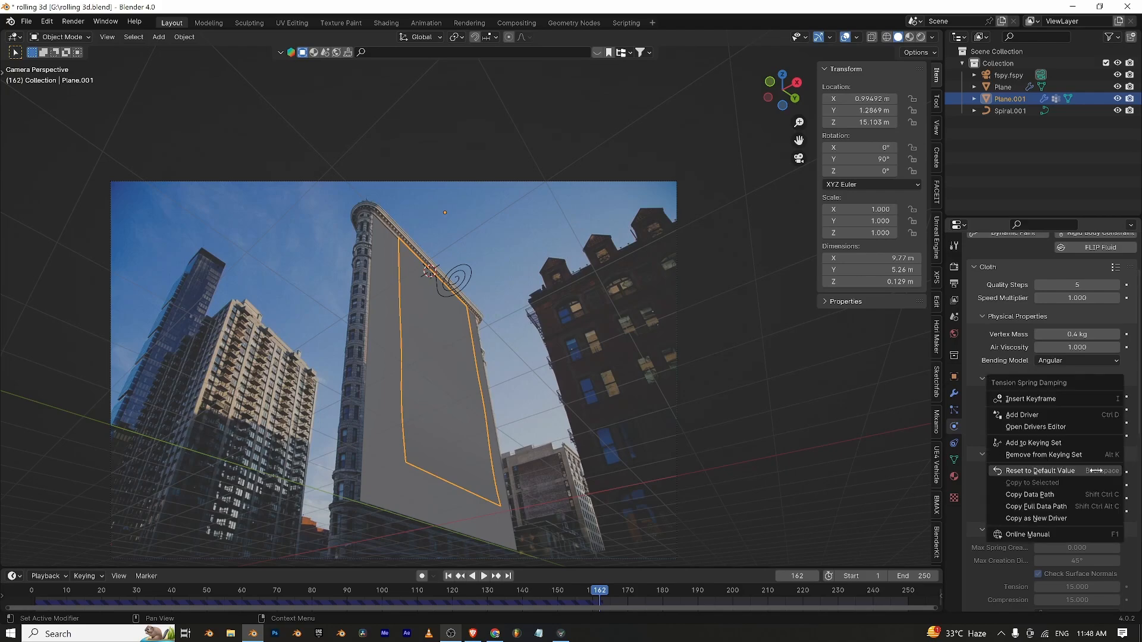
click(1122, 472)
right_click(1079, 486)
click(1078, 485)
right_click(1076, 486)
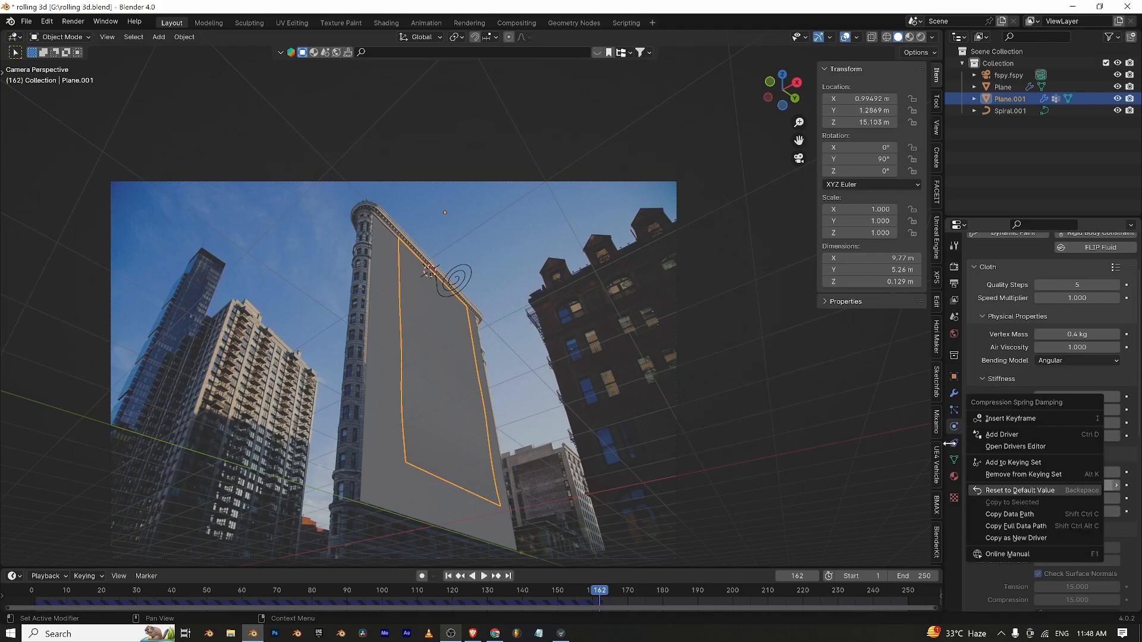
right_click(1057, 496)
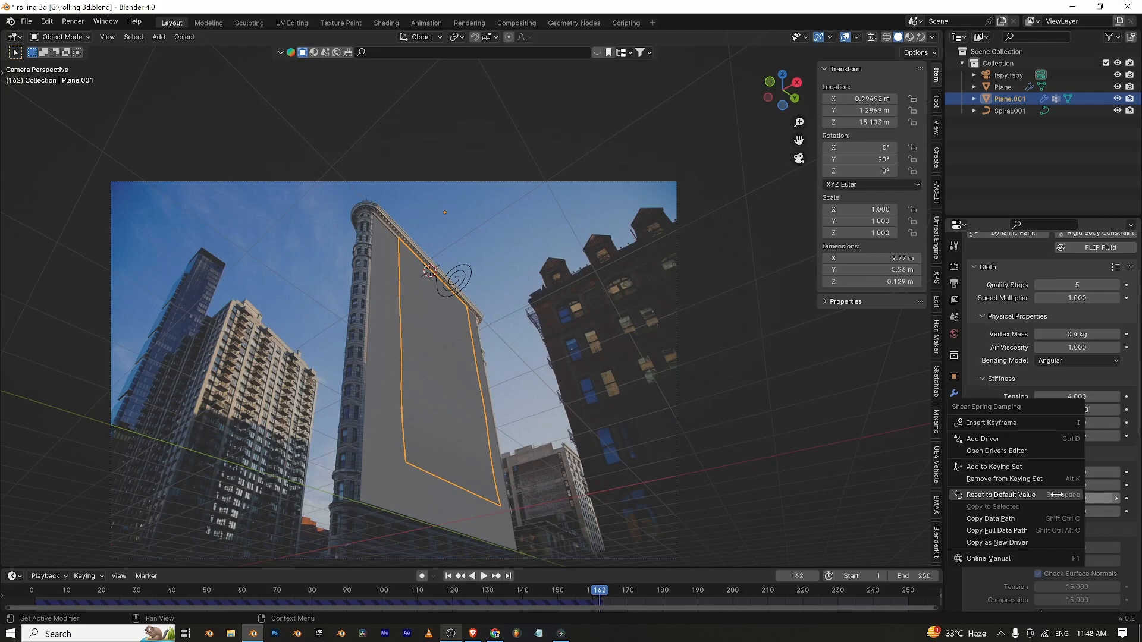
click(1022, 493)
Reset the banner cloth's bending damping to its default value and play the simulation from the start.
right_click(1074, 512)
click(1070, 508)
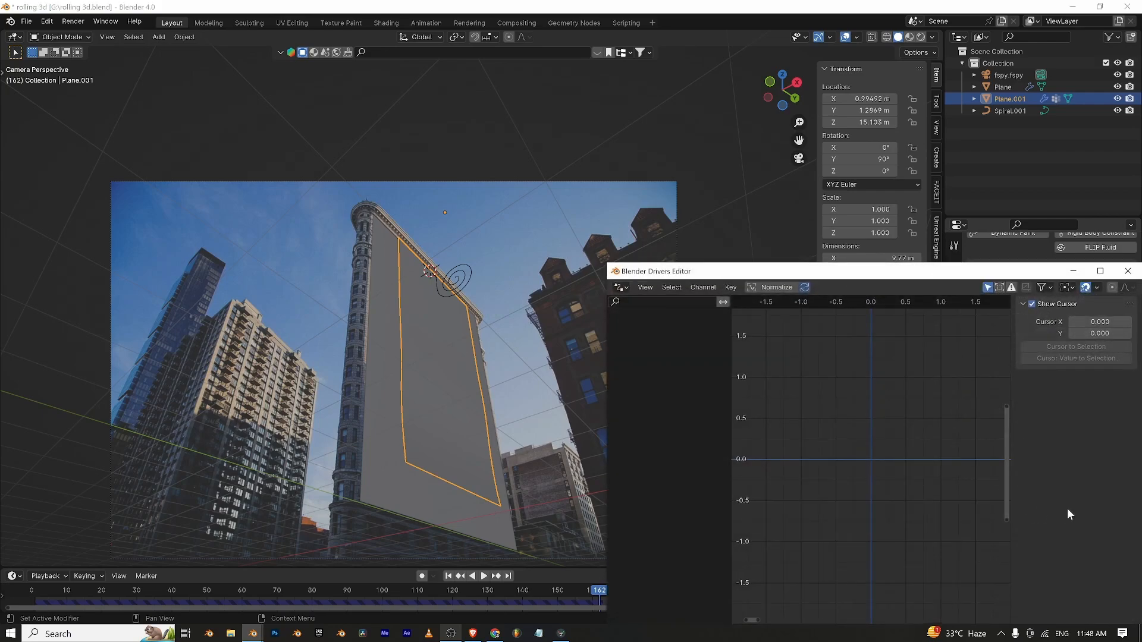
click(1128, 271)
right_click(1060, 510)
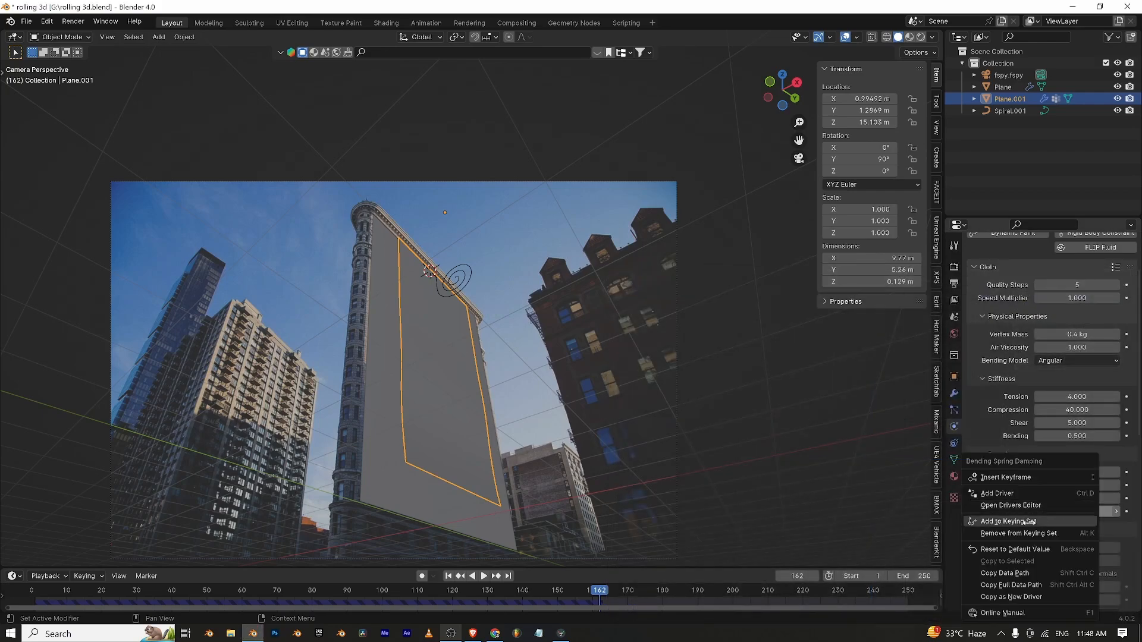
click(1011, 549)
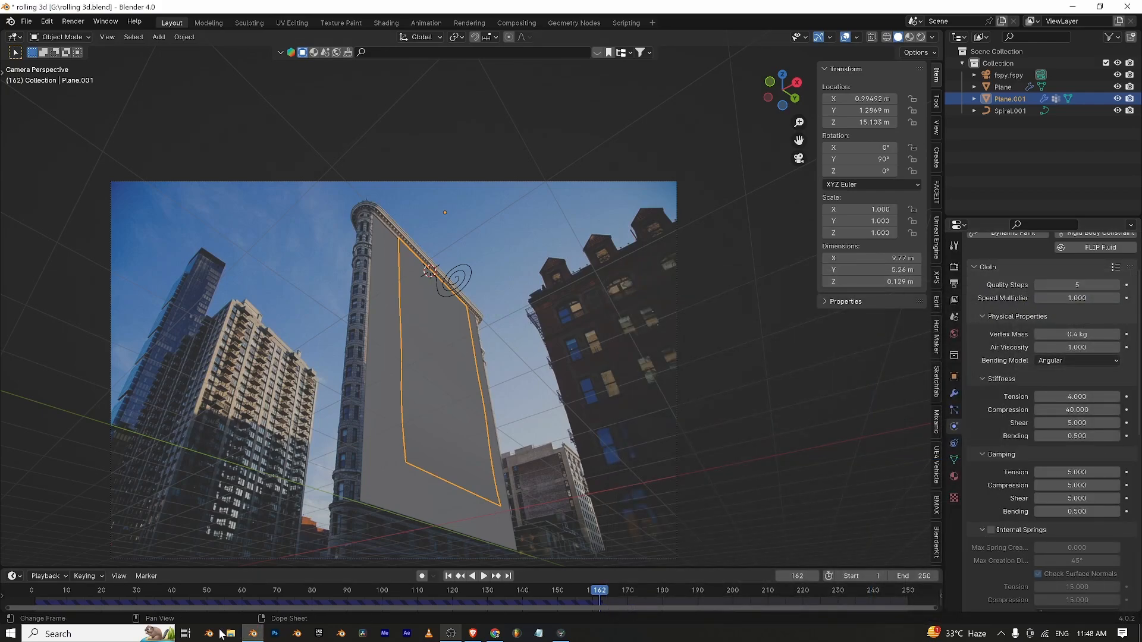
click(48, 593)
key(space)
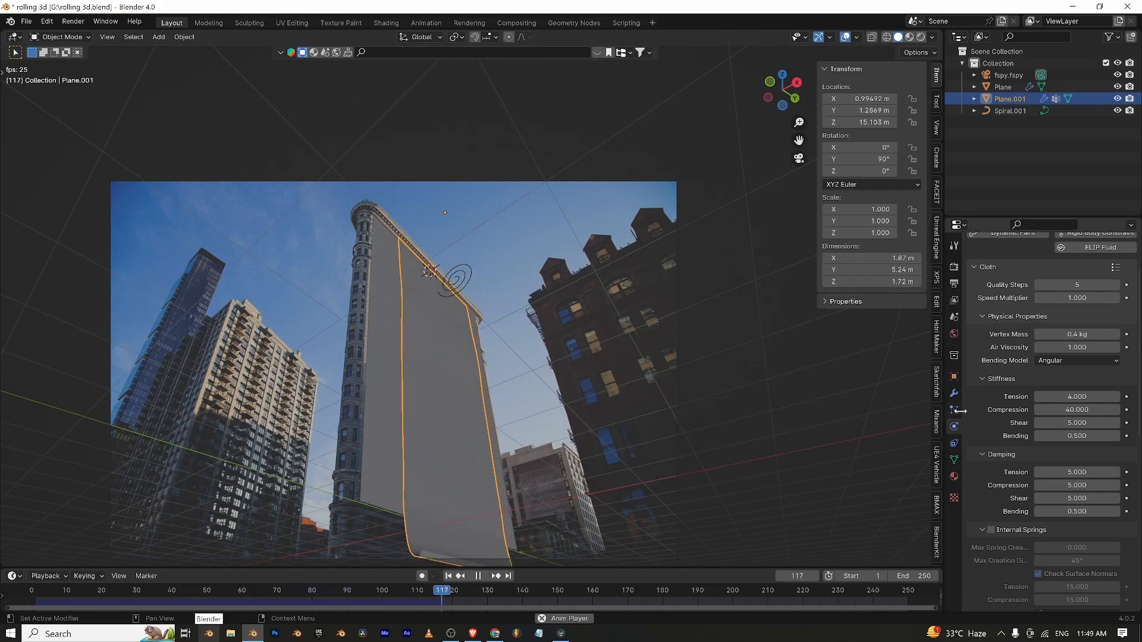
Set the banner cloth's tension stiffness to 40 and replay the simulation from the start.
right_click(1065, 397)
click(1065, 400)
click(1066, 400)
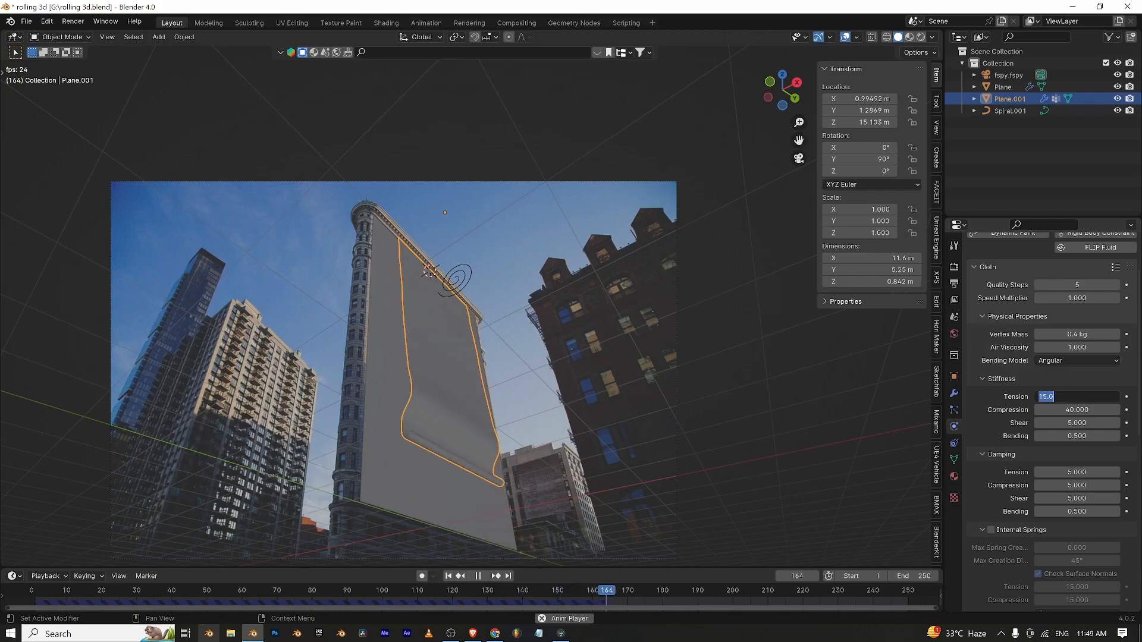
text(40)
key(Return)
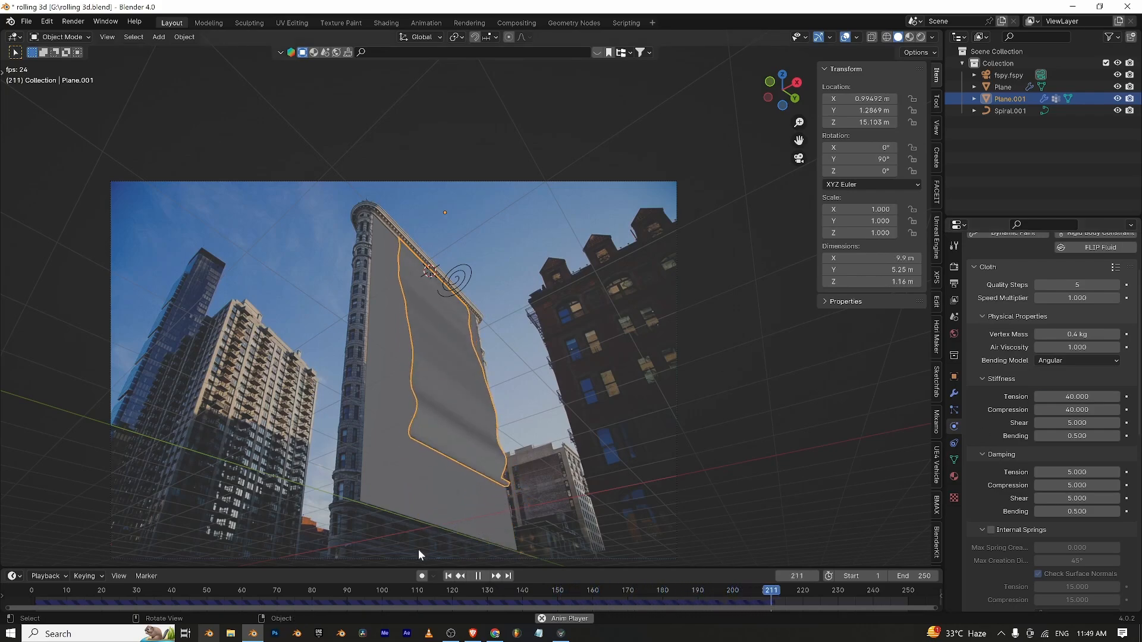
click(25, 594)
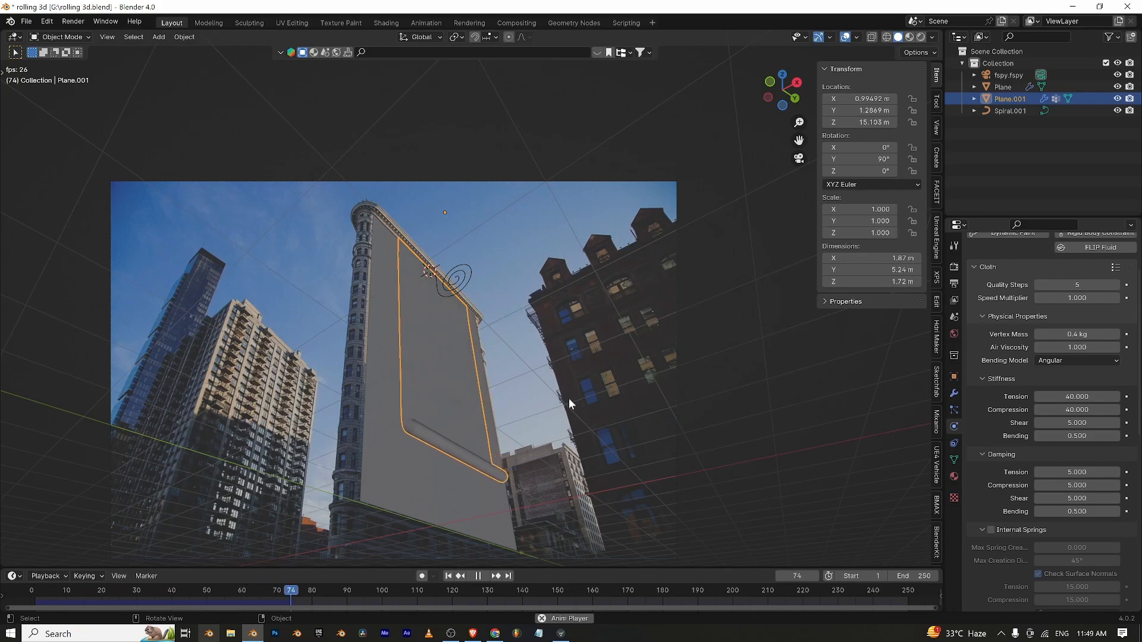
key(space)
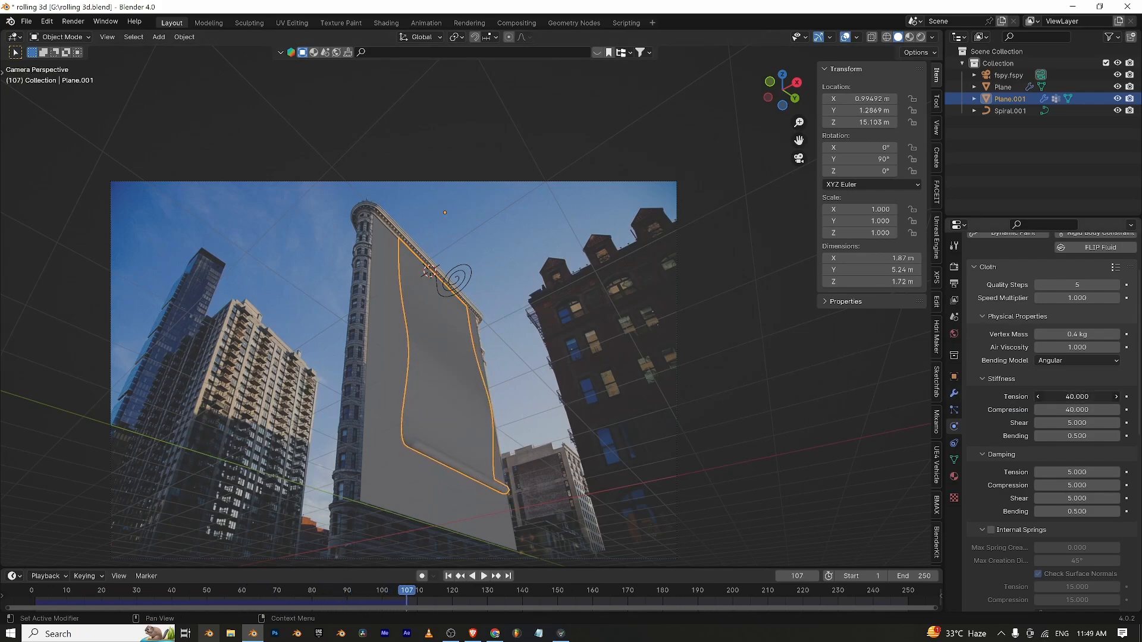
Set the banner cloth's tension and compression stiffness to 30 each and replay the simulation from the start.
double_click(1074, 397)
text(30)
key(Tab)
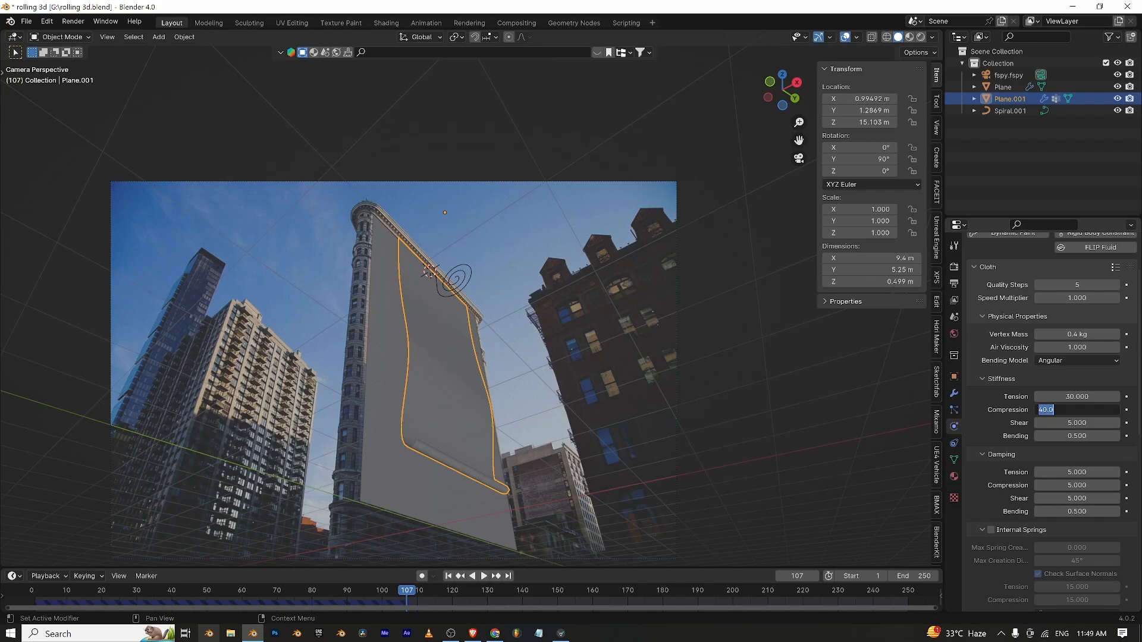
key(Return)
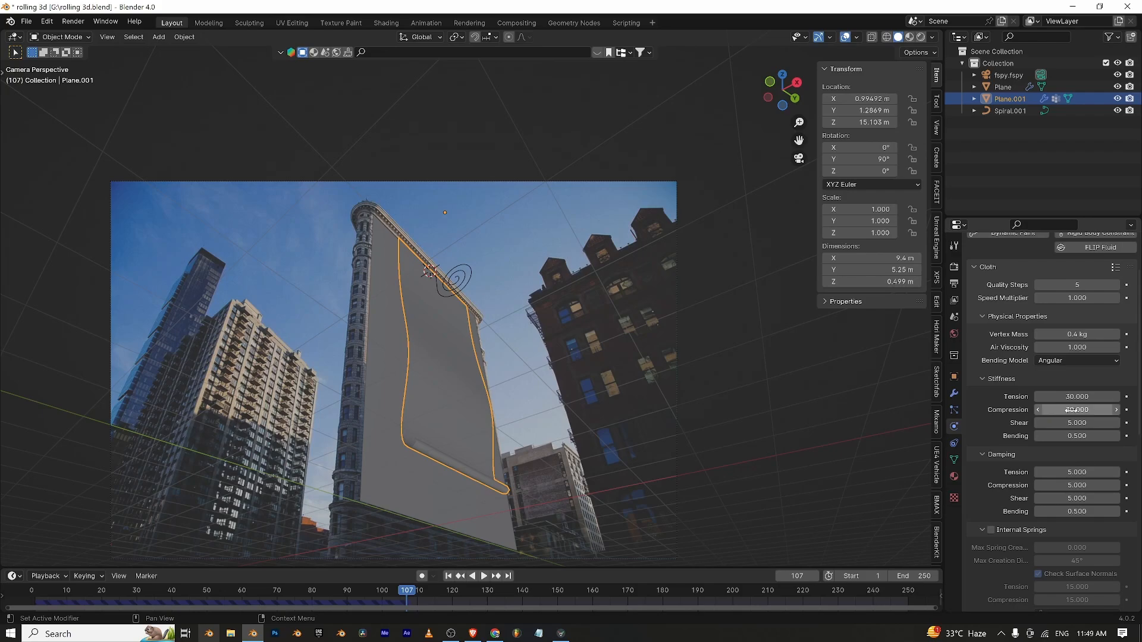
click(34, 594)
key(space)
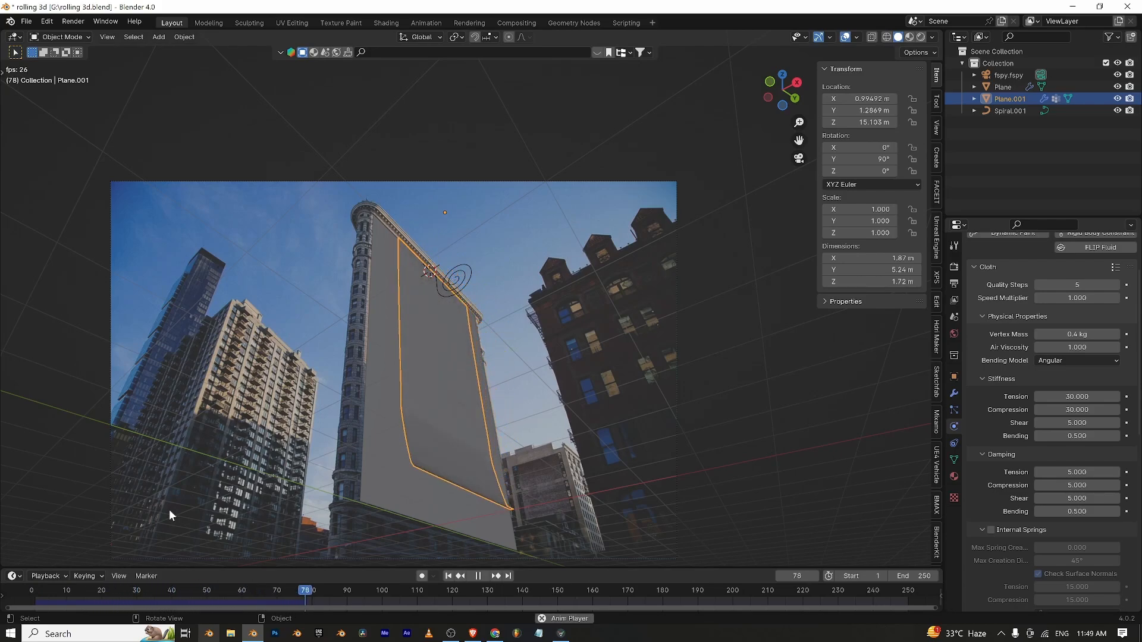
key(space)
Lower the banner cloth's bending stiffness to 0.2 and replay the simulation from the start.
click(1038, 436)
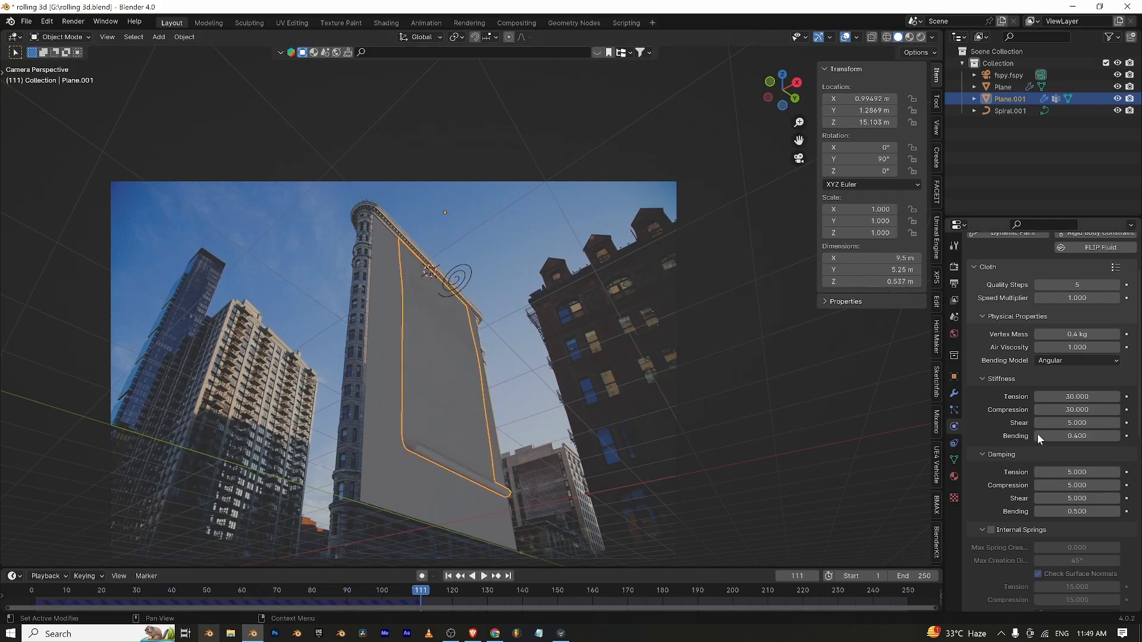
click(1038, 436)
click(1038, 436)
click(32, 590)
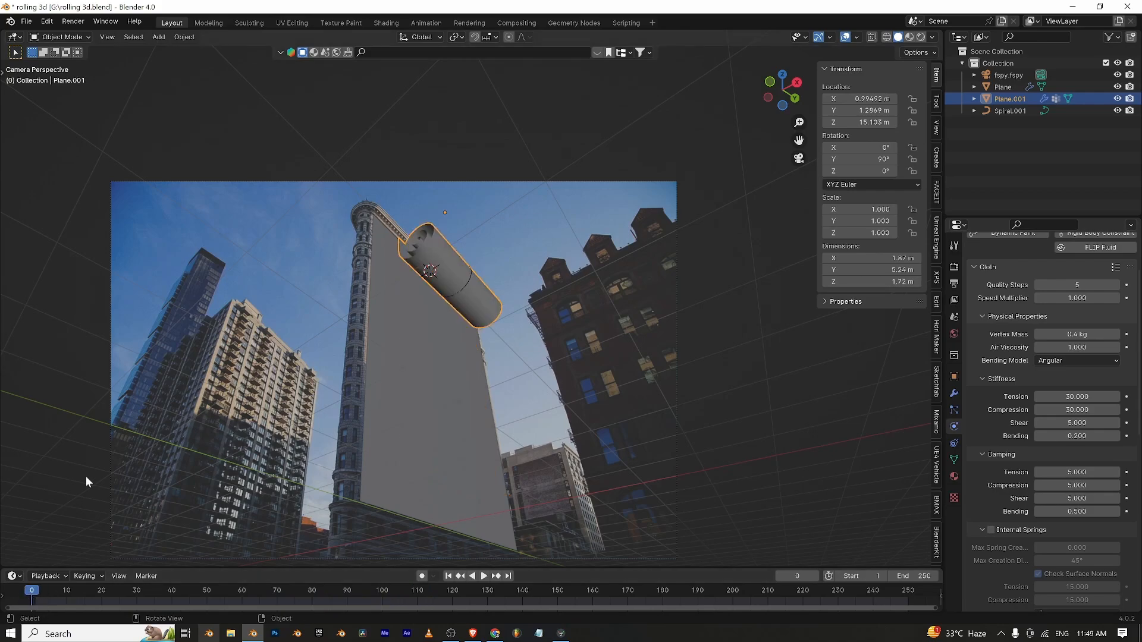
key(space)
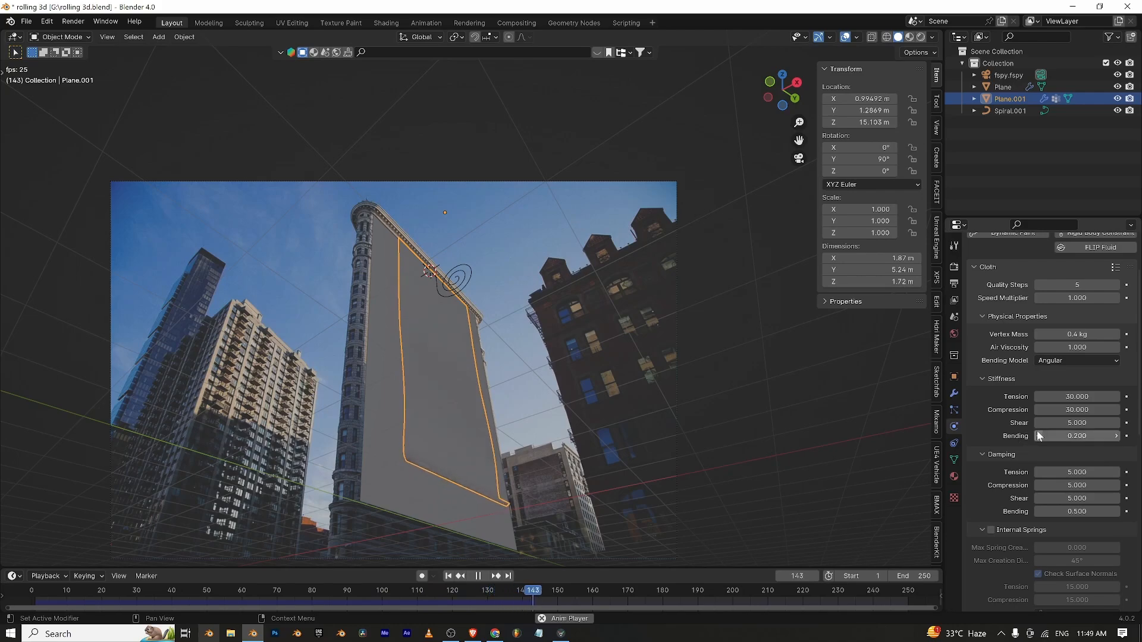
Set the banner cloth's bending stiffness to 0 and replay the simulation from the start.
key(BackSpace)
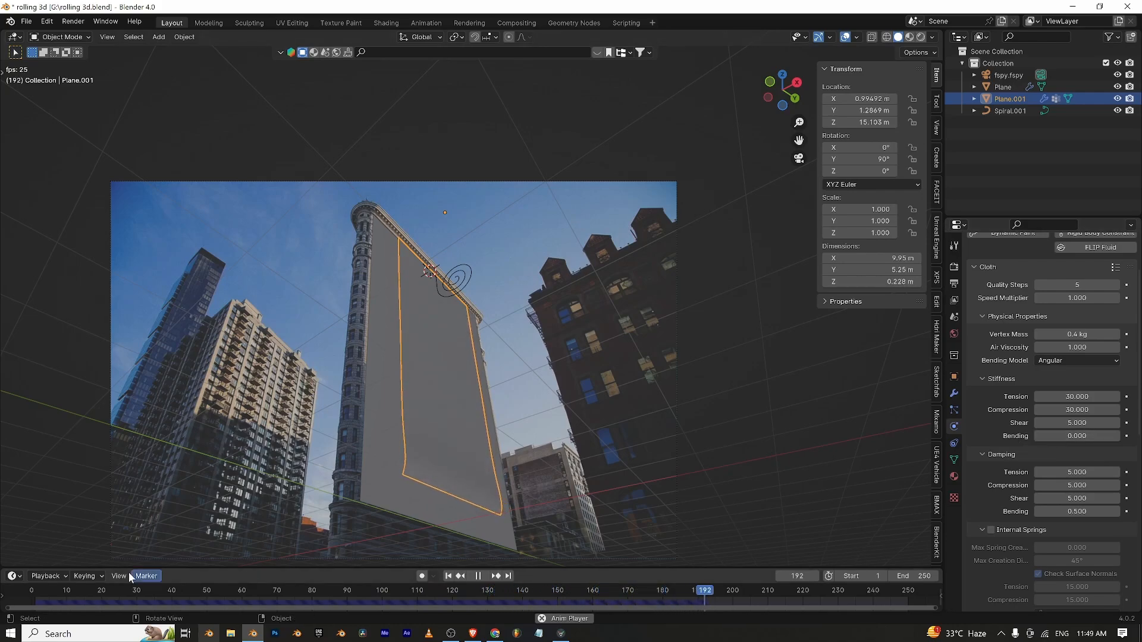
click(30, 589)
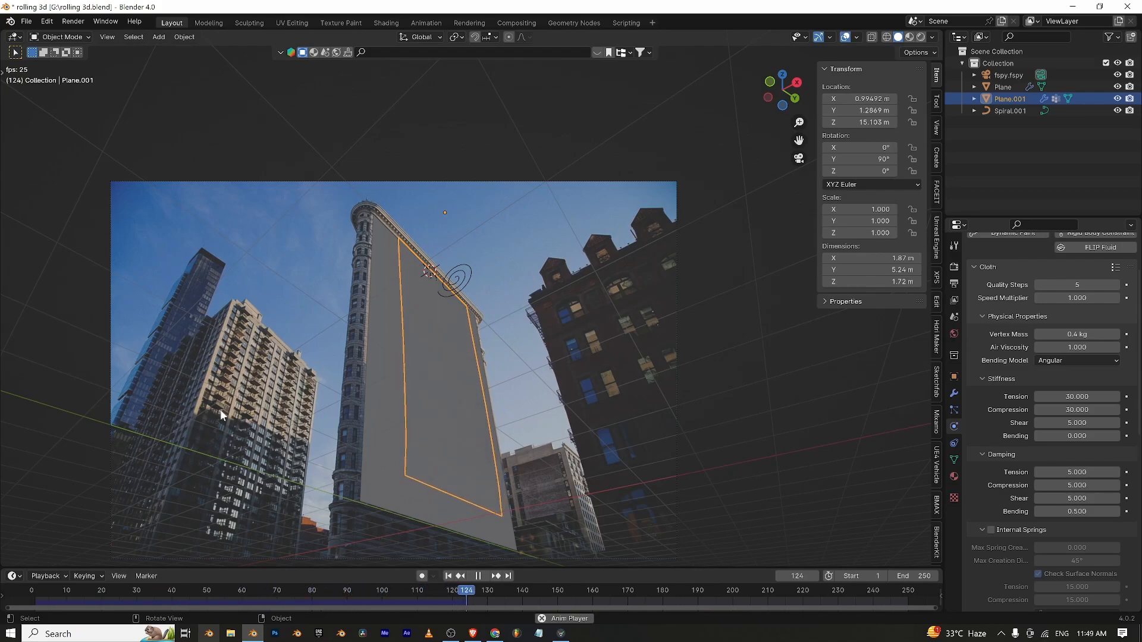
Raise the banner cloth's bending stiffness to 0.3, set tension and compression stiffness to 25 each, and replay the simulation from the start.
key(space)
click(1115, 436)
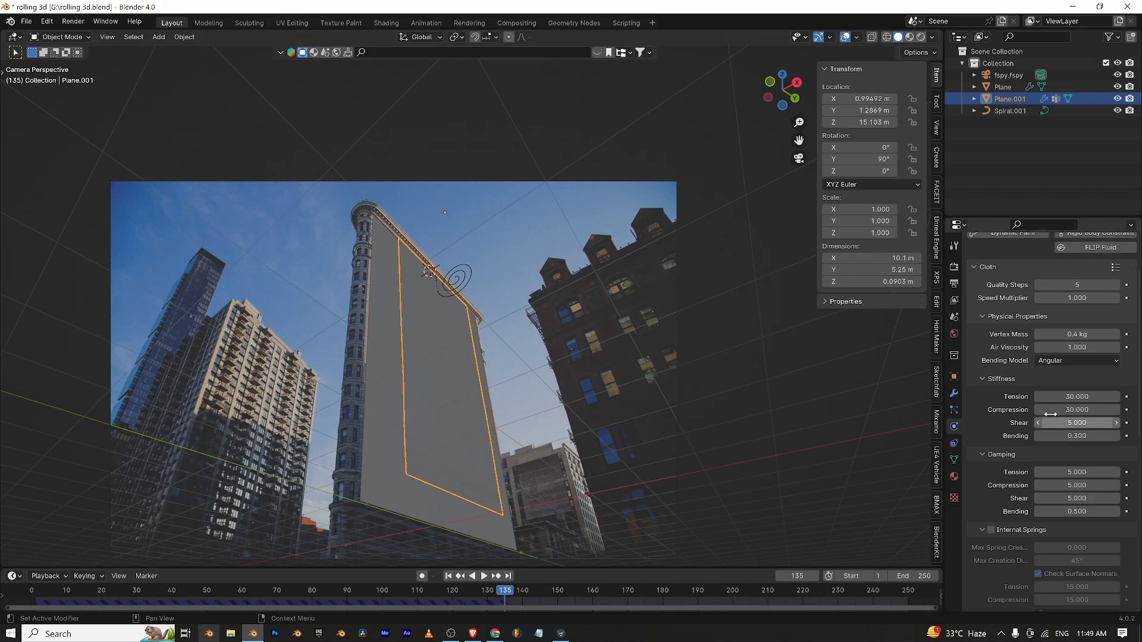
click(1064, 399)
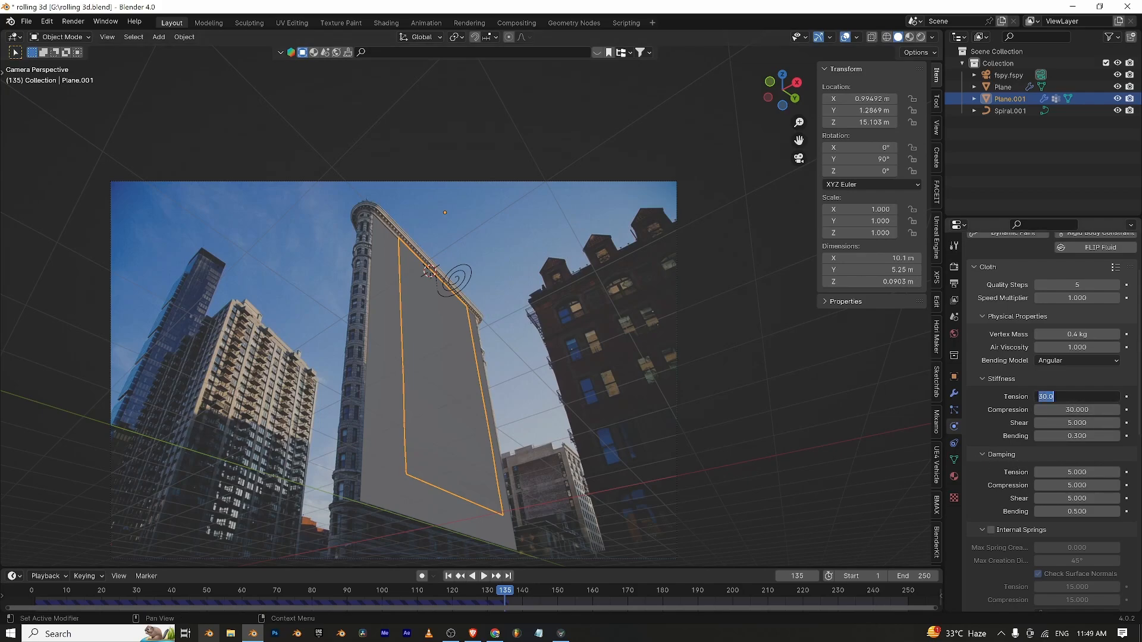
text(25)
key(Return)
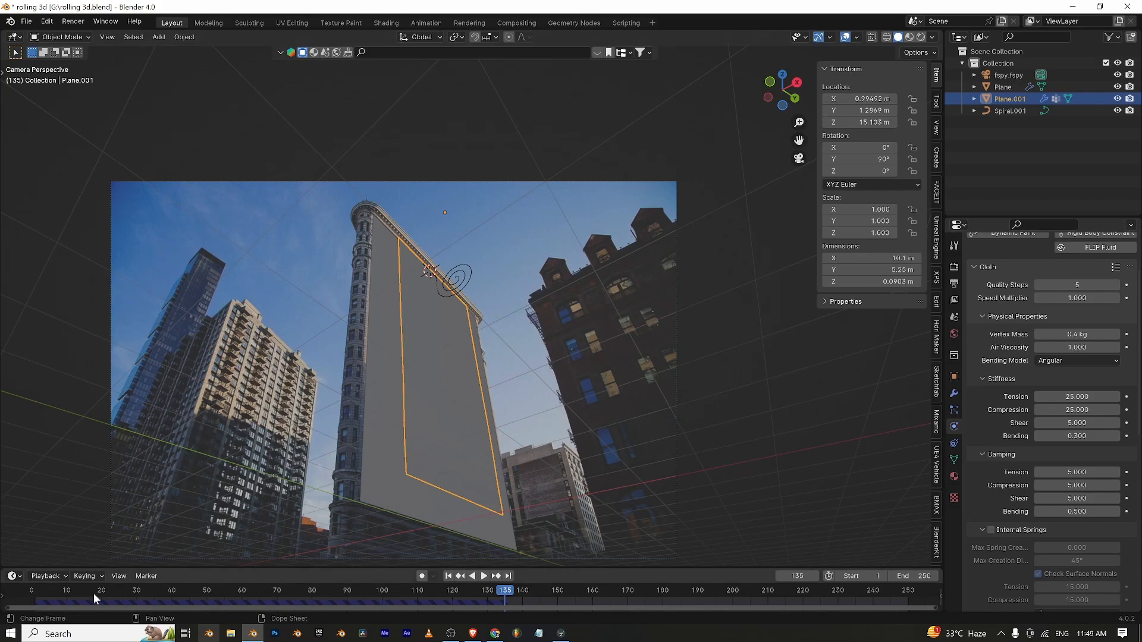
click(30, 594)
key(space)
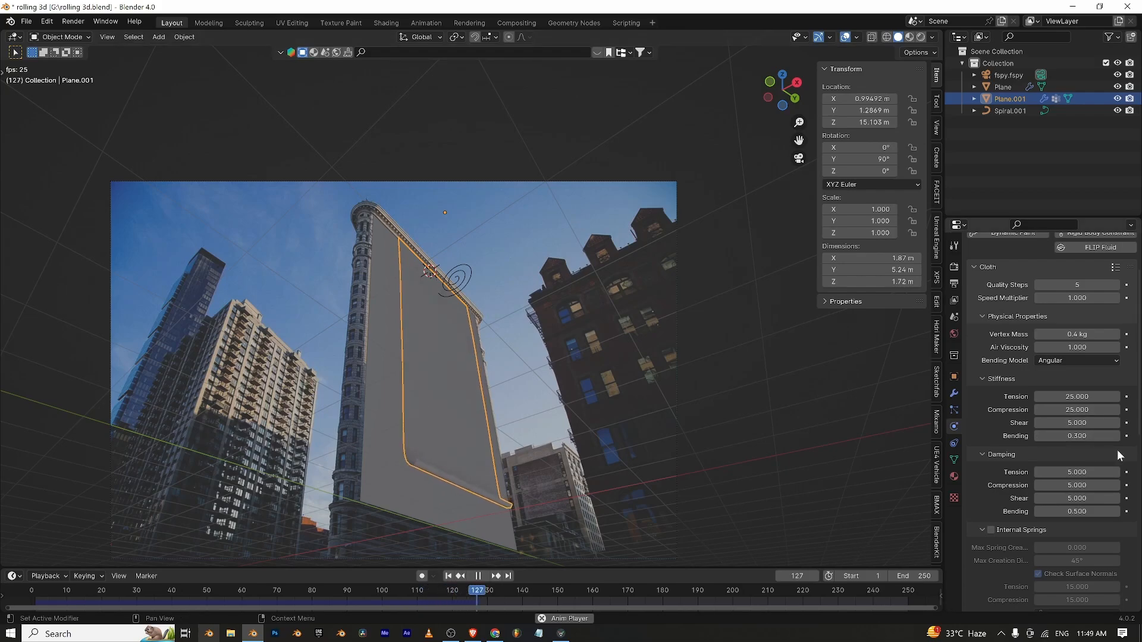
Lower the banner cloth's bending stiffness and bending damping to 0.1 each while replaying the simulation from the start.
click(1038, 436)
click(1038, 436)
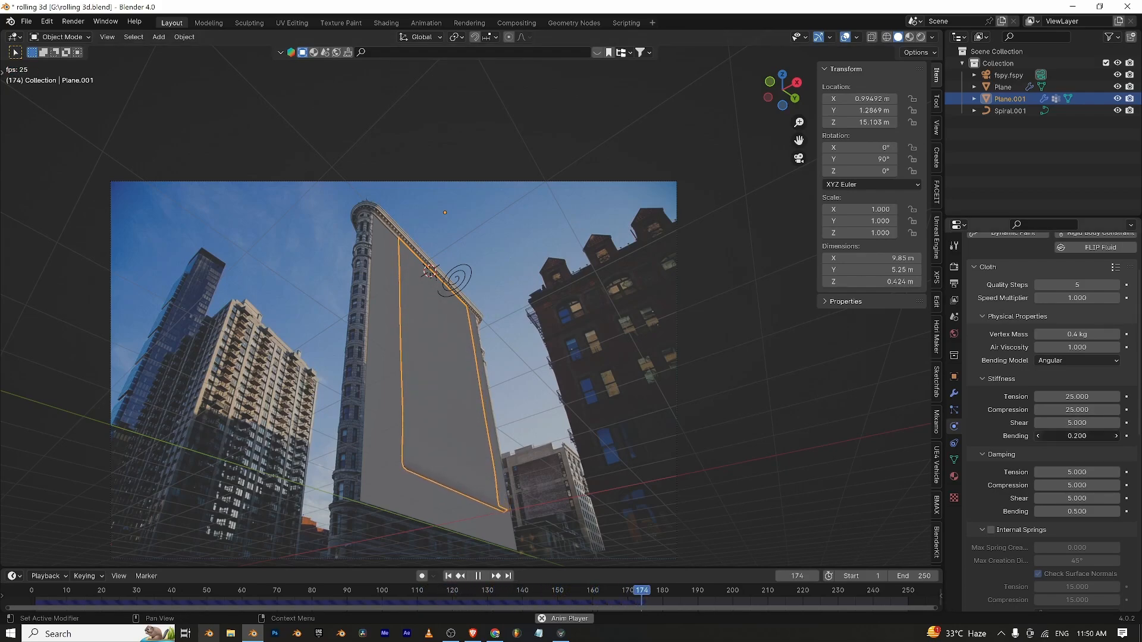
click(36, 591)
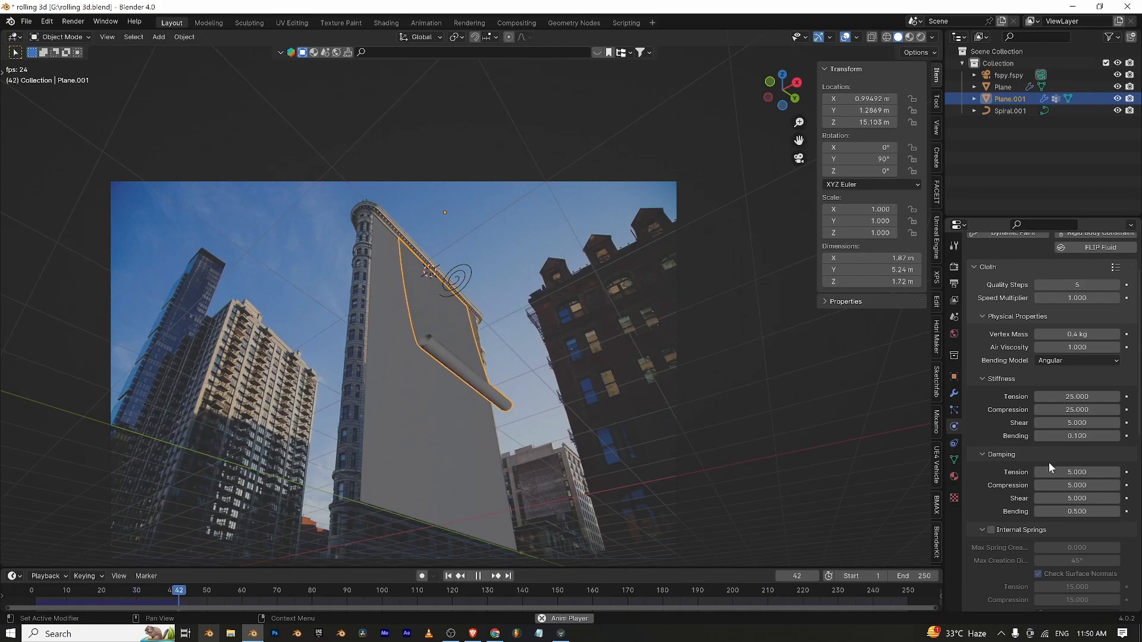
click(1037, 513)
click(1037, 513)
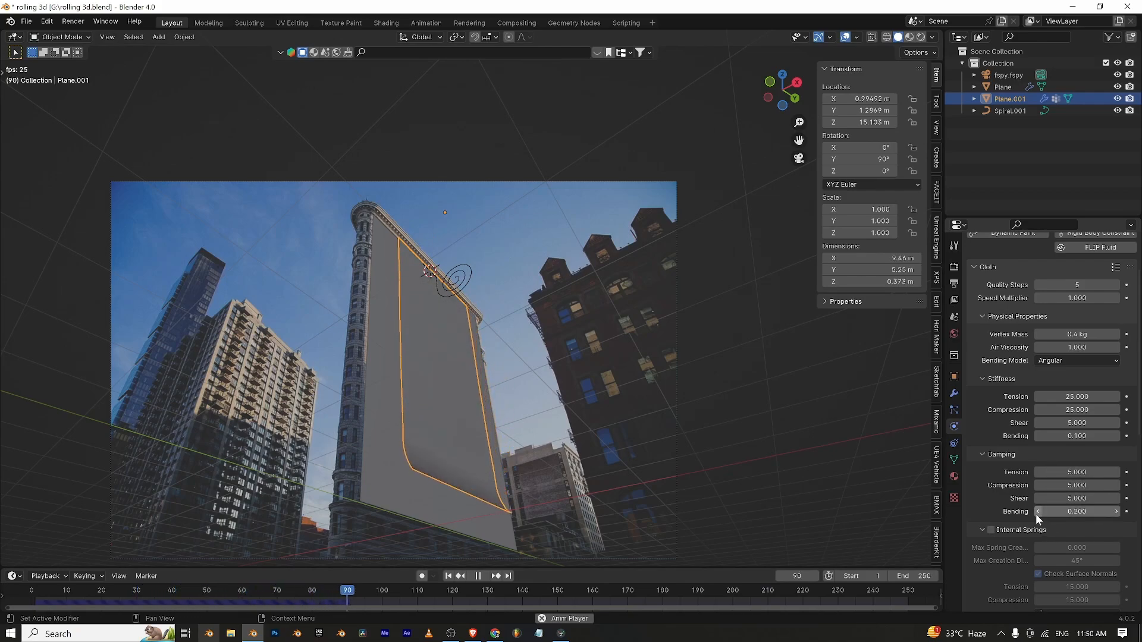
click(1037, 513)
click(1036, 513)
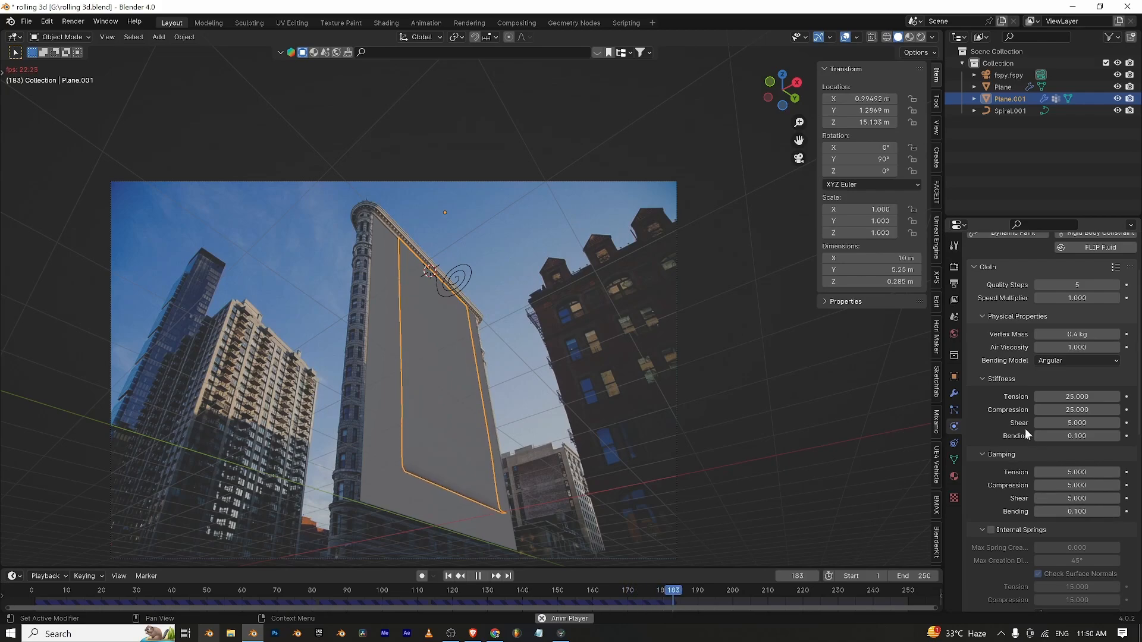
Try a bending stiffness of 0.15 on the banner cloth while the simulation plays.
click(1039, 436)
double_click(1039, 437)
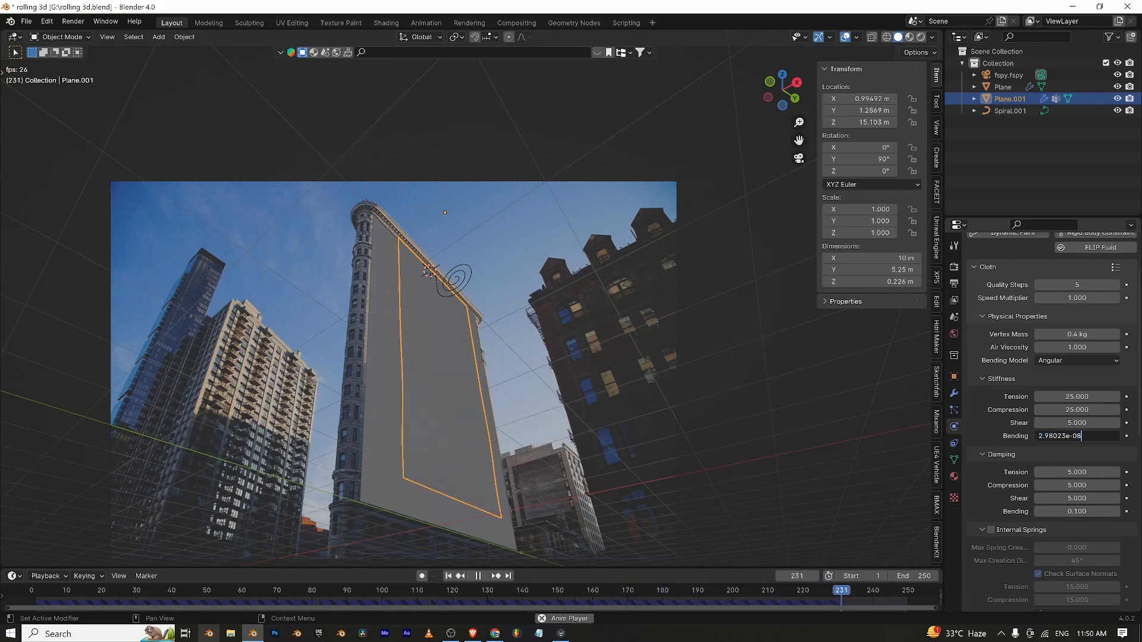
text(0.15)
key(Return)
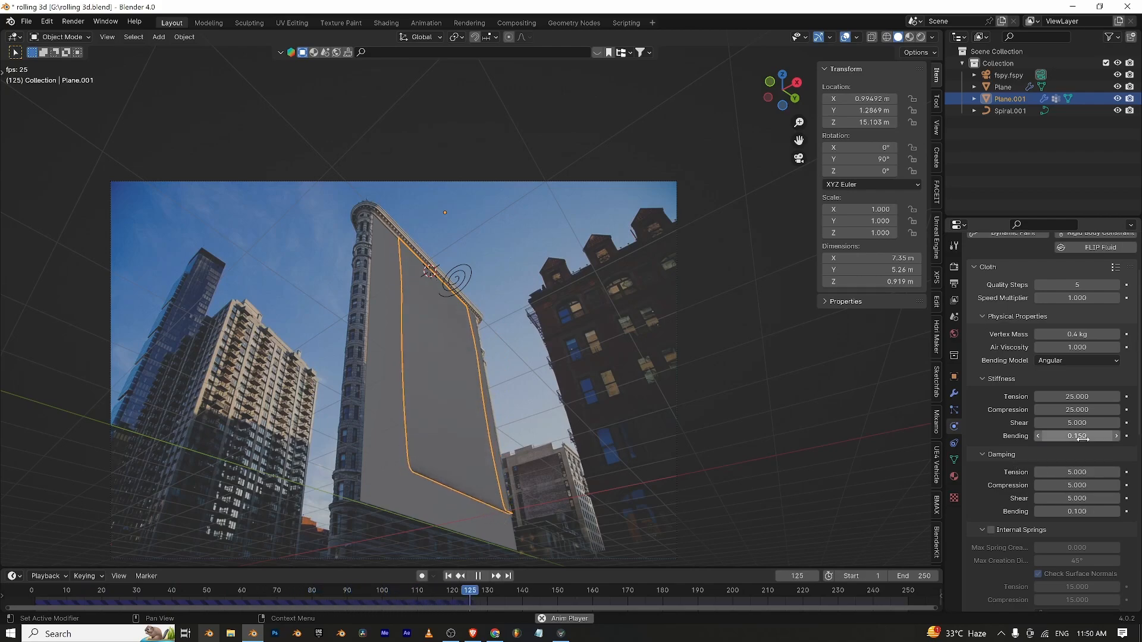
Set the banner cloth's bending stiffness to 0.05, watch the unrolling again, and stop the playback.
double_click(1046, 436)
text(0.1)
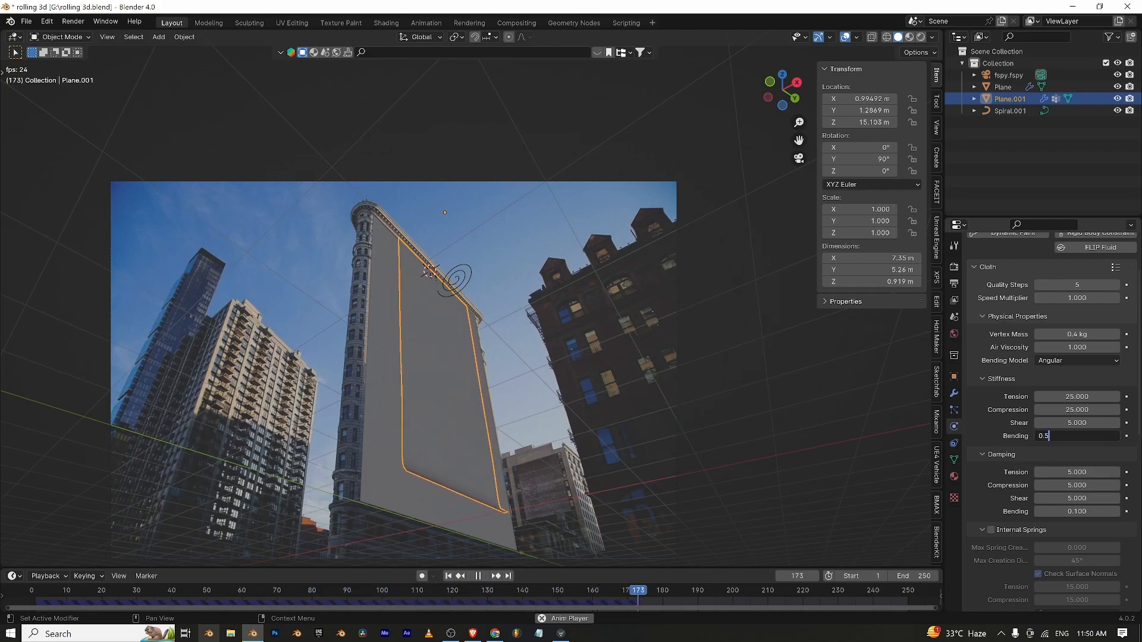
key(BackSpace)
text(5)
key(BackSpace)
text(05)
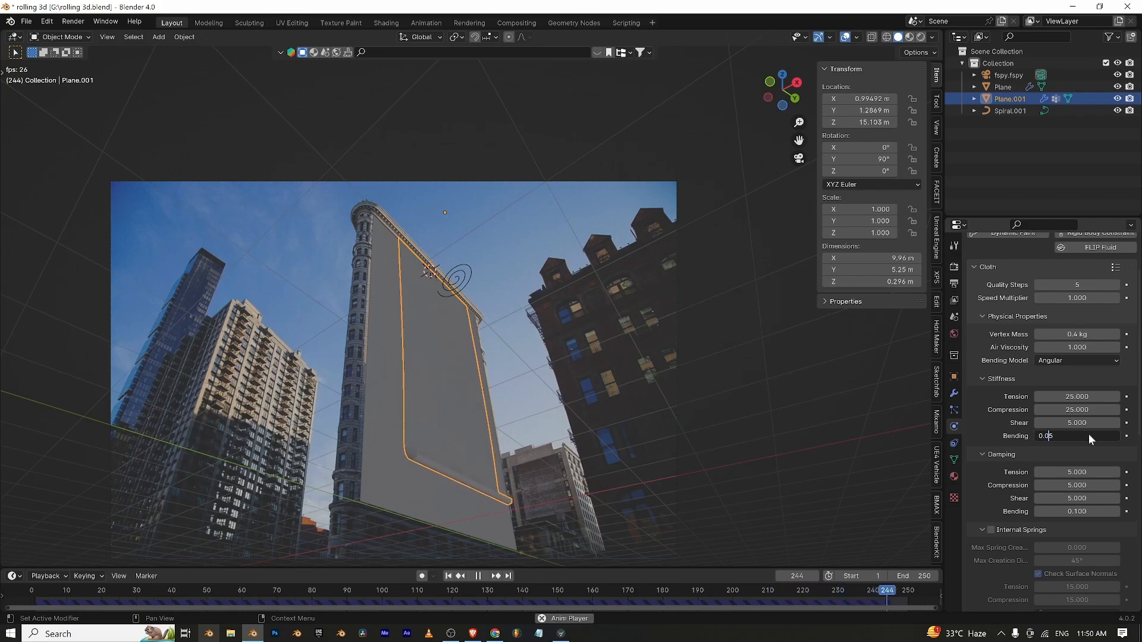
key(Return)
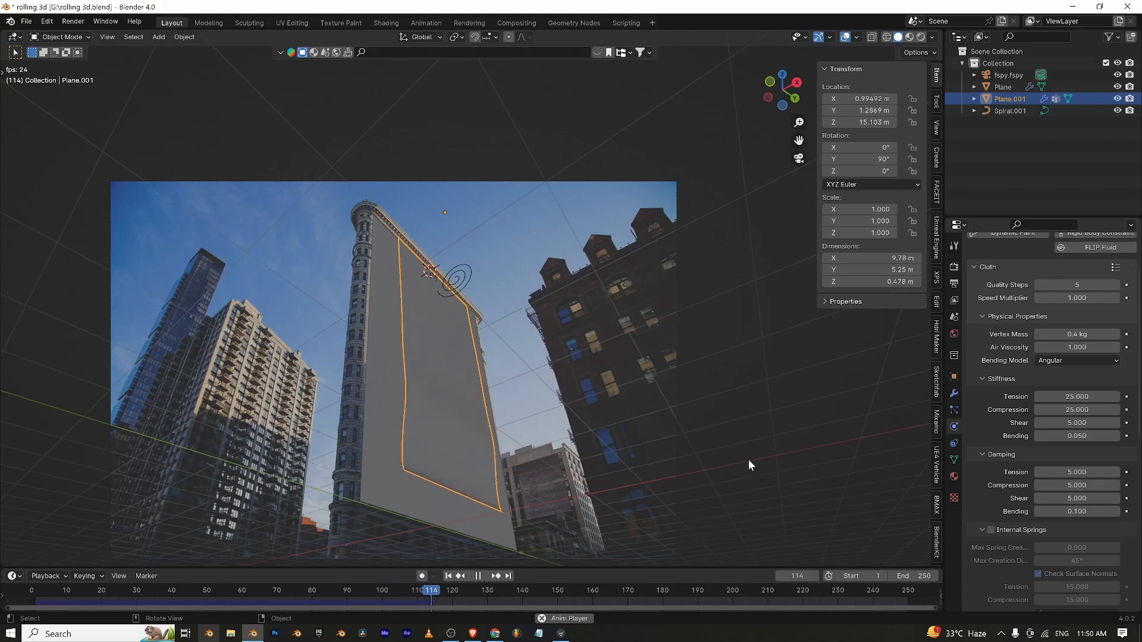
key(space)
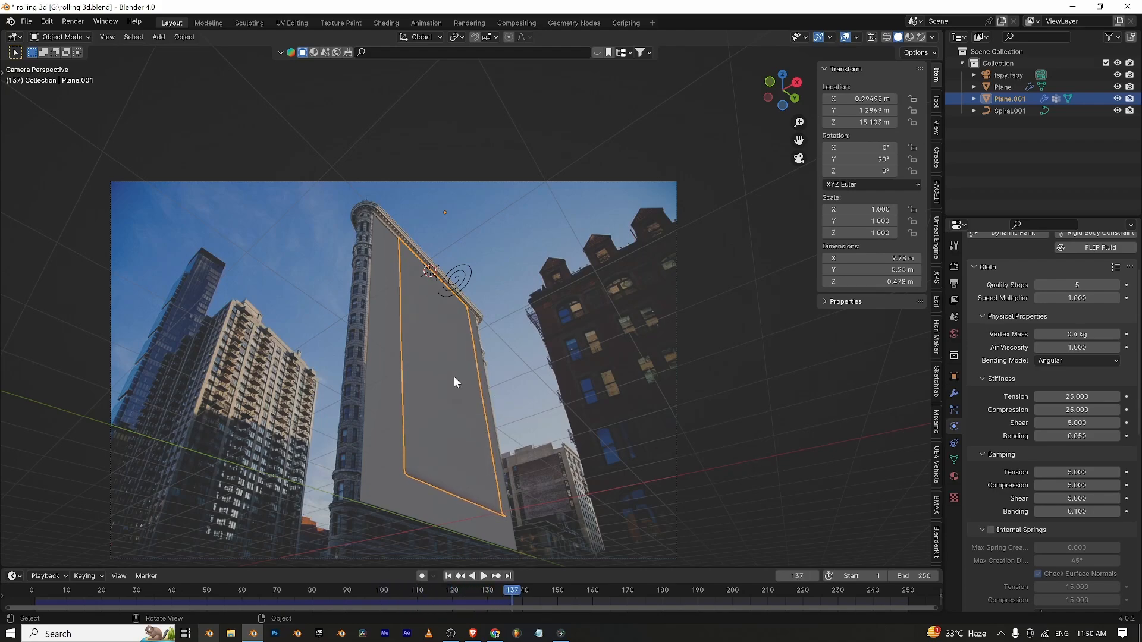
Select the facade plane behind the banner and switch the scene's render engine to Cycles.
click(390, 351)
click(956, 394)
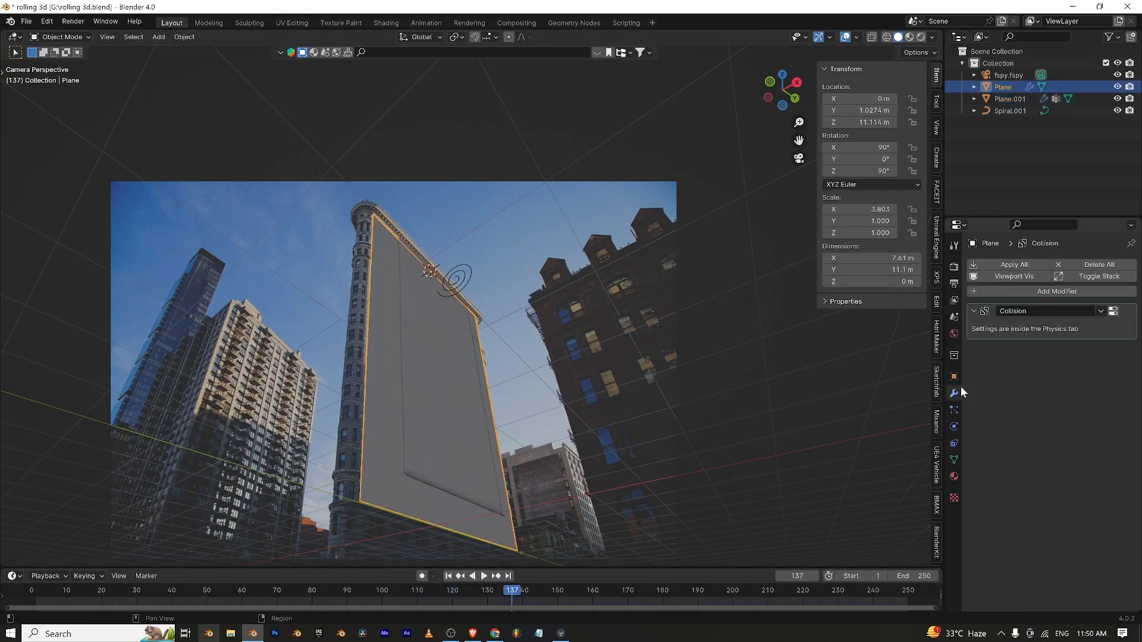
click(955, 377)
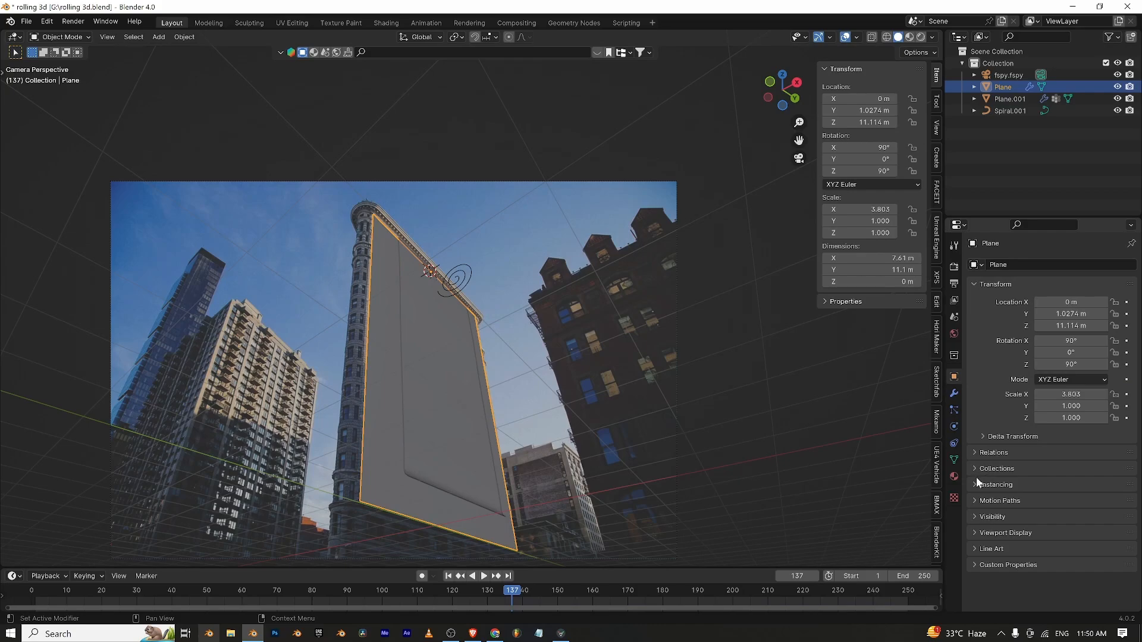
click(954, 266)
click(1071, 264)
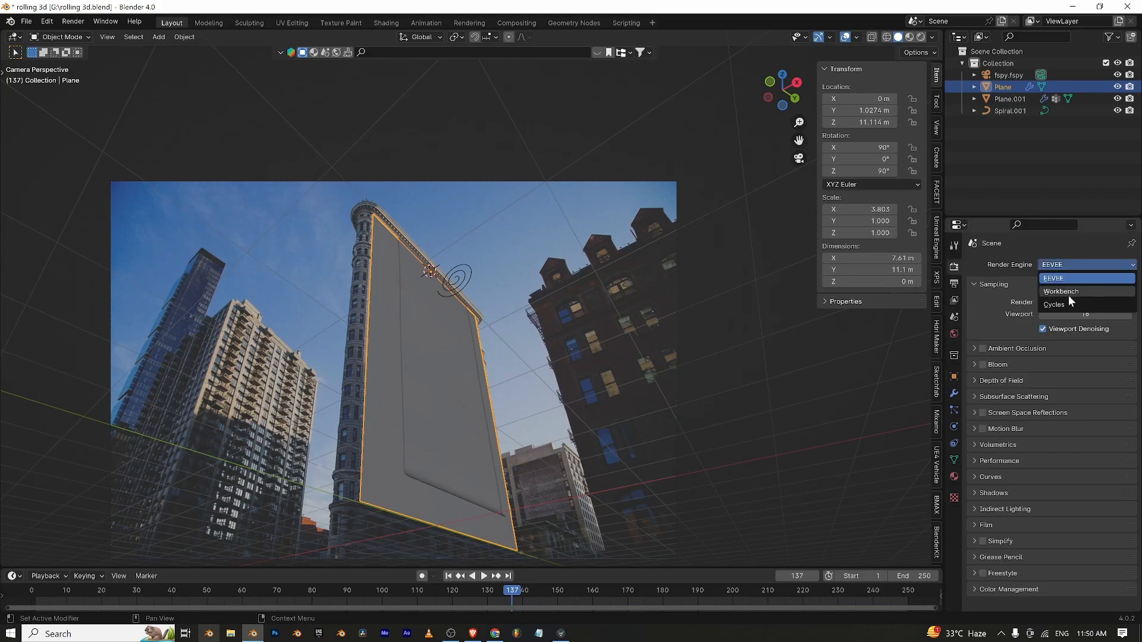
click(1064, 304)
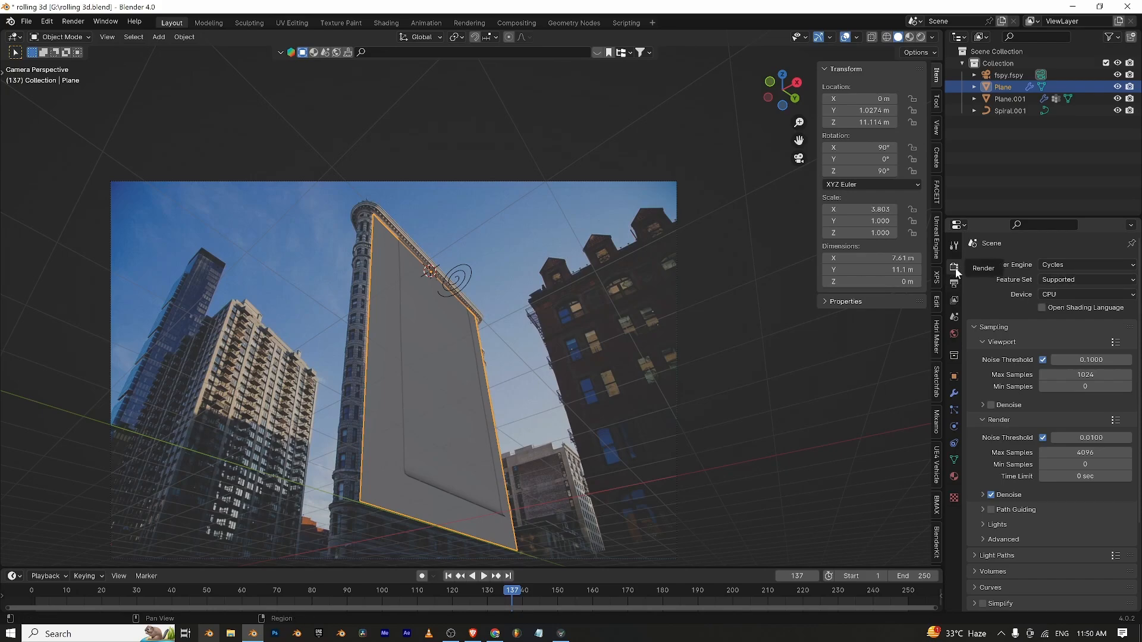
Make the facade plane a shadow catcher in its object visibility settings.
click(954, 374)
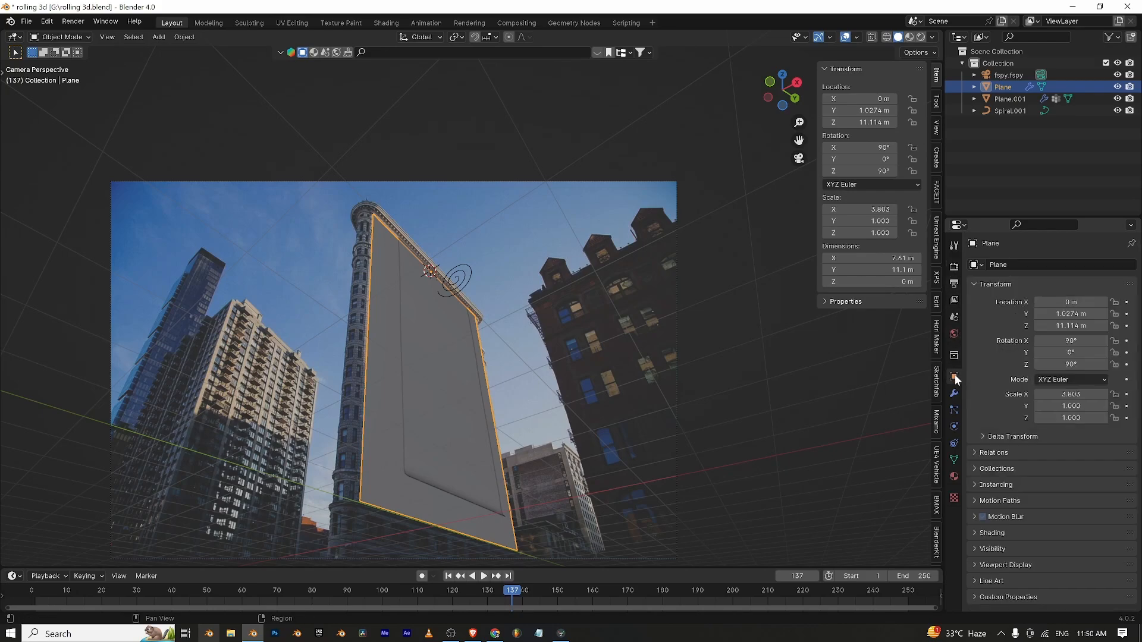
click(974, 549)
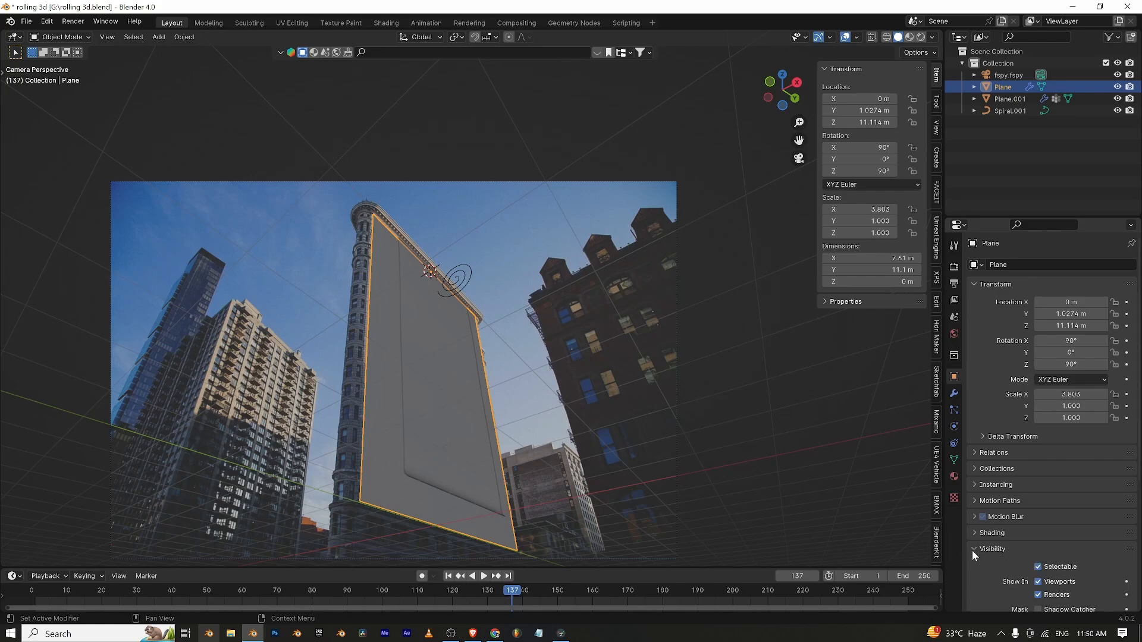
scroll(1005, 537, down, 5)
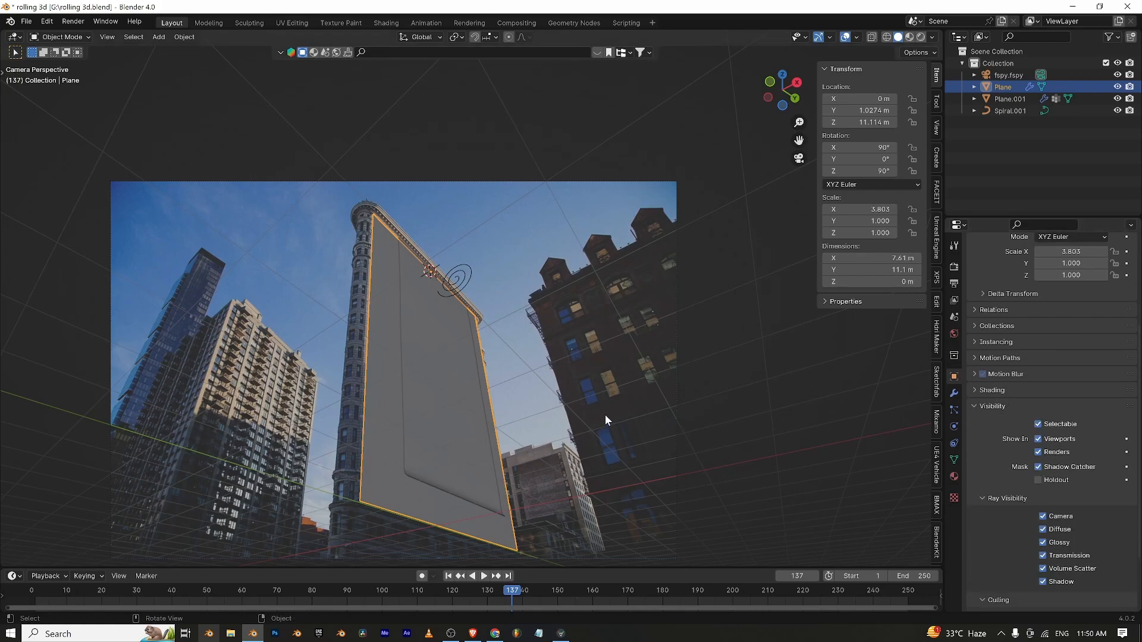
drag(799, 140, 806, 62)
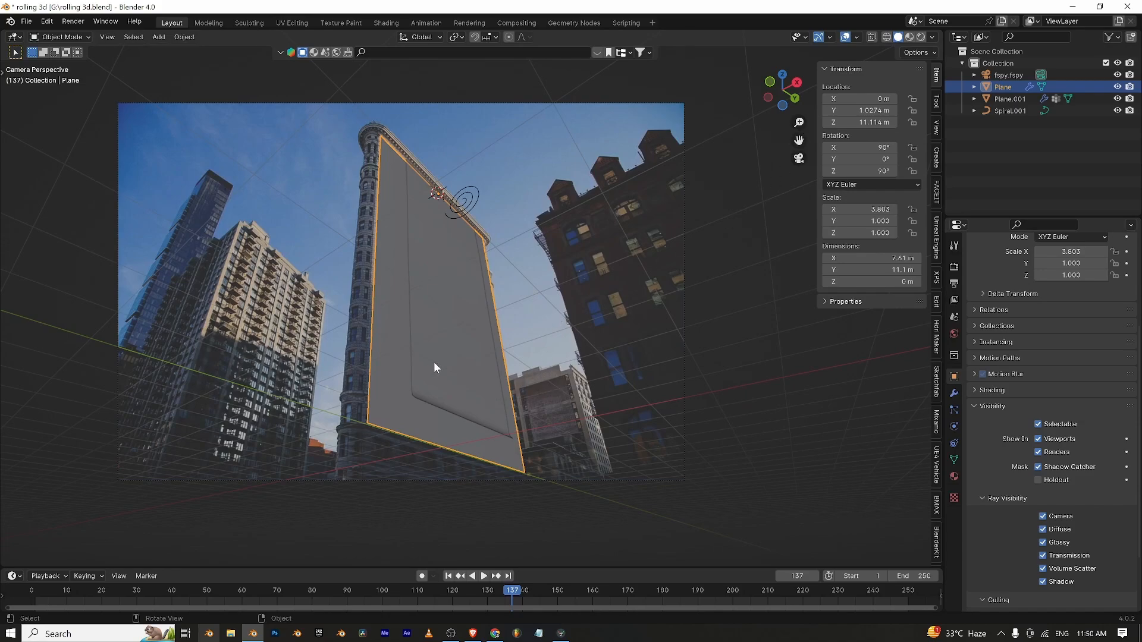
Enable a transparent film background and motion blur in the Cycles render settings.
click(950, 282)
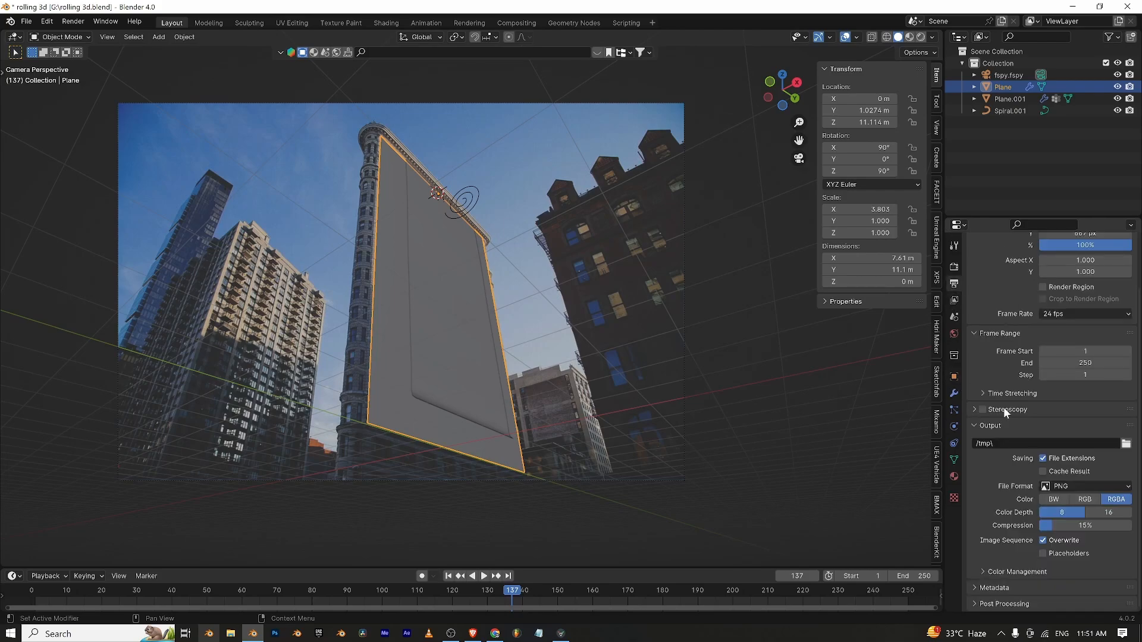
scroll(1004, 404, up, 3)
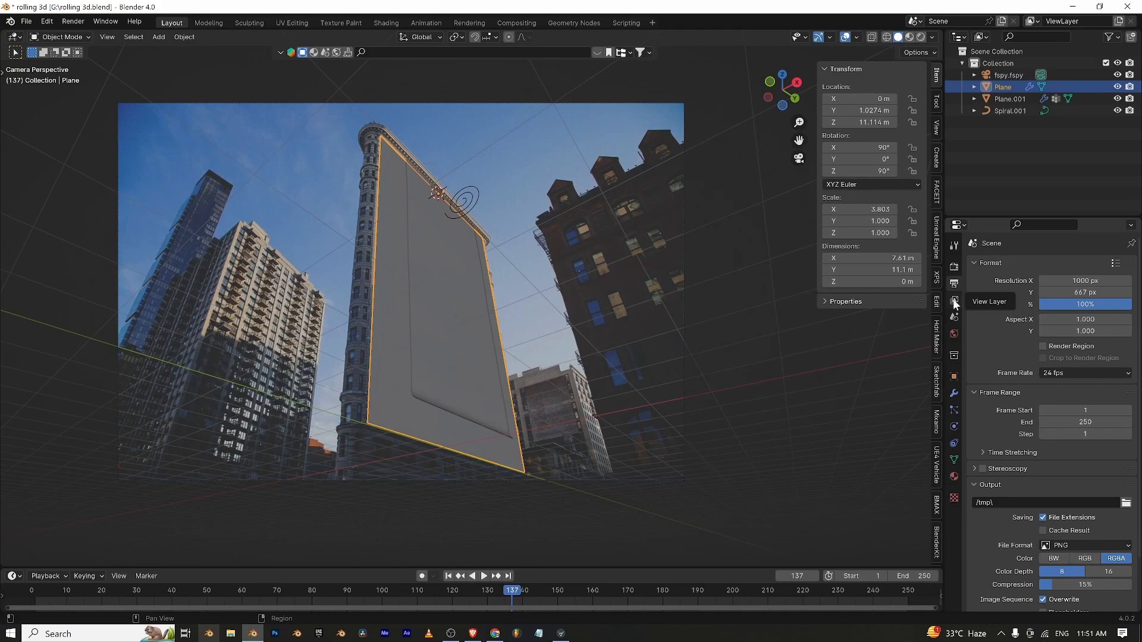
click(954, 266)
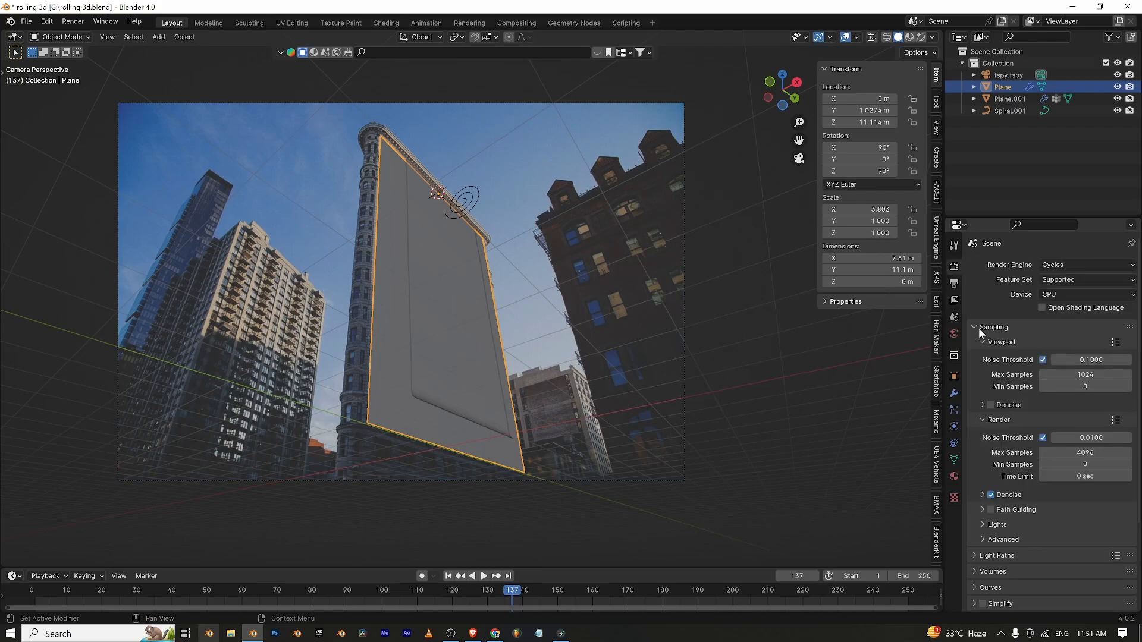
scroll(979, 327, down, 4)
click(980, 523)
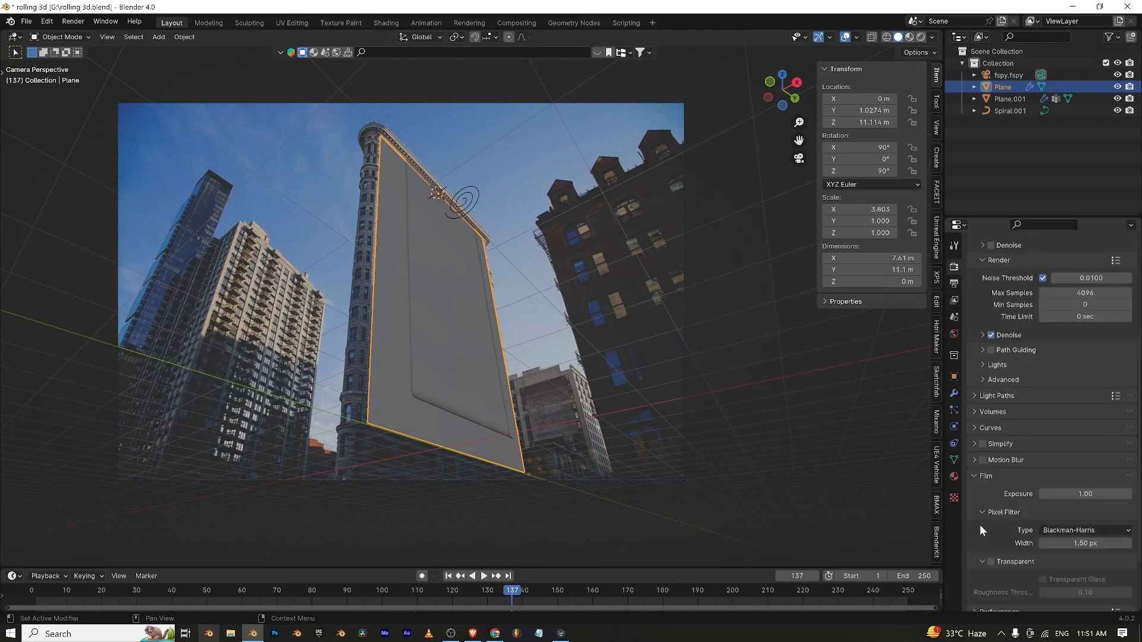
scroll(1000, 515, down, 4)
click(990, 491)
click(1043, 509)
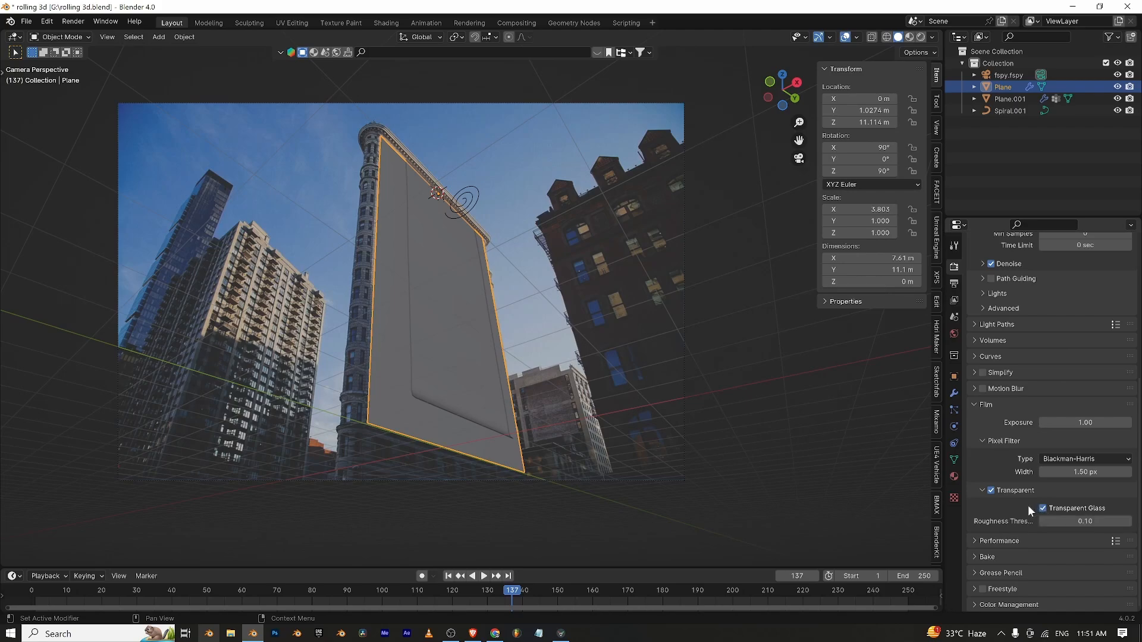
click(1043, 508)
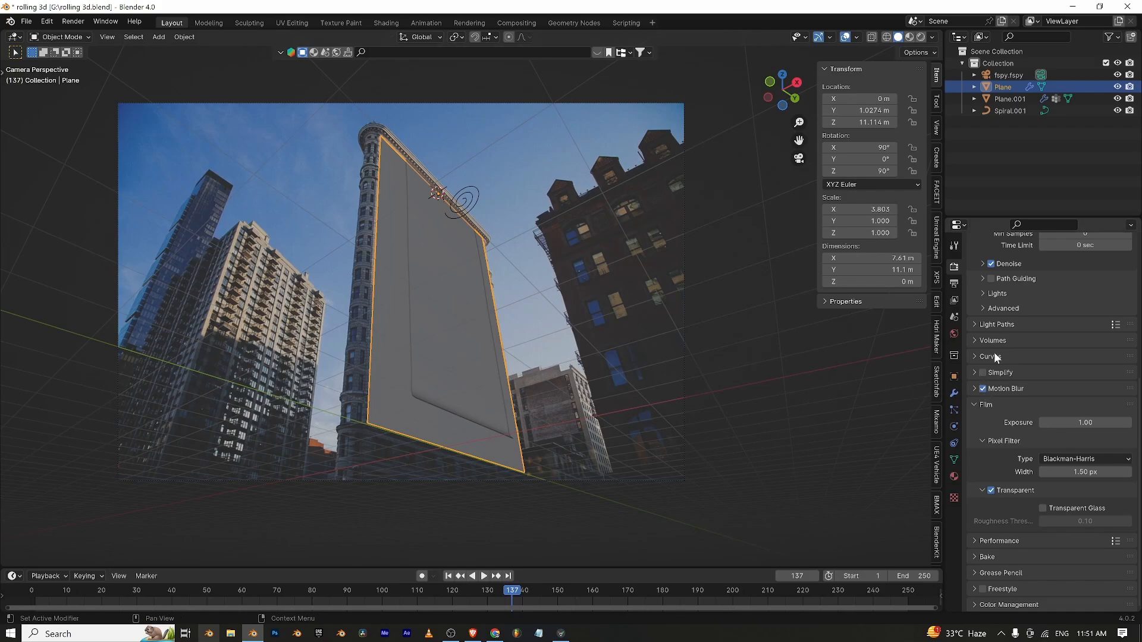
Set the final render's maximum samples to 200.
scroll(1040, 381, up, 2)
scroll(1038, 376, up, 6)
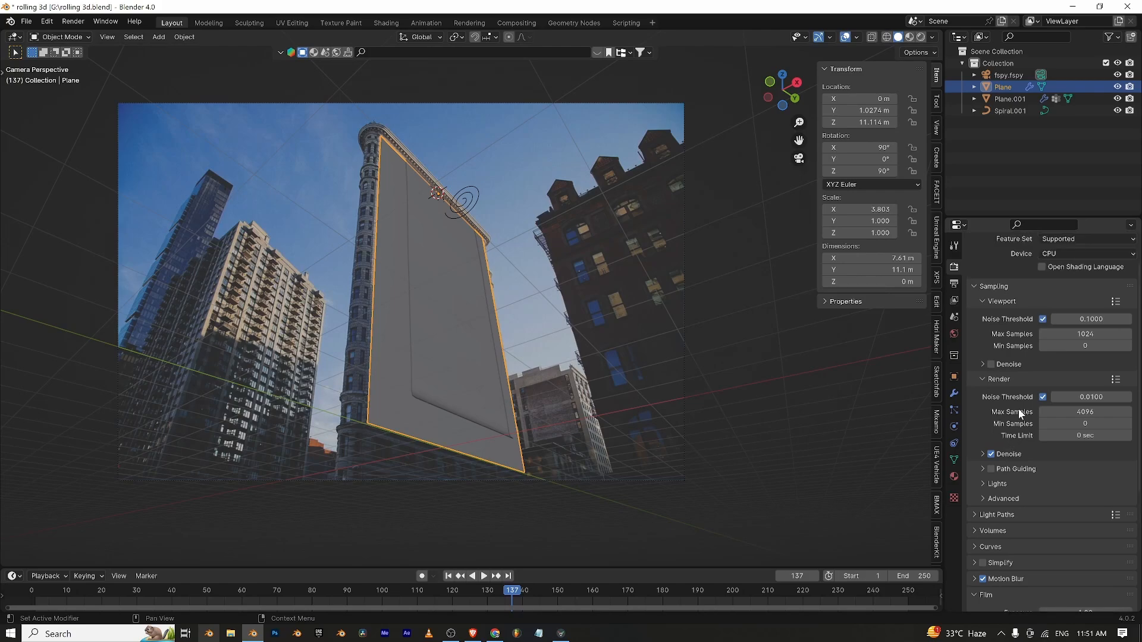
click(1089, 408)
text(2)
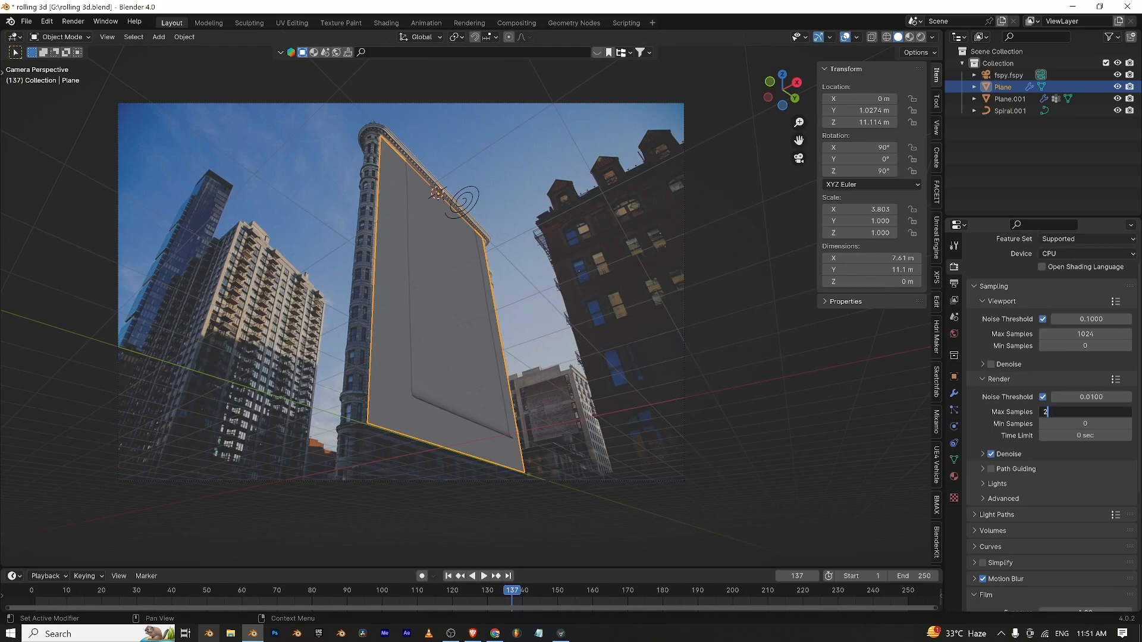
text(00)
key(Return)
Set the final render's noise threshold to 0.5 and the Cycles device to GPU Compute.
double_click(1097, 398)
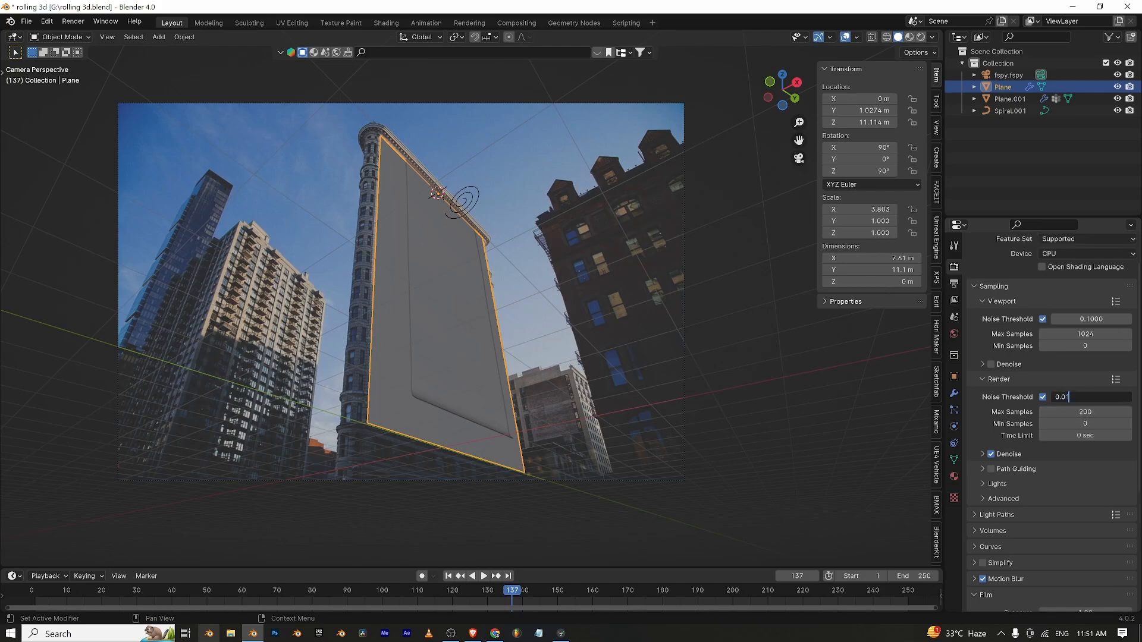
text(0.5)
key(Return)
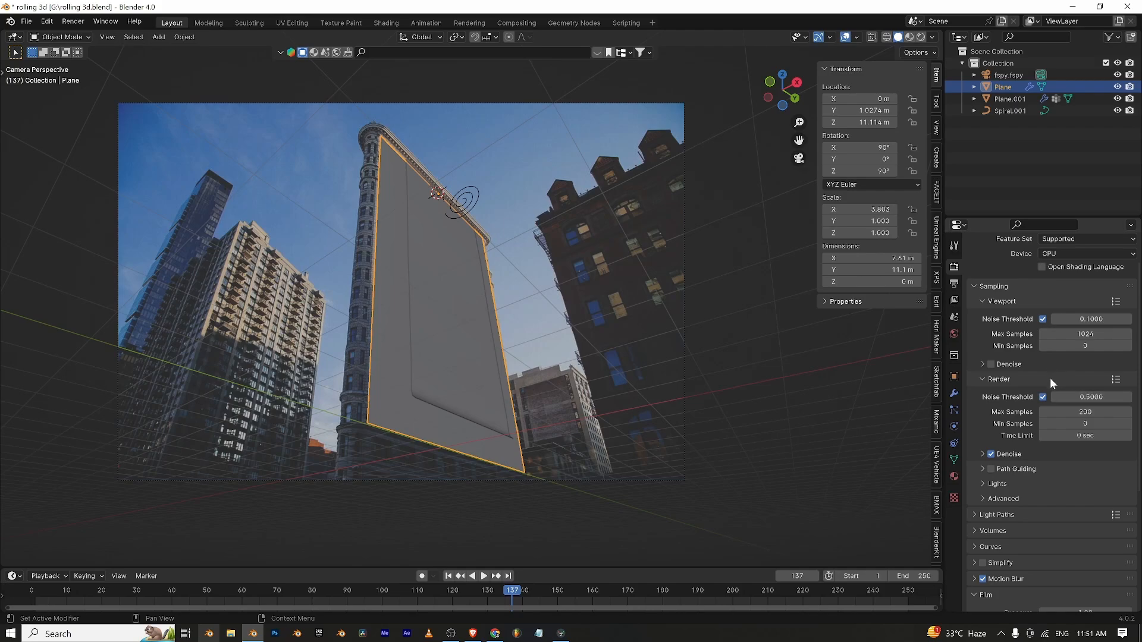
click(1067, 255)
click(1065, 277)
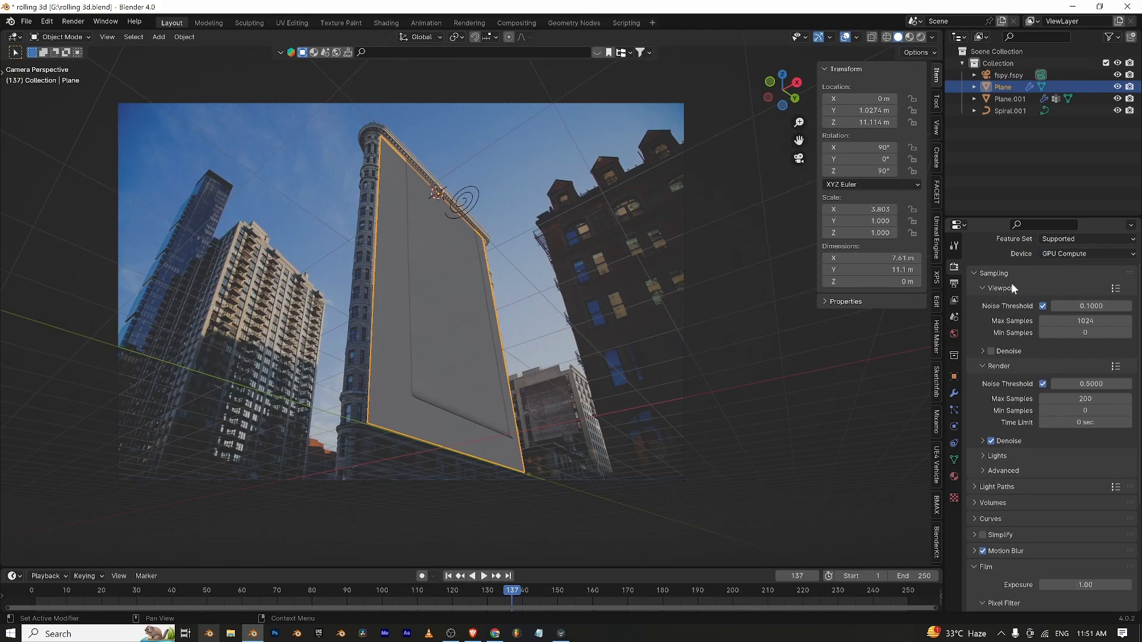
Create a new material for the banner and feed its Principled BSDF from an image texture with mapping and texture coordinate nodes.
click(954, 378)
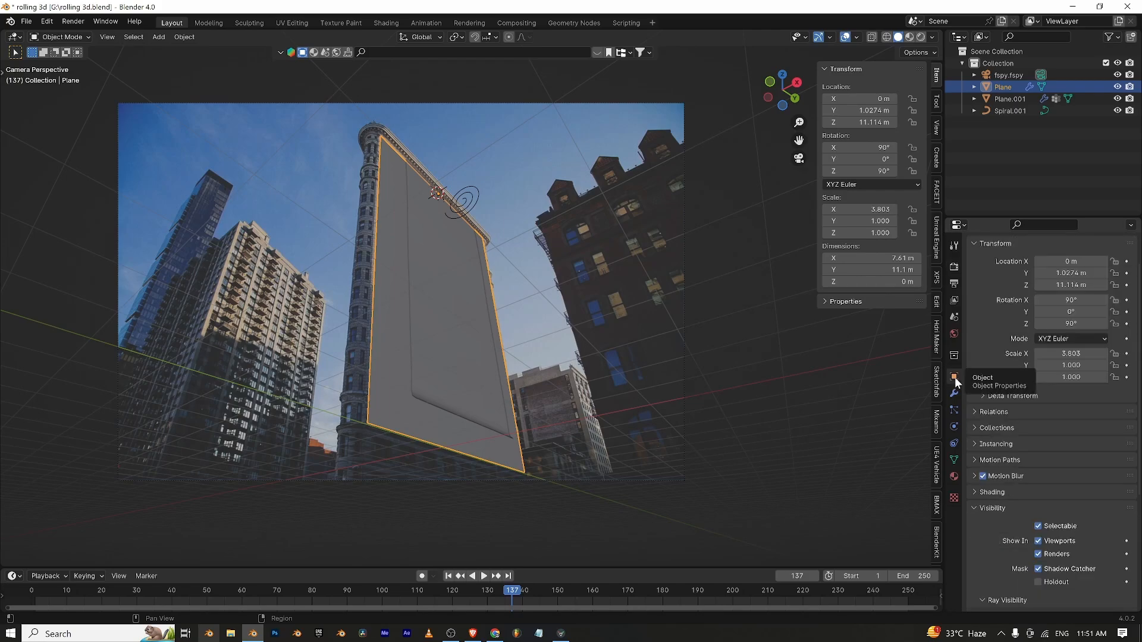
click(438, 330)
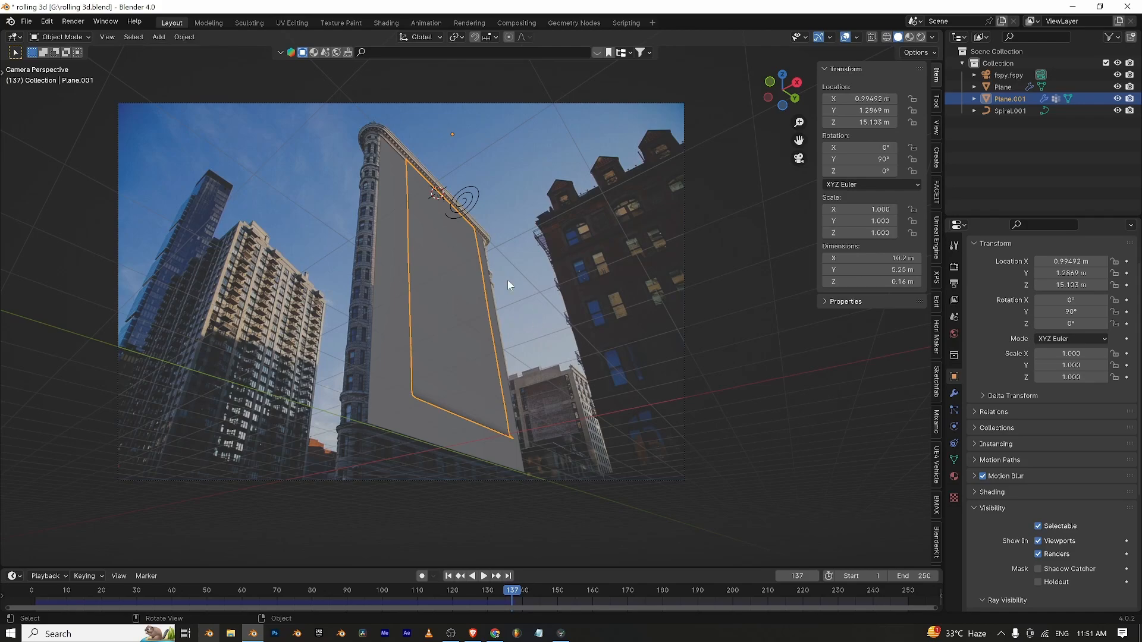
click(395, 25)
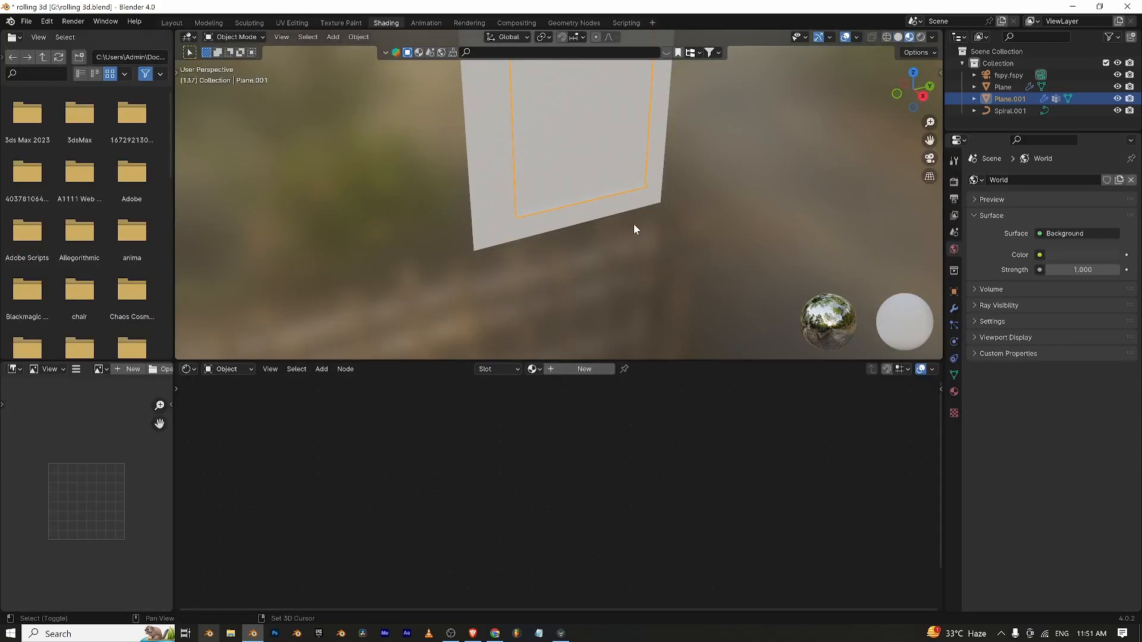
middle_drag(634, 224, 524, 351)
click(586, 369)
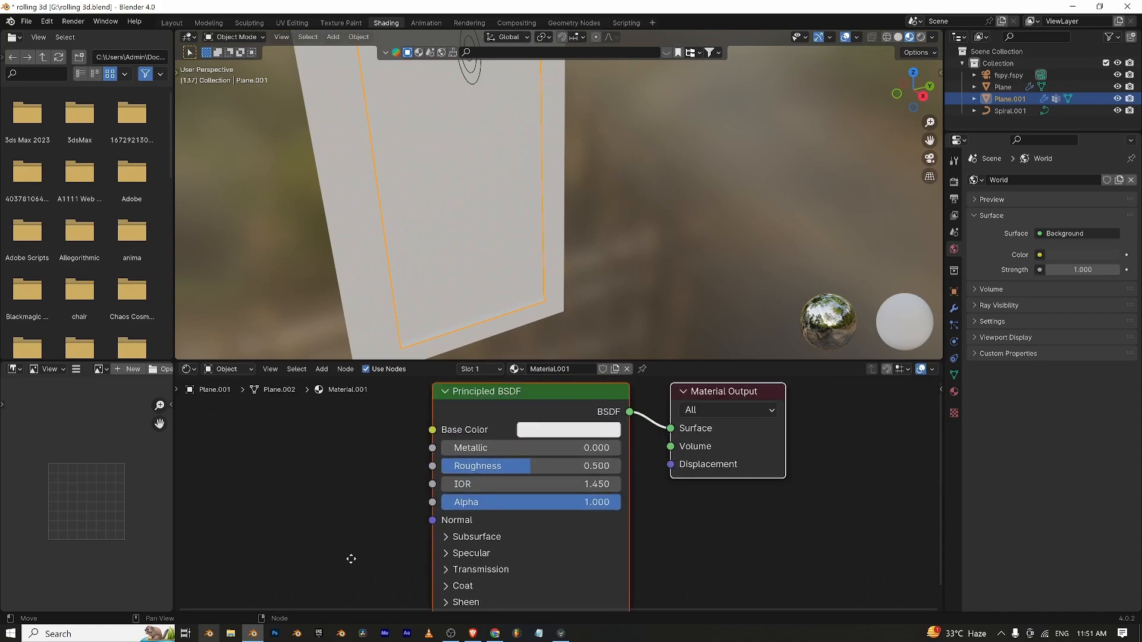
click(491, 467)
key(ctrl+t)
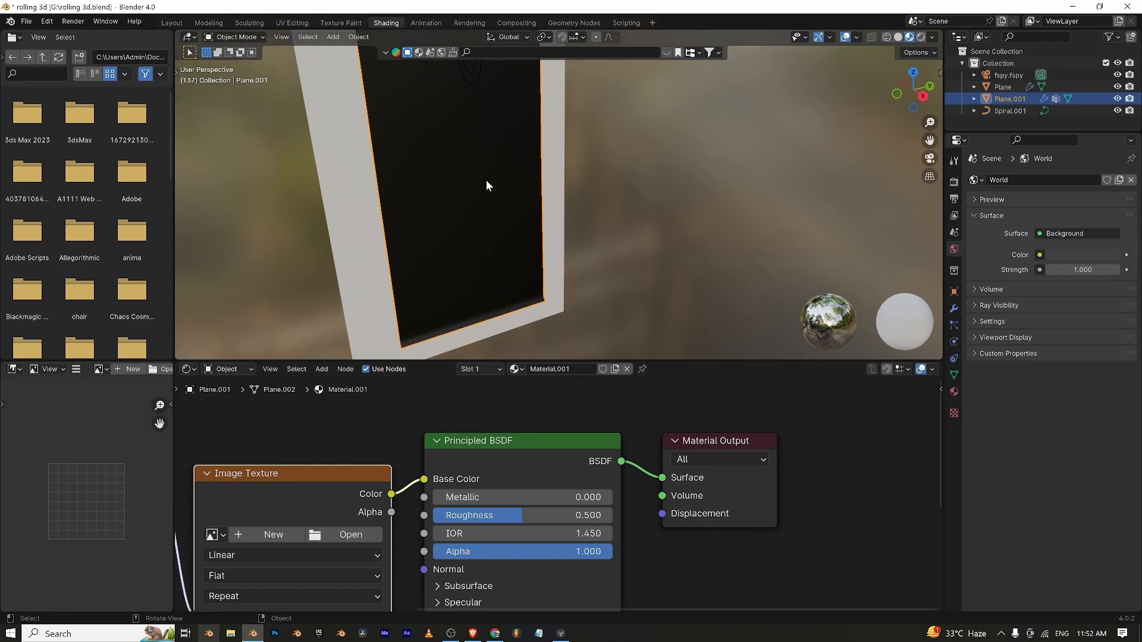
Load b502cb0b6290607cdab5ca7483cd9e13.jpg from the G: drive into the banner material's image texture node.
scroll(477, 181, down, 3)
scroll(450, 450, down, 1)
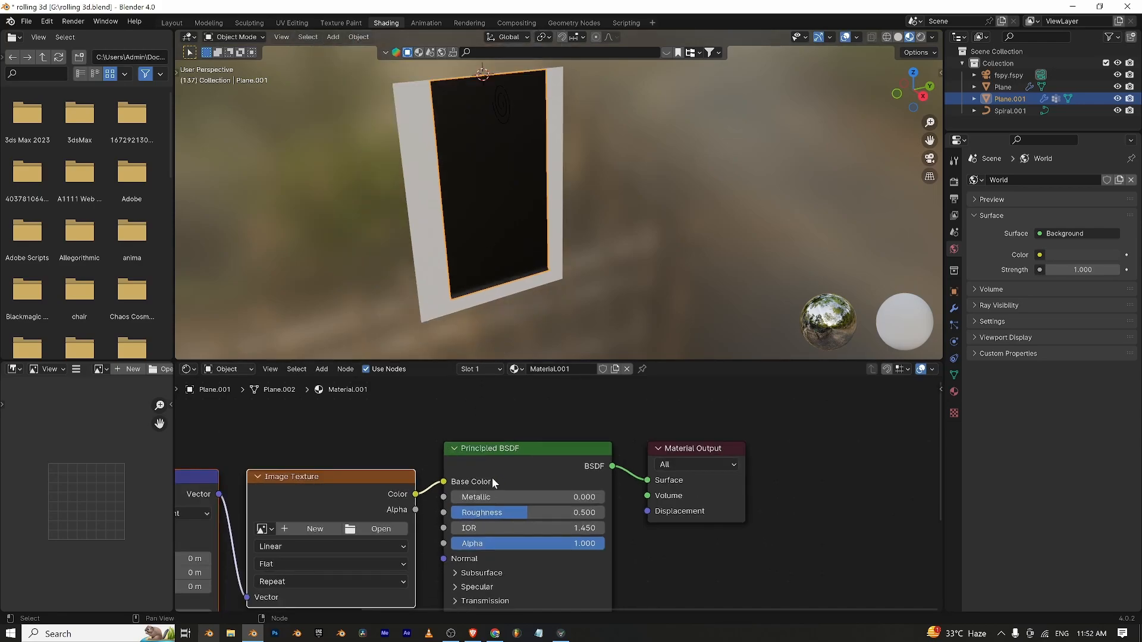
scroll(370, 423, down, 2)
middle_drag(370, 423, 521, 397)
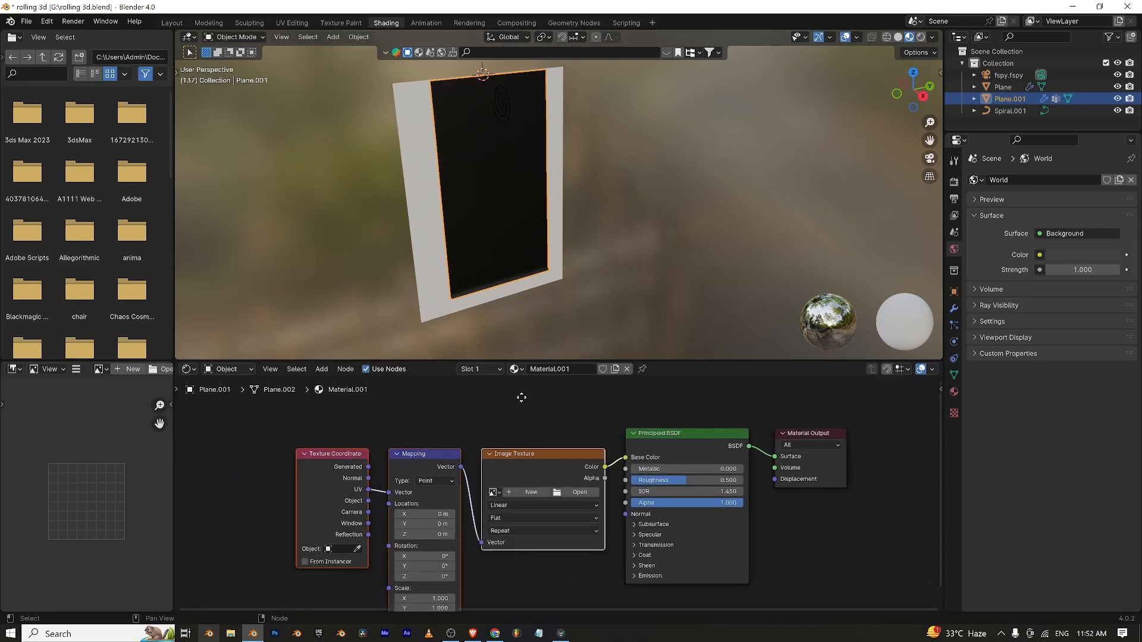
click(578, 493)
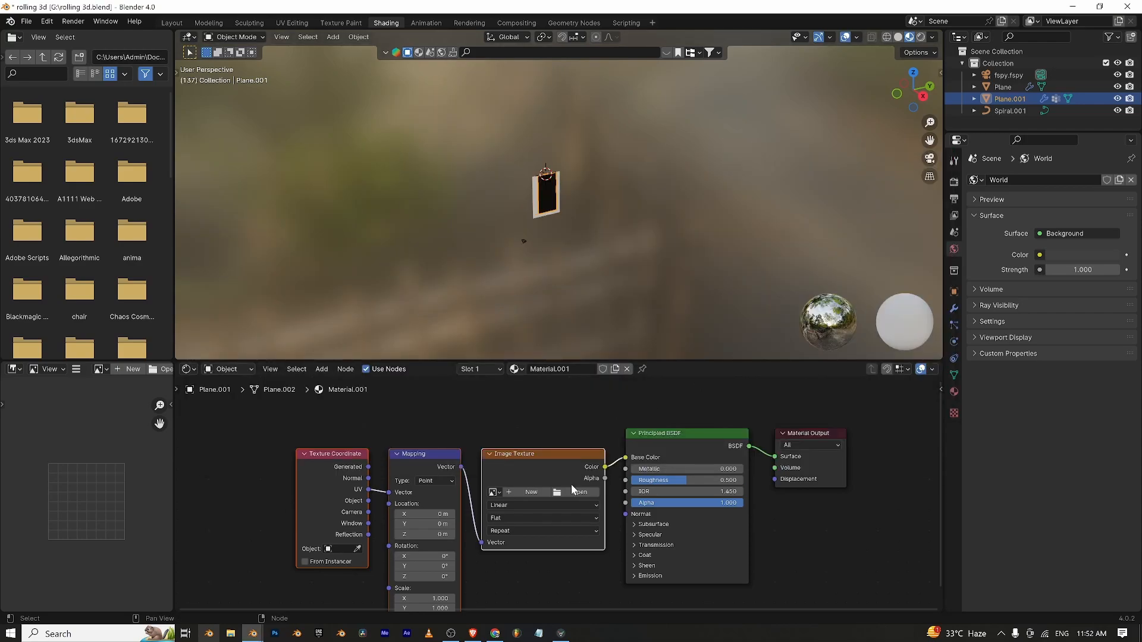
click(573, 489)
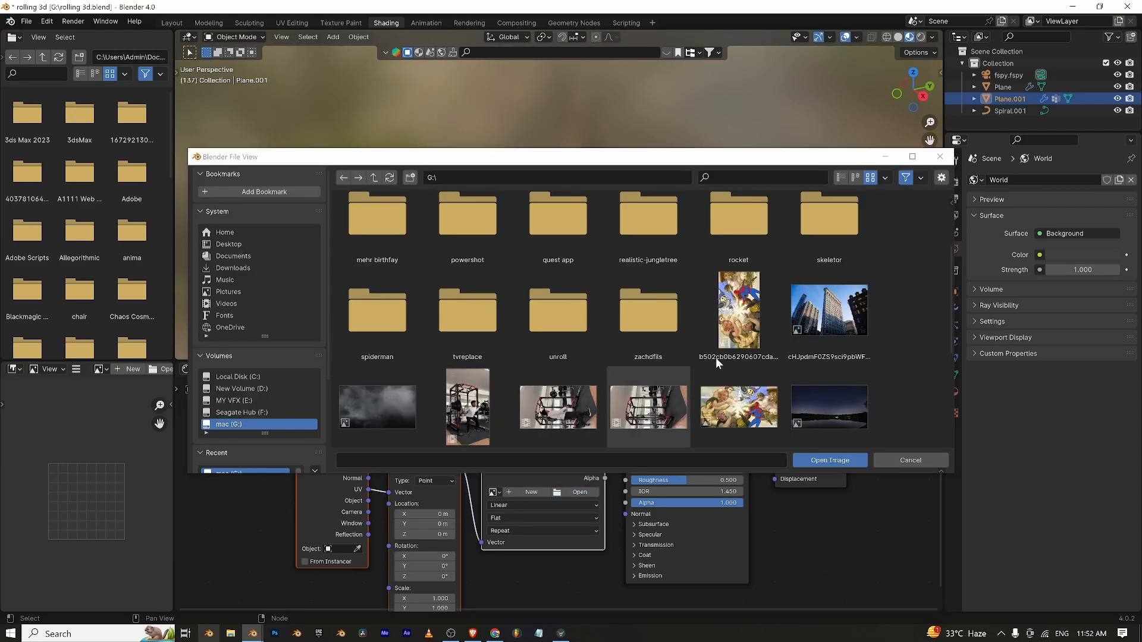
scroll(816, 314, down, 5)
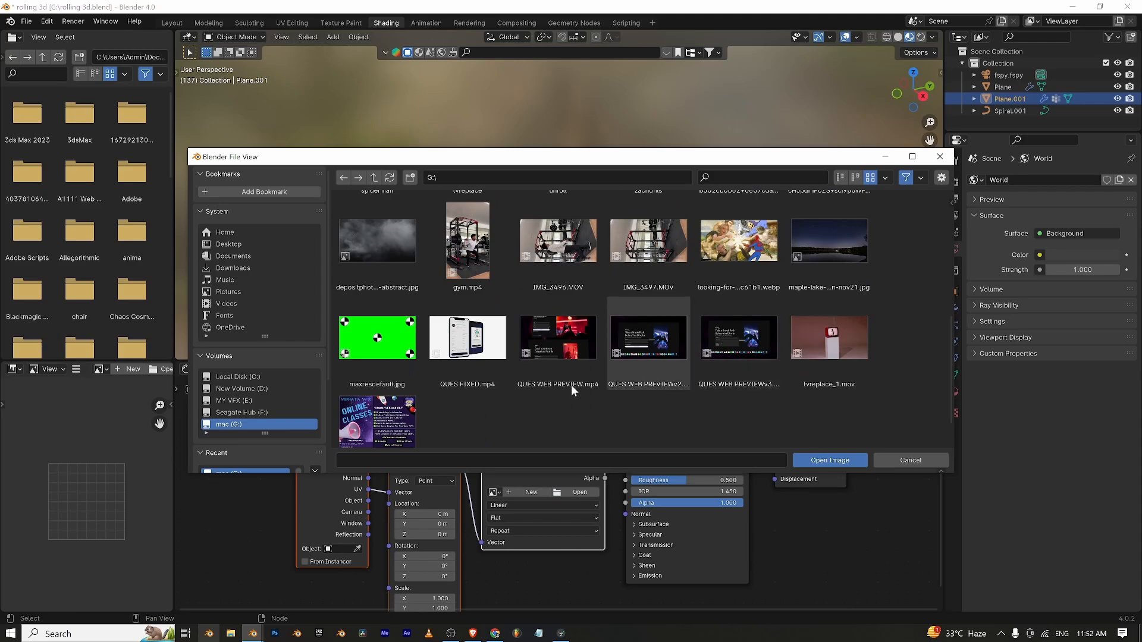
scroll(402, 405, down, 1)
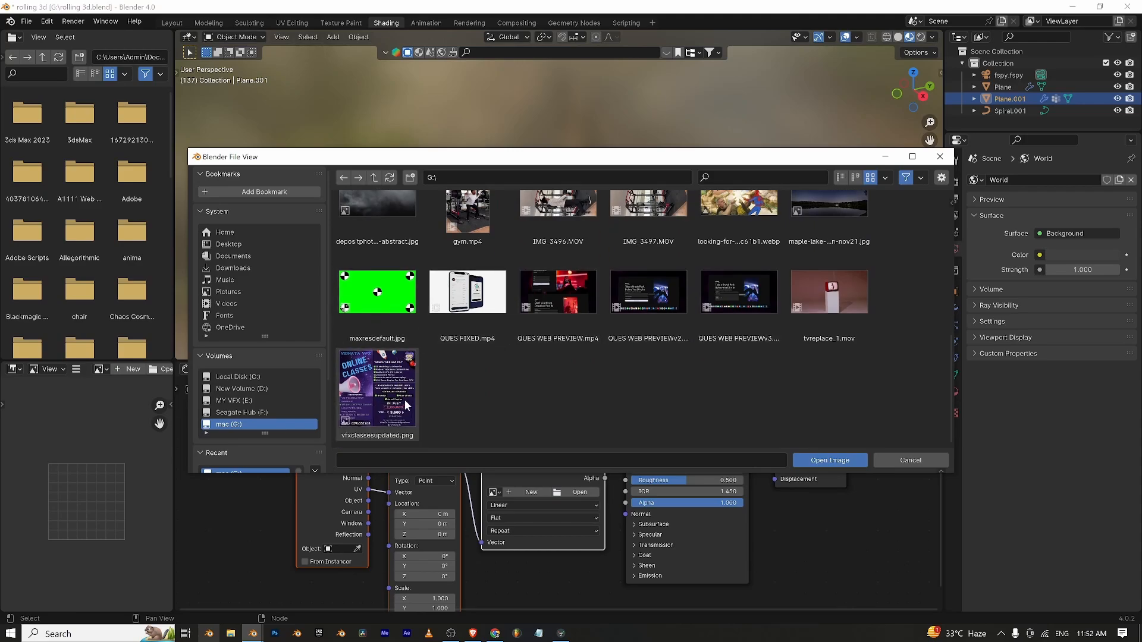
scroll(405, 399, up, 4)
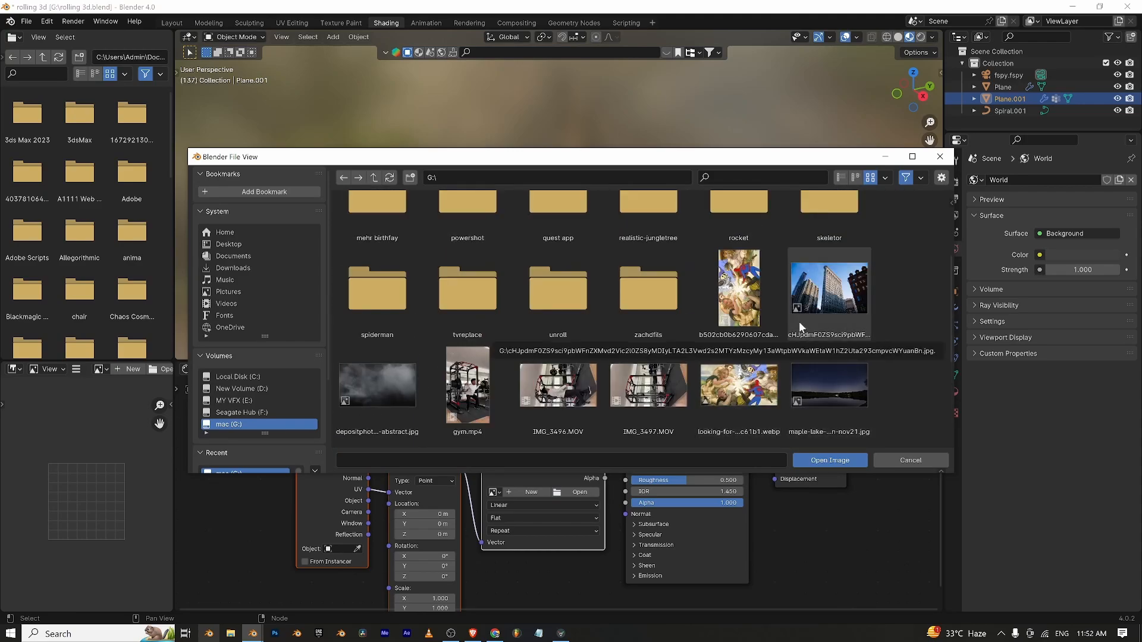
click(743, 322)
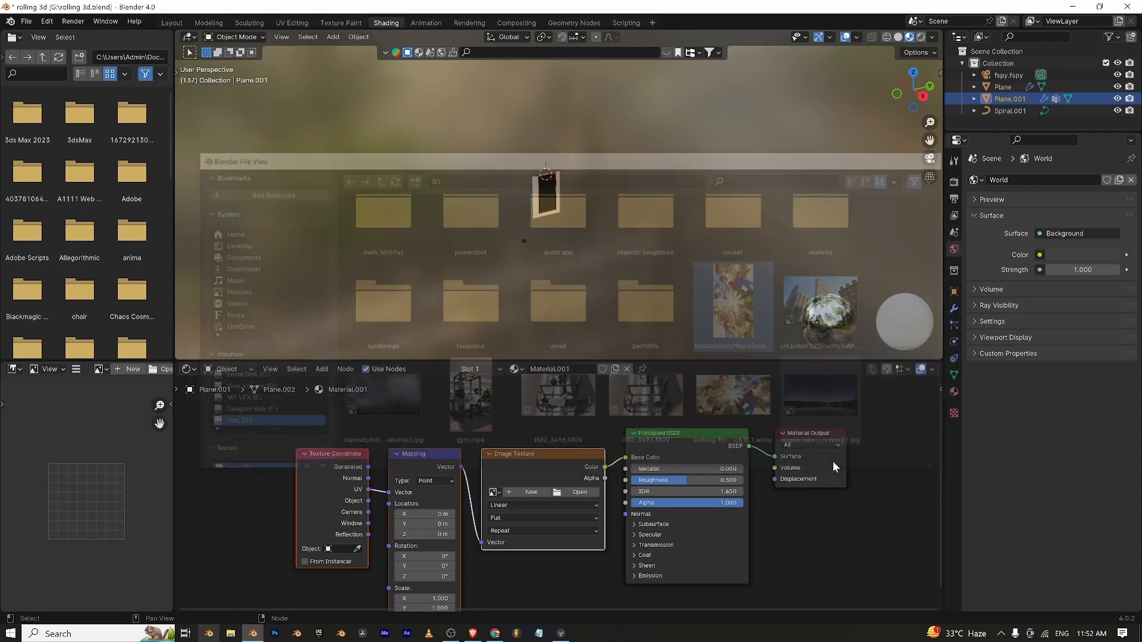
click(832, 461)
In the UV Editing workspace, split off a strip below the UV editor and make it a Timeline.
scroll(576, 250, up, 10)
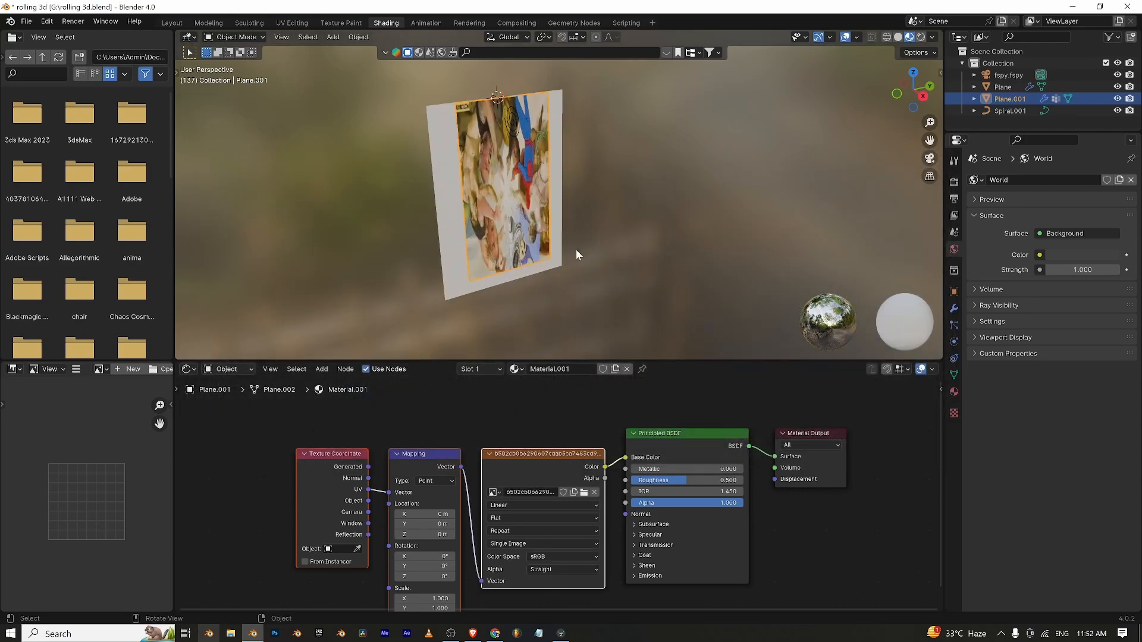
middle_drag(573, 264, 647, 198)
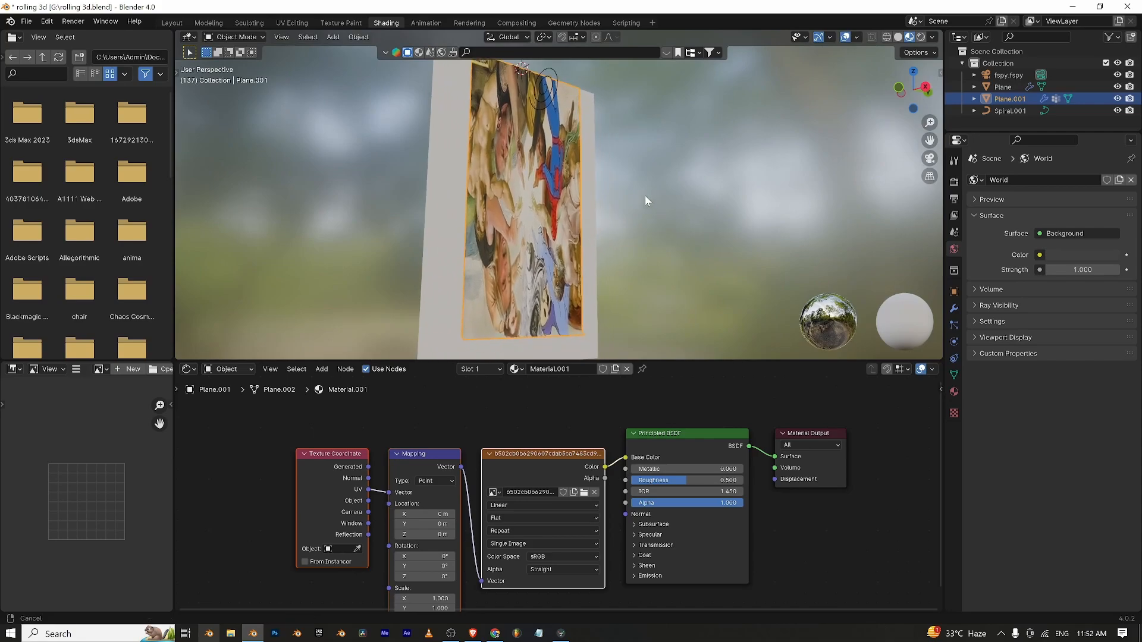
click(278, 22)
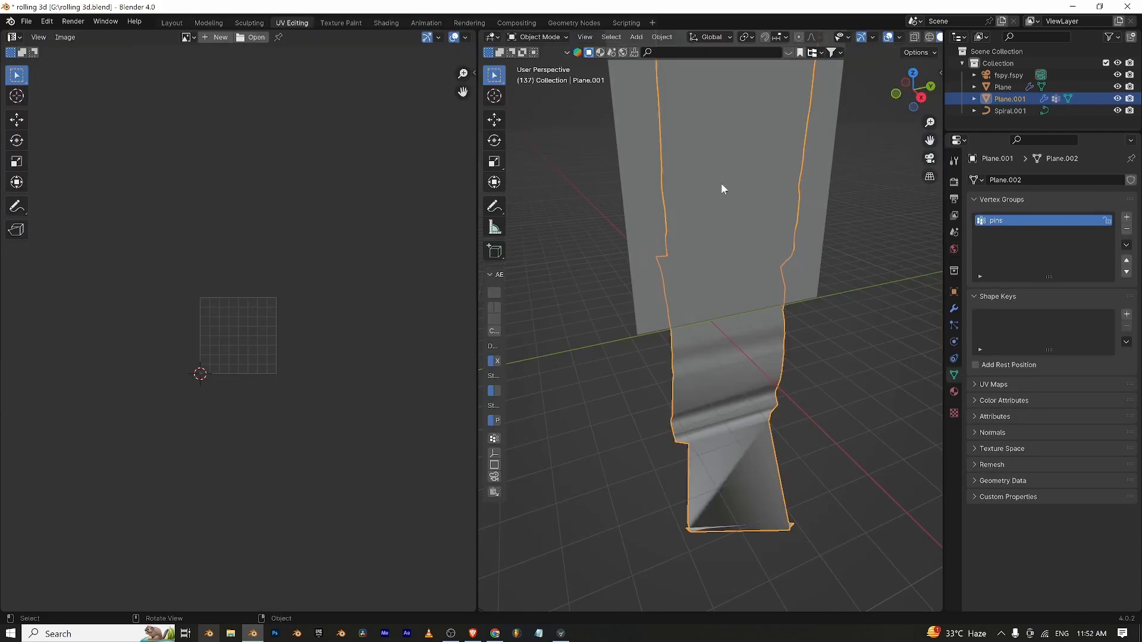
middle_drag(722, 188, 788, 233)
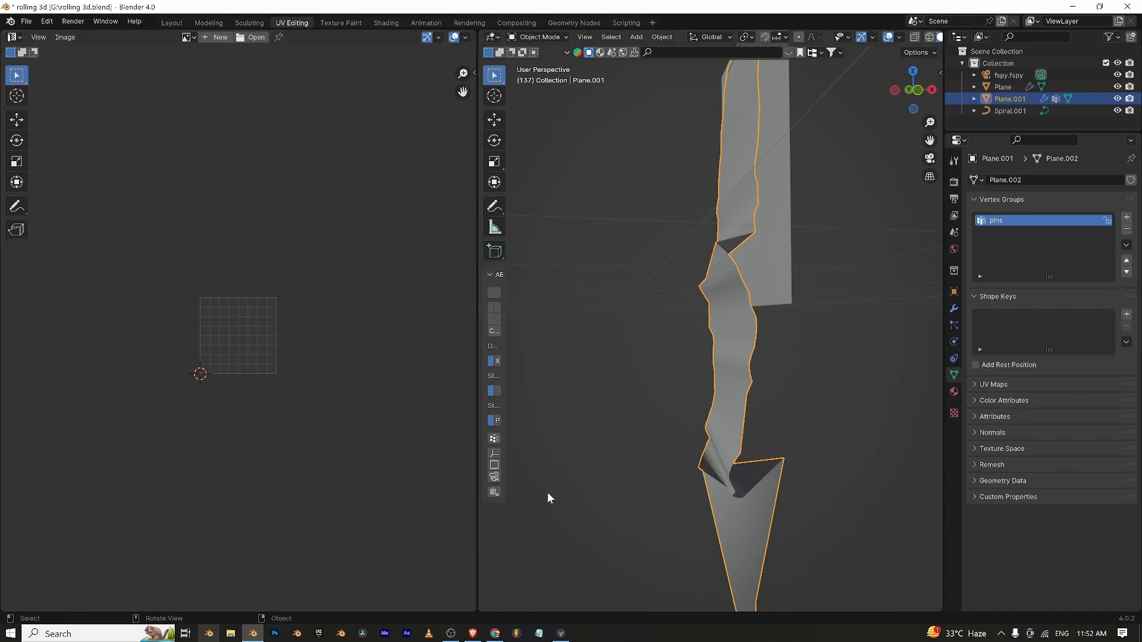
scroll(666, 294, down, 3)
middle_drag(667, 302, 816, 342)
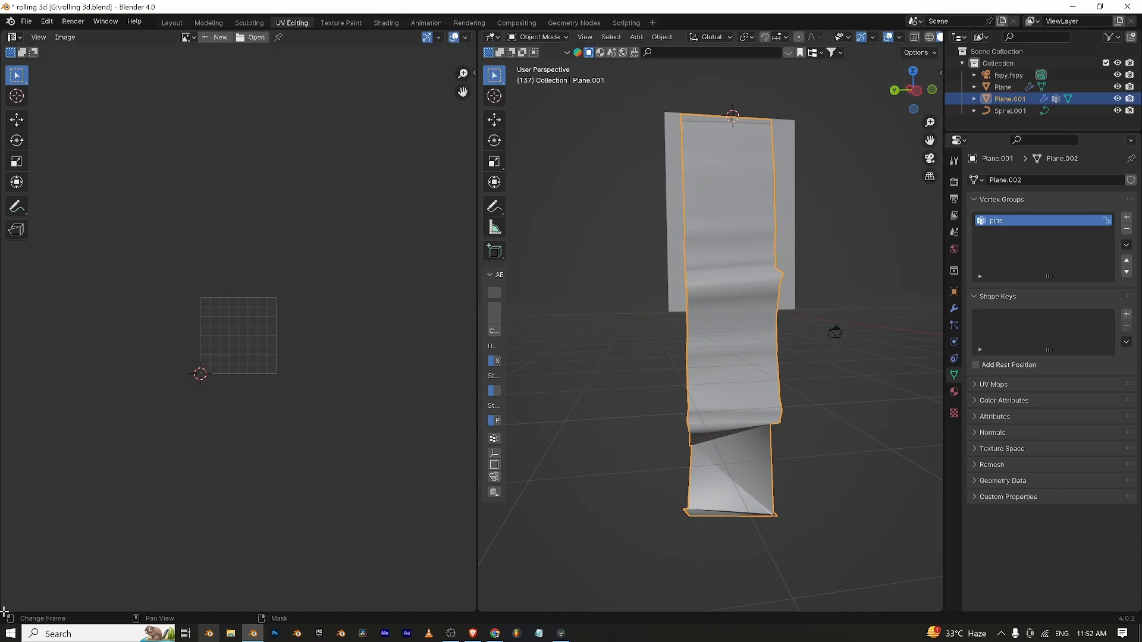
drag(5, 609, 5, 571)
click(14, 580)
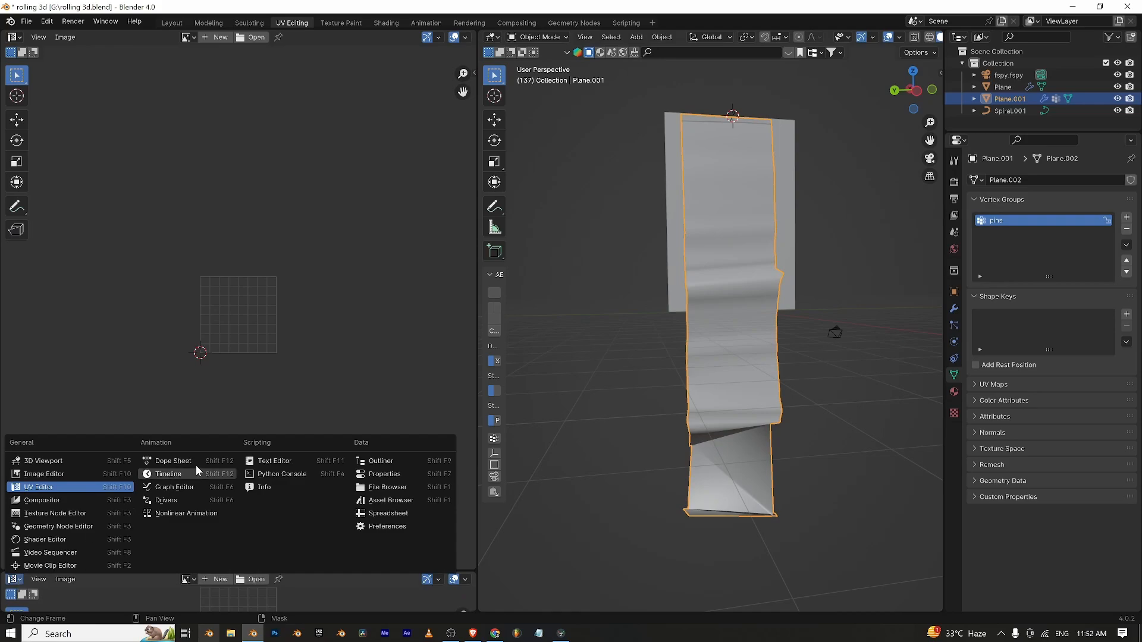
click(176, 479)
Play the banner's unrolling animation from frame 0 and stop it at frame 104.
drag(242, 593, 128, 595)
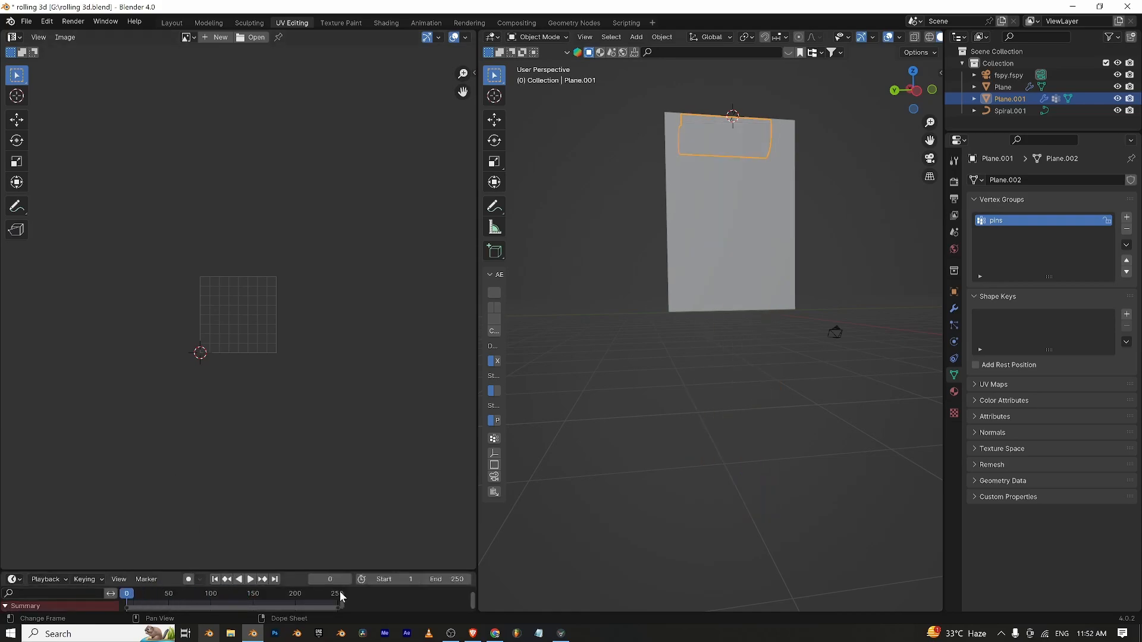
key(space)
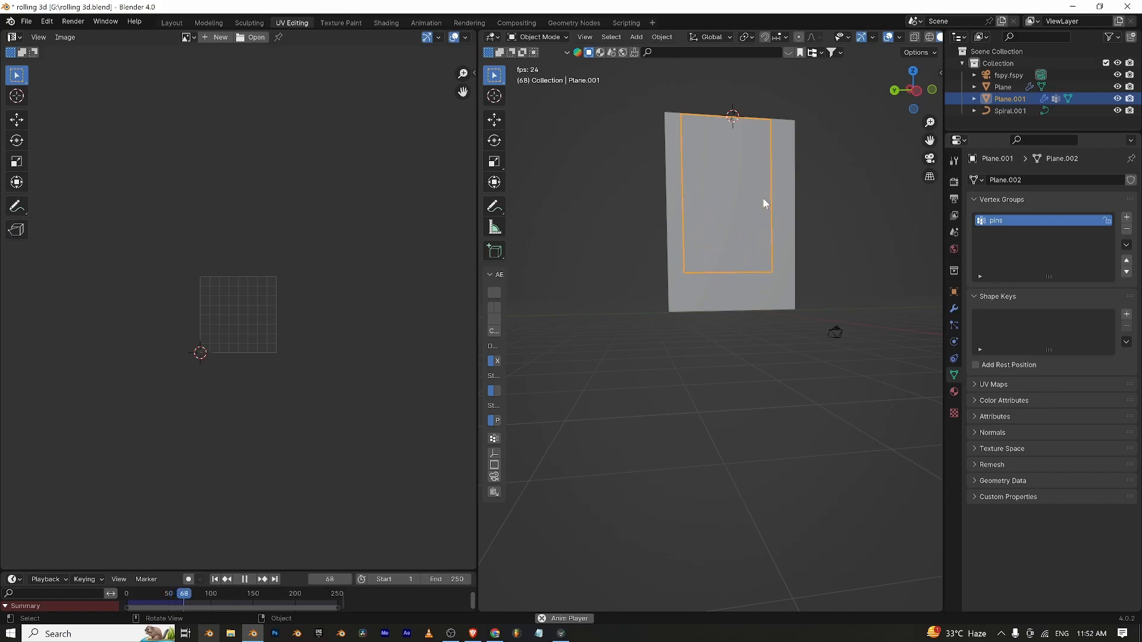
key(space)
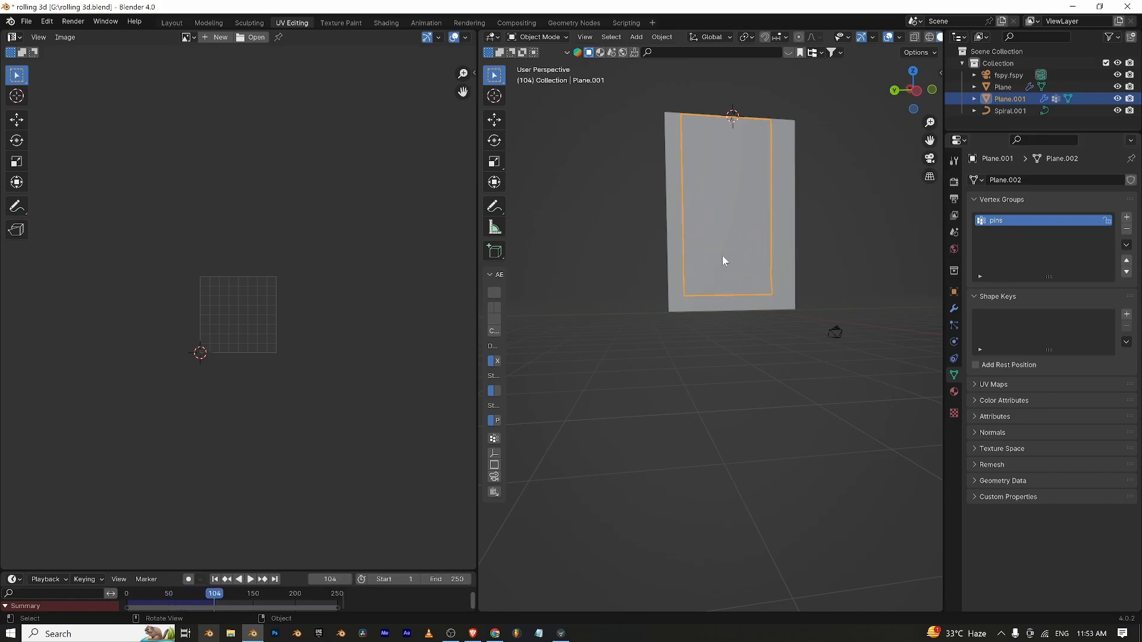
Widen the 3D viewport and display the banner with Material Preview shading.
middle_drag(723, 255, 865, 306)
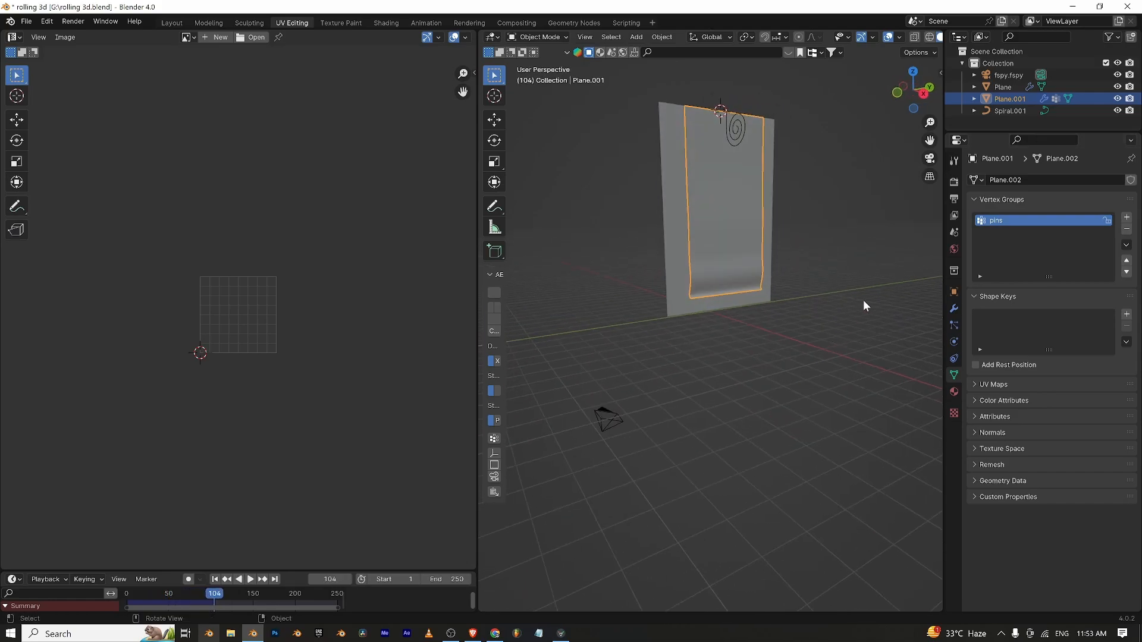
drag(941, 186, 1045, 187)
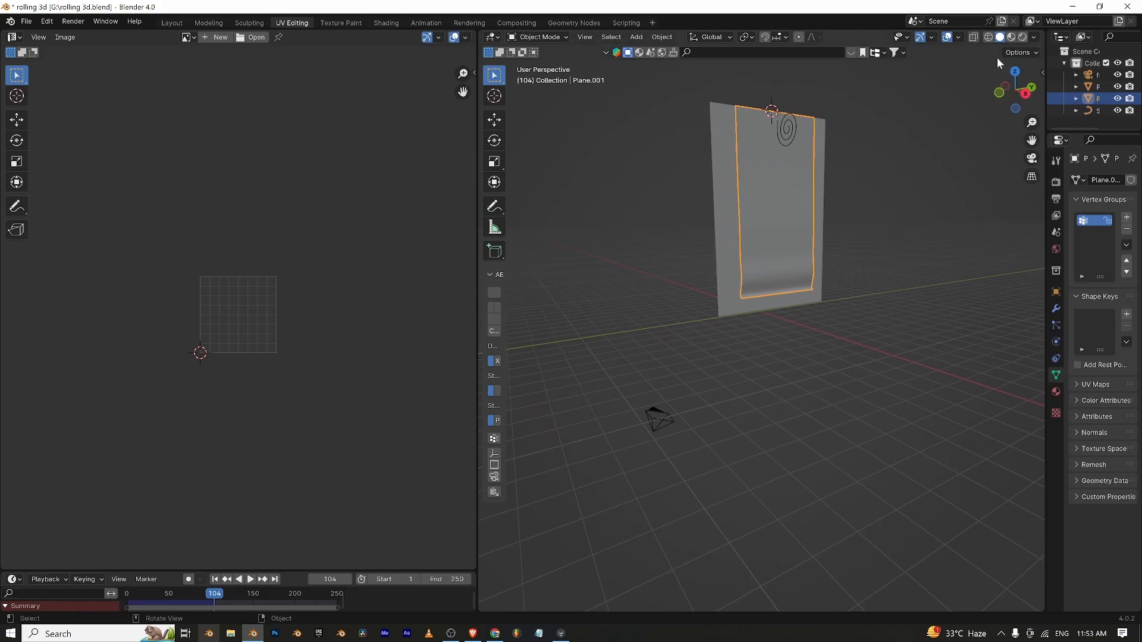
click(1012, 37)
mouse_move(933, 233)
middle_down()
mouse_move(855, 336)
mouse_move(782, 328)
middle_up()
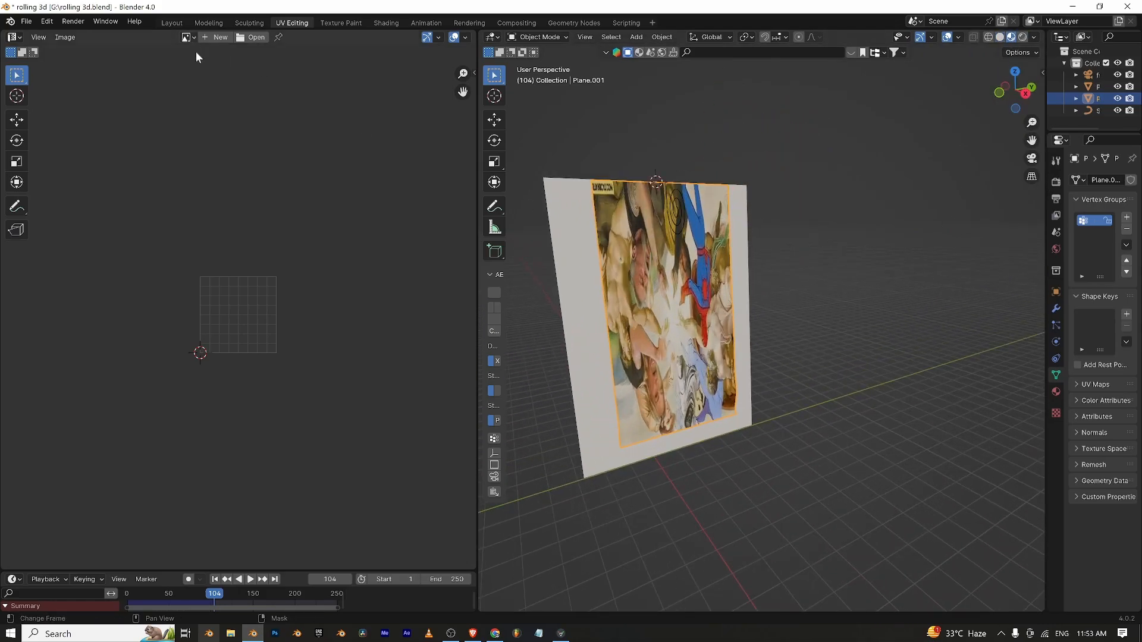
Examine in Edit Mode how the banner's UV layout sits over the loaded image.
key(Tab)
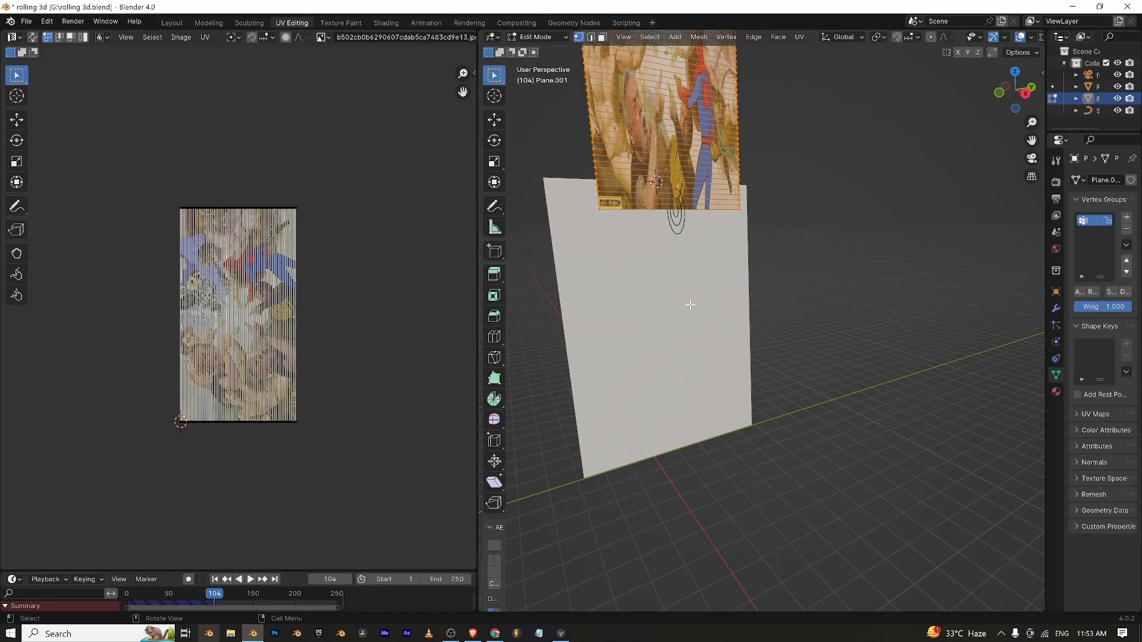
scroll(319, 337, up, 3)
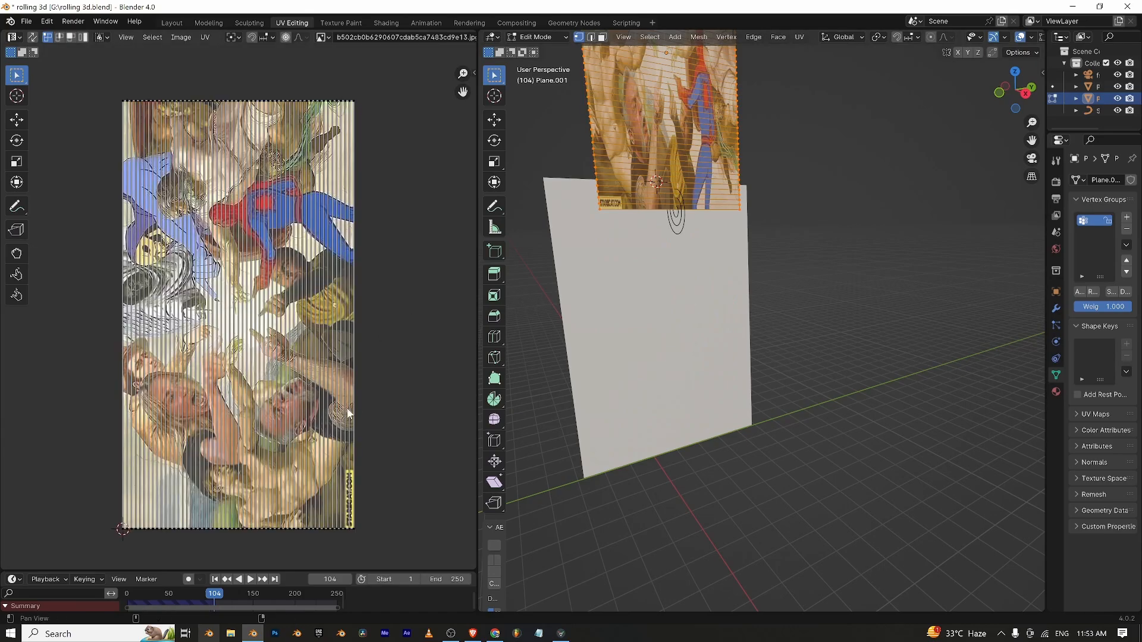
middle_drag(367, 409, 326, 395)
scroll(333, 366, down, 3)
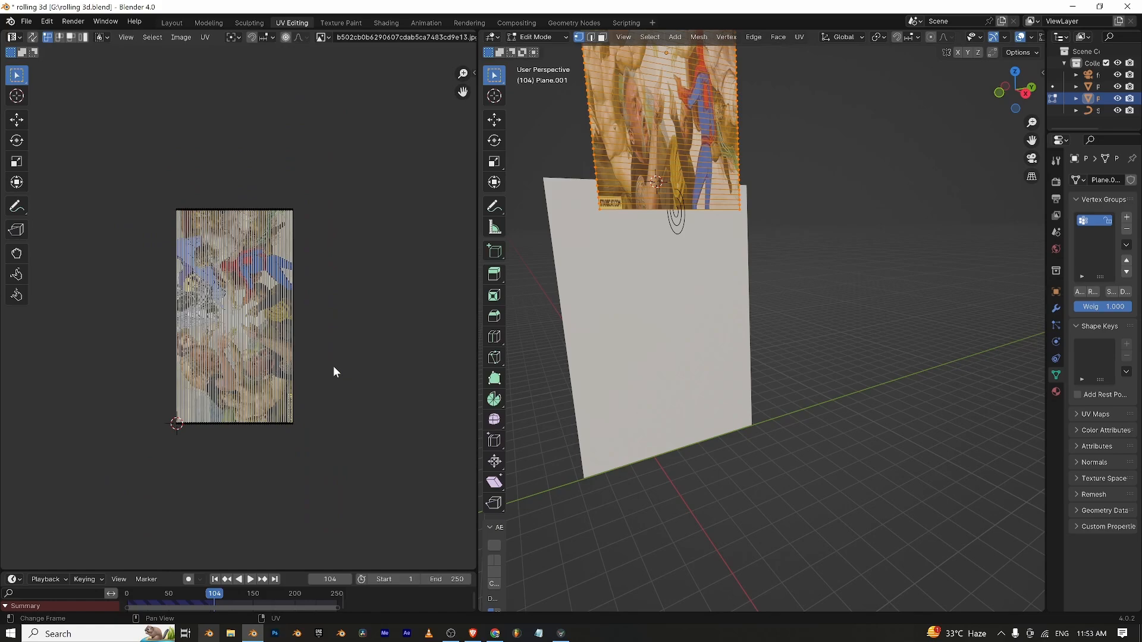
scroll(333, 365, down, 3)
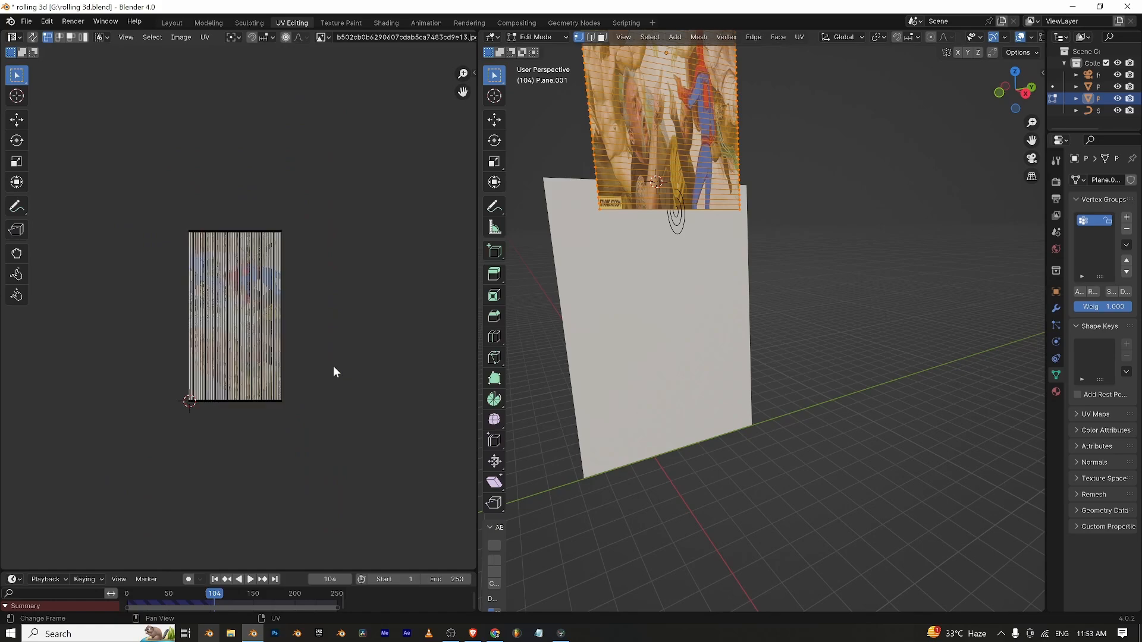
scroll(334, 365, up, 7)
scroll(333, 366, down, 2)
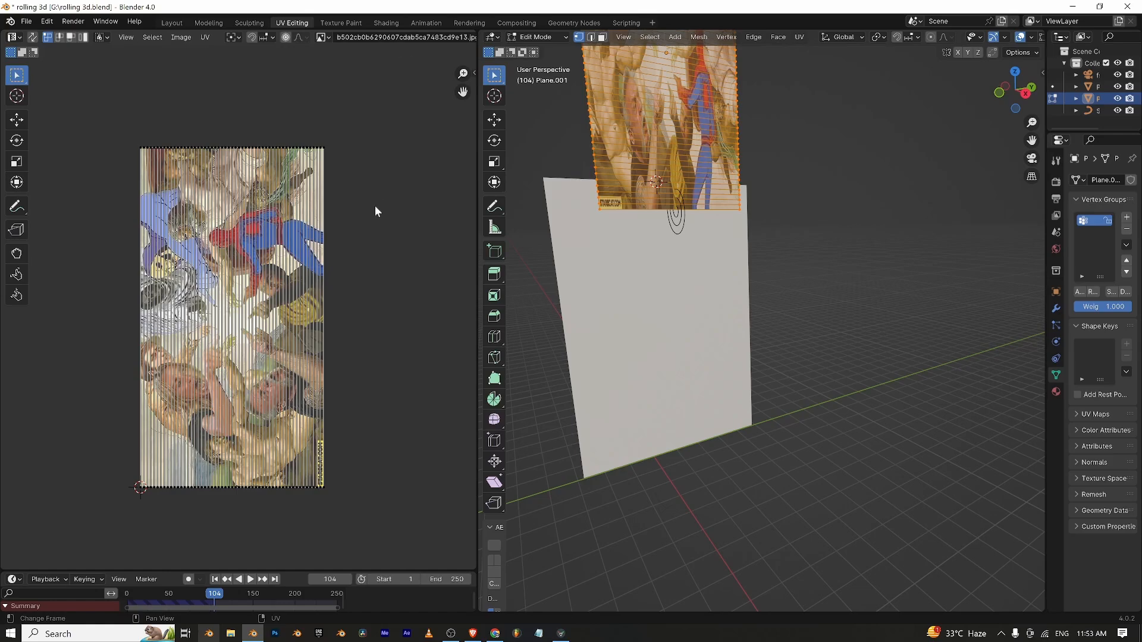
scroll(341, 138, down, 1)
Replace the banner material's texture image with the maple-lake-woods dark sky JPG in the Shading workspace.
click(409, 24)
click(391, 24)
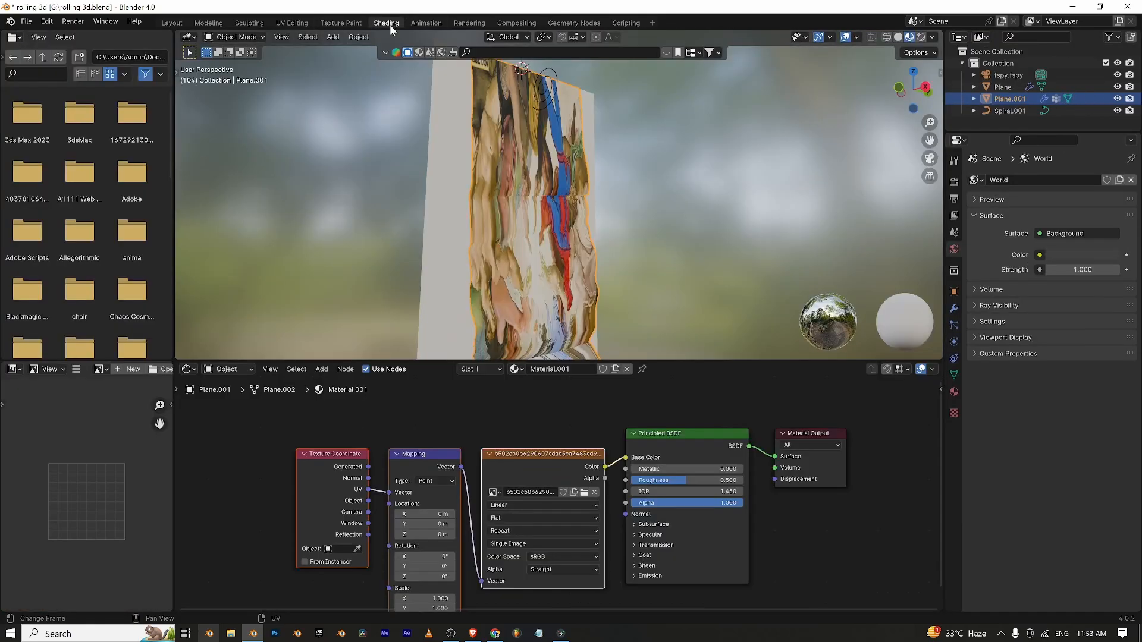
click(593, 493)
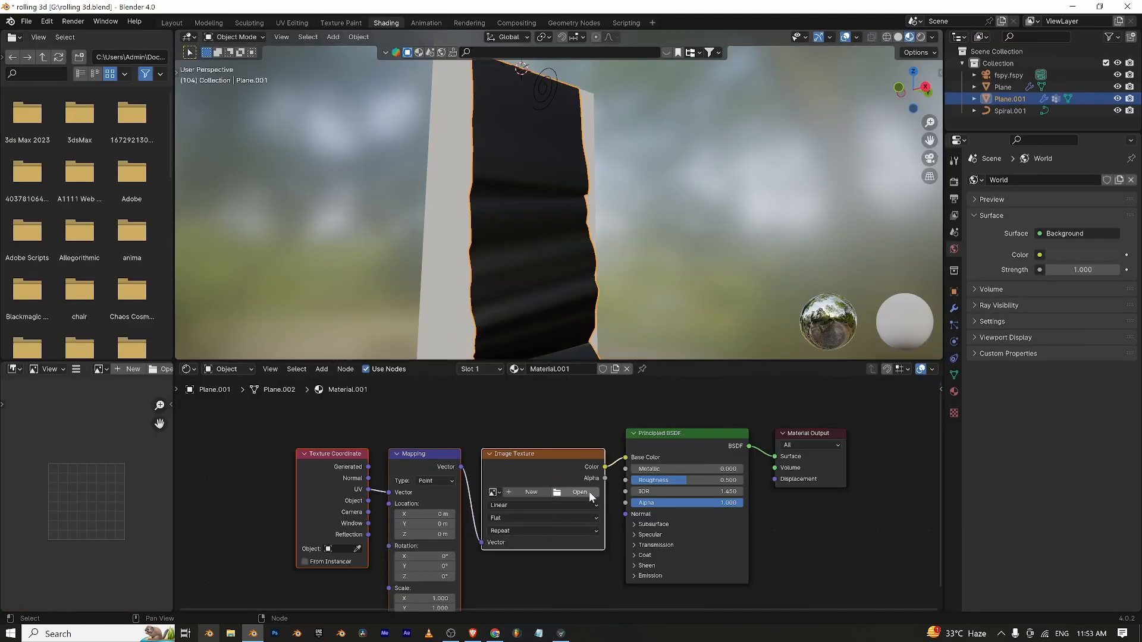
click(589, 492)
scroll(540, 408, down, 4)
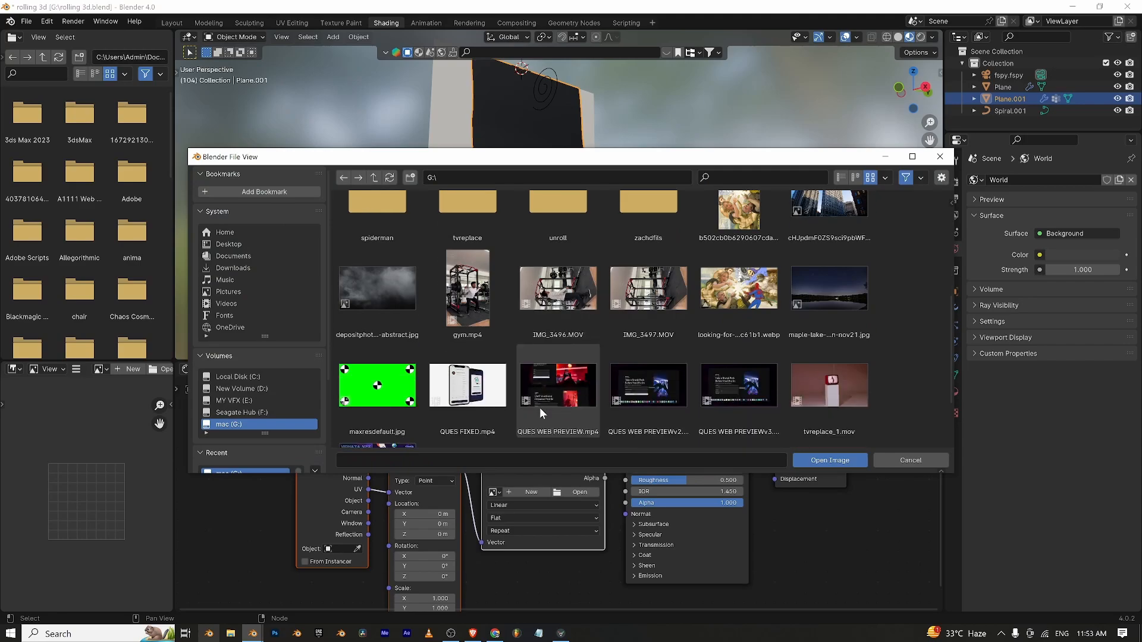
click(839, 285)
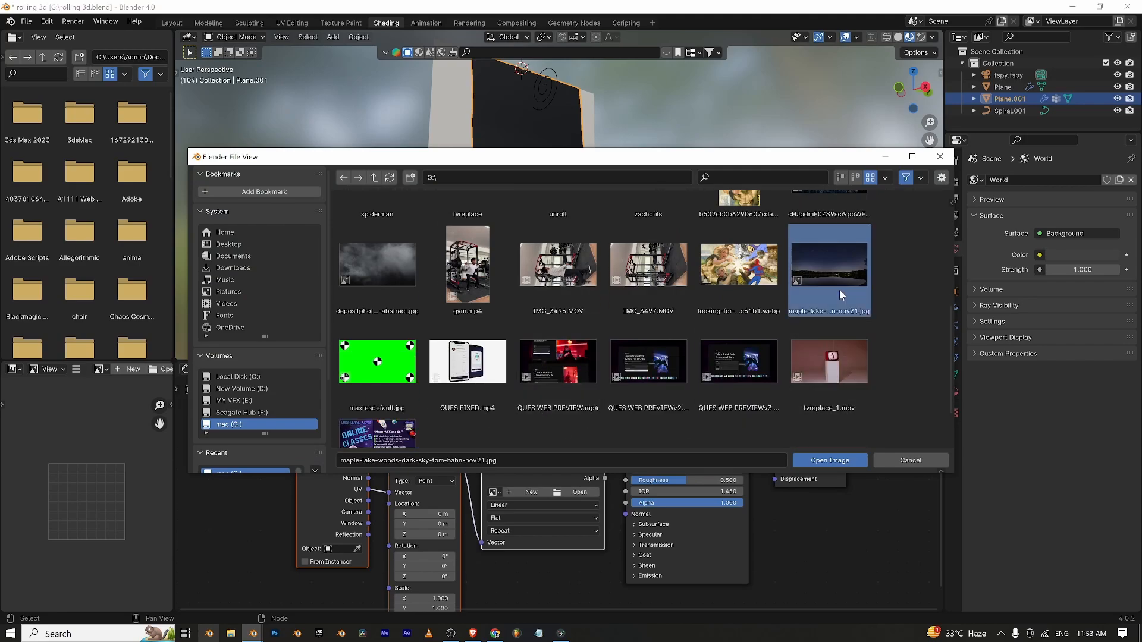
click(840, 460)
scroll(485, 276, down, 5)
scroll(480, 273, up, 2)
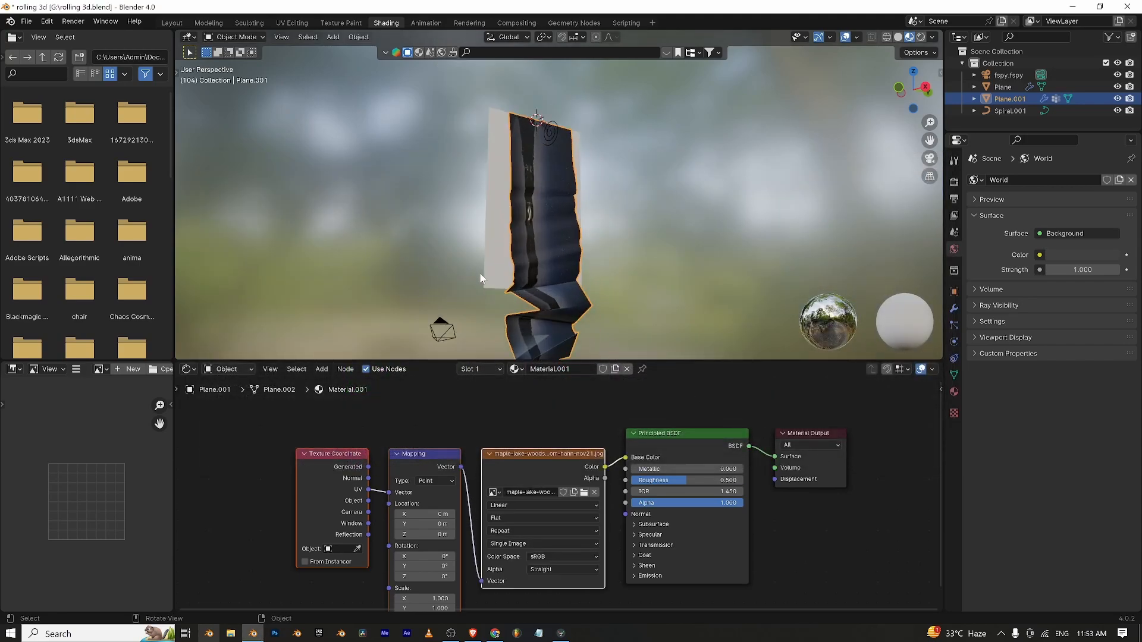
Play the banner's unrolling in Object Mode from the start in the UV Editing workspace and stop at frame 118.
click(276, 23)
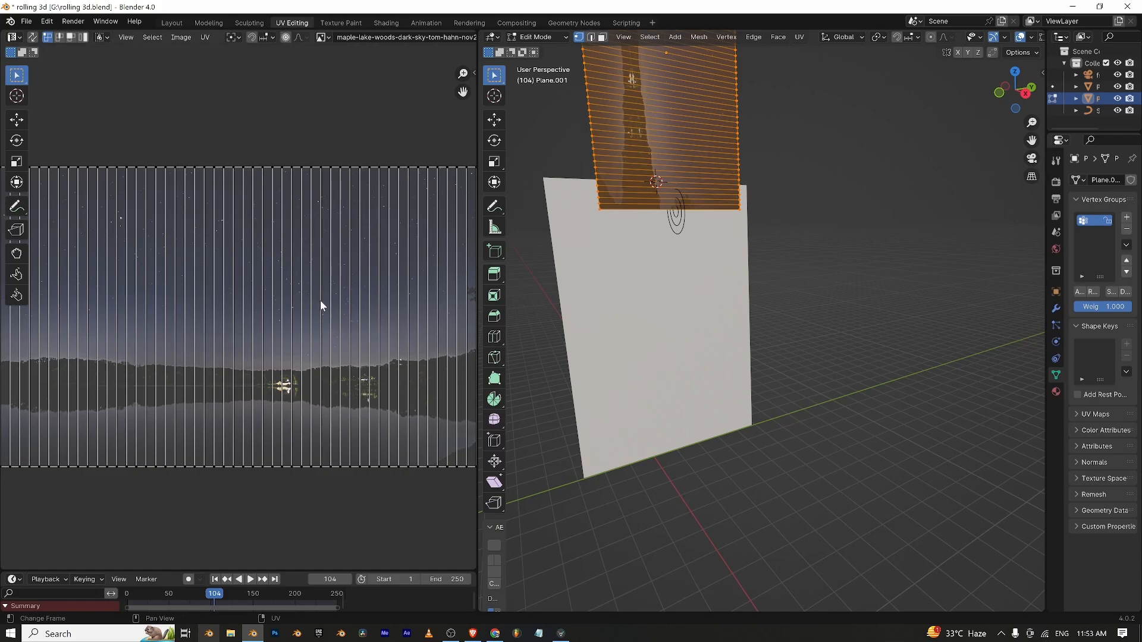
scroll(320, 301, down, 3)
scroll(320, 301, up, 1)
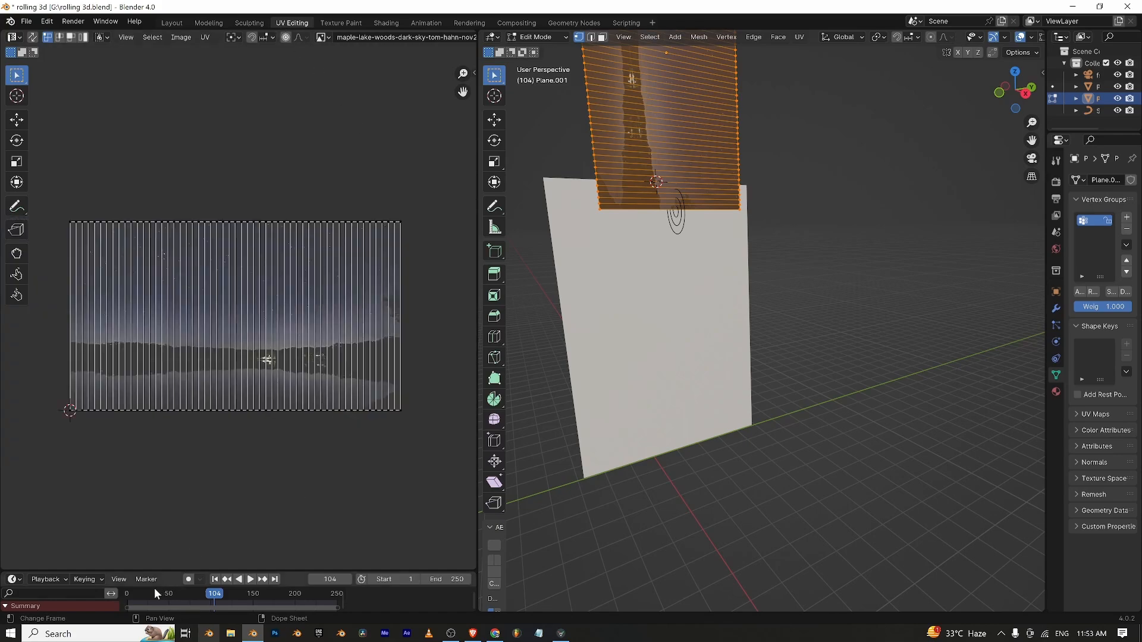
drag(140, 593, 127, 593)
key(space)
key(space)
key(Tab)
key(space)
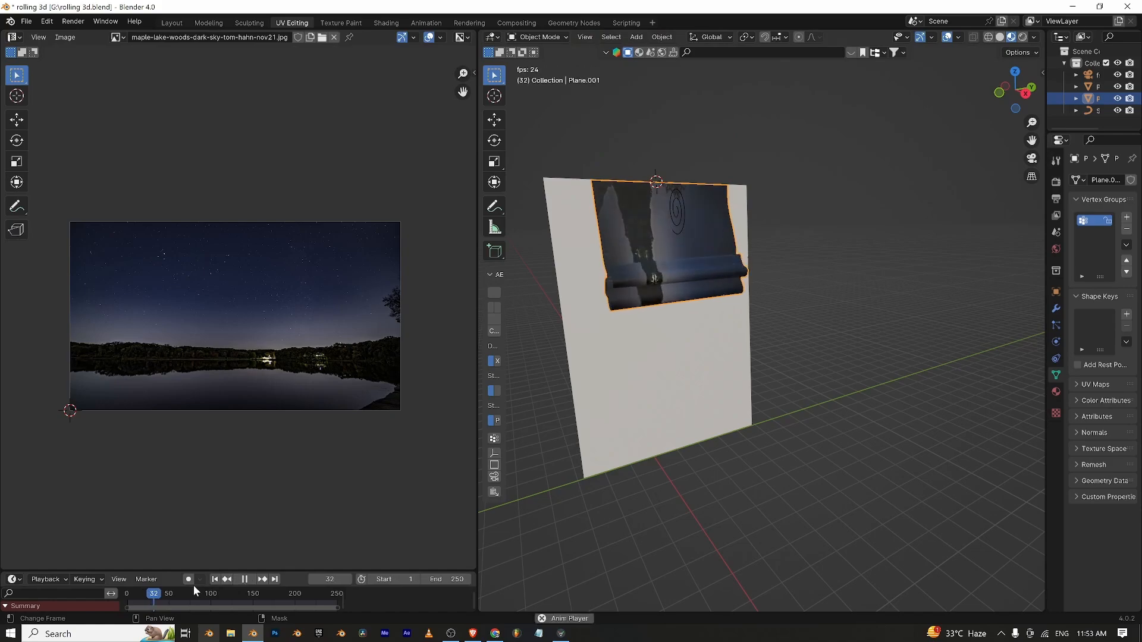
key(space)
click(121, 593)
key(space)
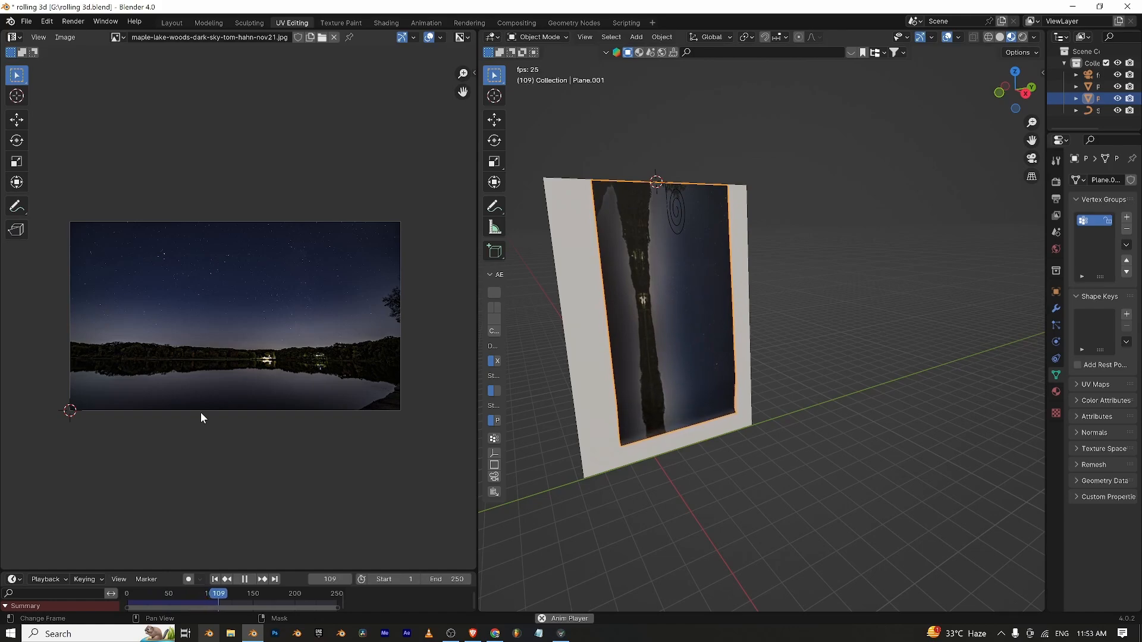
key(space)
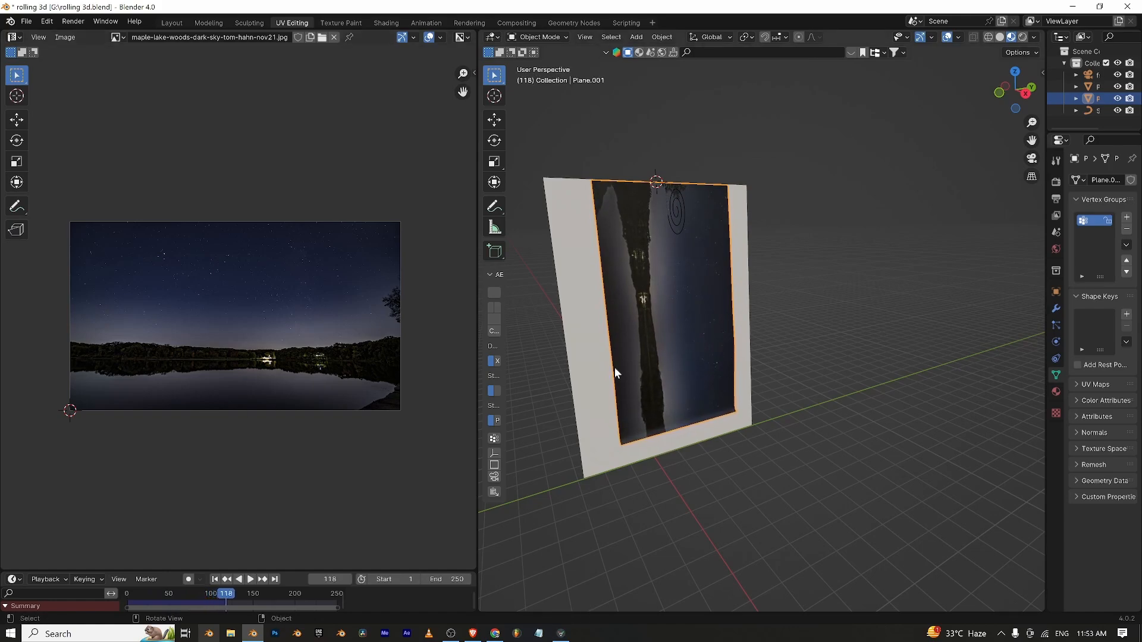
Widen the Properties editor and show the cloth physics settings of the banner plane.
drag(476, 308, 468, 309)
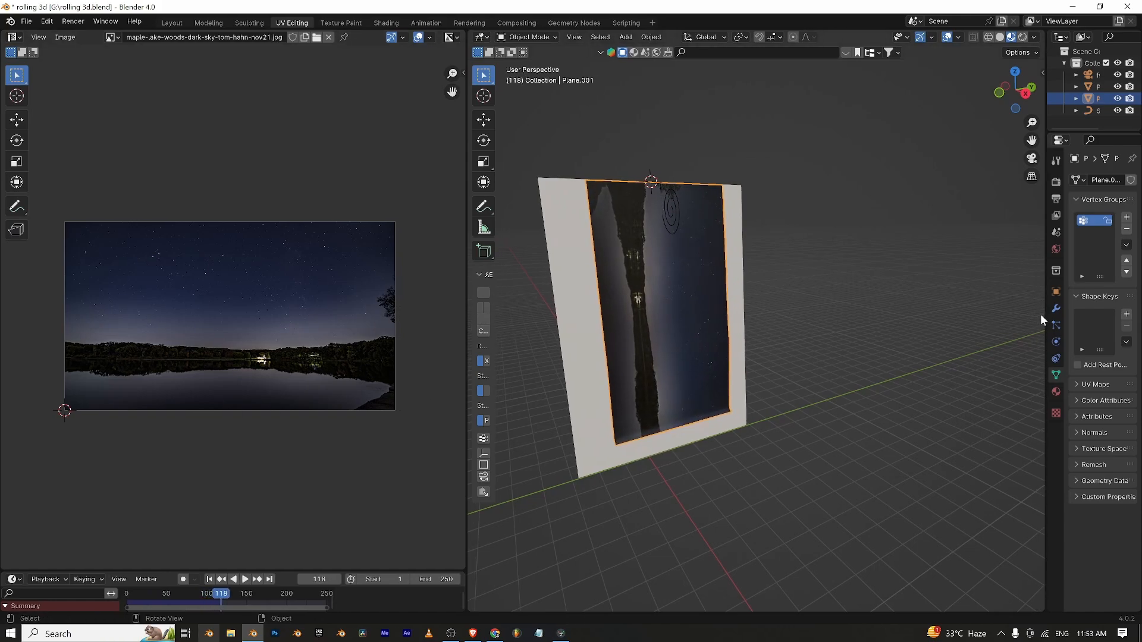
drag(1042, 314, 831, 318)
click(842, 309)
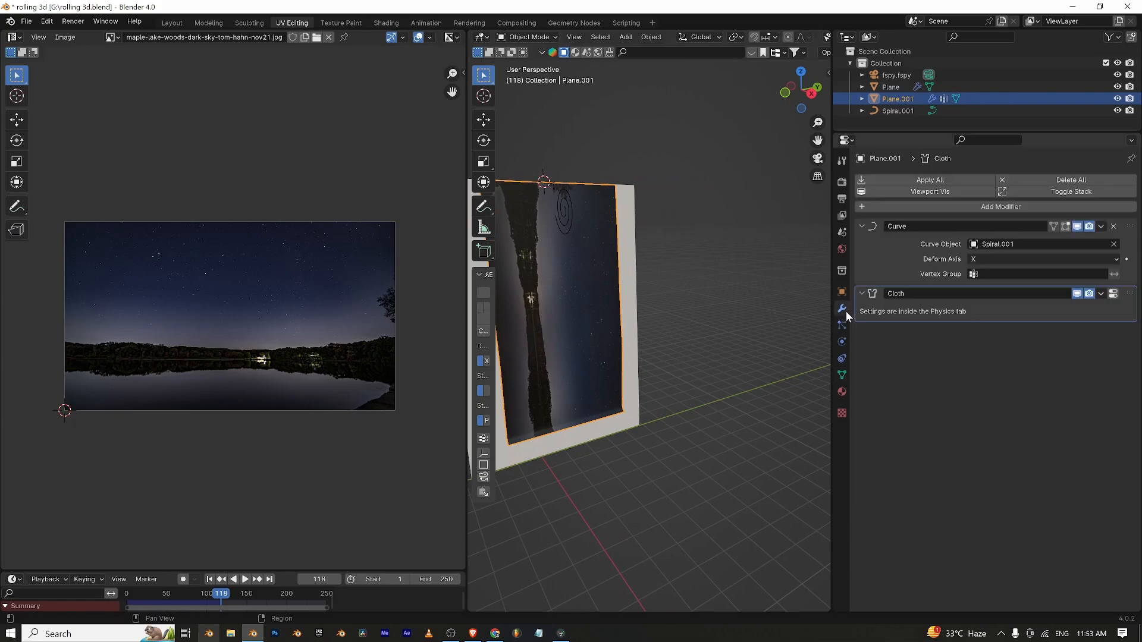
click(845, 327)
click(844, 343)
click(843, 353)
click(841, 343)
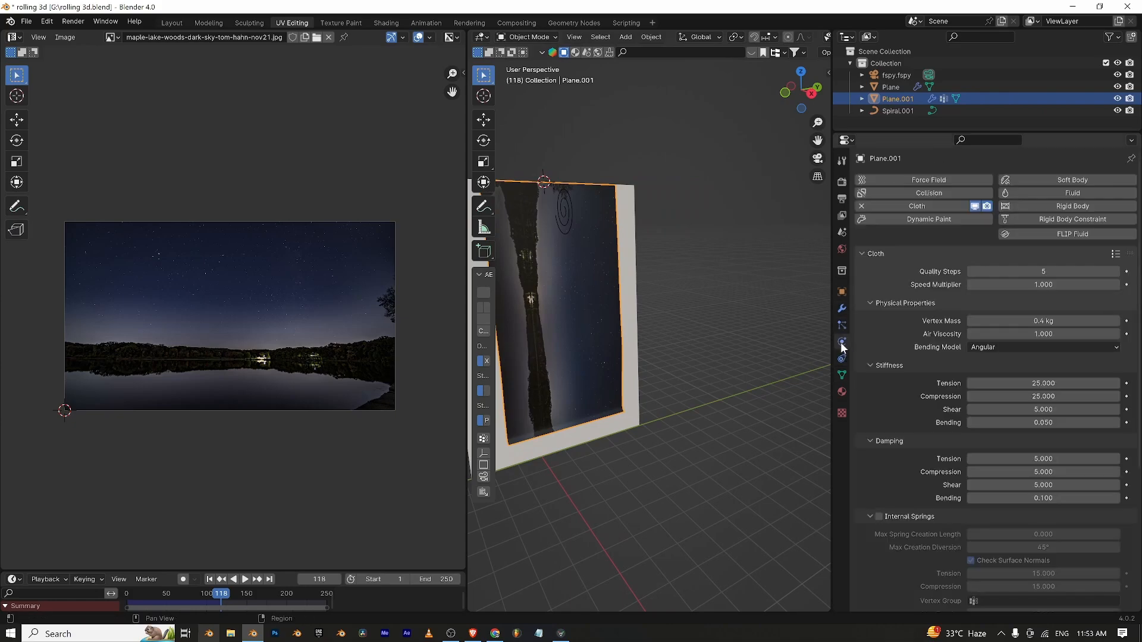
Bake the banner's cloth simulation cache for frames 1 to 250.
scroll(875, 402, down, 7)
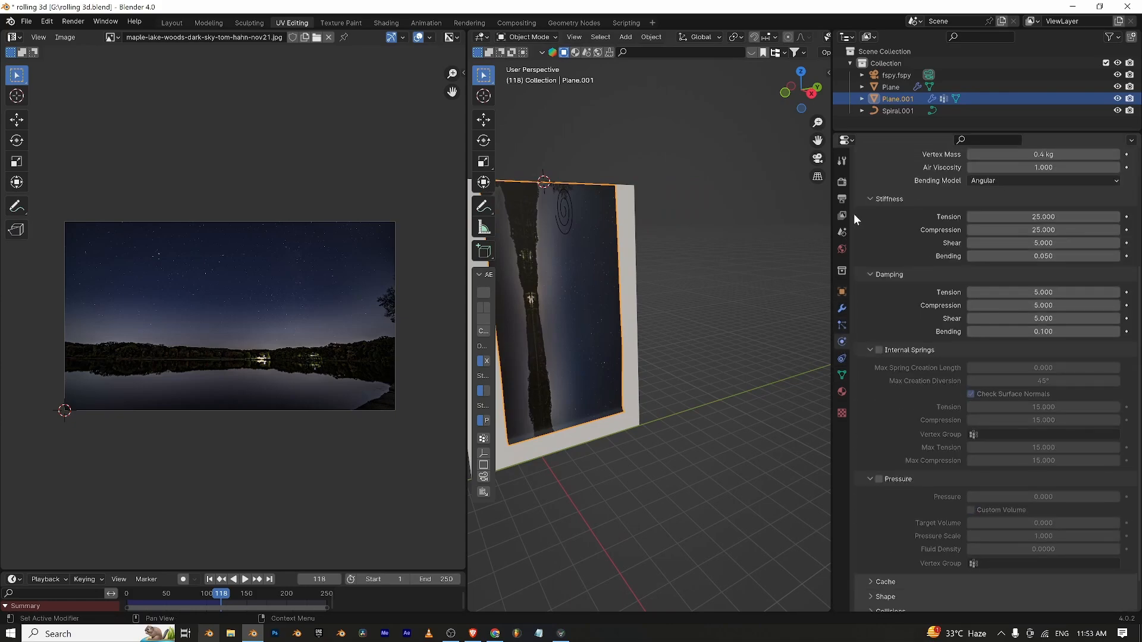
scroll(869, 416, down, 2)
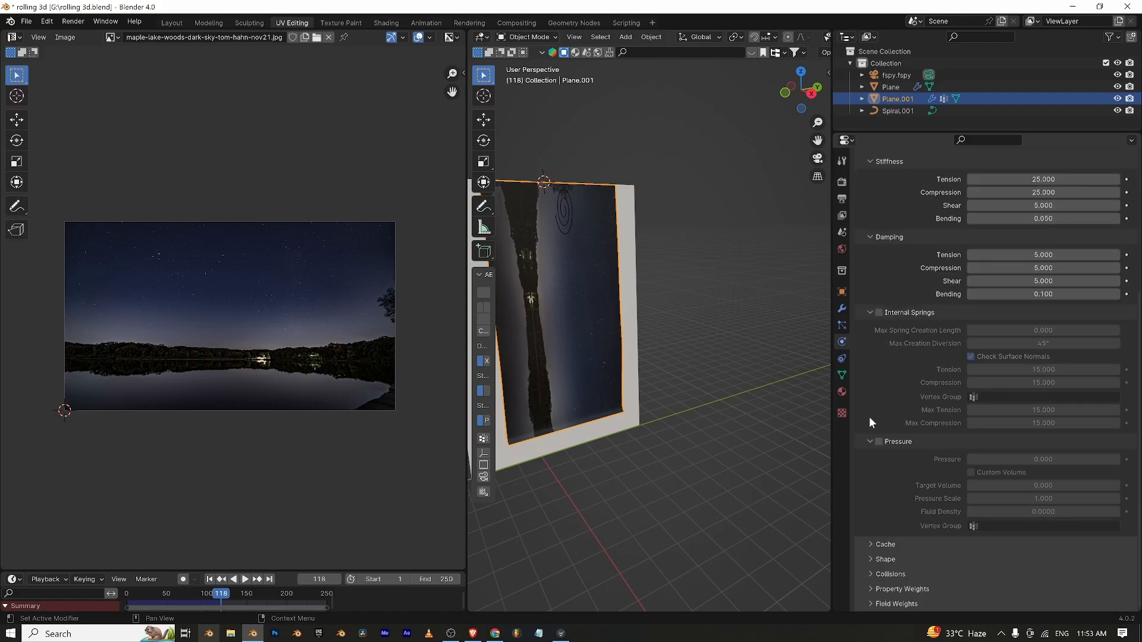
click(885, 544)
scroll(877, 517, down, 6)
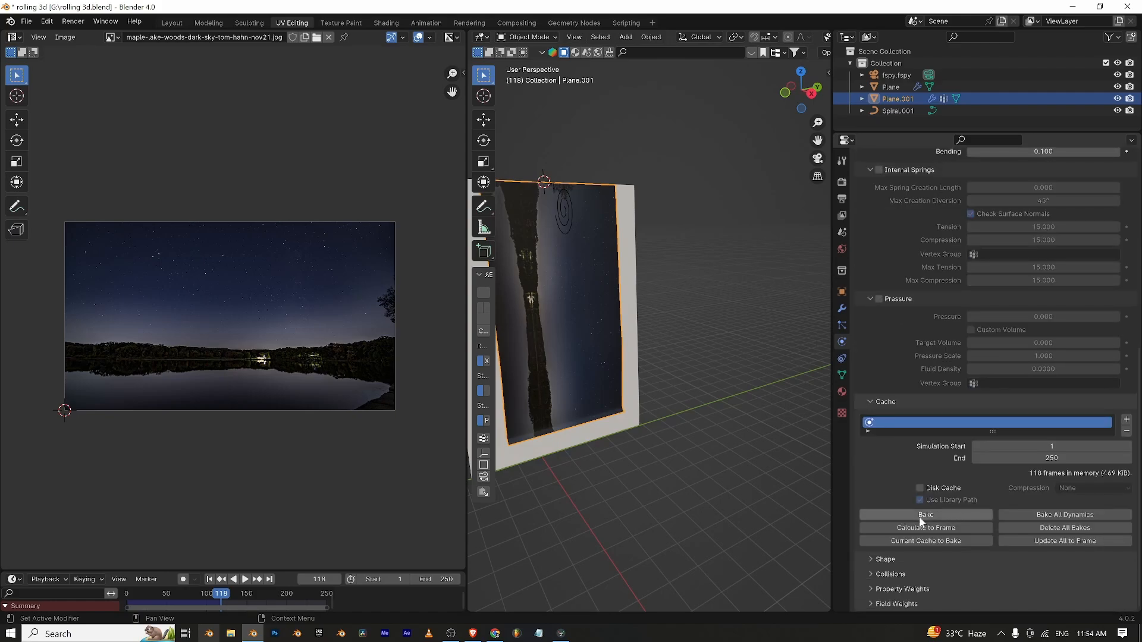
click(920, 516)
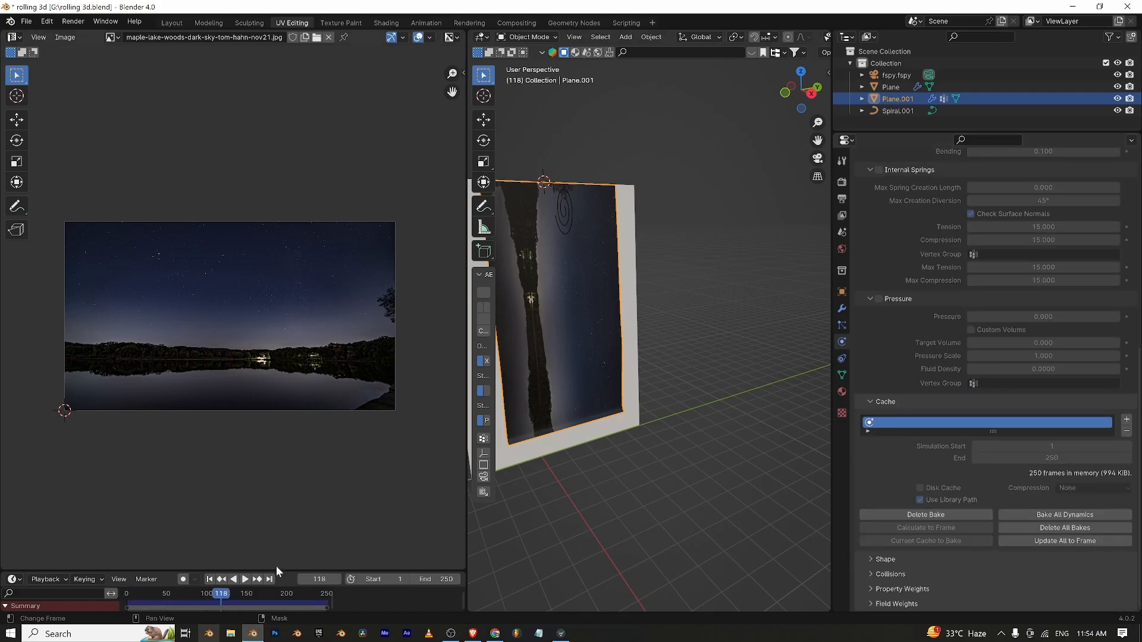
Play and scrub the baked cloth animation, stop at frame 51 and inspect the banner's rolled lower end up close.
click(128, 593)
key(space)
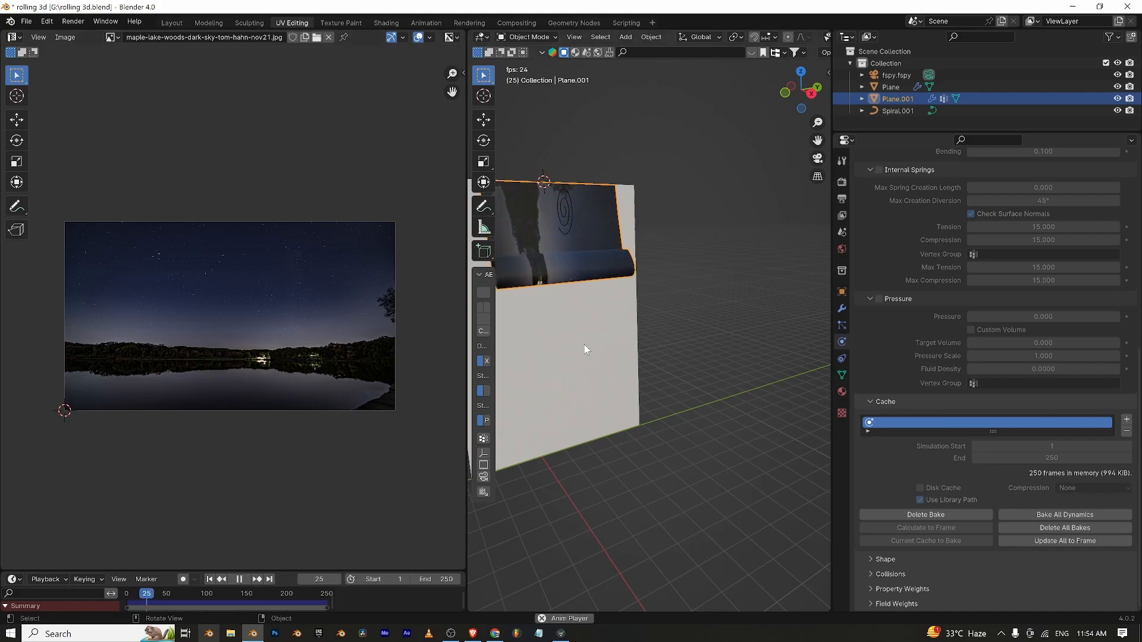
click(255, 593)
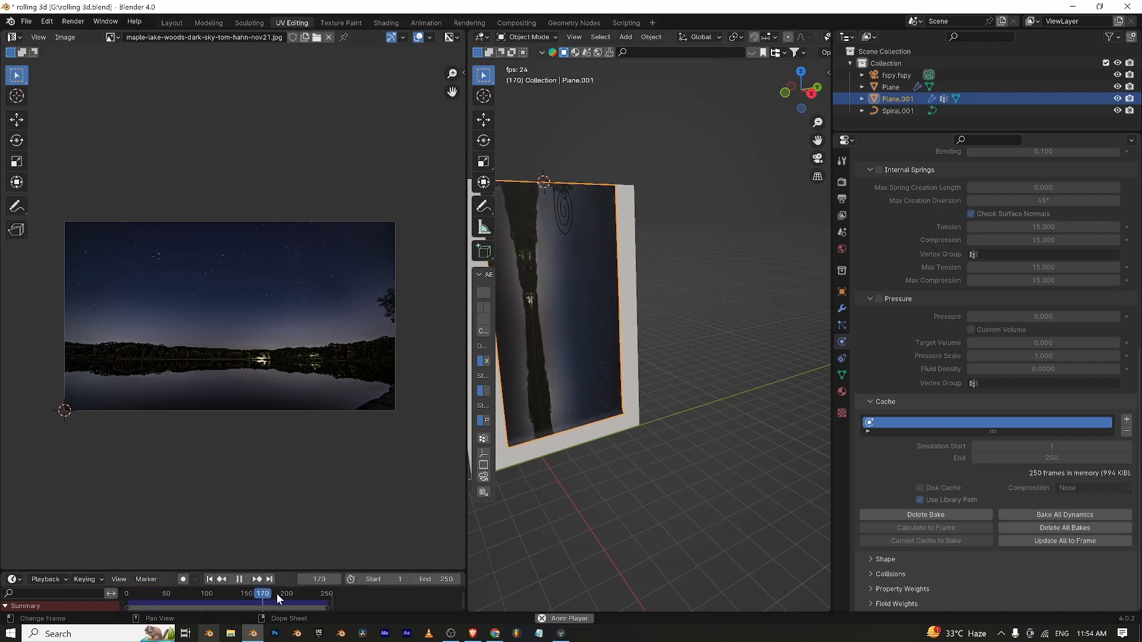
click(209, 594)
click(145, 598)
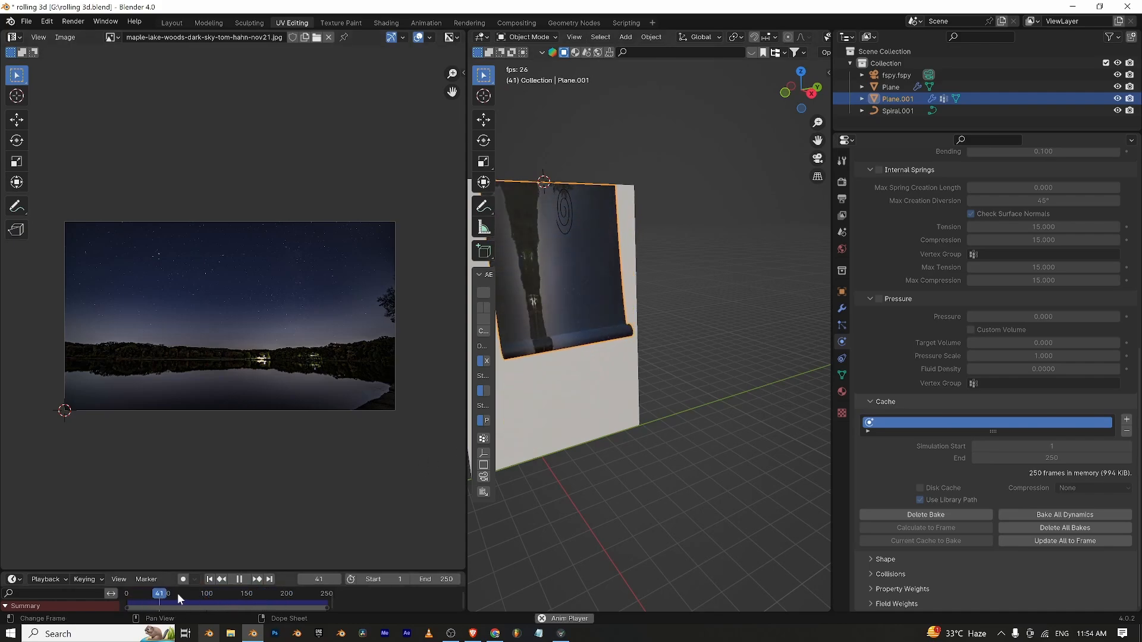
click(182, 595)
click(167, 597)
click(211, 596)
click(163, 597)
drag(163, 597, 250, 598)
click(129, 596)
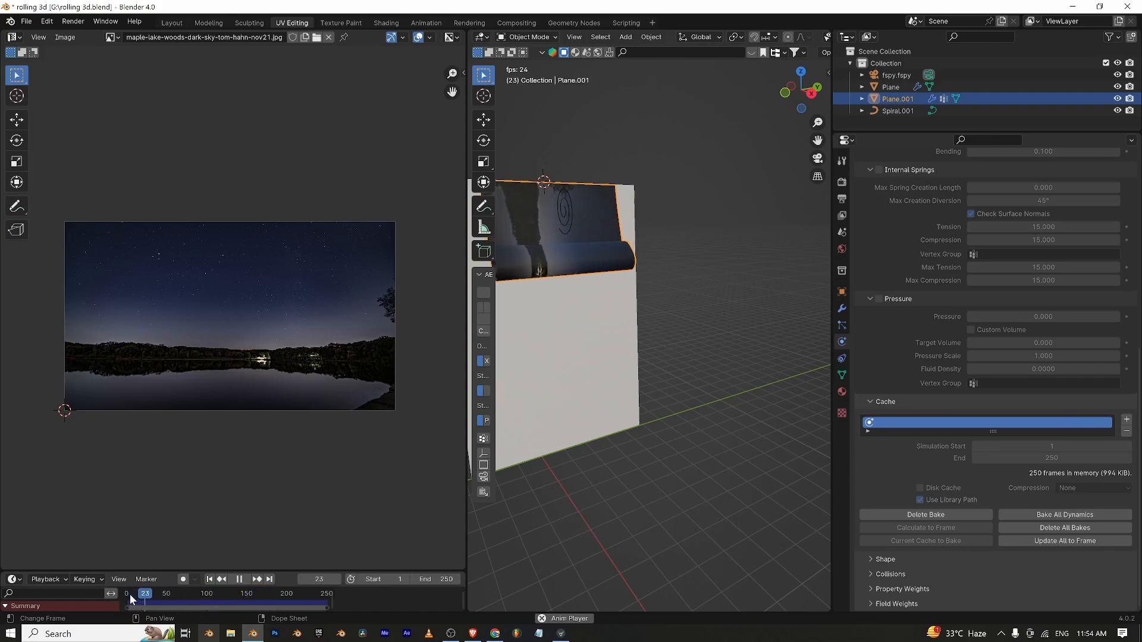
key(space)
scroll(612, 439, up, 2)
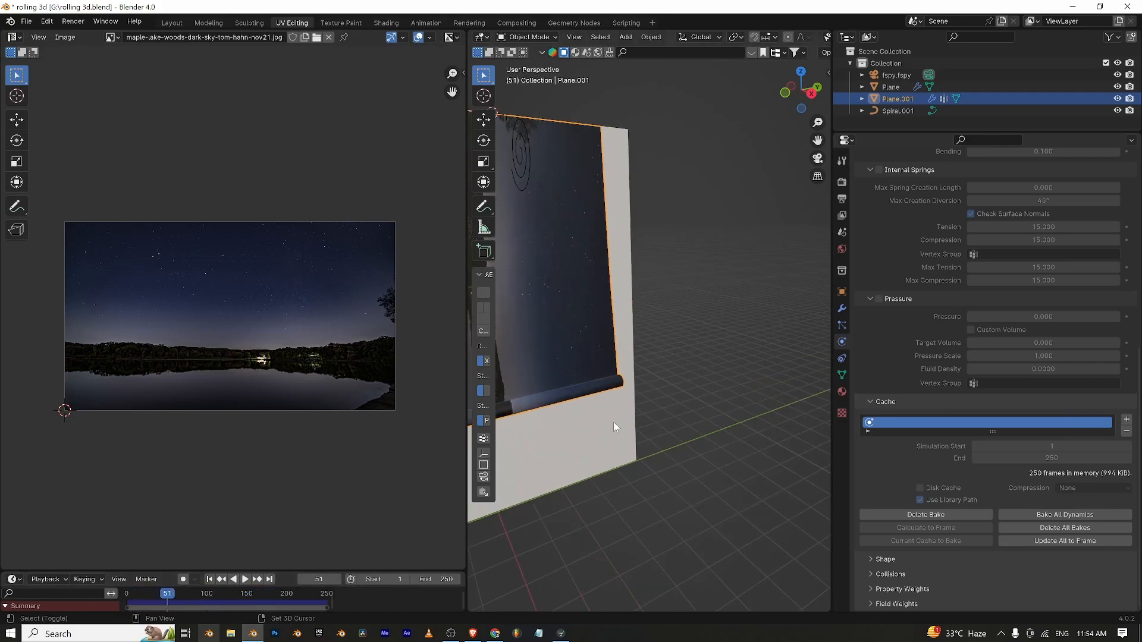
shift+middle_drag(613, 422, 750, 422)
scroll(708, 425, up, 2)
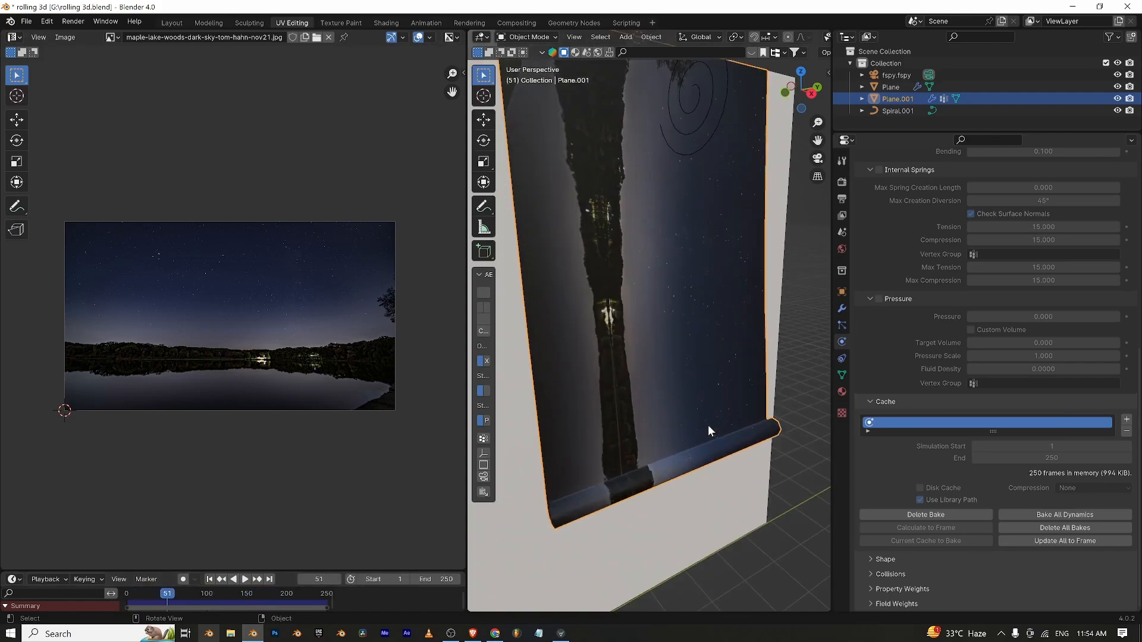
Replace the banner material's texture image with the skyscraper photo PNG in the Shading workspace.
click(385, 22)
click(580, 494)
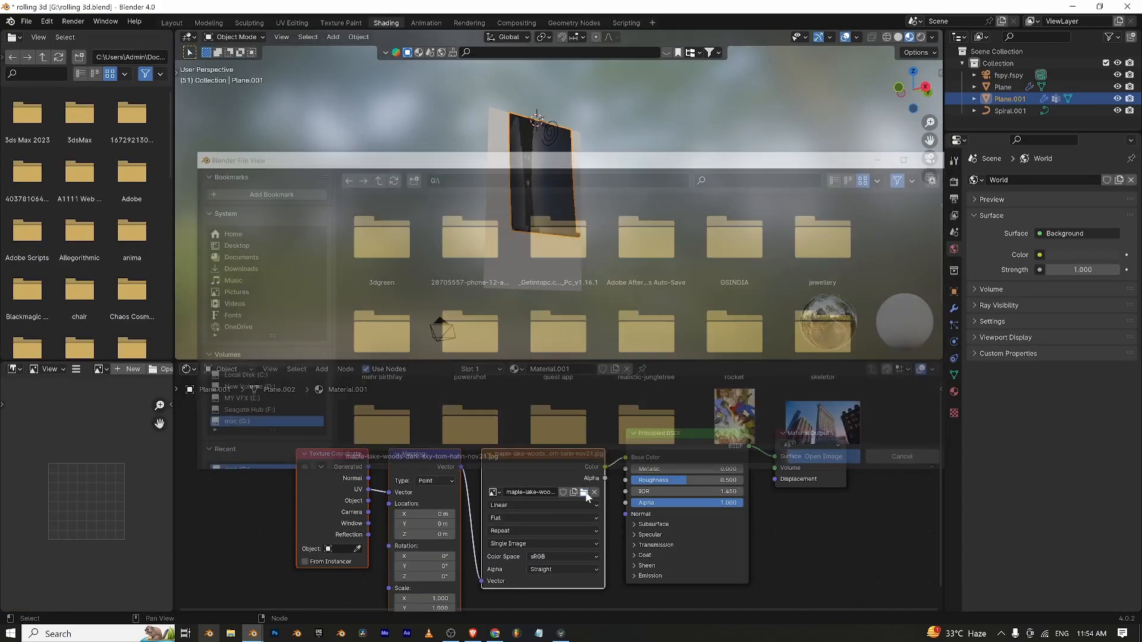
scroll(509, 360, down, 2)
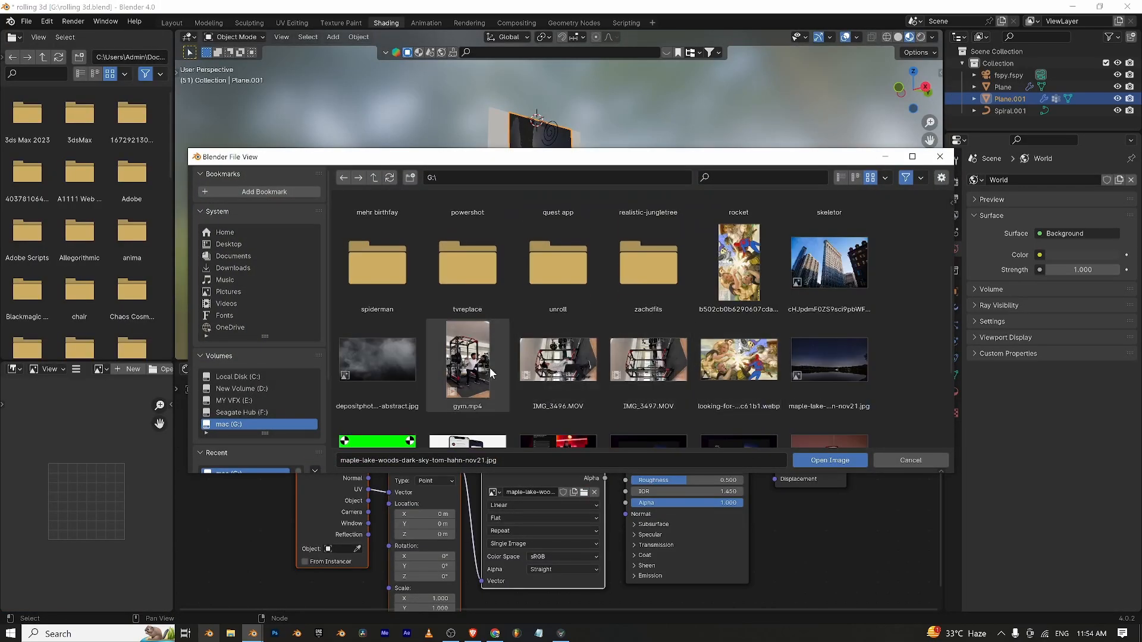
click(830, 281)
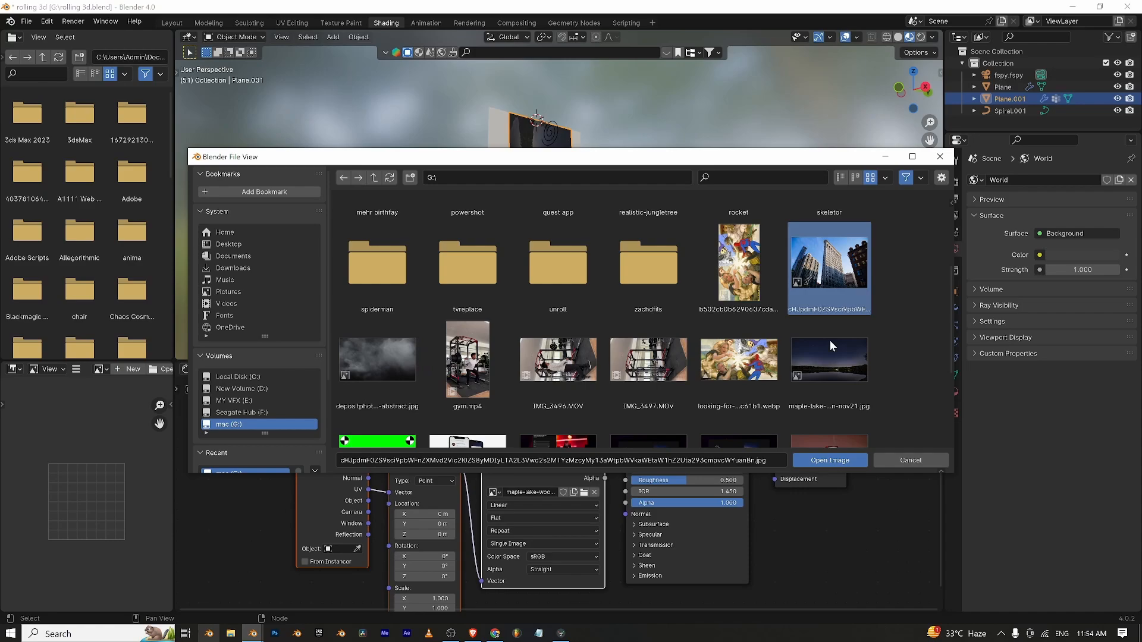
click(830, 460)
scroll(619, 274, up, 4)
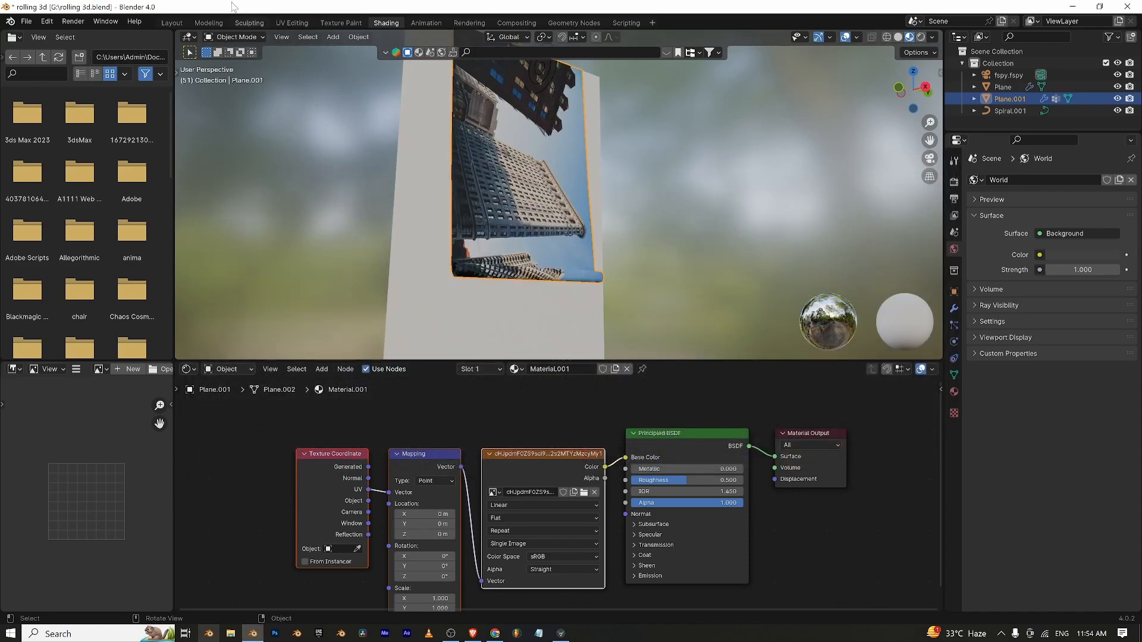
Show the Layout workspace's camera view in Material Preview shading, play the unrolling and scrub back to frame 18.
click(172, 22)
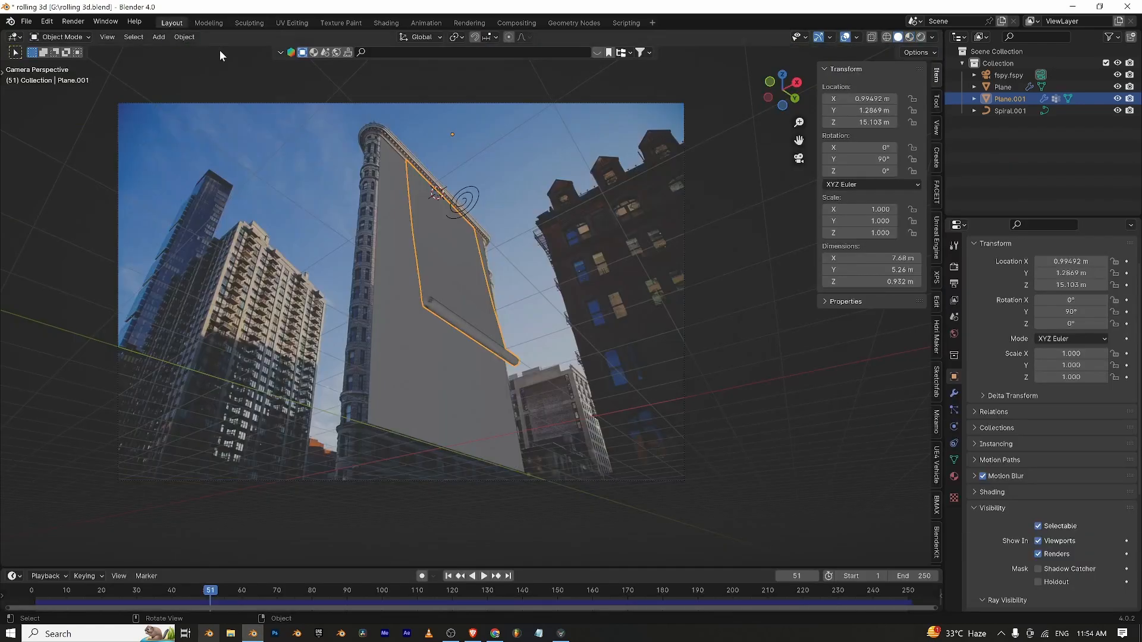
click(909, 37)
key(space)
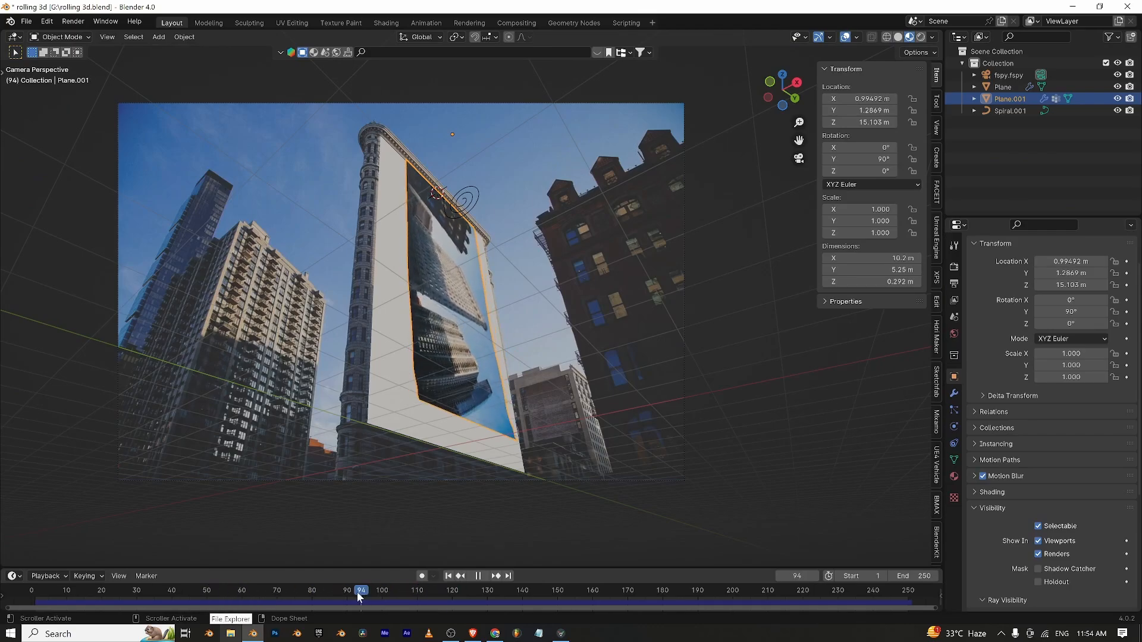
drag(357, 591, 94, 600)
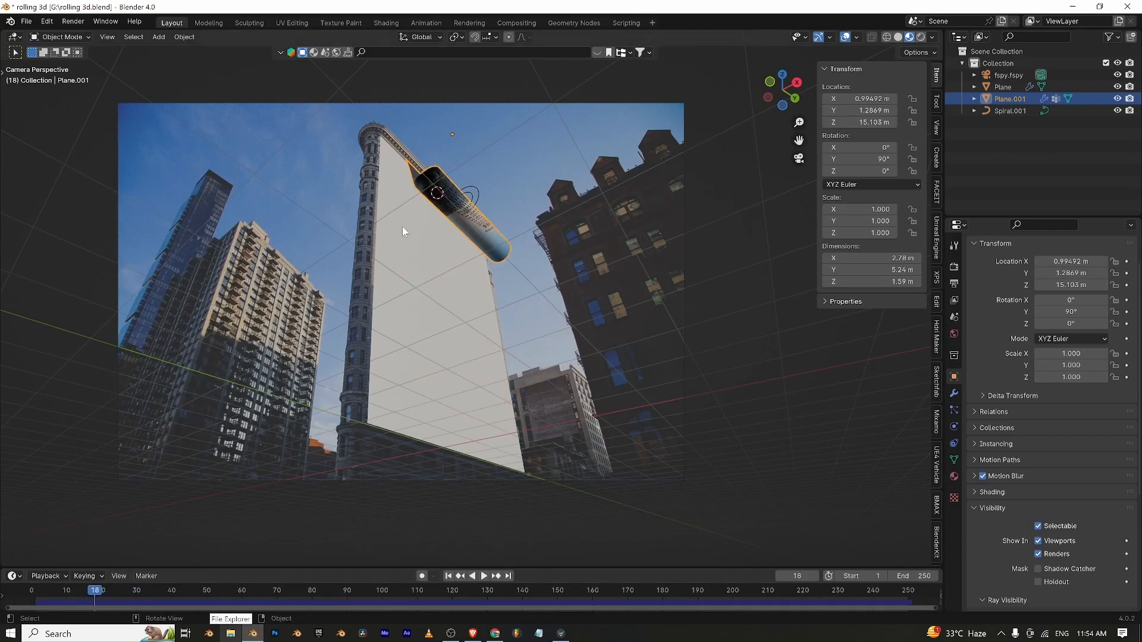
Inspect the rolled banner up close at frame 18 and move the timeline to frame 249.
middle_drag(404, 231, 416, 377)
scroll(417, 378, up, 4)
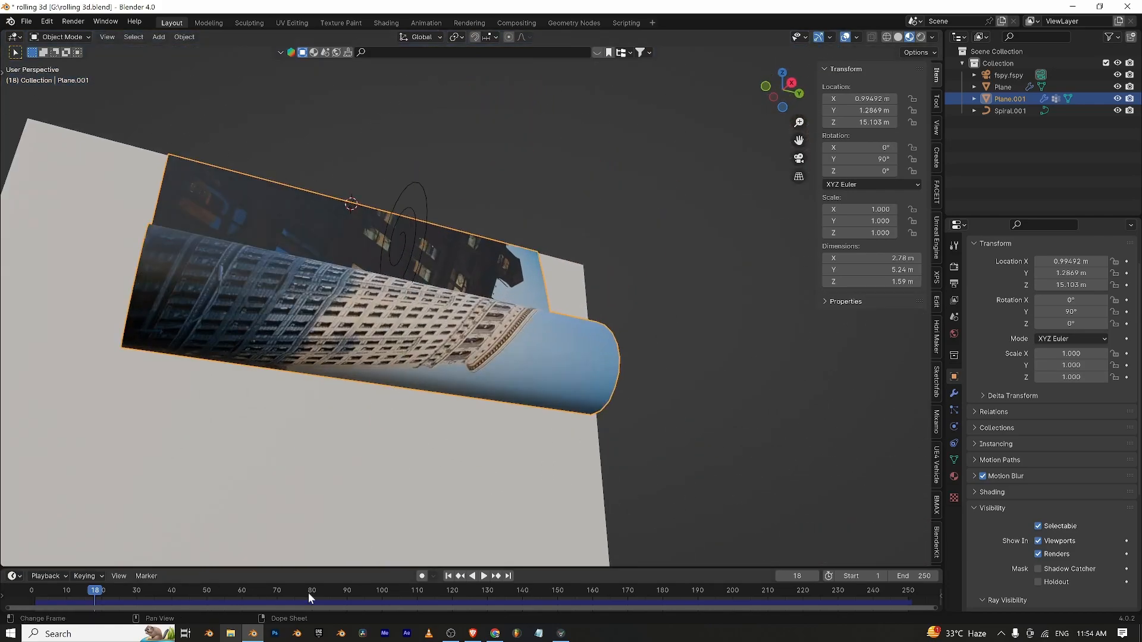
click(887, 592)
drag(902, 593, 905, 592)
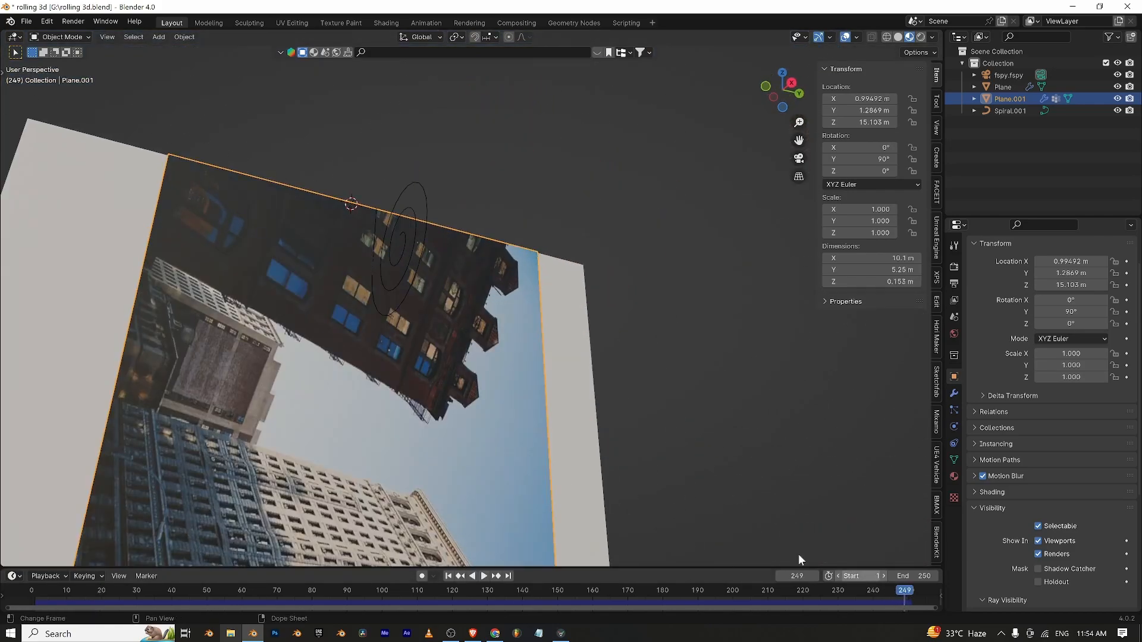
Compare the banner's undeformed mesh in Edit Mode with its simulated shape in Object Mode at frame 249.
scroll(382, 436, down, 5)
key(Tab)
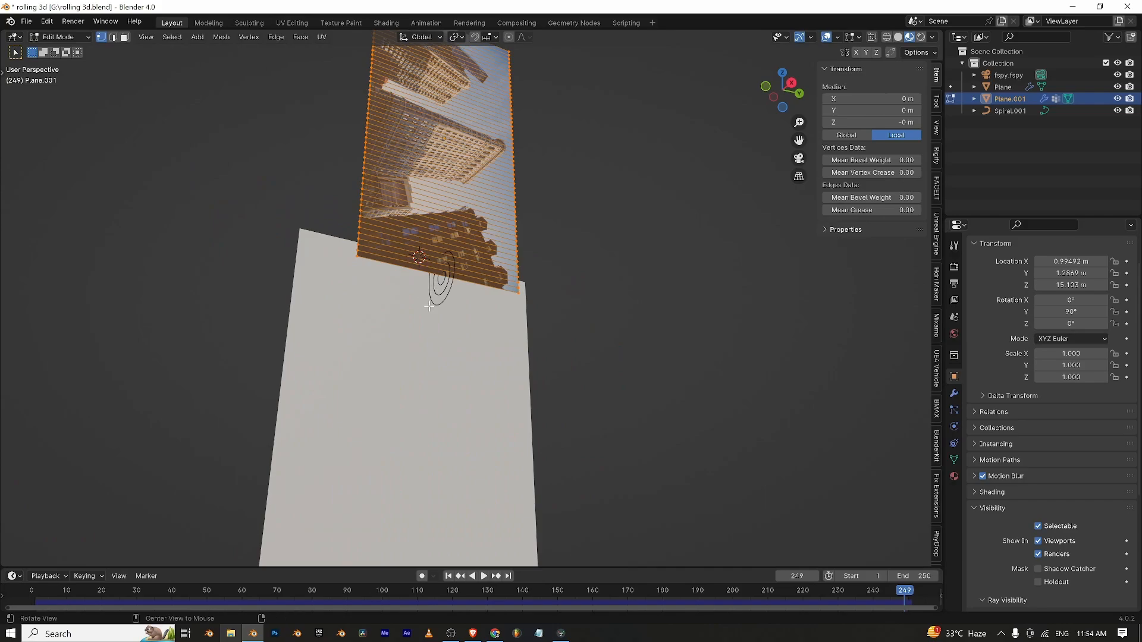
middle_drag(430, 305, 439, 305)
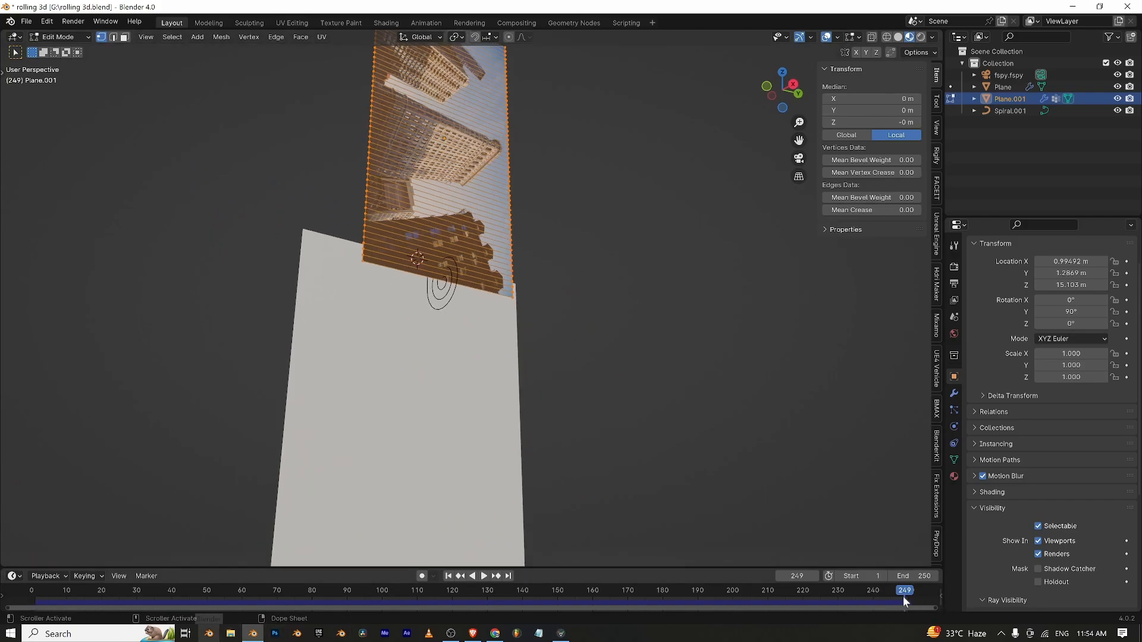
key(Tab)
middle_drag(737, 365, 474, 414)
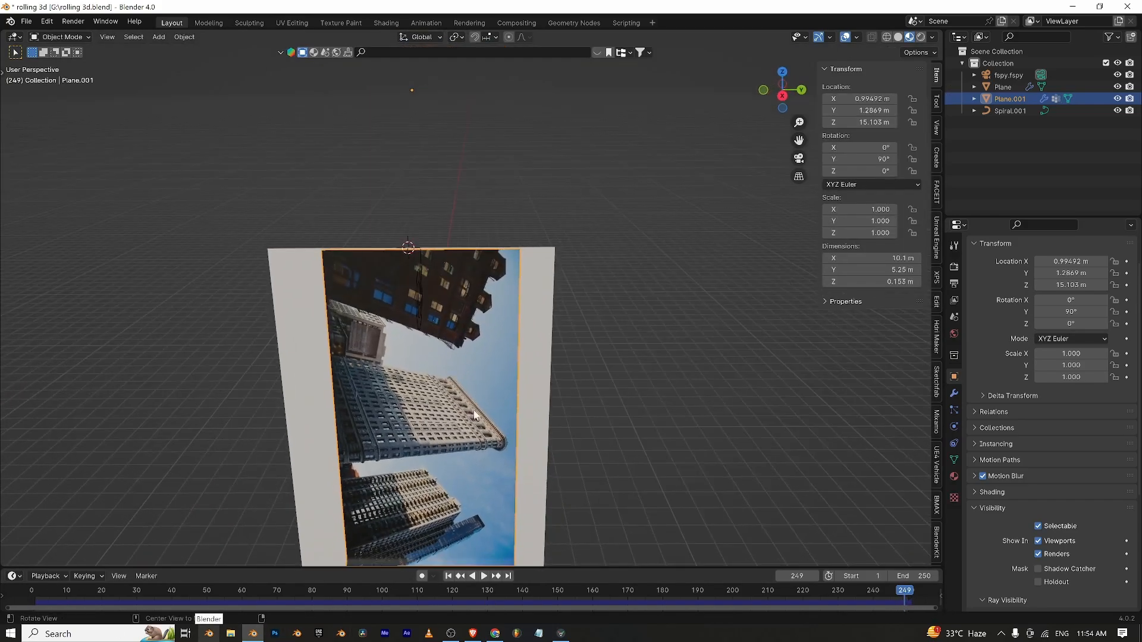
Select only the narrow face strip at the lower end of the banner's mesh in face mode, and return to Object Mode.
key(Tab)
key(alt+a)
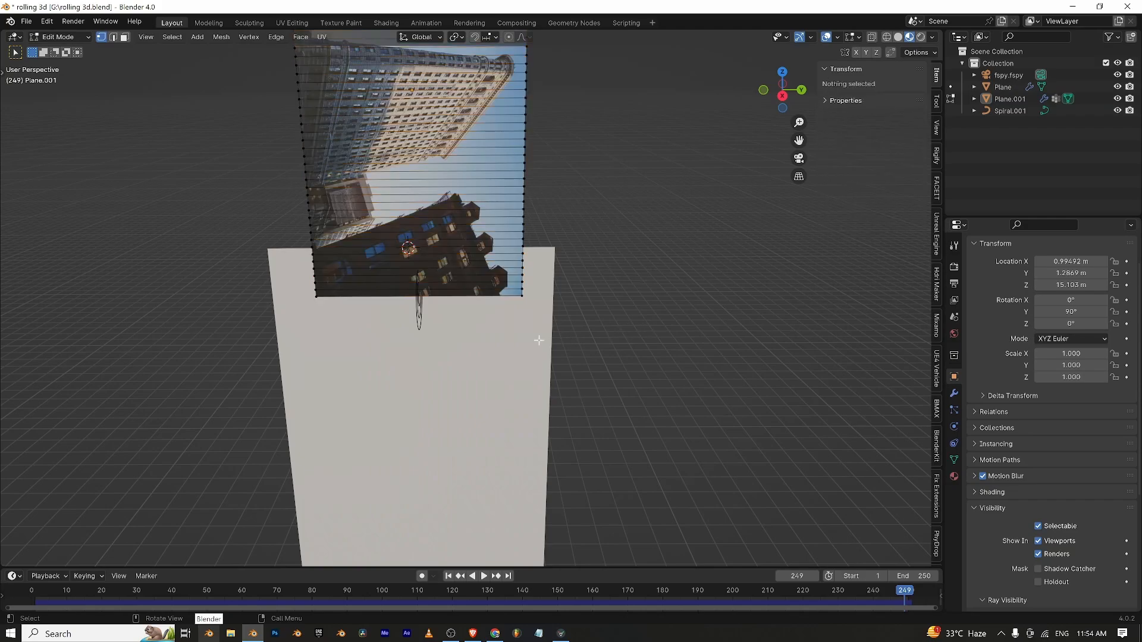
middle_drag(535, 334, 469, 395)
middle_drag(400, 400, 544, 431)
click(407, 401)
key(3)
click(445, 413)
scroll(599, 392, down, 2)
scroll(599, 392, up, 3)
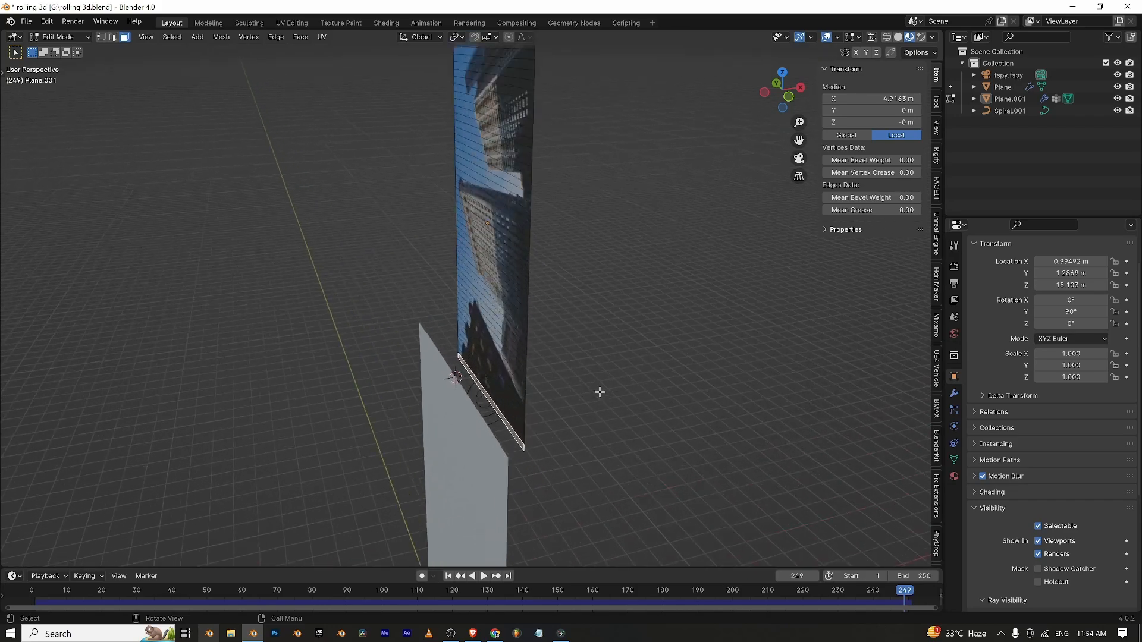
scroll(599, 392, down, 1)
key(Tab)
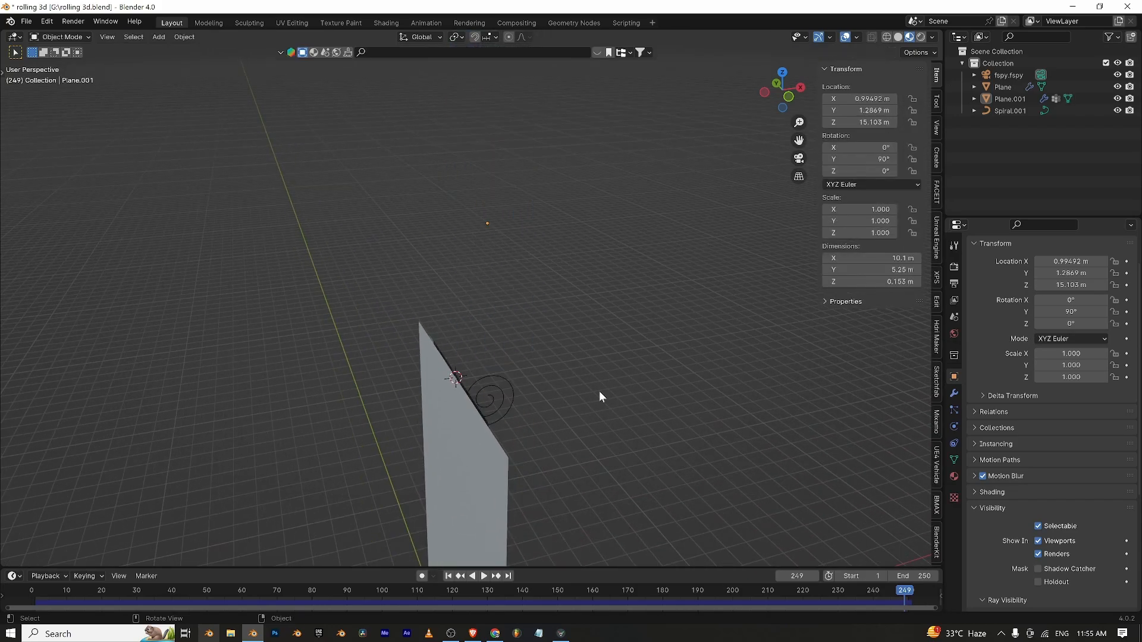
Replay the banner's unrolling from the start in a side perspective view and scrub ahead to frame 153.
middle_drag(599, 394, 425, 368)
click(34, 587)
key(space)
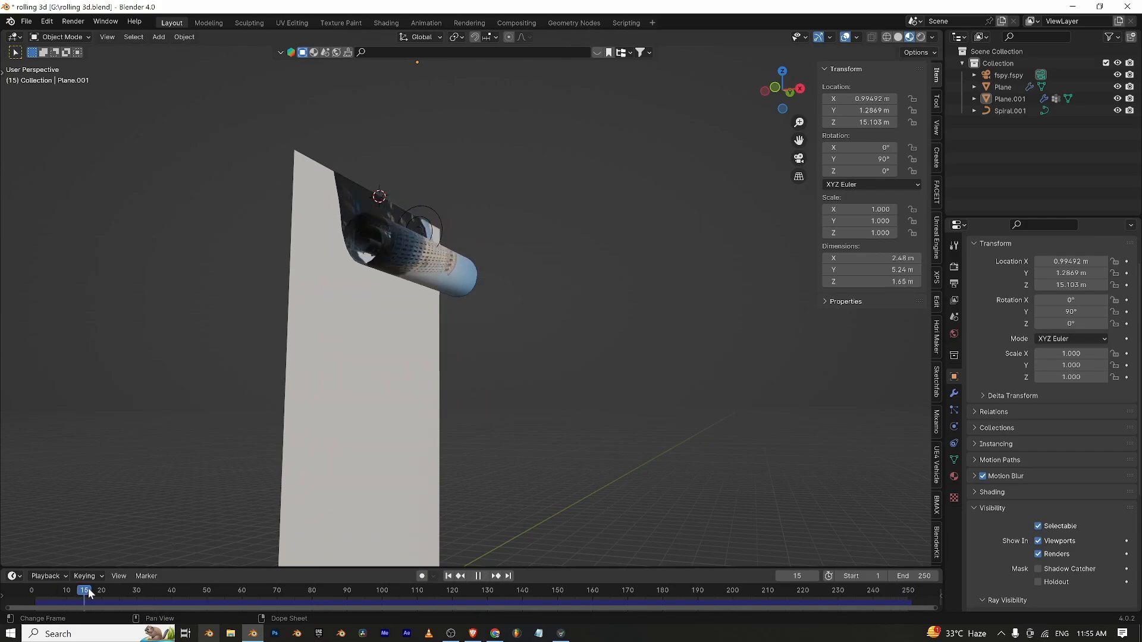
key(space)
drag(438, 589, 568, 589)
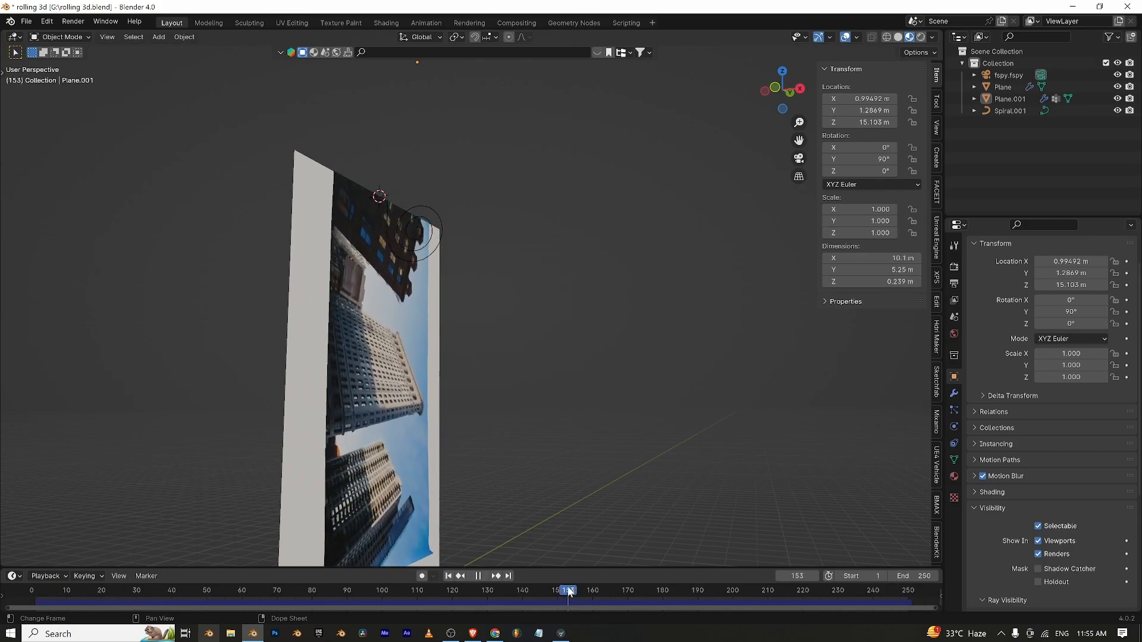
Inspect the unrolled banner's lower edge and corners up close at frame 153.
shift+middle_drag(474, 424, 451, 295)
scroll(450, 304, up, 1)
scroll(448, 338, up, 1)
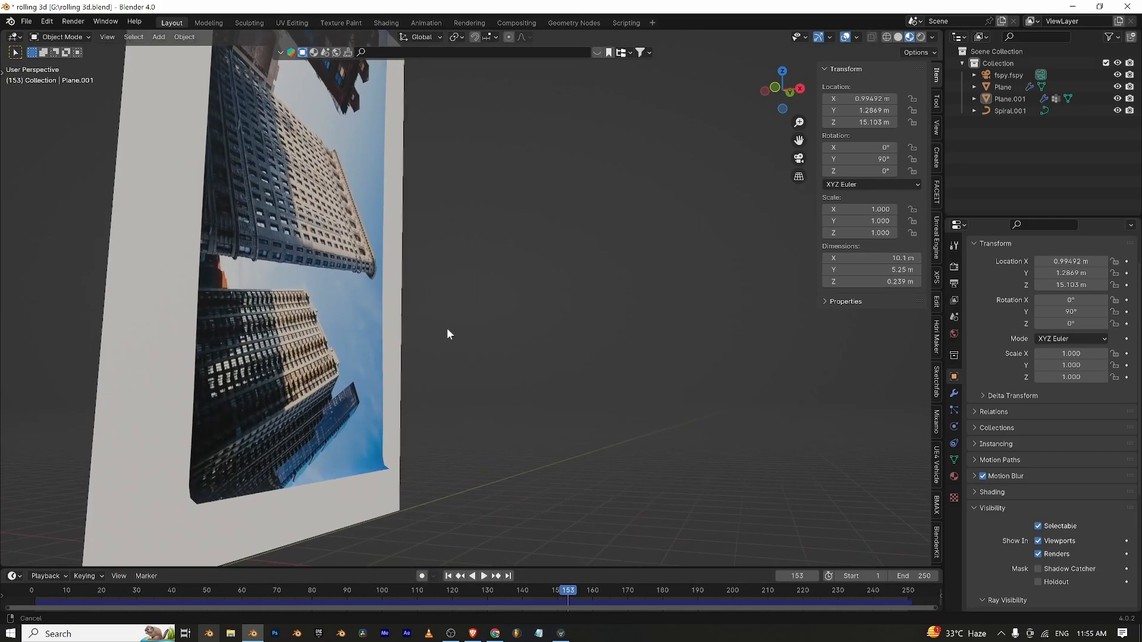
shift+middle_drag(377, 451, 457, 364)
scroll(384, 352, down, 1)
scroll(379, 350, up, 2)
scroll(457, 364, down, 1)
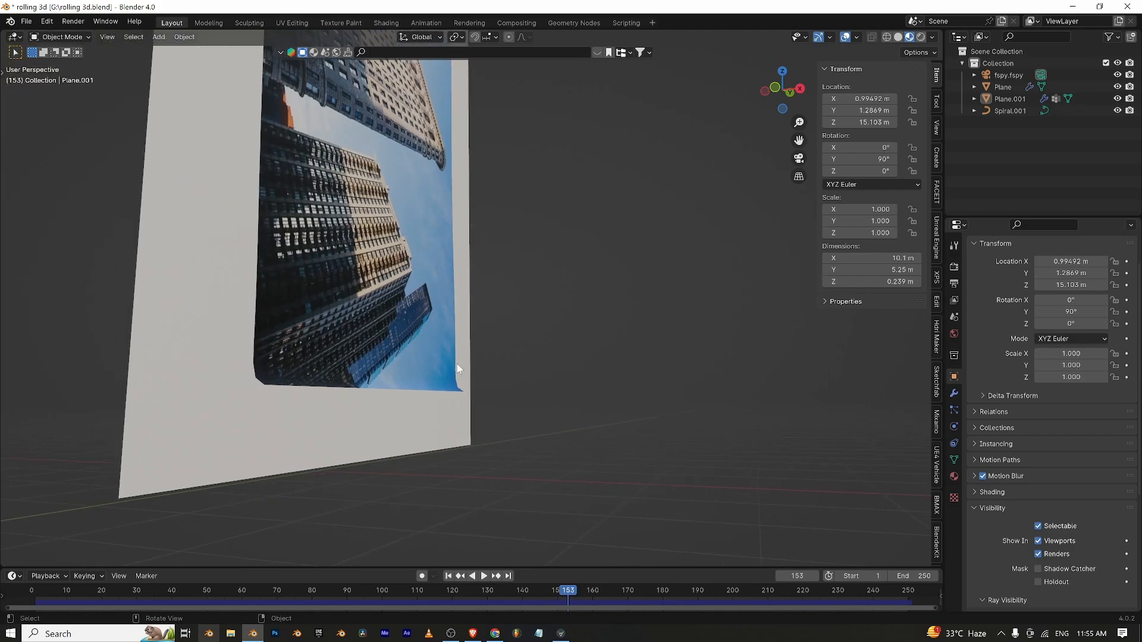
scroll(456, 365, up, 1)
Add a second material slot with a new material to the banner and assign it to the selected end strip in Edit Mode.
key(Tab)
scroll(353, 365, down, 6)
shift+middle_drag(357, 362, 283, 437)
scroll(267, 413, up, 4)
shift+middle_drag(224, 408, 431, 395)
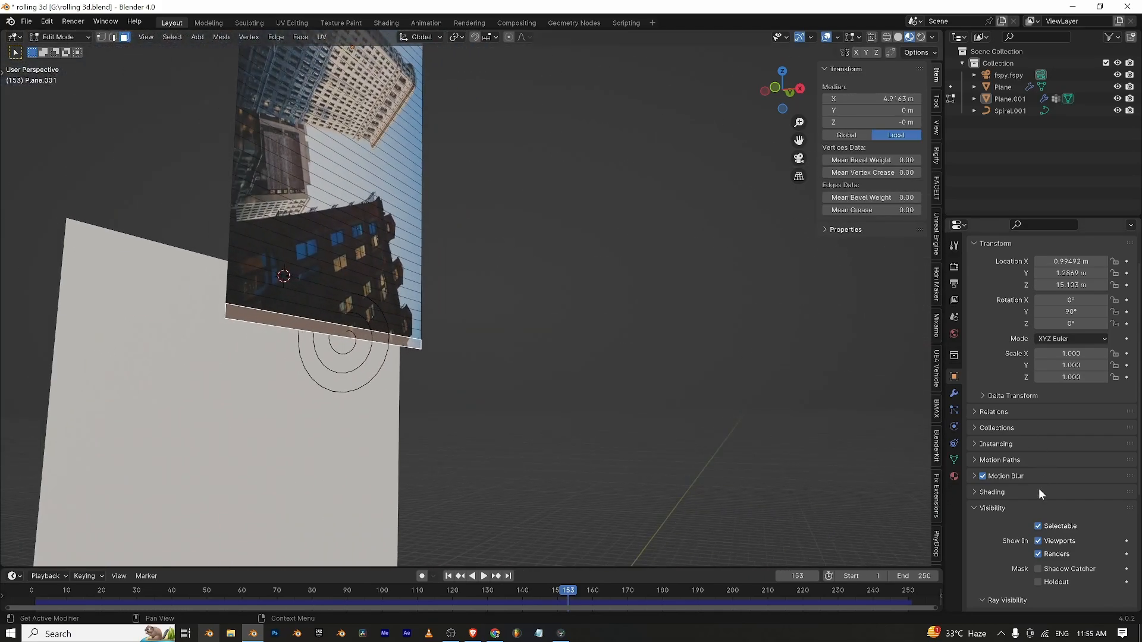
click(954, 460)
click(954, 476)
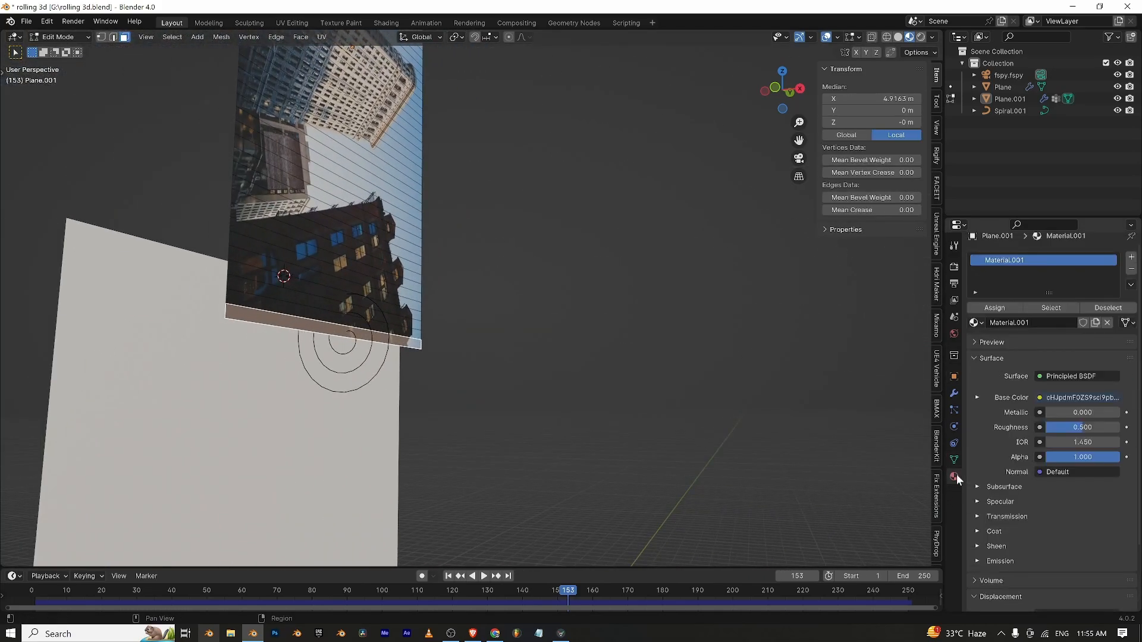
click(1131, 257)
click(1003, 337)
click(1023, 348)
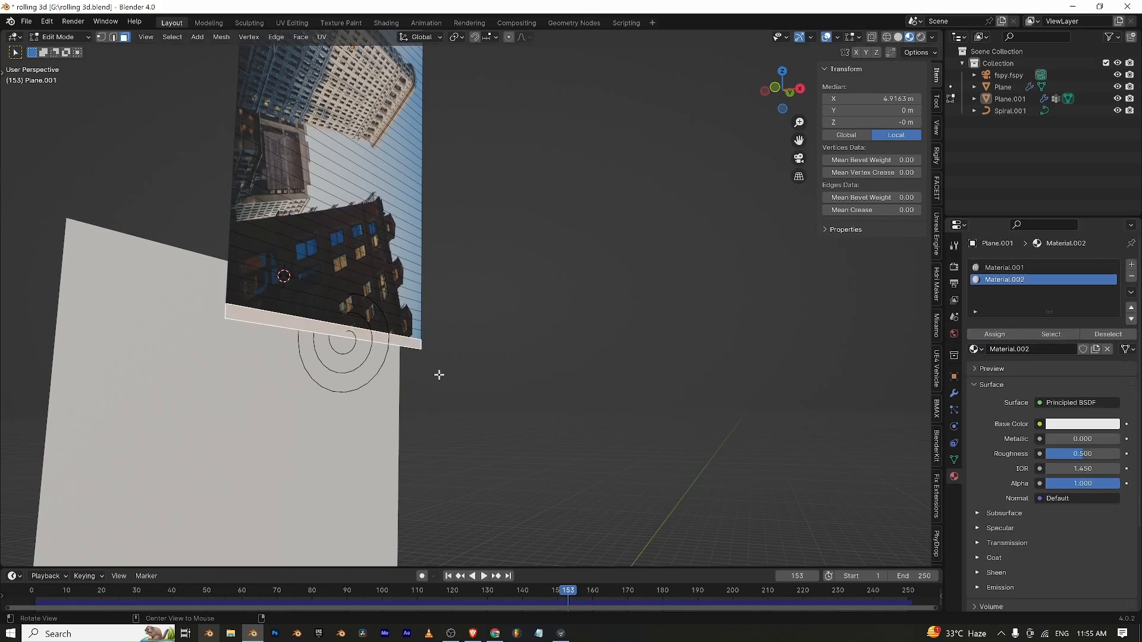
Check the plain strip along the banner's upper edge in Object Mode from the front and the side.
middle_drag(439, 377, 459, 429)
key(Tab)
scroll(277, 281, up, 5)
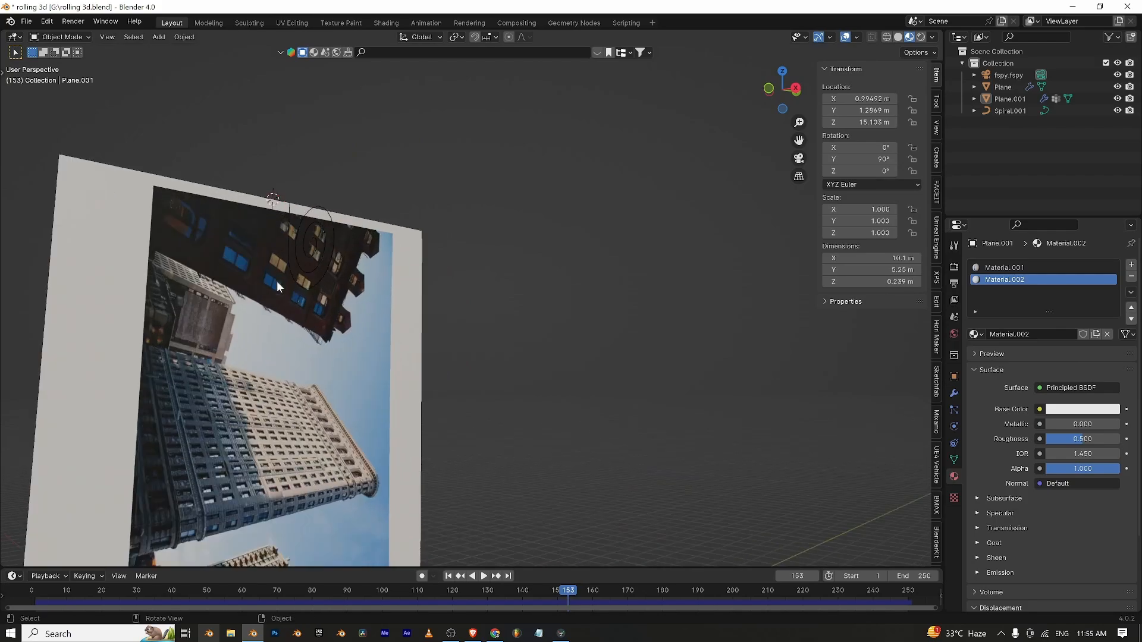
shift+middle_drag(352, 300, 408, 358)
click(197, 264)
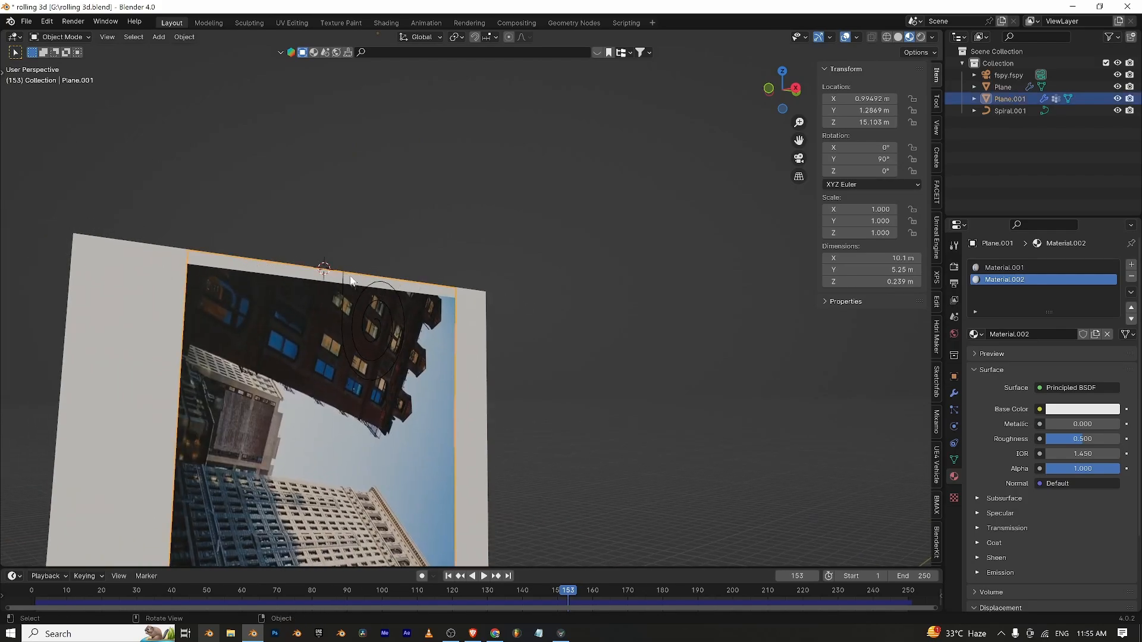
middle_drag(275, 306, 337, 381)
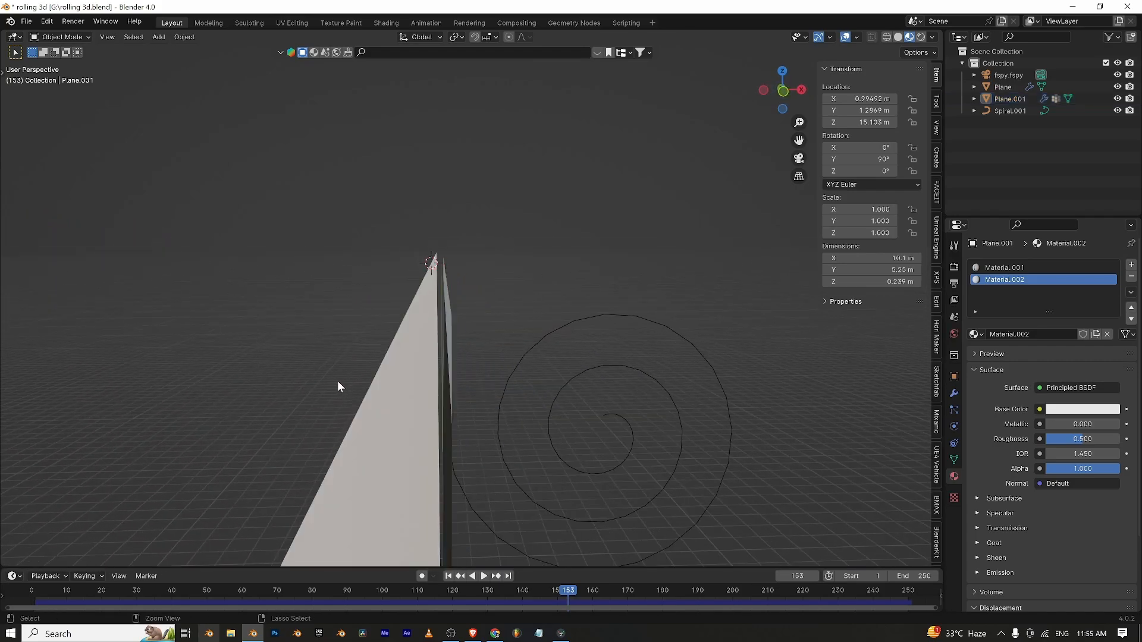
Undo the second material and its assignment to the end strip, and return the banner to Object Mode.
key(Tab)
scroll(484, 380, down, 4)
key(ctrl+z)
key(ctrl+z)
key(ctrl+z)
middle_drag(584, 433, 510, 435)
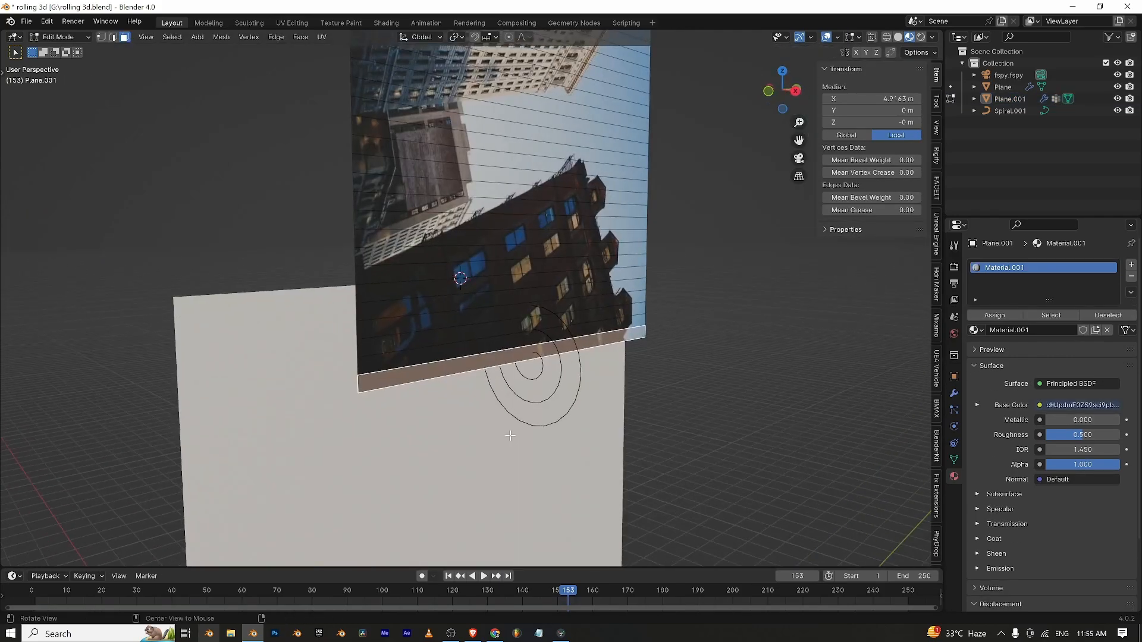
key(Tab)
scroll(678, 426, down, 10)
scroll(598, 439, up, 4)
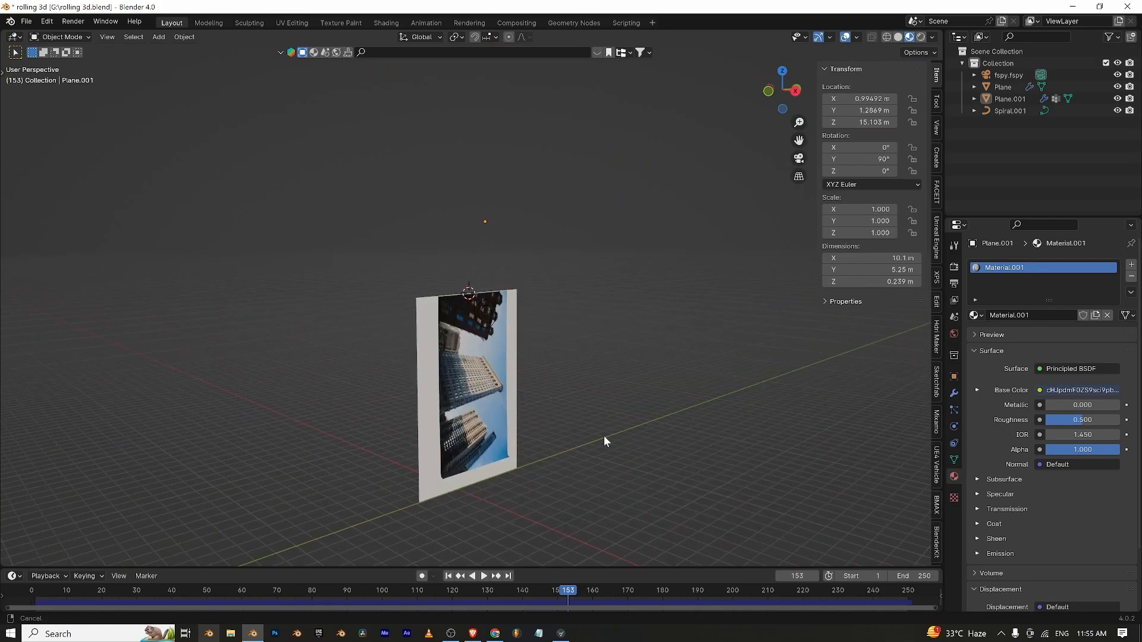
Preview the banner through the camera in Rendered shading, select it and return the viewport to Solid shading.
click(801, 158)
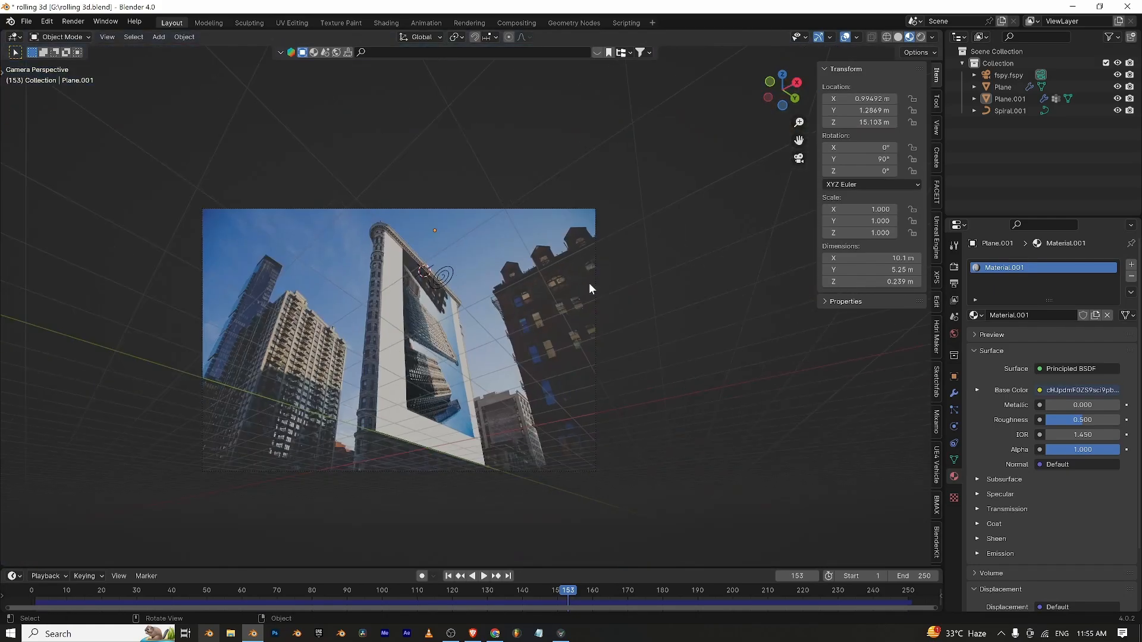
scroll(556, 377, up, 2)
shift+middle_drag(548, 355, 543, 328)
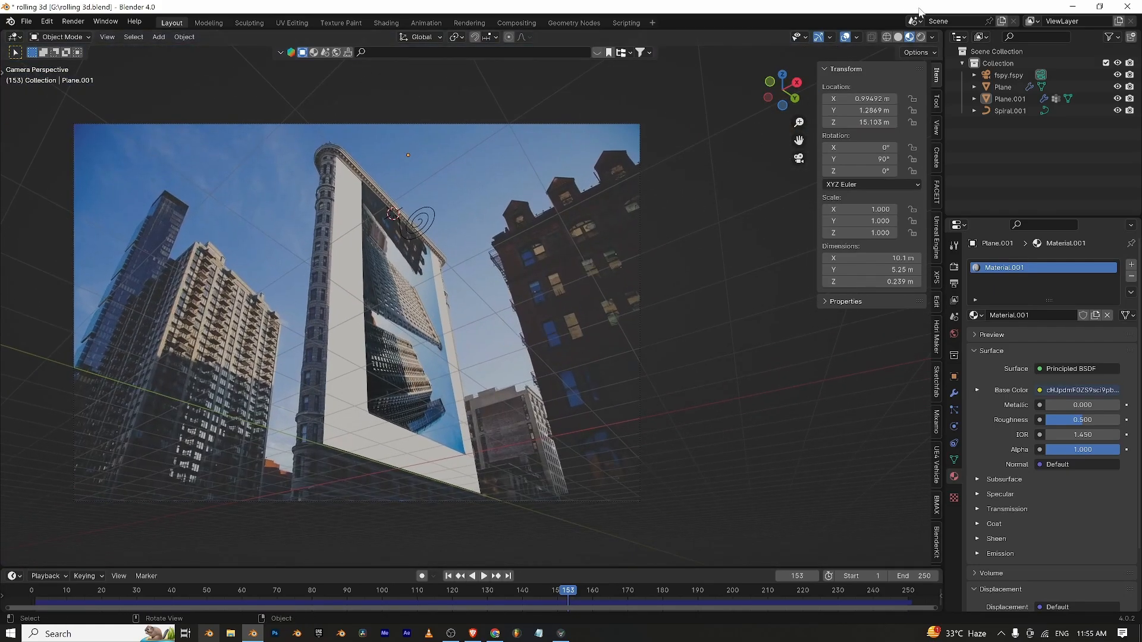
click(920, 37)
scroll(476, 345, up, 1)
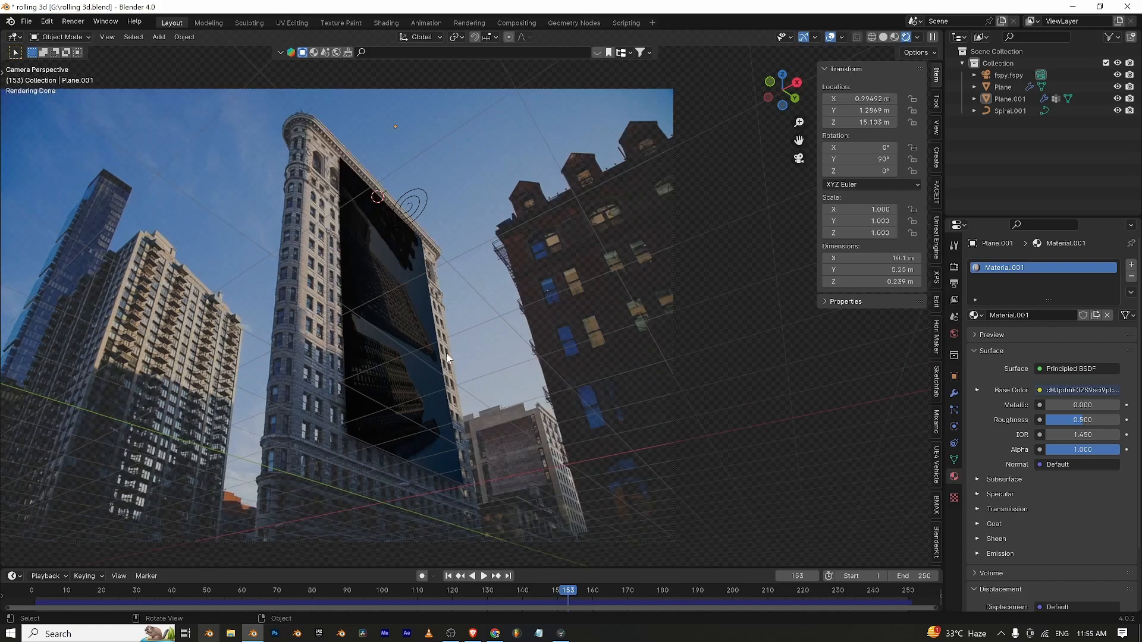
scroll(462, 337, up, 1)
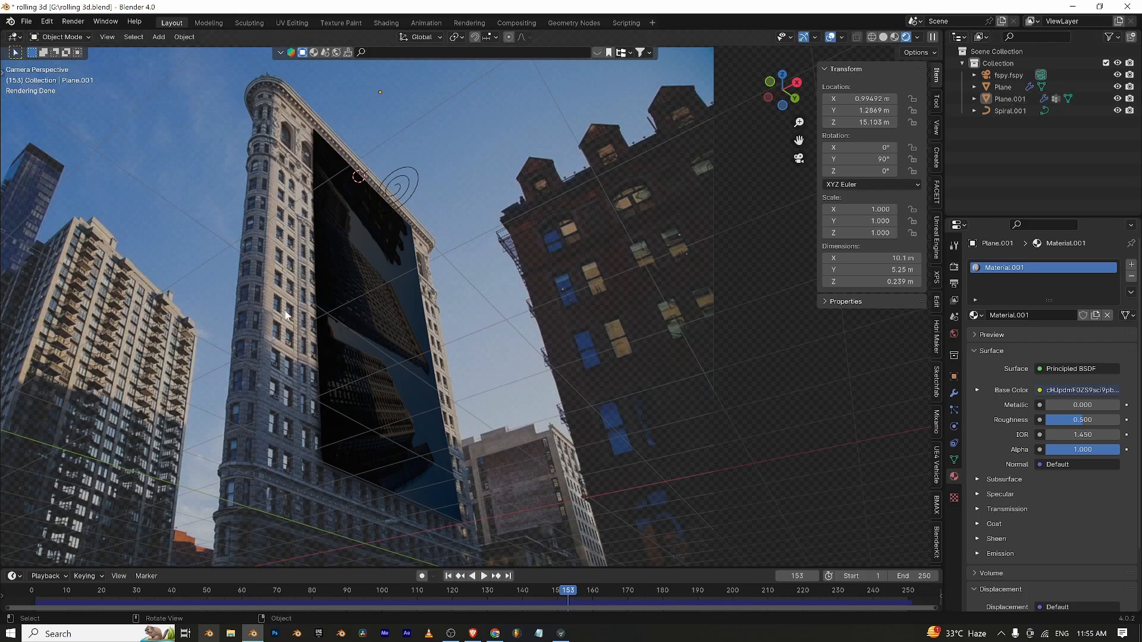
click(347, 221)
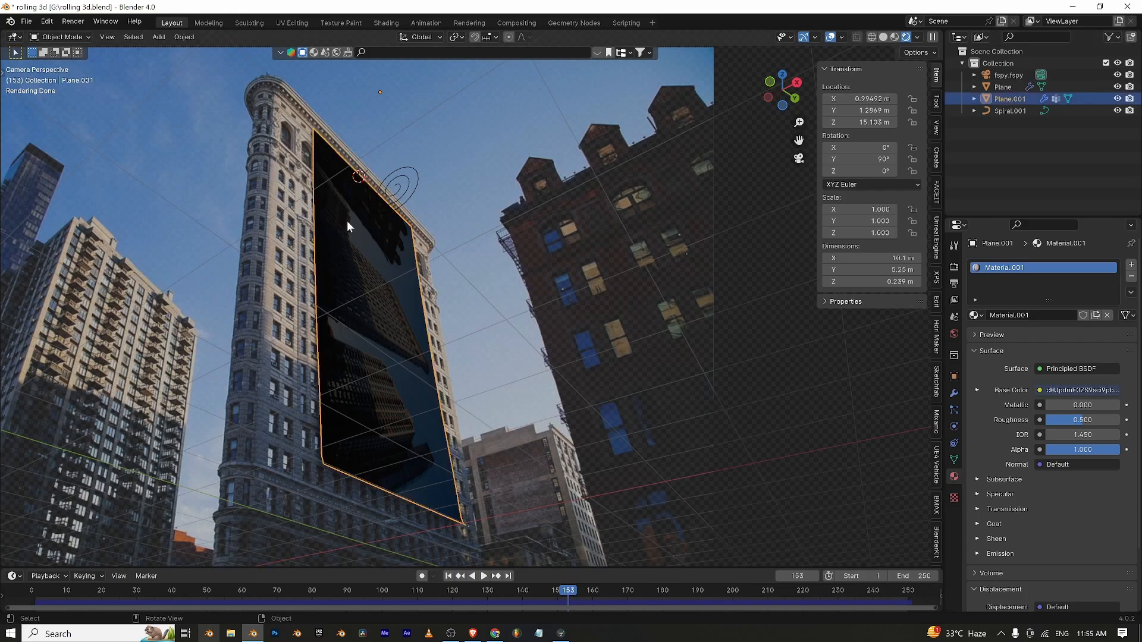
click(879, 38)
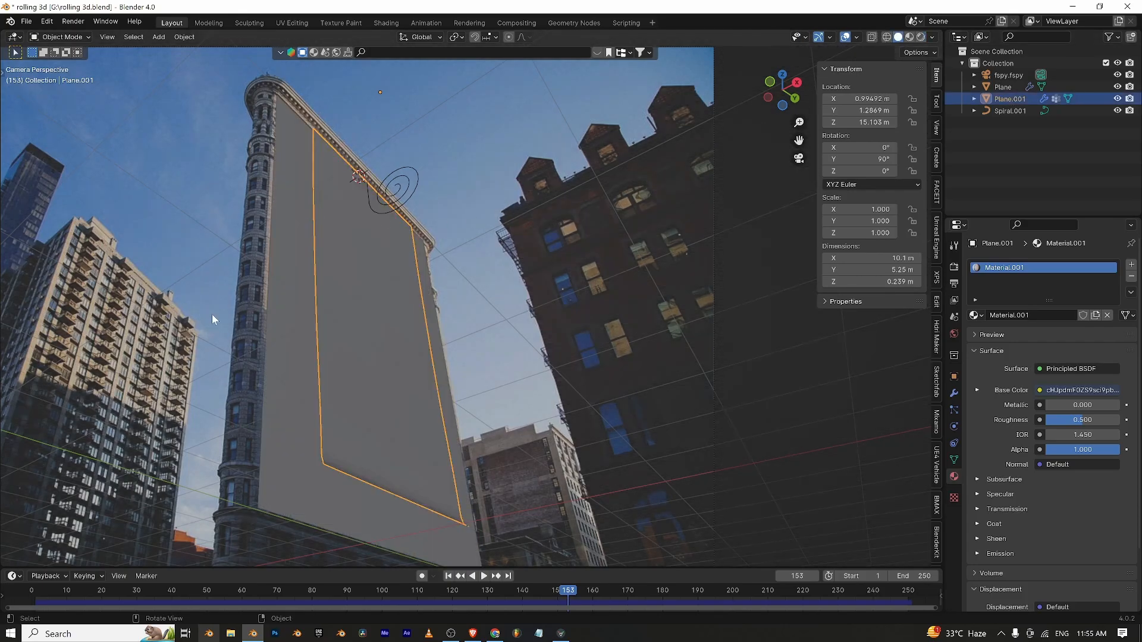
Switch to the web browser and open the HDRIs library on Poly Haven.
key(alt+Tab)
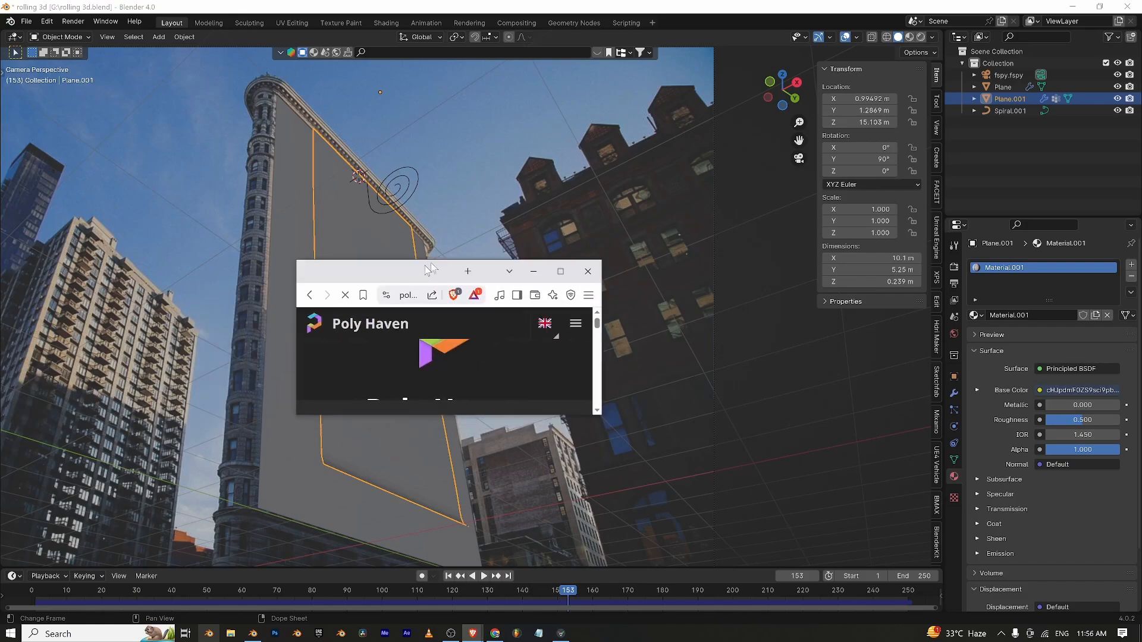
click(568, 268)
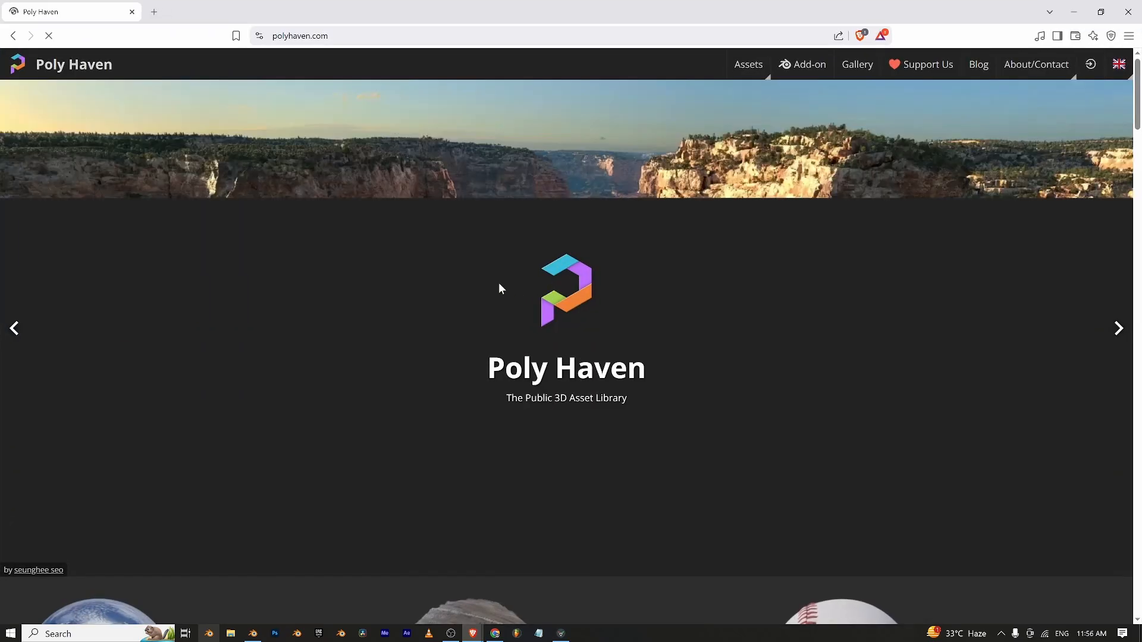
scroll(535, 331, down, 5)
click(110, 191)
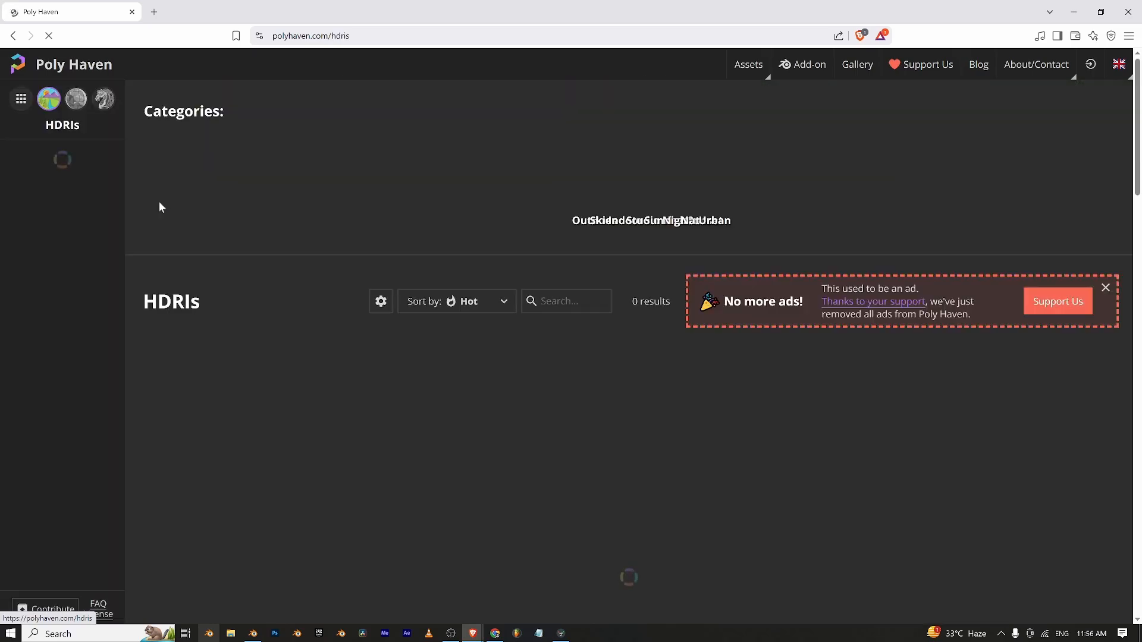
click(1072, 12)
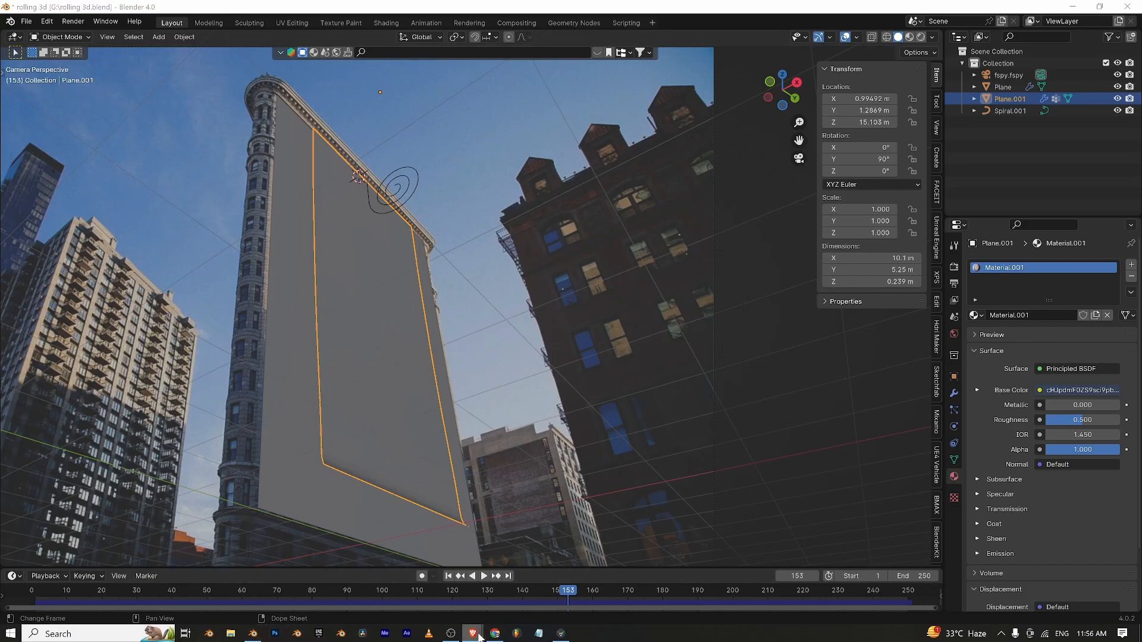
mouse_move(479, 635)
click(504, 600)
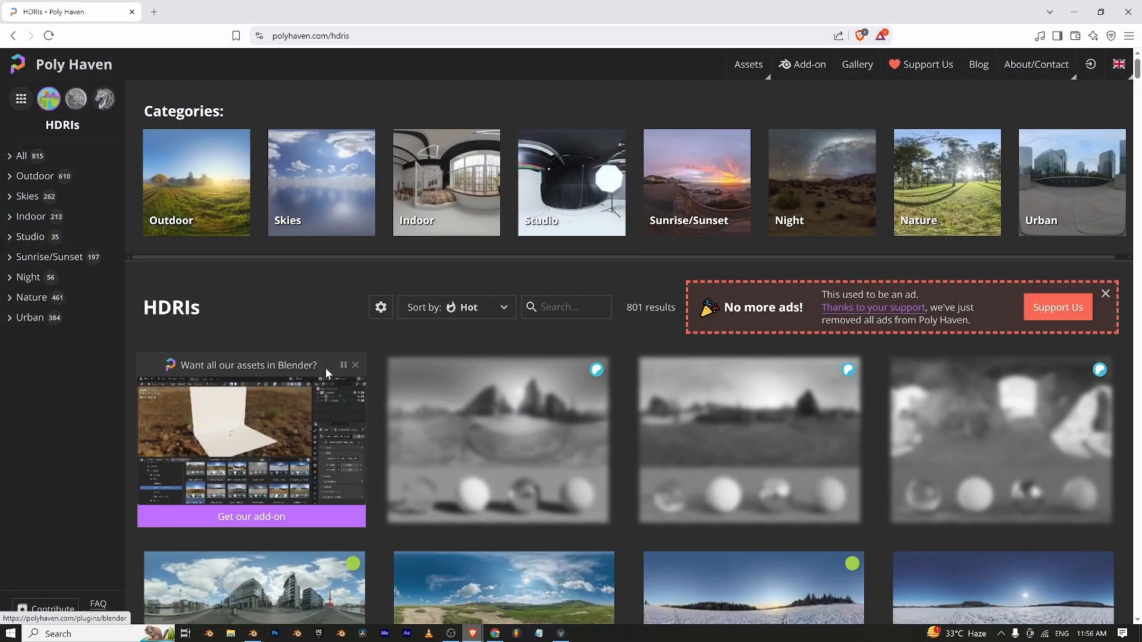
Browse the Sunrise/Sunset HDRI category and open the Lakeside Sunrise asset page.
scroll(333, 315, down, 5)
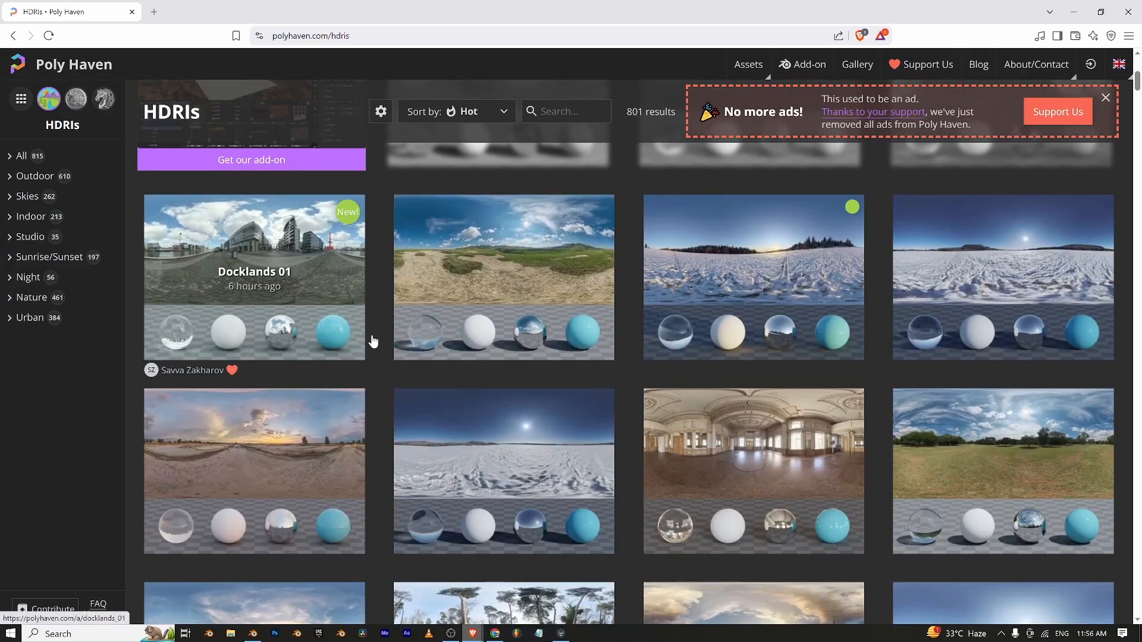
click(22, 256)
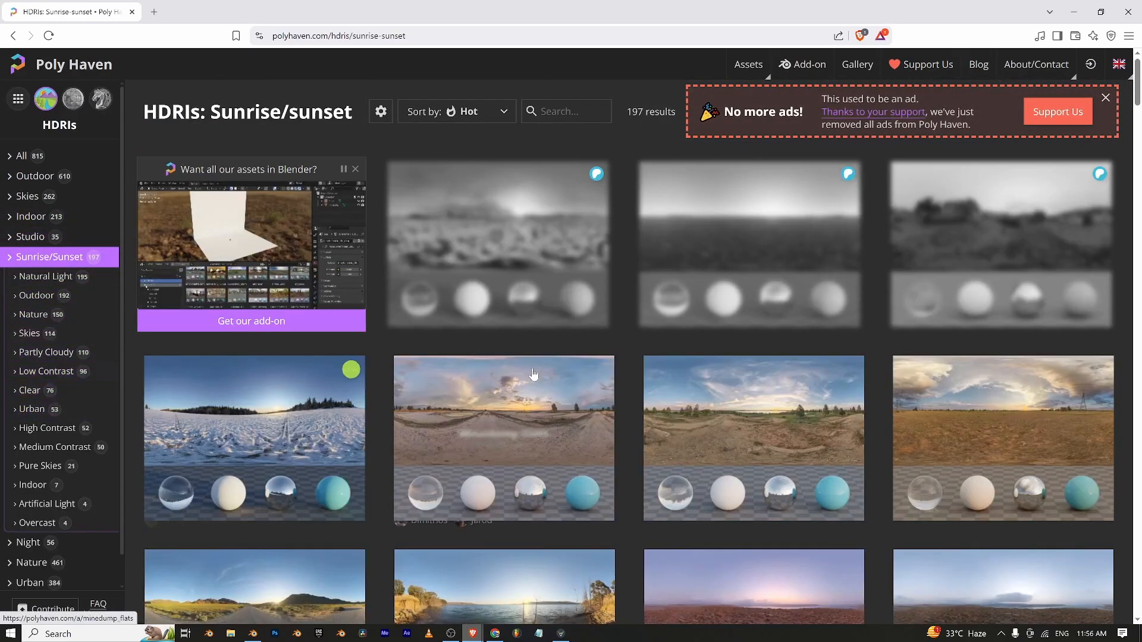
scroll(298, 434, down, 2)
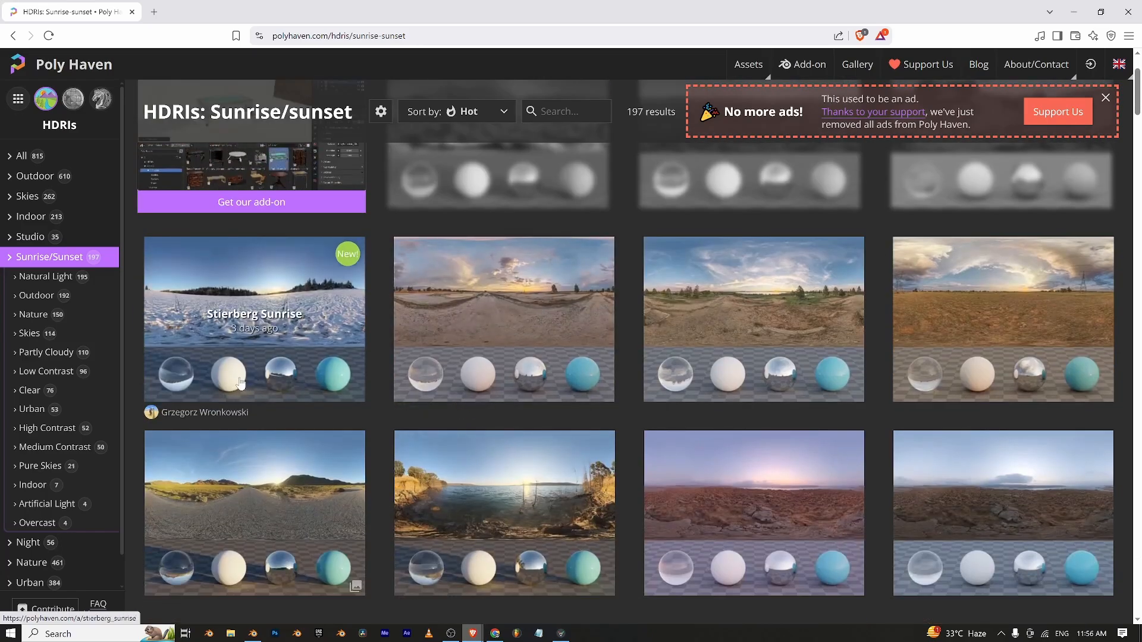
scroll(262, 445, down, 2)
scroll(238, 455, down, 1)
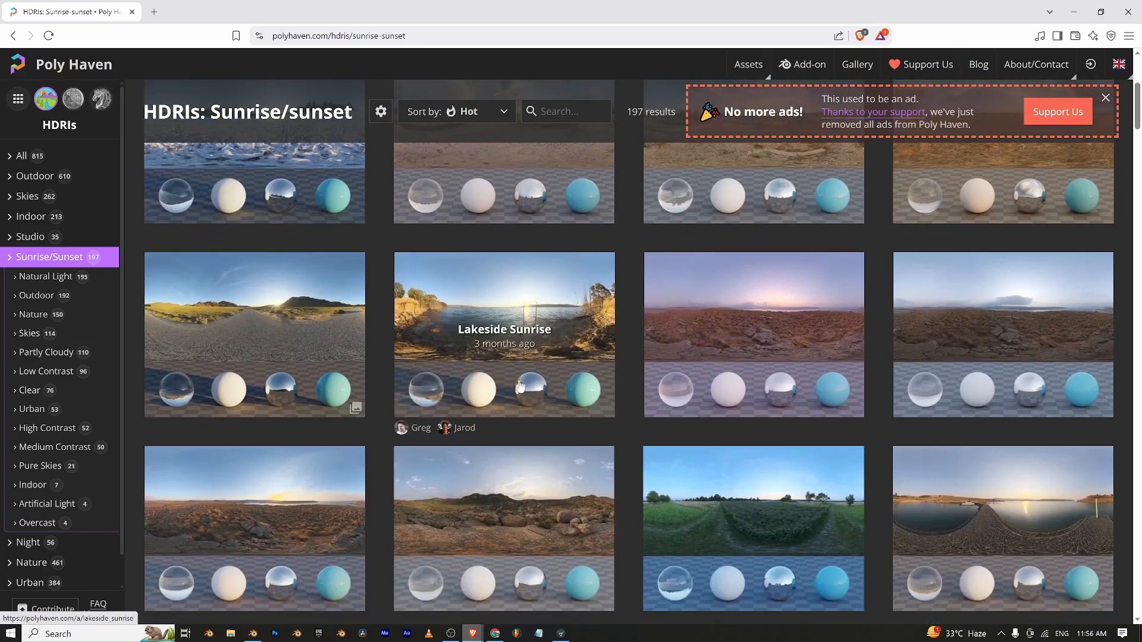
click(486, 399)
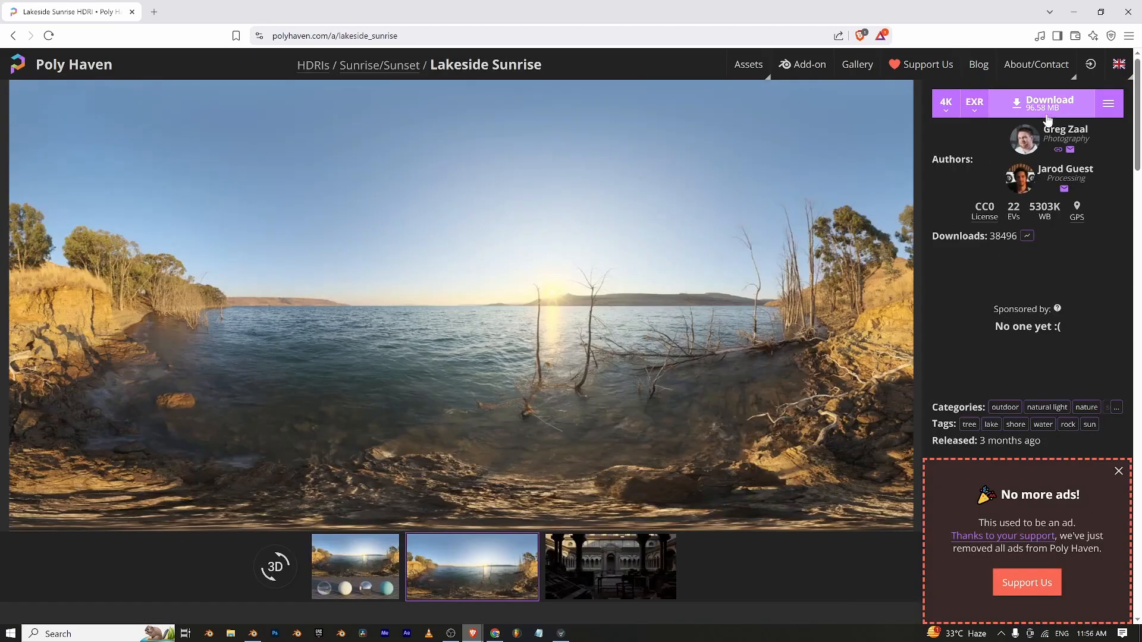
Download the Lakeside Sunrise HDRI as a 1K EXR to the root of the G: drive.
click(1042, 102)
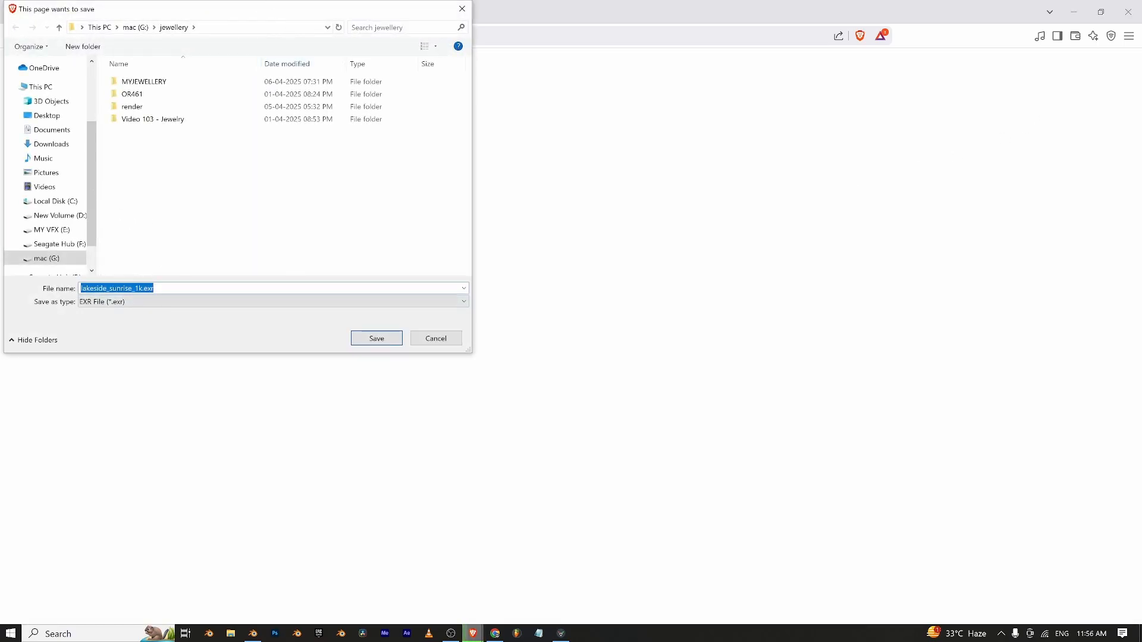
click(136, 28)
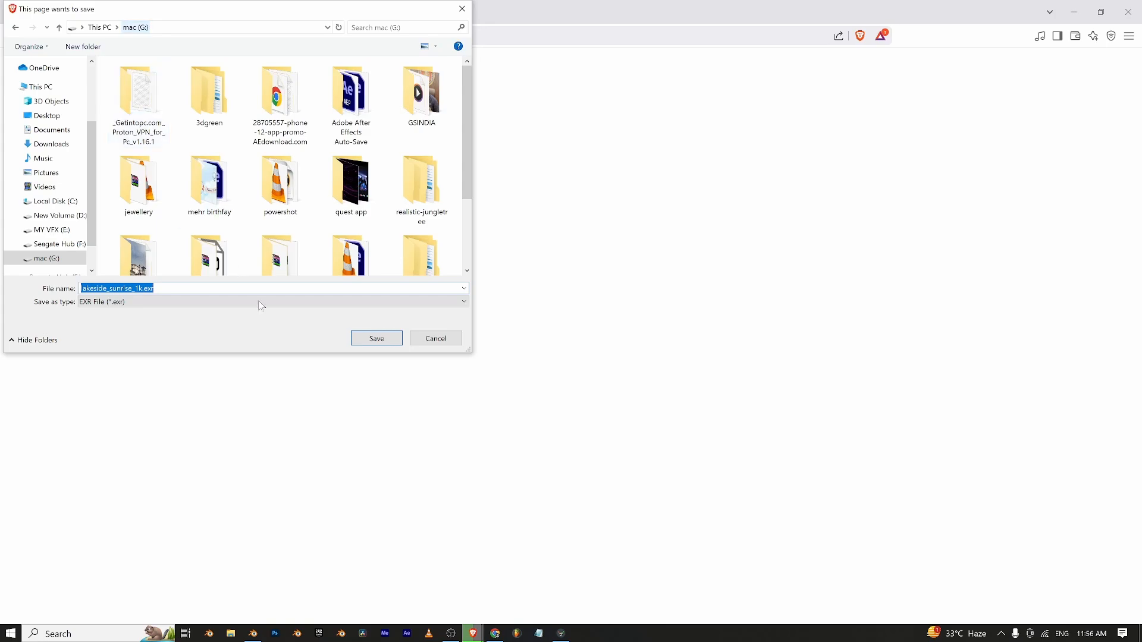
click(359, 337)
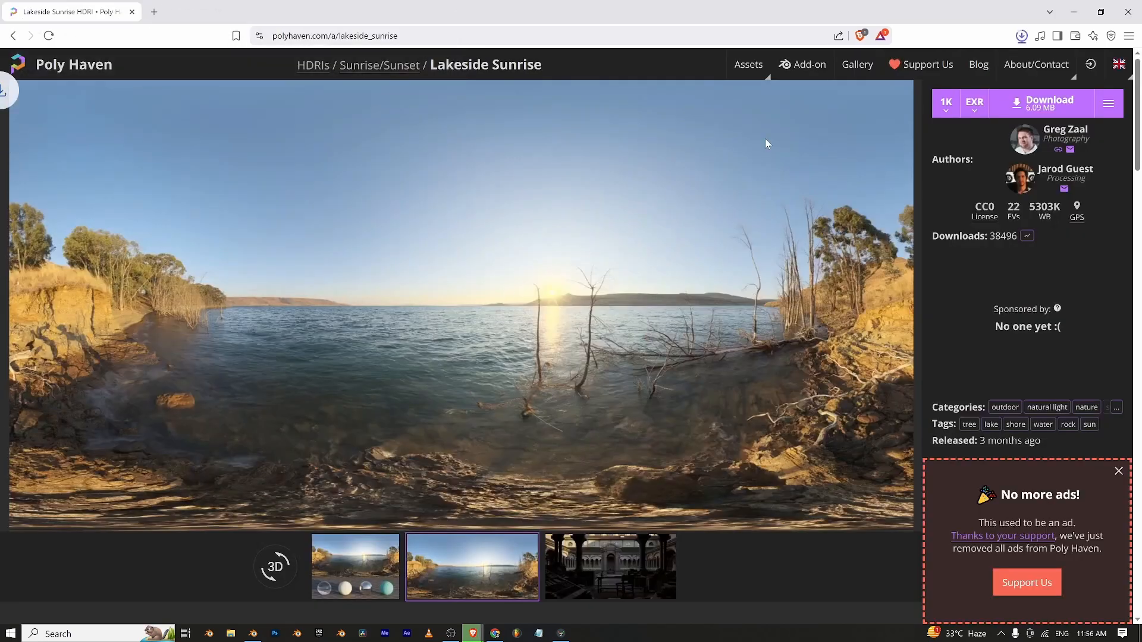
click(1021, 36)
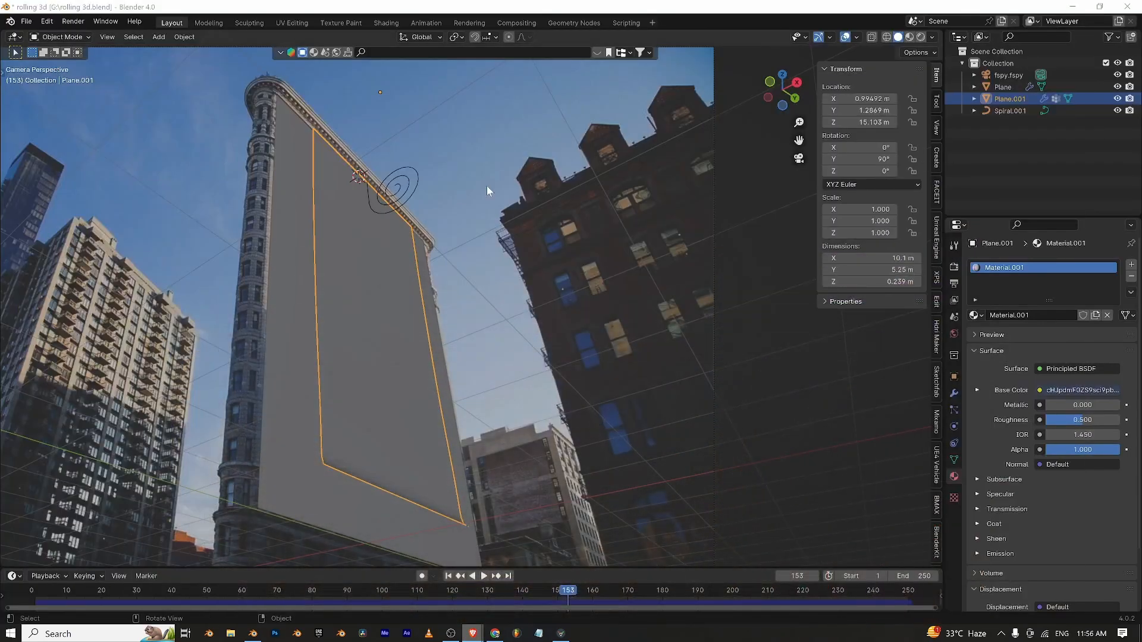
In Blender's Shading workspace, show the World shader and add an Environment Texture with mapping nodes to the Background node.
click(386, 23)
click(228, 369)
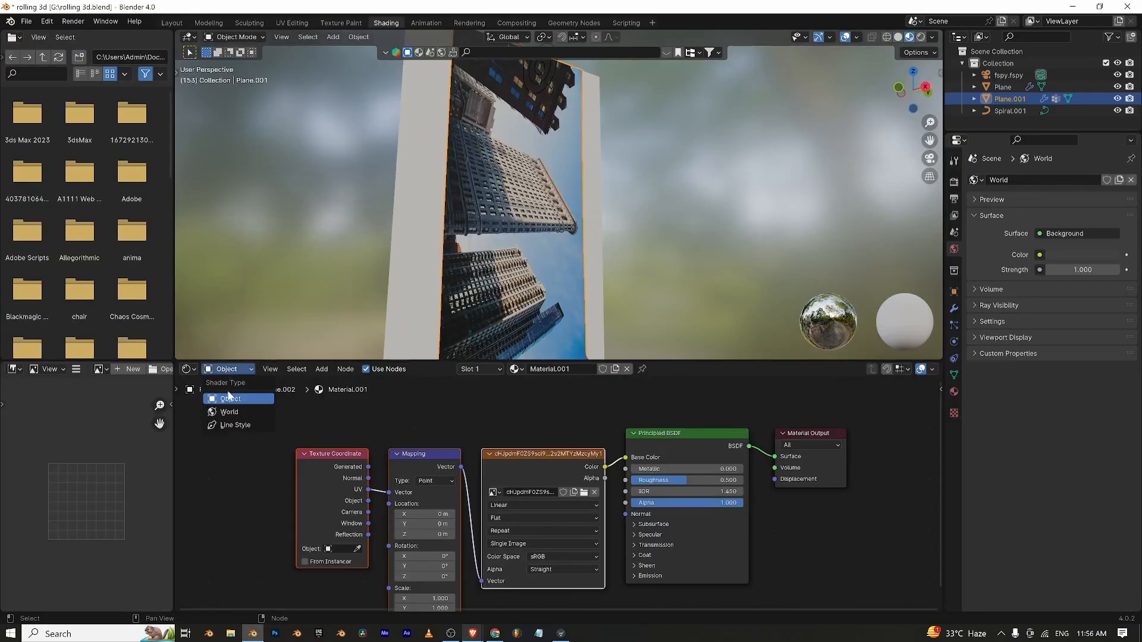
click(241, 409)
middle_drag(540, 437, 479, 468)
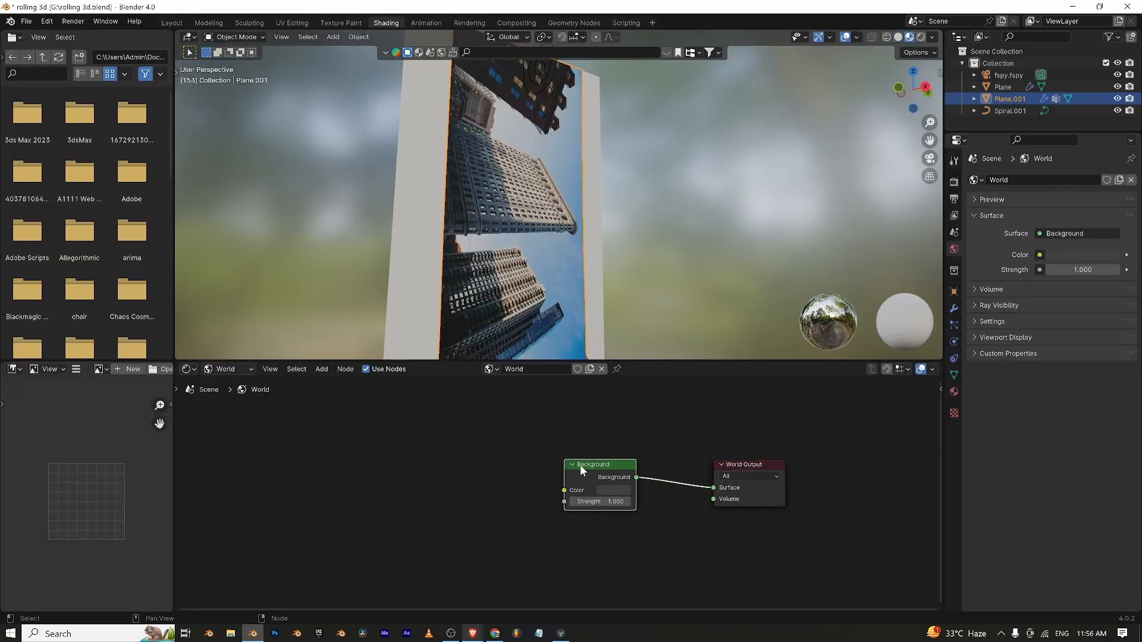
key(ctrl+t)
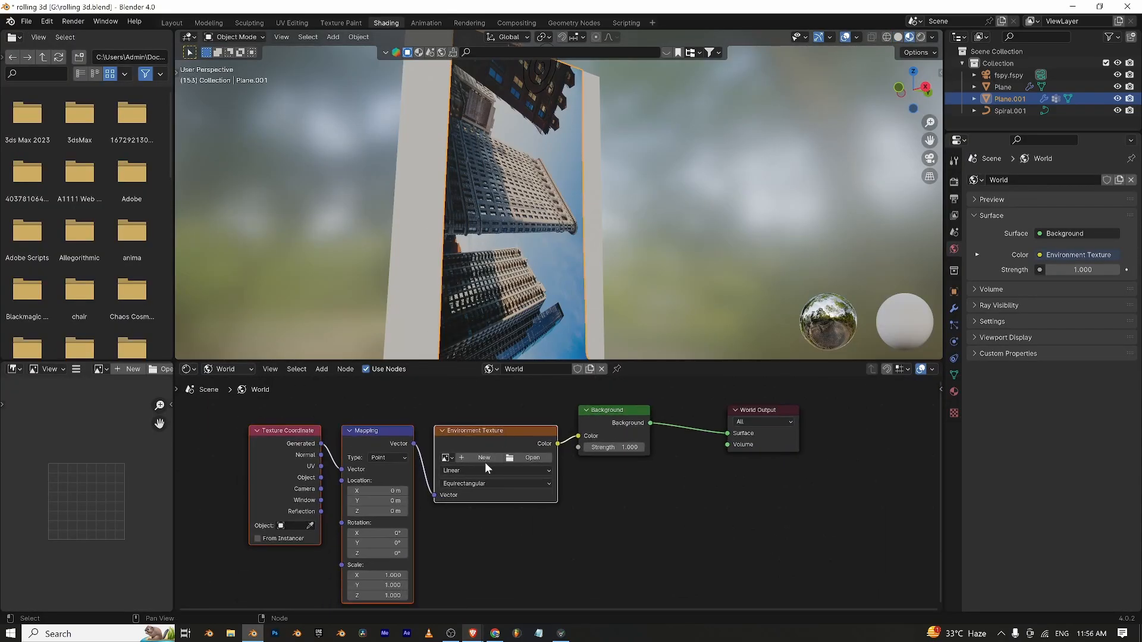
Load lakeside_sunrise_1k.exr from the G: drive into the world's Environment Texture node.
click(519, 458)
scroll(482, 404, down, 10)
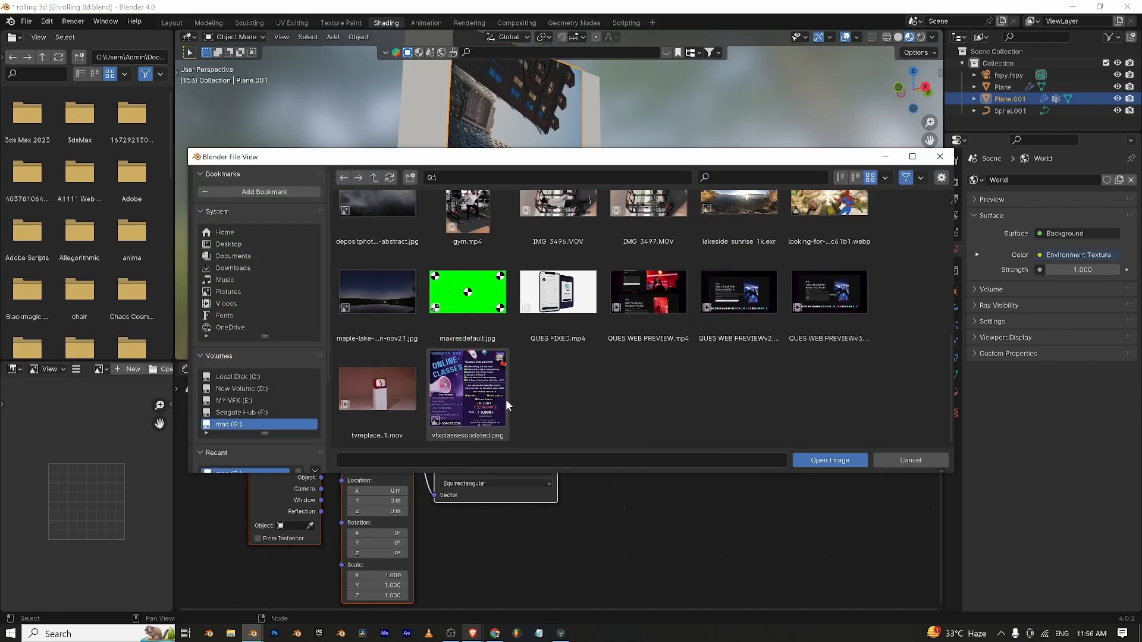
click(266, 422)
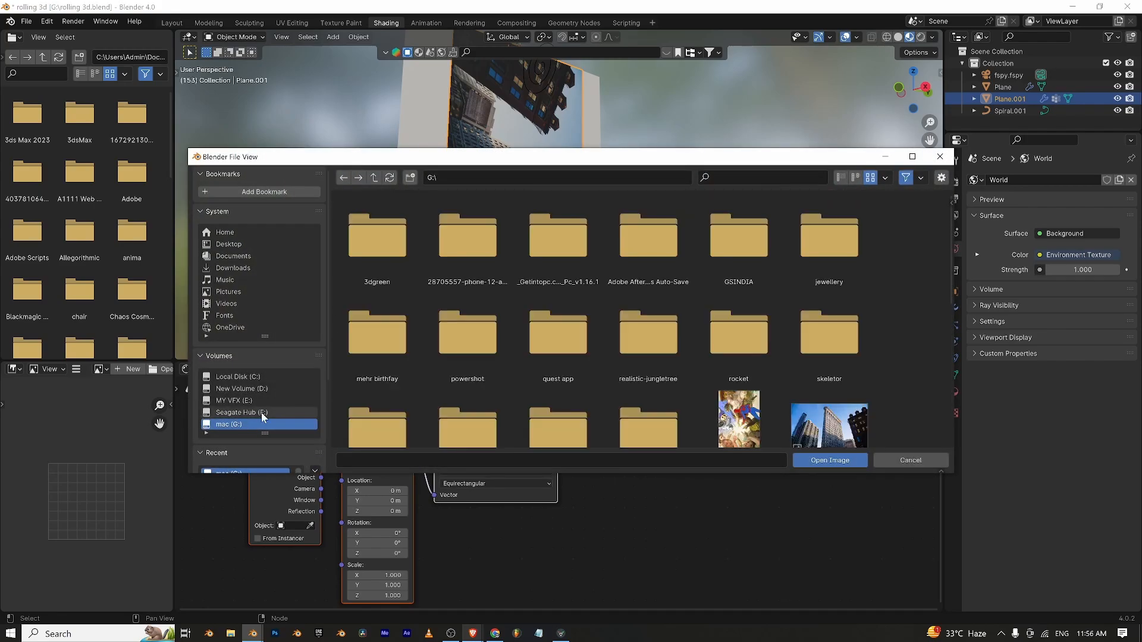
scroll(687, 376, down, 8)
click(702, 386)
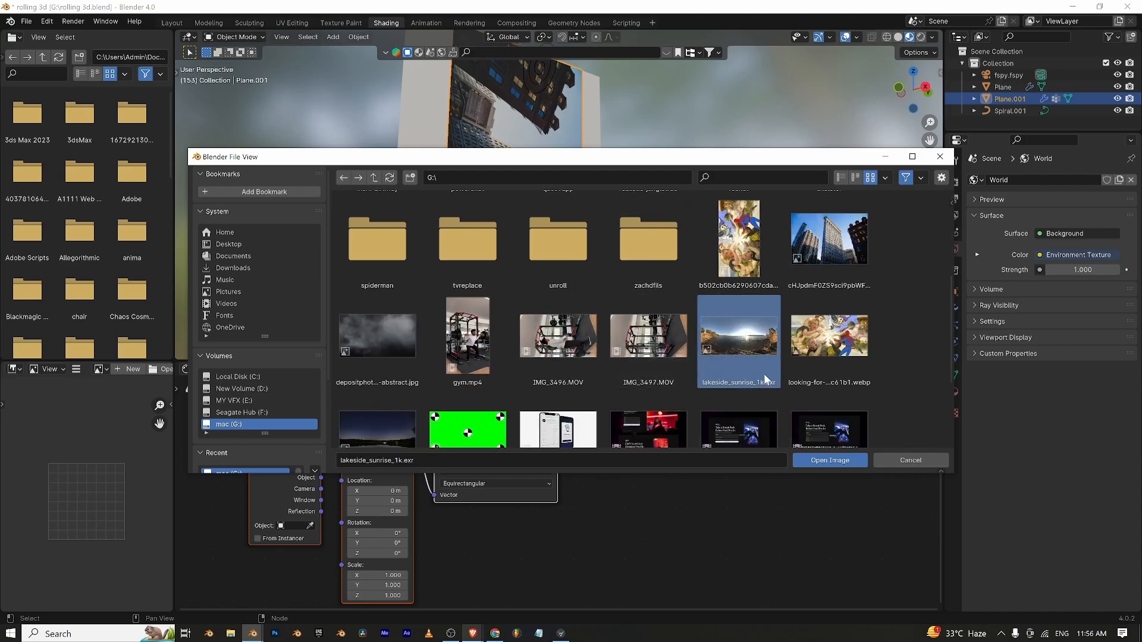
click(831, 460)
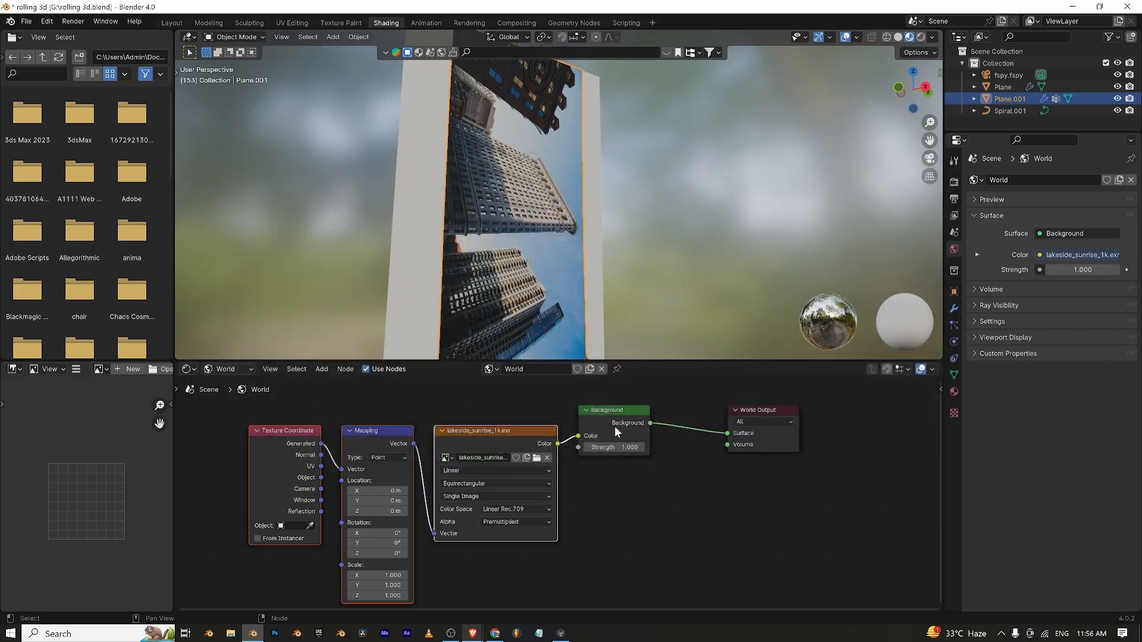
Check the HDRI lighting in rendered shading and show the Layout workspace's camera view with rendered shading.
click(922, 38)
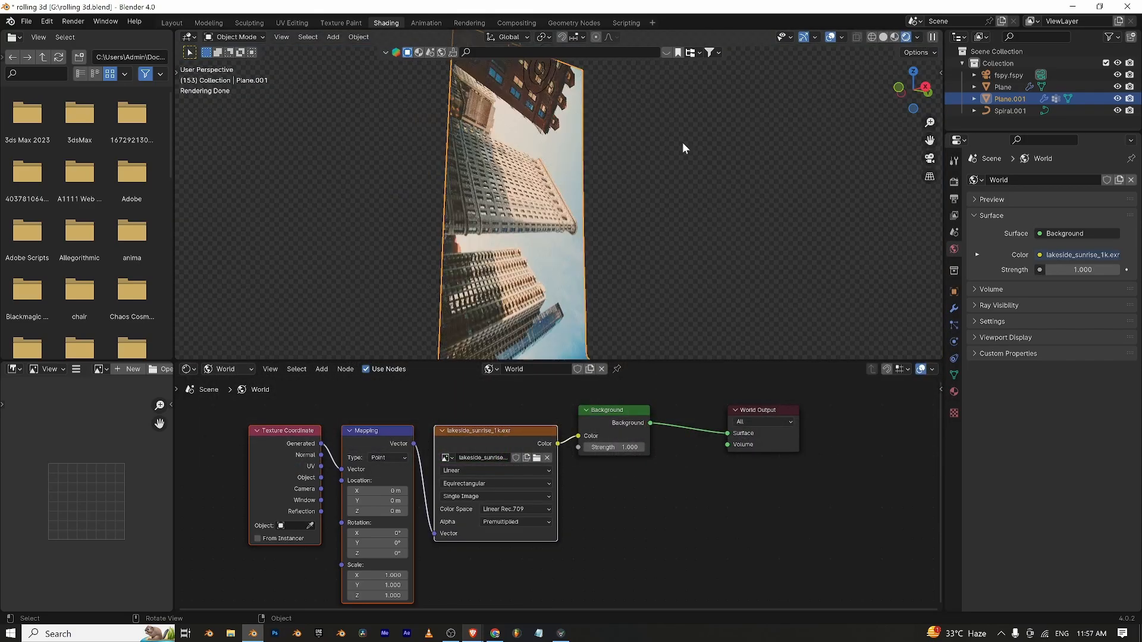
scroll(625, 158, down, 5)
click(171, 23)
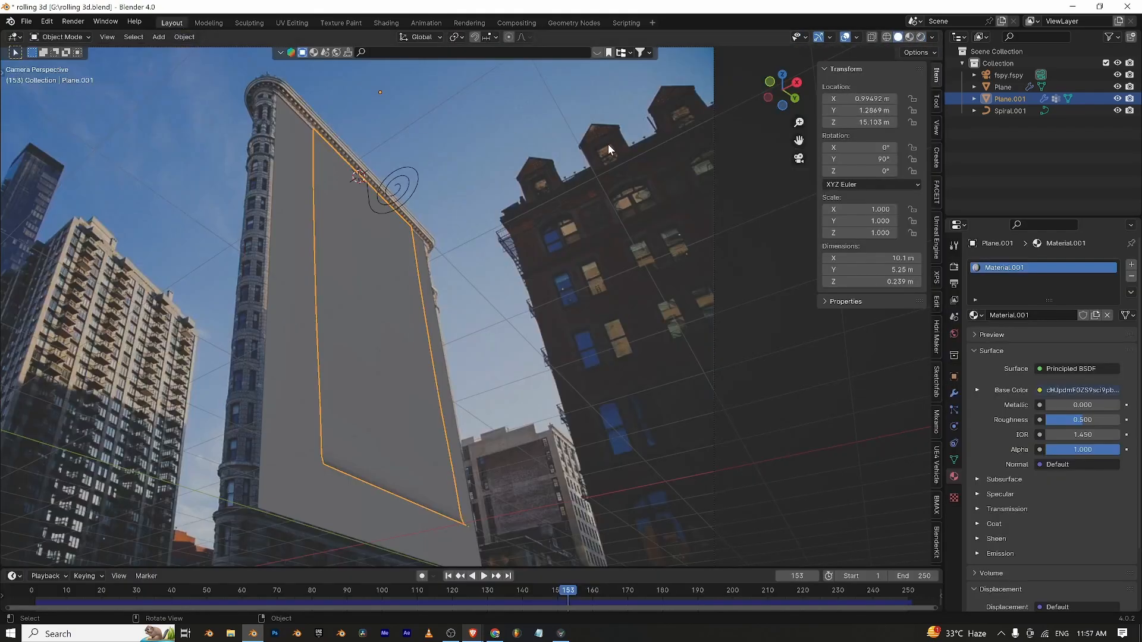
click(798, 158)
click(799, 158)
click(200, 168)
click(921, 37)
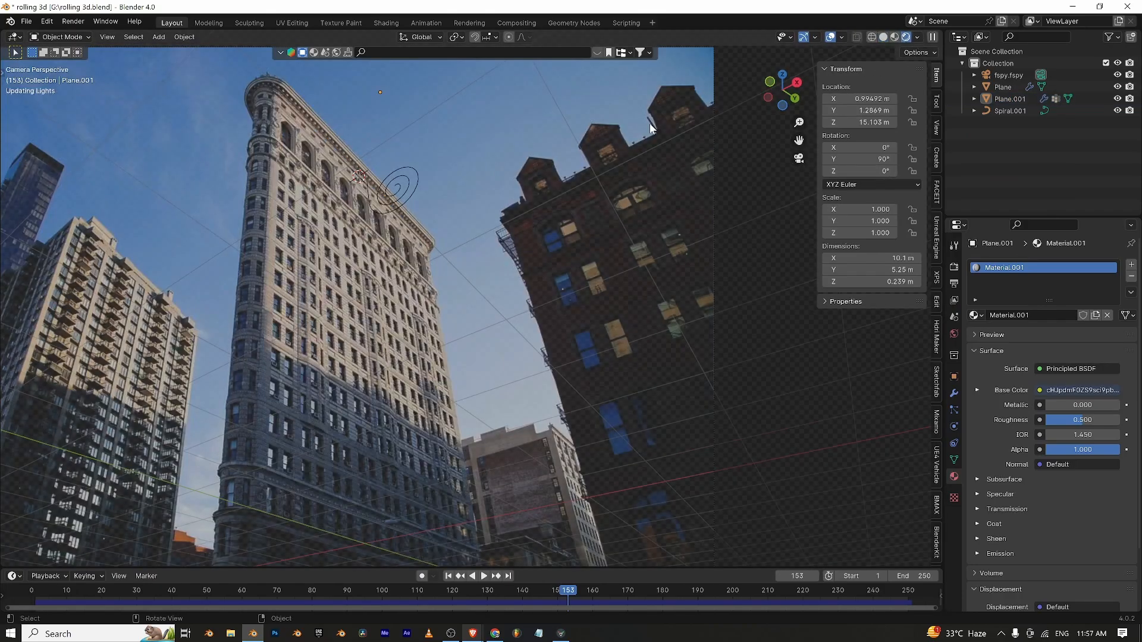
scroll(206, 215, down, 2)
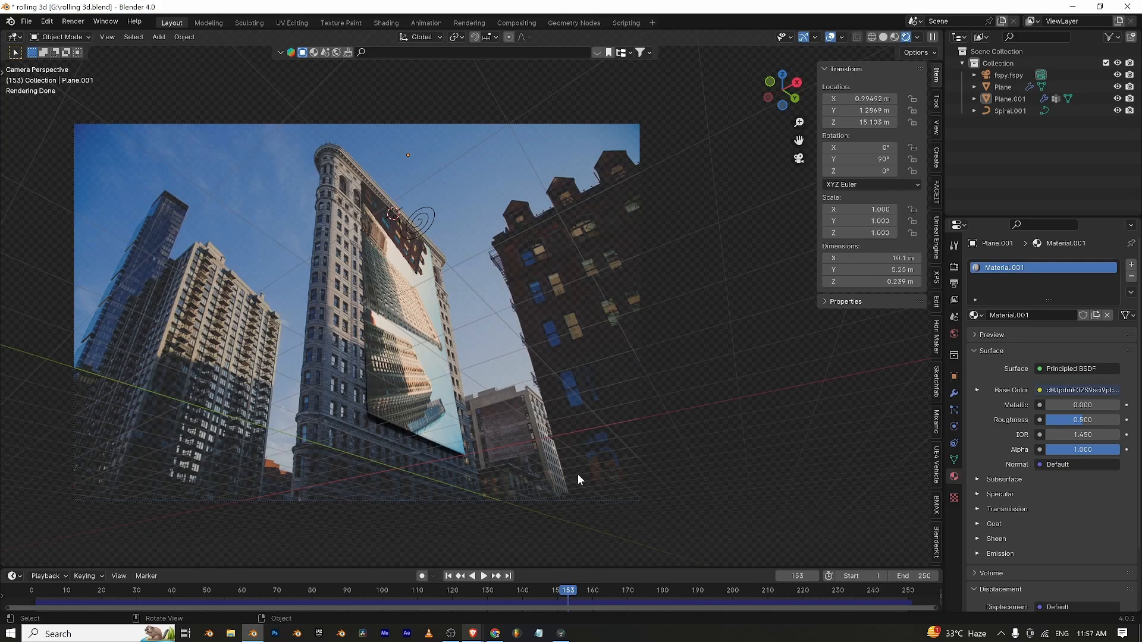
Place the 3D cursor at the lower edge of the photo, add a cube there and scale it to about 0.075.
shift+right_click(571, 500)
key(shift+a)
mouse_move(548, 394)
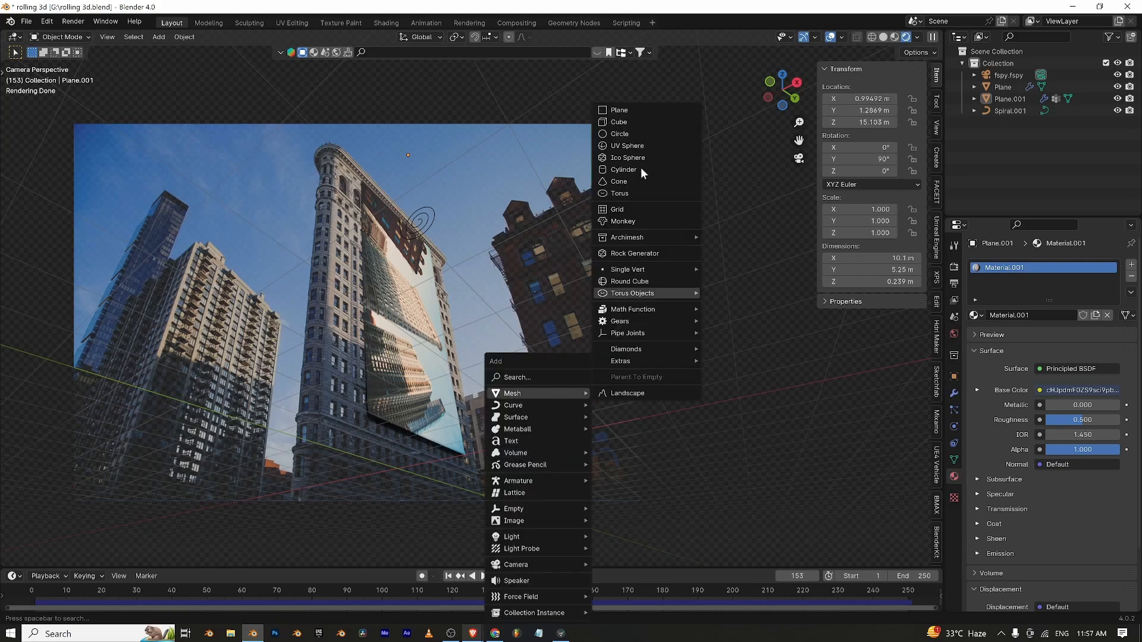
click(643, 122)
key(s)
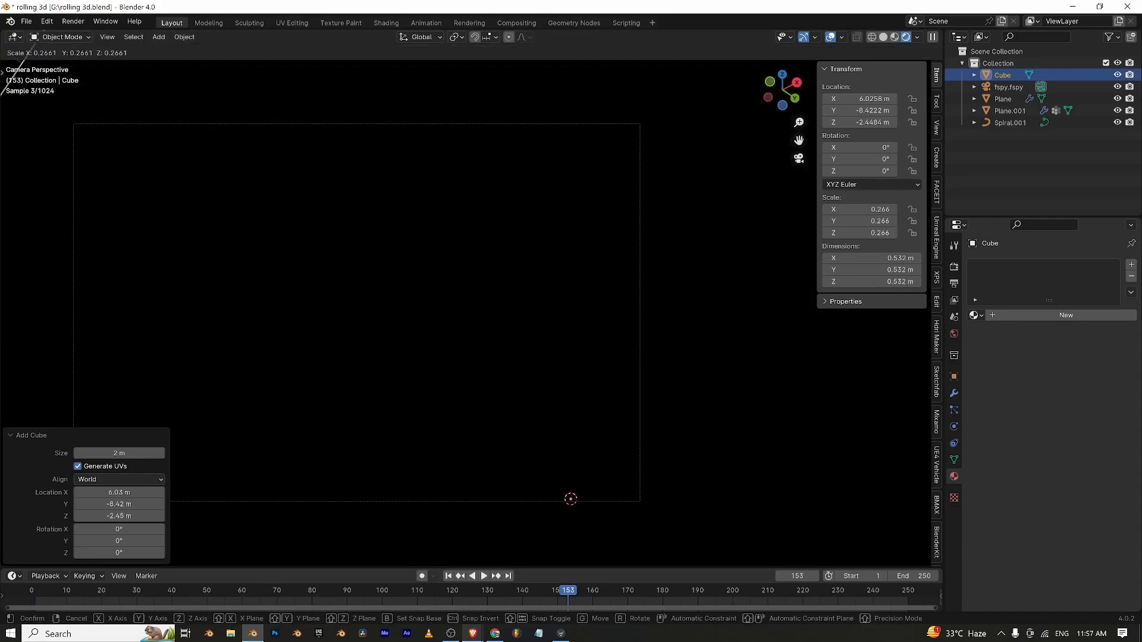
click(583, 496)
Move the small cube away from the camera towards the banner and return the 3D cursor to the world origin.
scroll(640, 437, down, 3)
alt+drag(640, 437, 552, 465)
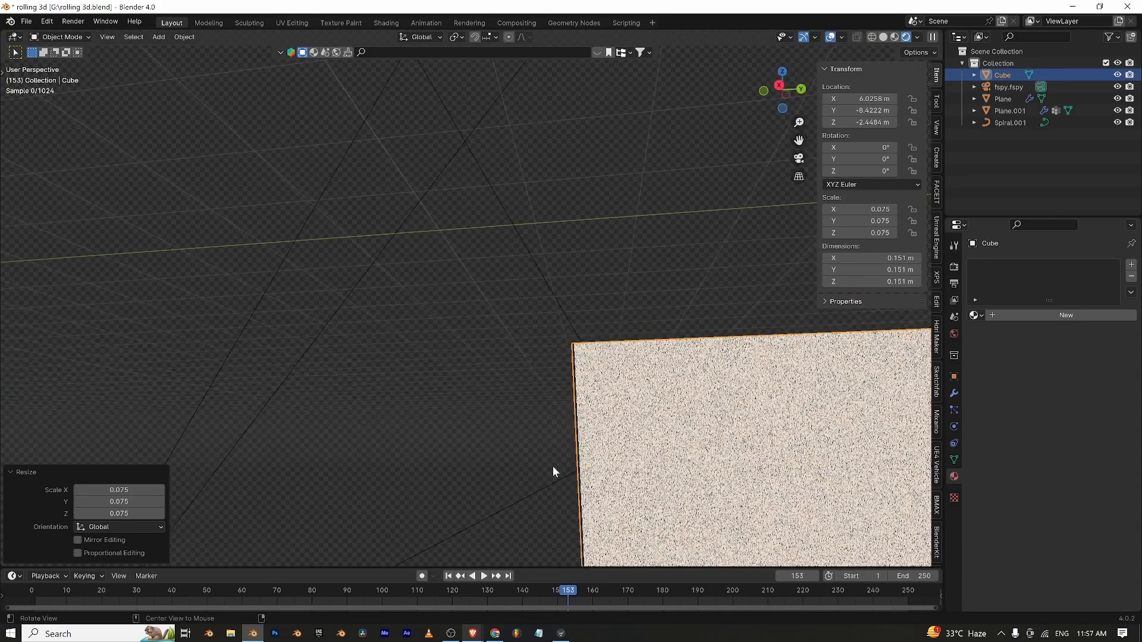
scroll(561, 454, down, 7)
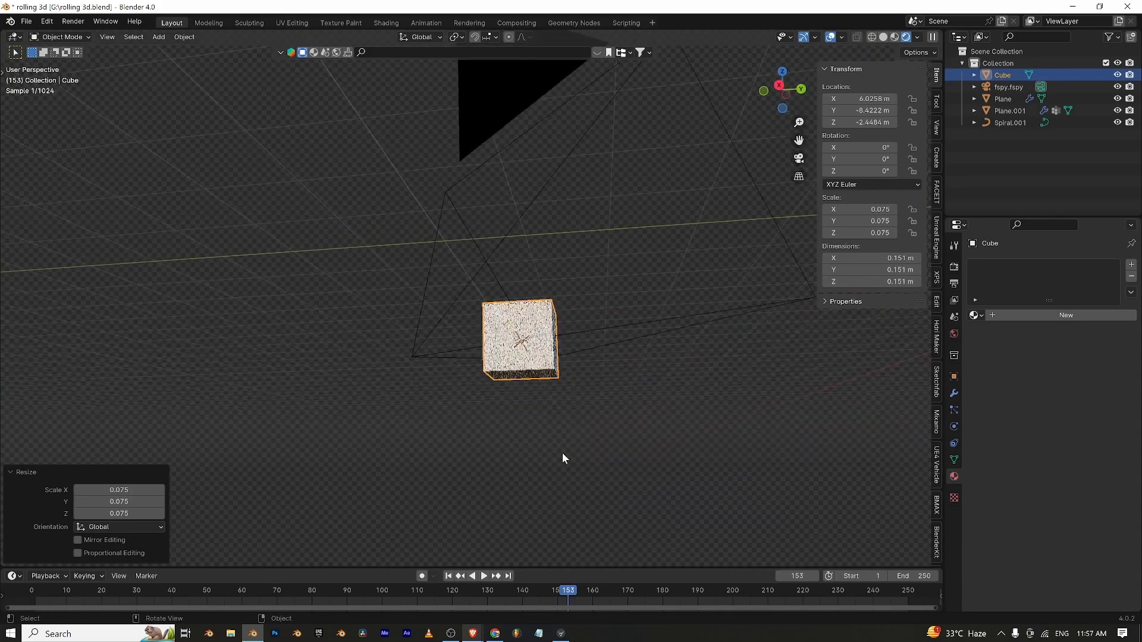
alt+drag(615, 407, 664, 443)
alt+shift+drag(654, 362, 431, 411)
scroll(440, 393, down, 8)
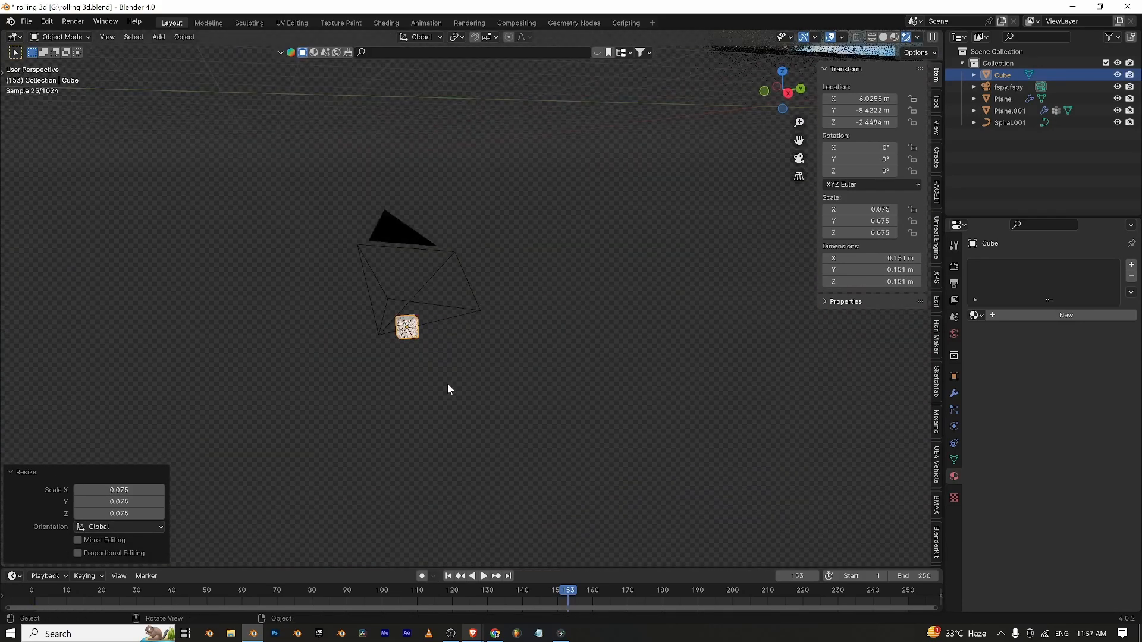
key(g)
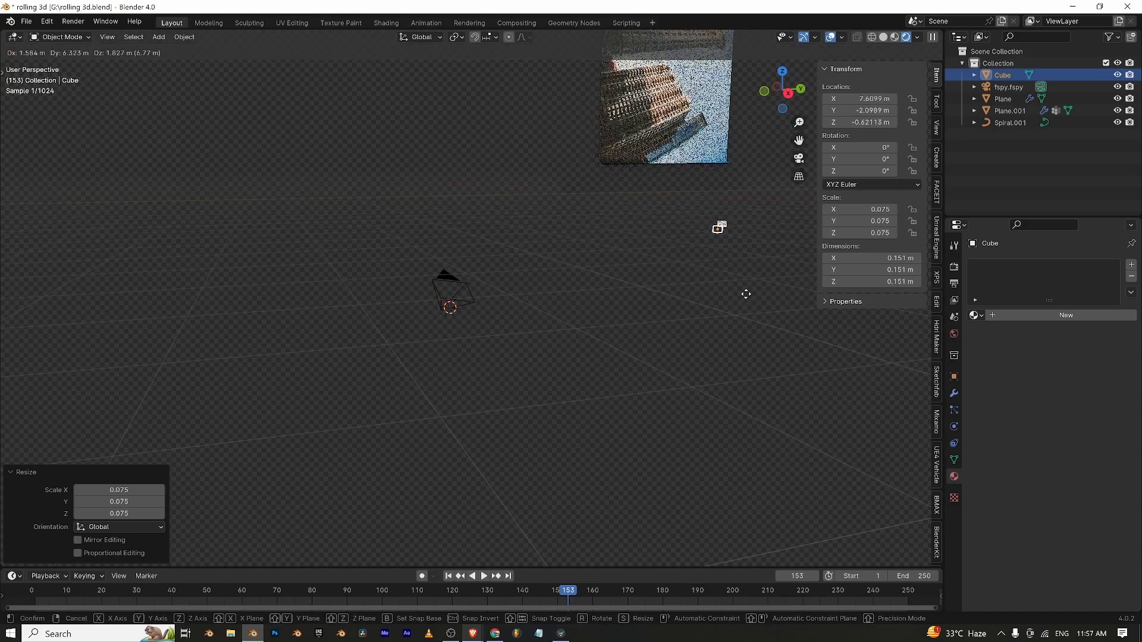
click(722, 295)
key(shift+s)
click(634, 462)
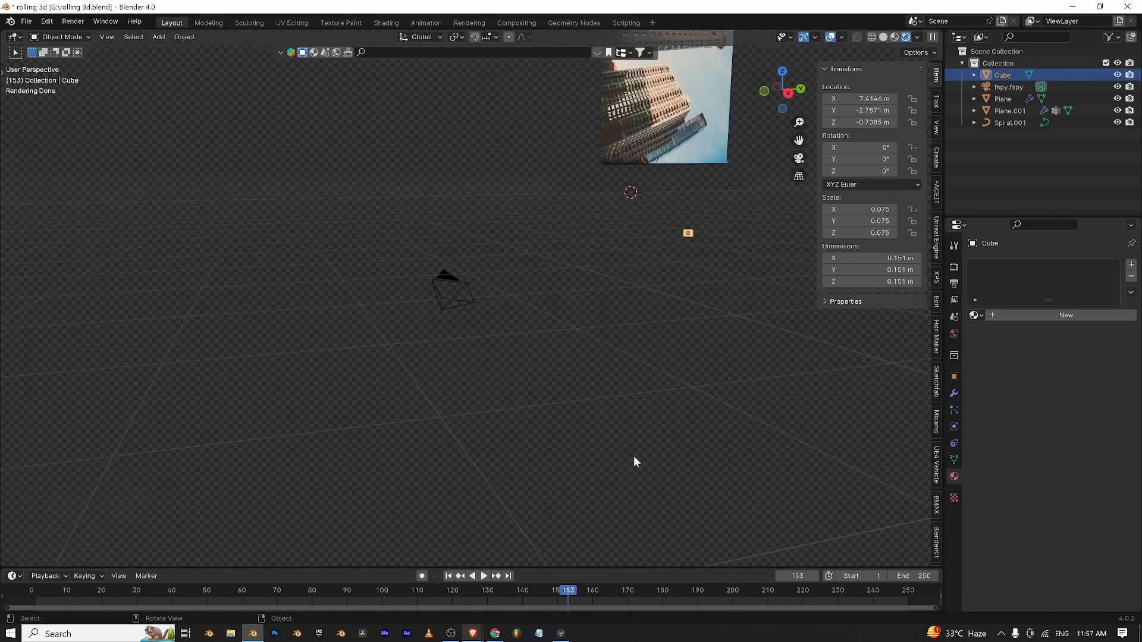
Snap the 3D cursor to the spiral curve at the banner's top and snap the cube to the cursor.
click(686, 149)
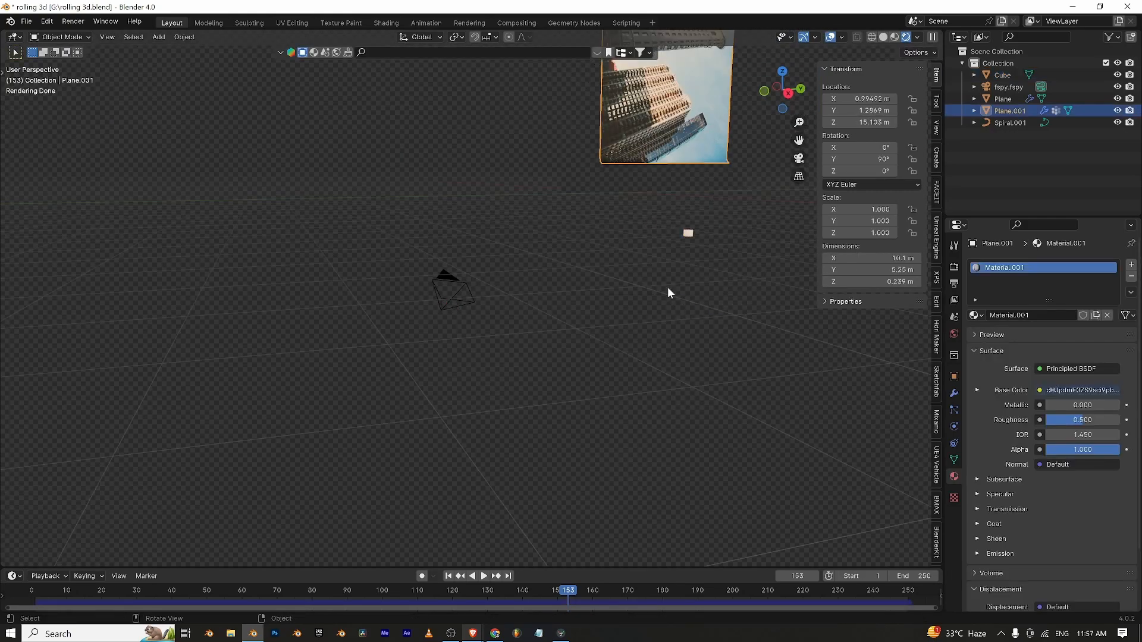
key(KP_Decimal)
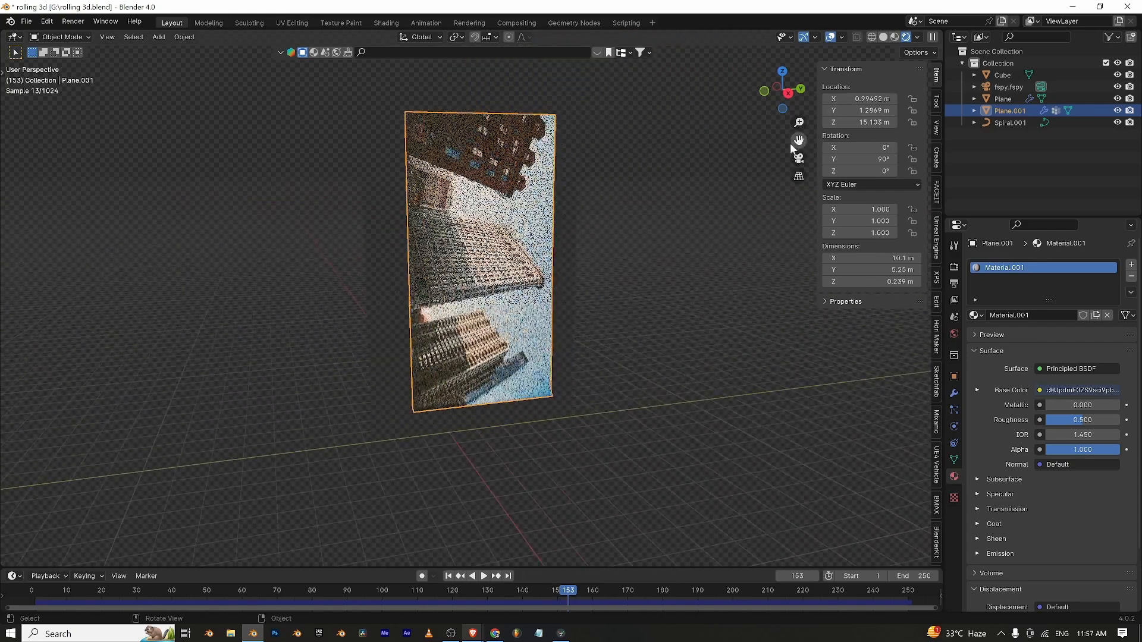
click(500, 141)
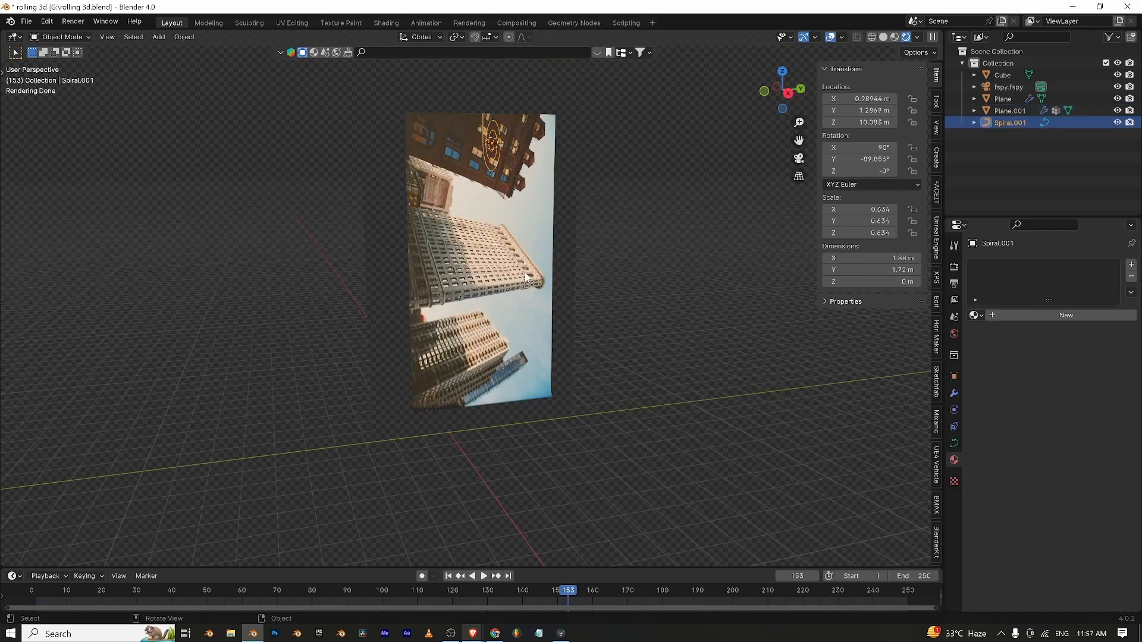
key(shift+a)
scroll(501, 502, down, 3)
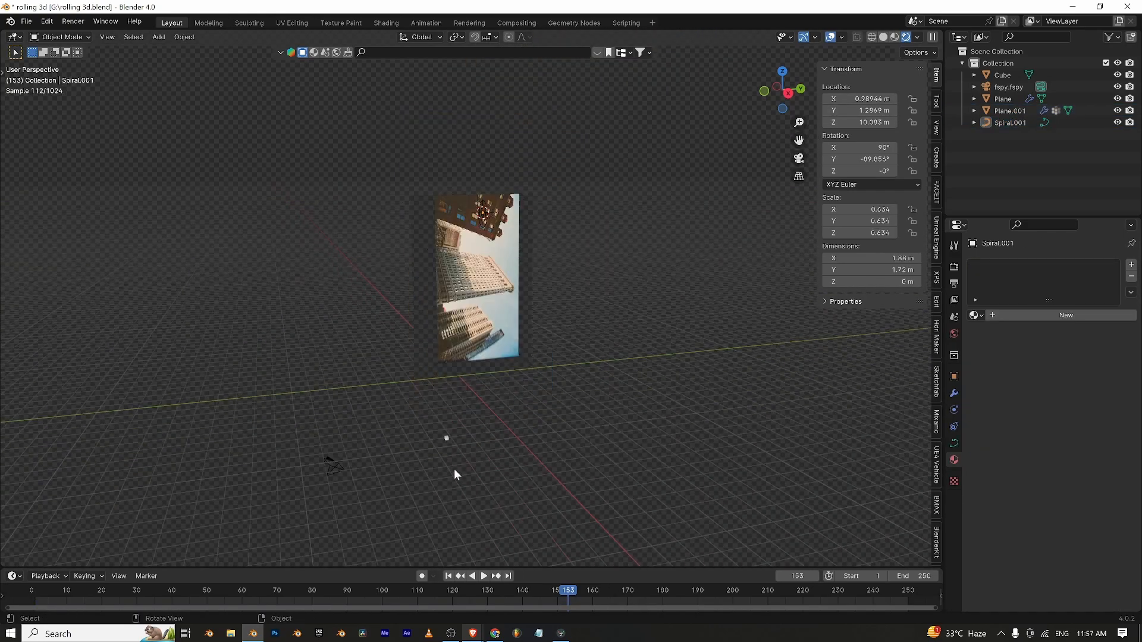
click(447, 438)
key(shift+s)
click(500, 392)
In camera view, move the cube along X away from the facade to about X 6.16 m.
middle_drag(524, 321, 748, 160)
click(797, 160)
scroll(505, 369, up, 4)
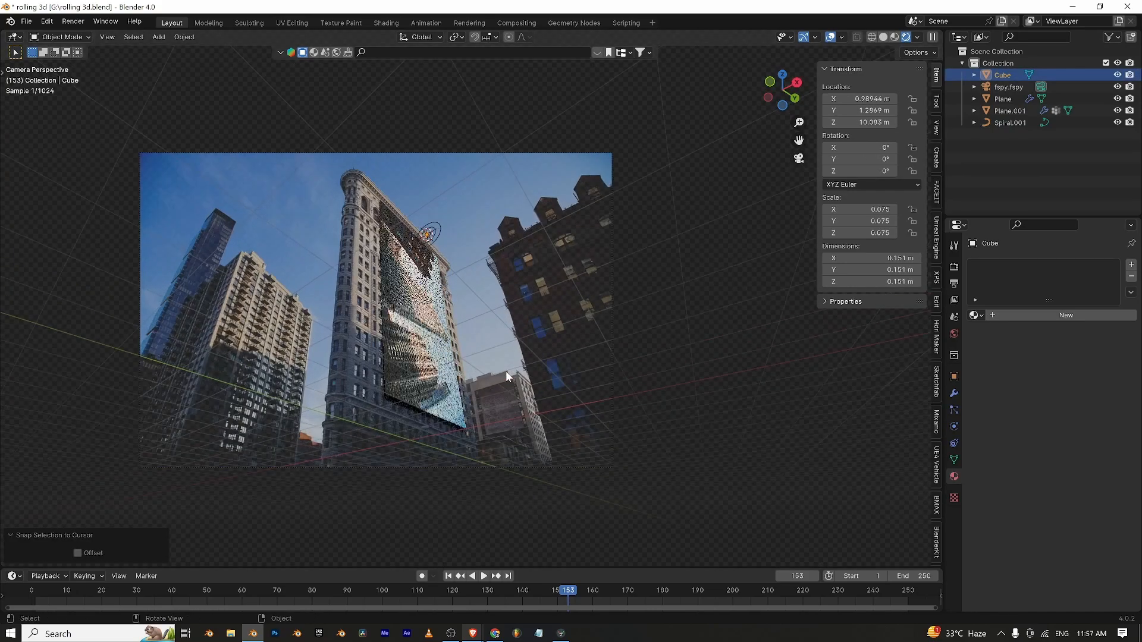
key(g)
key(y)
key(x)
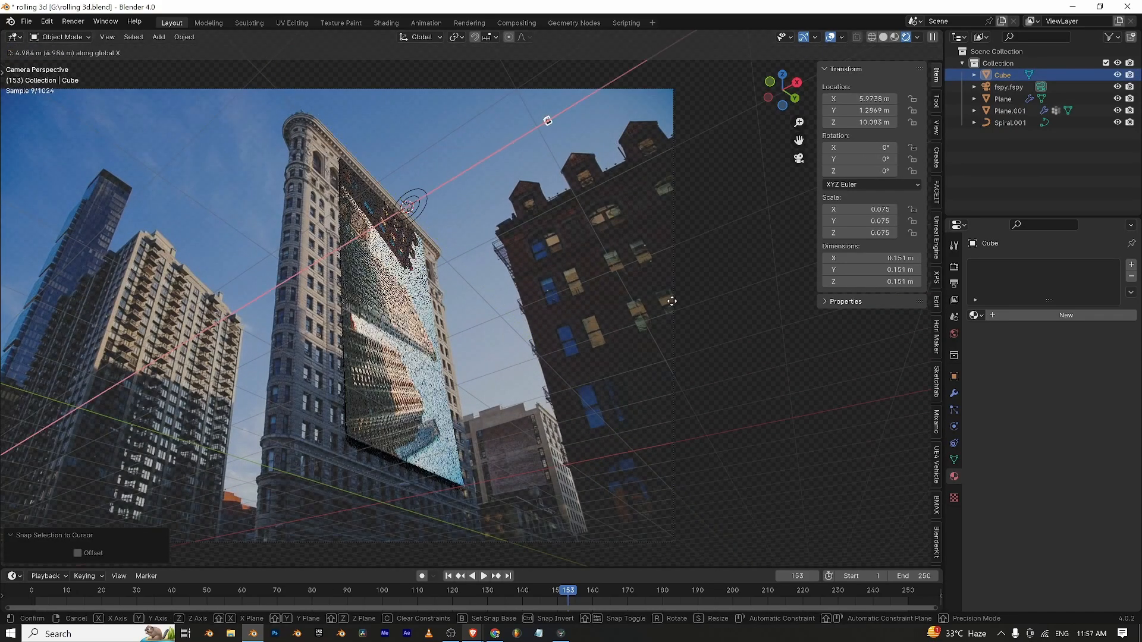
click(674, 299)
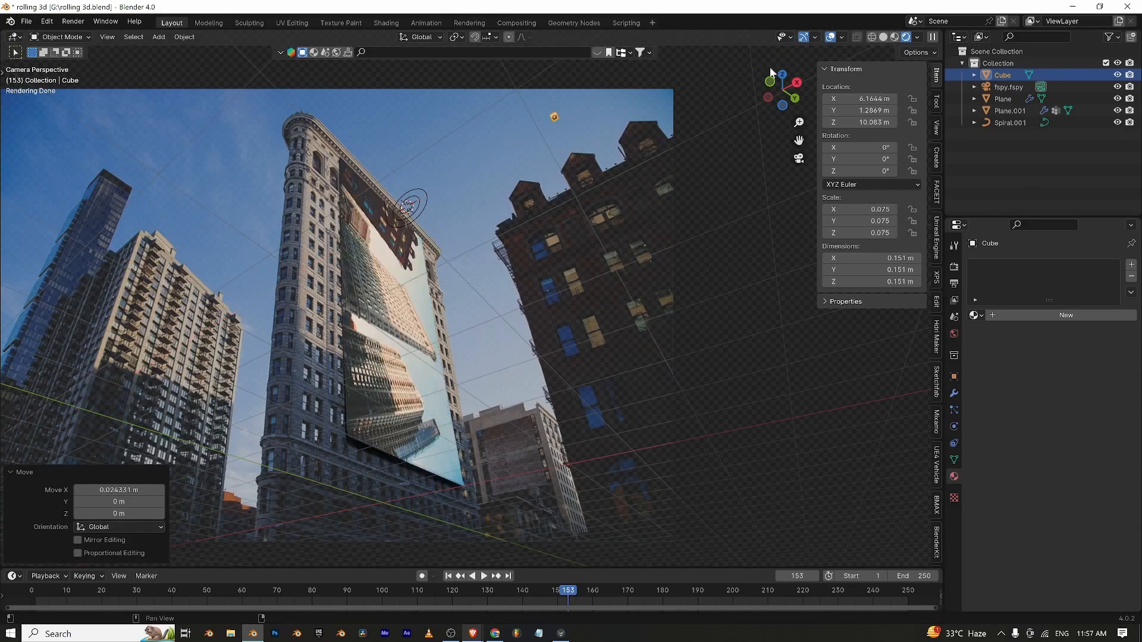
Scale the cube up to about 3 m per side and move it to about X 6.97 m, Y 1.98 m.
key(s)
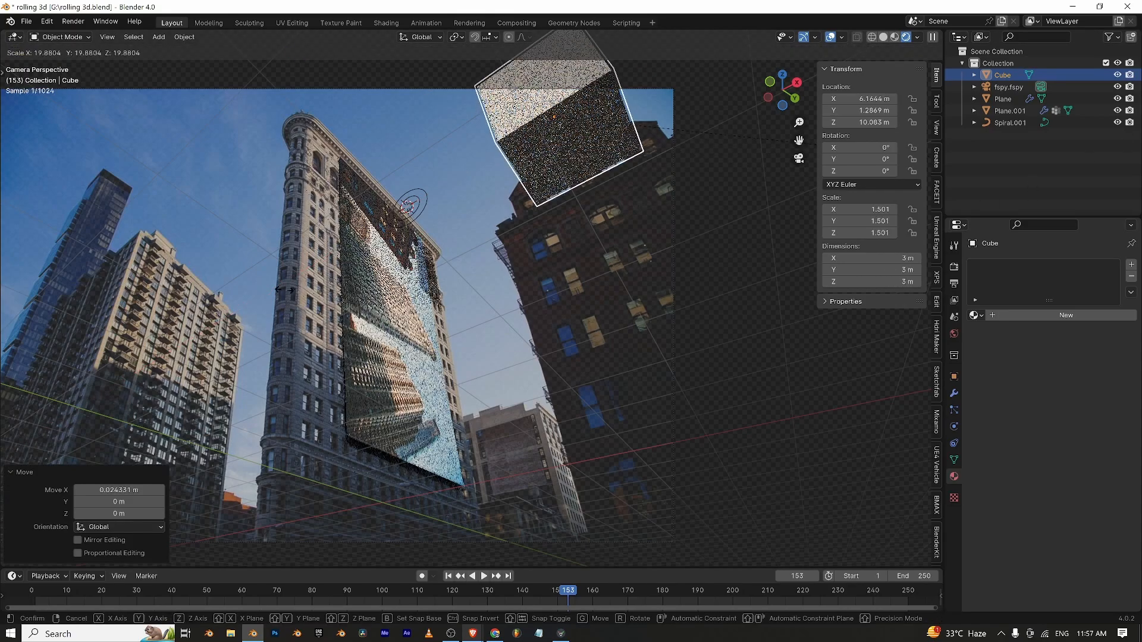
click(726, 288)
key(g)
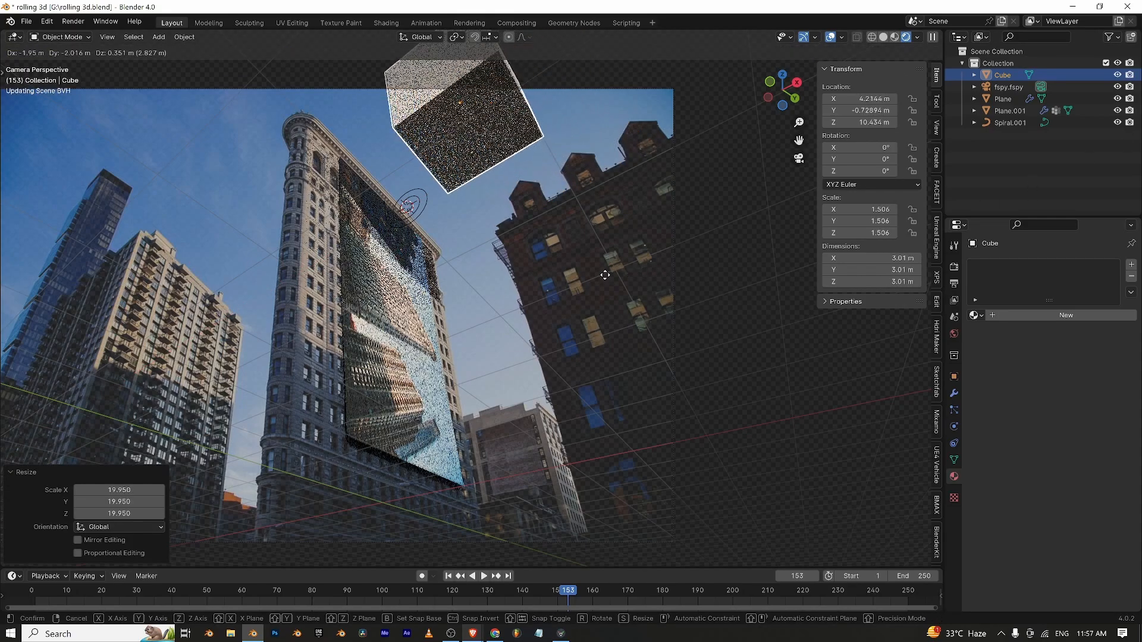
click(762, 288)
Lower the cube to about Z 2.9 m and move it along Y to about -3.89 m.
key(g)
key(z)
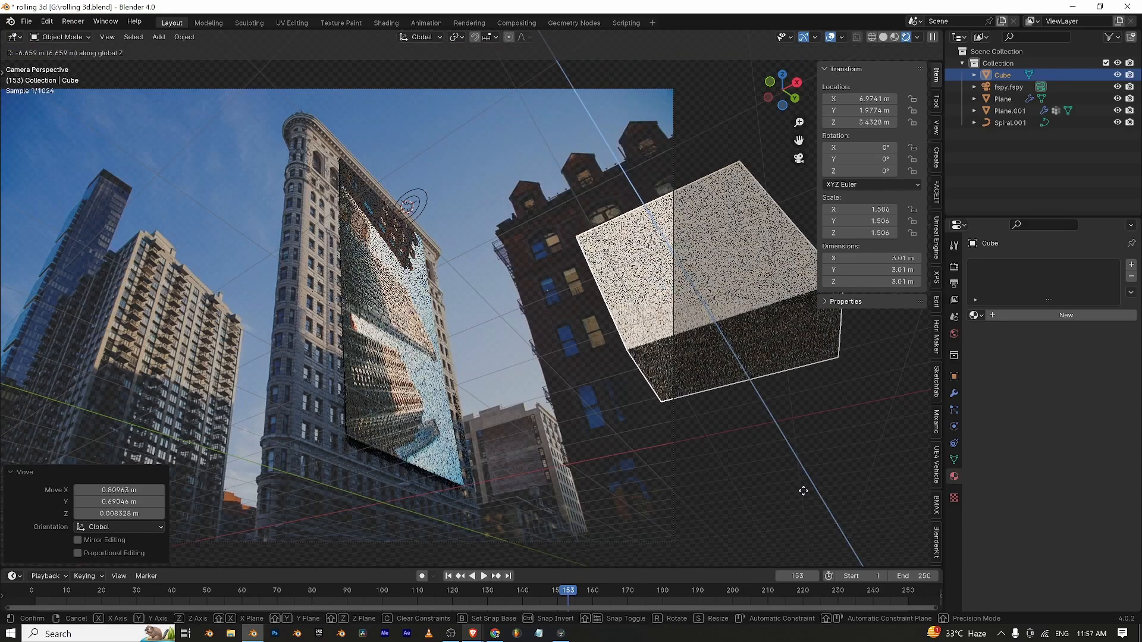
click(786, 459)
key(g)
key(y)
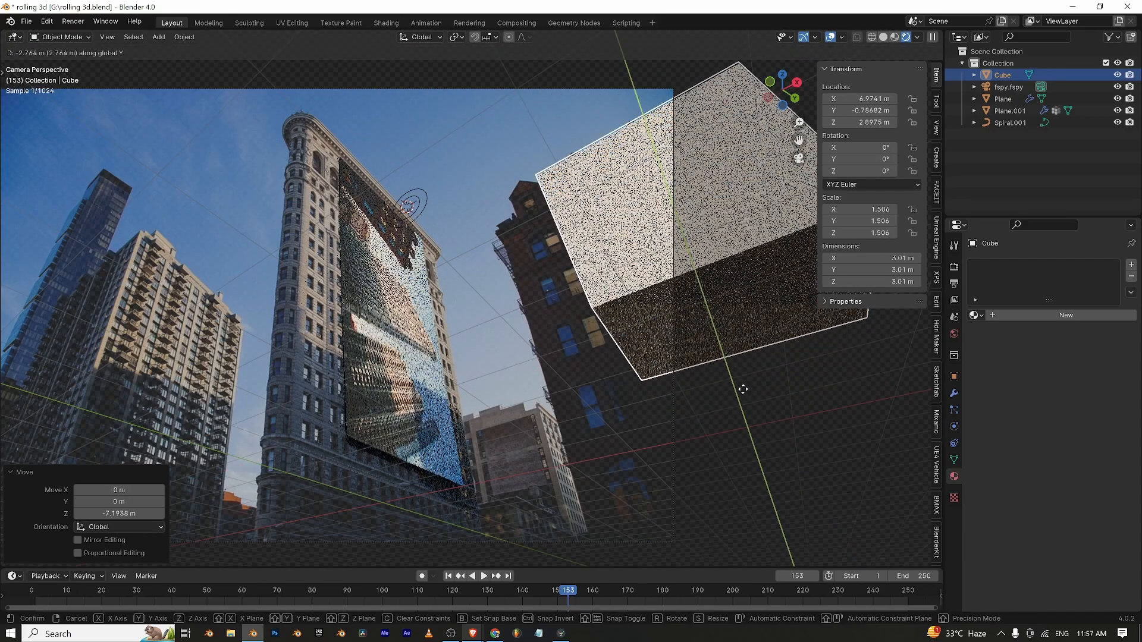
click(645, 304)
Enlarge the cube to about 5.03 m per side and lower it to about Z 1.08 m.
key(s)
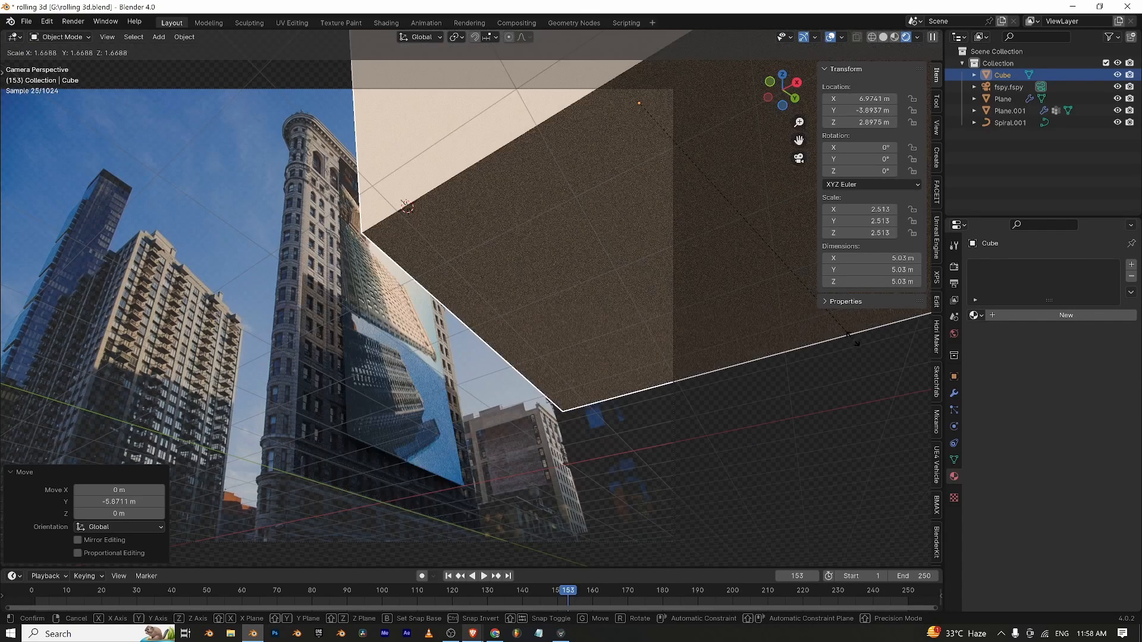
click(850, 338)
key(g)
key(z)
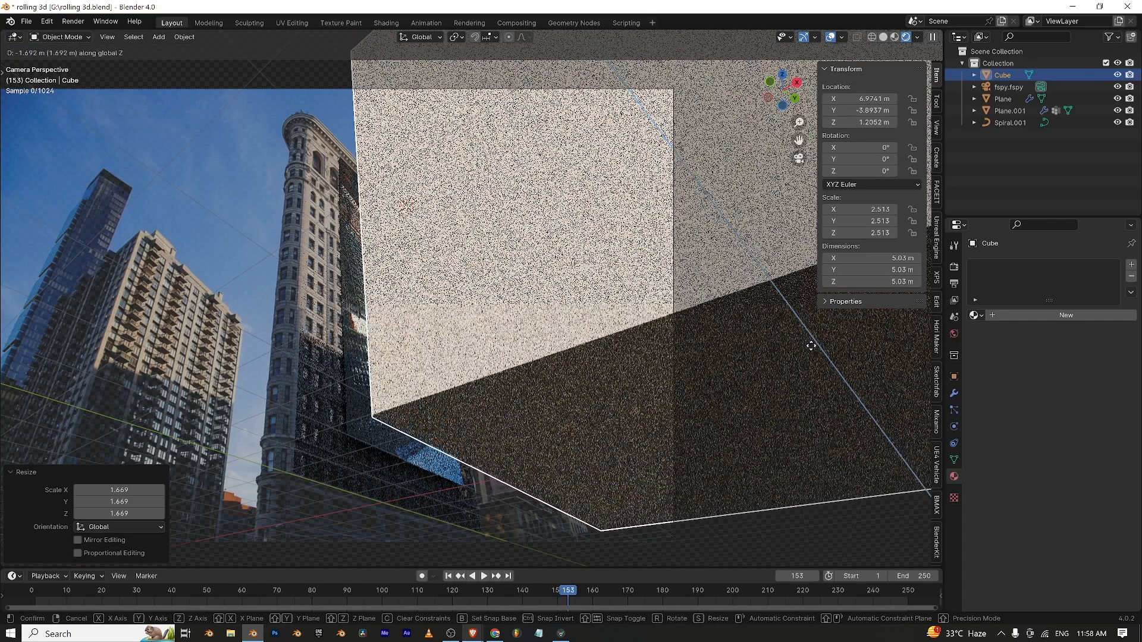
click(810, 355)
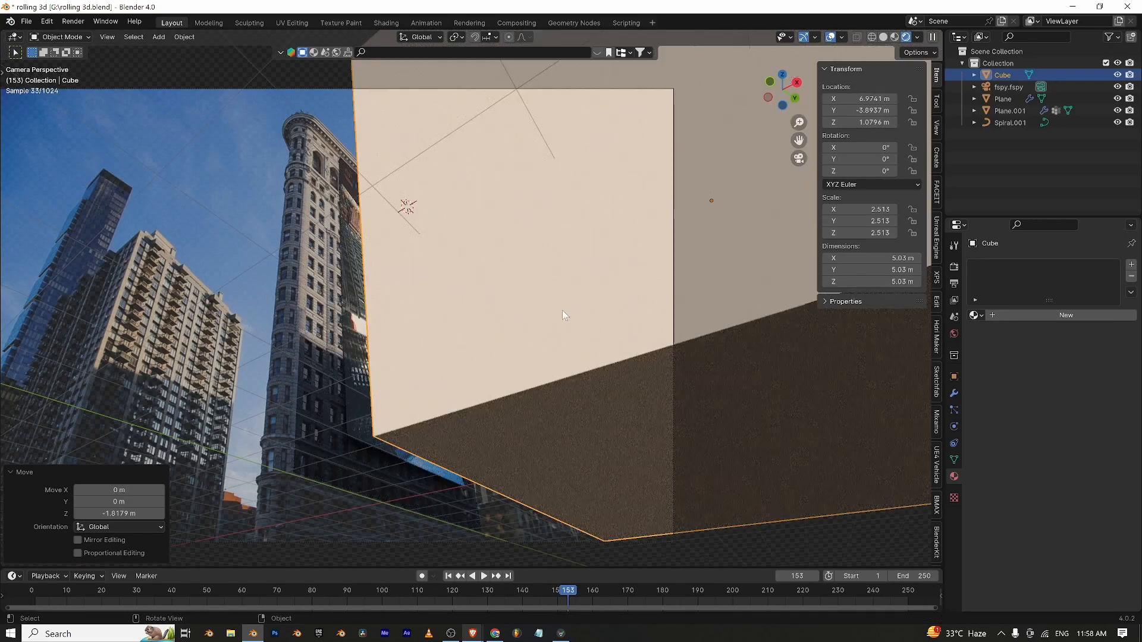
Move the cube along X to about 8.06 m and lower it to about Z 0.06 m.
key(g)
key(x)
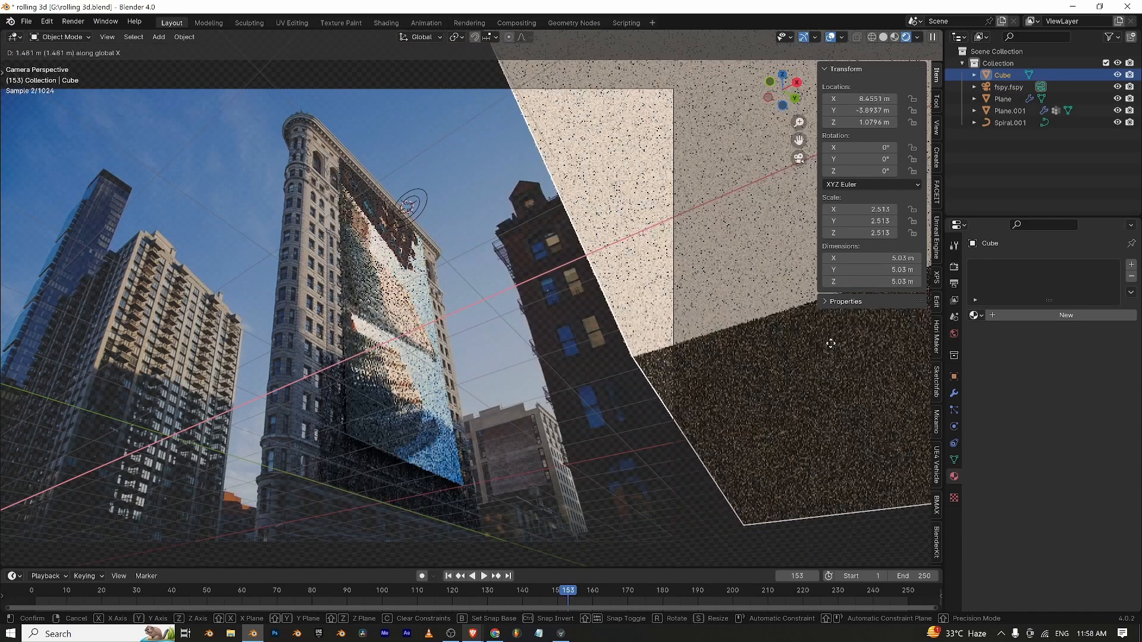
click(756, 360)
key(g)
key(z)
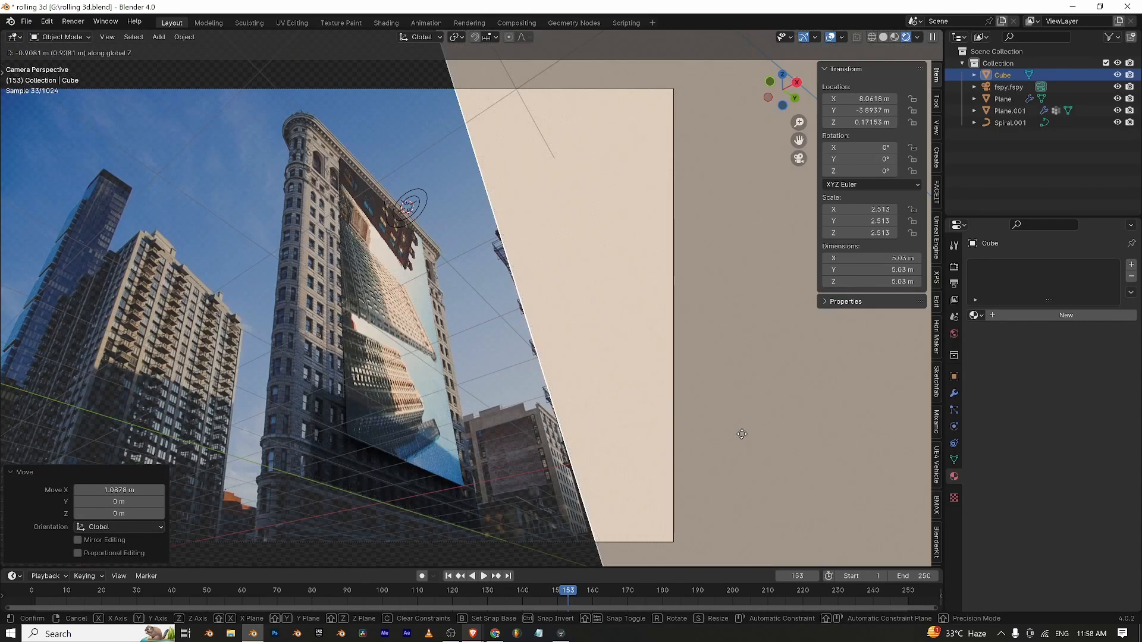
click(743, 445)
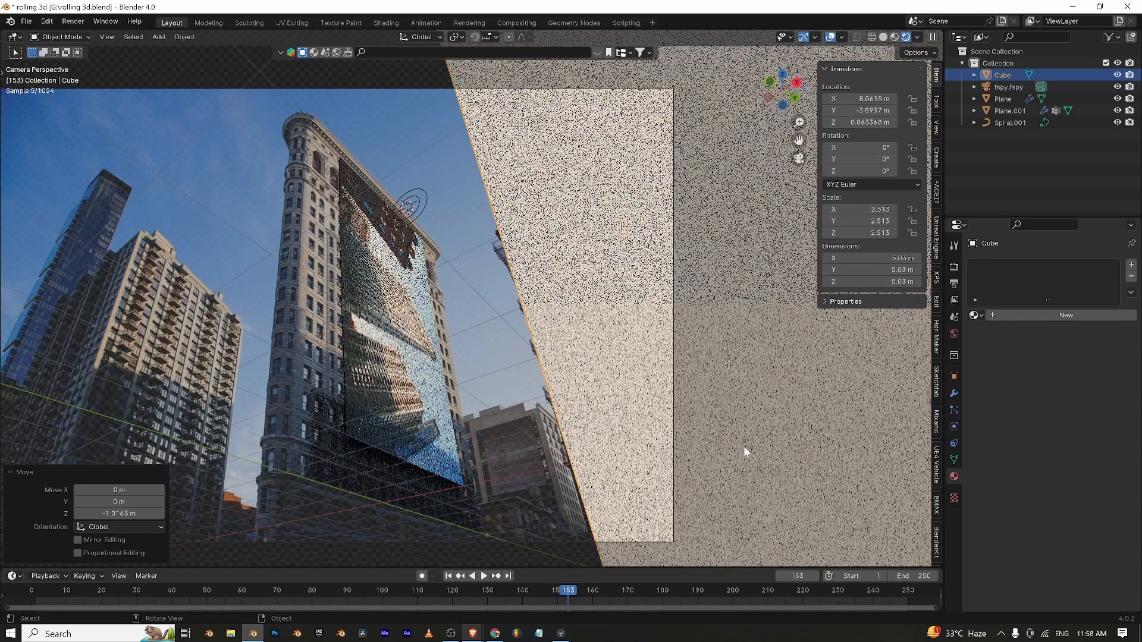
Try the Shadow Catcher option in the cube's object visibility settings and turn it back off.
click(954, 377)
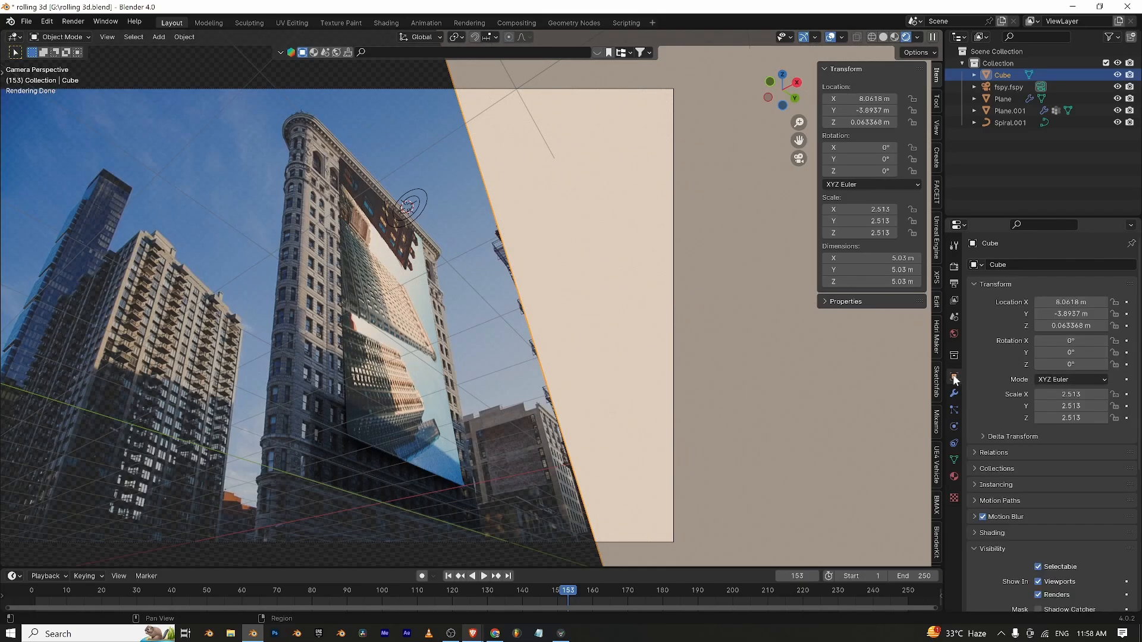
scroll(997, 454, down, 3)
click(1042, 489)
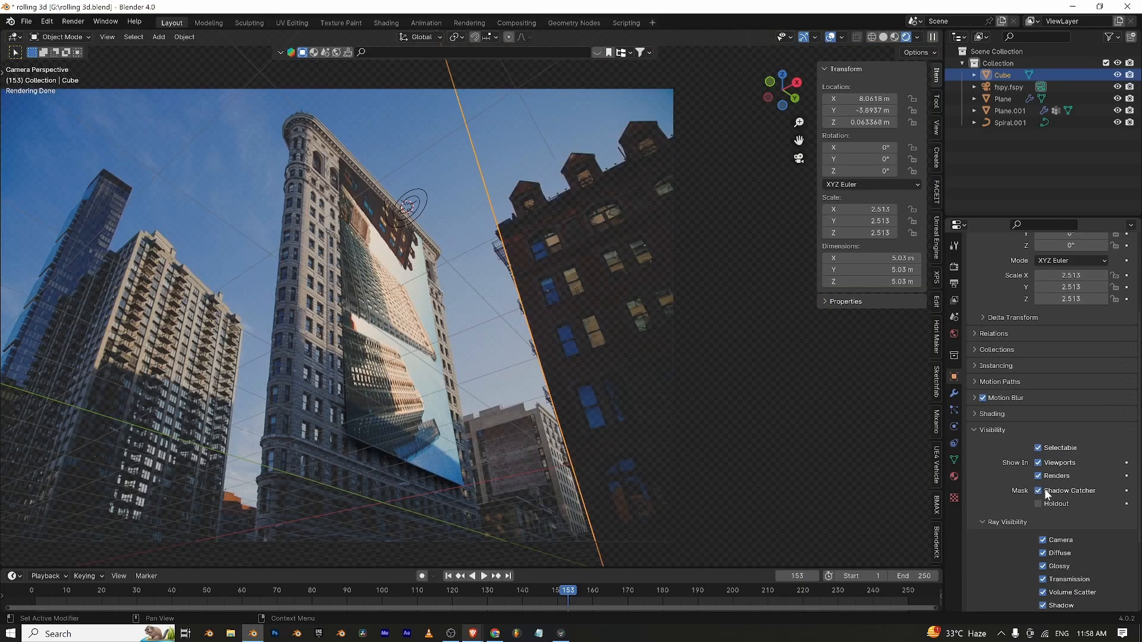
click(1044, 489)
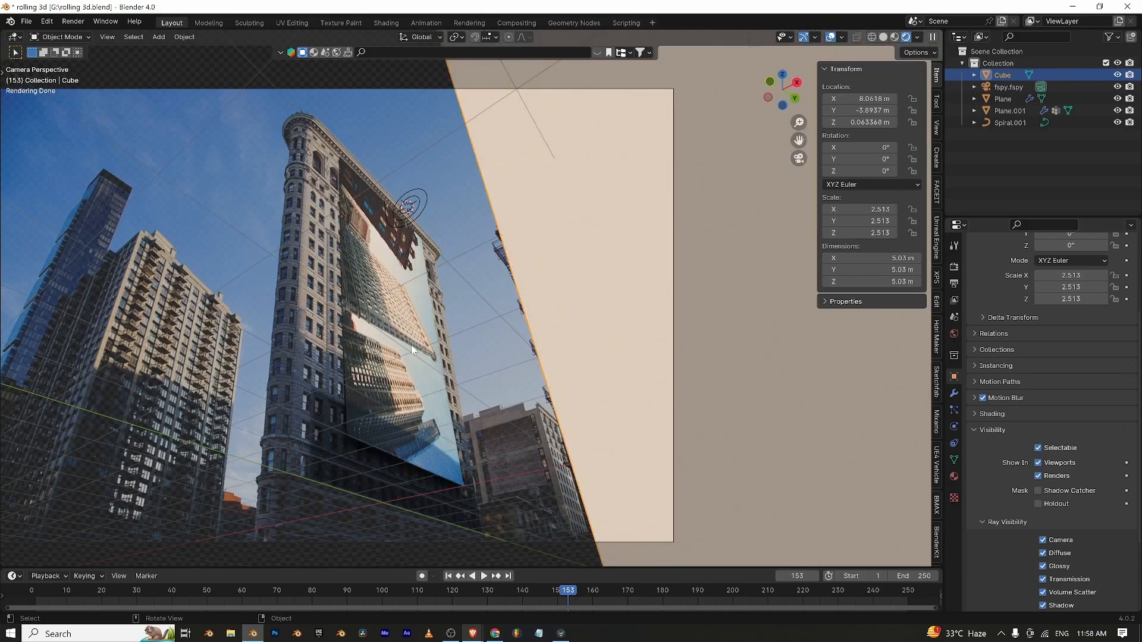
Raise the cube along Z to about 1.17 m.
key(g)
key(z)
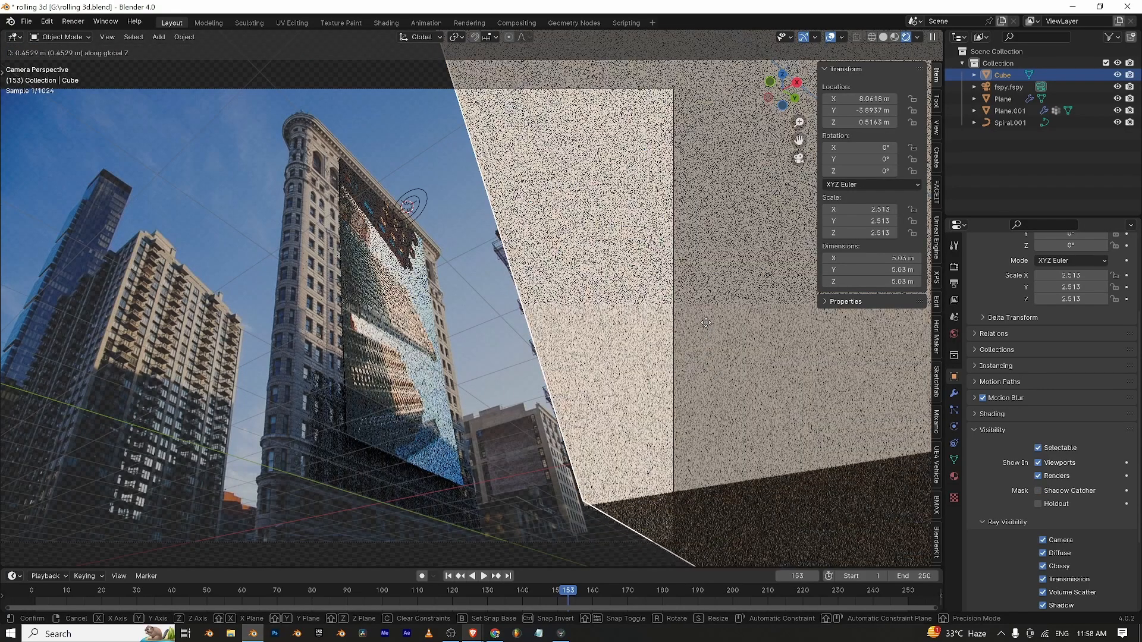
click(700, 245)
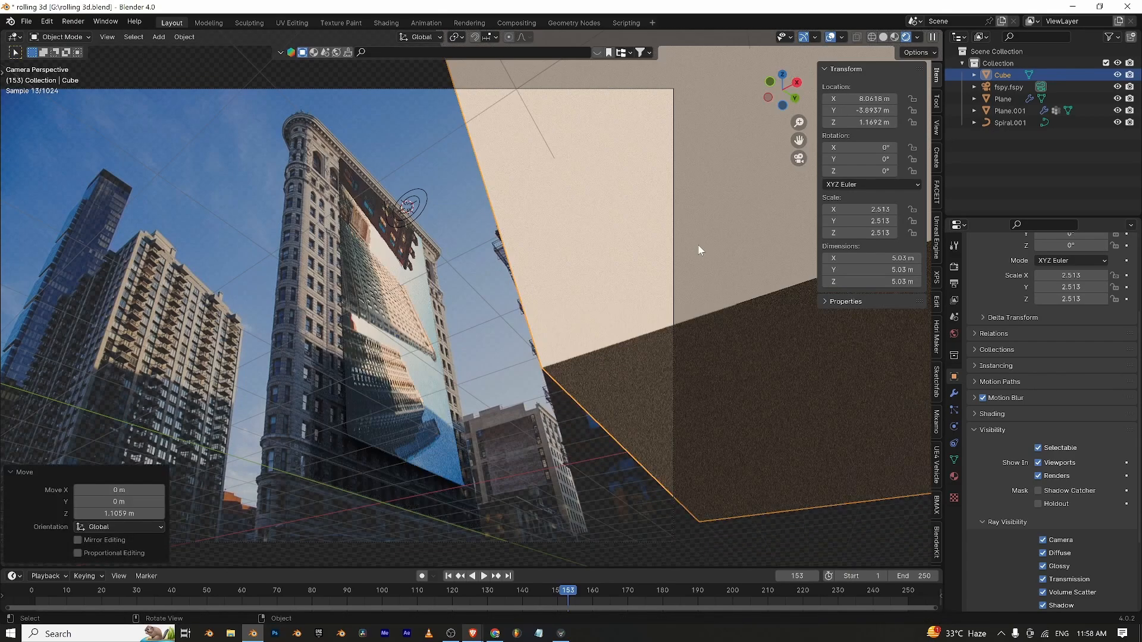
Extend the cube's bottom face downward to about 6.42 m total height and push its side face out about -0.58 m along Y.
key(Tab)
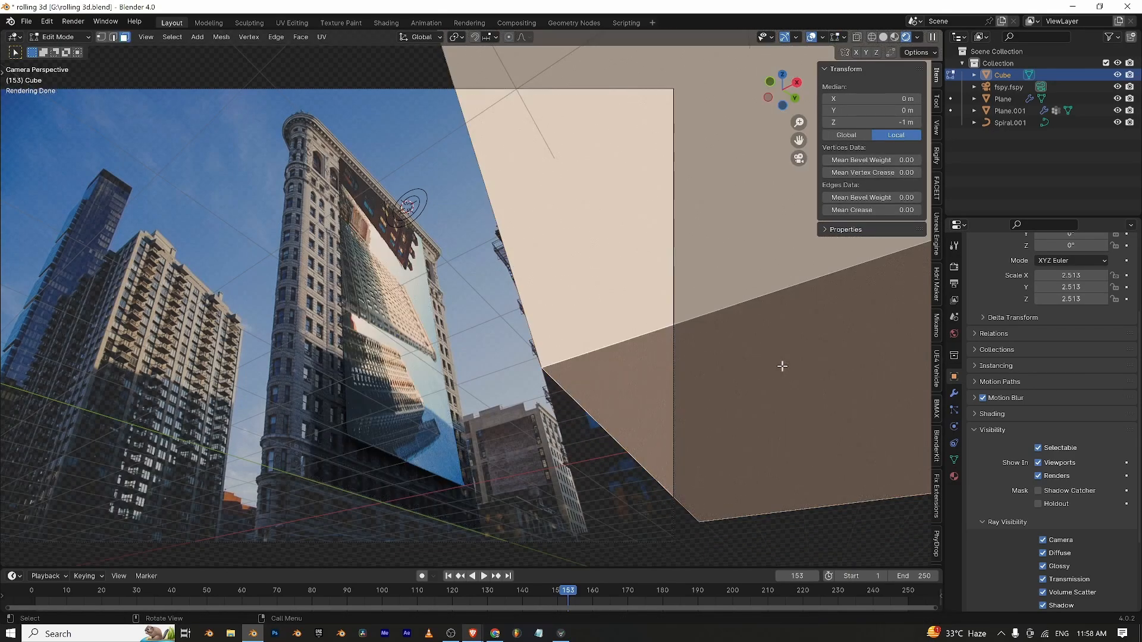
key(g)
key(z)
click(782, 393)
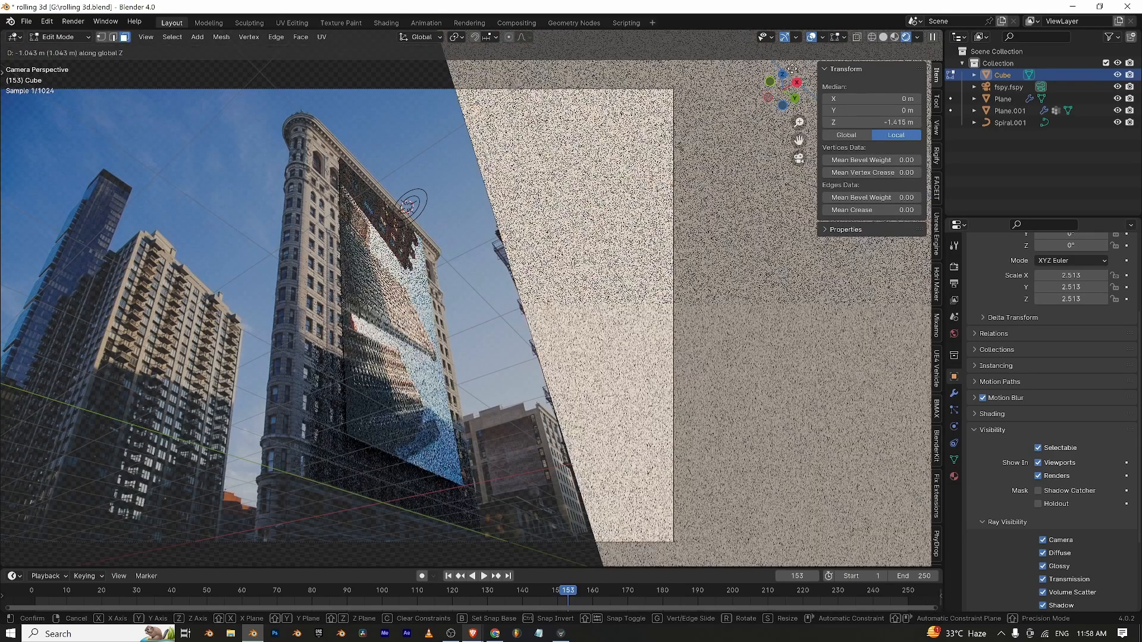
key(g)
key(y)
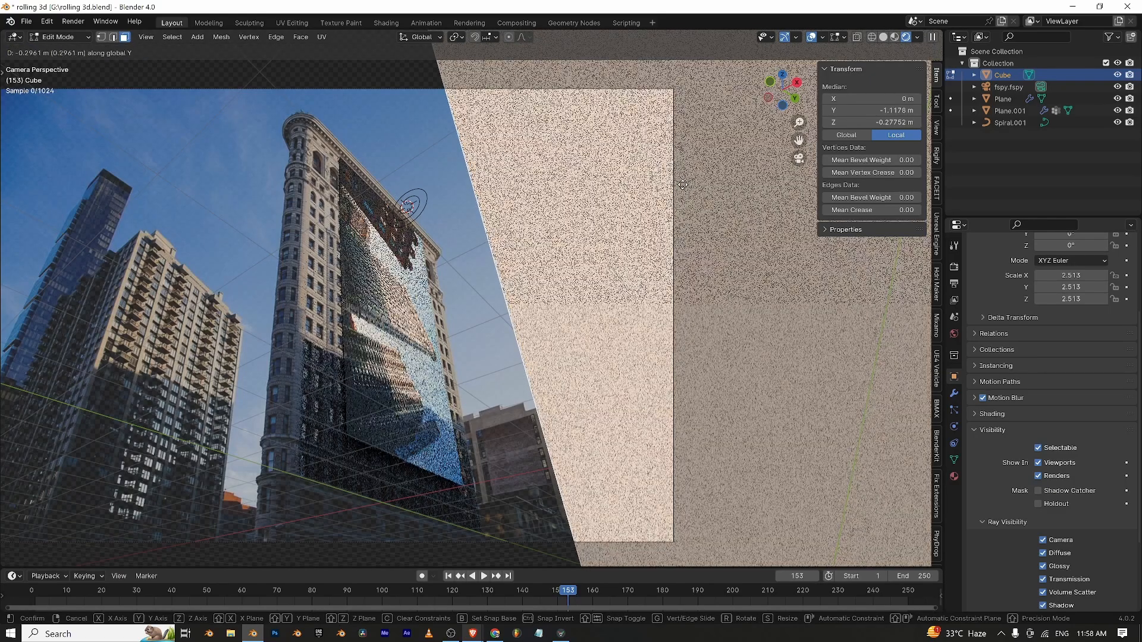
click(601, 153)
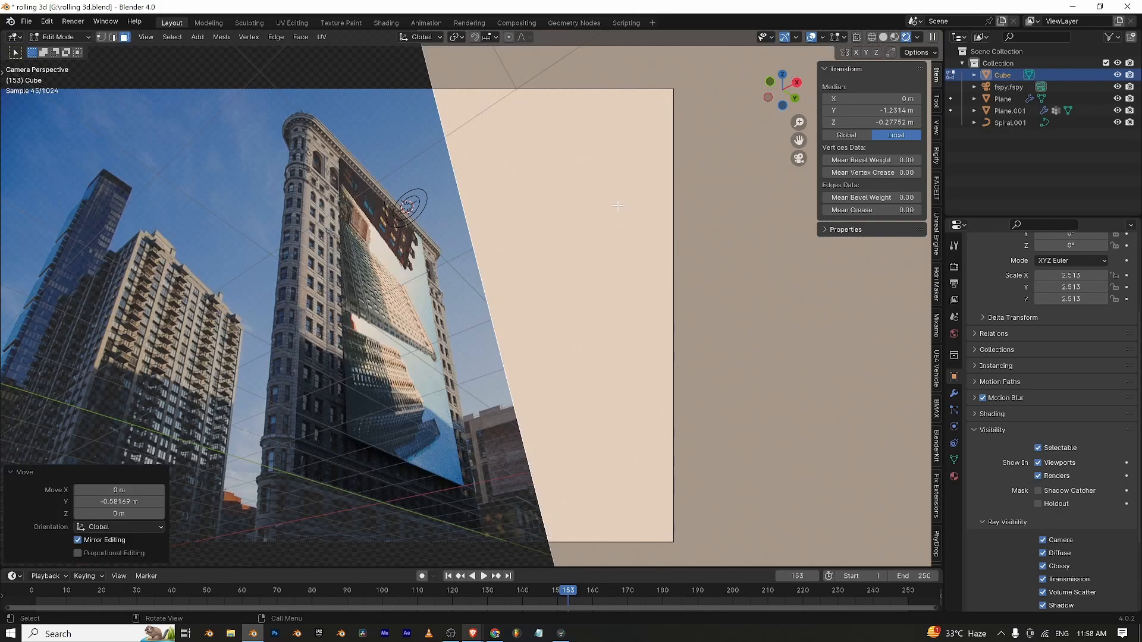
Extrude the outer vertical edge of the building's shadow-catcher plane about -0.93 m along X to form a side face.
click(294, 459)
key(Tab)
click(297, 403)
key(Tab)
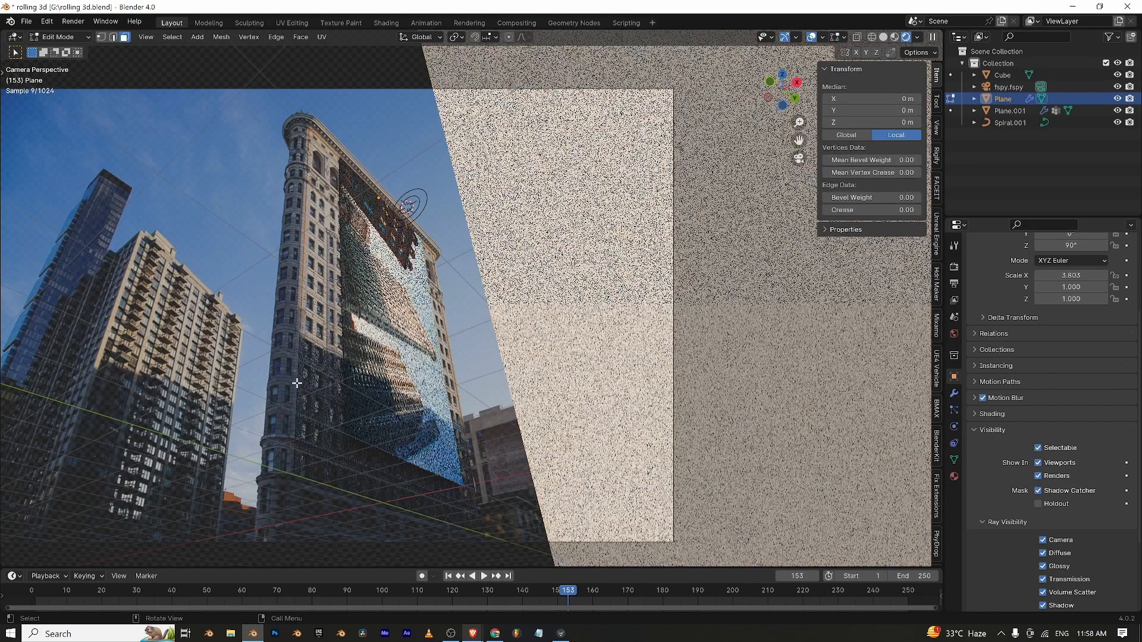
click(297, 383)
key(a)
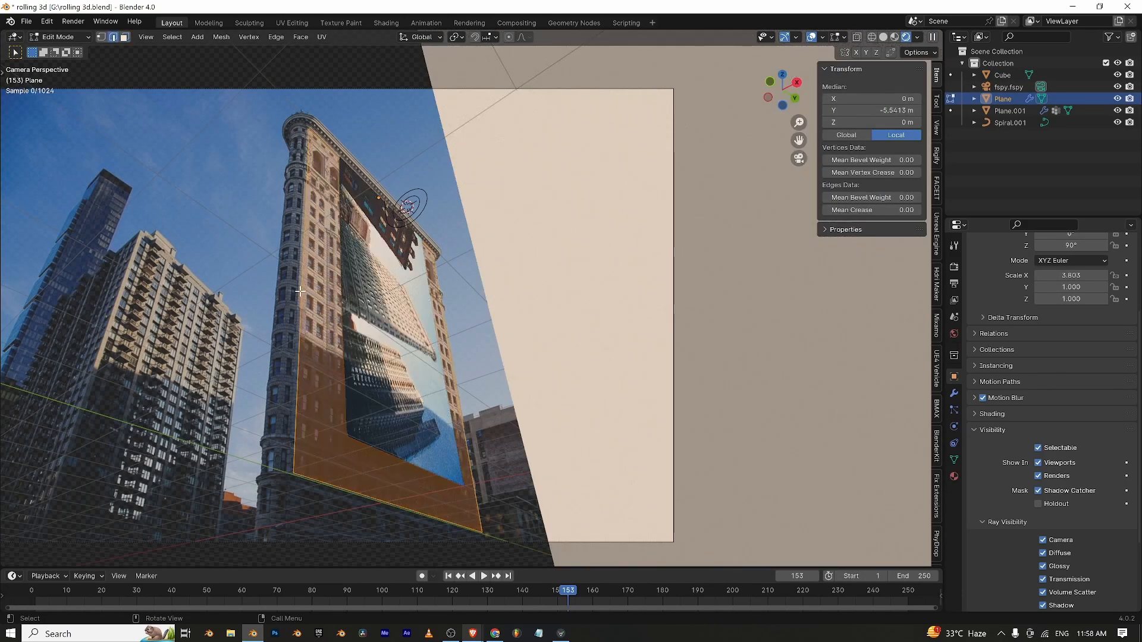
click(300, 292)
key(g)
key(y)
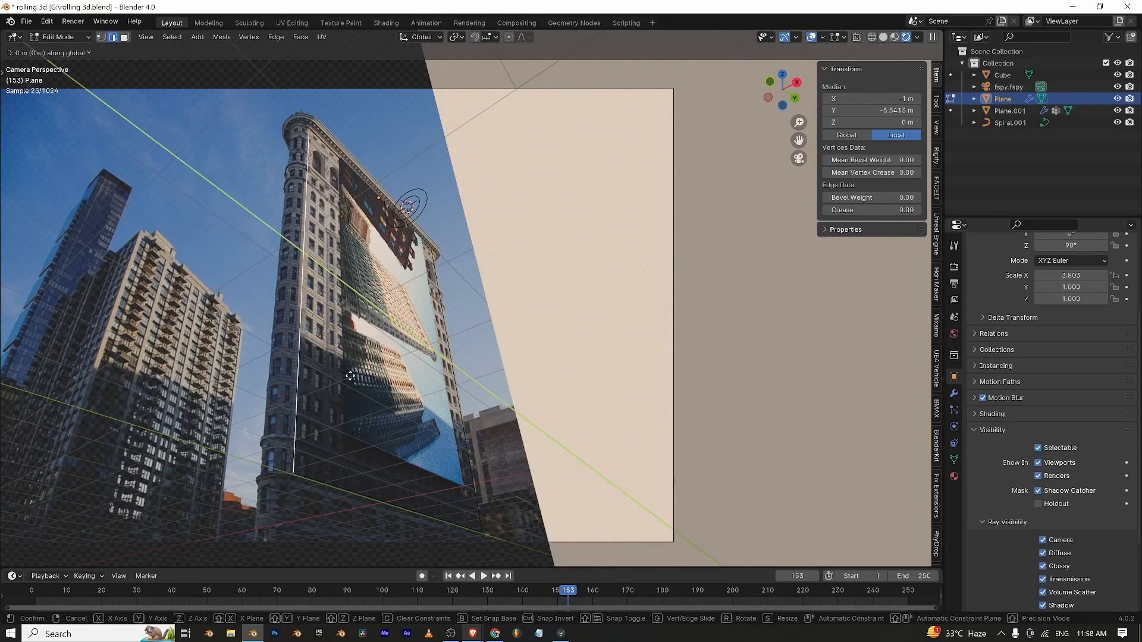
key(Escape)
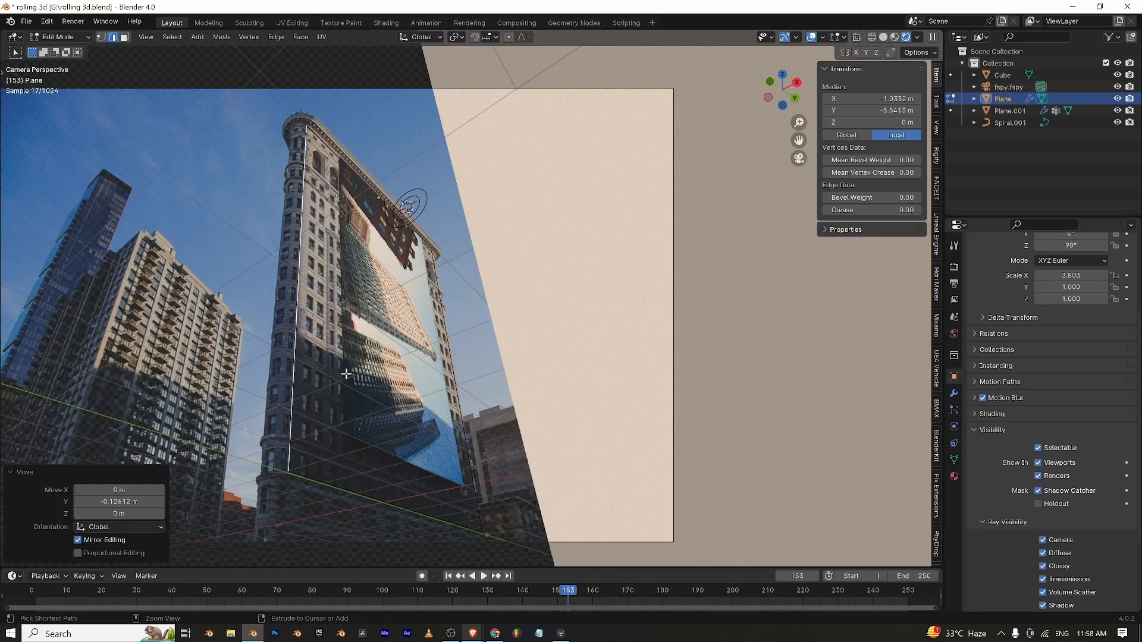
key(g)
key(x)
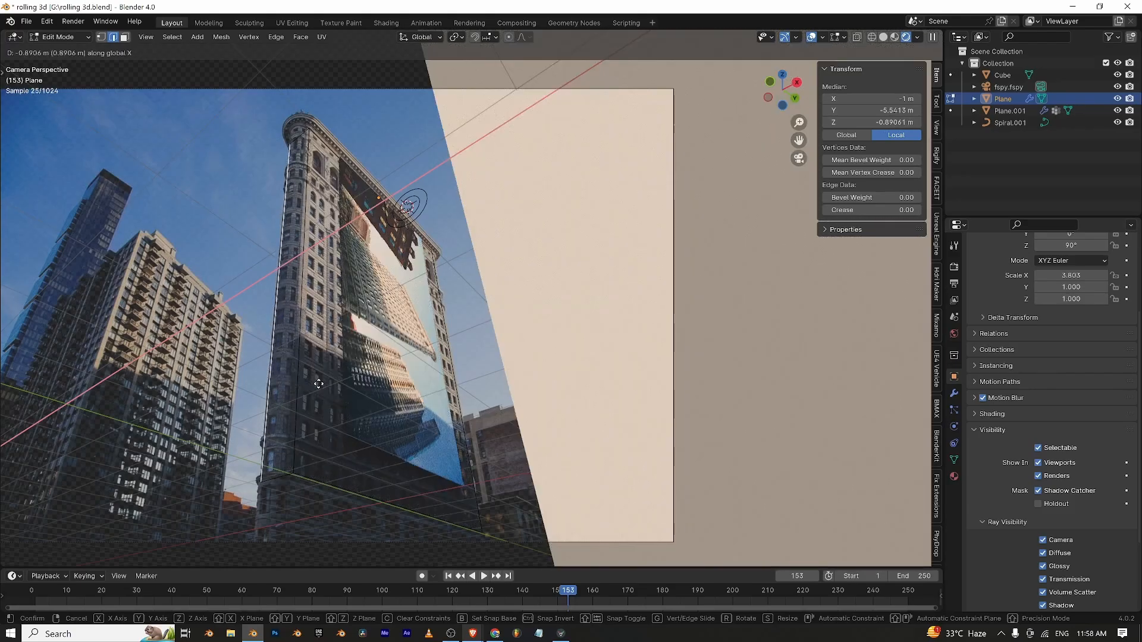
click(303, 394)
Extrude the plane's new side face outward about 0.22 m along its normal.
key(3)
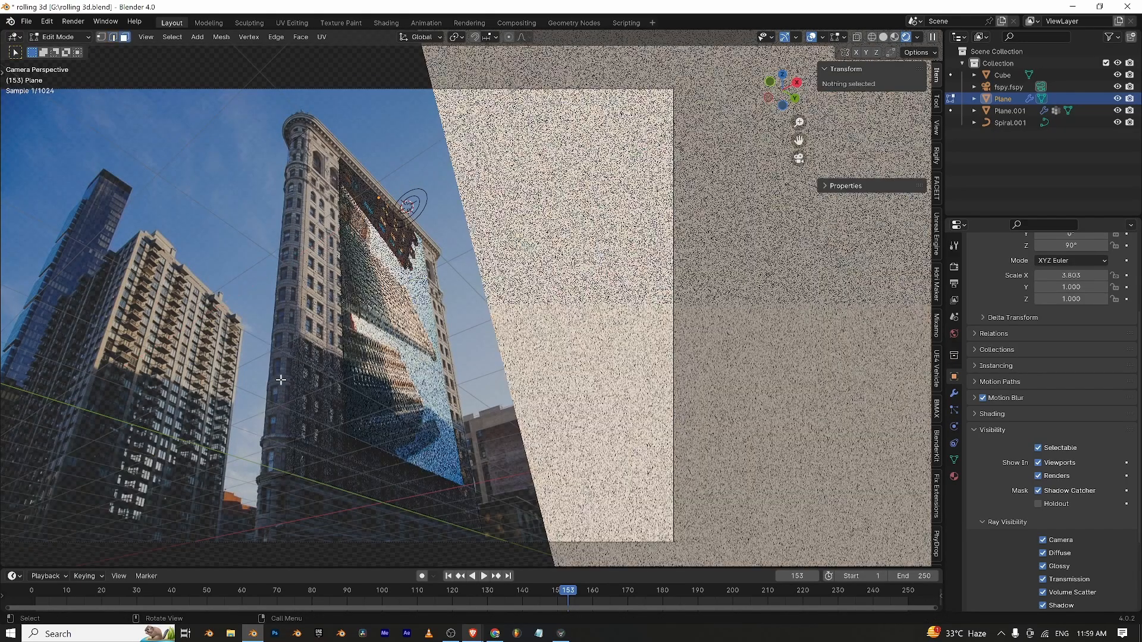
click(303, 395)
key(e)
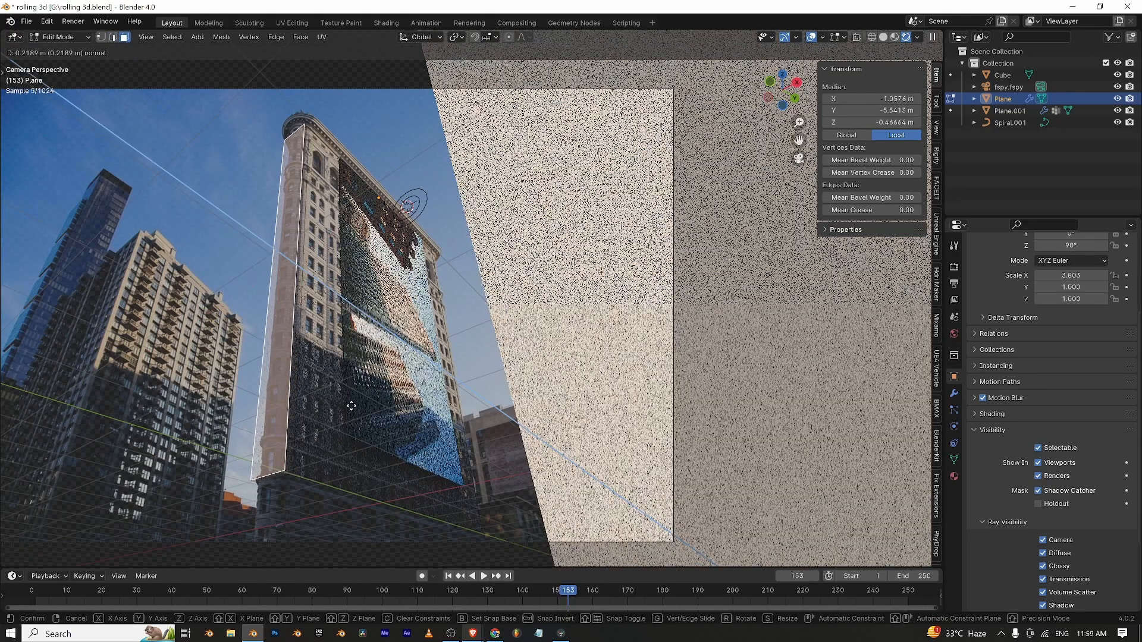
click(351, 405)
Try to bevel the edges of the extruded side face with two segments.
key(ctrl+b)
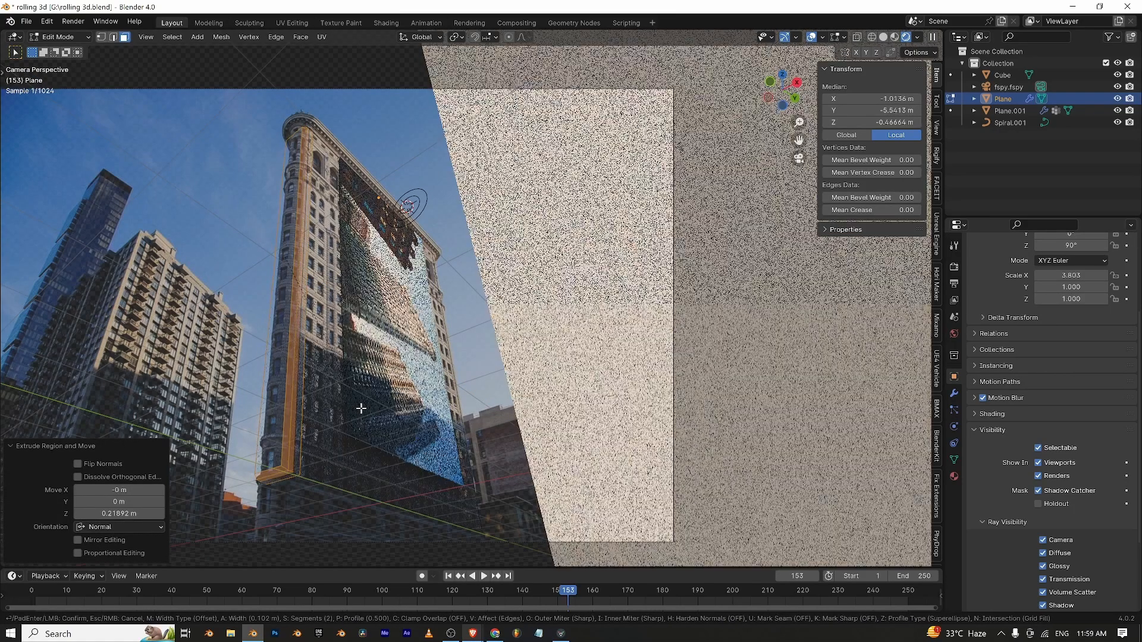
click(360, 408)
key(ctrl+z)
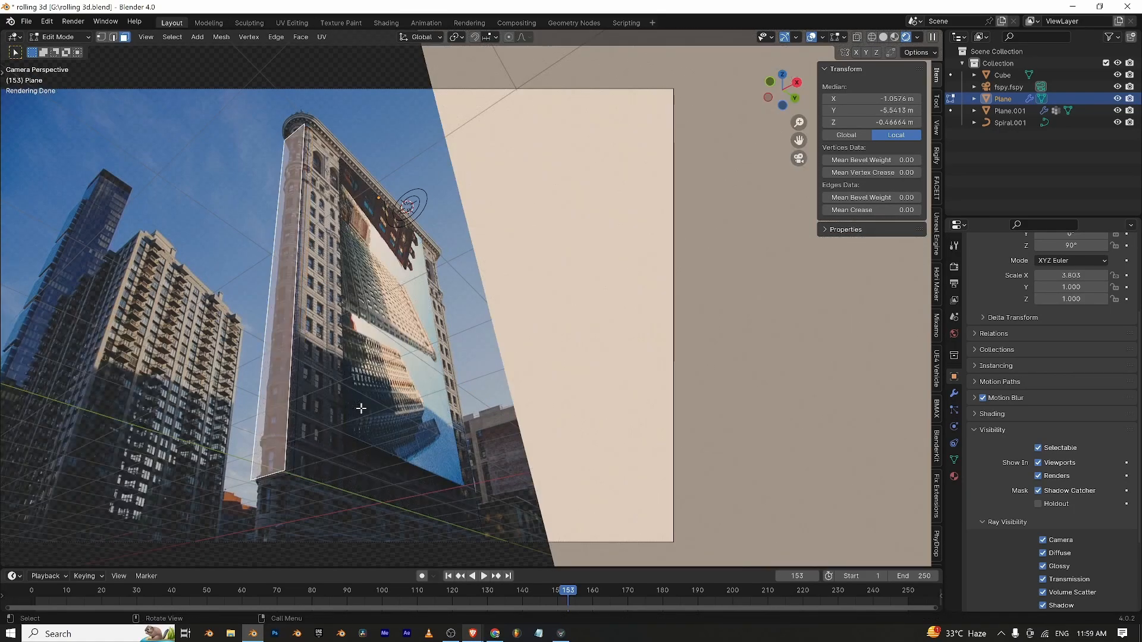
Move the extruded side face about -0.08 m along Y.
key(g)
key(y)
click(330, 404)
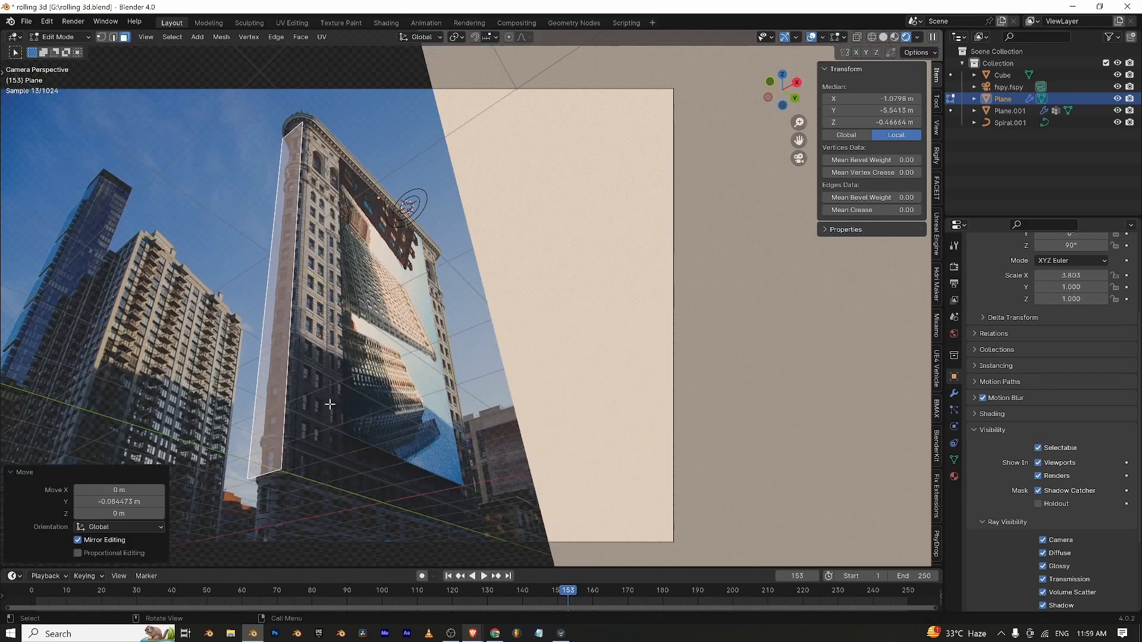
Apply the scale of the building's shadow-catcher plane.
key(Tab)
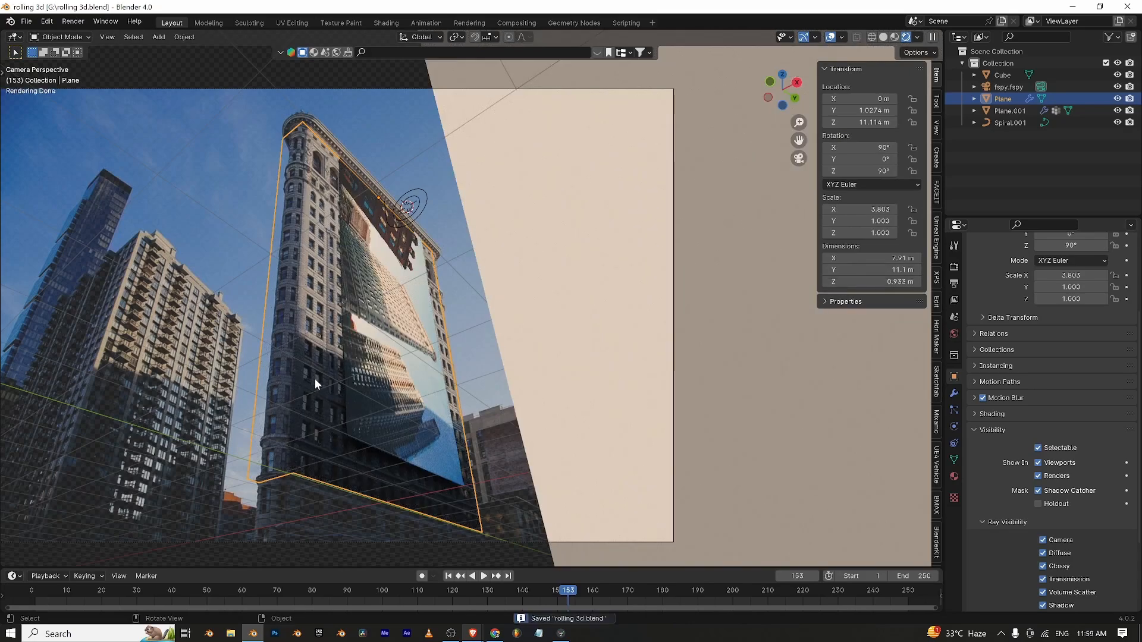
key(ctrl+a)
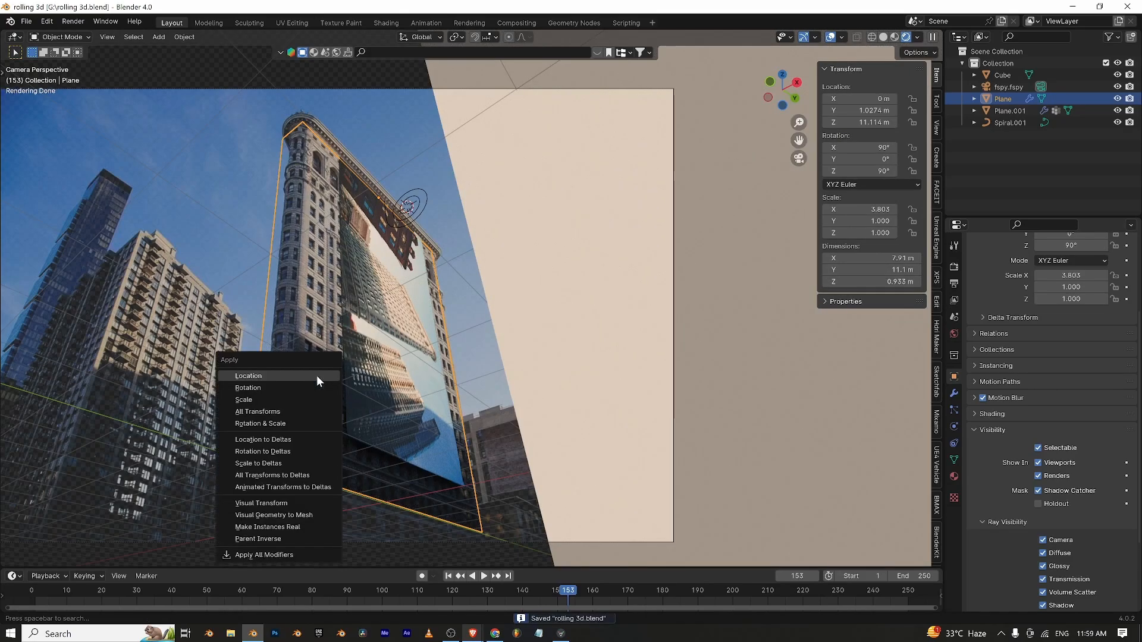
click(287, 398)
Bevel the side face's edges about 0.396 m with three segments and shift the result about 0.04 m along Y.
key(Tab)
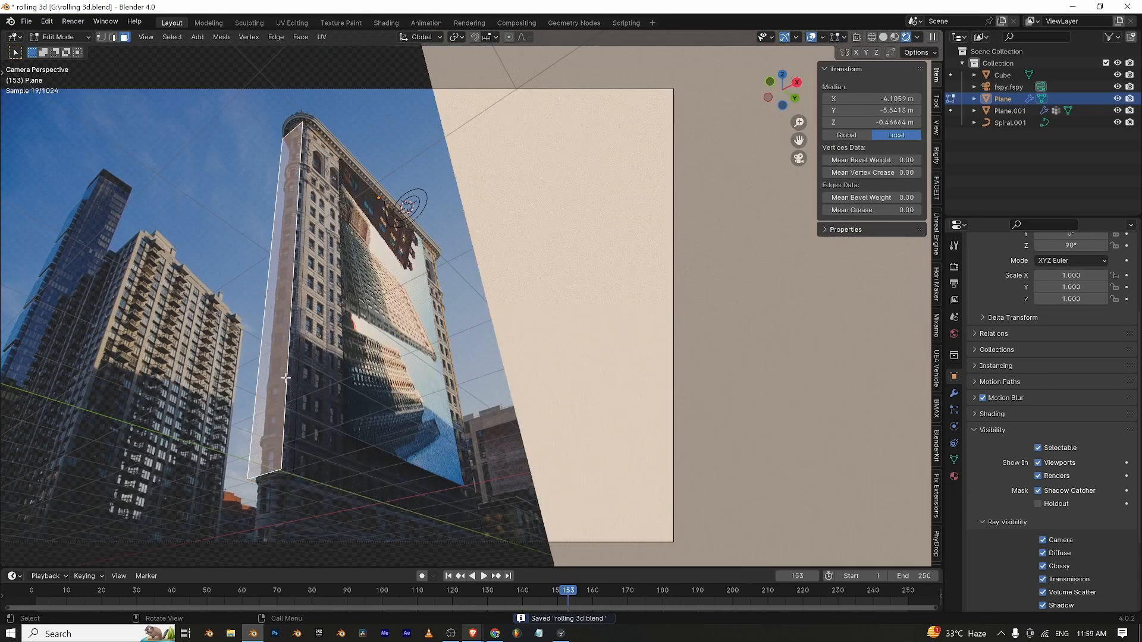
key(ctrl+b)
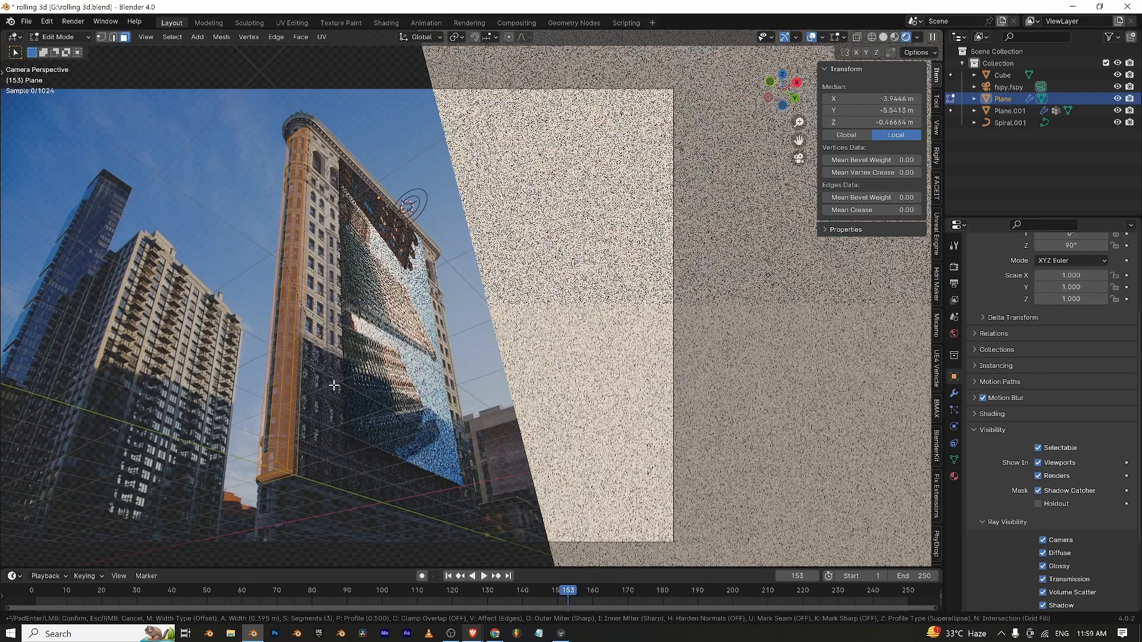
click(344, 386)
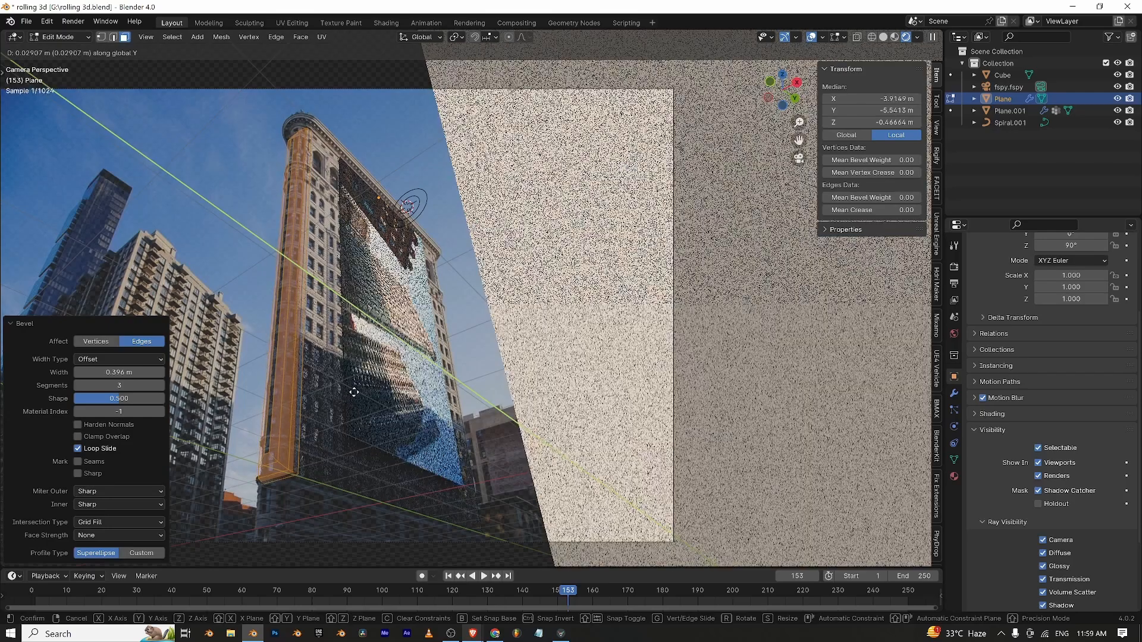
click(359, 394)
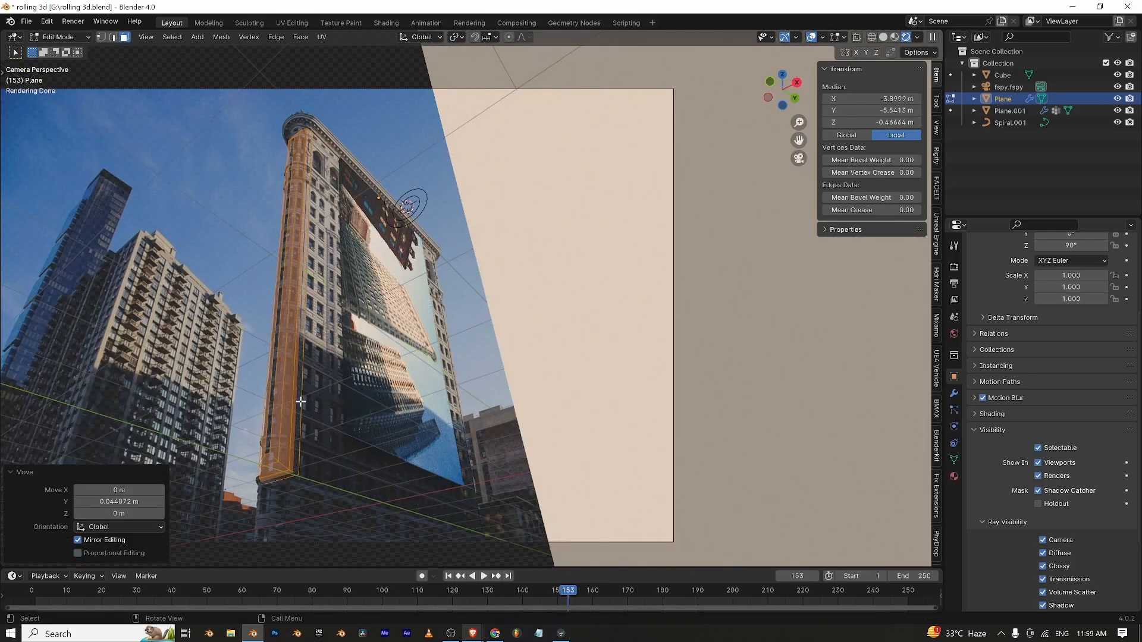
key(Tab)
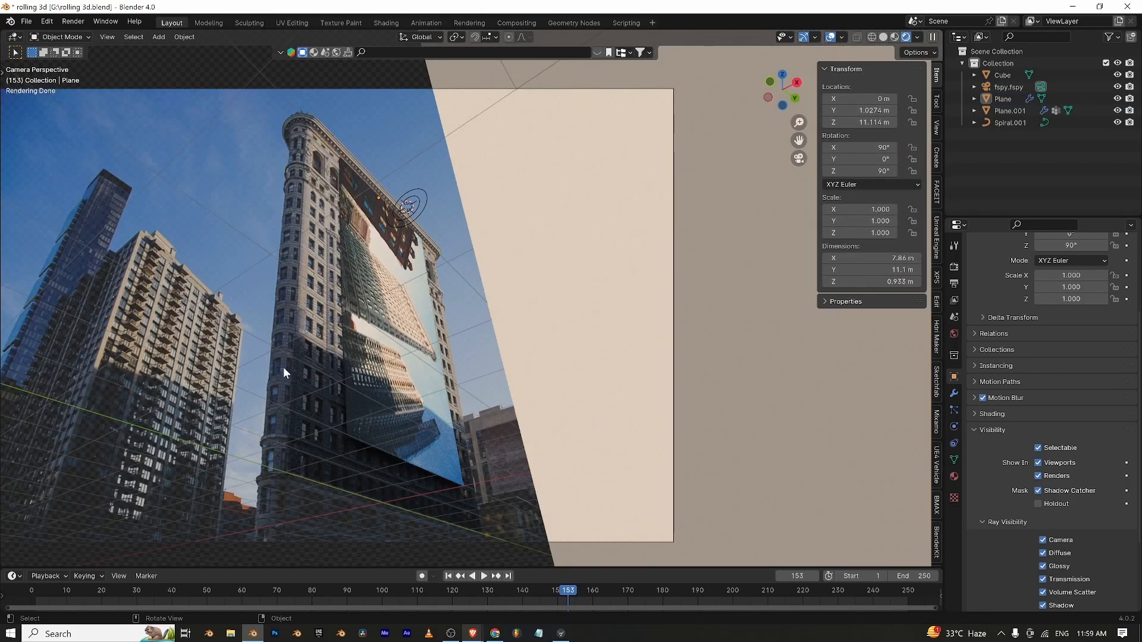
click(283, 367)
key(alt+a)
click(304, 347)
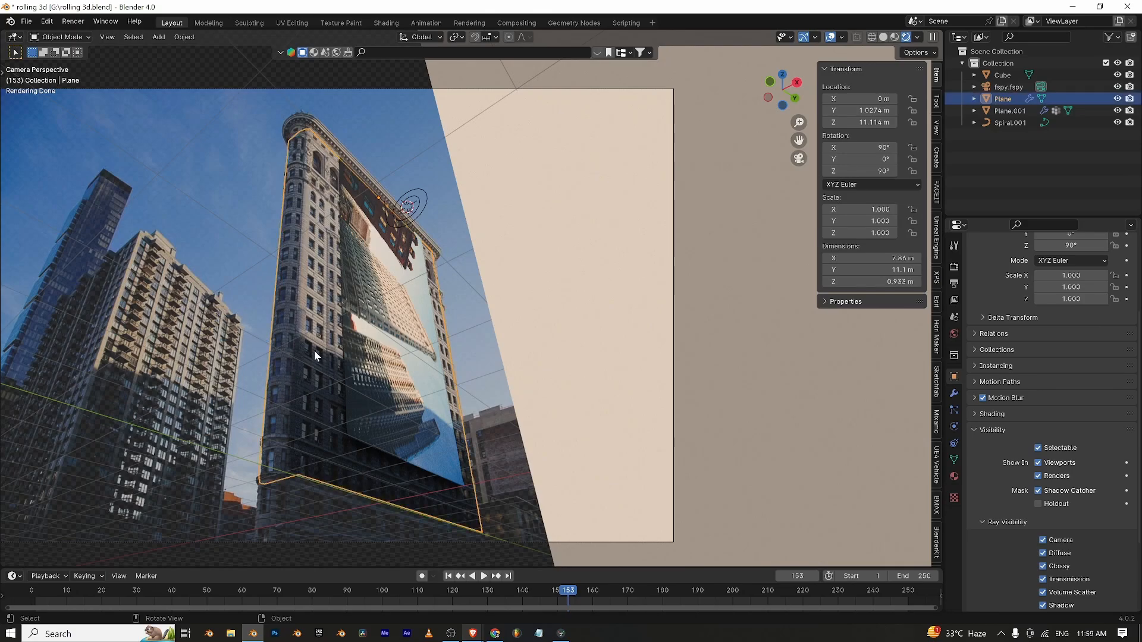
key(Tab)
key(Tab)
key(Tab)
key(Tab)
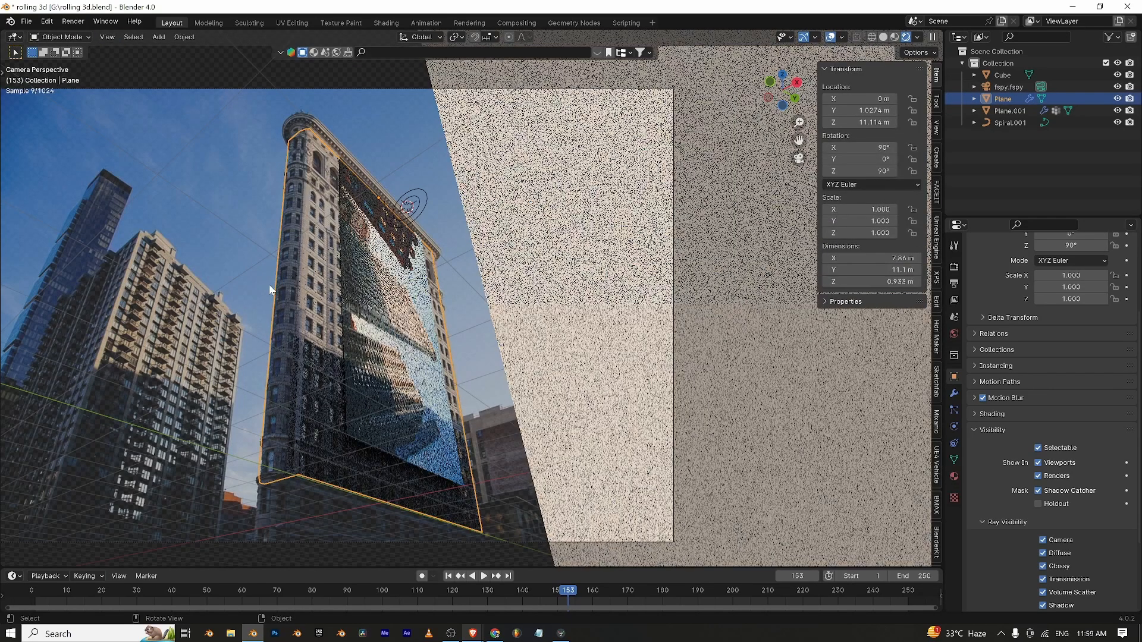
Move the cube along Y to about -4.35 m so its shadow falls on the lower building and banner.
click(576, 315)
key(g)
key(x)
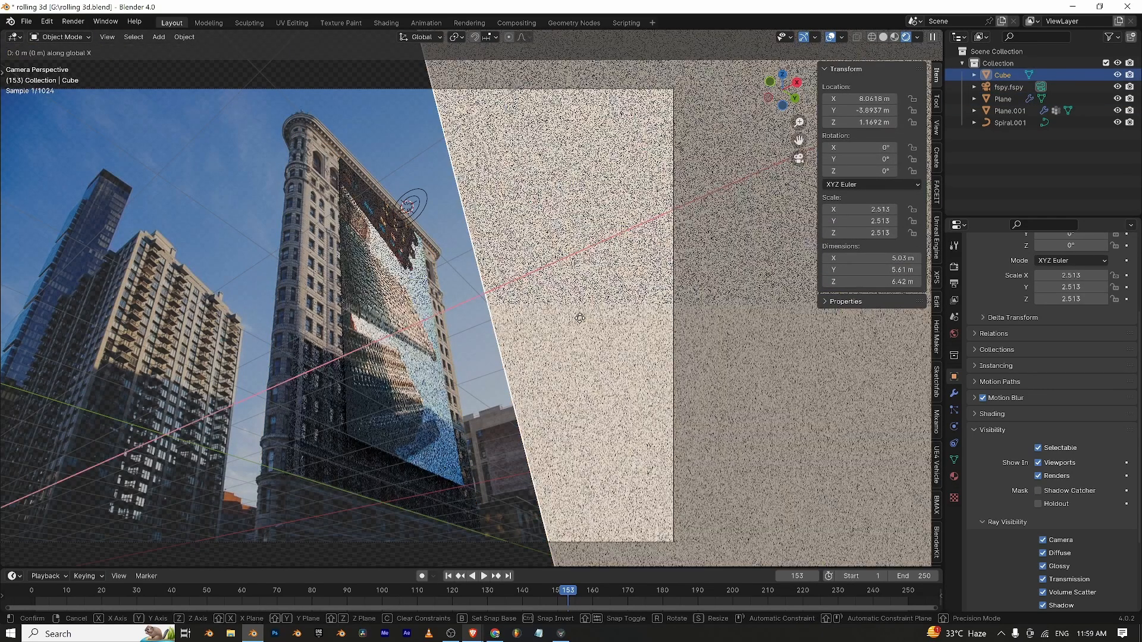
key(y)
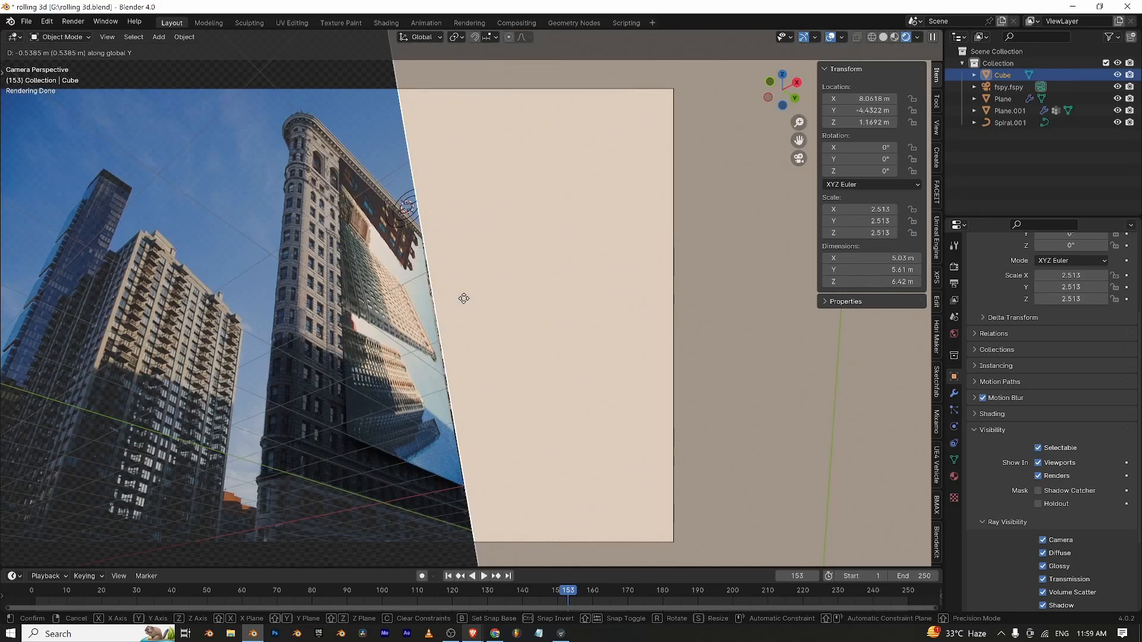
key(y)
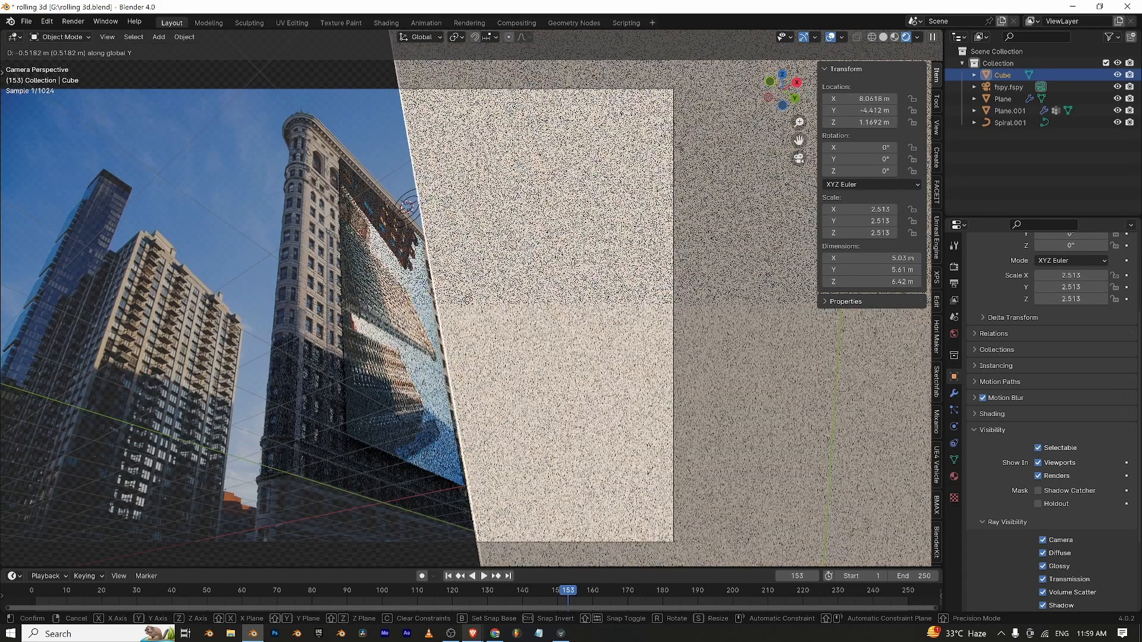
key(x)
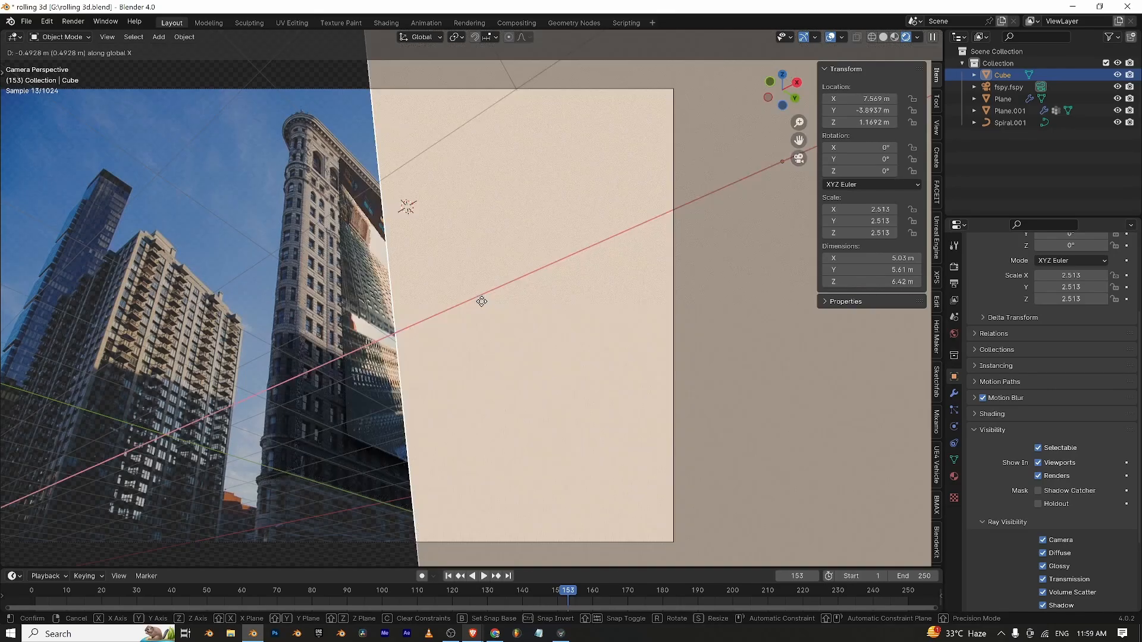
key(y)
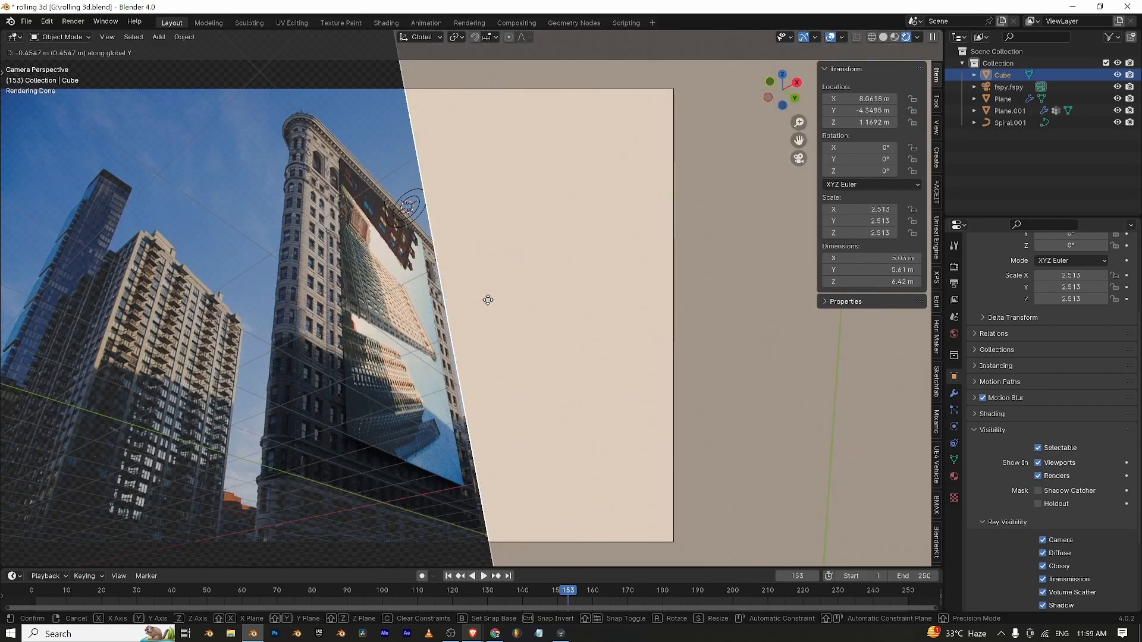
click(488, 300)
Turn off Camera in the cube's ray visibility settings.
click(714, 311)
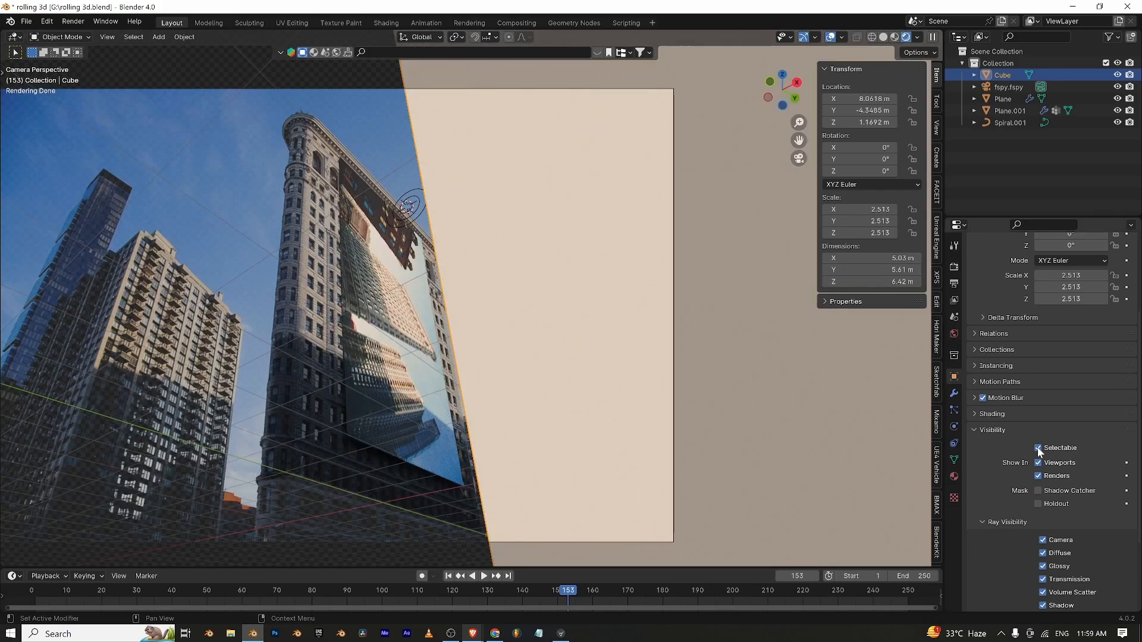
scroll(999, 446, down, 4)
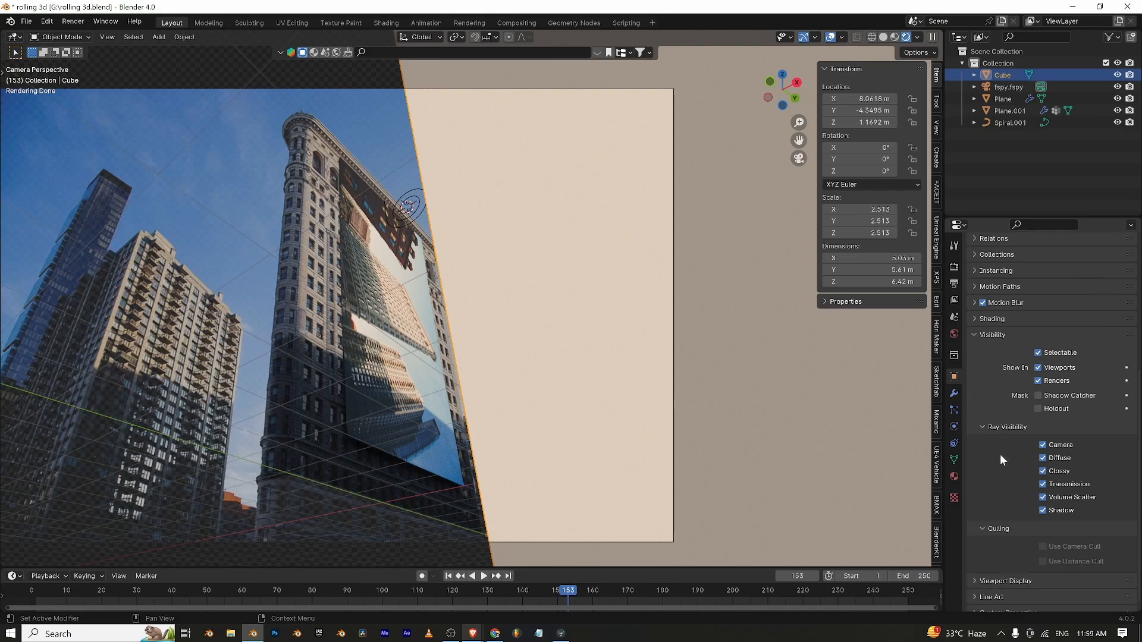
click(1042, 436)
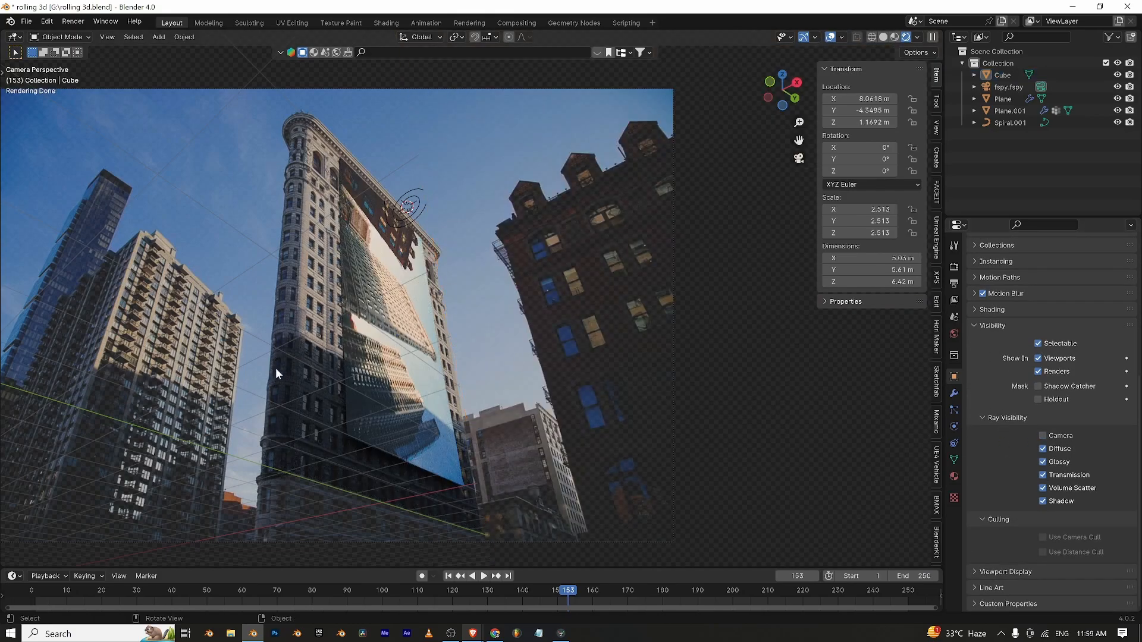
Try moving the hidden cube freely to check its shadow on the building.
click(622, 305)
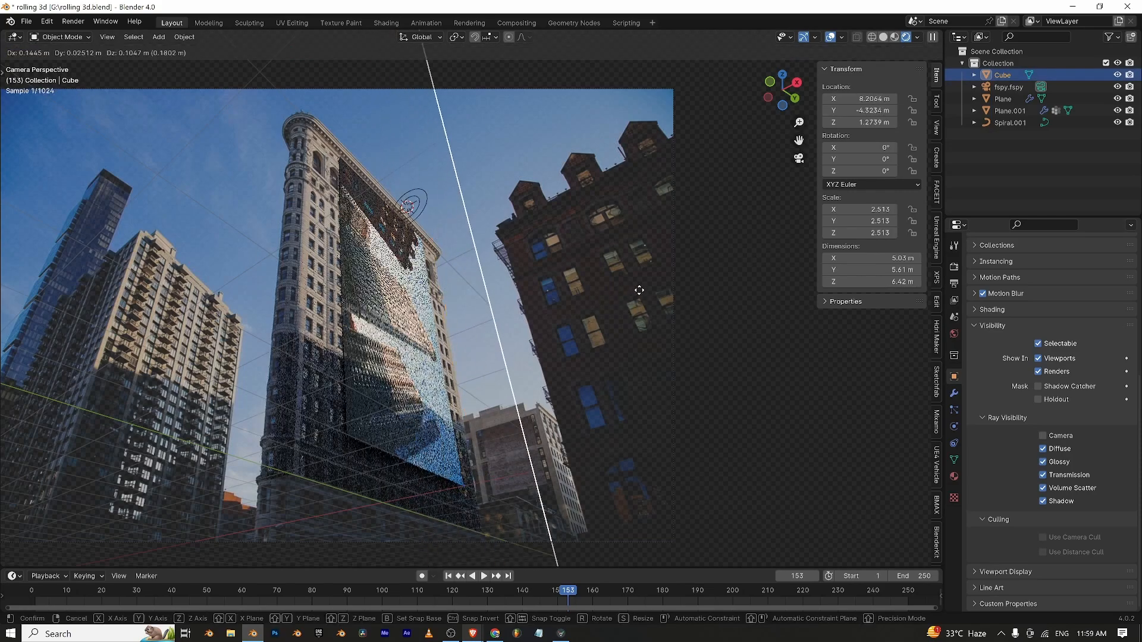
click(233, 160)
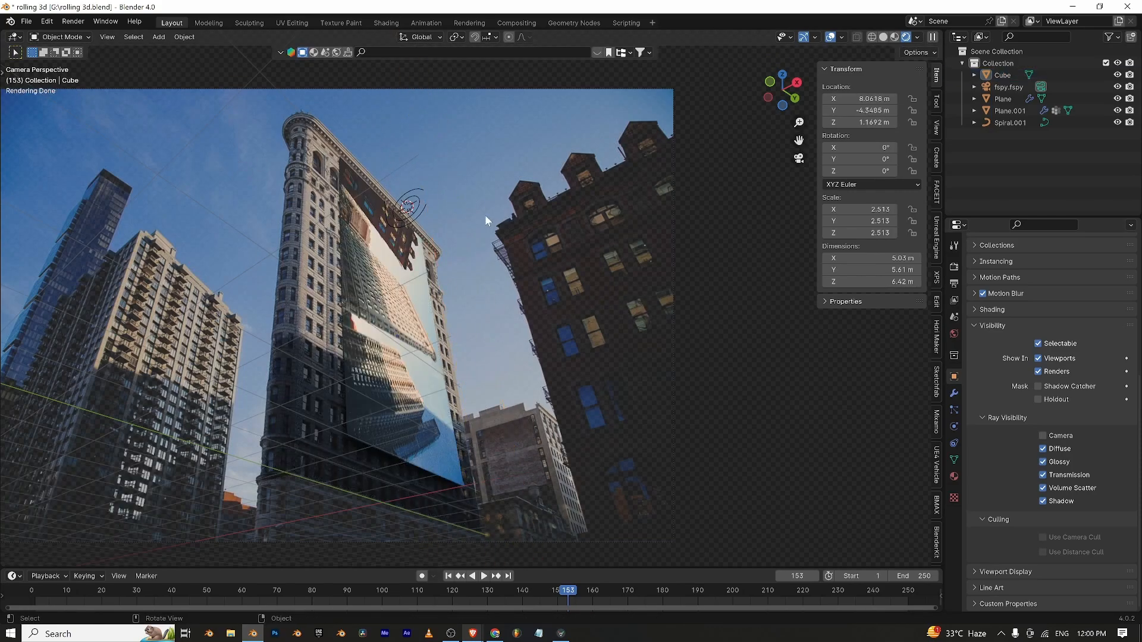
Turn off Diffuse, Glossy, Transmission and Volume Scatter in the cube's ray visibility, leaving only Shadow on.
click(1041, 501)
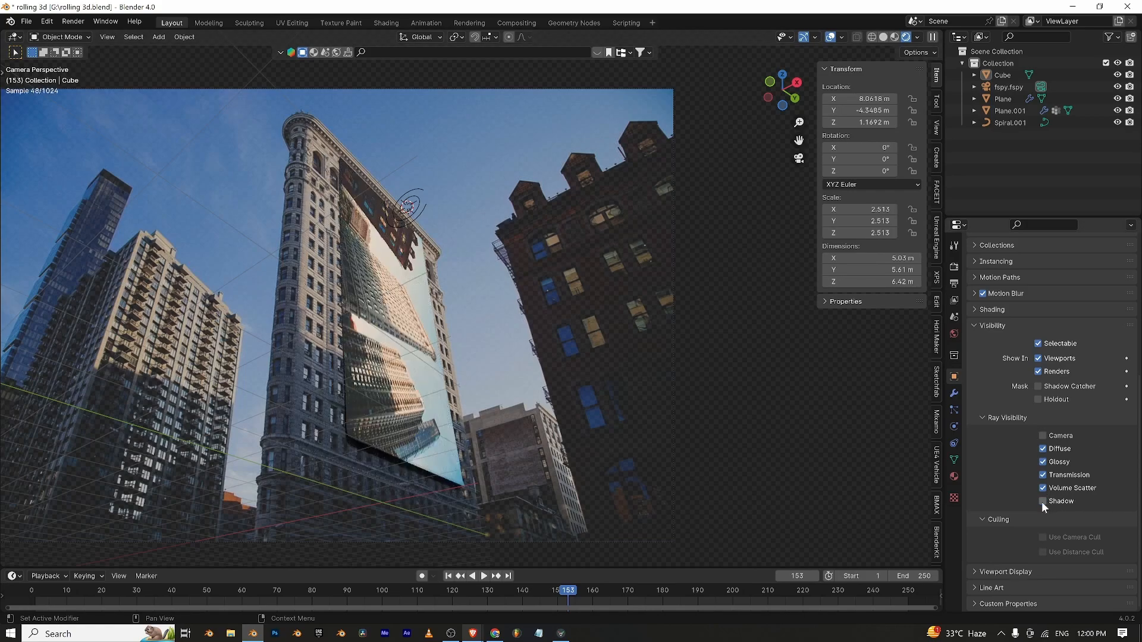
click(1041, 501)
drag(1043, 488, 1042, 449)
click(1042, 449)
click(1042, 449)
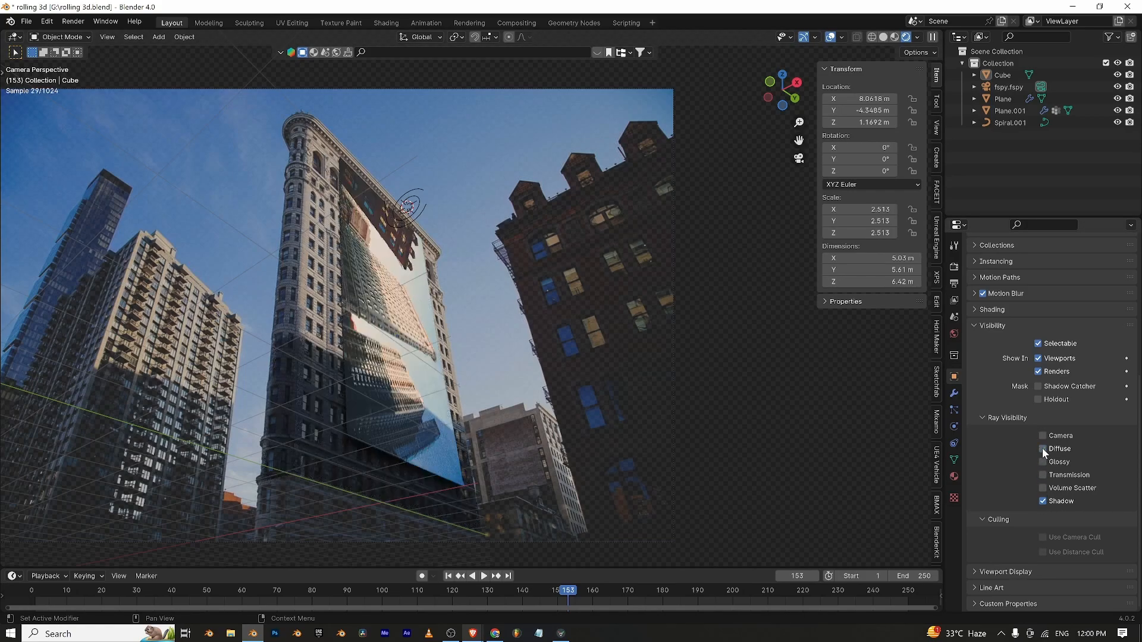
click(1043, 501)
click(1043, 501)
Extend the cube's banner-side face along Y until the cube is 8.5 m in Y, and return to the camera view.
click(647, 333)
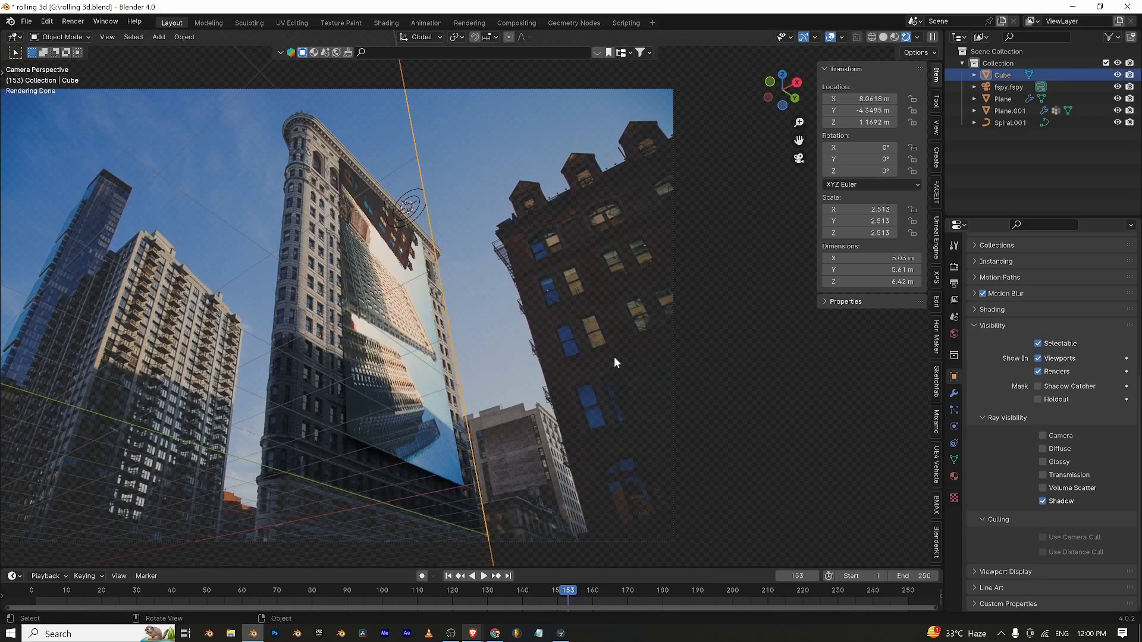
middle_drag(570, 357, 399, 387)
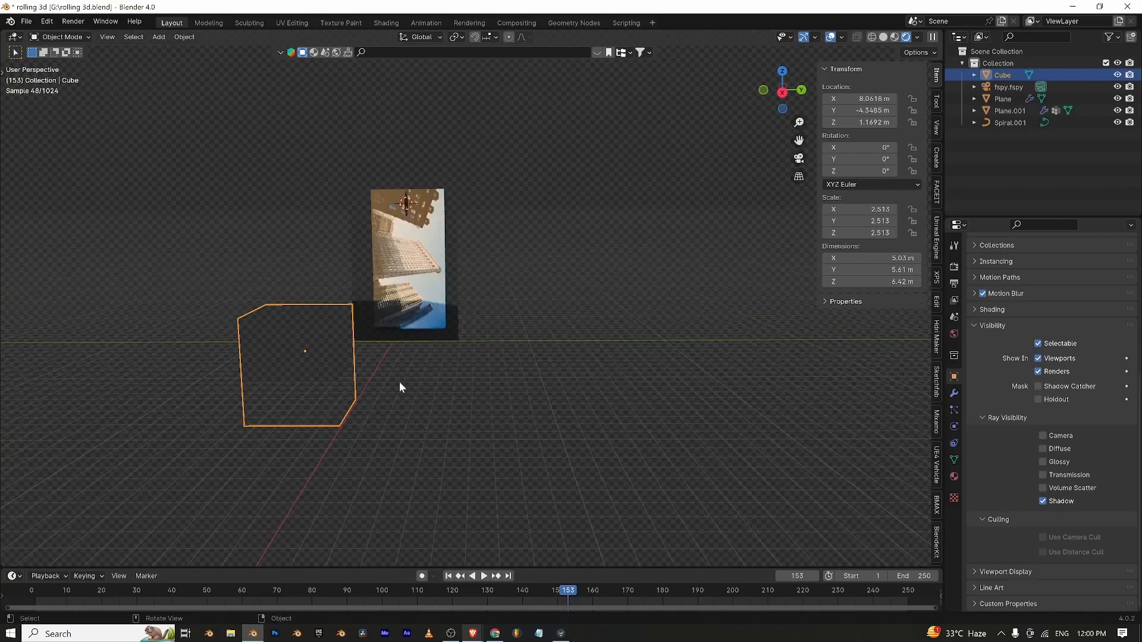
key(Tab)
click(332, 372)
click(352, 371)
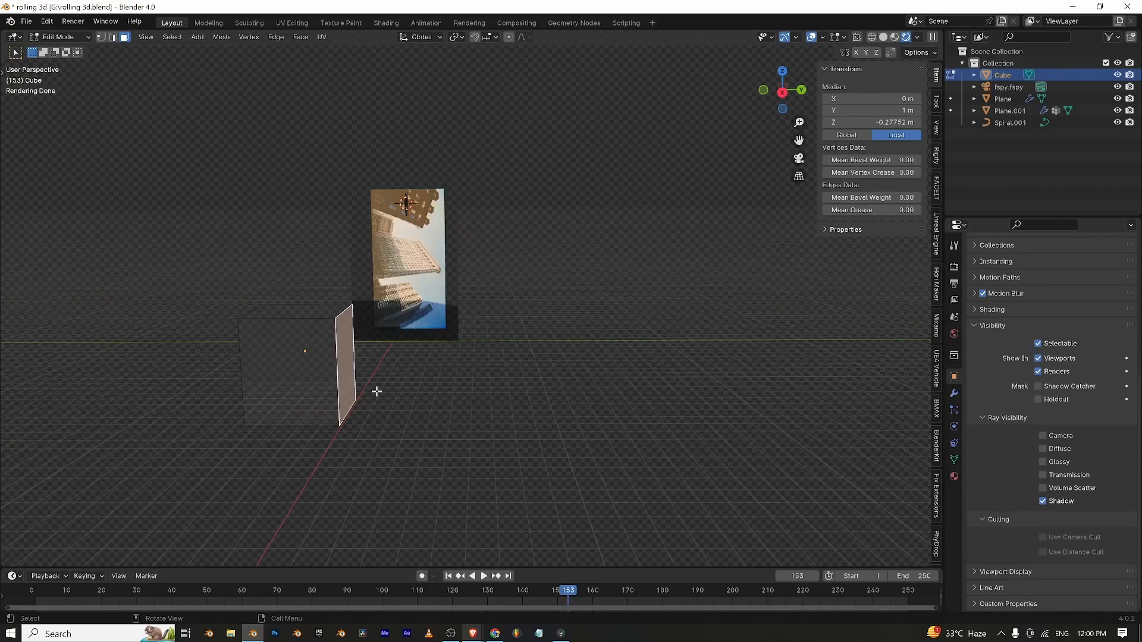
key(g)
key(y)
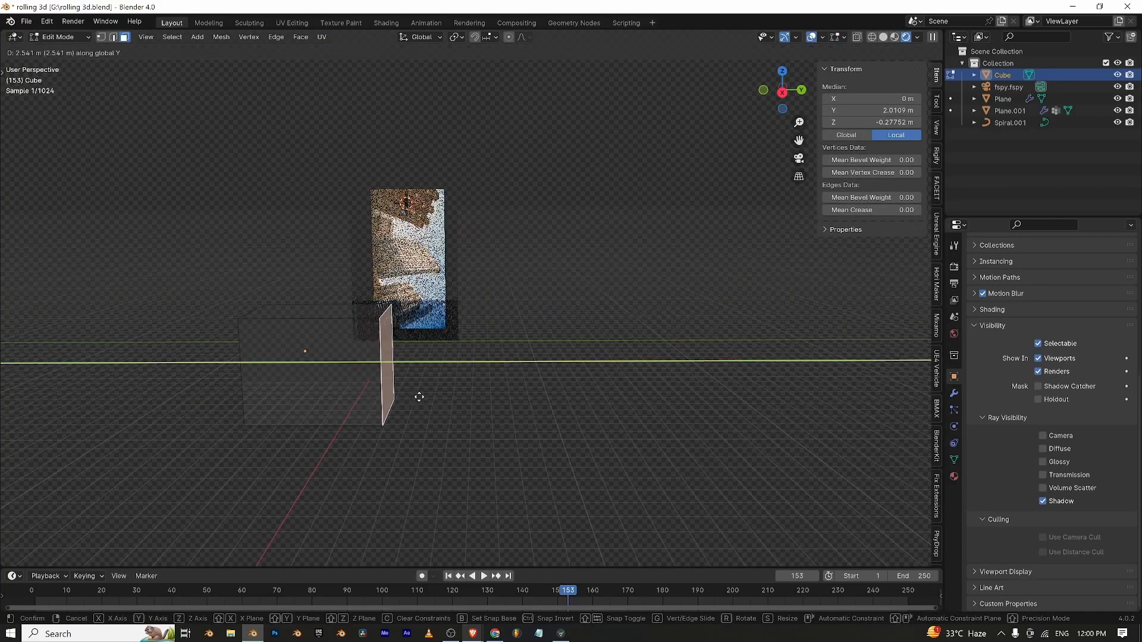
click(421, 399)
key(Tab)
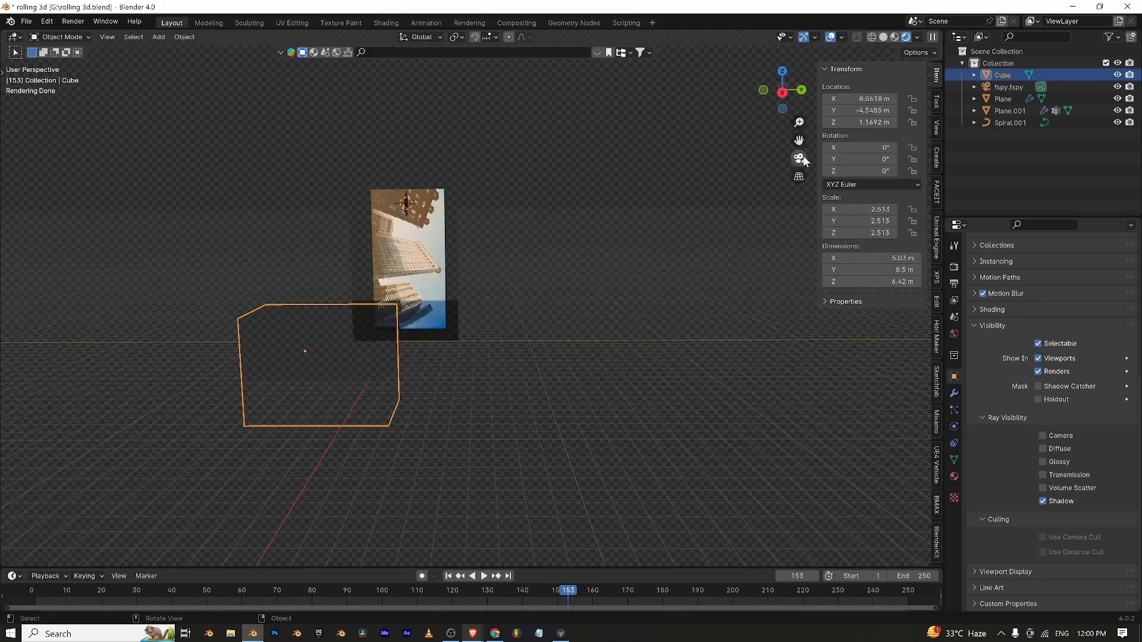
click(800, 159)
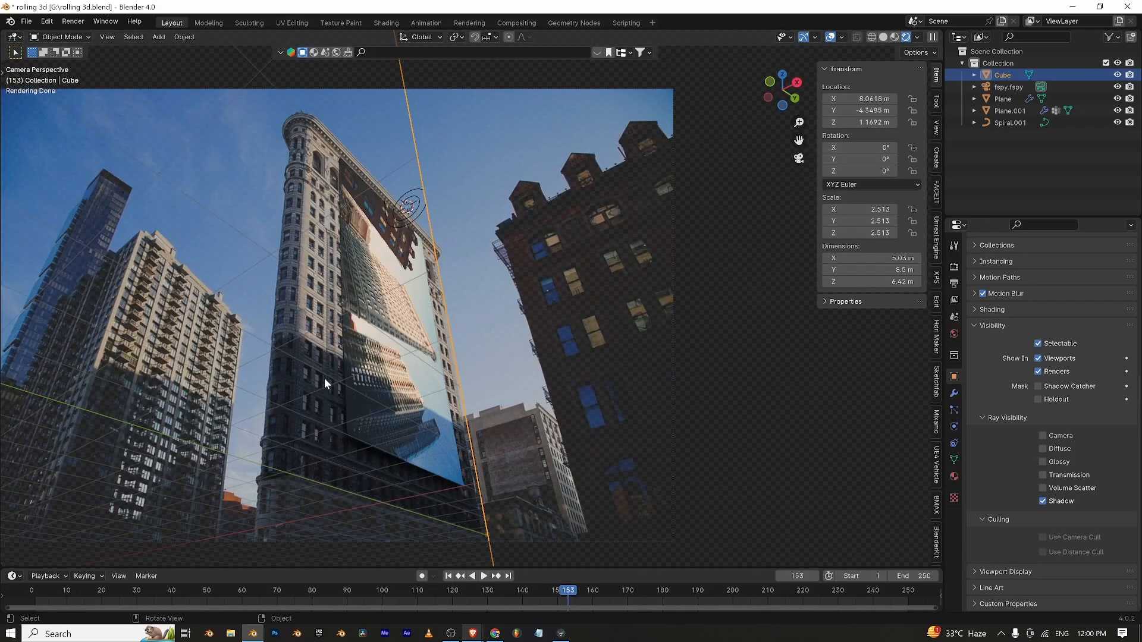
Show the HDRI behind the scene in the Shading workspace using material preview with Scene World lighting.
click(386, 22)
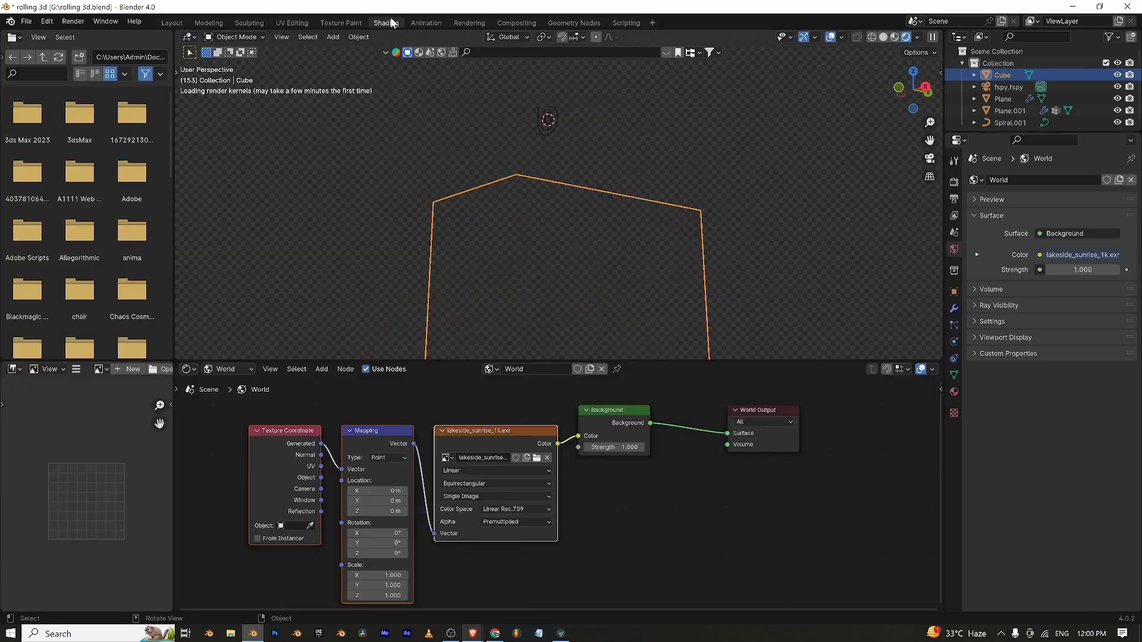
click(916, 38)
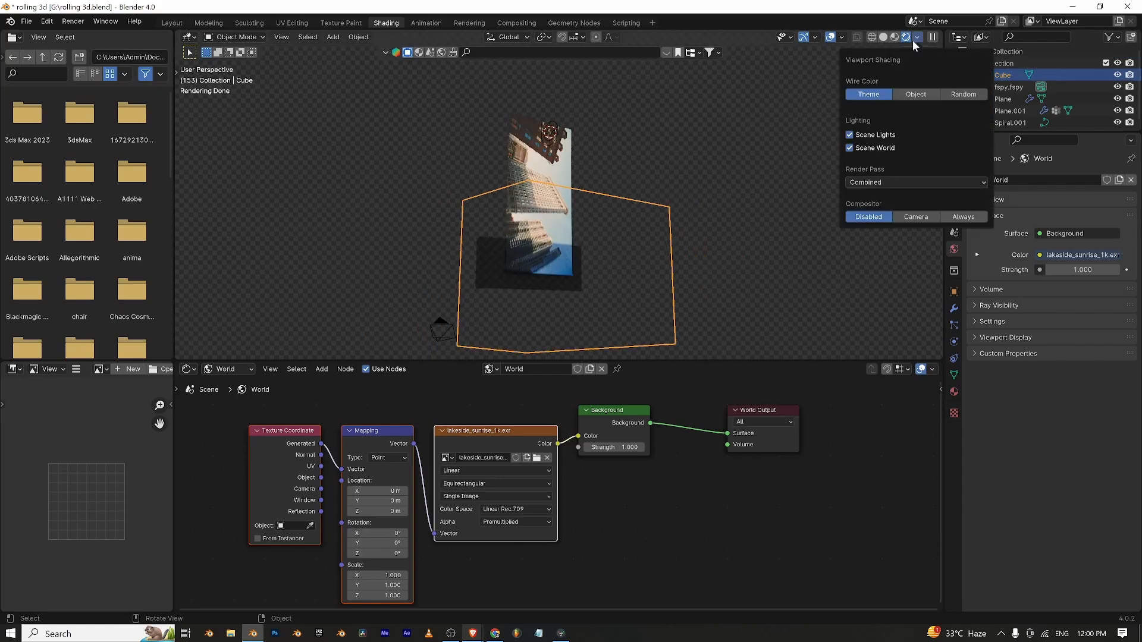
click(895, 37)
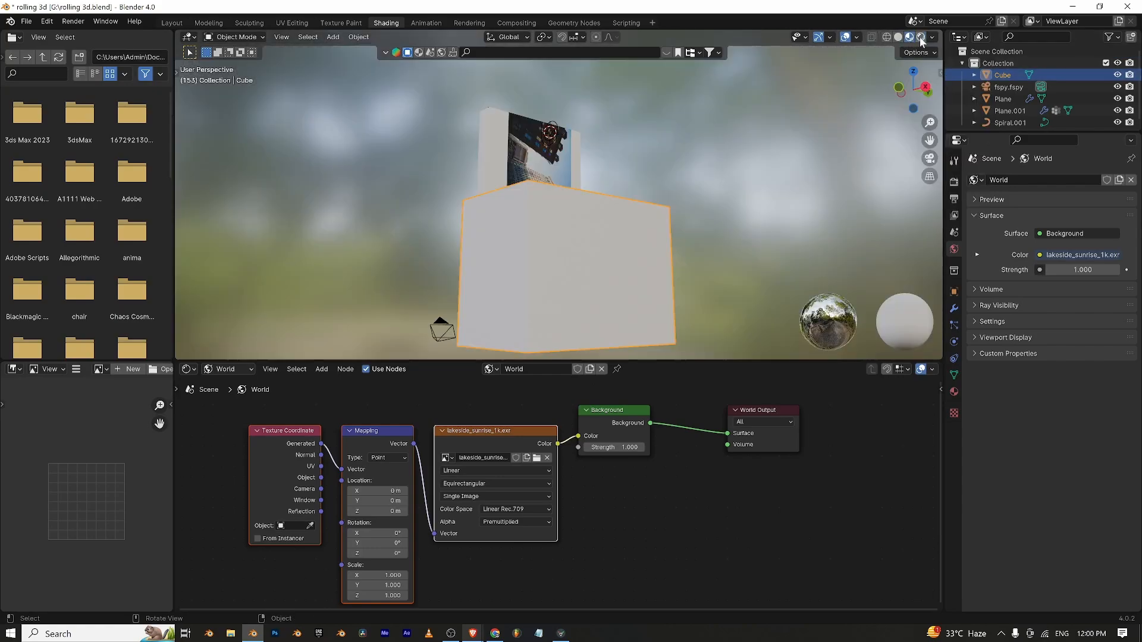
click(932, 37)
click(891, 108)
Examine the HDRI's sun direction relative to the banner and cube, and return to the Layout workspace.
scroll(597, 152, down, 8)
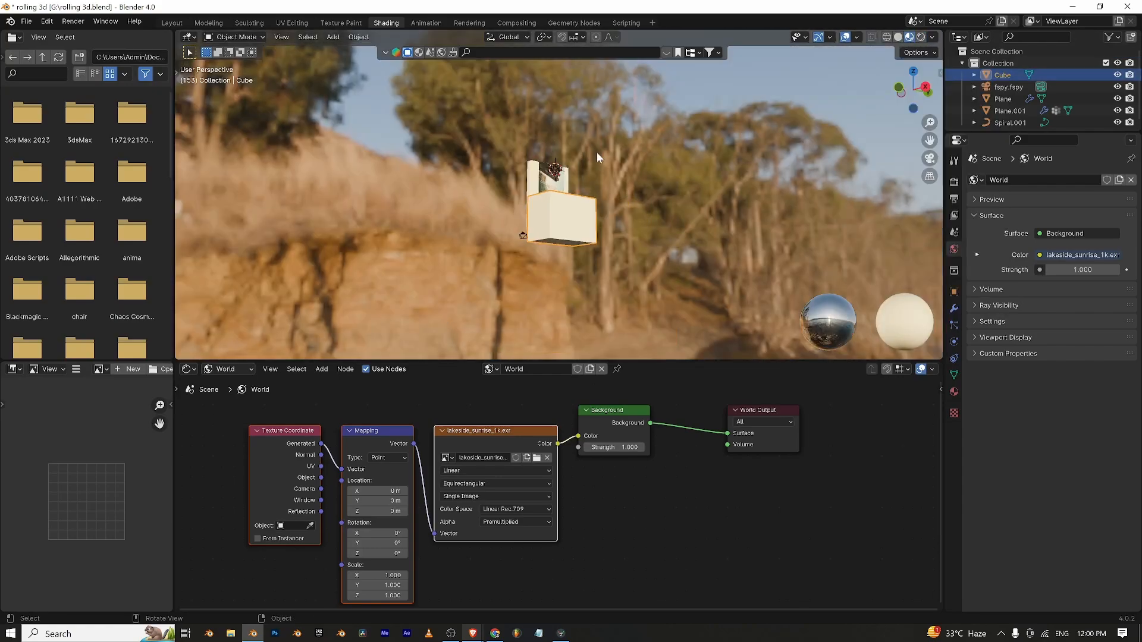
alt+drag(542, 237, 795, 254)
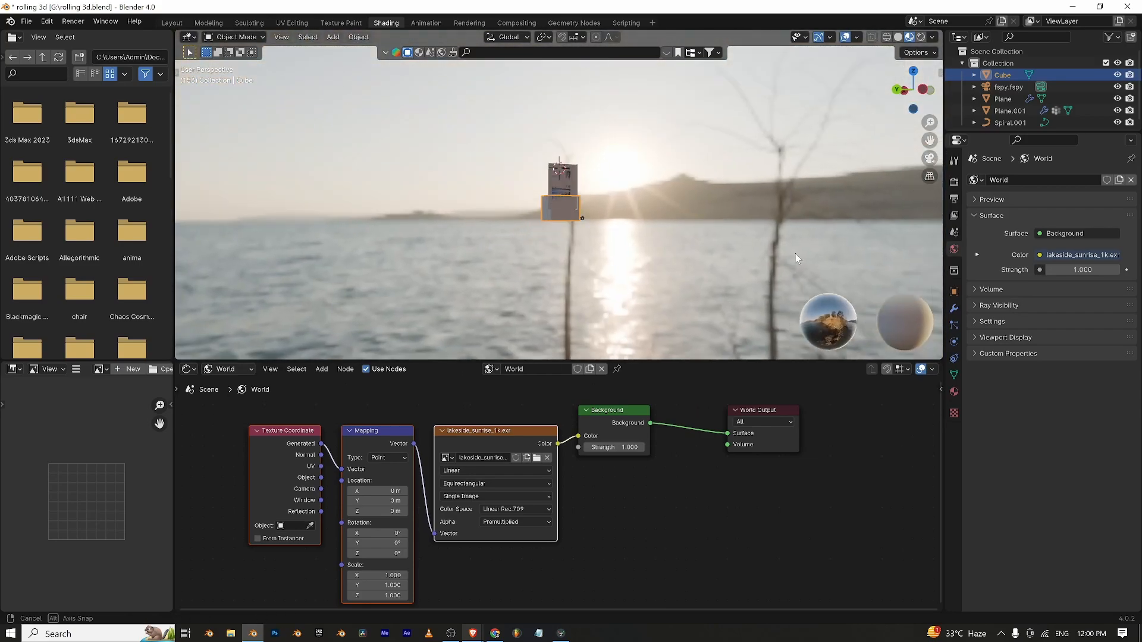
alt+drag(562, 203, 326, 248)
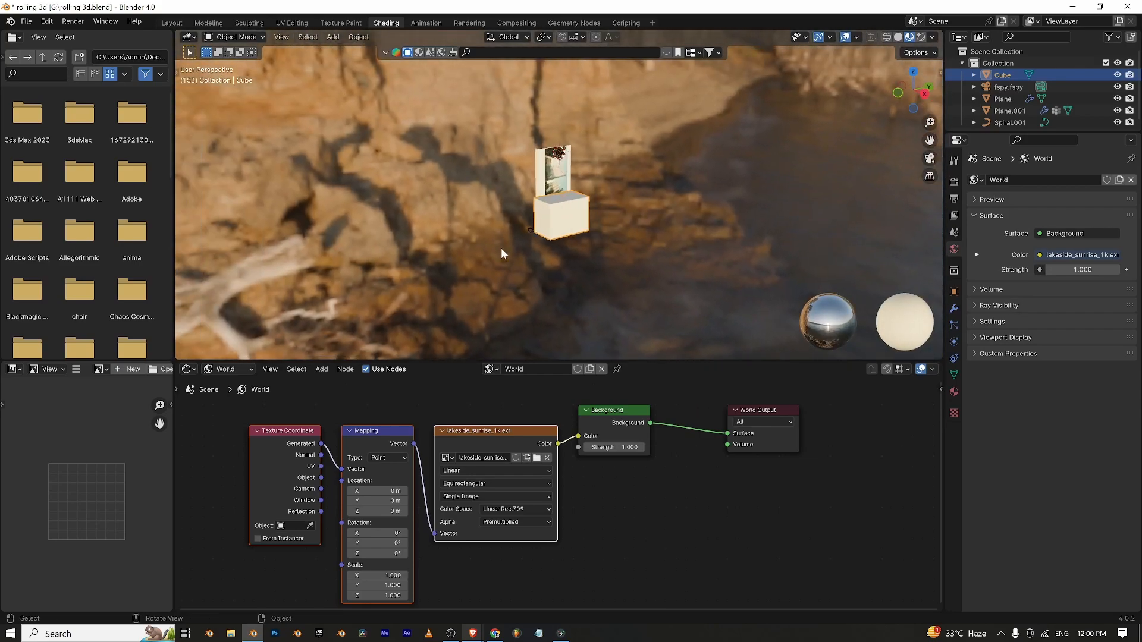
middle_drag(501, 248, 691, 146)
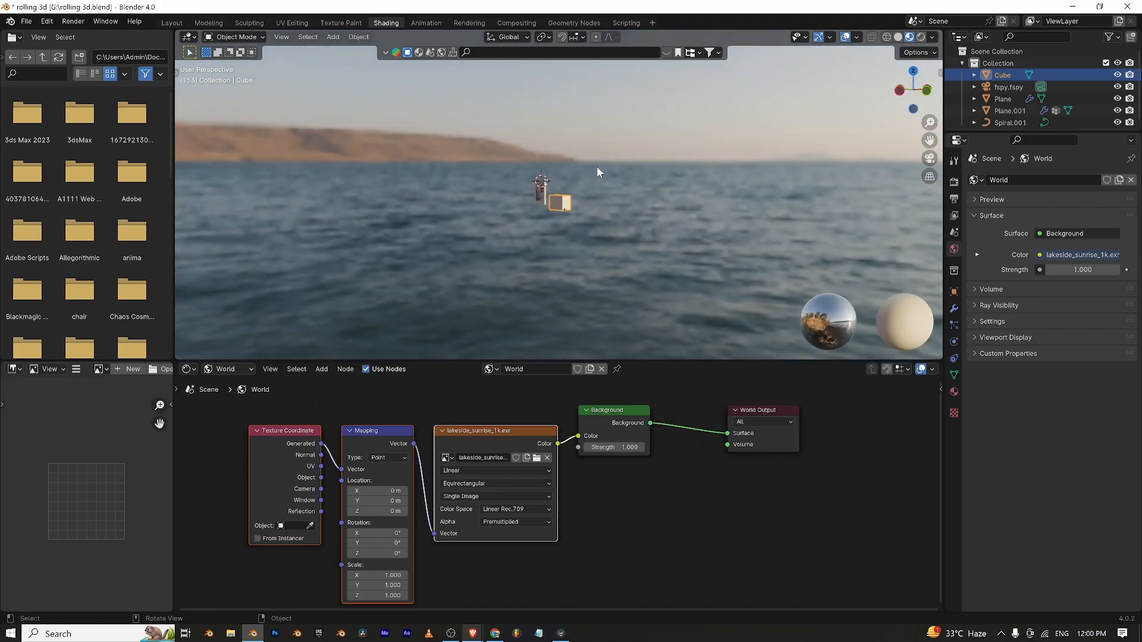
middle_drag(599, 226, 584, 260)
scroll(584, 260, up, 5)
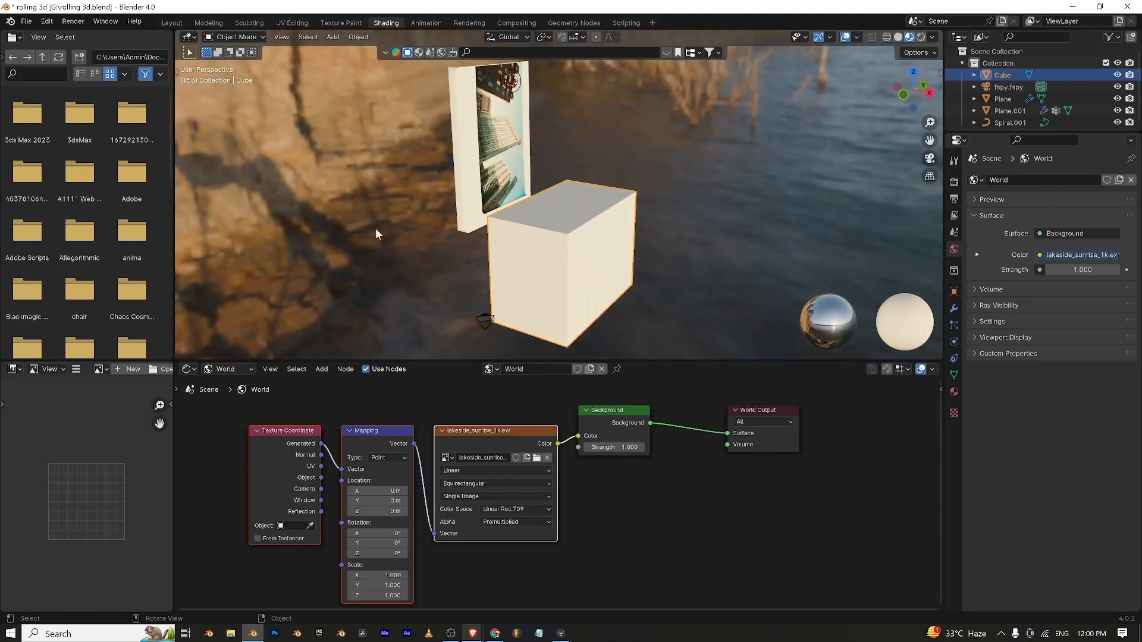
click(172, 22)
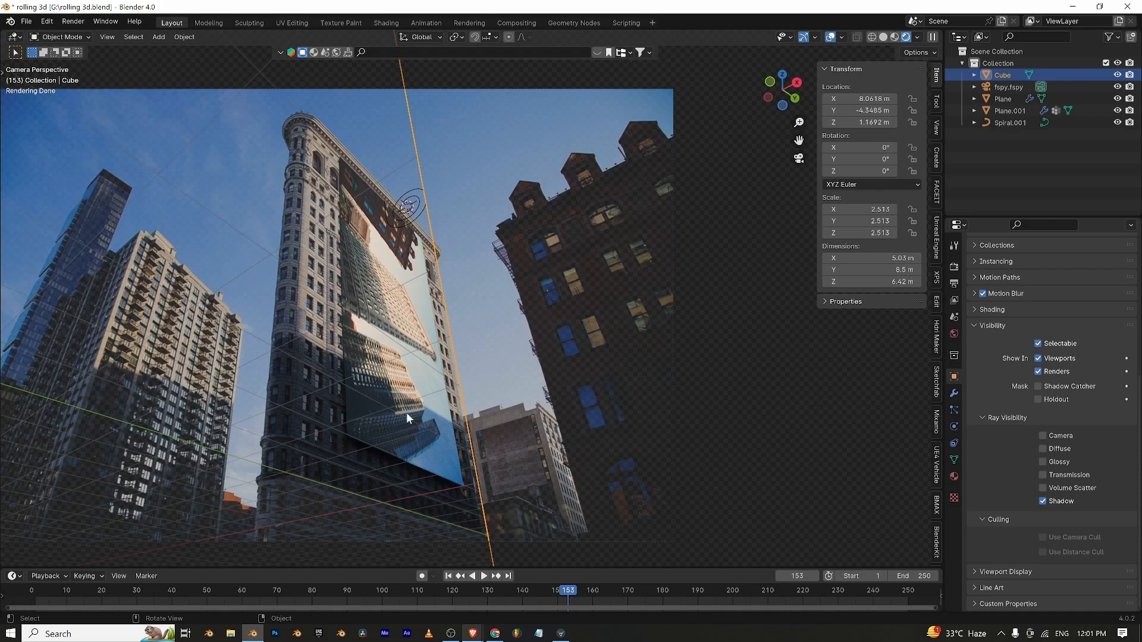
Play the banner animation from near its start in rendered view and save the file.
click(44, 590)
key(space)
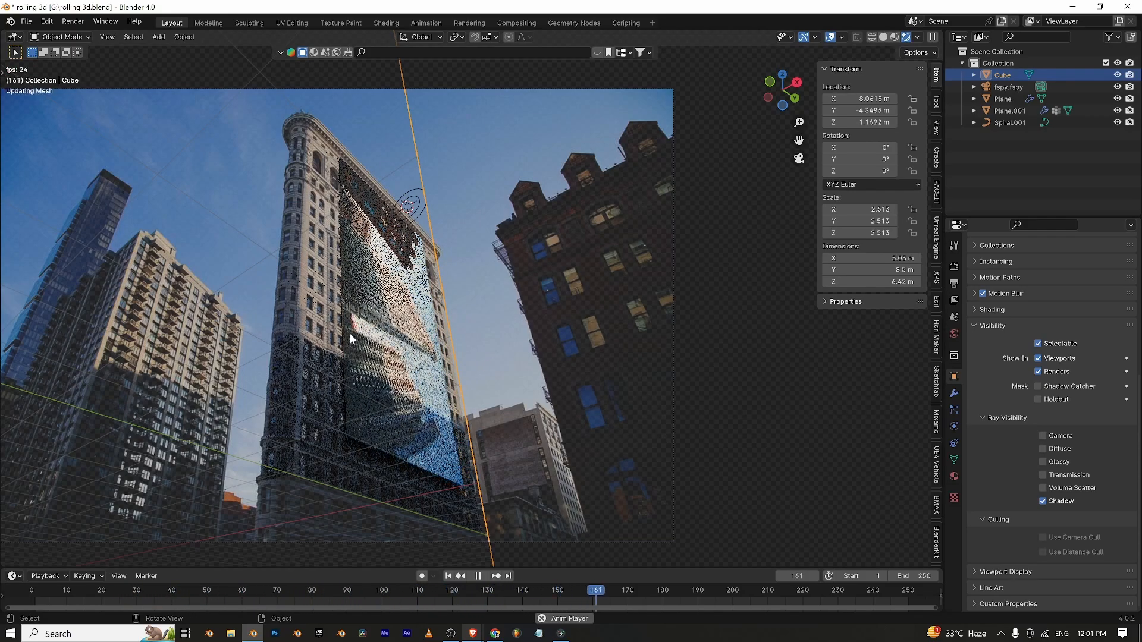
key(space)
key(ctrl+s)
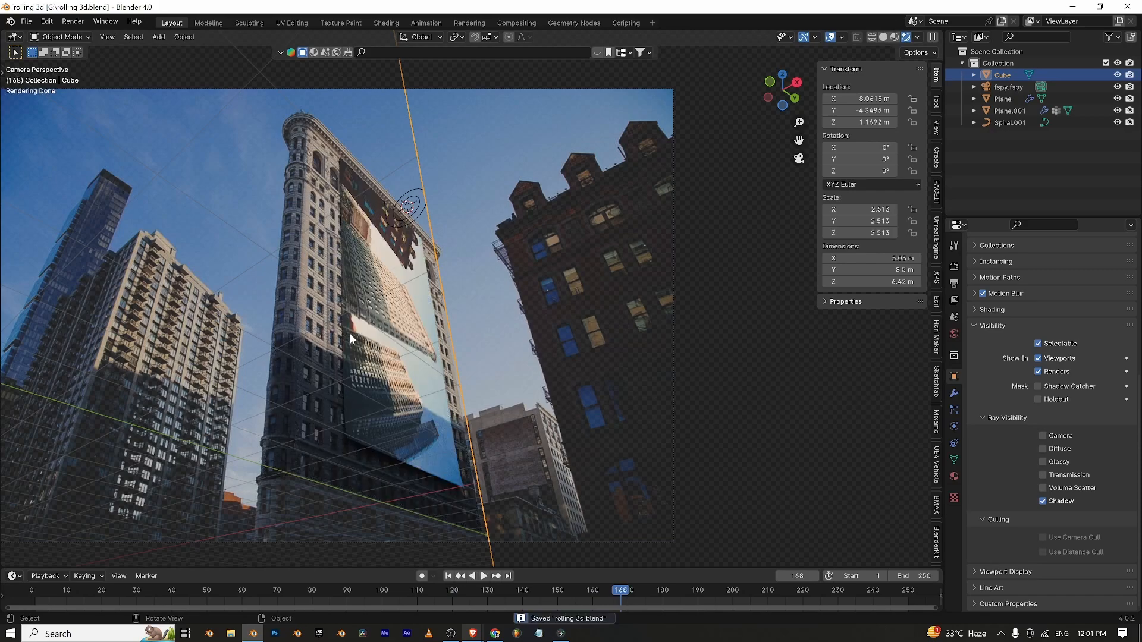
Switch the viewport to solid shading and bring up the scene's output settings.
click(884, 37)
scroll(976, 280, up, 8)
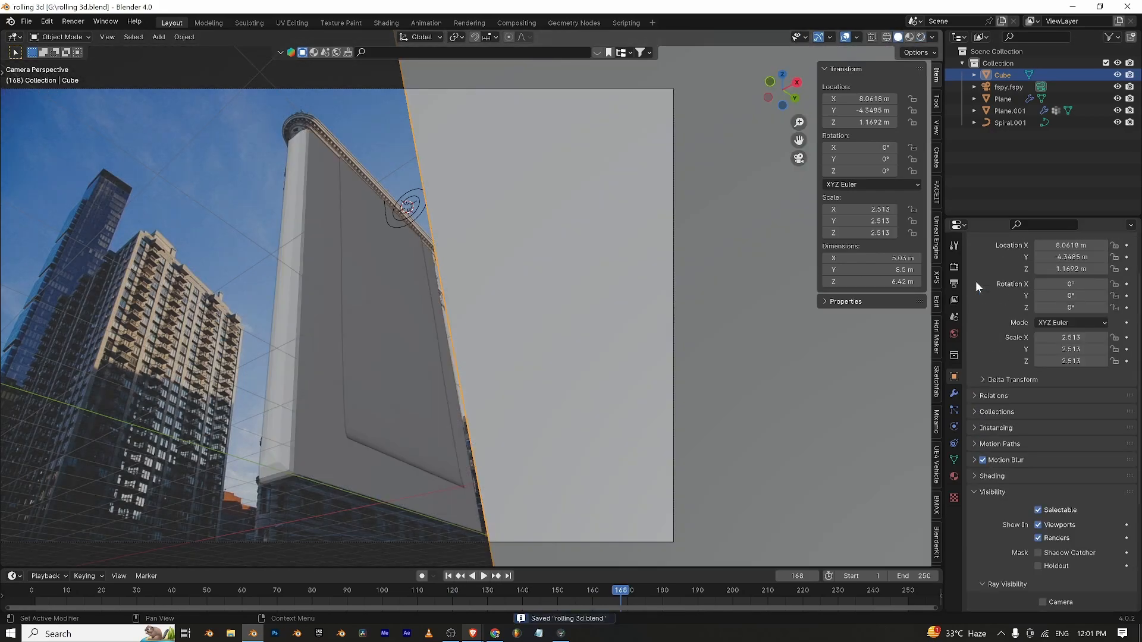
click(953, 269)
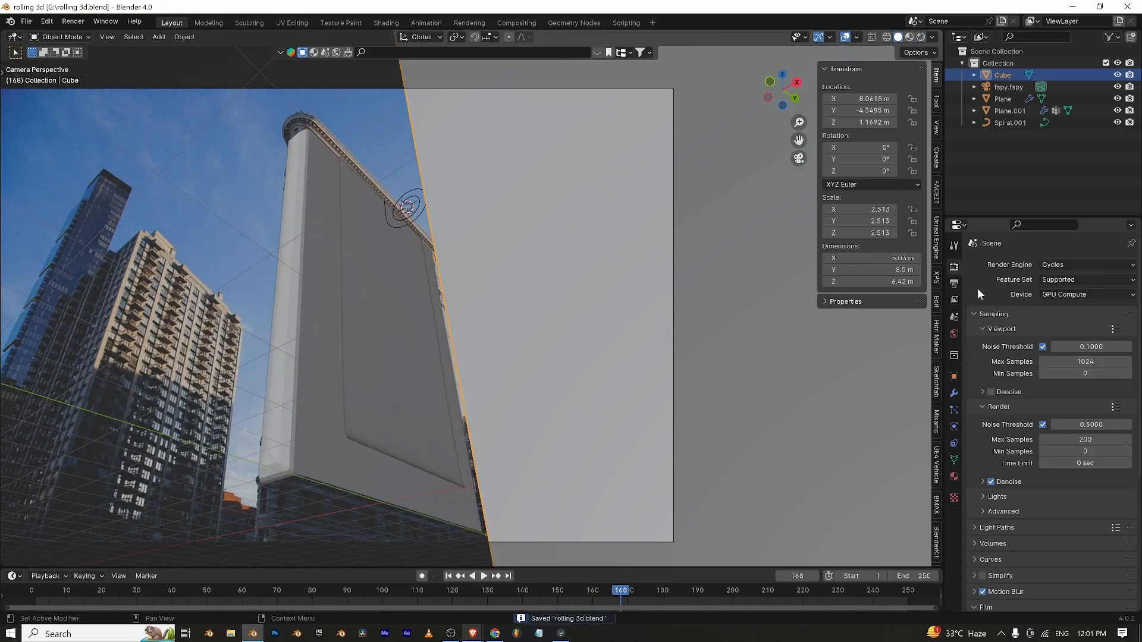
click(954, 285)
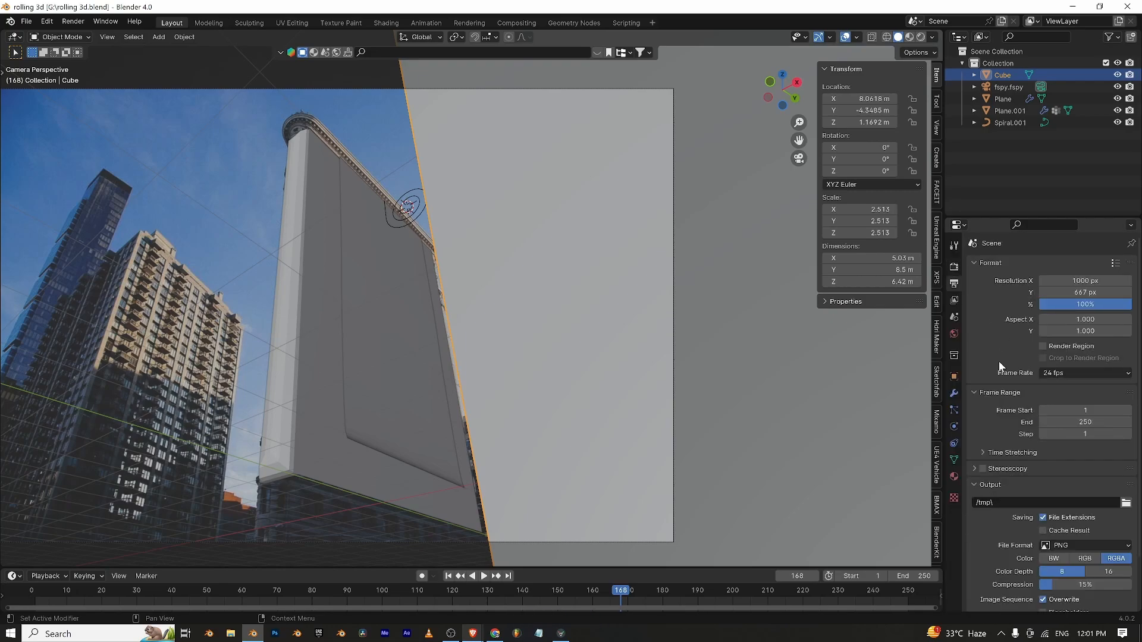
Create a folder named "rolling ender" on the G: drive for the render output.
scroll(999, 396, down, 2)
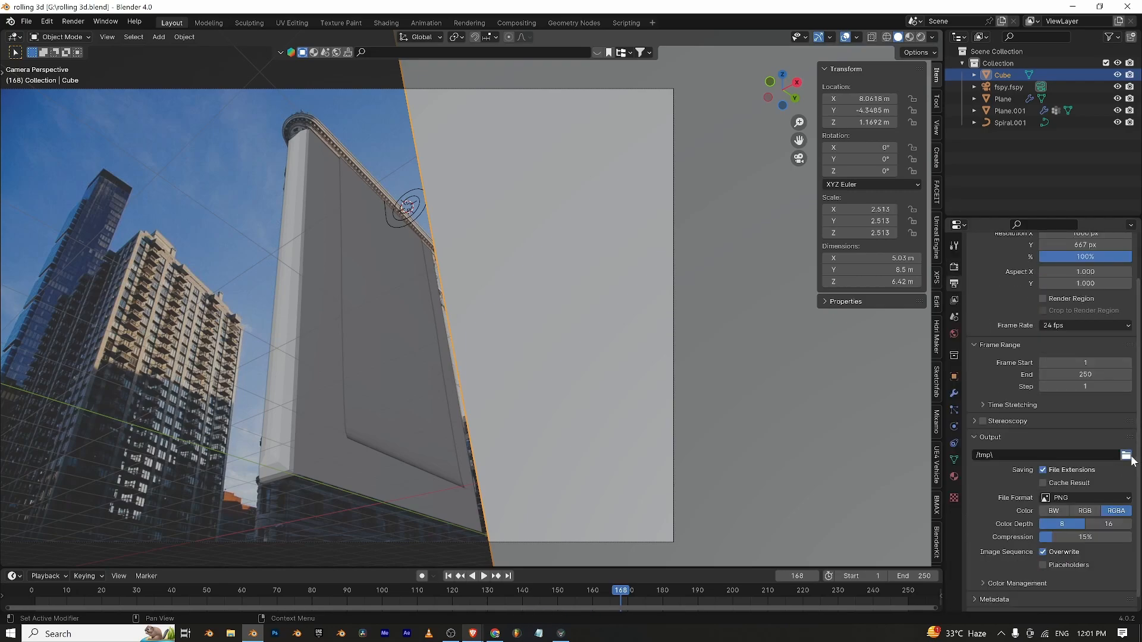
click(1126, 455)
click(265, 426)
scroll(471, 413, down, 8)
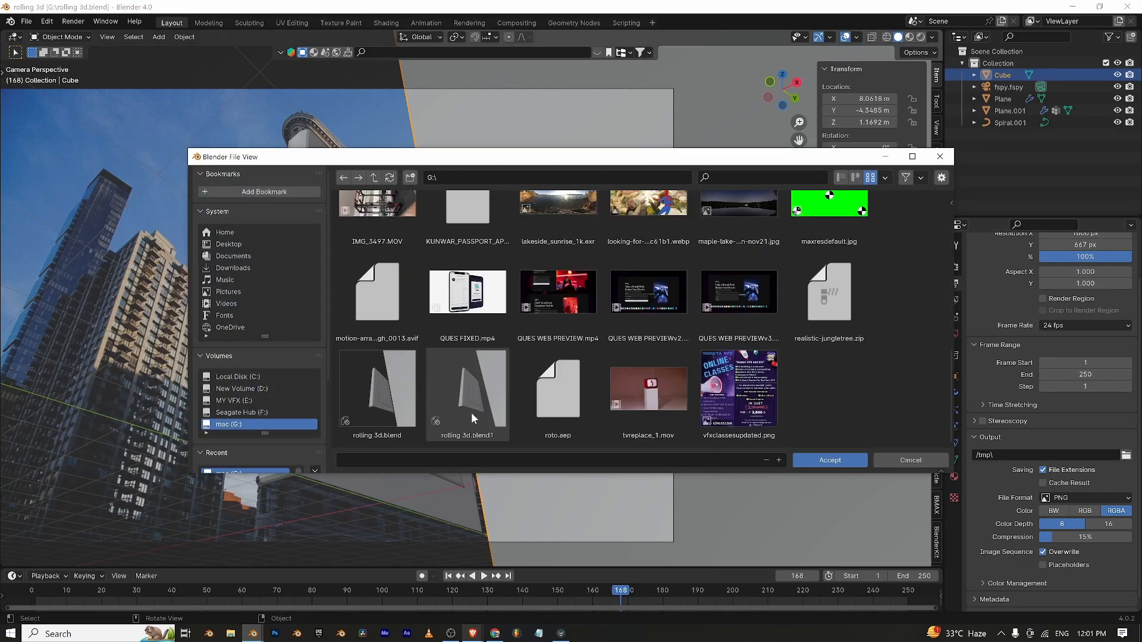
click(409, 178)
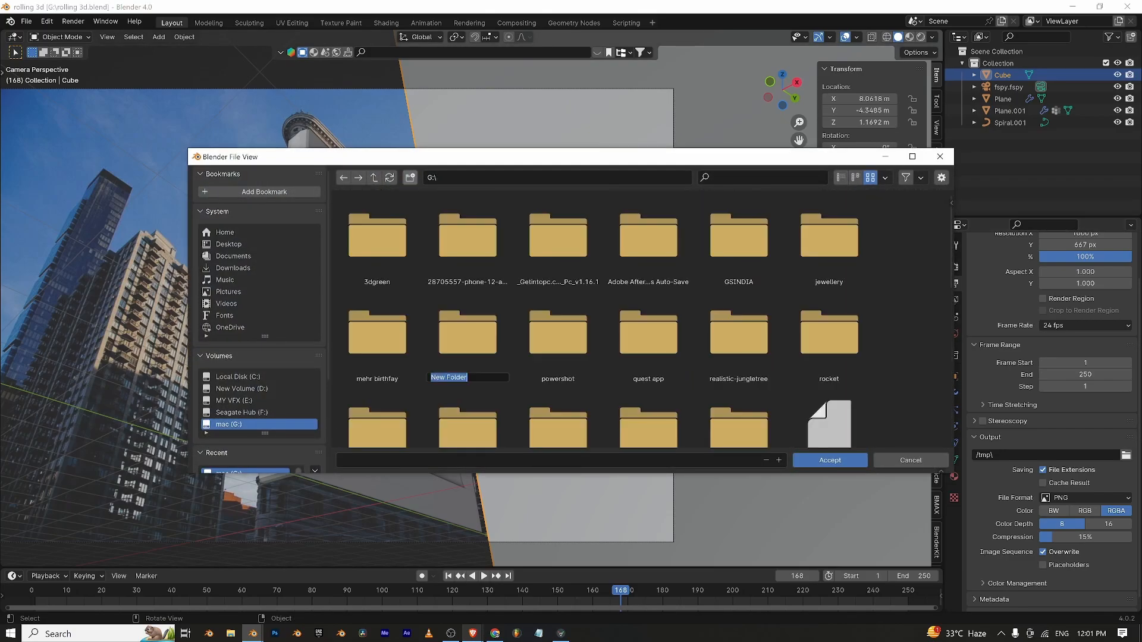
text(r)
text(olling ender)
key(Return)
Set the render output path to G:\rolling ender\rolling.
double_click(842, 323)
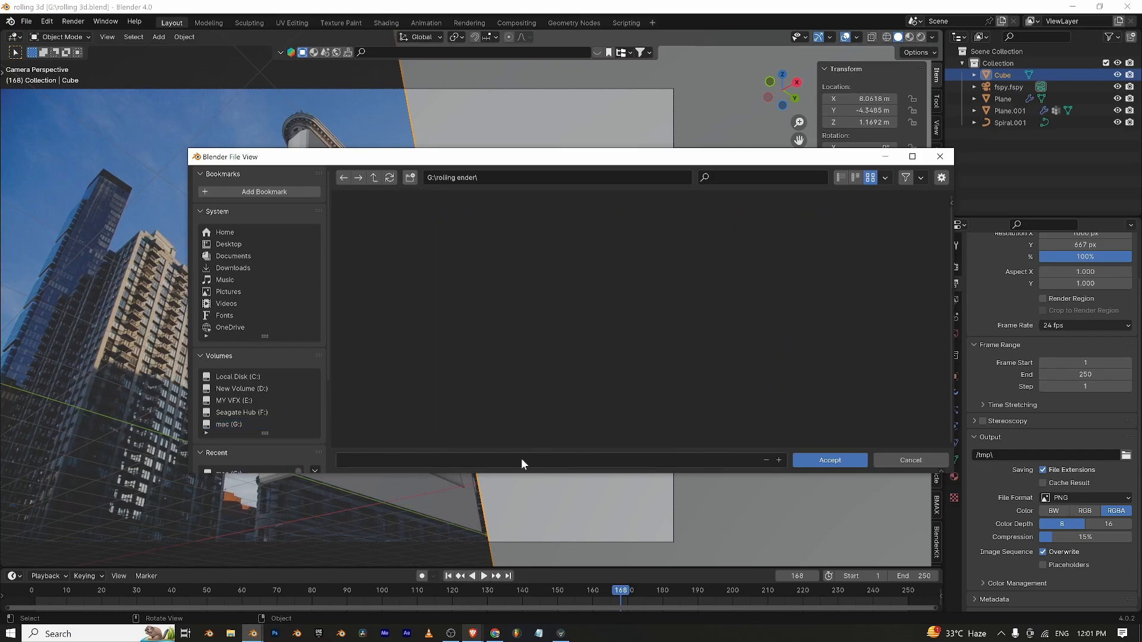
text(rolling)
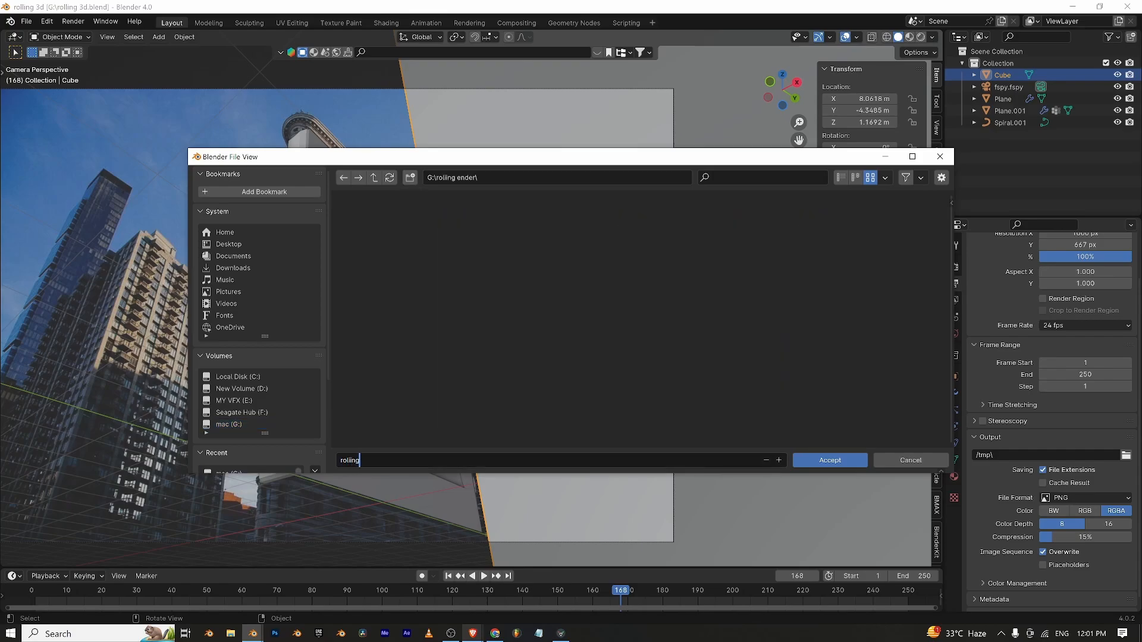
click(835, 459)
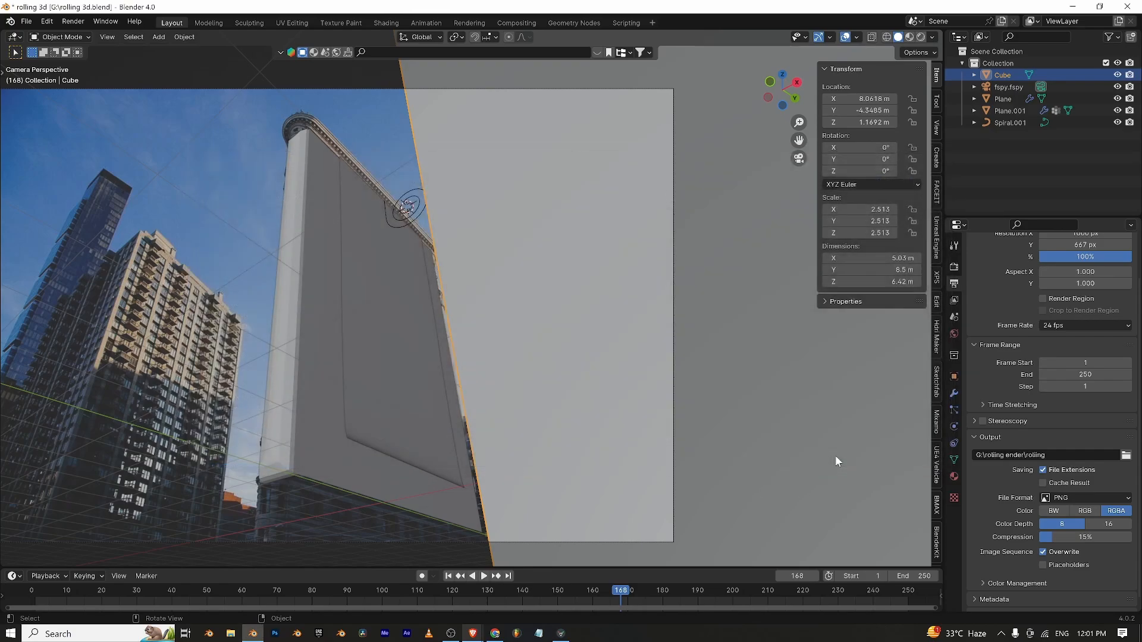
Start rendering the full animation, maximize the render window to view its progress, and switch back to the main window.
key(ctrl+F12)
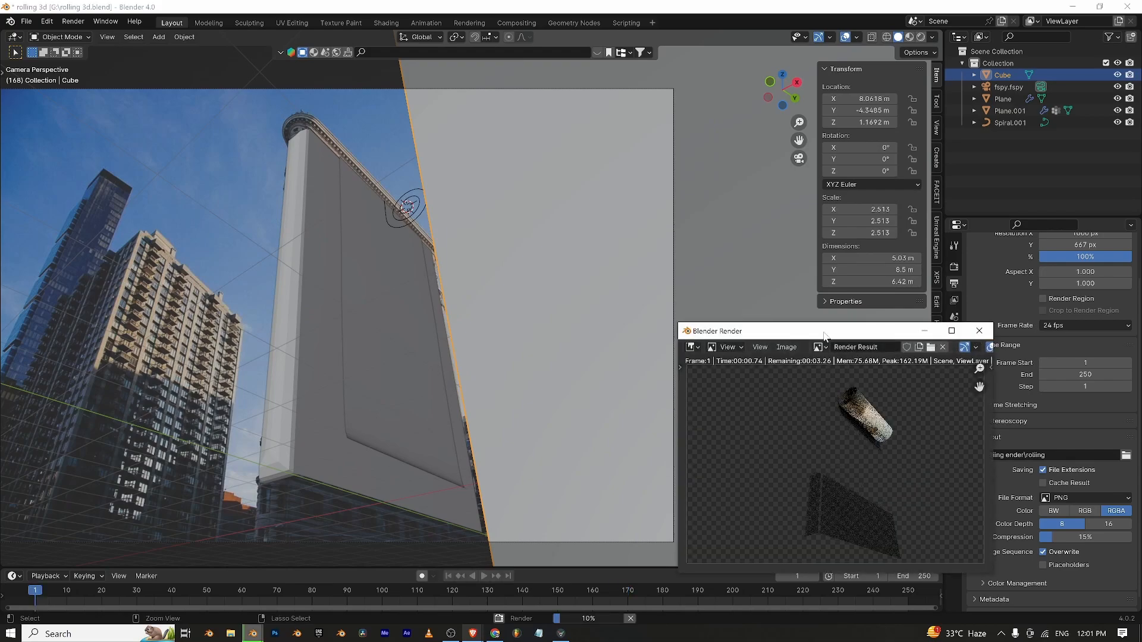
drag(824, 336, 576, 257)
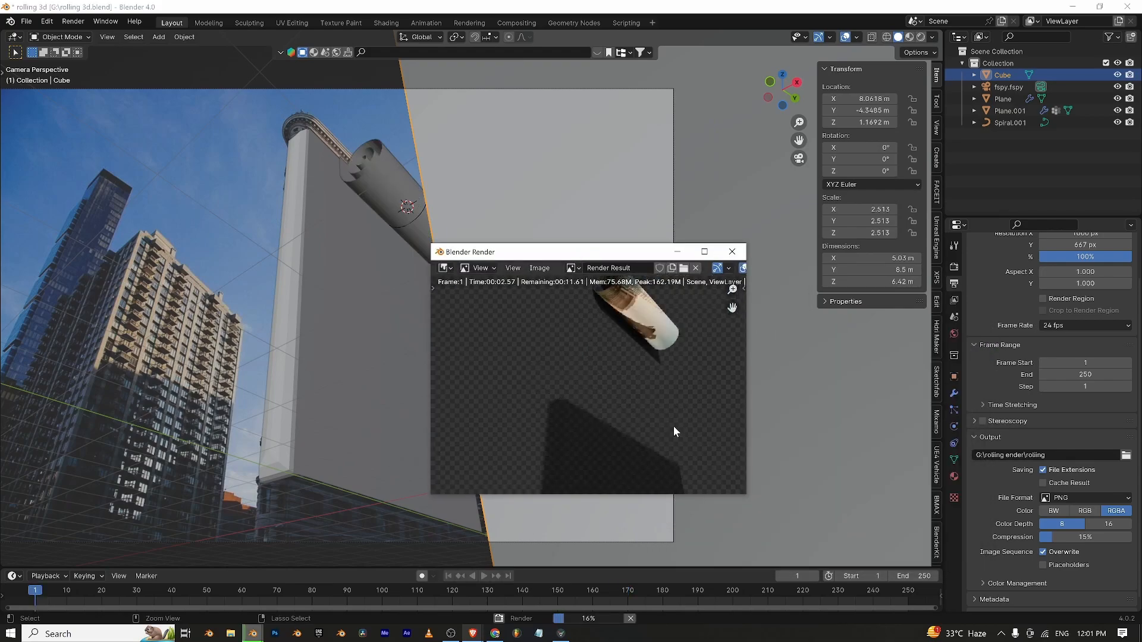
click(705, 252)
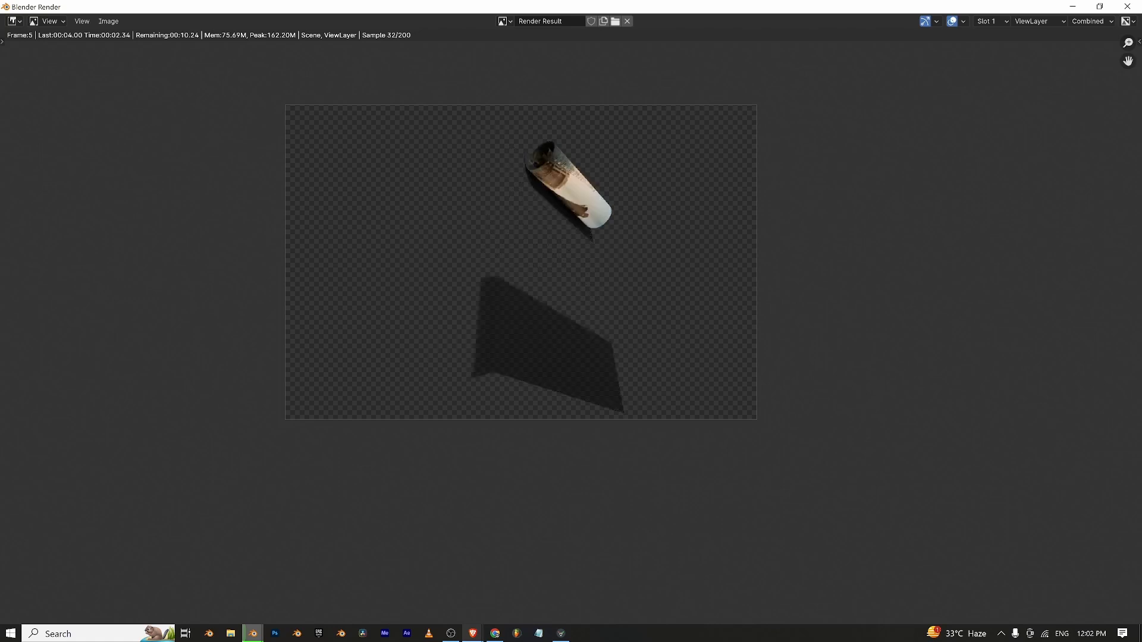
key(alt+Tab)
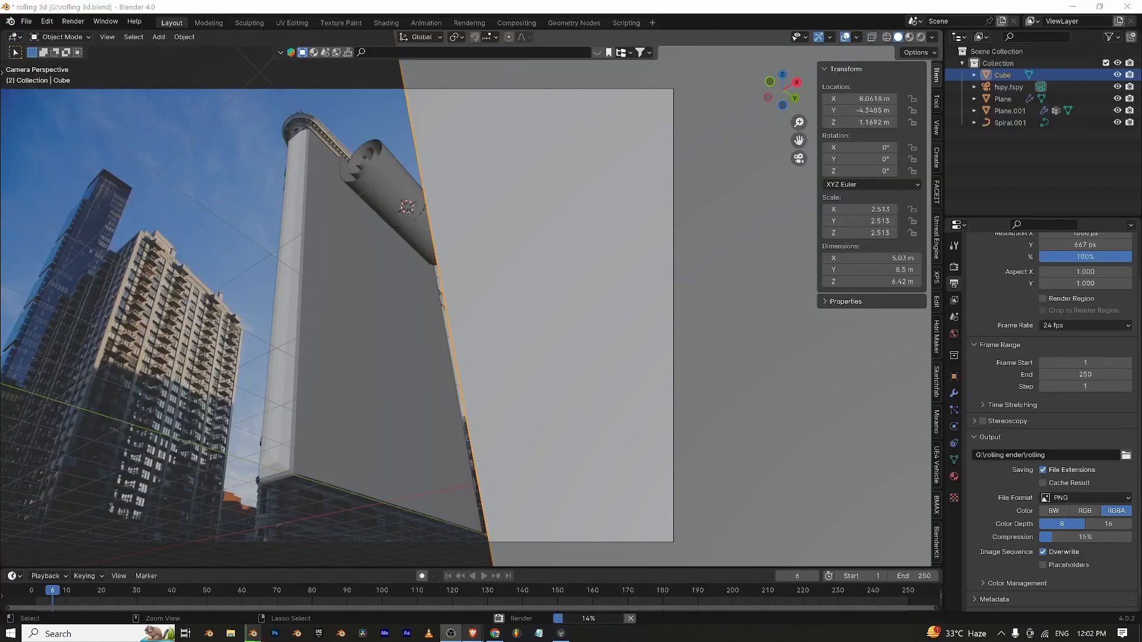